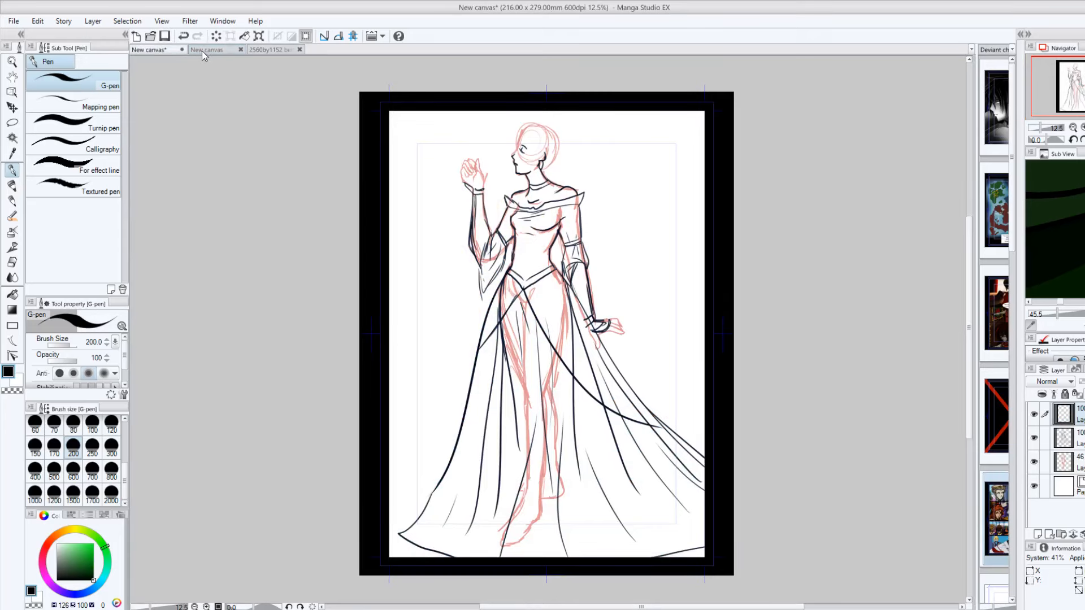
Step: Switch to the blank canvas document and widen the palette dock to show the layer names, with Layer 1 active
left_click(202, 51)
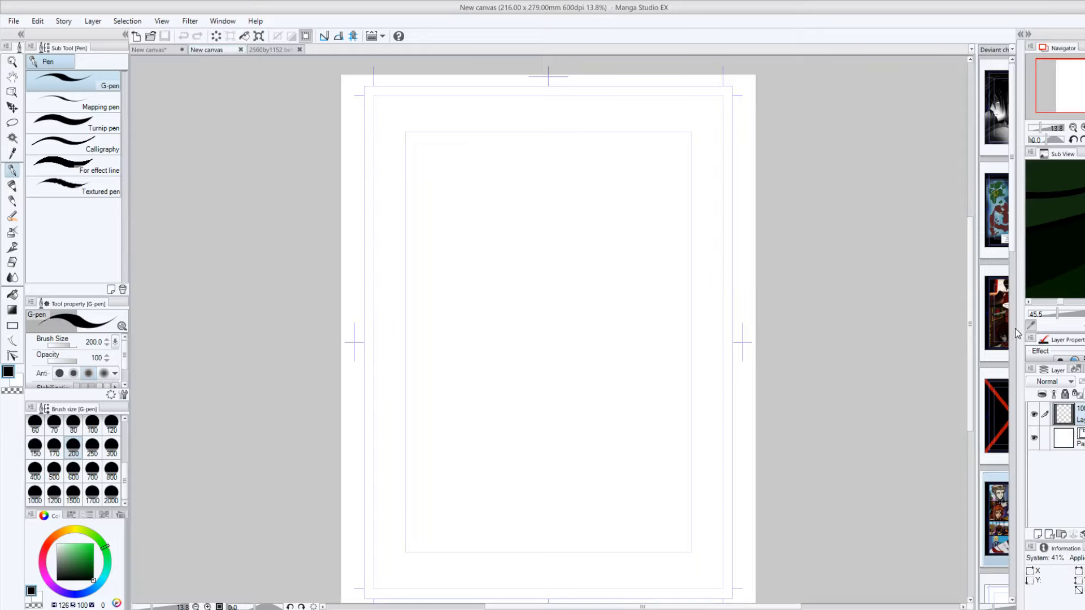
left_click_drag(1024, 323, 863, 297)
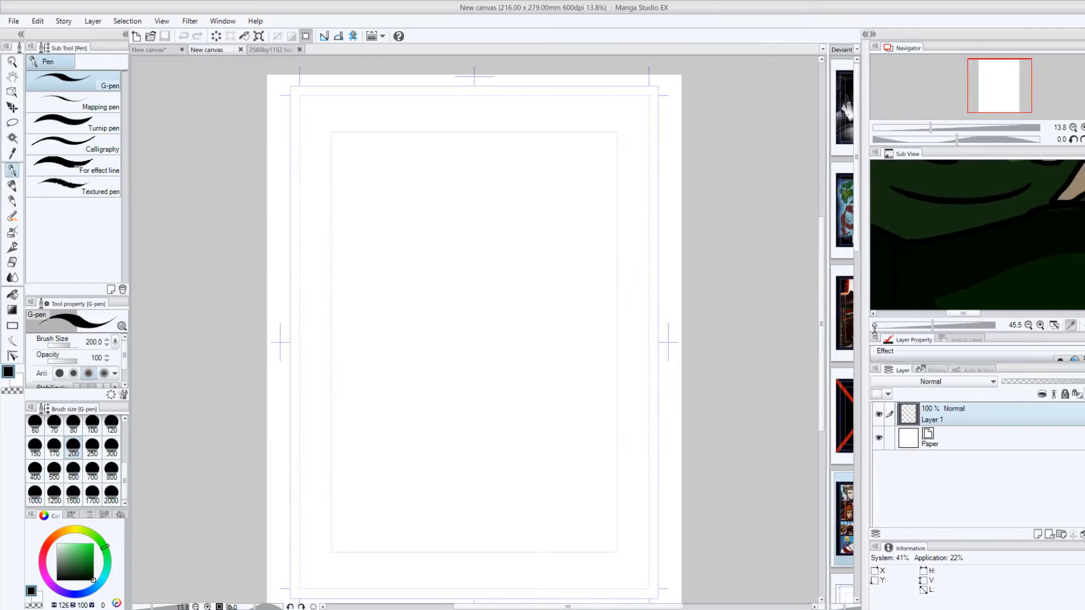
left_click(914, 442)
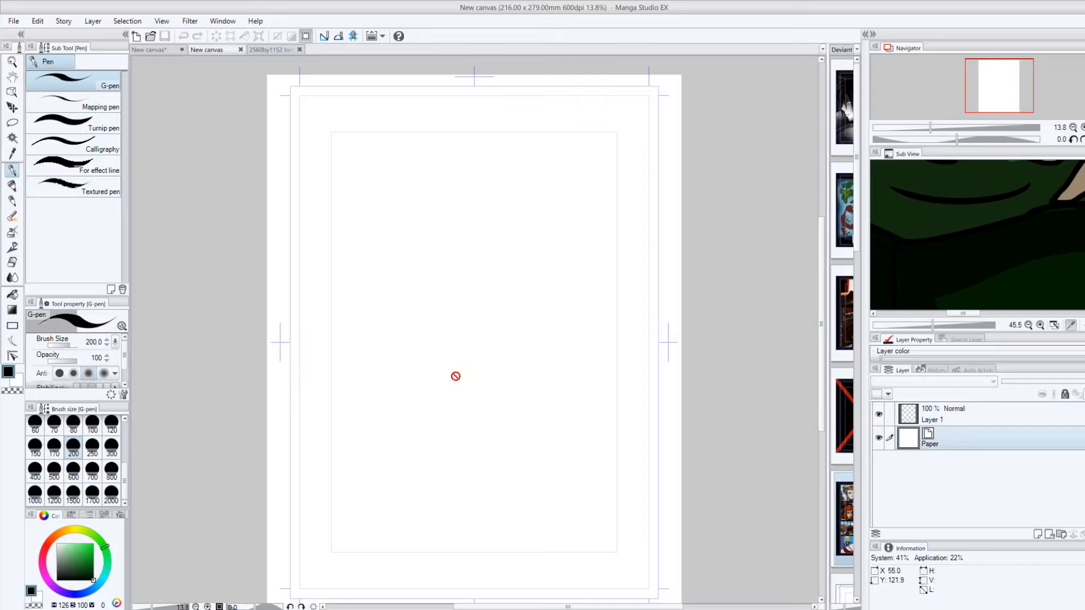
left_click_drag(821, 283, 823, 278)
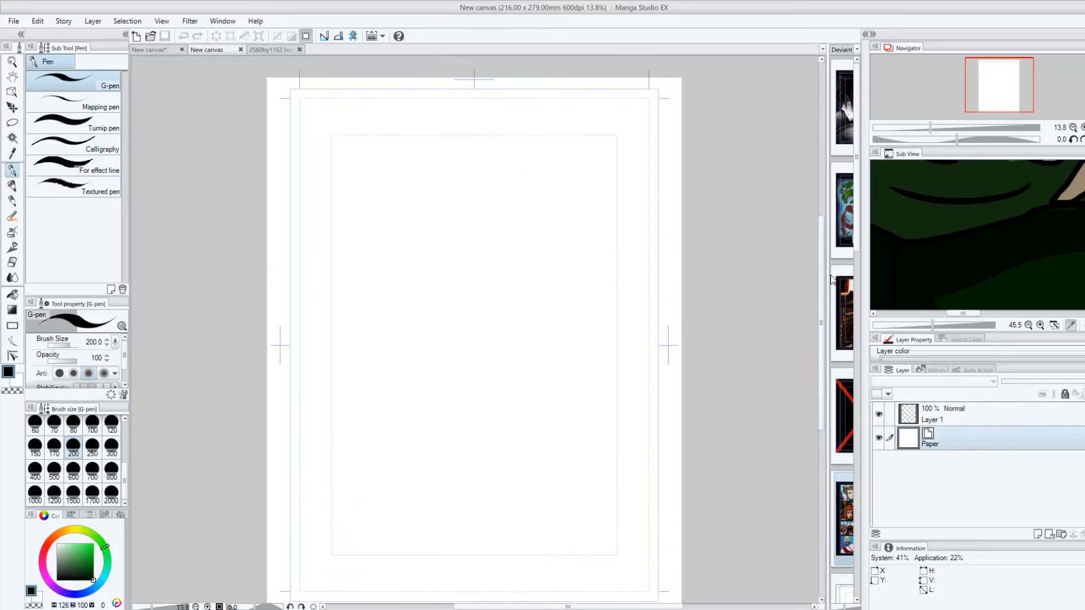
left_click(910, 419)
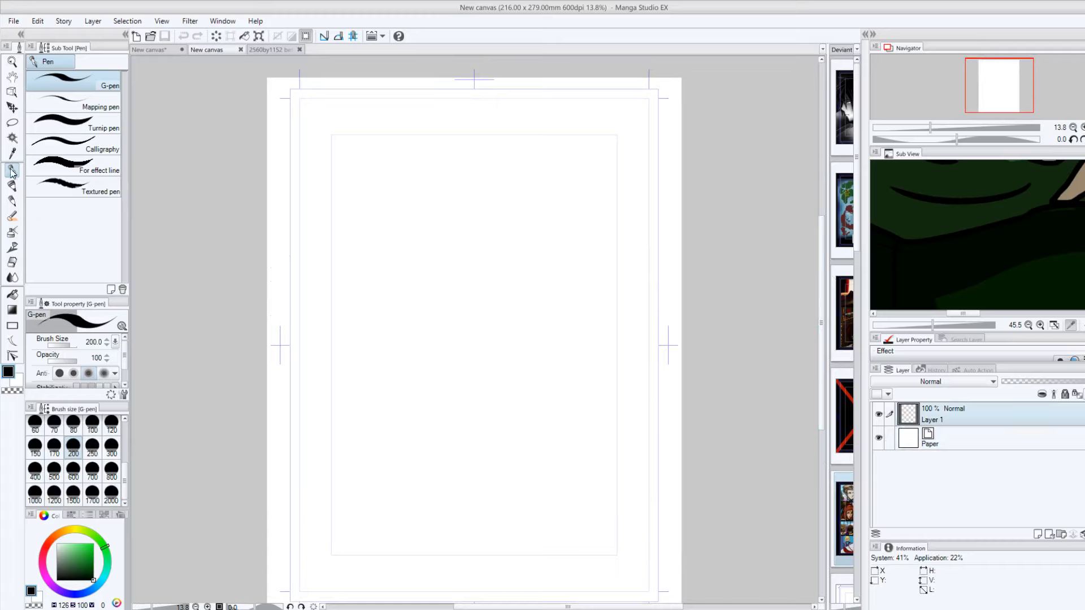
Step: Look through the sub tools of the Pen, Marker, Pencil and neighbouring painting tools
left_click(12, 204)
left_click(12, 187)
left_click(13, 172)
left_click(12, 187)
left_click(13, 217)
left_click(12, 231)
left_click(12, 202)
left_click(12, 187)
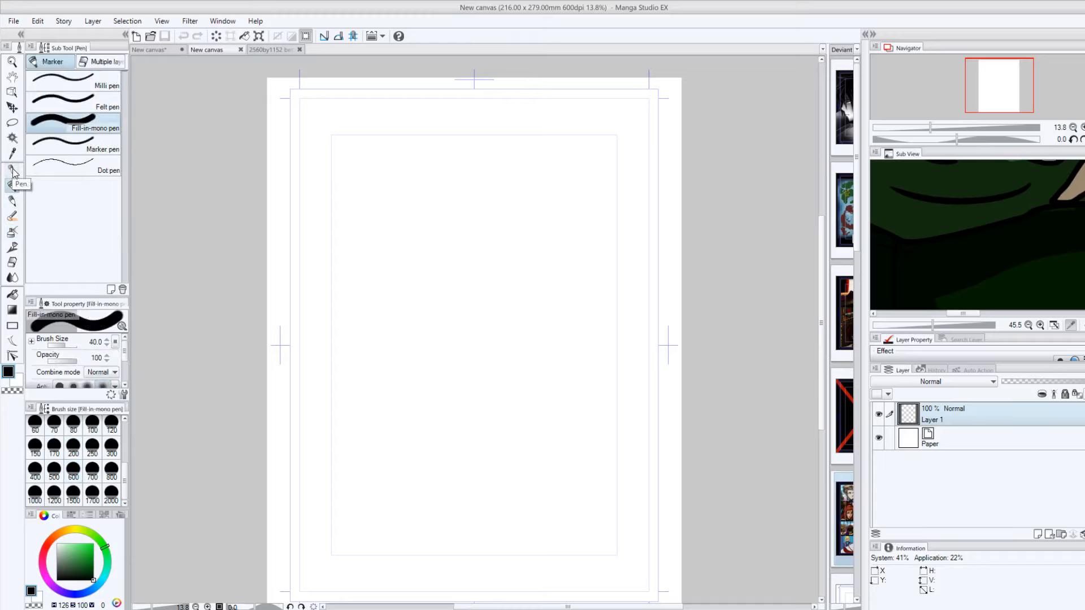
left_click(12, 171)
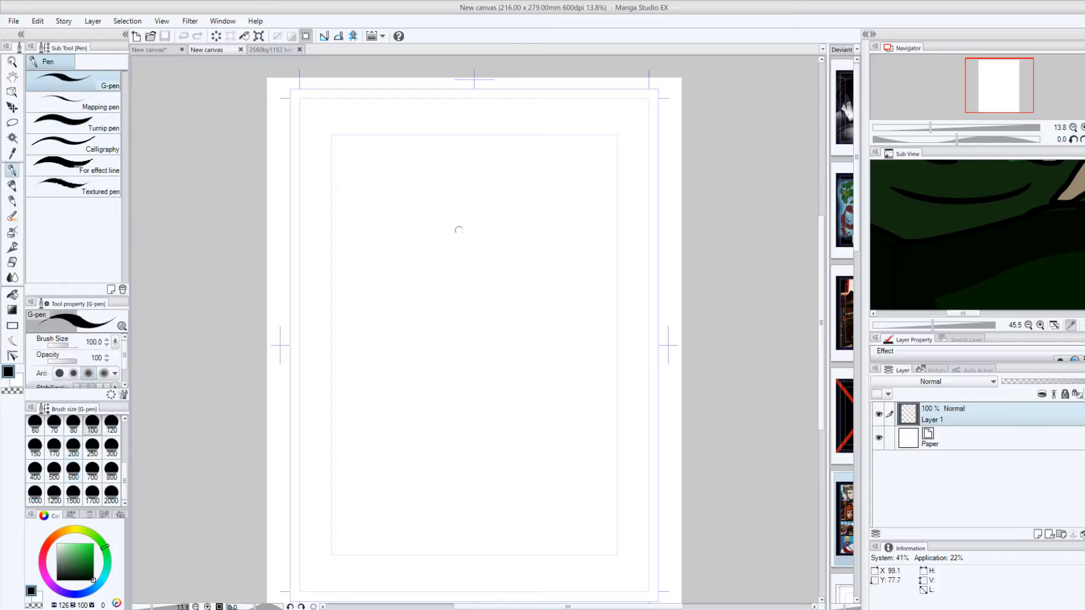
Step: Sketch a rough oval head with a jawline on Layer 1 using the Darker pencil in dark teal (H 183, S 67, V 44)
left_click(13, 202)
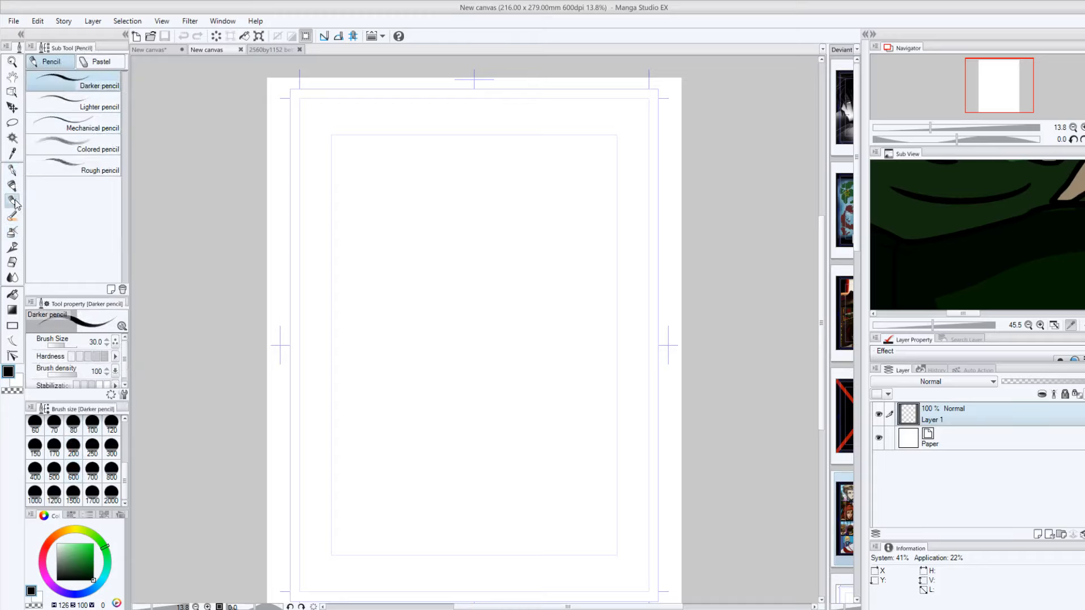
left_click(103, 580)
left_click_drag(77, 577, 80, 564)
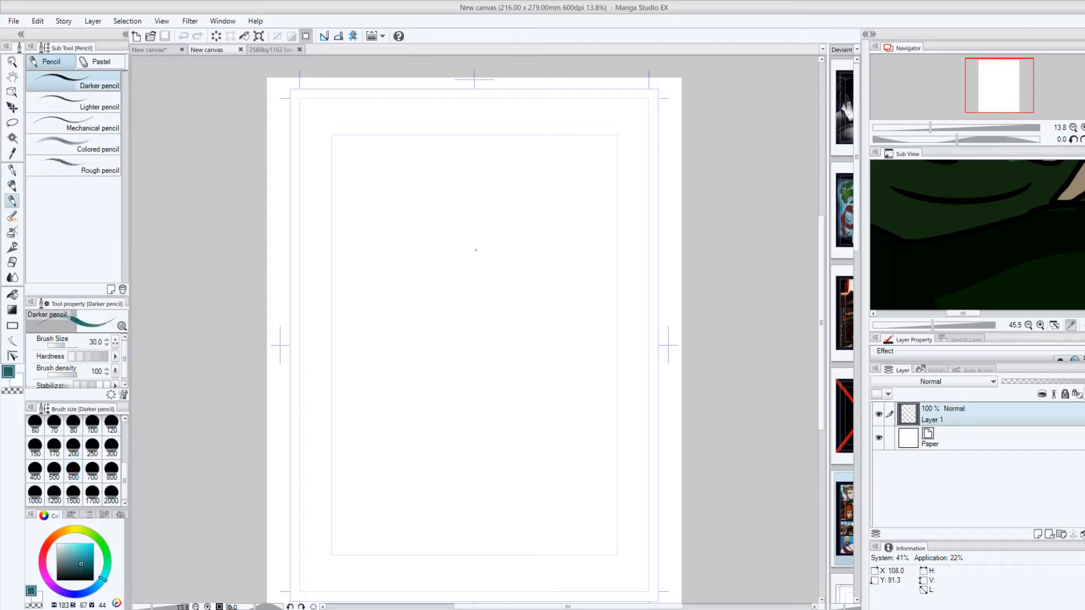
left_click_drag(497, 199, 491, 263)
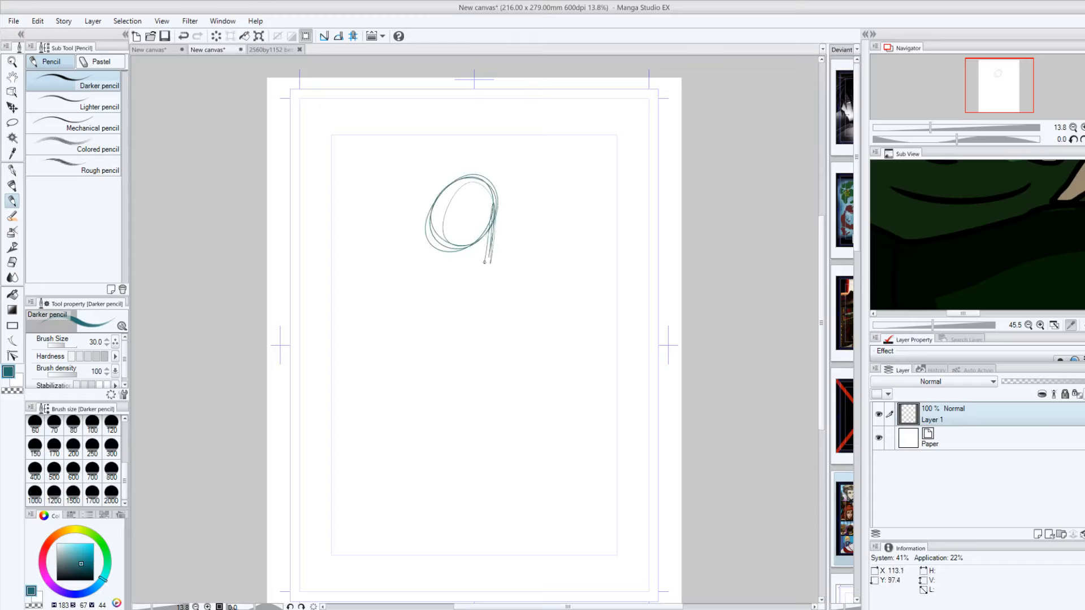
mouse_move(496, 220)
left_mouse_down()
mouse_move(463, 282)
mouse_move(444, 279)
mouse_move(424, 238)
mouse_move(474, 279)
mouse_move(501, 212)
mouse_move(460, 189)
mouse_move(425, 232)
mouse_move(431, 249)
left_mouse_up()
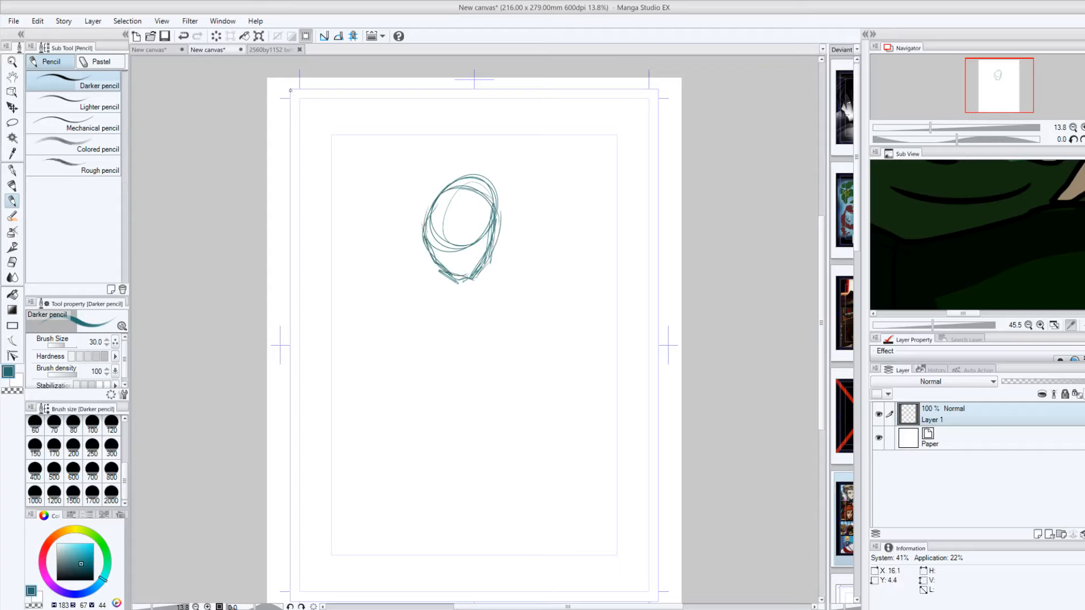
Step: Switch to the dressed figure drawing and hide Layer 3 and Layer 2 so only the red body sketch shows
left_click(148, 50)
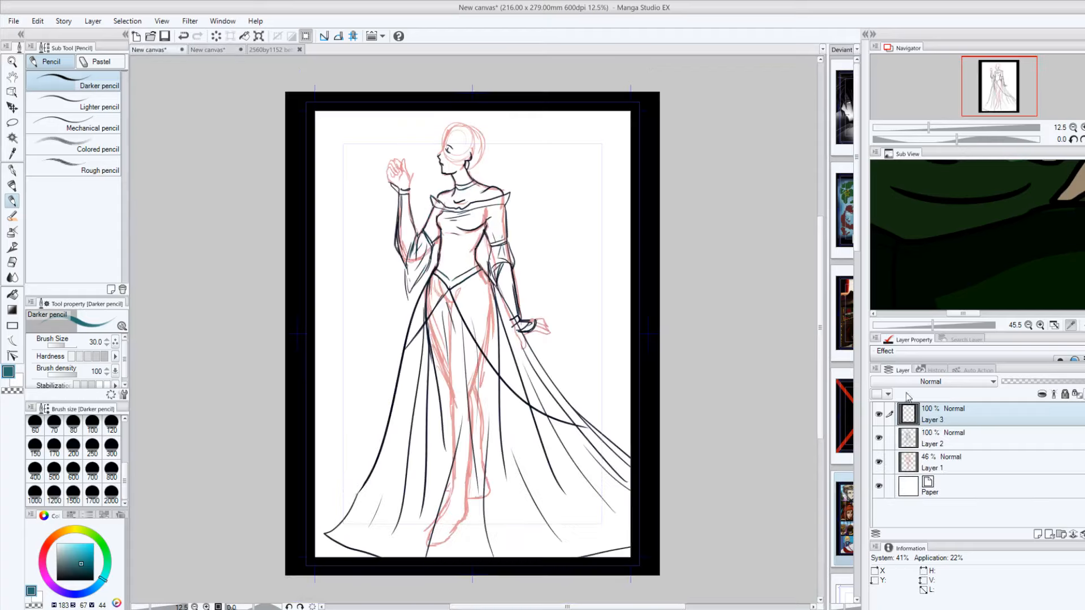
left_click(878, 415)
left_click(882, 439)
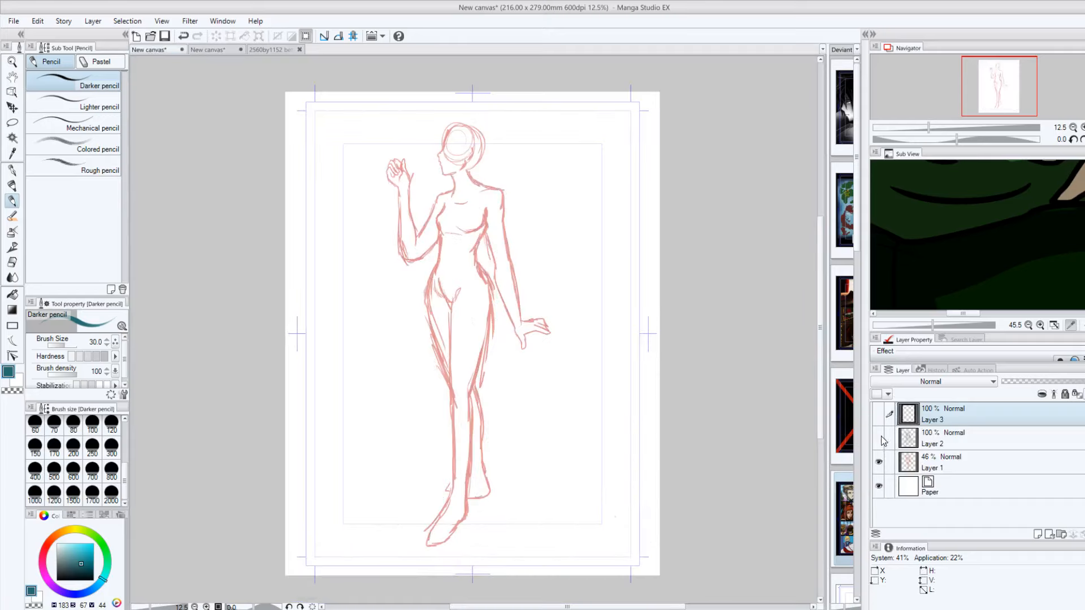
left_click_drag(822, 359, 834, 339)
Step: Try Layer 1 at 0% and 100% opacity with Layer 2 temporarily shown over it
left_click(916, 469)
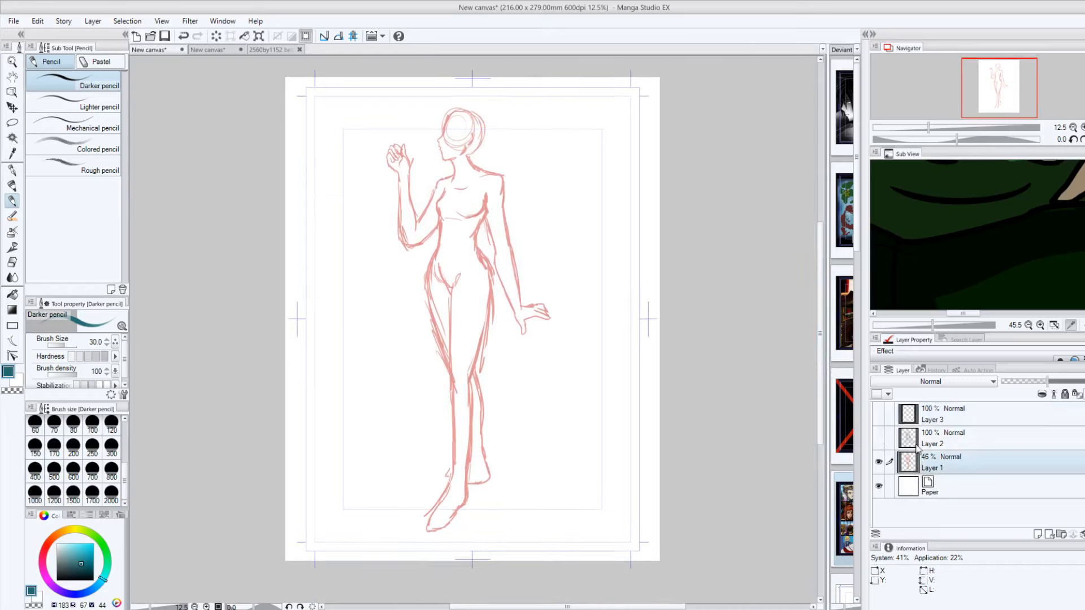
mouse_move(1048, 381)
left_mouse_down()
mouse_move(1023, 379)
mouse_move(1082, 379)
left_mouse_up()
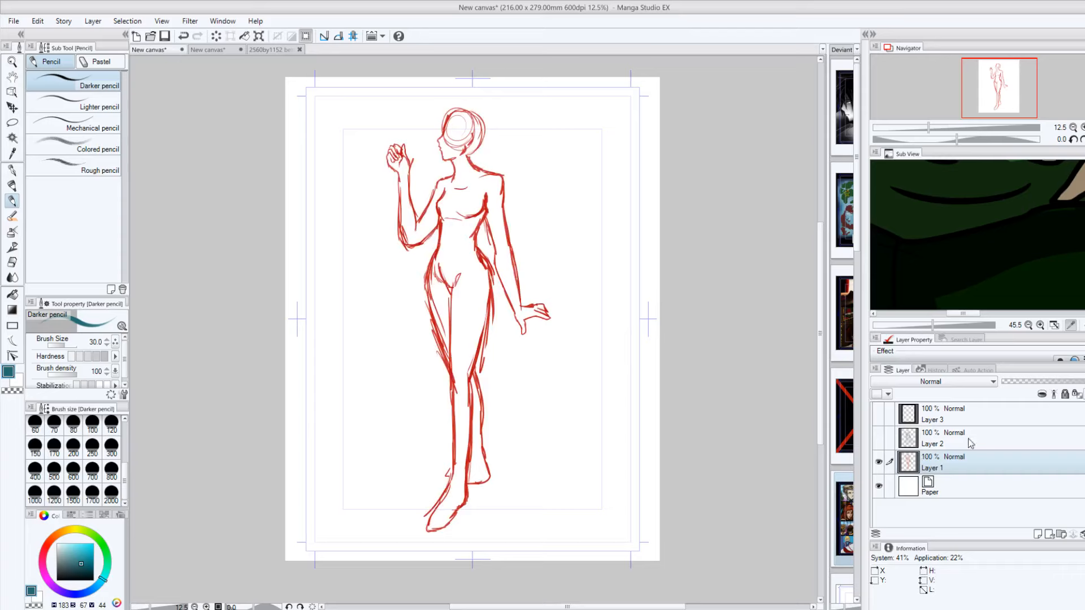
mouse_move(1072, 380)
left_mouse_down()
mouse_move(1083, 381)
mouse_move(999, 382)
left_mouse_up()
left_click(878, 439)
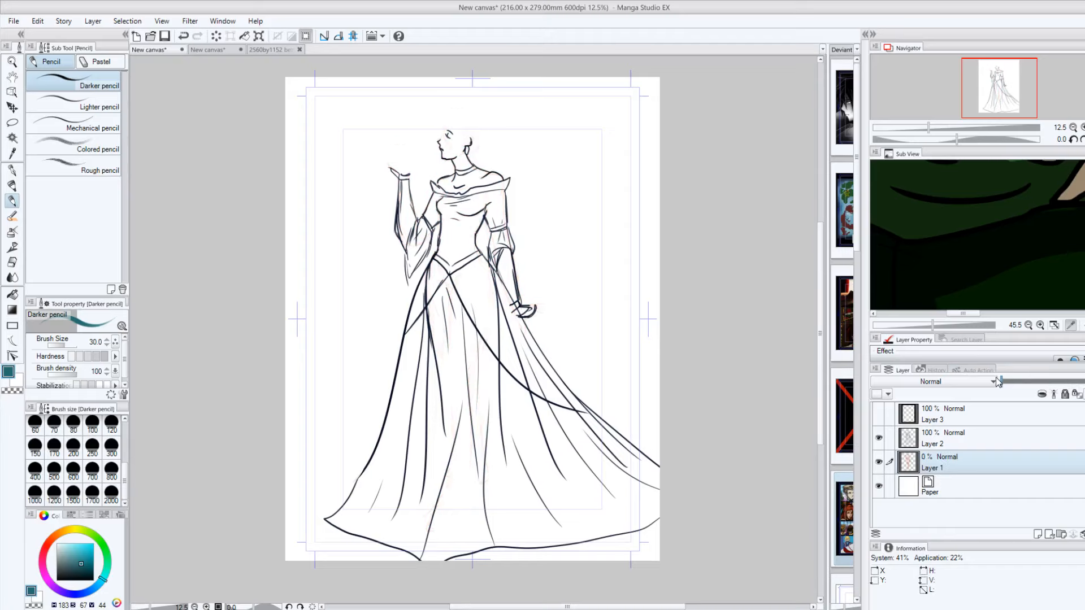
left_click_drag(999, 382, 1084, 382)
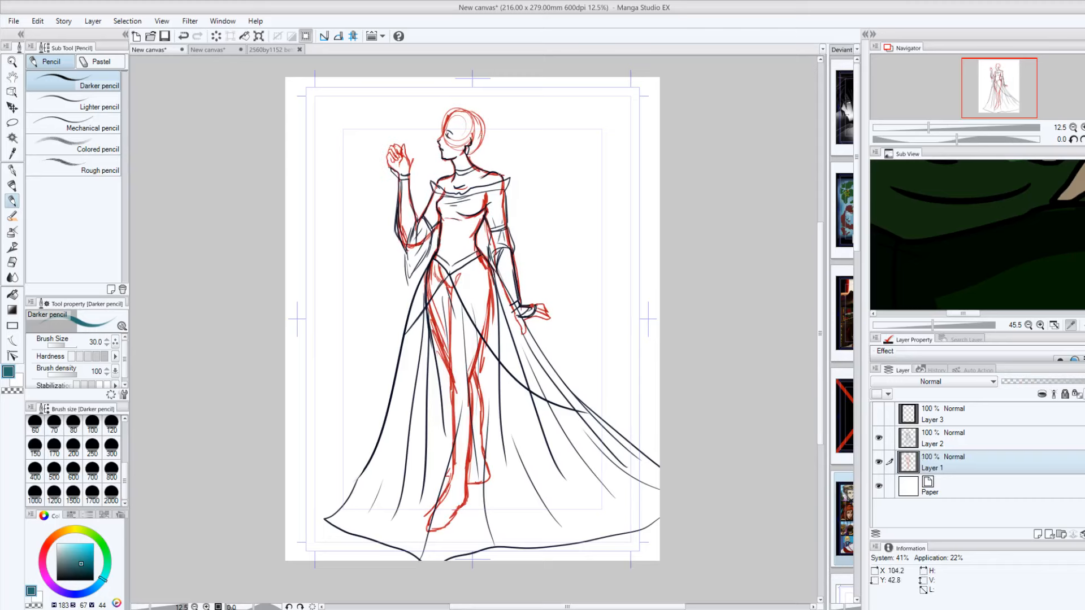
left_click(879, 437)
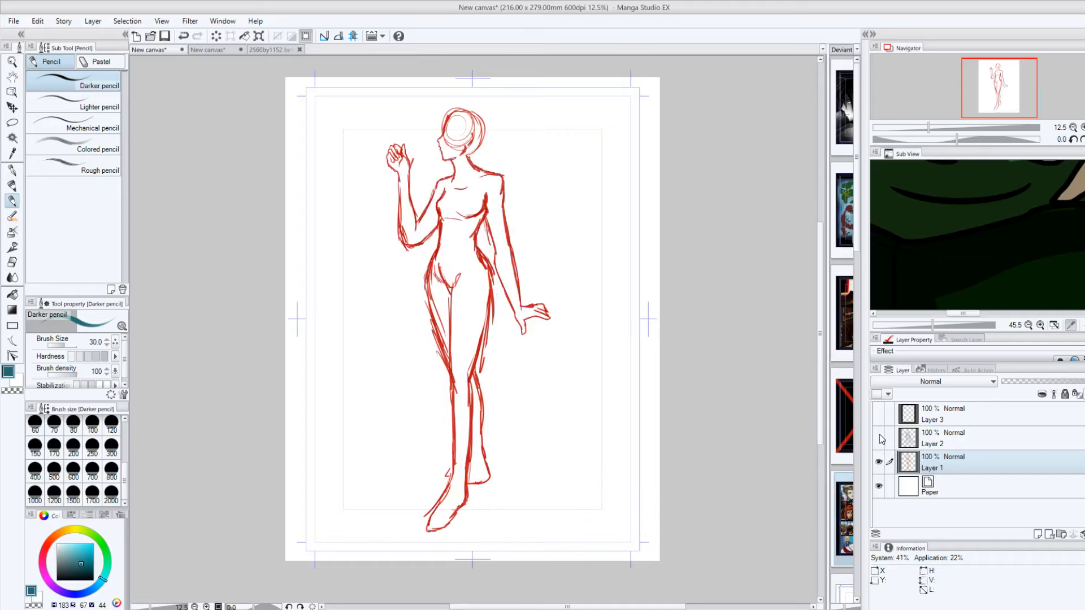
Step: Add a new raster layer directly above Layer 1
left_click(918, 446)
left_click(931, 459)
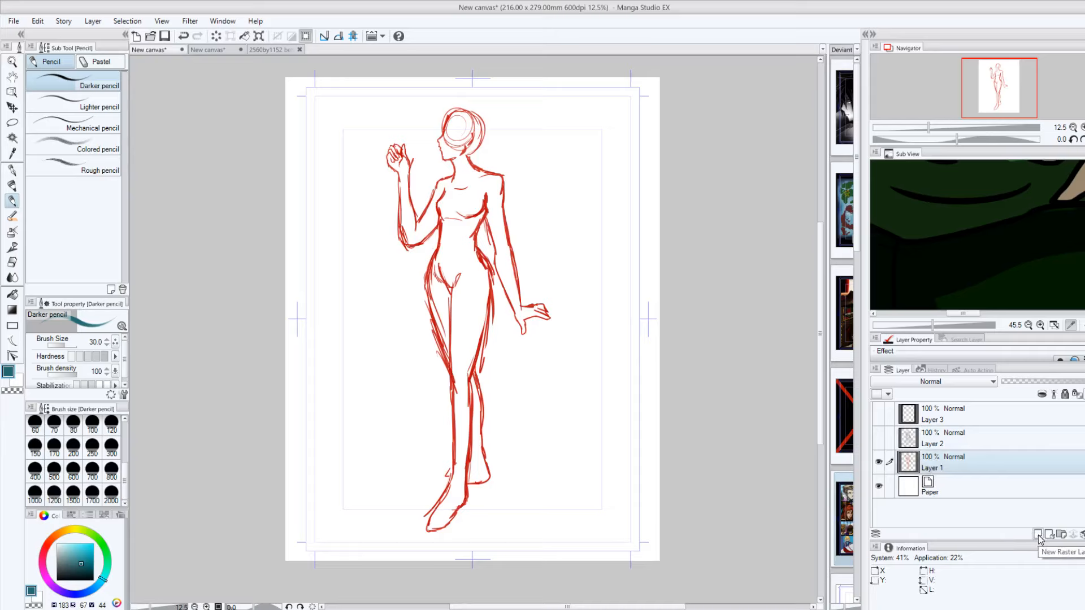
left_click(1038, 534)
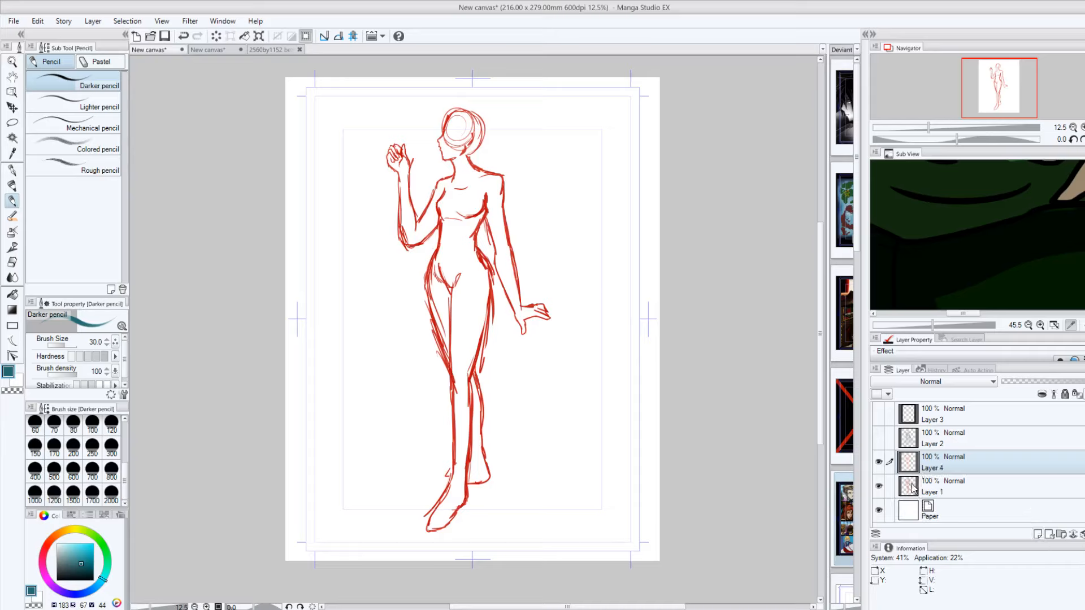
Step: Lower the opacity of Layer 1 to 49% and make the new Layer 4 active for drawing
left_click(910, 490)
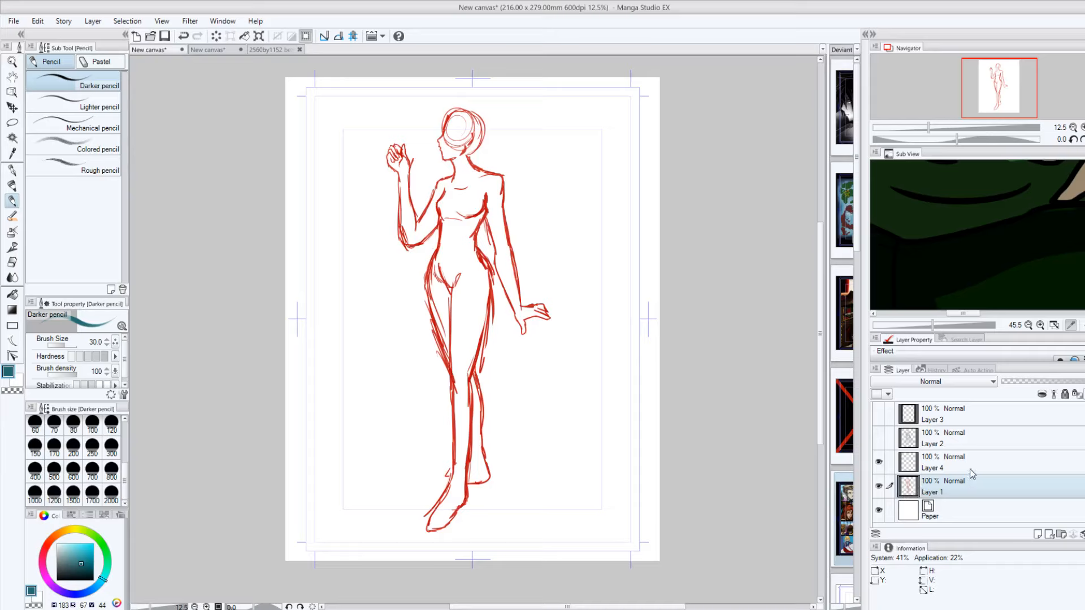
mouse_move(1066, 382)
left_mouse_down()
mouse_move(1049, 382)
mouse_move(1060, 382)
left_mouse_up()
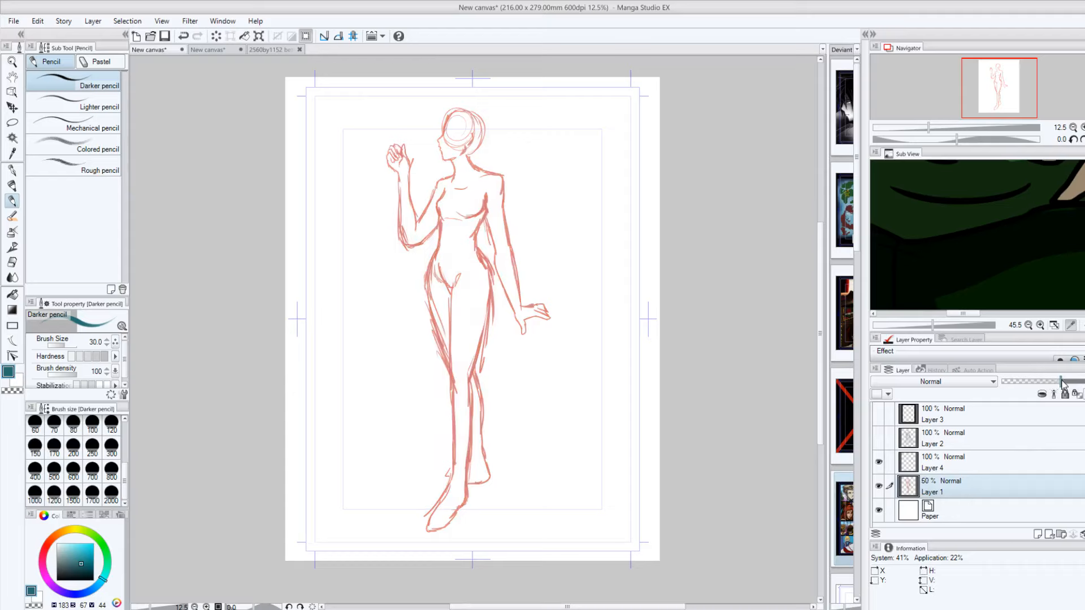
left_click(911, 463)
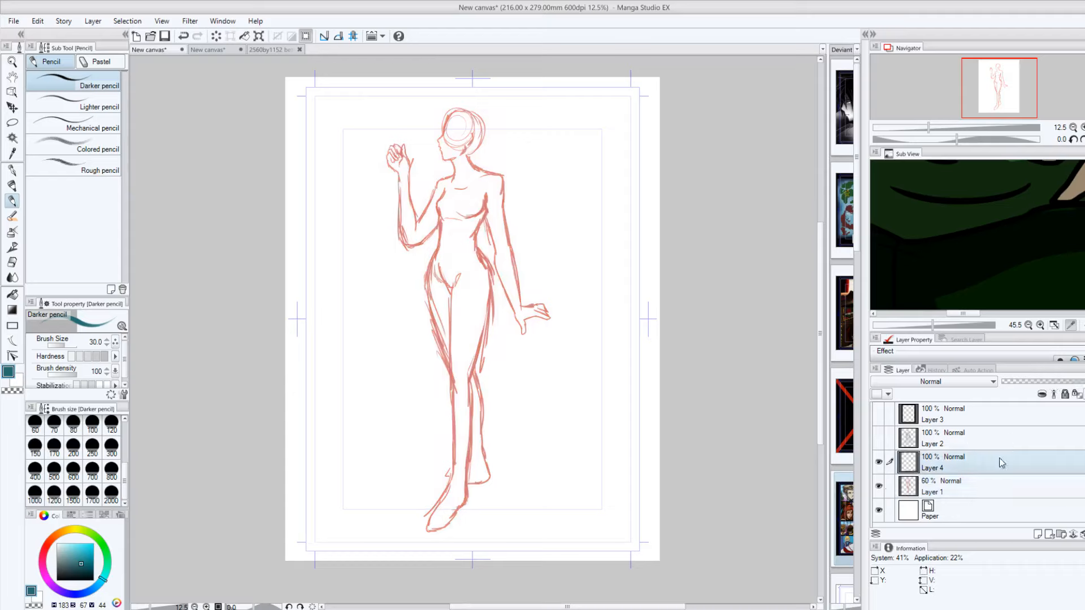
left_click(909, 487)
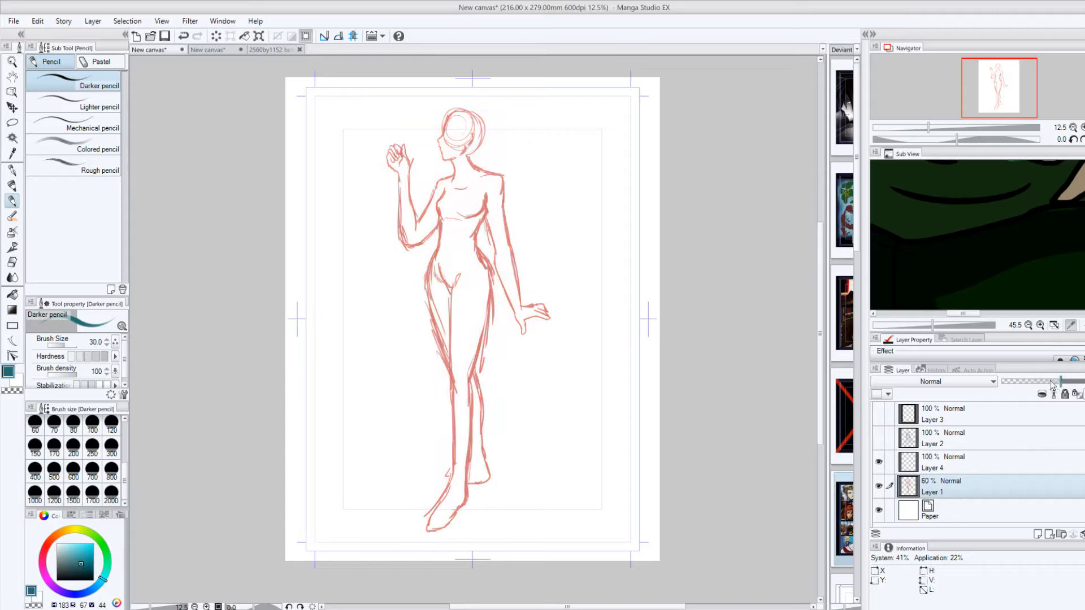
left_click_drag(1060, 382, 1051, 383)
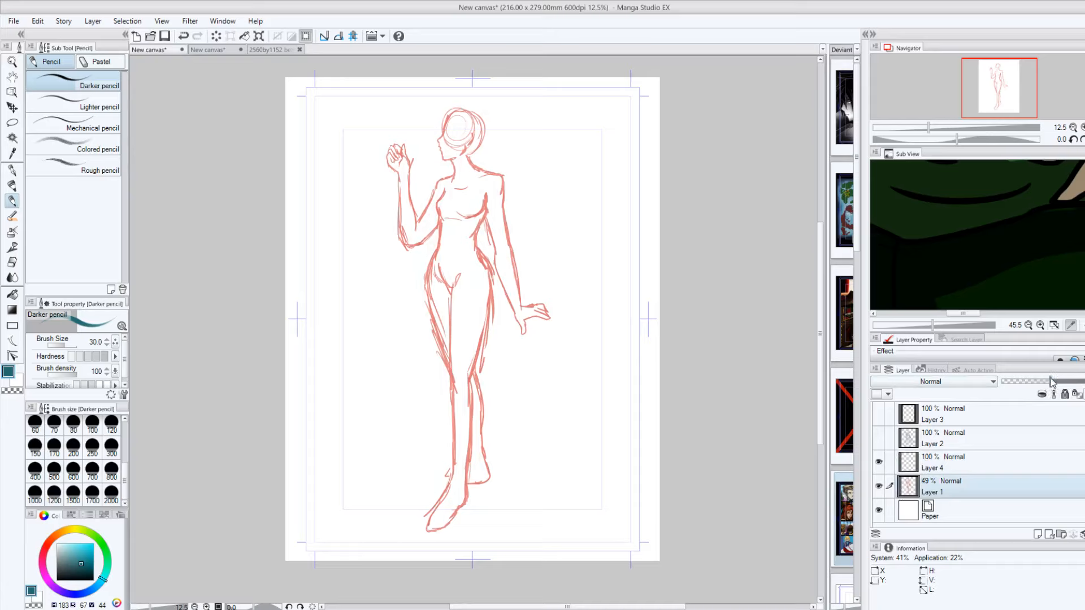
left_click(910, 466)
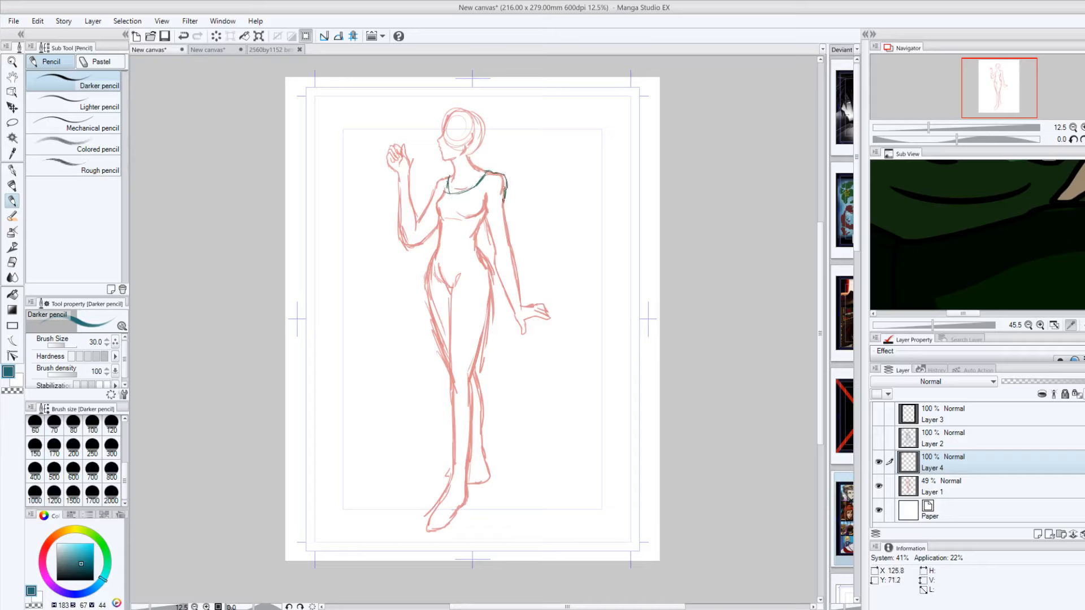
Step: Sketch a scoop-neck top with flared sleeves and a waist hem over the figure on Layer 4, checking it against Layer 1
left_click_drag(504, 199, 516, 252)
left_click_drag(508, 299, 486, 222)
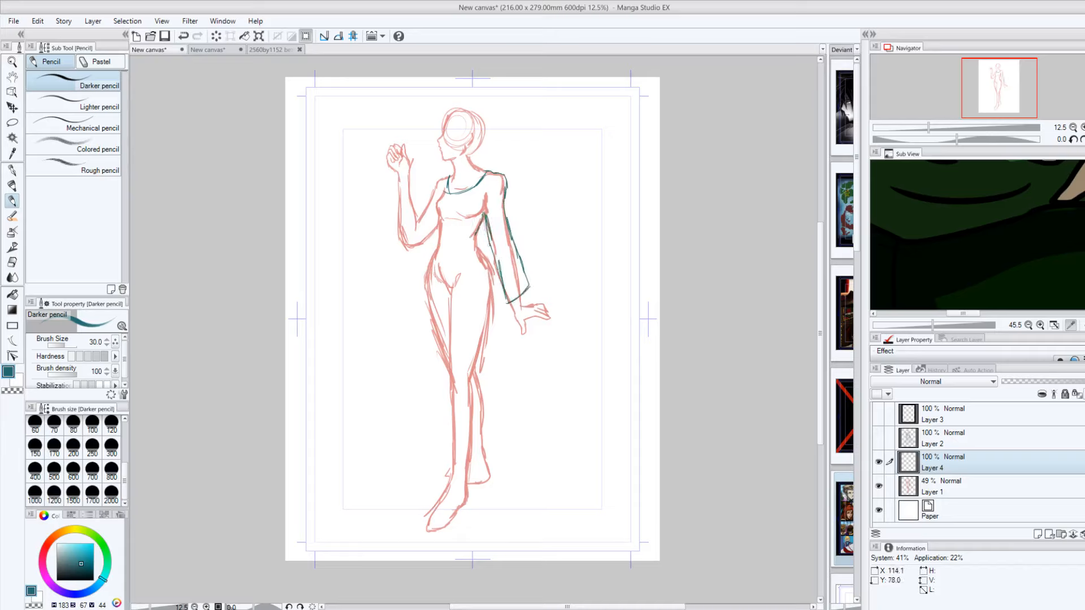
left_click_drag(487, 270, 438, 276)
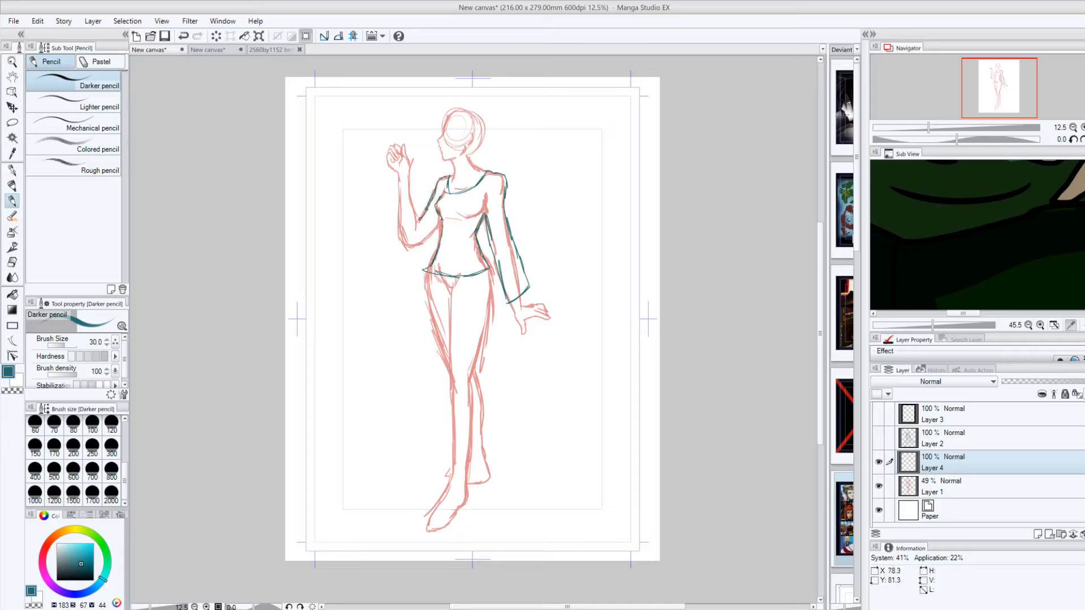
mouse_move(416, 220)
left_mouse_down()
mouse_move(411, 279)
mouse_move(440, 228)
left_mouse_up()
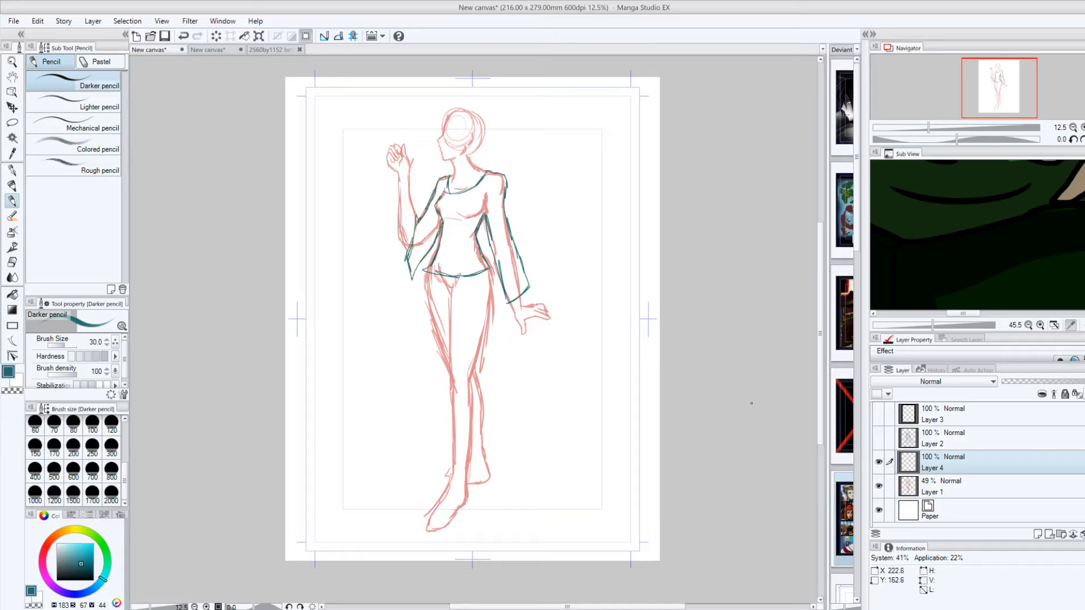
left_click(880, 488)
left_click(880, 488)
Step: Sketch a short skirt and knee-high boots over the figure's legs, checking the clothes with Layer 1 briefly hidden
mouse_move(425, 293)
left_mouse_down()
mouse_move(459, 322)
mouse_move(444, 334)
left_mouse_up()
mouse_move(470, 388)
left_mouse_down()
mouse_move(452, 366)
mouse_move(461, 387)
mouse_move(450, 469)
left_mouse_up()
left_click_drag(475, 387, 467, 465)
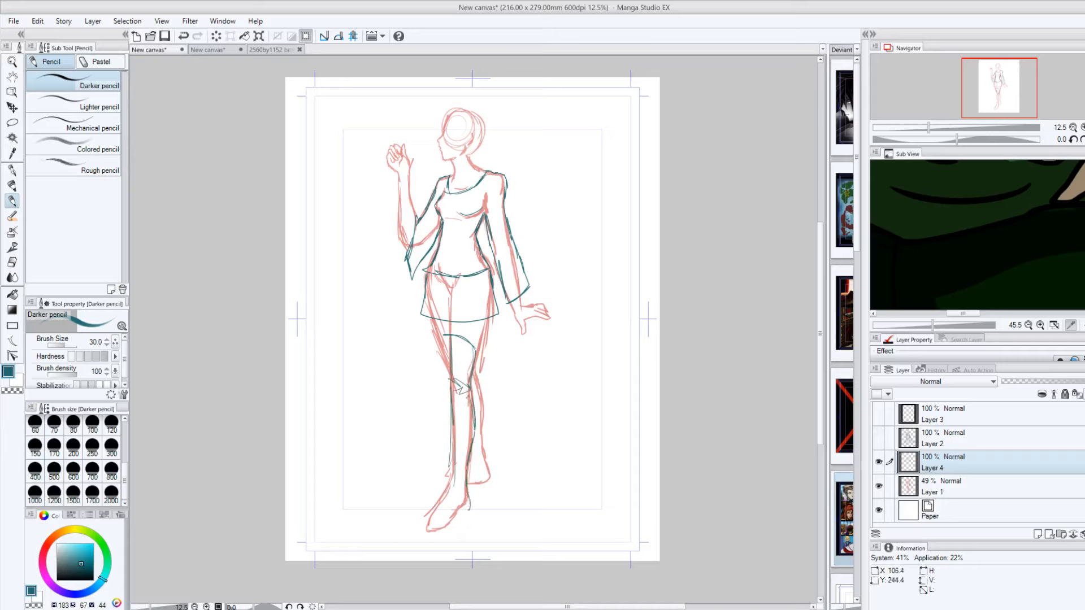
left_click_drag(431, 528, 451, 486)
left_click_drag(434, 520, 460, 476)
left_click_drag(481, 369, 485, 482)
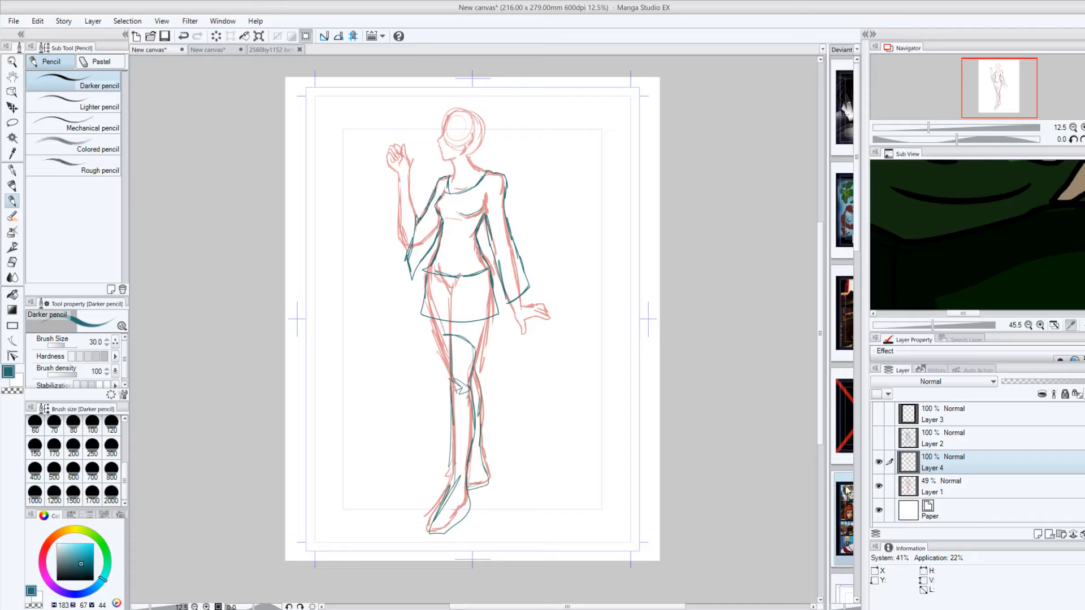
left_click(879, 486)
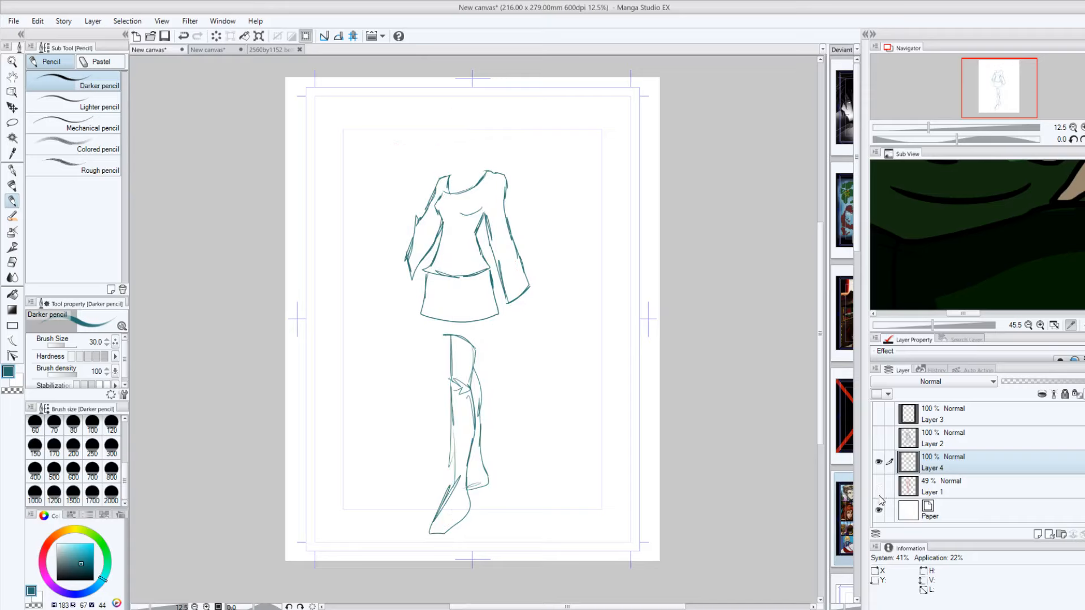
left_click(879, 486)
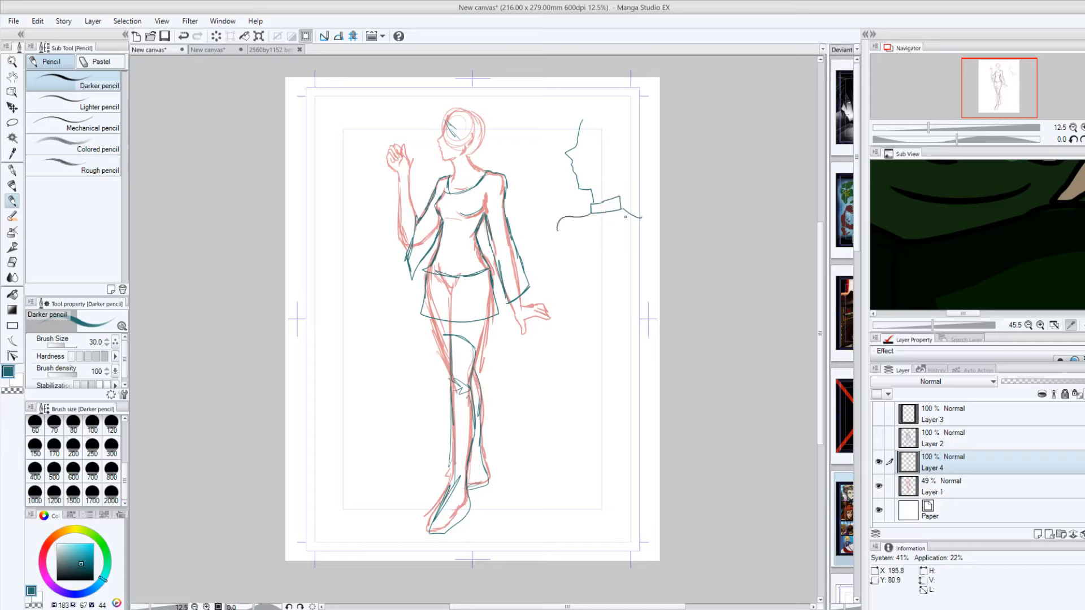
Step: Sketch a side-profile face with a neck band, collar and shoulders in the blank area beside the figure's head
left_click_drag(575, 228, 572, 259)
mouse_move(635, 219)
left_mouse_down()
mouse_move(587, 237)
mouse_move(578, 222)
mouse_move(634, 220)
left_mouse_up()
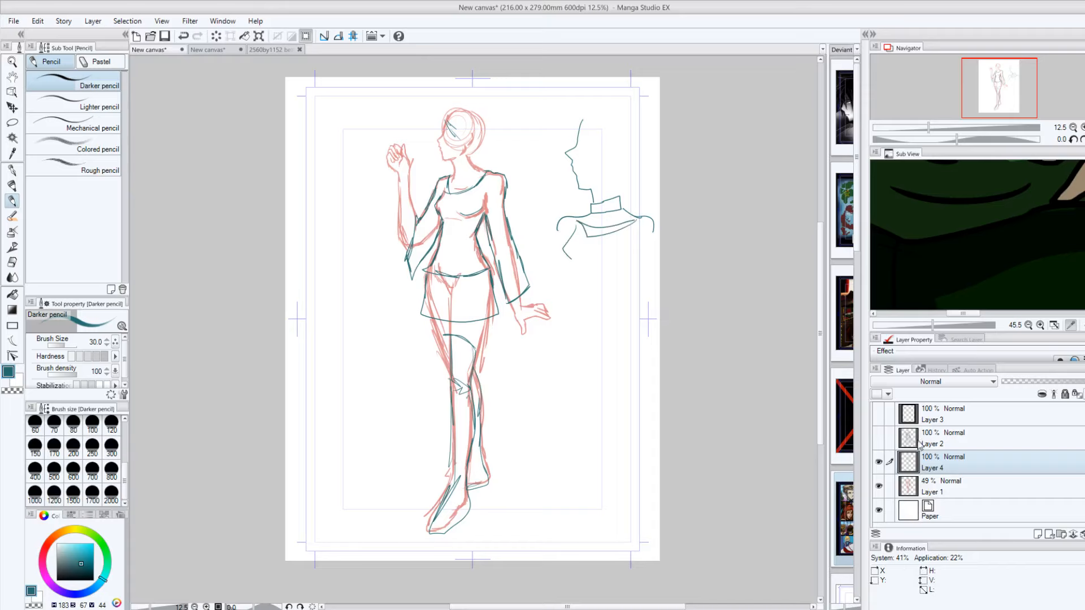
Step: Erase the side-profile face and collar sketch beside the figure with the Hard eraser at size 2000
left_click(12, 262)
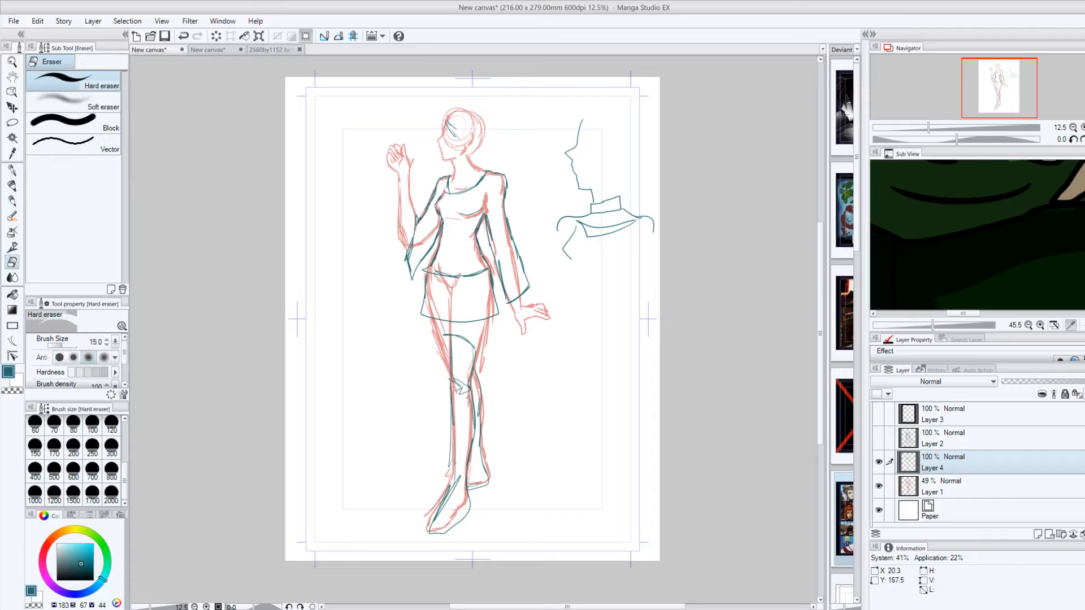
left_click(112, 494)
left_click_drag(622, 200, 602, 173)
Step: Pencil a few short fold lines across the skirt and erase the stray marks on the figure's head
left_click(12, 200)
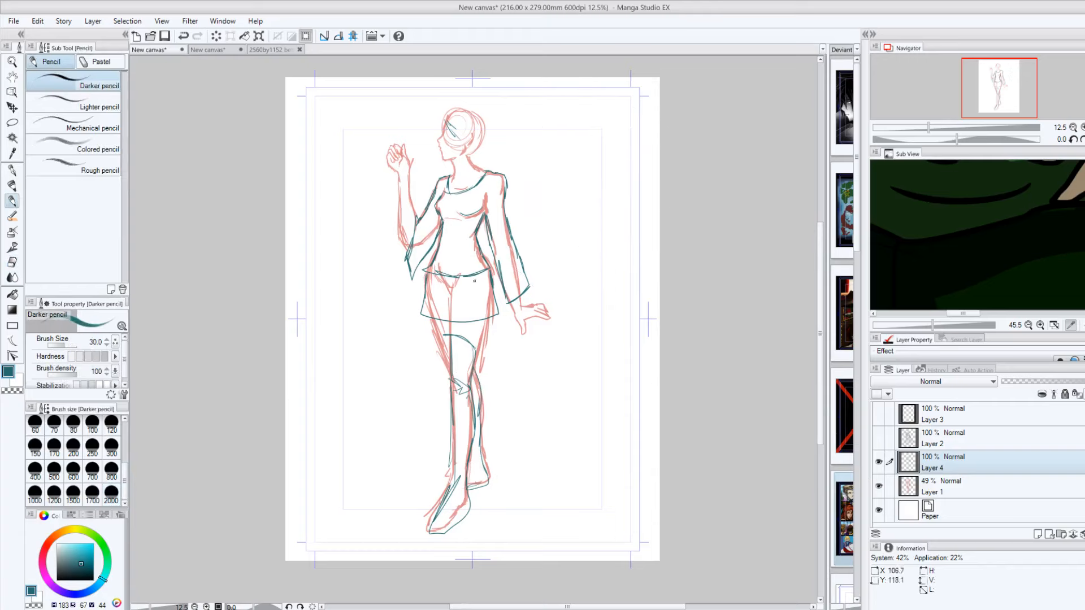
left_click_drag(475, 281, 433, 298)
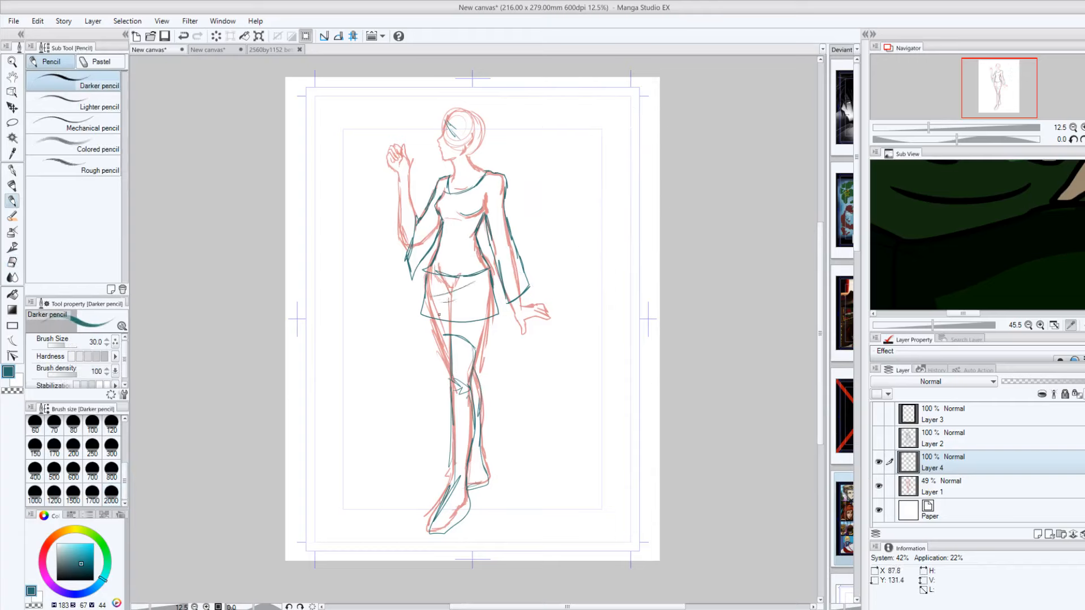
left_click(14, 262)
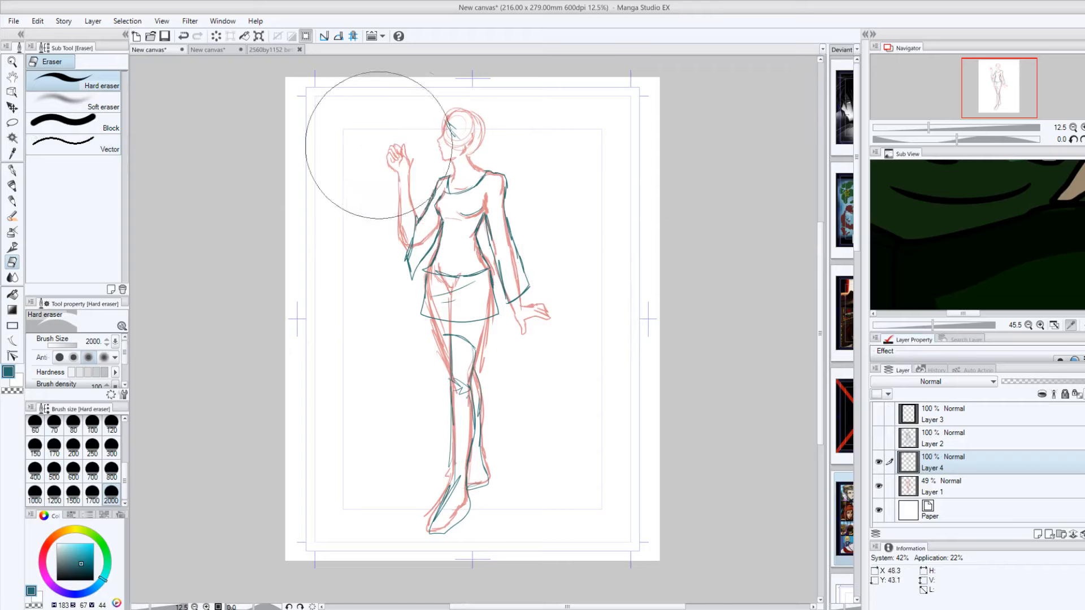
left_click_drag(433, 125, 446, 121)
Step: Lower the opacity of Layer 1 to 39% and hide Layer 4 with its clothing sketch
left_click(940, 445)
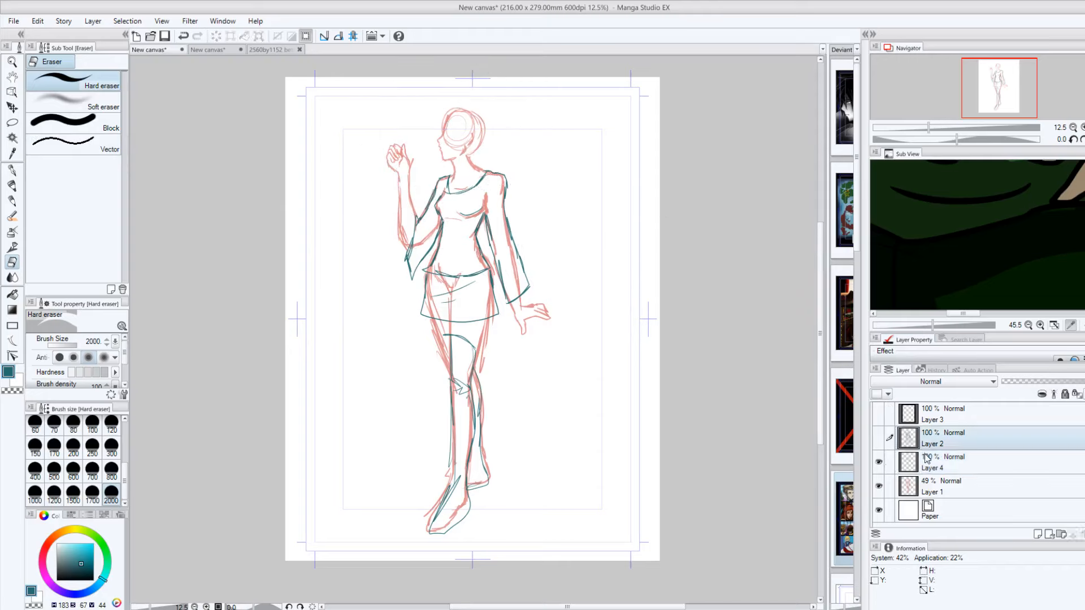
left_click(921, 458)
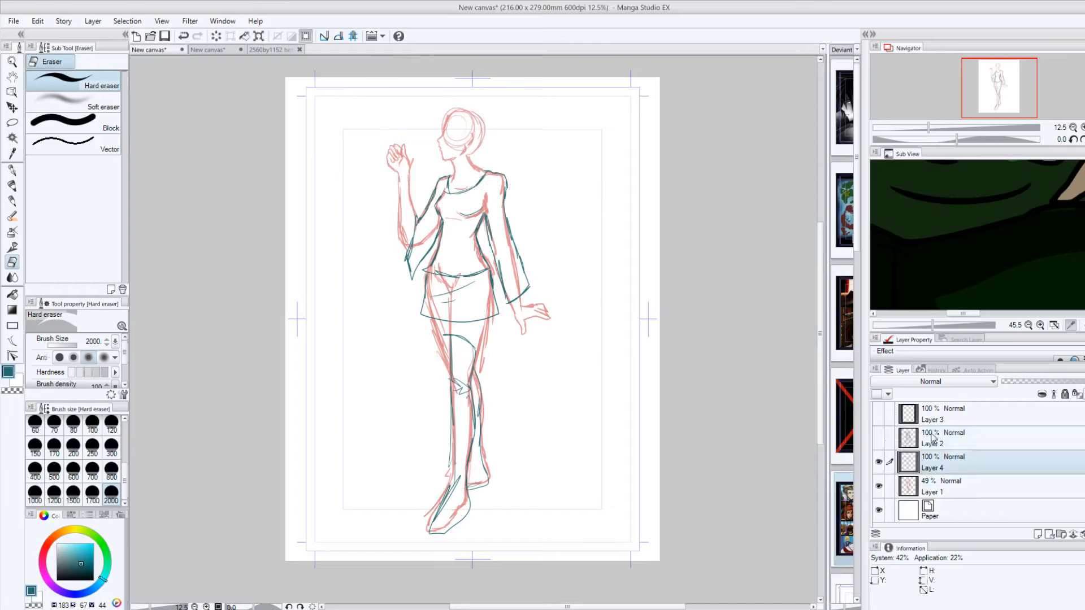
left_click(1063, 382)
mouse_move(1061, 380)
left_mouse_down()
mouse_move(1008, 384)
mouse_move(1079, 382)
left_mouse_up()
left_click(981, 490)
mouse_move(1050, 382)
left_mouse_down()
mouse_move(1004, 385)
mouse_move(1065, 389)
mouse_move(1040, 388)
left_mouse_up()
left_click(879, 463)
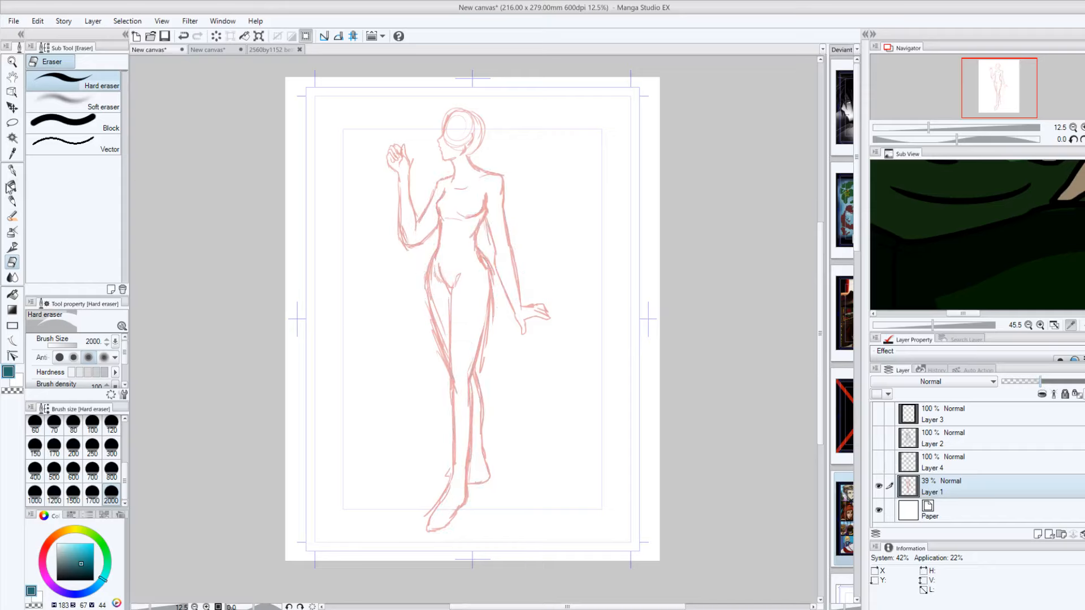
Step: Sketch a strapless top and a draped wrap skirt over the figure on a new layer above Layer 1, checking it by toggling its visibility
left_click(12, 200)
left_click(1038, 534)
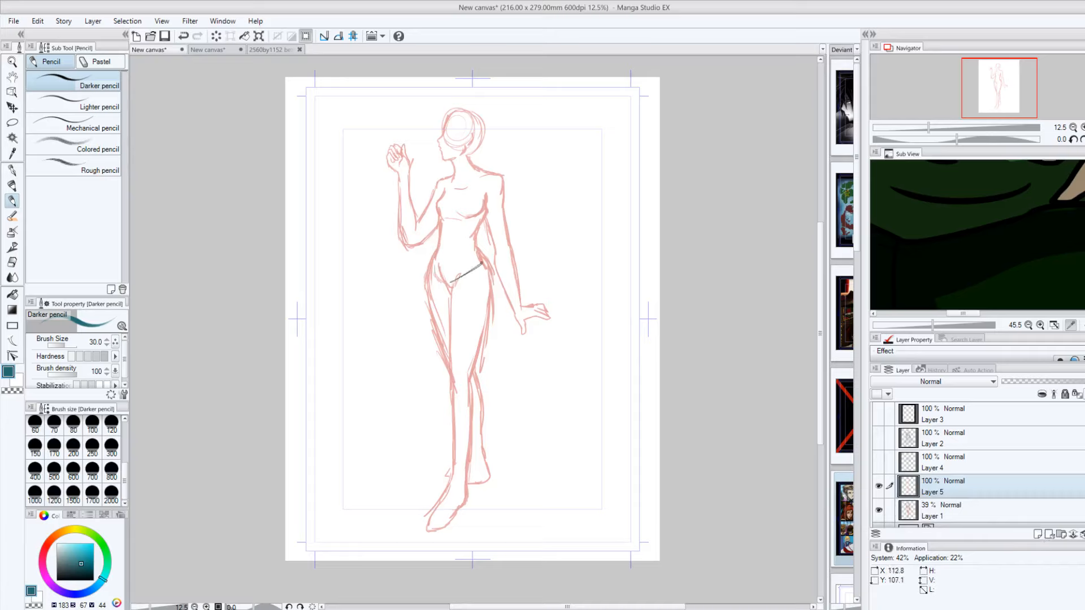
left_click_drag(481, 263, 428, 289)
mouse_move(482, 261)
left_mouse_down()
mouse_move(460, 271)
mouse_move(441, 359)
left_mouse_up()
mouse_move(481, 272)
left_mouse_down()
mouse_move(441, 359)
mouse_move(462, 336)
left_mouse_up()
left_click_drag(483, 263, 487, 344)
left_click_drag(490, 312, 481, 351)
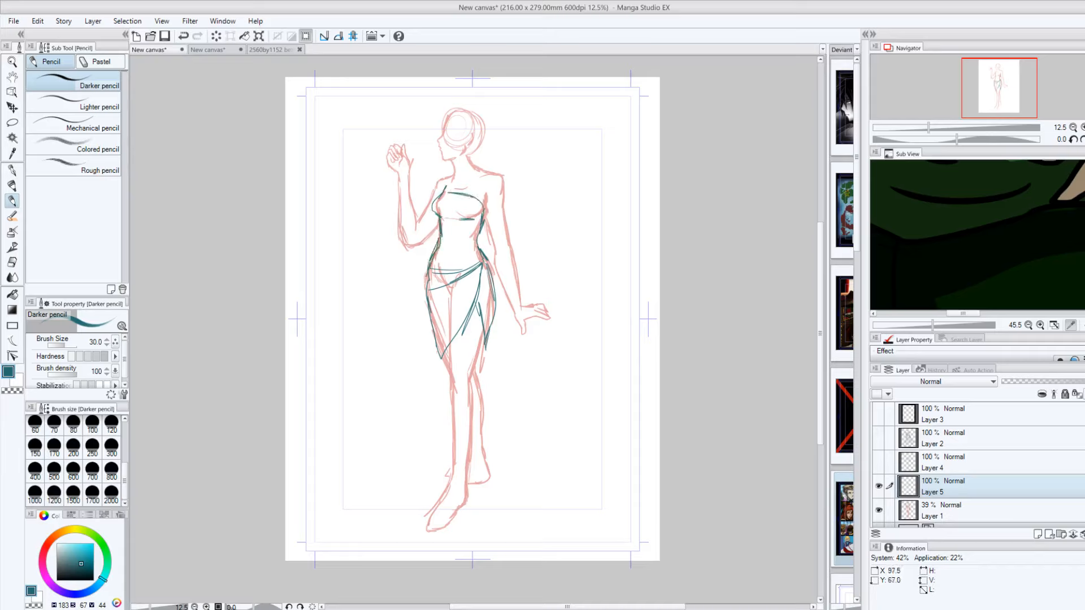
left_click(880, 487)
left_click(880, 488)
Step: Add a new layer above Layer 2 and draw two curved test strokes beside the figure with the G-pen at size 100
left_click(899, 447)
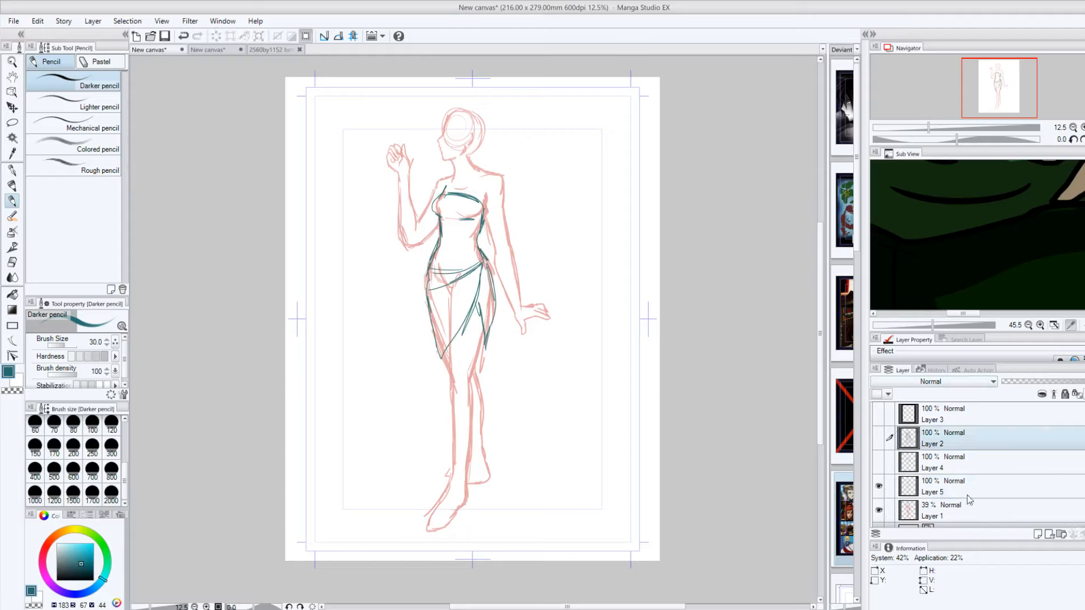
key("ctrl+shift+n")
left_click(12, 171)
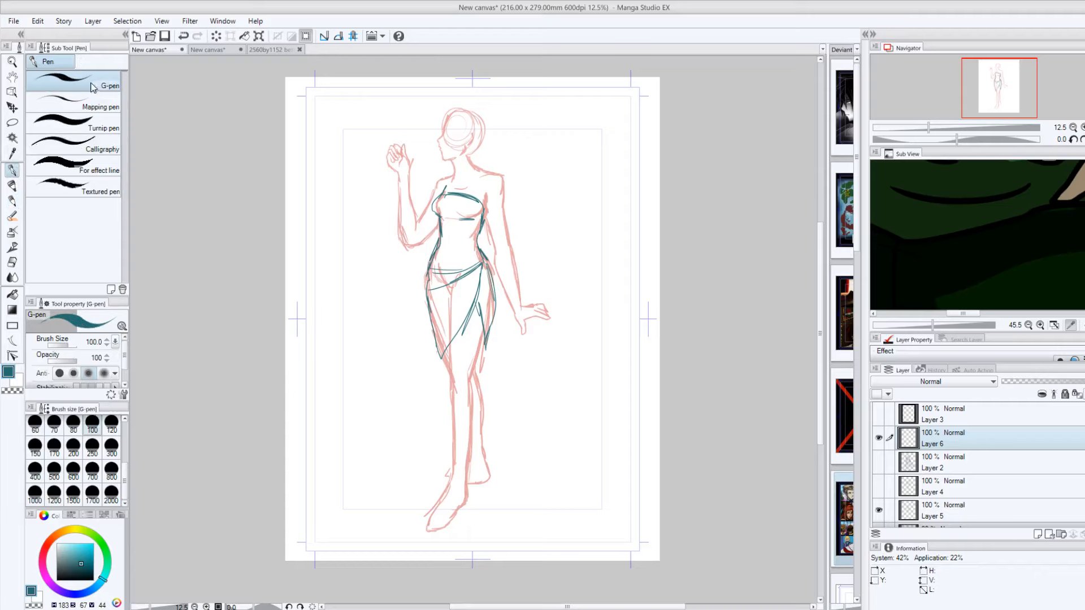
left_click_drag(319, 97, 363, 279)
left_click_drag(307, 129, 355, 342)
Step: Draw three long curved test strokes around the figure's legs with the Mapping pen at size 700
left_click(62, 103)
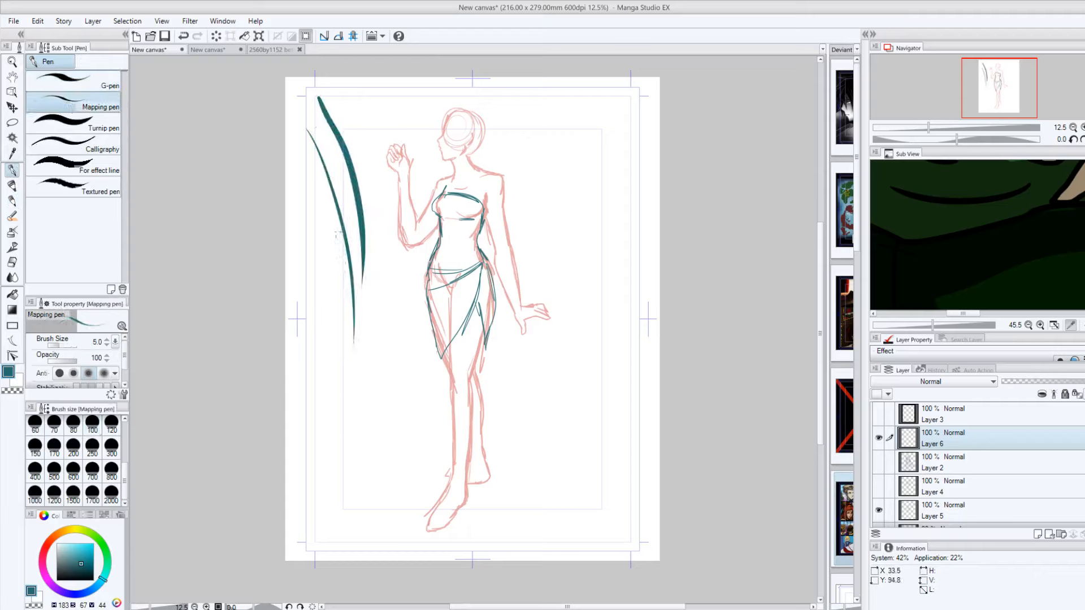
left_click(92, 471)
left_click_drag(323, 310, 392, 481)
mouse_move(349, 341)
left_mouse_down()
mouse_move(386, 398)
mouse_move(525, 455)
left_mouse_up()
left_click_drag(585, 318, 577, 469)
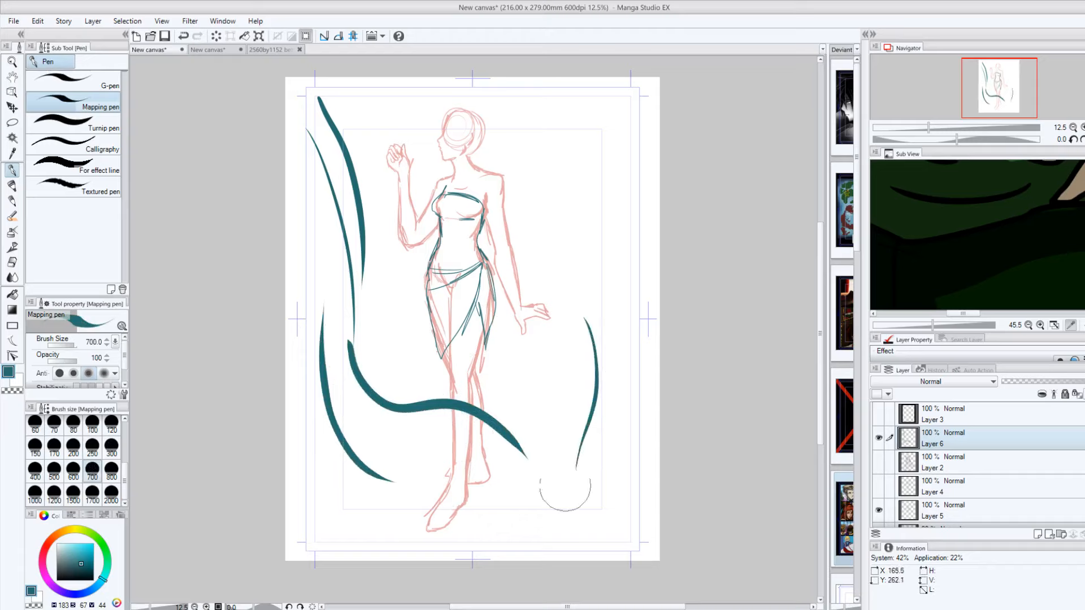
Step: Undo all the Mapping pen and G-pen test strokes
left_click(183, 37)
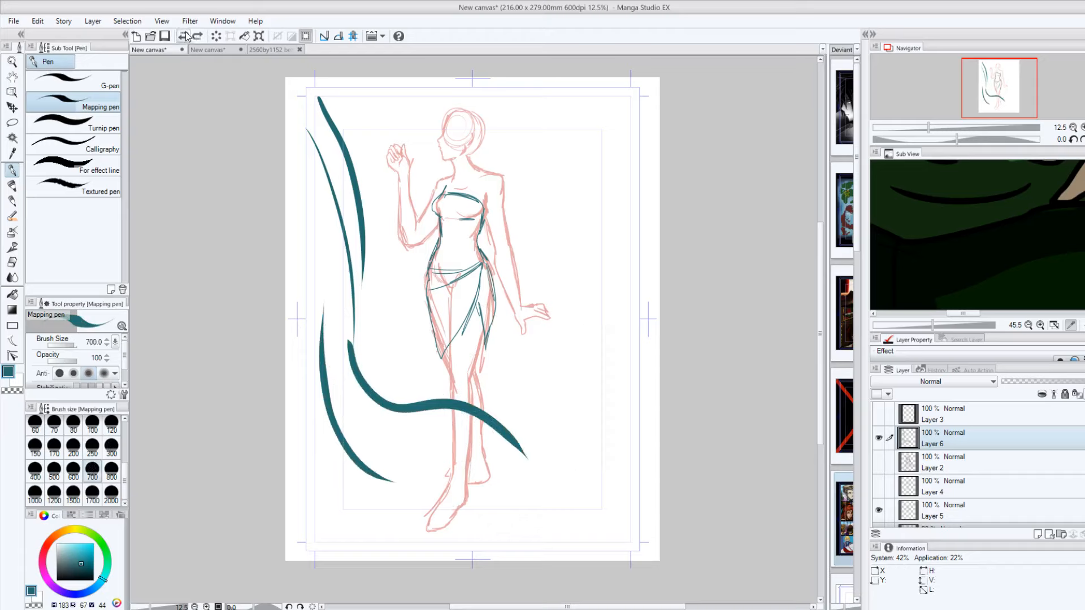
left_click(183, 36)
left_click(184, 36)
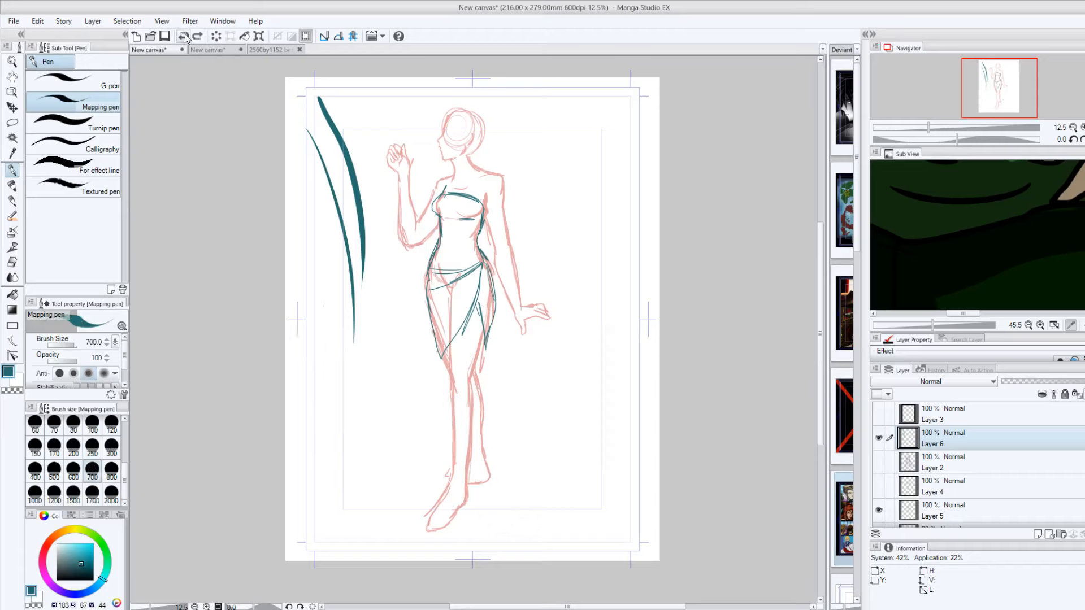
left_click(184, 37)
left_click(184, 36)
Step: Compare a size 700 Mapping pen stroke with a size 100 G-pen stroke at 50% zoom beside the raised arm, and undo both
left_click_drag(312, 93, 376, 269)
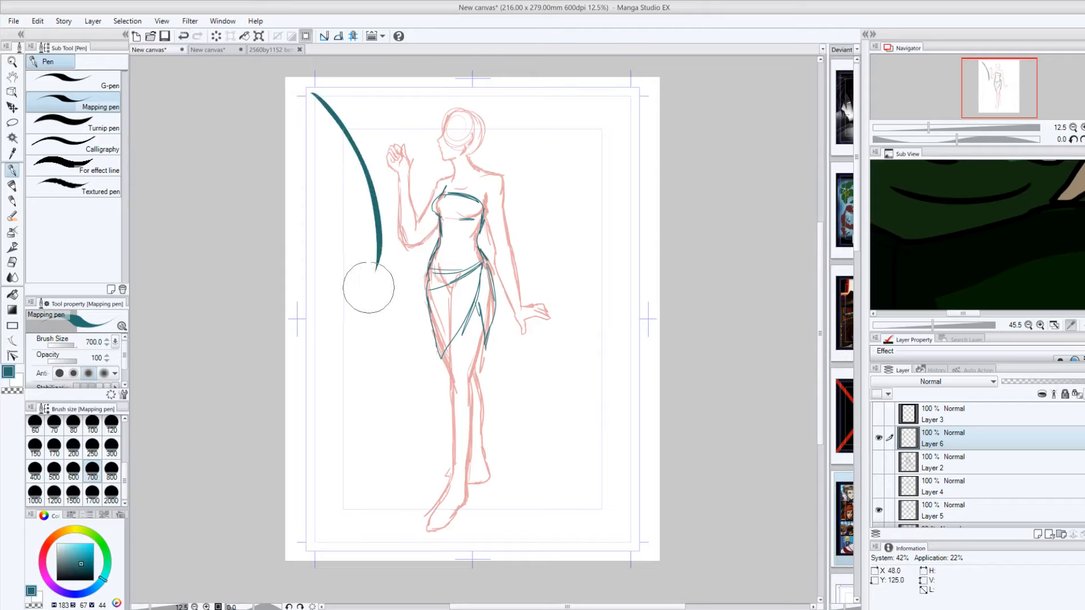
left_click(76, 84)
left_click_drag(313, 110, 370, 289)
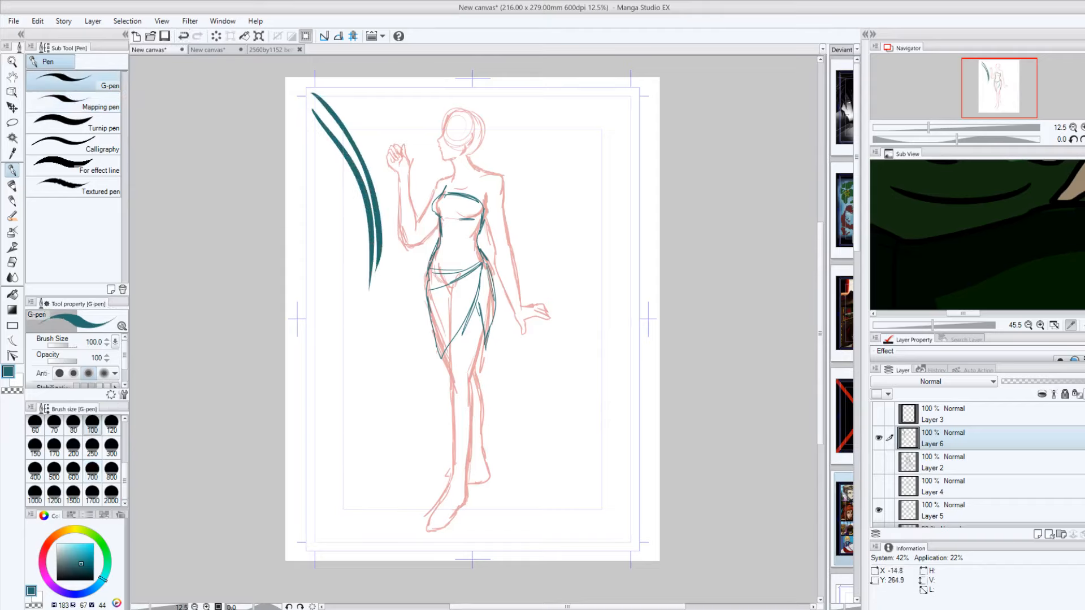
left_click(207, 607)
left_click(207, 607)
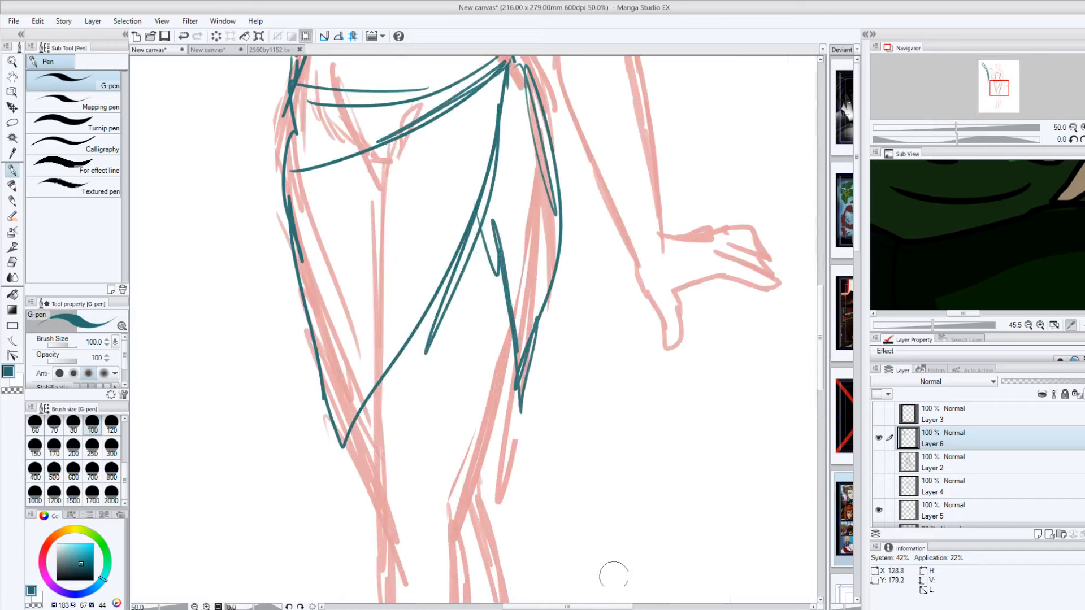
left_click_drag(610, 608, 539, 609)
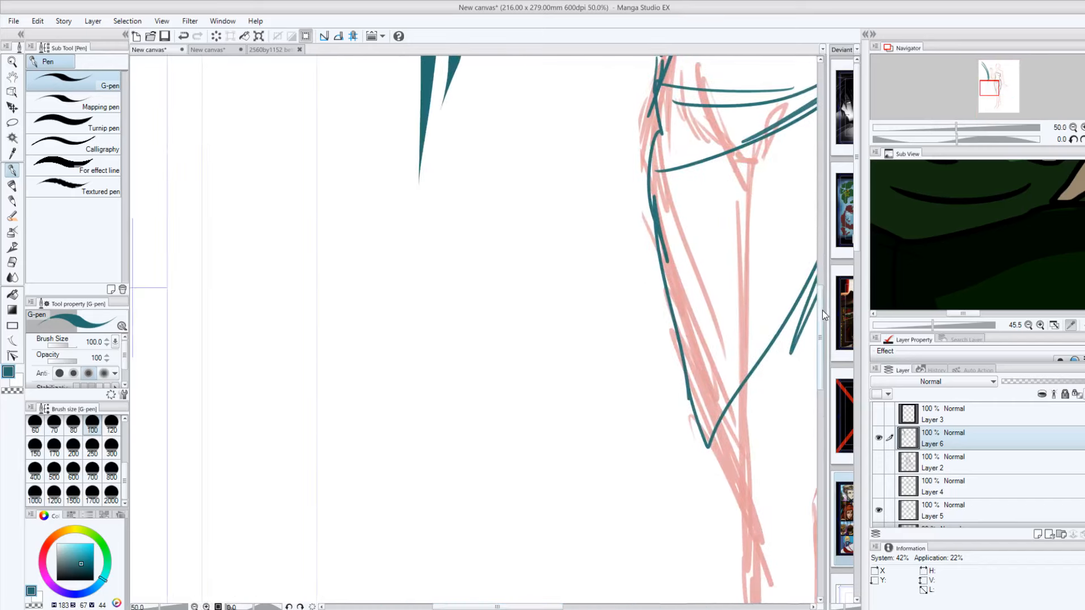
left_click_drag(820, 316, 824, 211)
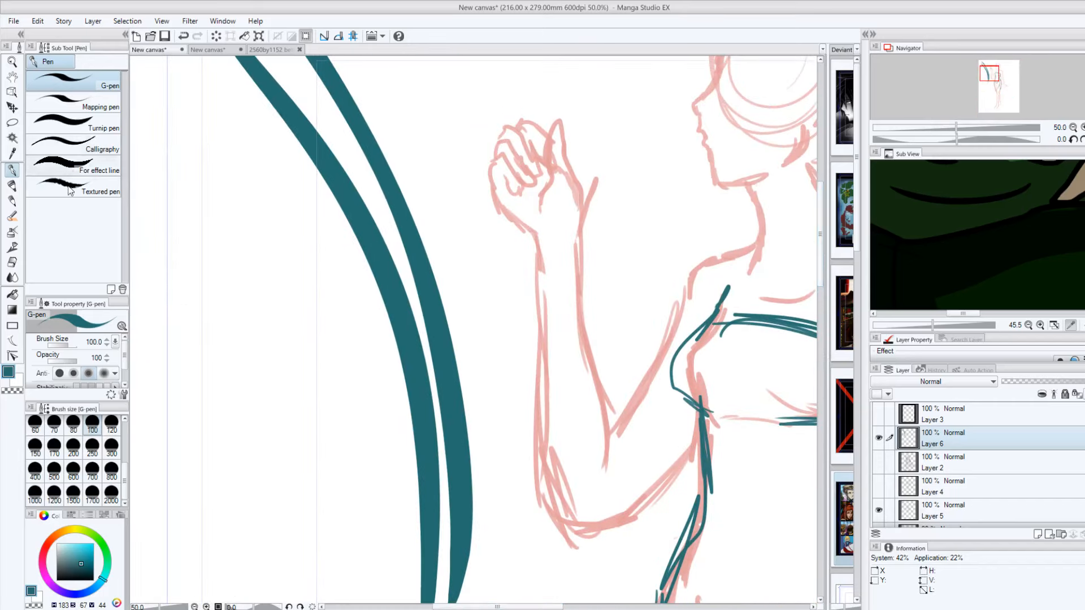
left_click(182, 37)
left_click(182, 38)
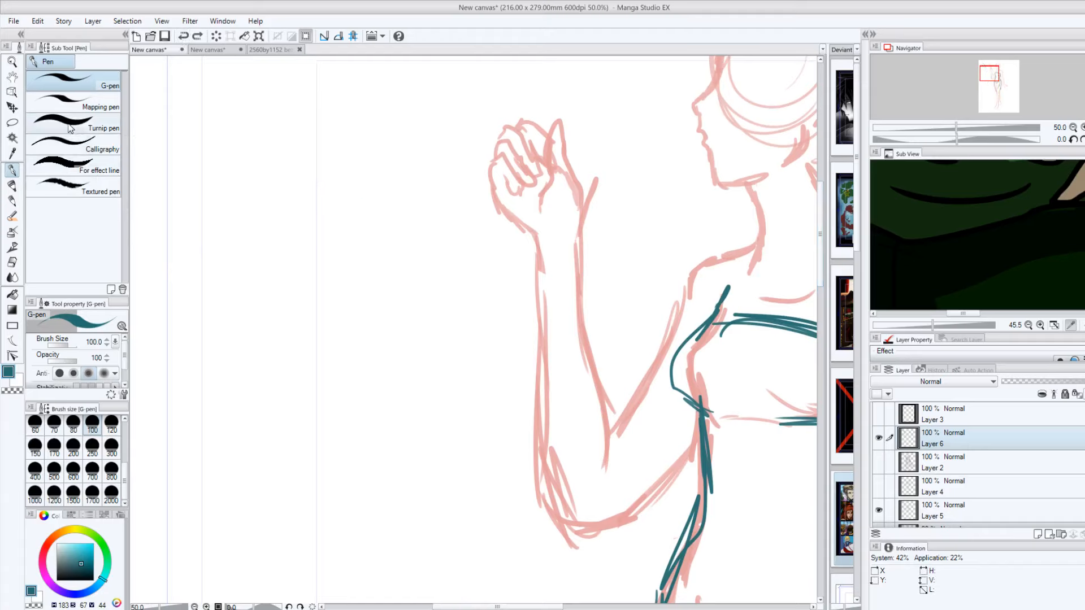
Step: Draw four wavy test strokes beside the raised arm with the Turnip pen at size 30
left_click(77, 128)
mouse_move(269, 120)
left_mouse_down()
mouse_move(310, 235)
mouse_move(304, 380)
left_mouse_up()
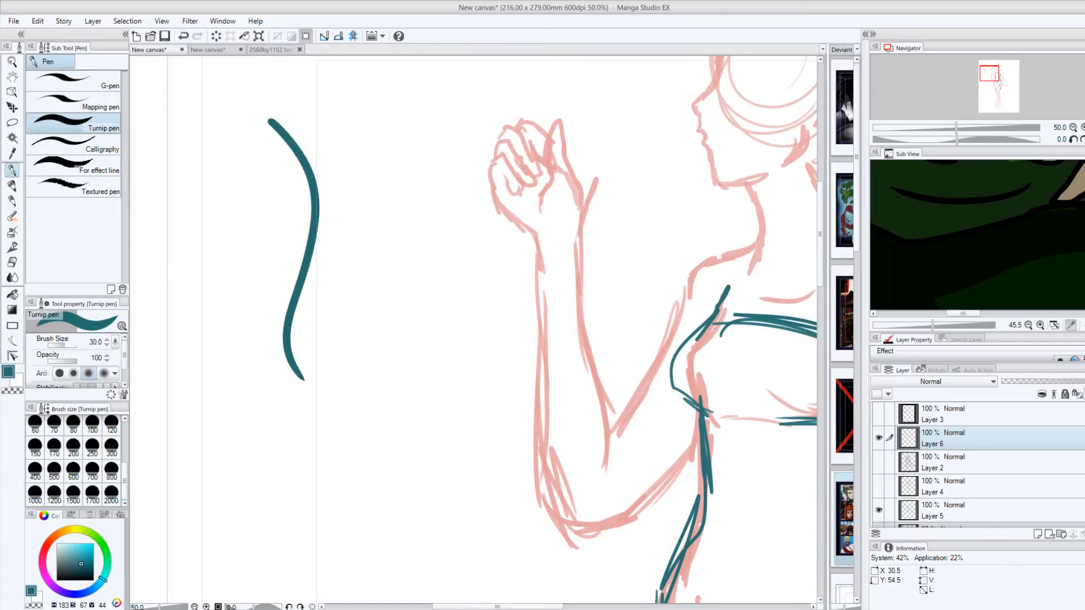
mouse_move(324, 112)
left_mouse_down()
mouse_move(363, 148)
mouse_move(363, 310)
left_mouse_up()
mouse_move(422, 196)
left_mouse_down()
mouse_move(436, 279)
mouse_move(368, 444)
left_mouse_up()
left_click_drag(222, 144, 218, 330)
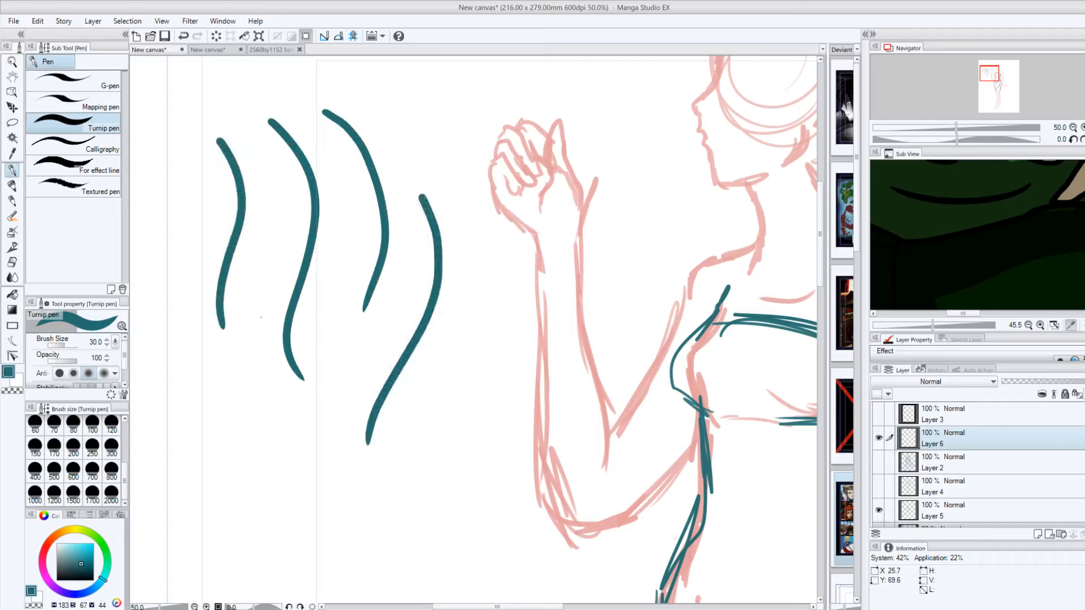
Step: Undo the four Turnip pen test strokes
left_click(184, 37)
left_click(184, 36)
left_click(183, 36)
left_click(184, 36)
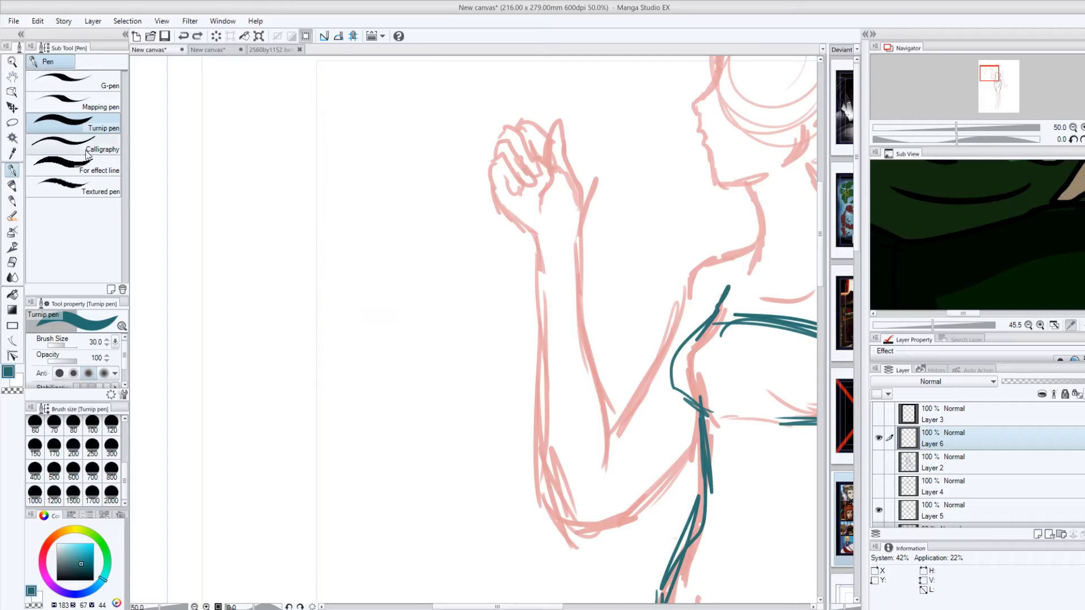
Step: Draw two curved test strokes beside the raised arm with the Calligraphy pen at size 100
left_click(73, 146)
mouse_move(252, 134)
left_mouse_down()
mouse_move(313, 173)
mouse_move(306, 364)
left_mouse_up()
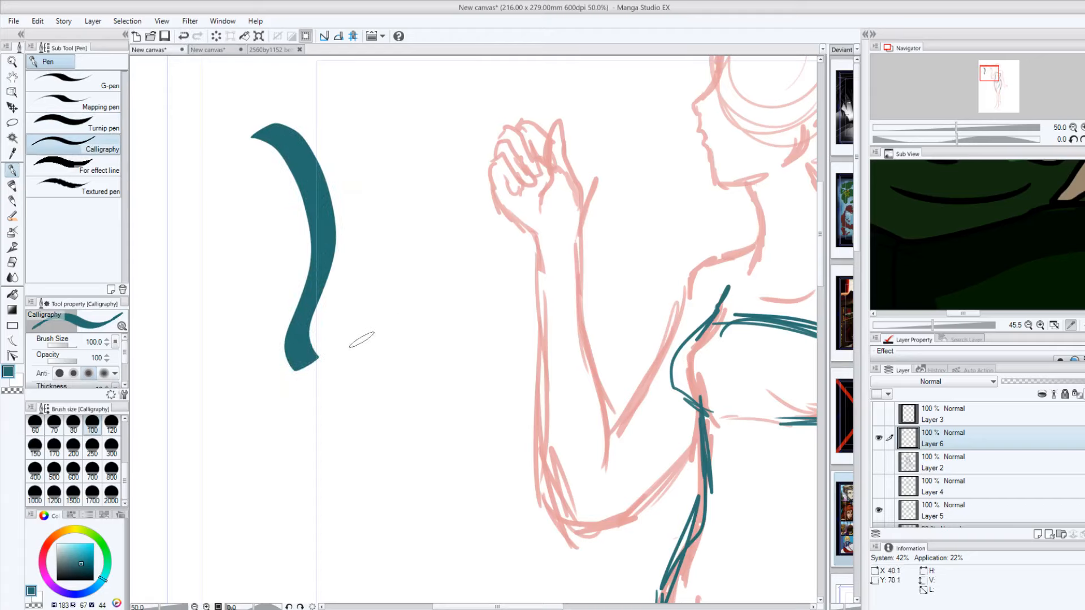
mouse_move(349, 347)
left_mouse_down()
mouse_move(403, 308)
mouse_move(398, 356)
mouse_move(458, 390)
mouse_move(438, 402)
left_mouse_up()
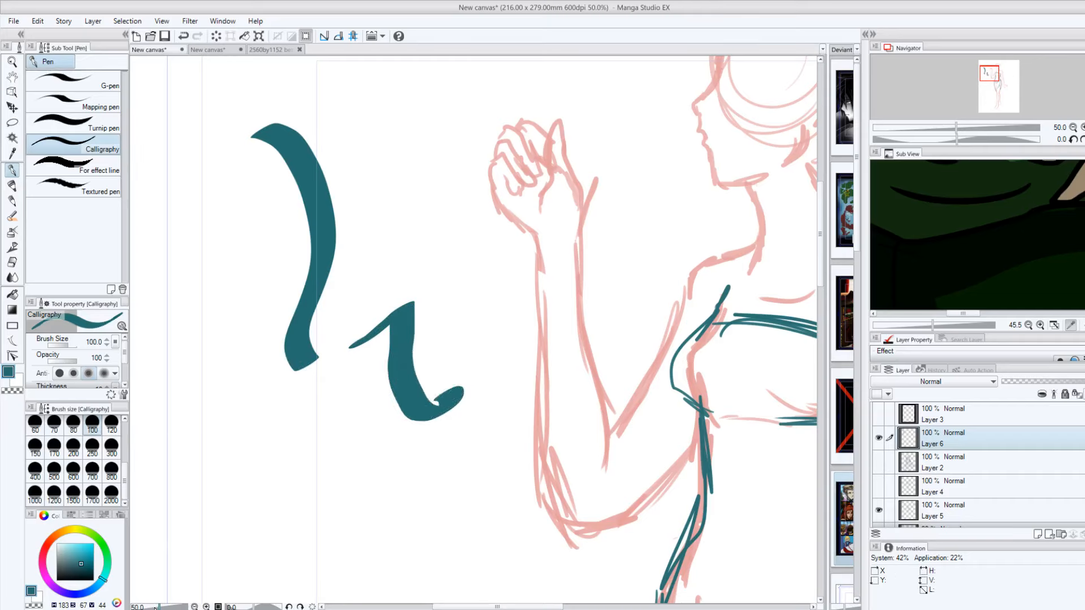
Step: Letter "Ginger Snap" across the top of the page with the Calligraphy pen and draw a spiral-ended flourish beside the figure
left_click_drag(158, 607, 150, 607)
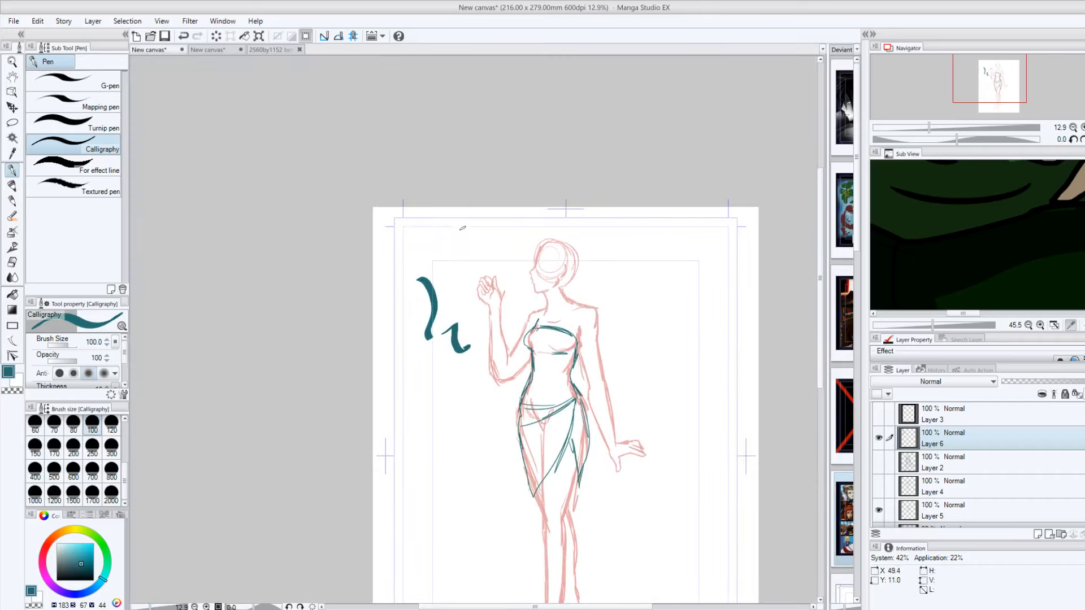
mouse_move(468, 211)
left_mouse_down()
mouse_move(471, 253)
mouse_move(482, 235)
mouse_move(540, 222)
mouse_move(546, 241)
mouse_move(518, 268)
left_mouse_up()
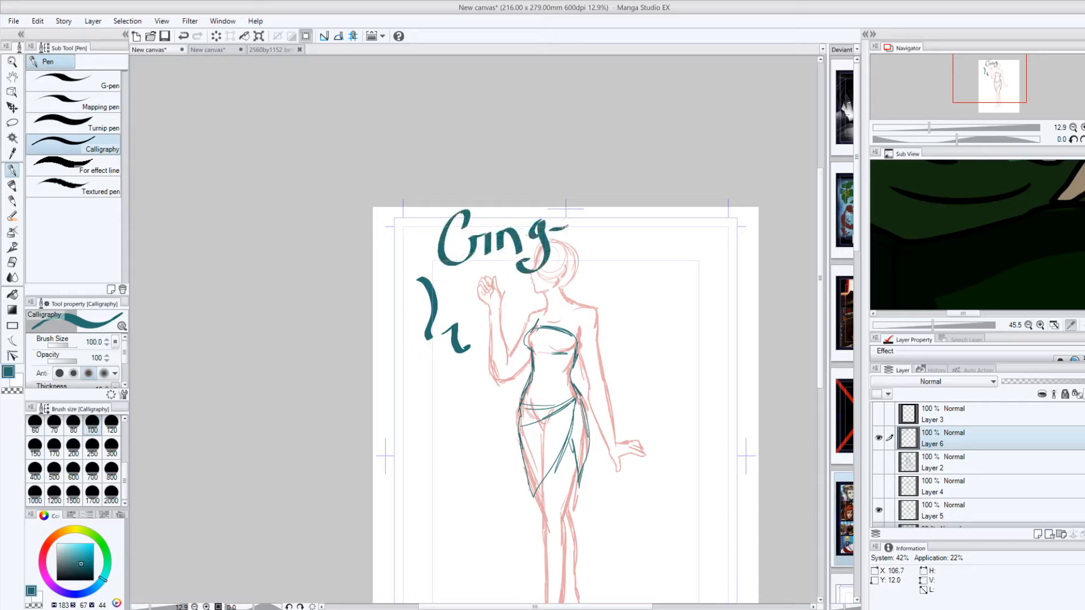
mouse_move(568, 226)
left_mouse_down()
mouse_move(627, 232)
mouse_move(641, 211)
mouse_move(650, 245)
mouse_move(668, 247)
mouse_move(683, 217)
mouse_move(710, 221)
mouse_move(721, 269)
left_mouse_up()
left_click_drag(714, 225, 737, 237)
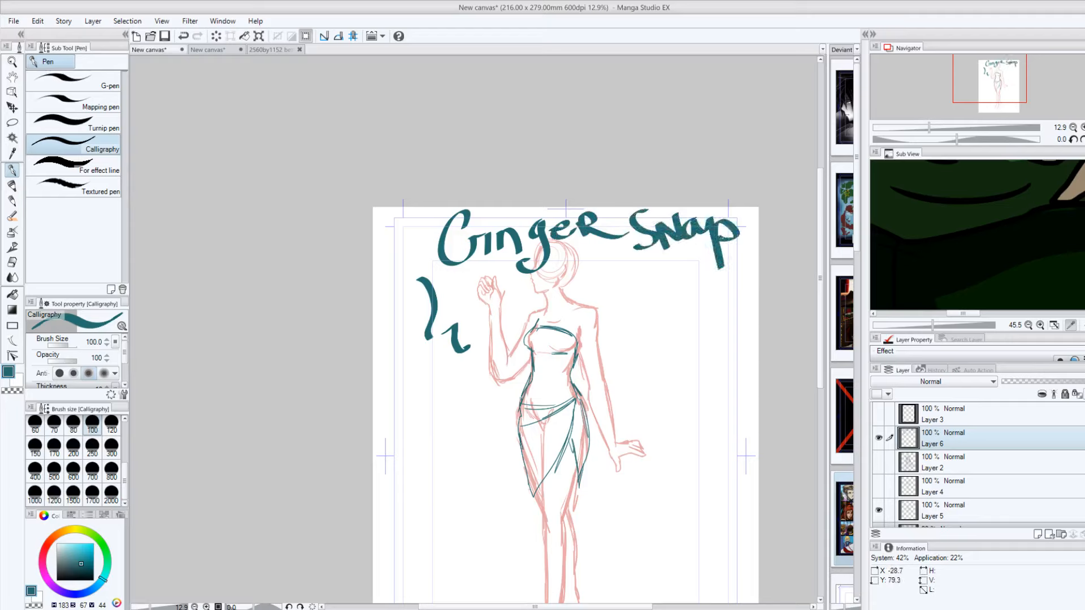
mouse_move(663, 357)
left_mouse_down()
mouse_move(620, 380)
mouse_move(693, 376)
mouse_move(655, 400)
mouse_move(670, 497)
mouse_move(718, 518)
mouse_move(681, 530)
left_mouse_up()
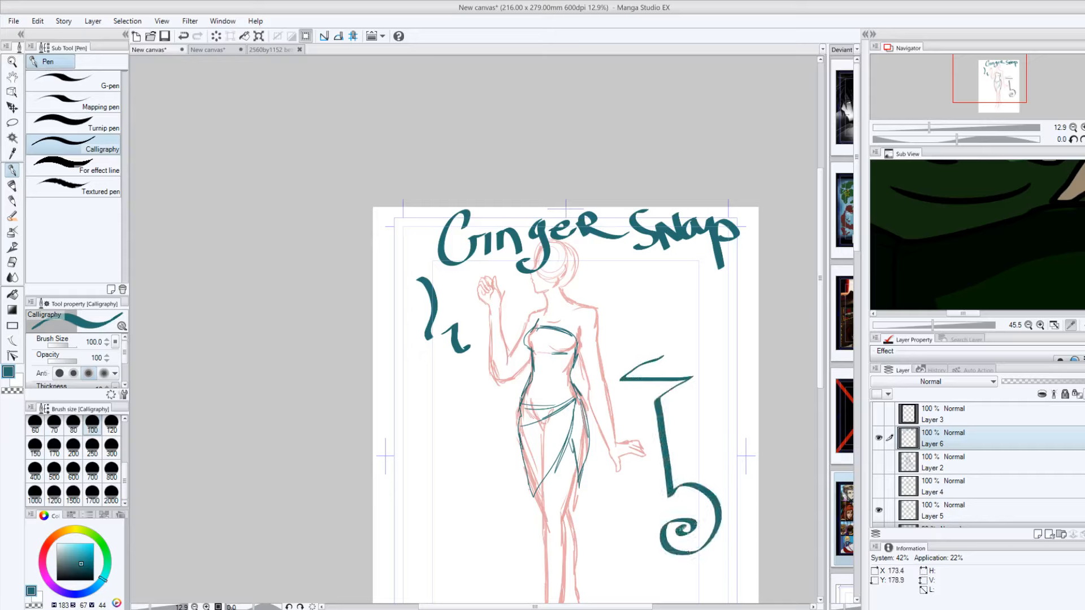
Step: Undo the Calligraphy lettering, the flourish and both test strokes
left_click(182, 36)
left_click(182, 37)
left_click(182, 37)
left_click(185, 37)
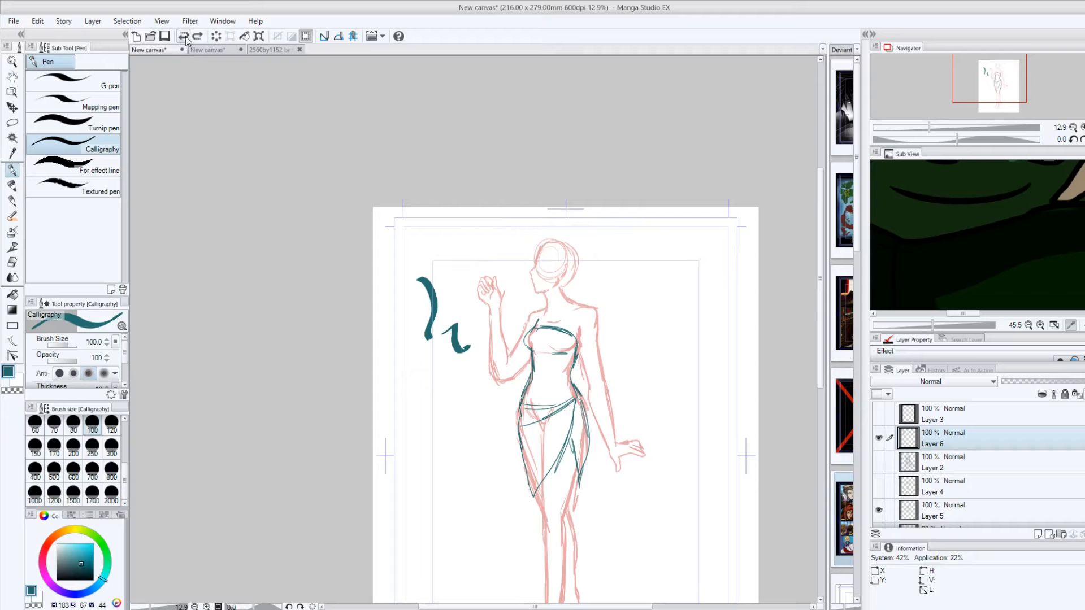
left_click(184, 36)
left_click(184, 37)
Step: Try a long test stroke beside the figure with the For effect line pen at size 250, and undo it
left_click(84, 165)
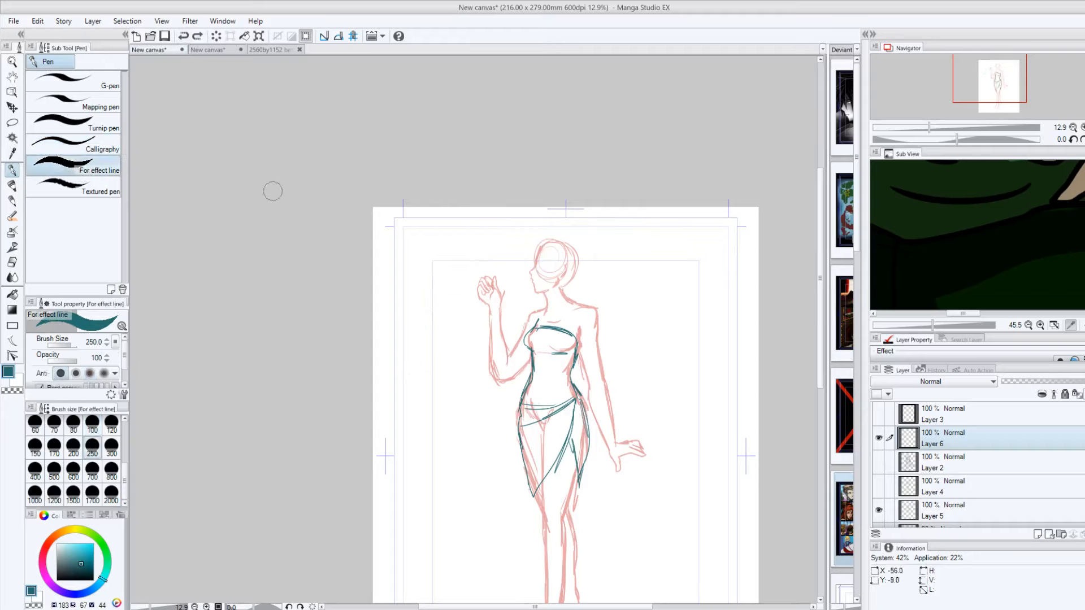
left_click_drag(821, 307, 822, 354)
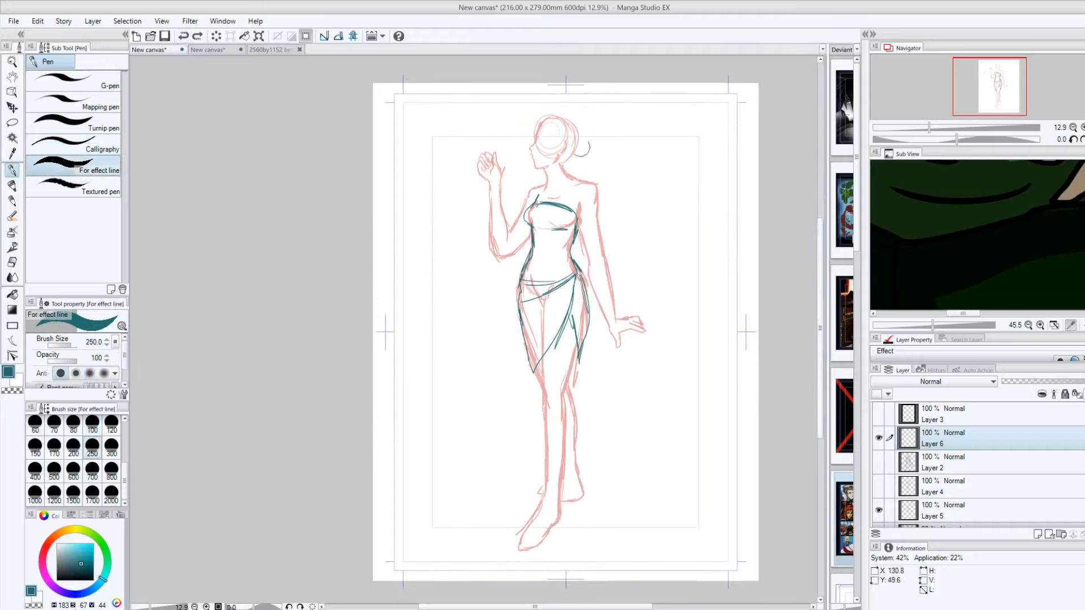
left_click_drag(601, 145, 780, 434)
left_click(184, 37)
Step: Set the For effect line pen to size 80 and draw four long tapered test strokes on both sides of the figure
scroll(93, 480, "up", 4)
left_click(93, 486)
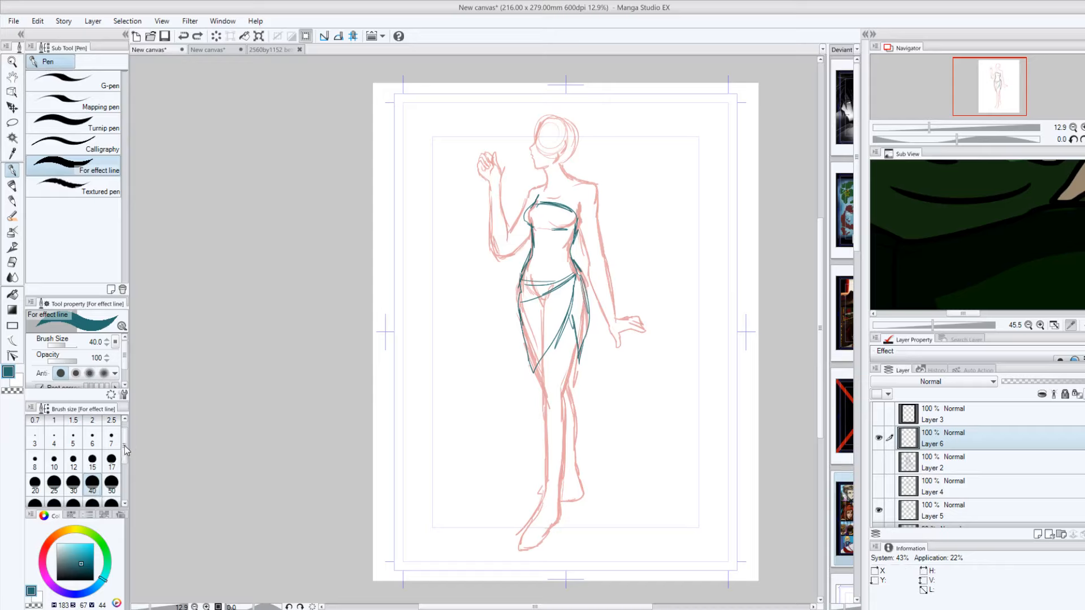
scroll(125, 450, "down", 2)
left_click(73, 475)
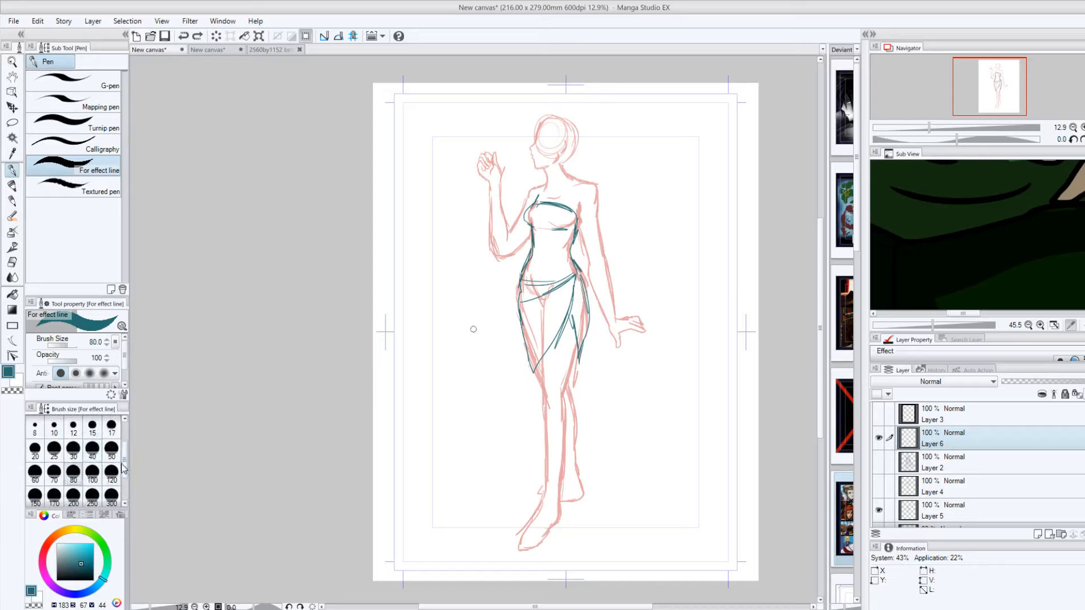
scroll(124, 468, "down", 1)
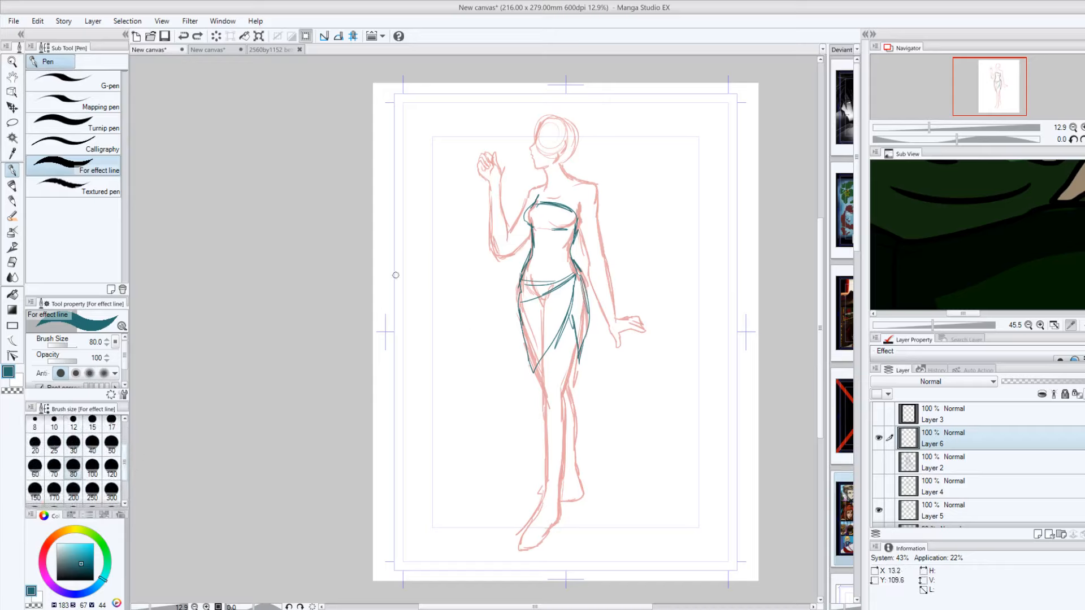
left_click_drag(402, 199, 493, 413)
left_click_drag(383, 279, 470, 461)
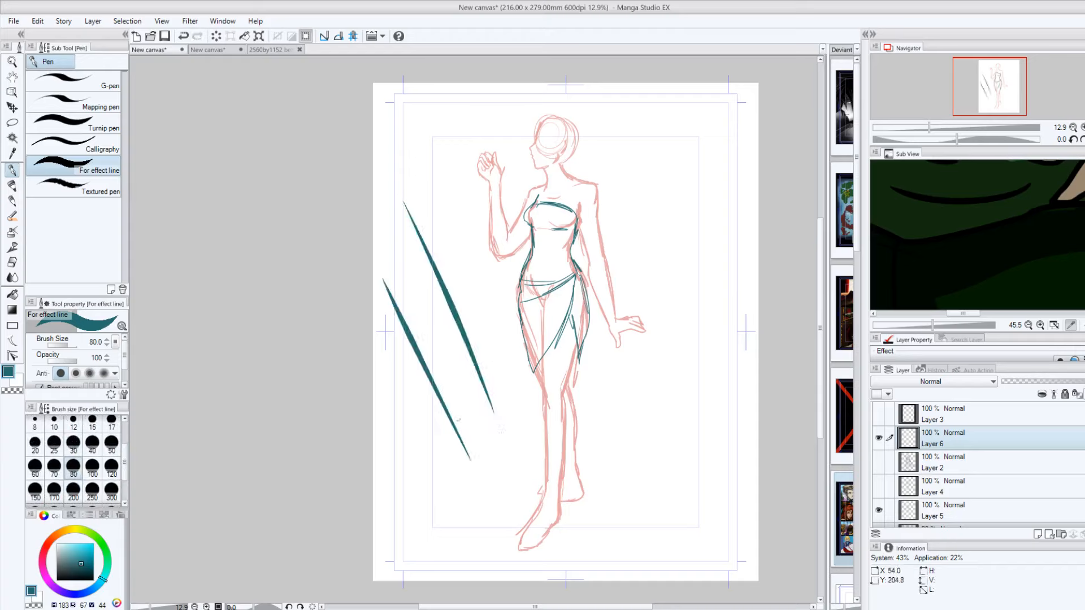
mouse_move(391, 382)
left_mouse_down()
mouse_move(406, 414)
mouse_move(516, 537)
left_mouse_up()
mouse_move(592, 484)
left_mouse_down()
mouse_move(725, 407)
mouse_move(719, 307)
left_mouse_up()
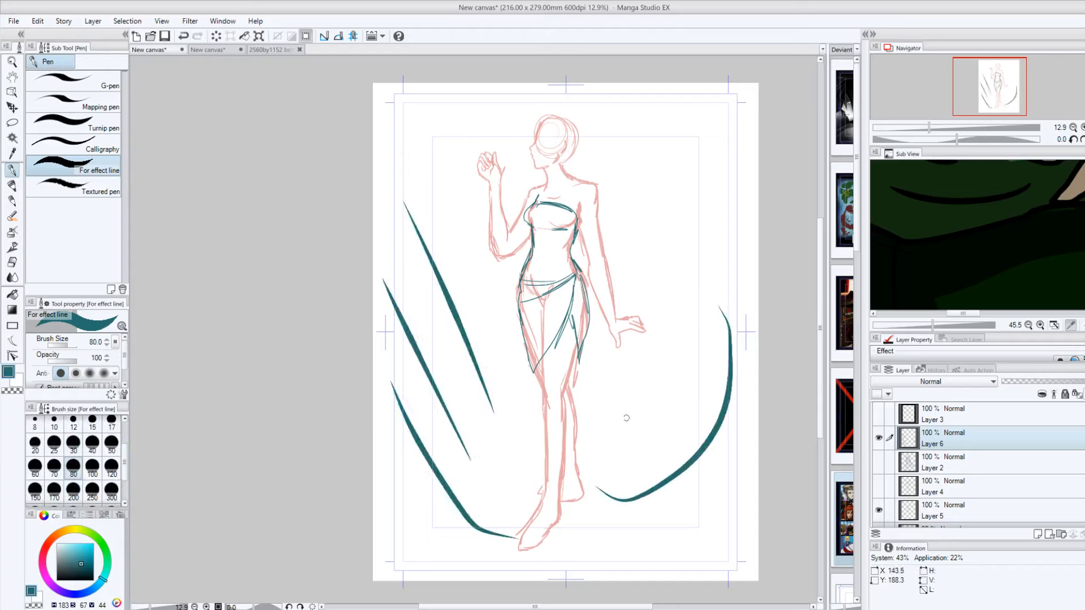
Step: Draw wavy test strokes beside the figure and curved ones above the head and below the feet with the For effect line pen
mouse_move(620, 433)
left_mouse_down()
mouse_move(649, 243)
mouse_move(690, 173)
left_mouse_up()
mouse_move(423, 122)
left_mouse_down()
mouse_move(433, 212)
mouse_move(458, 268)
left_mouse_up()
mouse_move(462, 101)
left_mouse_down()
mouse_move(655, 122)
mouse_move(740, 146)
left_mouse_up()
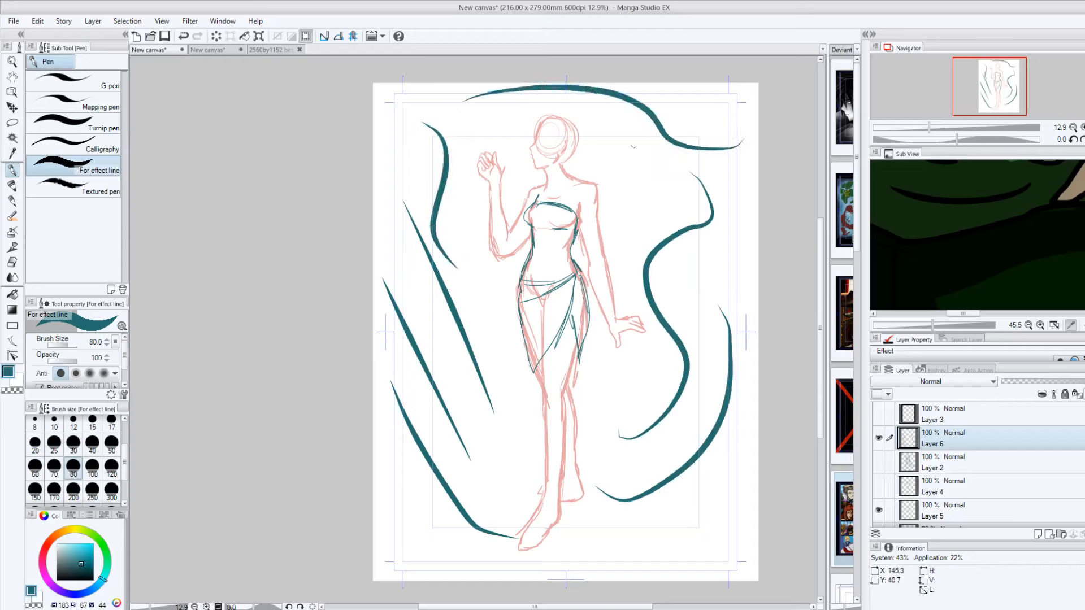
mouse_move(404, 499)
left_mouse_down()
mouse_move(606, 534)
mouse_move(664, 515)
left_mouse_up()
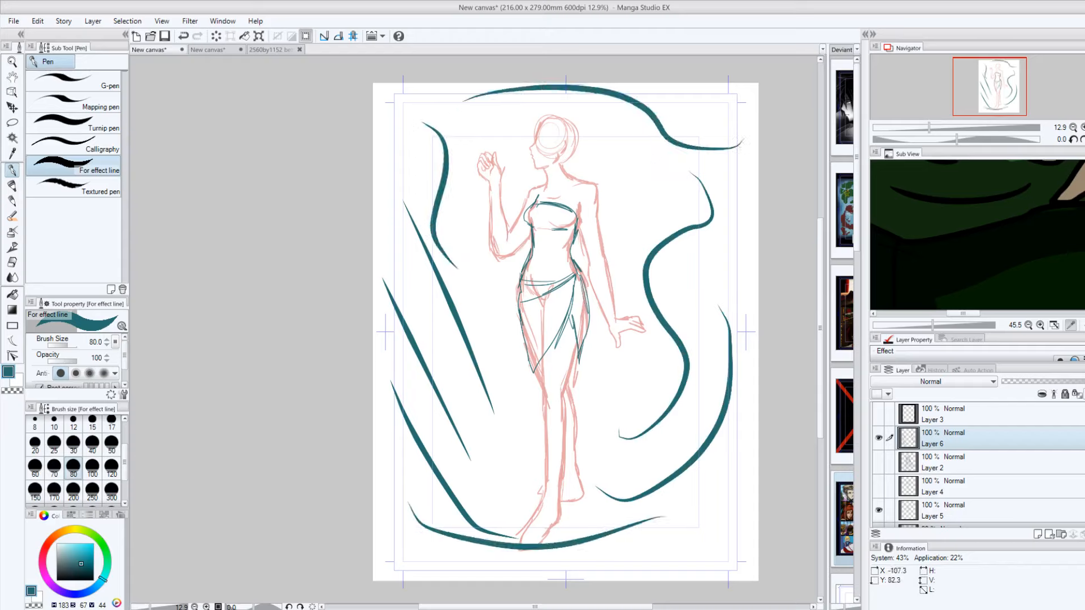
Step: Undo all the size 80 For effect line test strokes around the figure
left_click(183, 38)
left_click(183, 37)
left_click(183, 38)
left_click(183, 37)
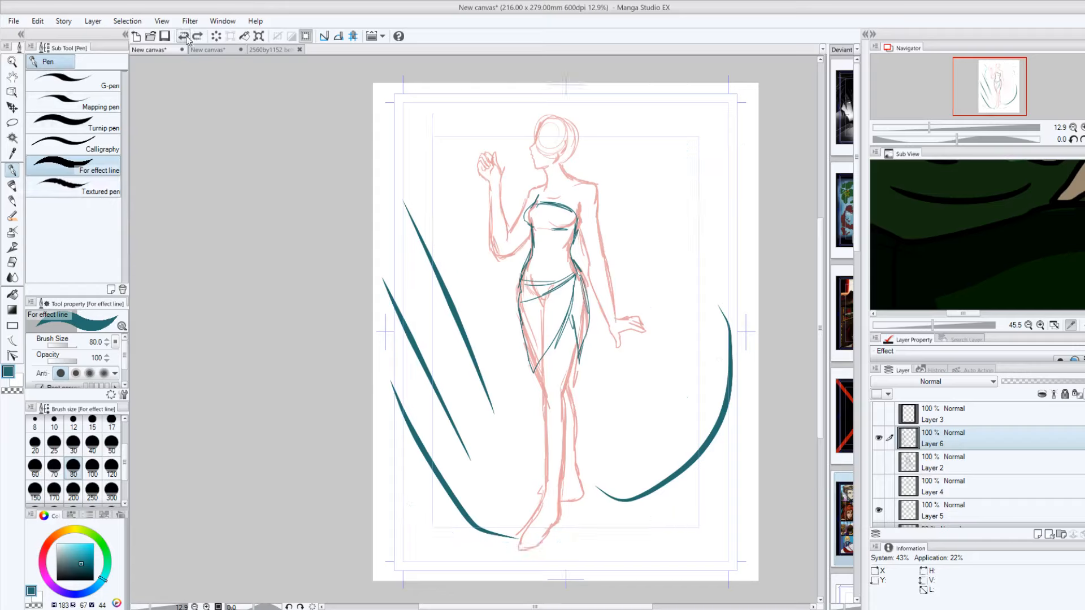
left_click(183, 37)
left_click(183, 38)
left_click(183, 37)
left_click(183, 37)
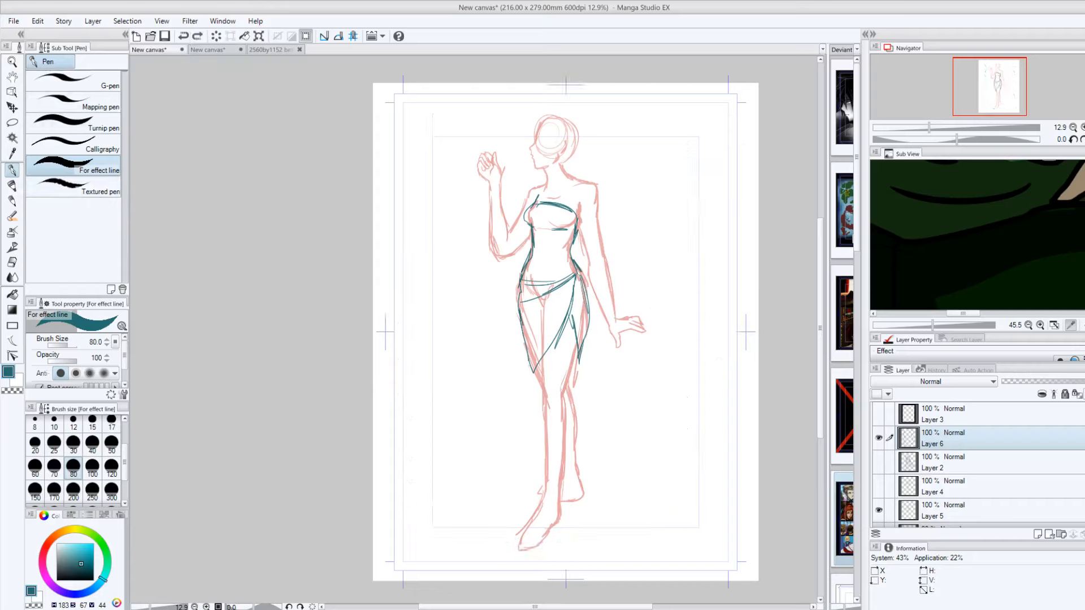
Step: Draw diagonal black speed lines from the page edge toward the figure's raised arm with the For effect line pen at size 30
left_click(73, 445)
left_click_drag(339, 73, 442, 168)
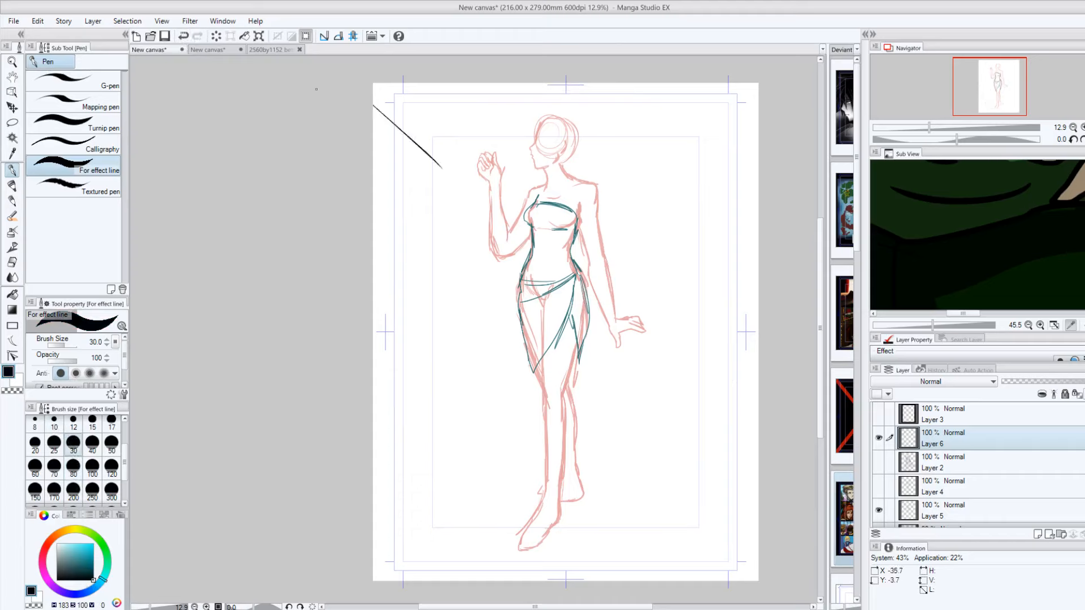
left_click_drag(339, 110, 456, 227)
left_click_drag(340, 145, 444, 256)
left_click_drag(339, 175, 444, 266)
left_click_drag(339, 206, 438, 283)
left_click_drag(339, 213, 474, 304)
left_click_drag(387, 270, 468, 326)
left_click_drag(350, 271, 475, 355)
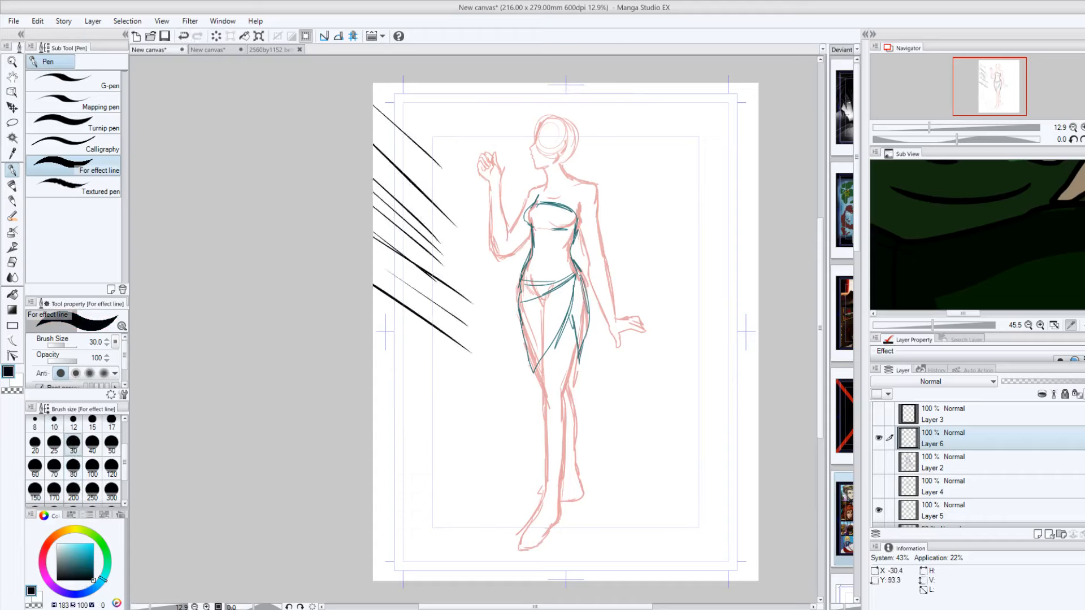
mouse_move(350, 291)
left_mouse_down()
mouse_move(480, 368)
mouse_move(493, 389)
left_mouse_up()
left_click_drag(350, 322, 478, 391)
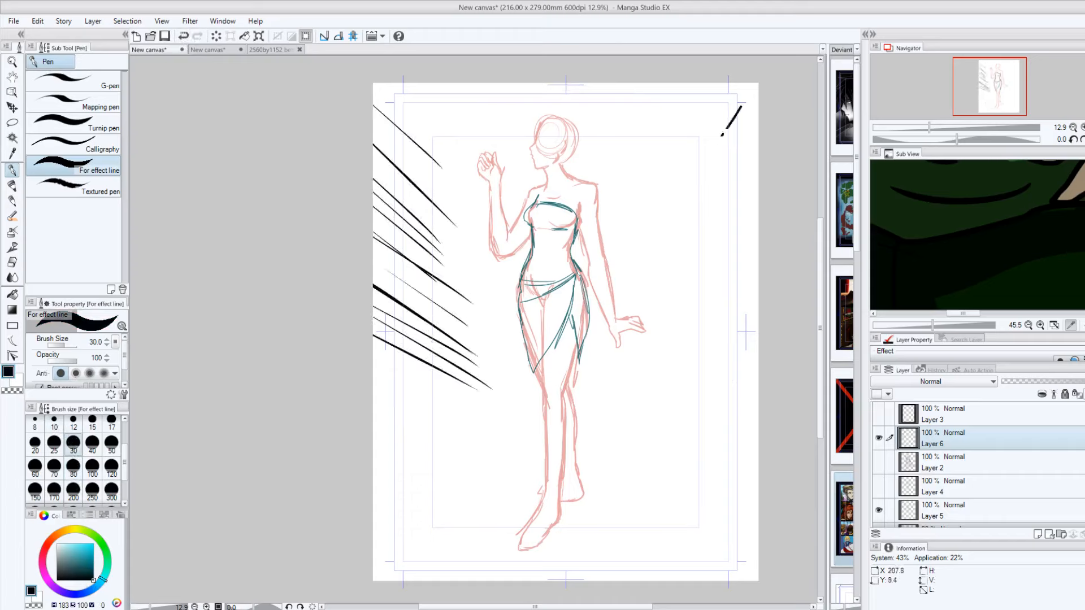
Step: Draw matching black speed lines from the opposite page edge toward the figure's lowered arm
left_click_drag(722, 134, 694, 175)
left_click_drag(755, 80, 674, 193)
left_click_drag(753, 101, 706, 177)
left_click_drag(761, 104, 731, 154)
left_click_drag(760, 127, 698, 228)
left_click_drag(761, 161, 693, 234)
left_click_drag(761, 198, 691, 263)
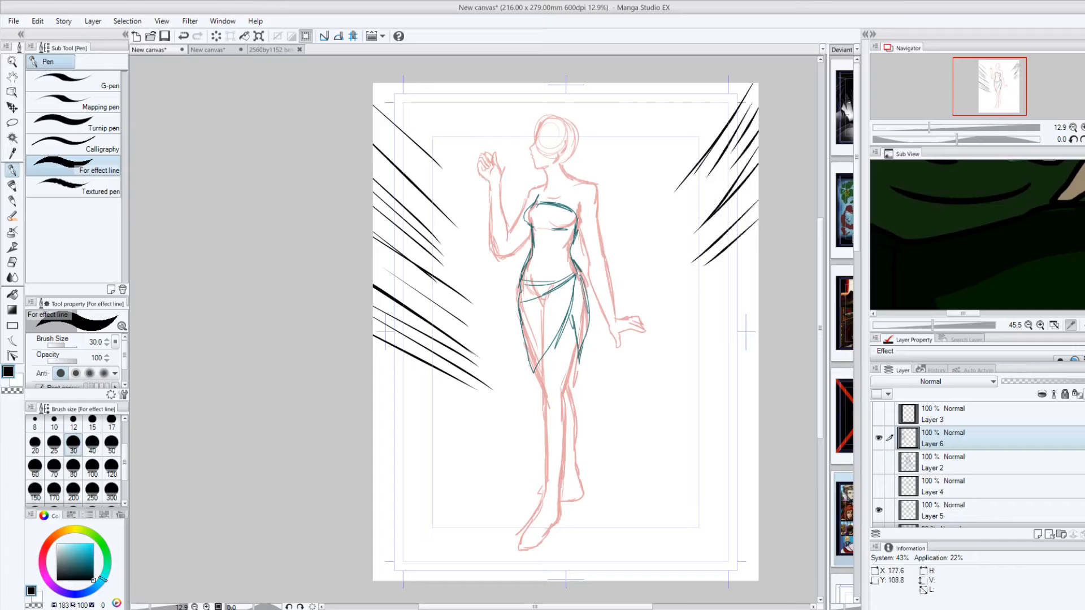
left_click_drag(753, 240, 697, 273)
left_click_drag(754, 267, 654, 315)
left_click_drag(754, 333, 667, 342)
left_click_drag(730, 356, 666, 370)
left_click_drag(732, 380, 674, 386)
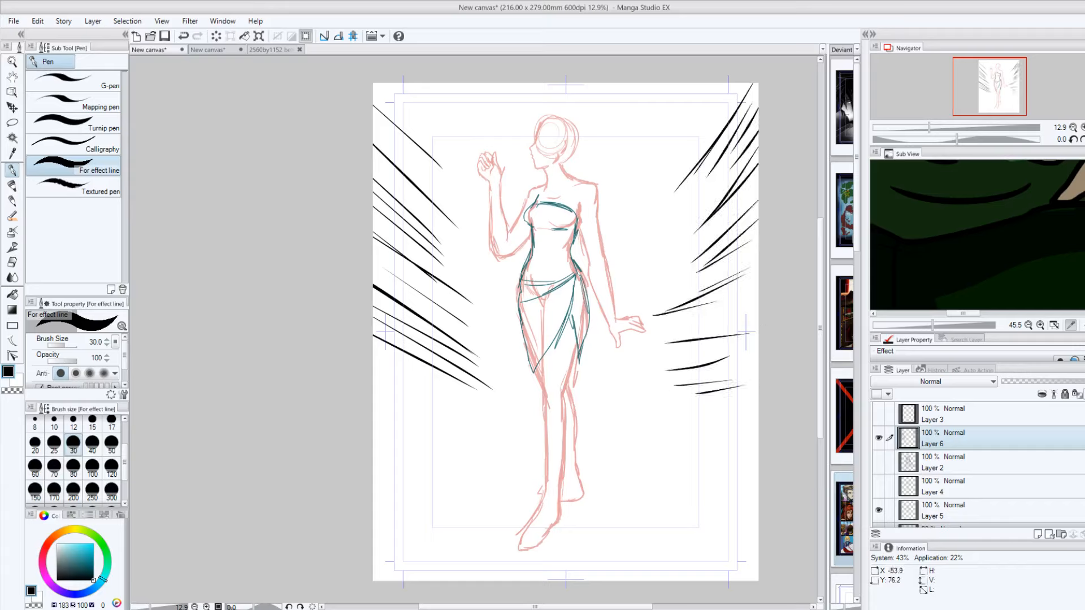
Step: Undo the black speed lines on both sides of the figure
left_click(183, 37)
left_click(184, 37)
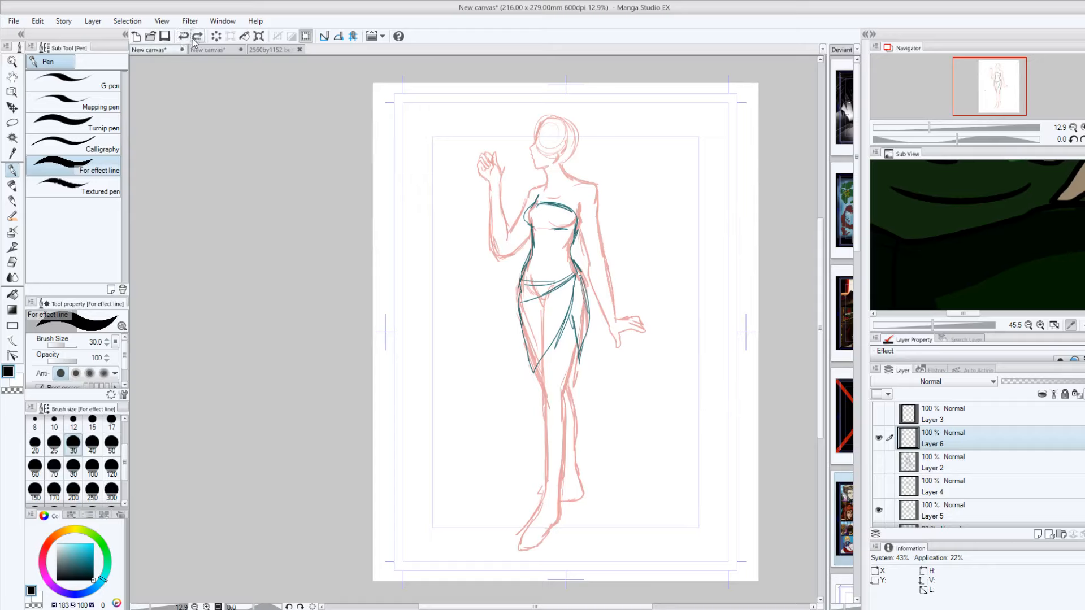
left_click(196, 38)
left_click(184, 38)
Step: Try a huge winding black stroke across the figure with the Textured pen at size 2000, and undo it
left_click(73, 187)
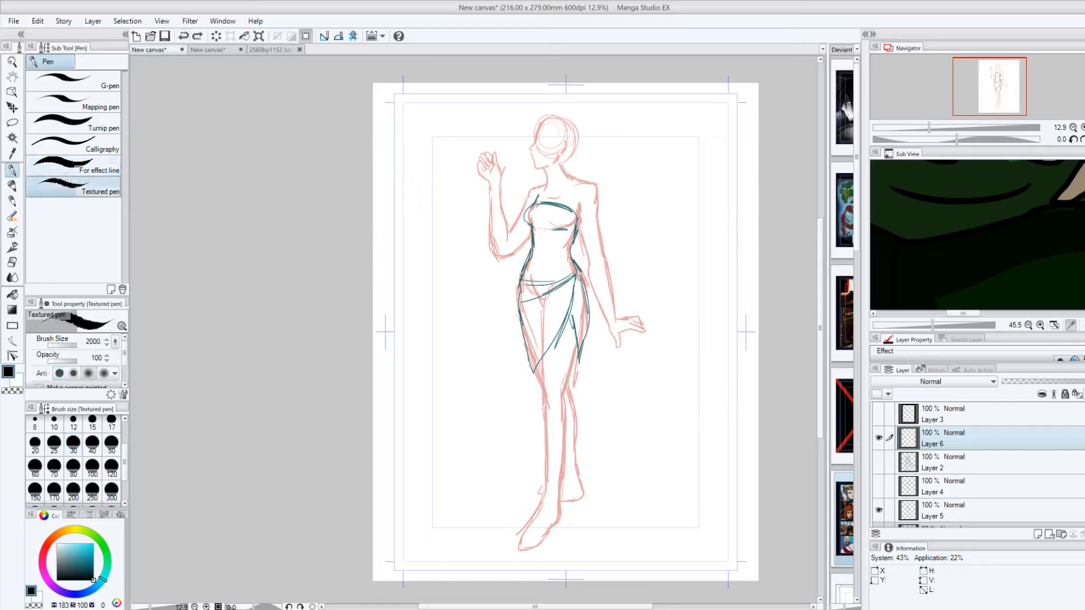
mouse_move(418, 164)
left_mouse_down()
mouse_move(441, 192)
mouse_move(433, 249)
mouse_move(469, 339)
mouse_move(593, 390)
left_mouse_up()
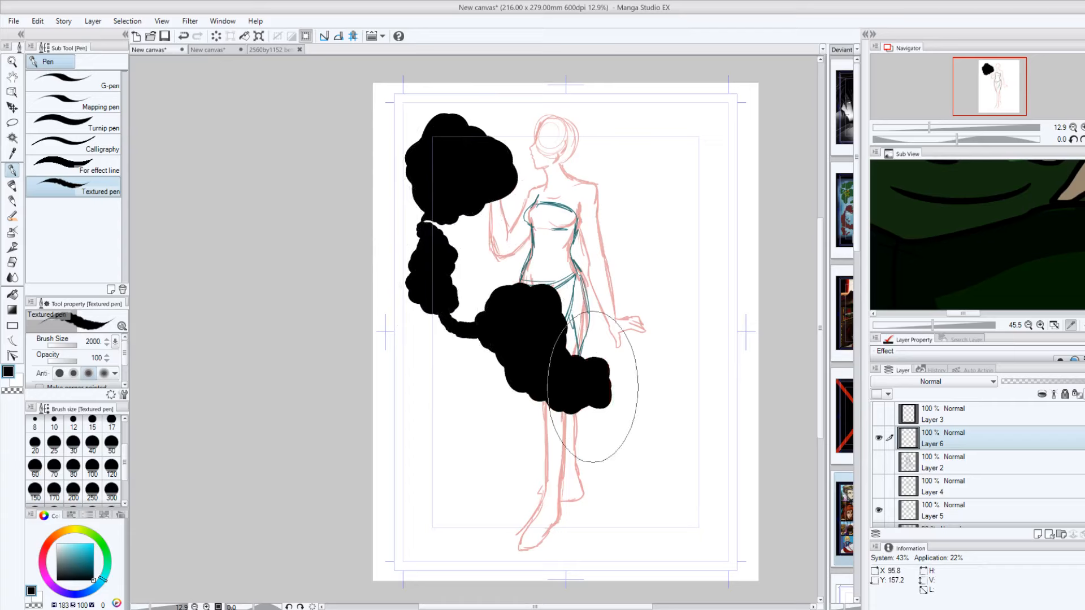
left_click(182, 36)
Step: Set the Textured pen to size 80 and scribble thick and thin test strokes beside the figure's hips, inspecting them at 50% zoom
left_click(74, 465)
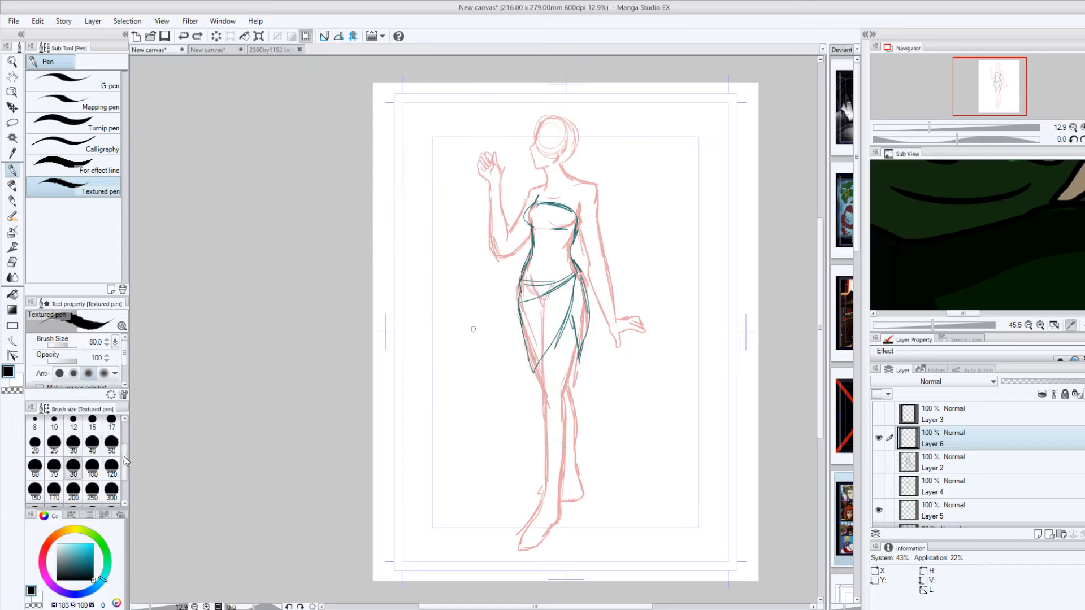
left_click_drag(466, 275, 429, 270)
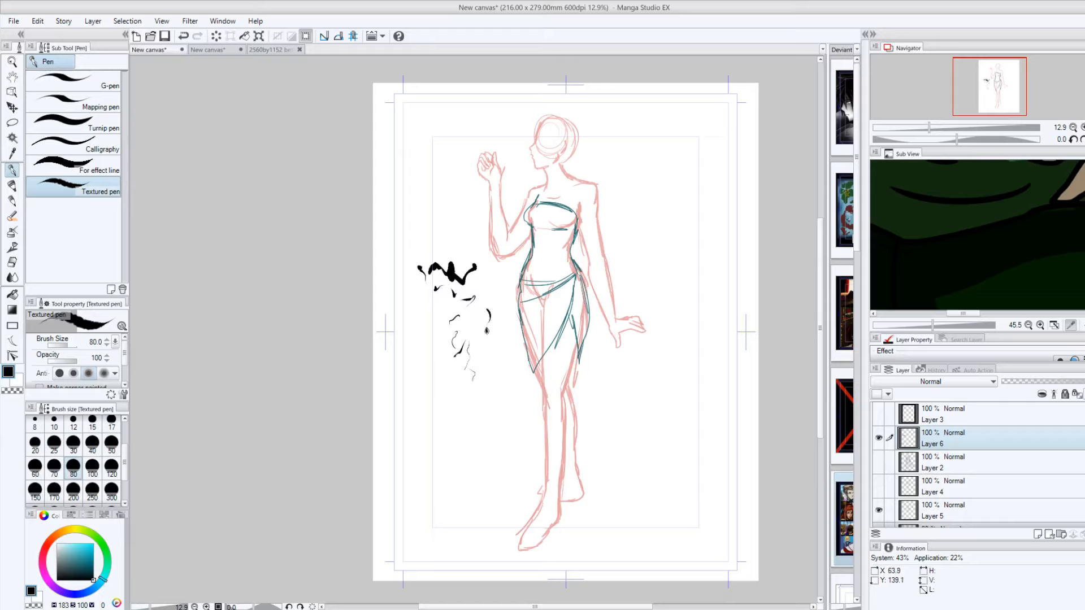
left_click_drag(477, 377, 443, 403)
left_click_drag(150, 608, 161, 608)
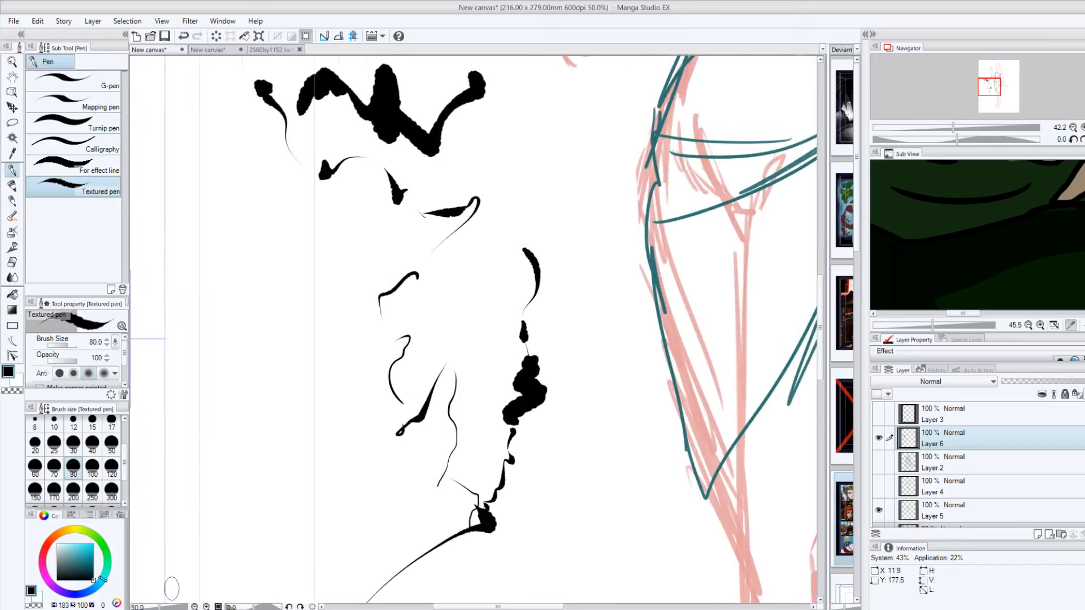
left_click_drag(324, 286, 318, 393)
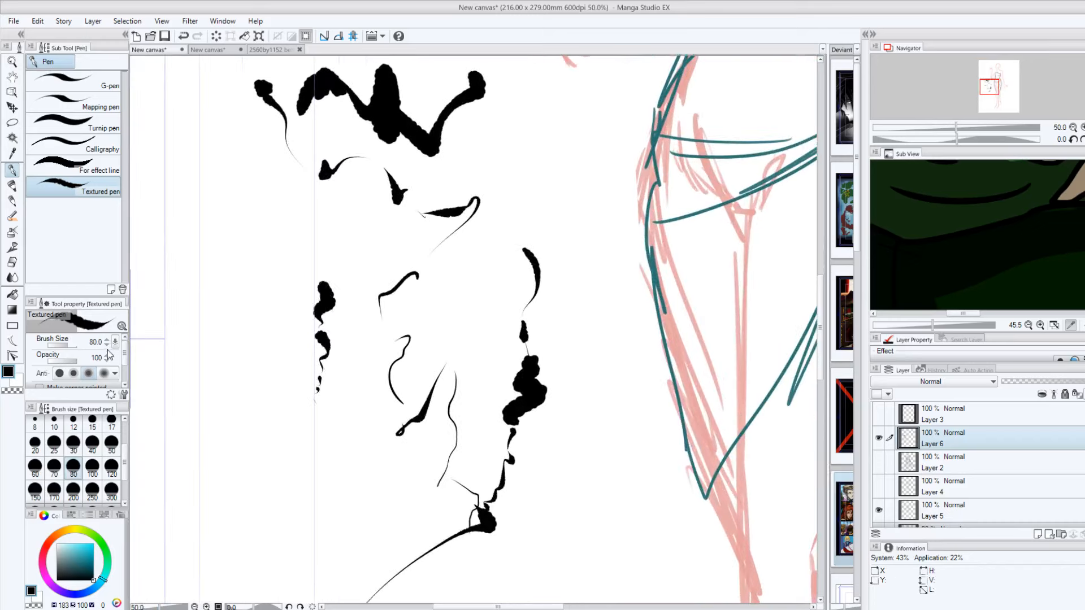
Step: Bring up the Textured pen's stabilization settings and draw short test strokes beside the earlier scribbles
scroll(125, 367, "down", 1)
scroll(124, 362, "down", 1)
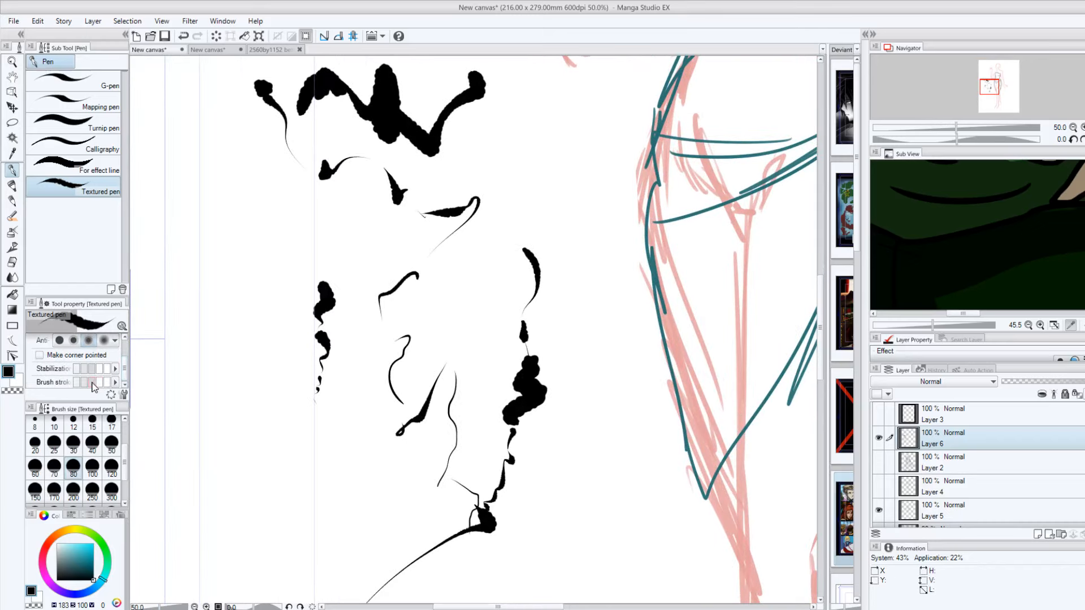
mouse_move(218, 328)
left_mouse_down()
mouse_move(233, 334)
mouse_move(253, 386)
left_mouse_up()
left_click(247, 409)
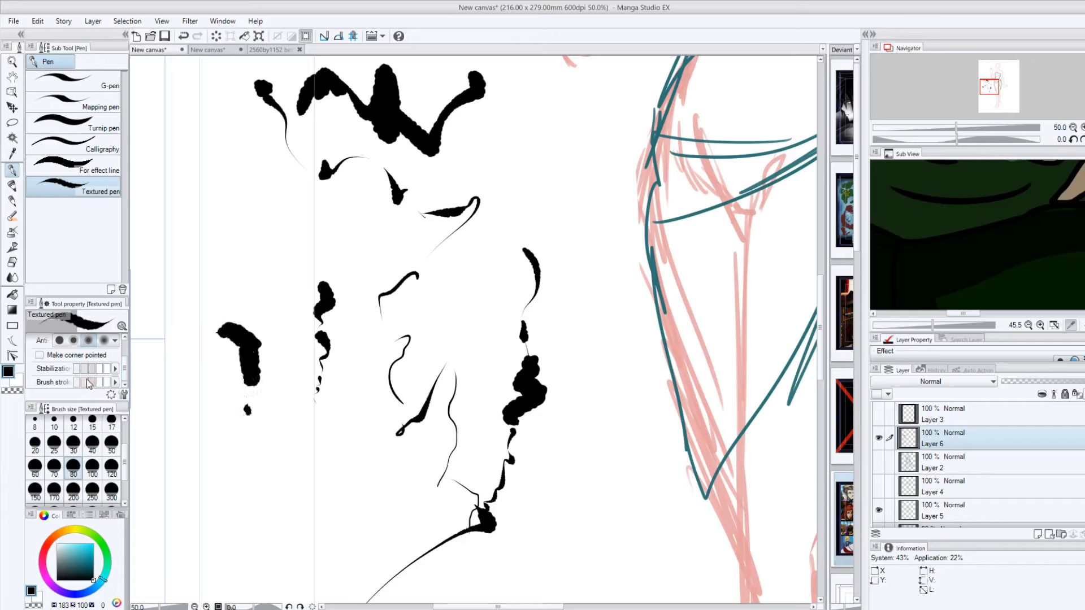
left_click_drag(234, 222, 279, 269)
left_click_drag(275, 291, 284, 311)
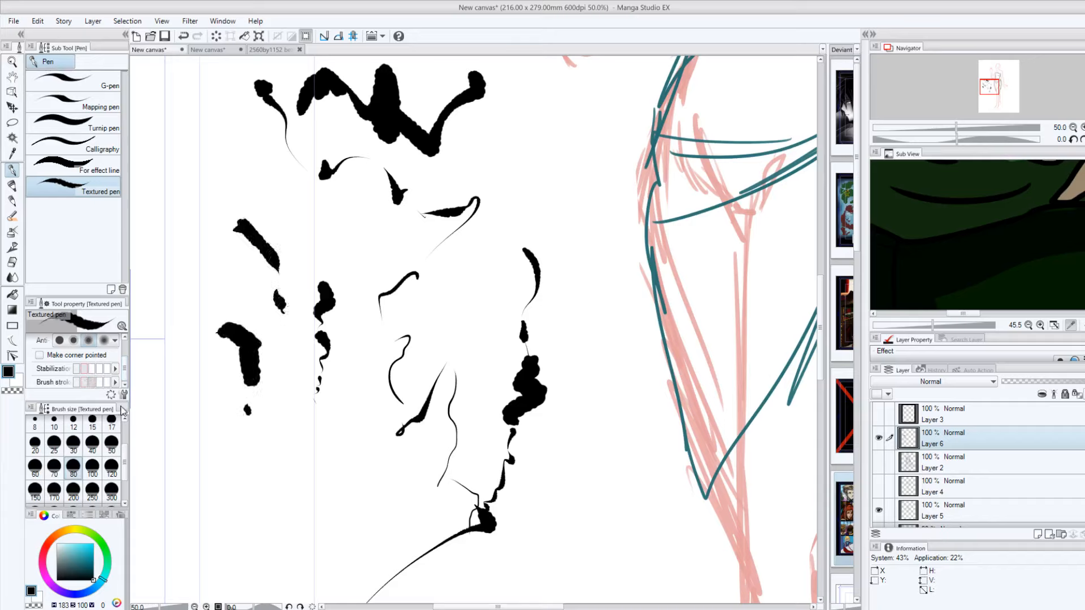
Step: Toggle Make corner pointed on and off for the Textured pen, and draw a long curved test stroke with shorter marks below the scribbles
scroll(126, 373, "up", 2)
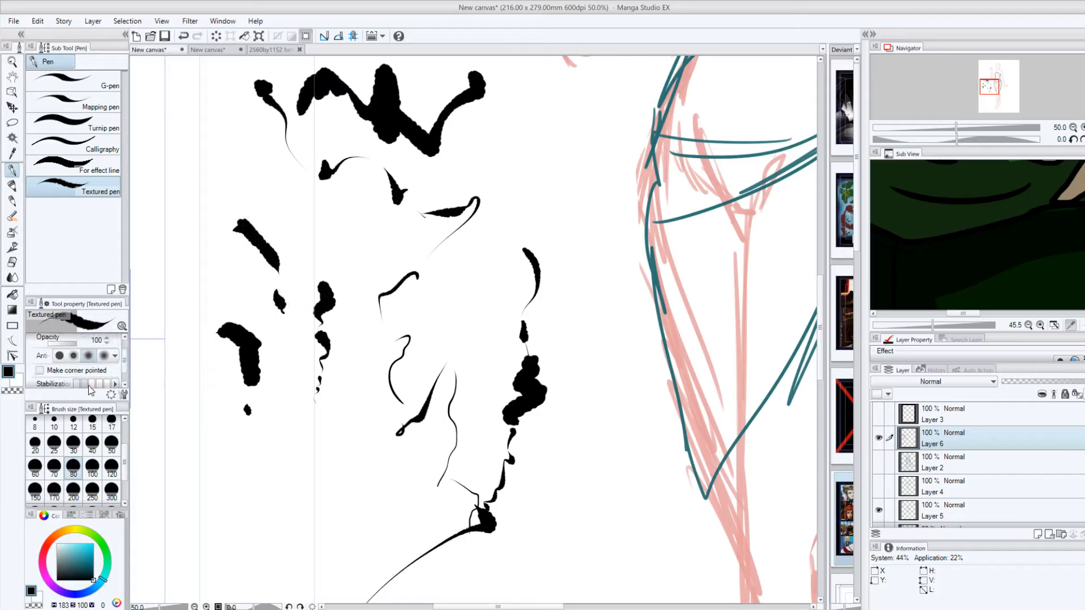
scroll(126, 357, "up", 1)
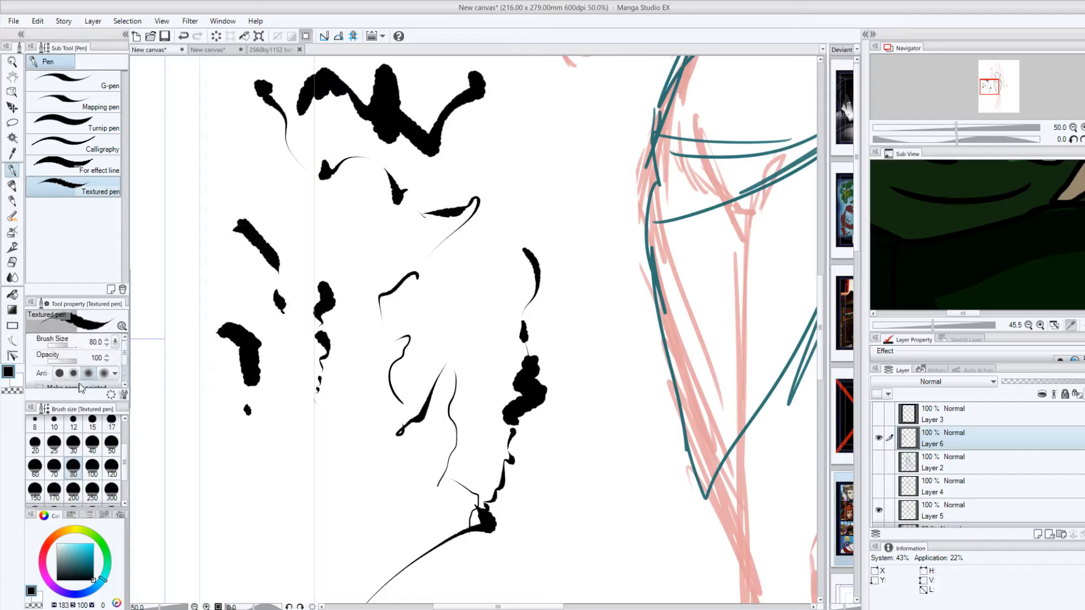
left_click_drag(127, 355, 127, 371)
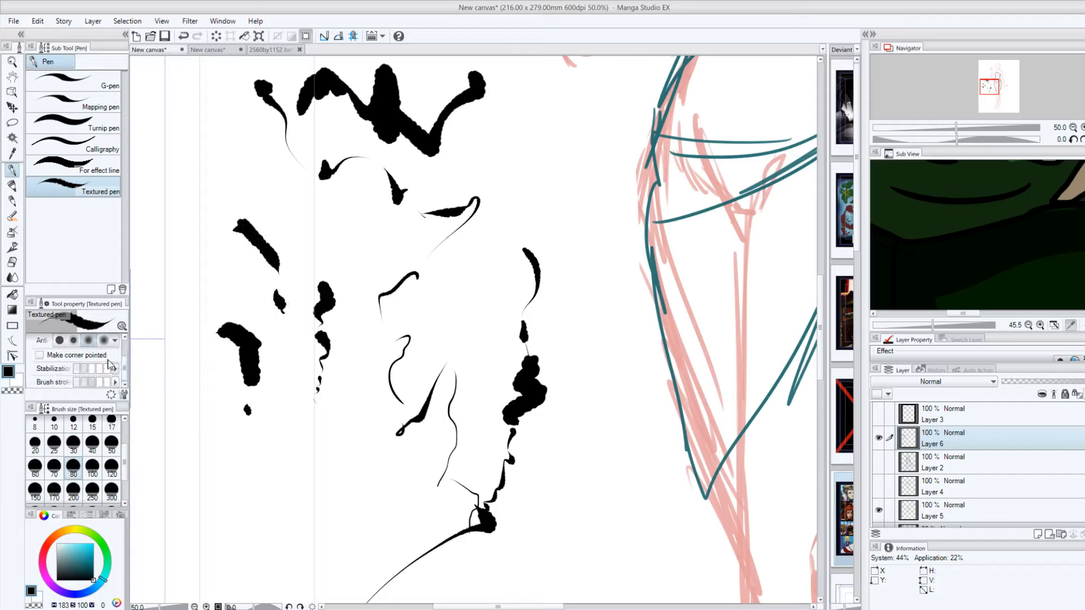
left_click(39, 356)
left_click(39, 356)
mouse_move(204, 383)
left_mouse_down()
mouse_move(246, 484)
mouse_move(316, 462)
left_mouse_up()
mouse_move(322, 455)
left_mouse_down()
mouse_move(376, 483)
mouse_move(368, 528)
left_mouse_up()
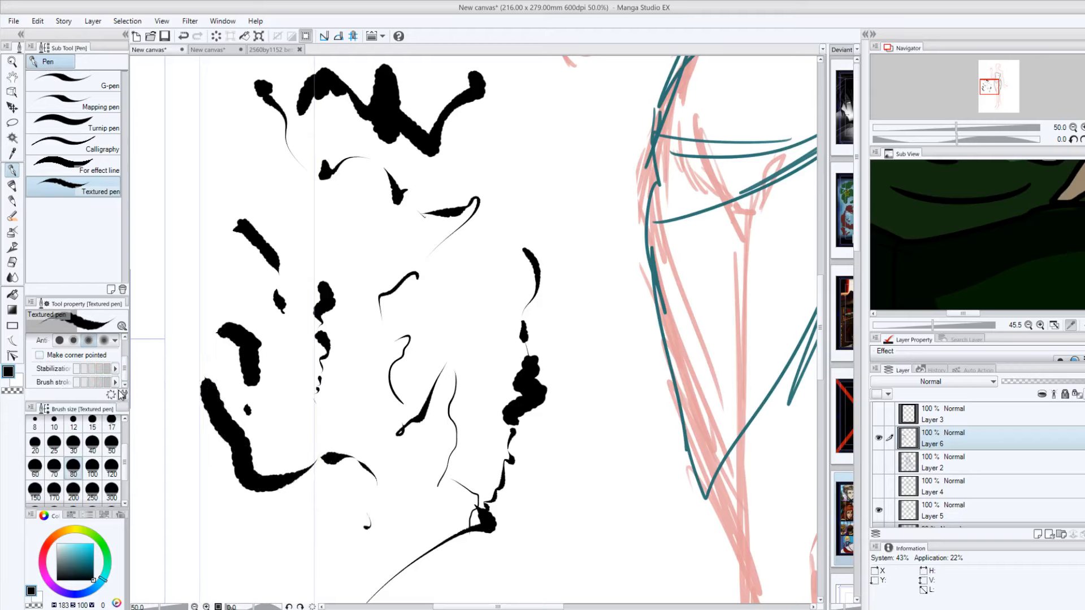
Step: Compare the Textured pen without anti-aliasing and with the strongest anti-aliasing by drawing two test strokes at each setting
scroll(115, 376, "up", 2)
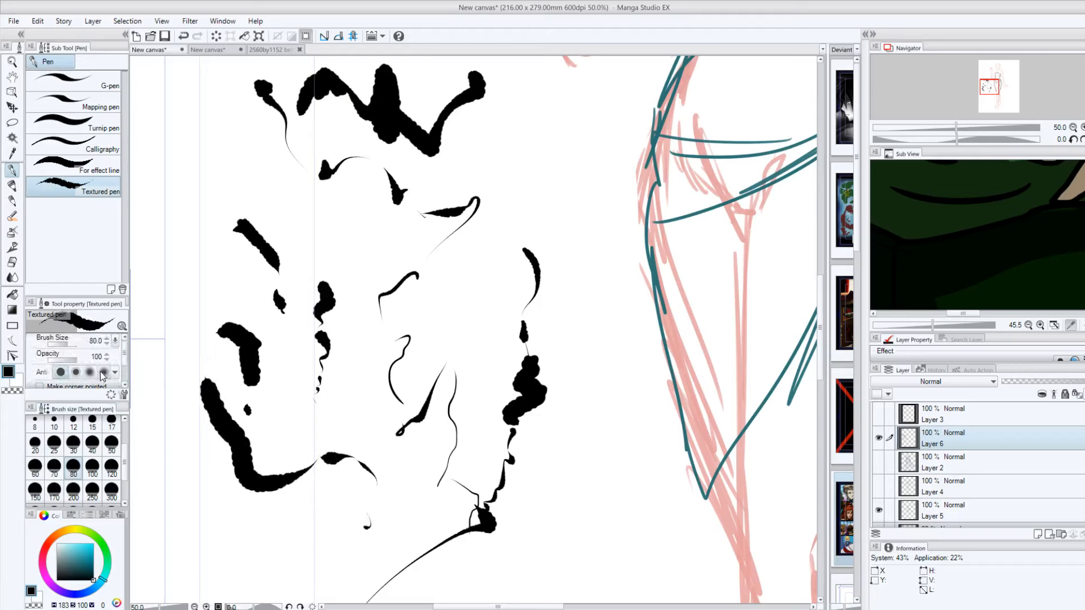
left_click_drag(195, 218, 217, 124)
left_click_drag(274, 186, 376, 251)
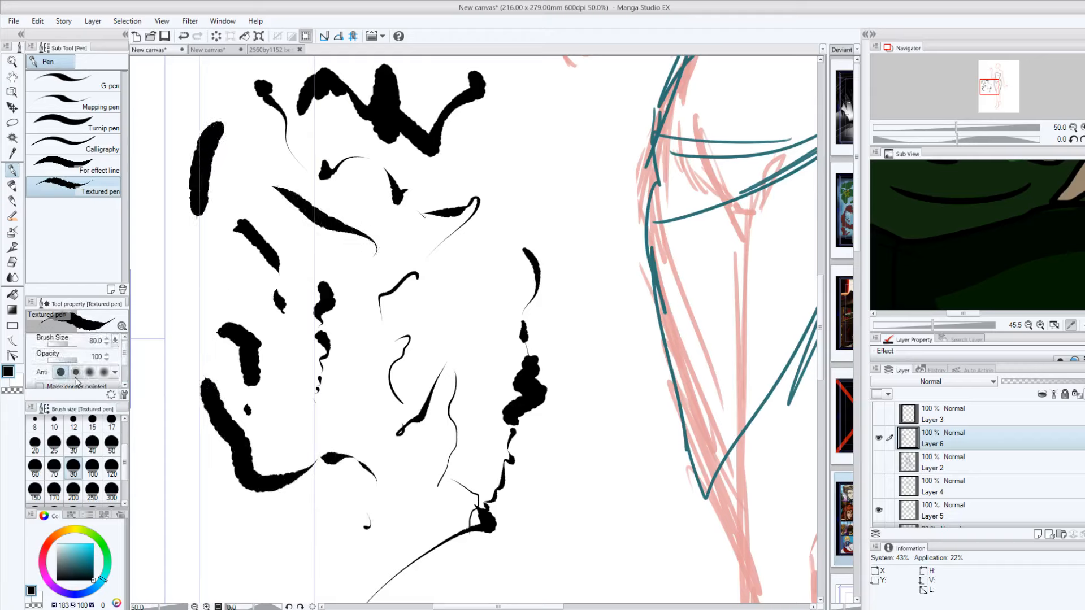
left_click(102, 373)
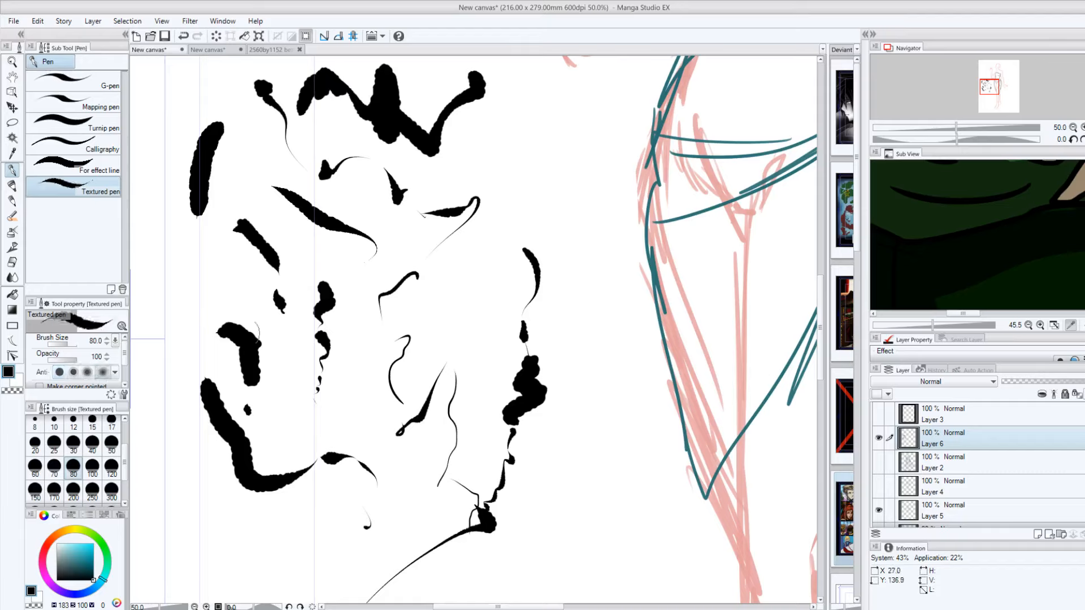
mouse_move(201, 309)
left_mouse_down()
mouse_move(217, 288)
mouse_move(308, 337)
left_mouse_up()
mouse_move(574, 154)
left_mouse_down()
mouse_move(551, 180)
mouse_move(523, 263)
mouse_move(473, 466)
left_mouse_up()
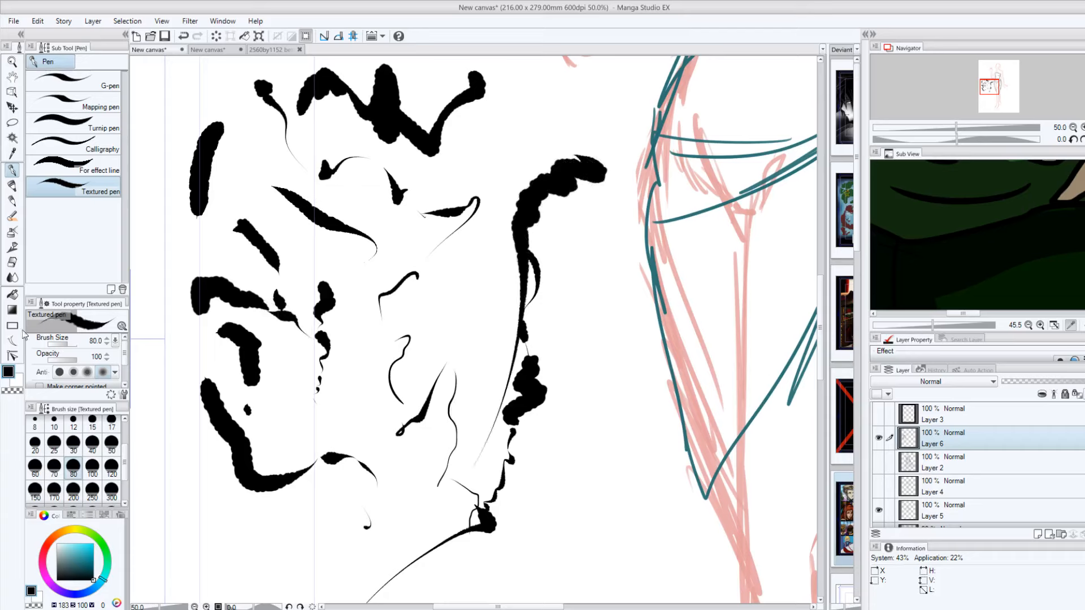
Step: Fill the empty area around the test strokes with dark red (H 357, S 100, V 48), and return to the Textured pen
left_click(11, 294)
left_click(44, 546)
left_click(91, 558)
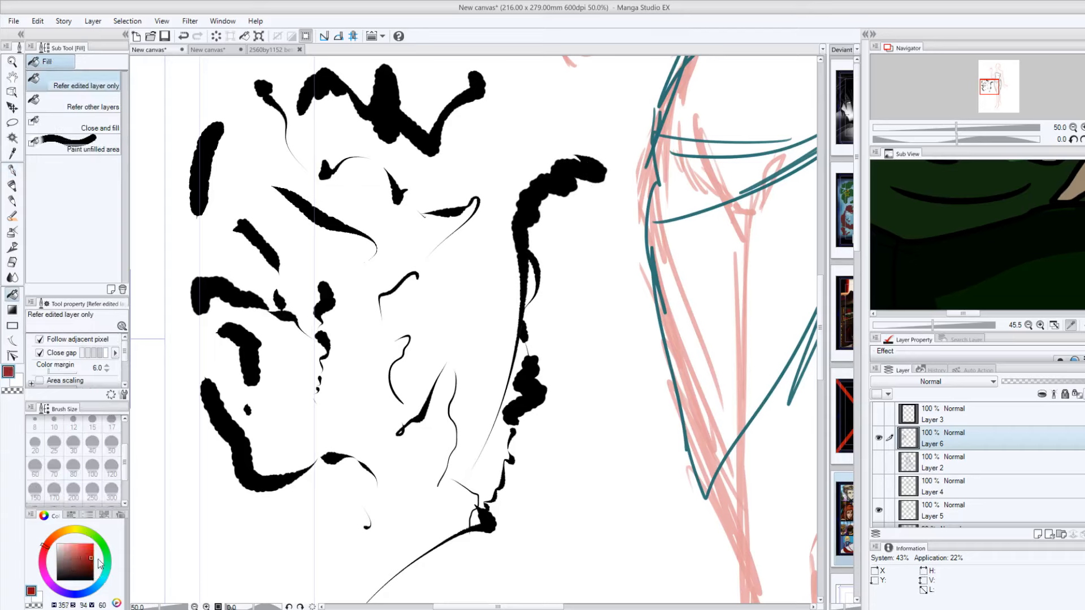
left_click(93, 563)
left_click(574, 351)
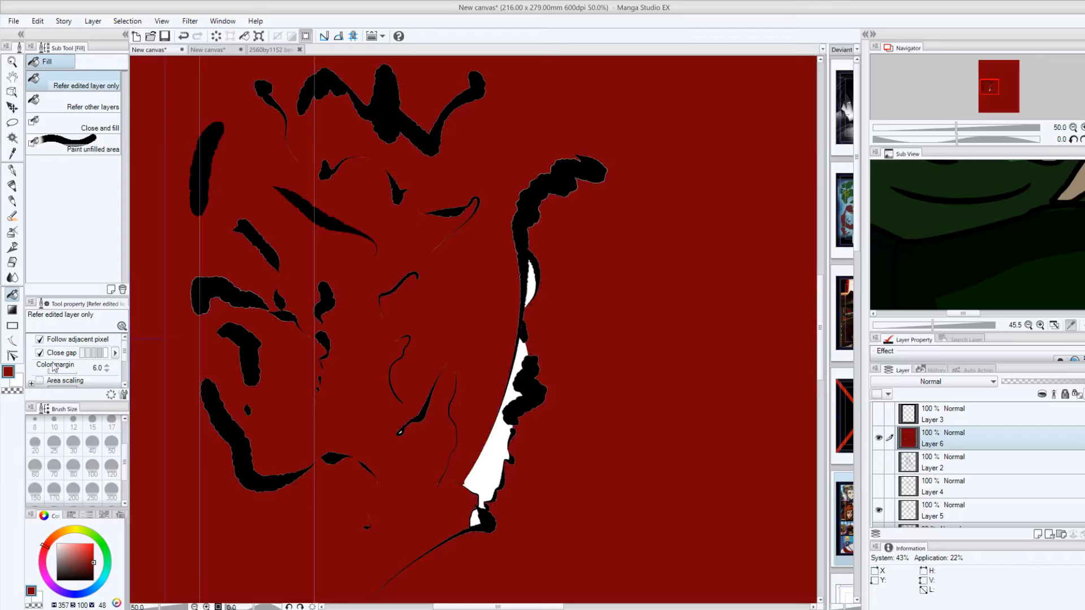
left_click(11, 169)
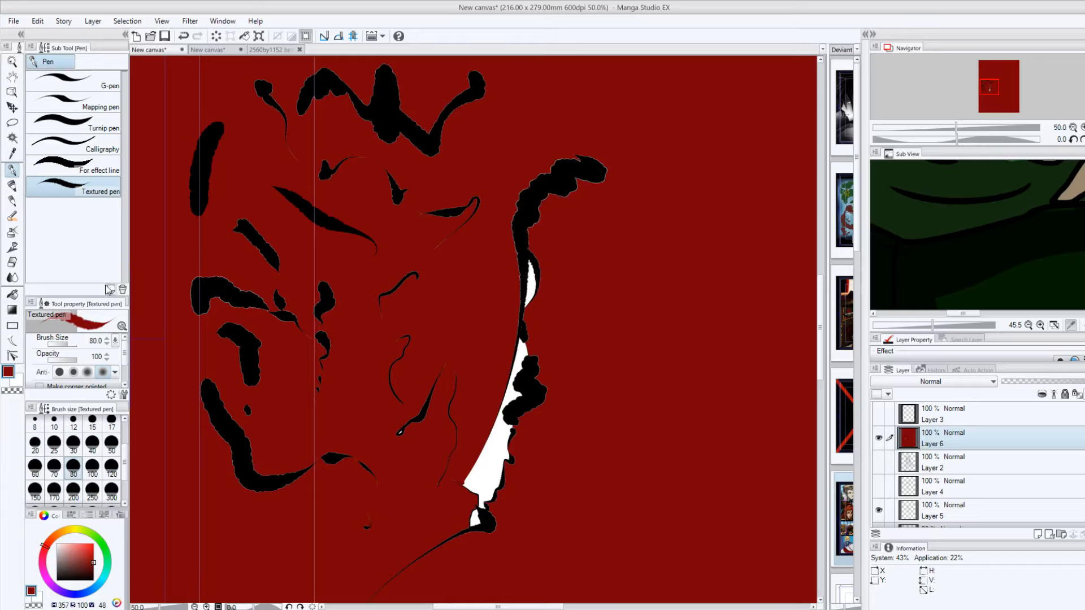
Step: Turn off anti-aliasing for the Textured pen, and undo the dark red fill and the black test strokes on Layer 6
left_click(62, 373)
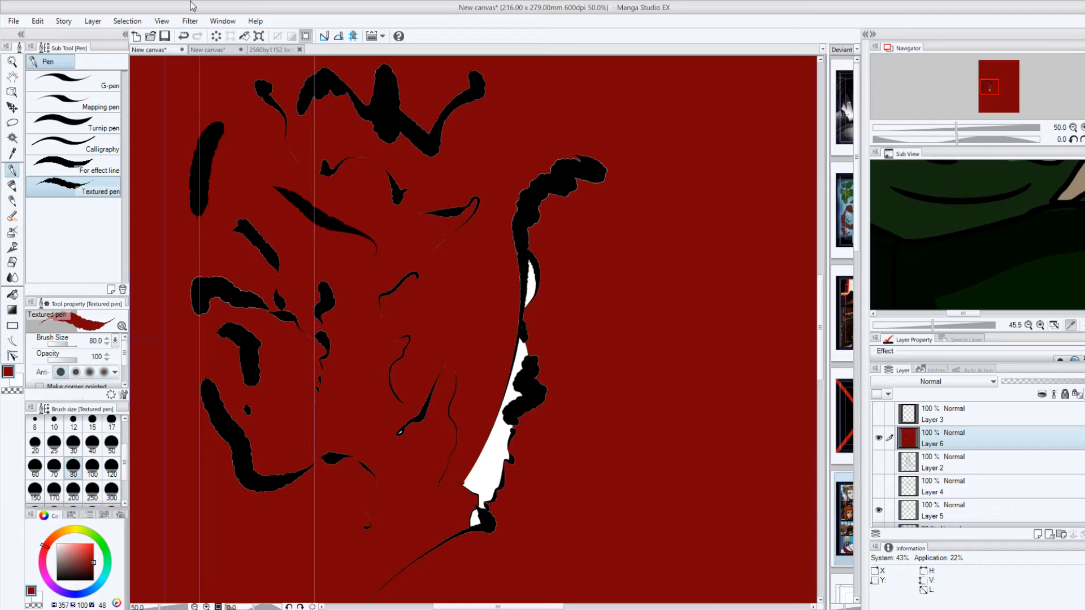
left_click(184, 38)
left_click(184, 38)
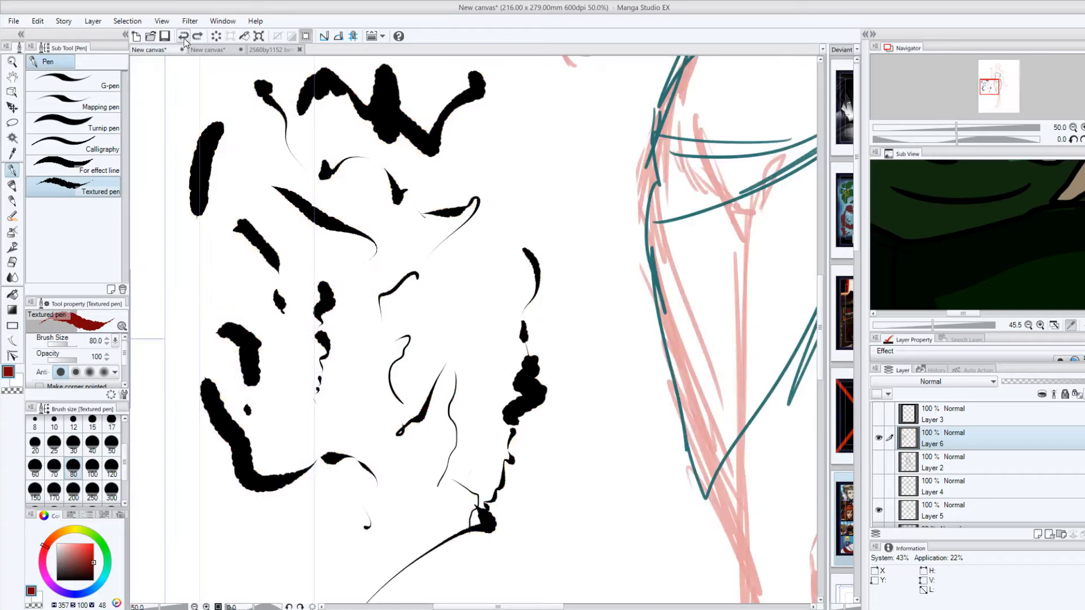
left_click(183, 37)
left_click(184, 38)
left_click(183, 37)
left_click(184, 37)
left_click(184, 38)
left_click(183, 37)
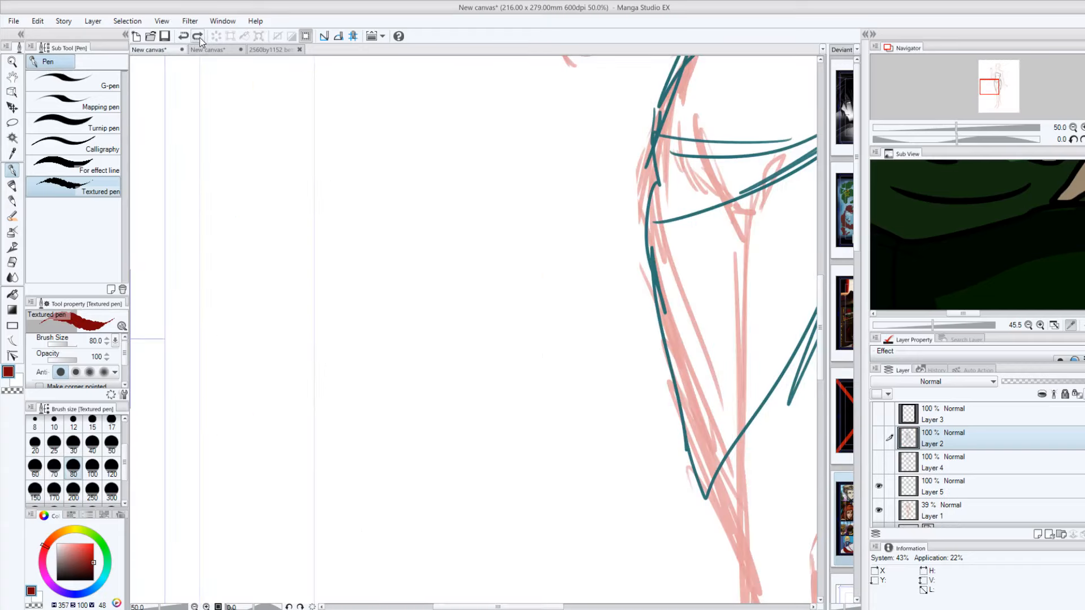
Step: Delete the emptied Layer 6, and delete Layer 2 with the long gown sketch after previewing it
left_click_drag(156, 608, 152, 607)
left_click_drag(525, 607, 573, 607)
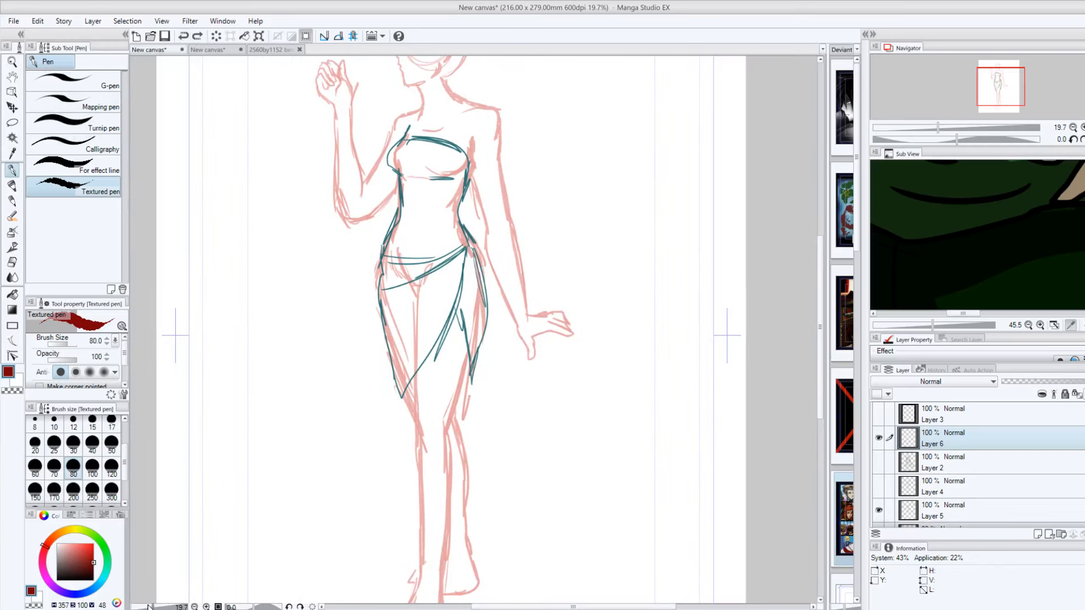
mouse_move(148, 606)
left_mouse_down()
mouse_move(169, 596)
mouse_move(145, 594)
mouse_move(169, 591)
mouse_move(148, 607)
left_mouse_up()
mouse_move(247, 602)
left_mouse_down()
mouse_move(233, 605)
mouse_move(265, 606)
mouse_move(254, 605)
left_mouse_up()
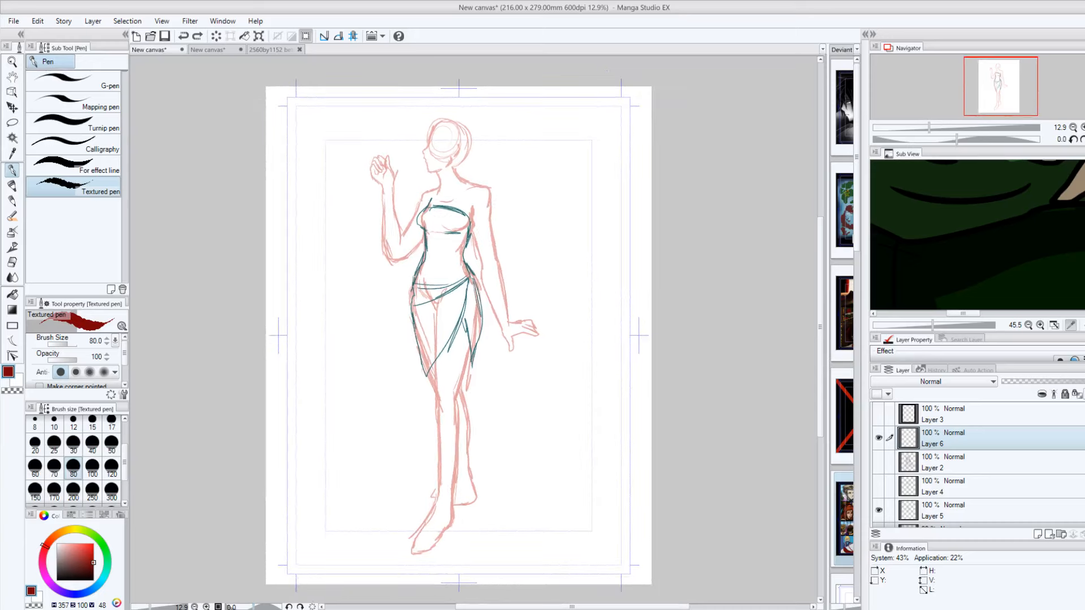
left_click_drag(820, 354, 820, 360)
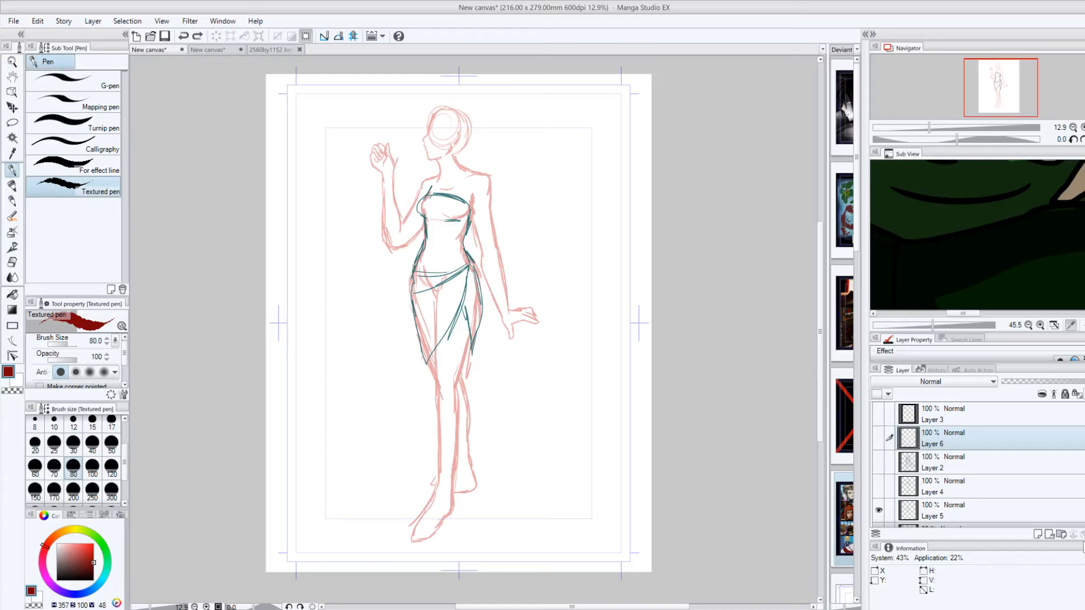
key("Delete")
left_click(879, 438)
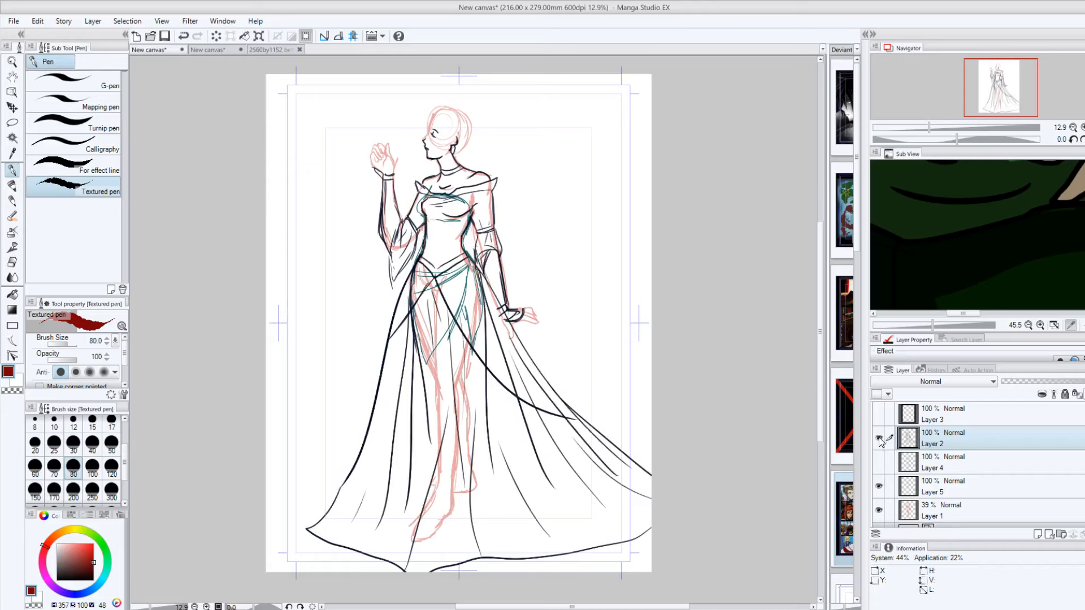
left_click(879, 440)
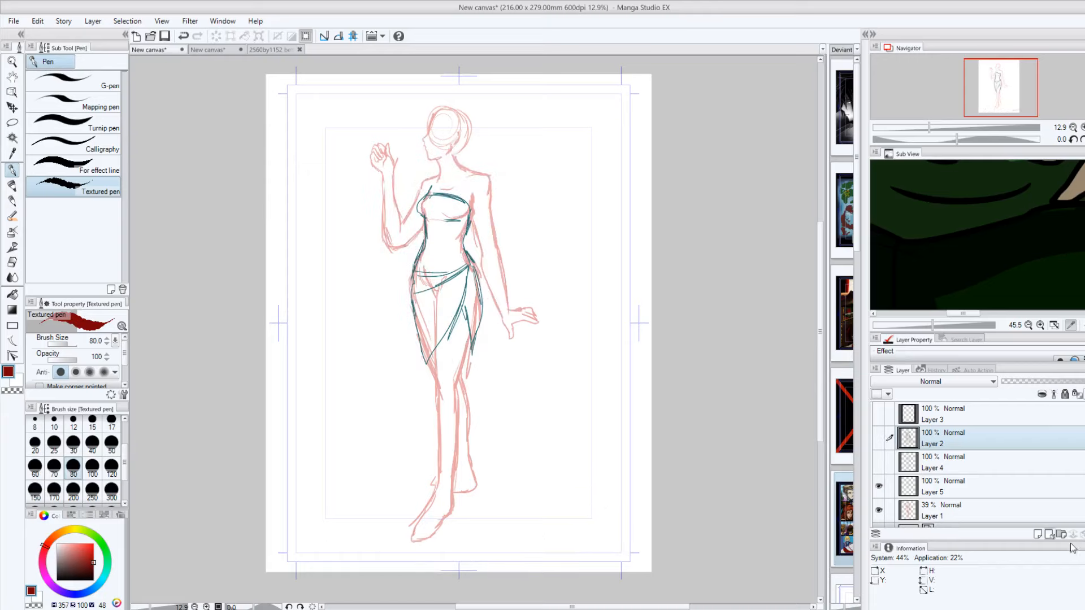
key("Delete")
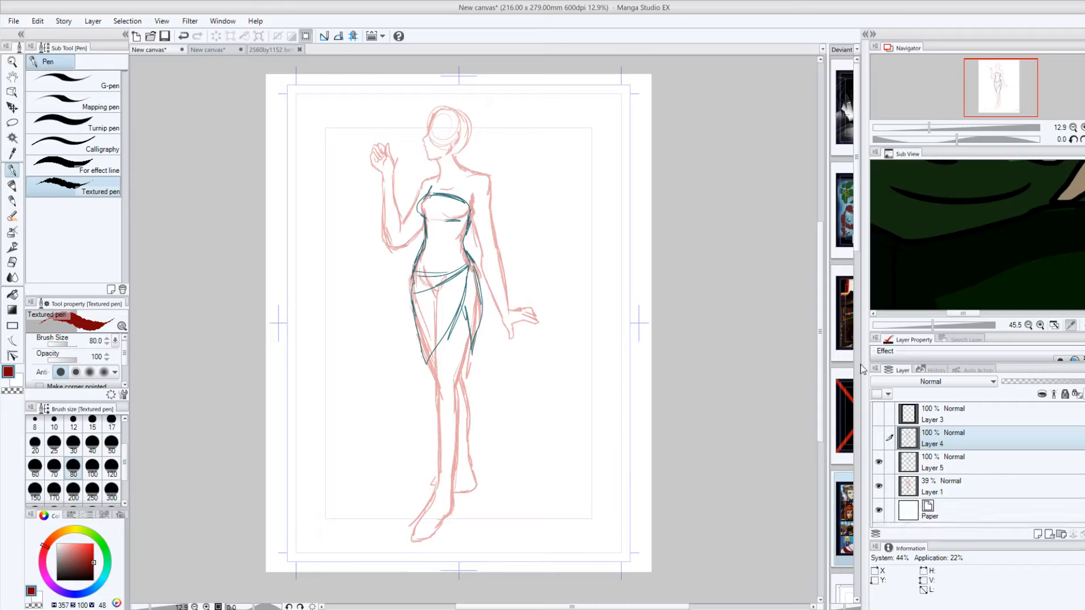
Step: Compare the outfits on Layer 4 and Layer 5 by switching their visibility, and delete Layer 4
left_click(880, 439)
left_click(879, 440)
left_click(880, 462)
left_click(879, 439)
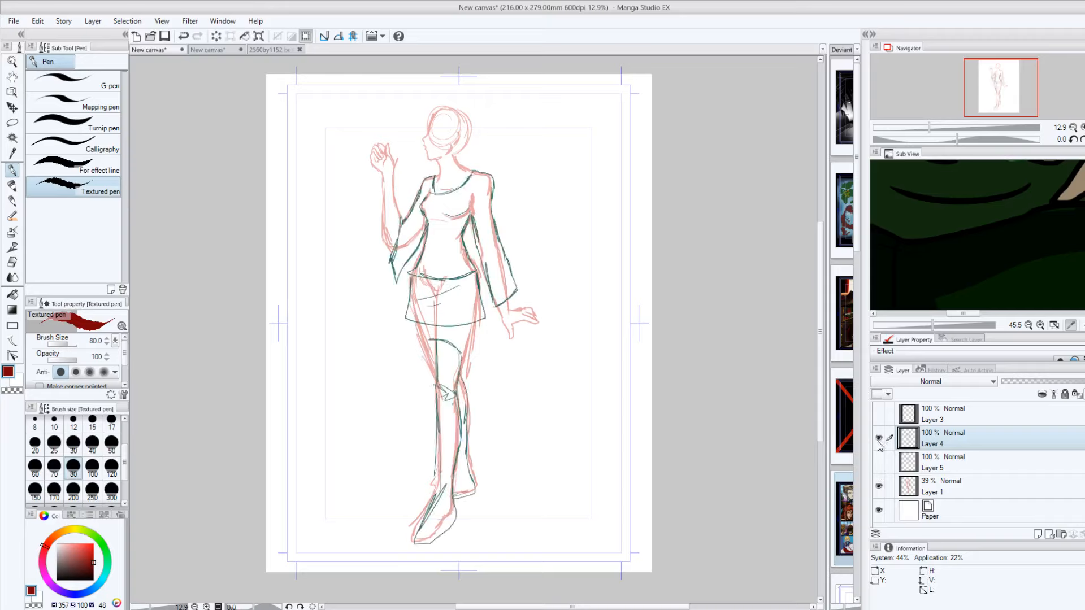
left_click(879, 438)
left_click(879, 463)
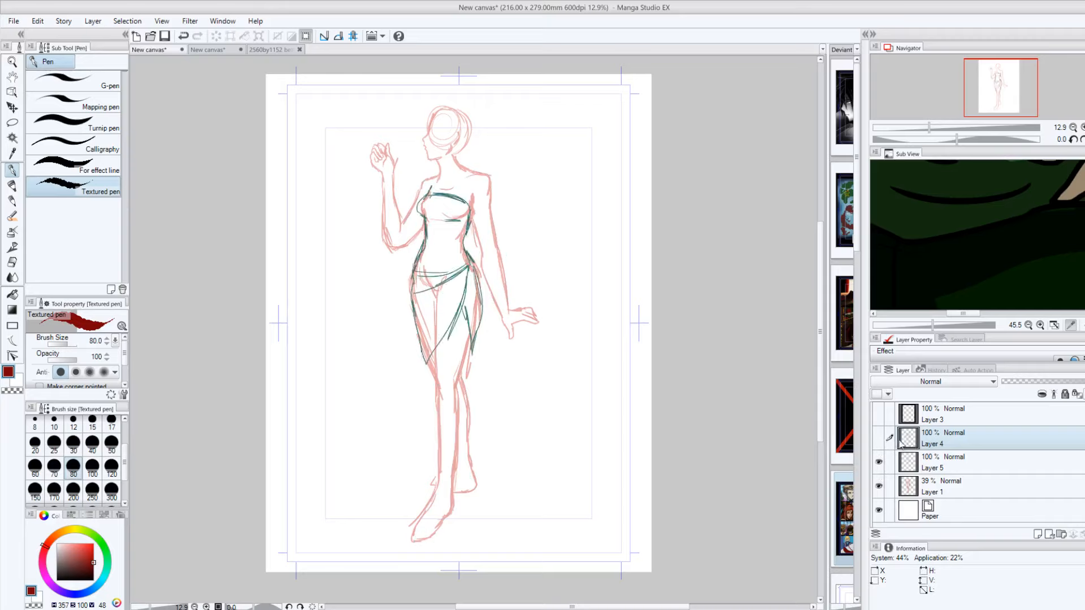
left_click(1084, 534)
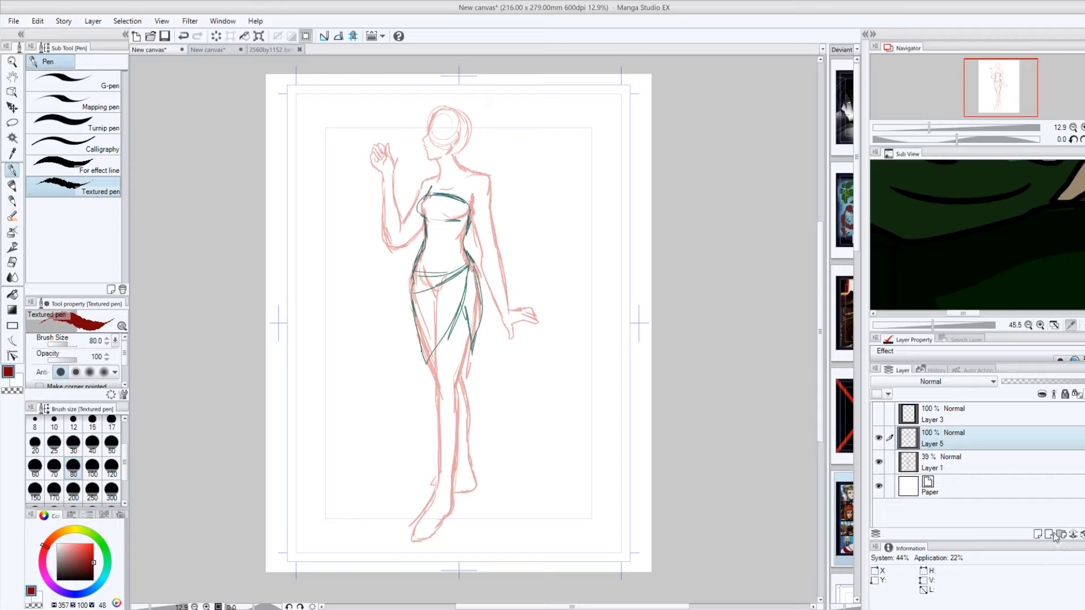
Step: Toggle the visibility of Layer 5, Layer 1 and Layer 3 to check what each of them contains
left_click(878, 438)
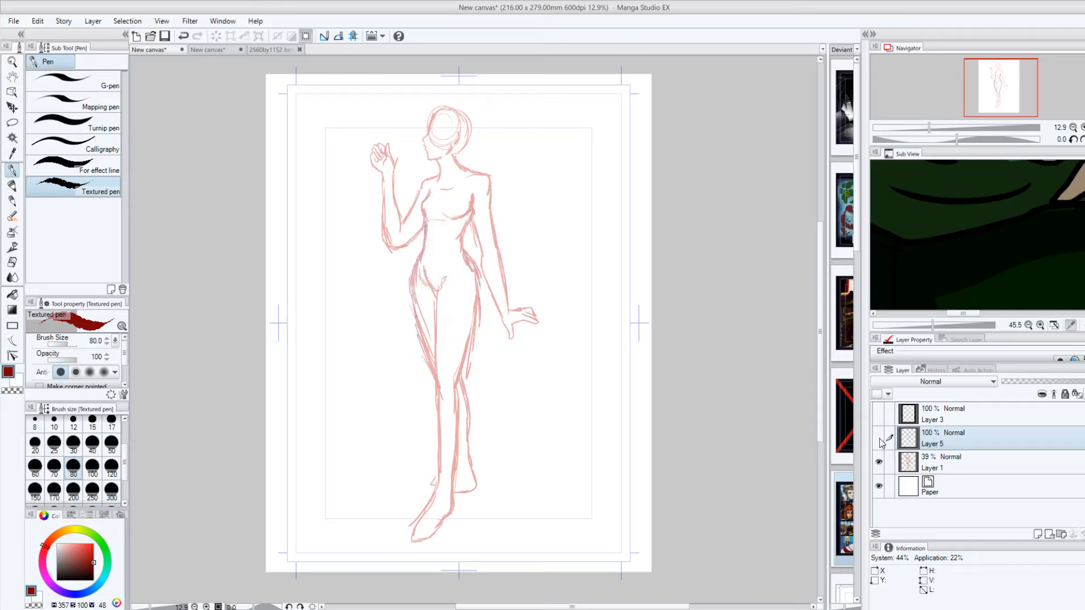
left_click(878, 462)
left_click(878, 462)
left_click(879, 438)
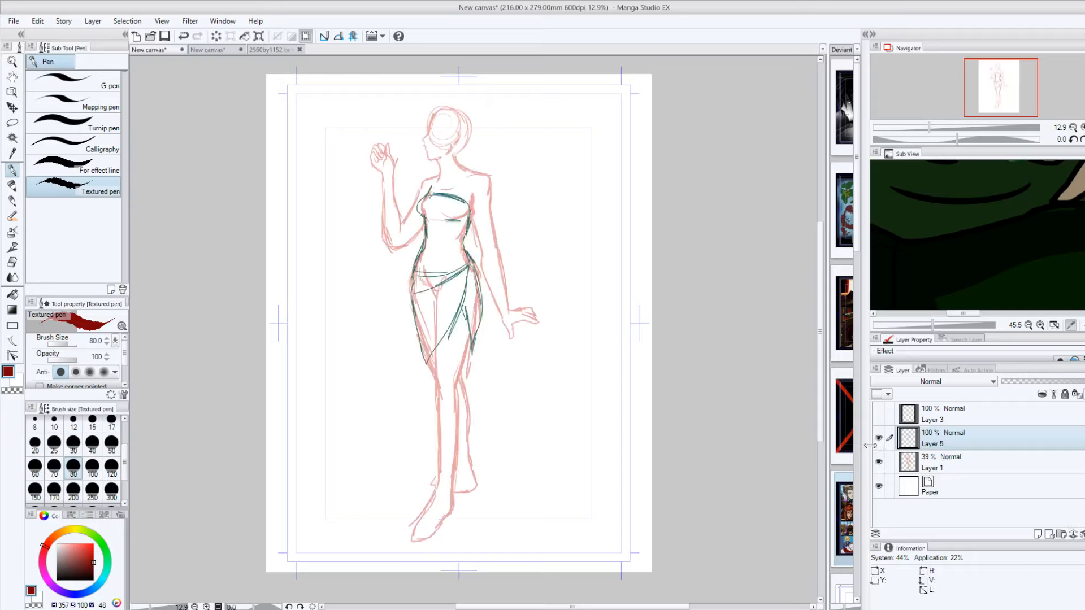
left_click(879, 416)
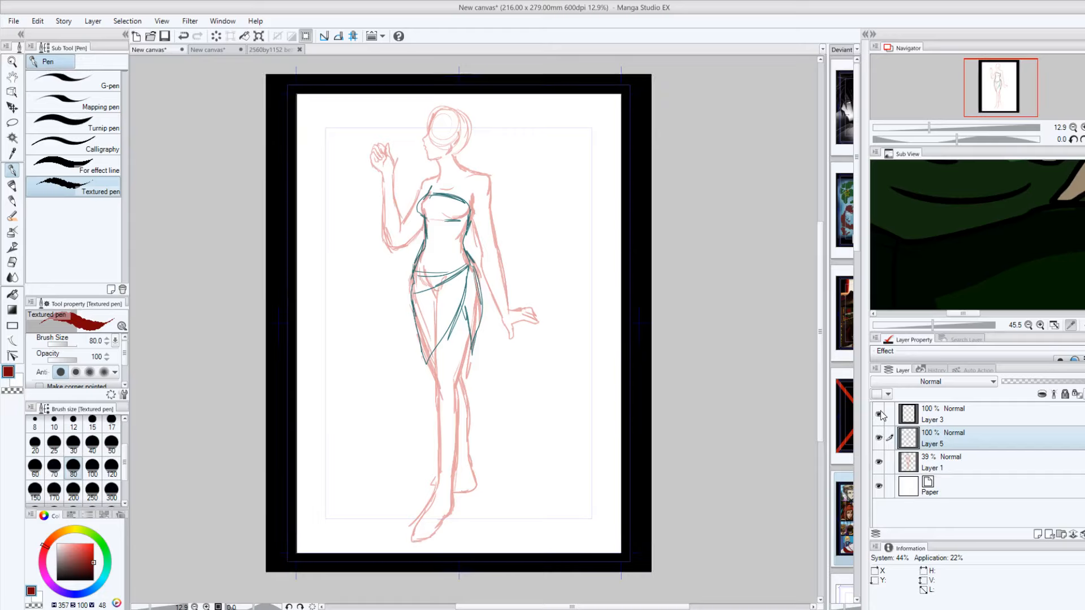
left_click(879, 415)
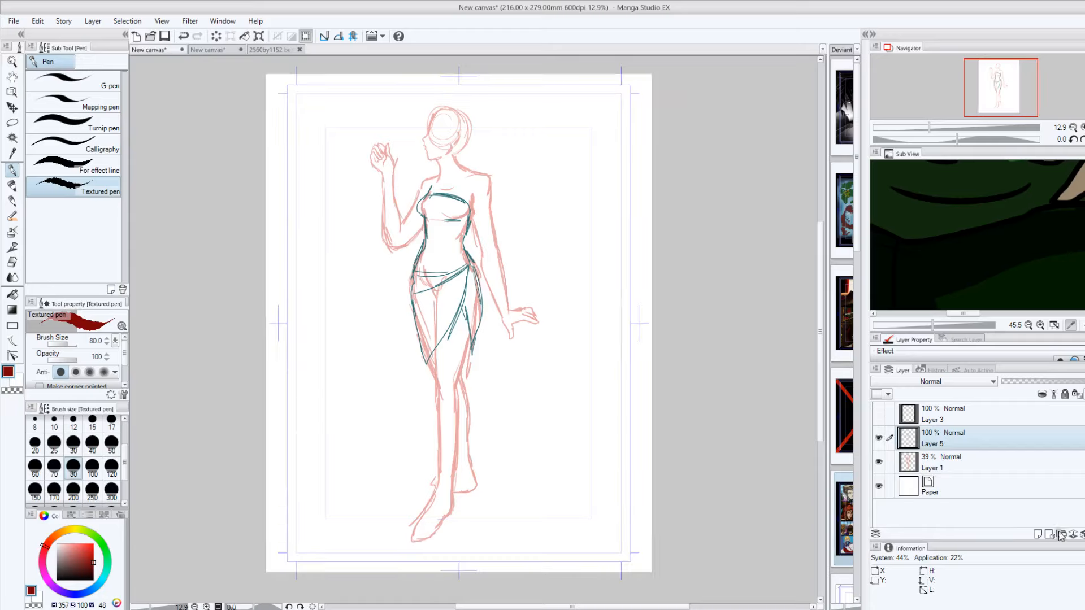
Step: Add a new layer above Layer 5 and ready the G-pen with black as the drawing colour
left_click(1038, 535)
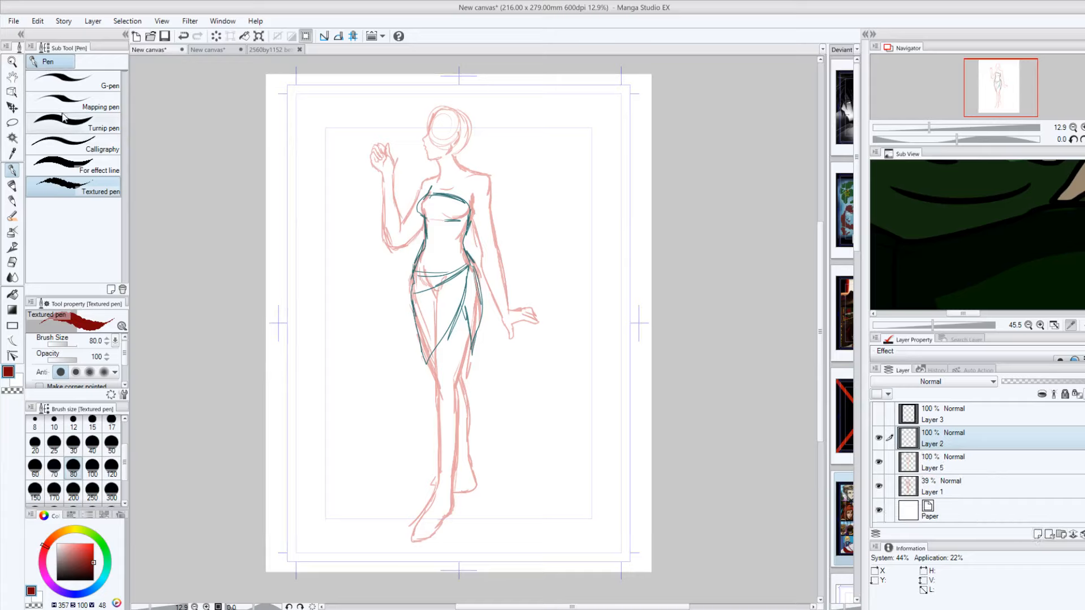
left_click(85, 89)
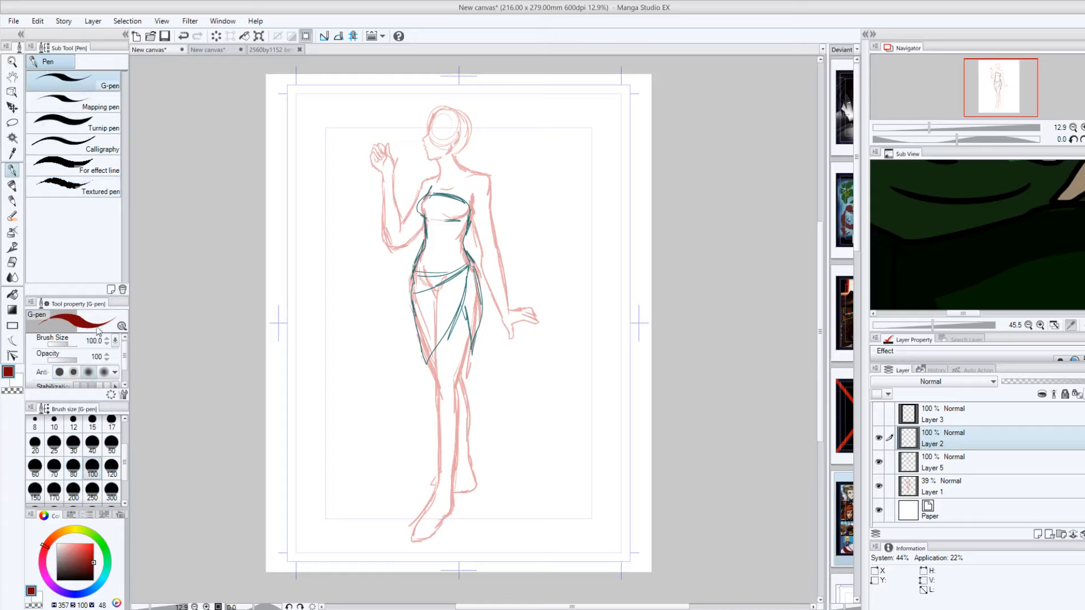
left_click_drag(81, 574, 94, 583)
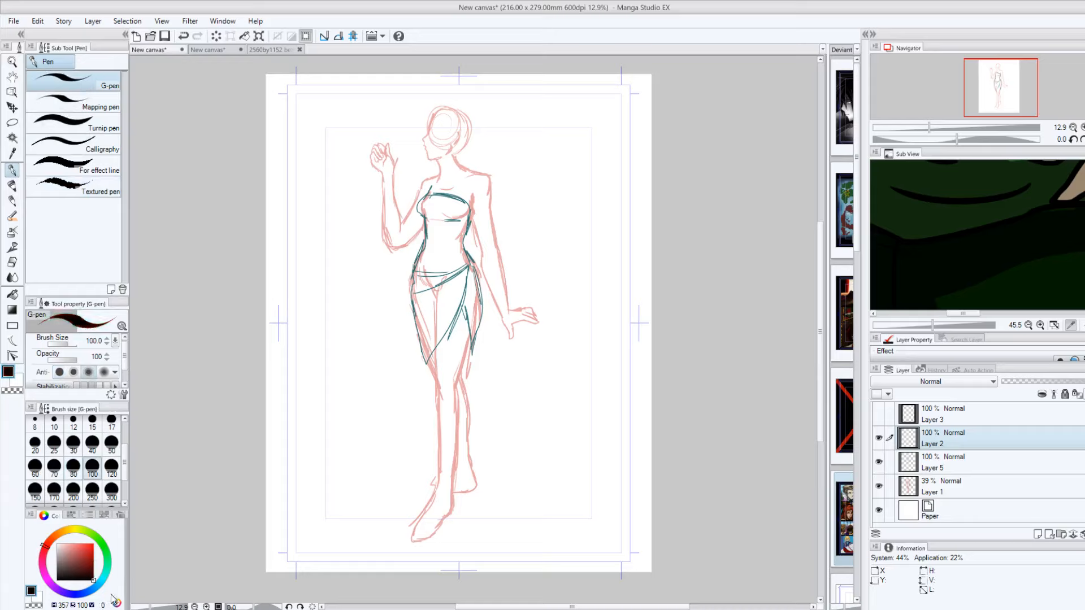
Step: Lower the opacity of the outfit sketch on Layer 5 to 61% and the body sketch on Layer 1 to 19%
key("ctrl+plus")
key("ctrl+plus")
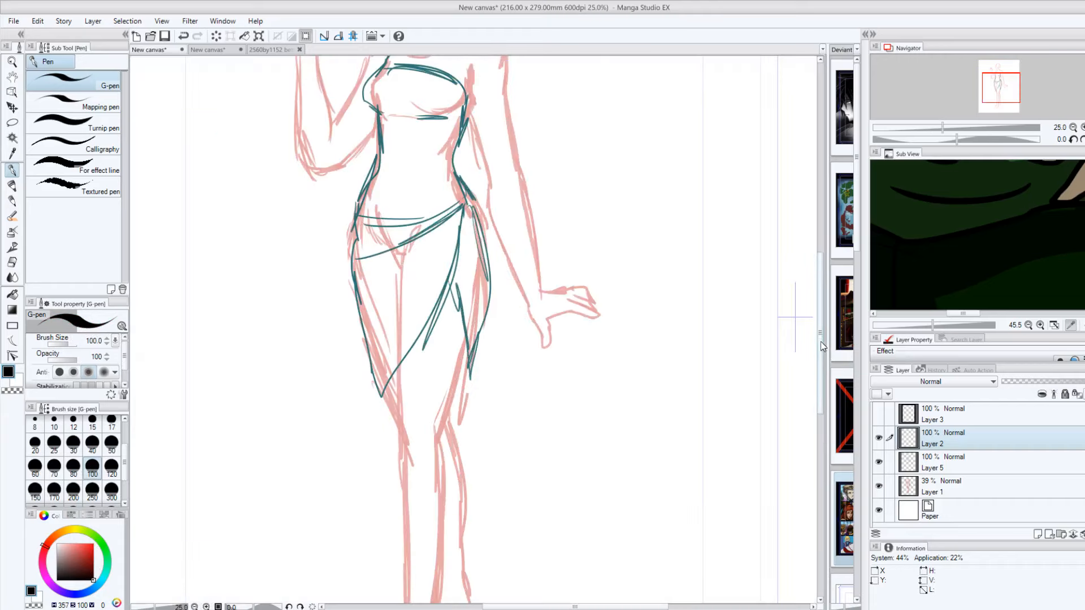
left_click_drag(821, 342, 822, 305)
left_click(925, 462)
left_click(1052, 382)
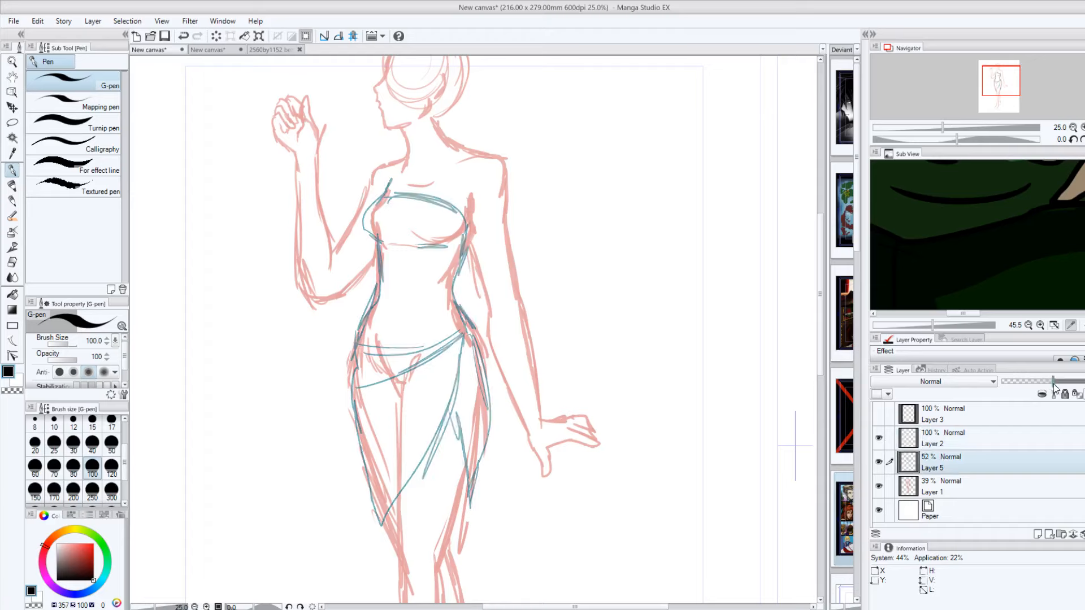
mouse_move(1054, 388)
left_mouse_down()
mouse_move(1065, 385)
mouse_move(1021, 385)
left_mouse_up()
left_click(973, 492)
left_click_drag(824, 357, 823, 344)
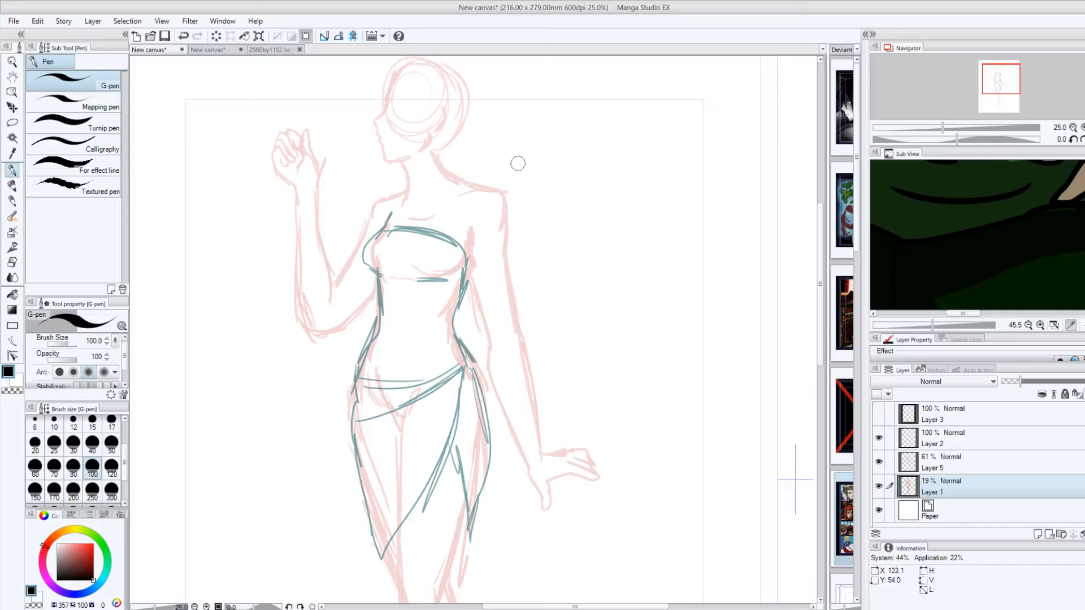
Step: Set the G-pen's brush size to 30, try a stroke from the shoulder to the neckline, and undo it
left_click(73, 444)
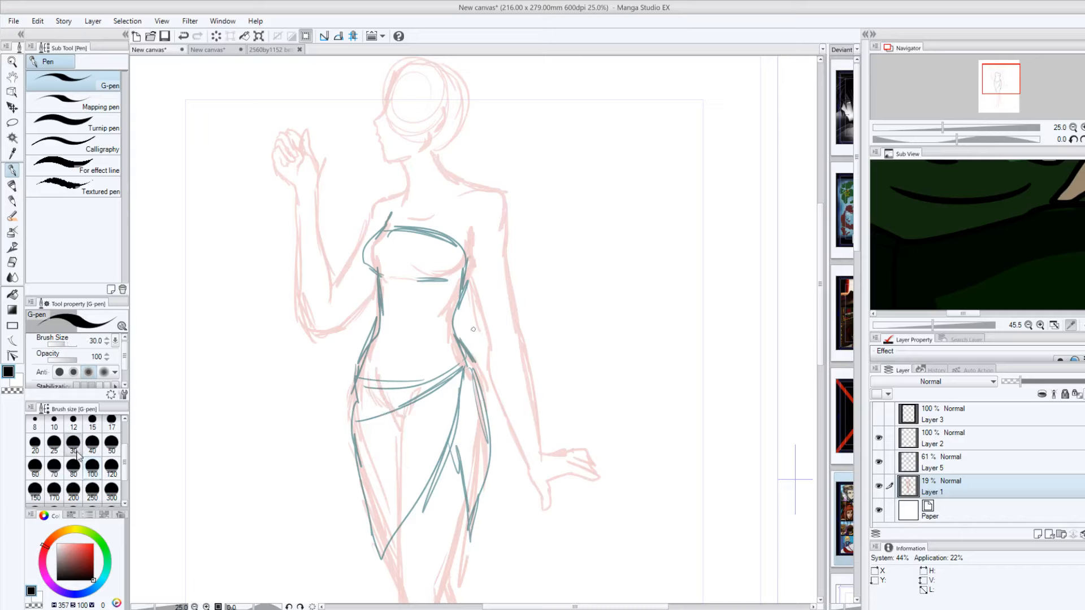
left_click_drag(505, 191, 438, 222)
left_click(183, 36)
Step: Rename Layer 2 as "lined in layer" and make it the active layer
left_click(913, 445)
left_click(879, 461)
left_click(879, 461)
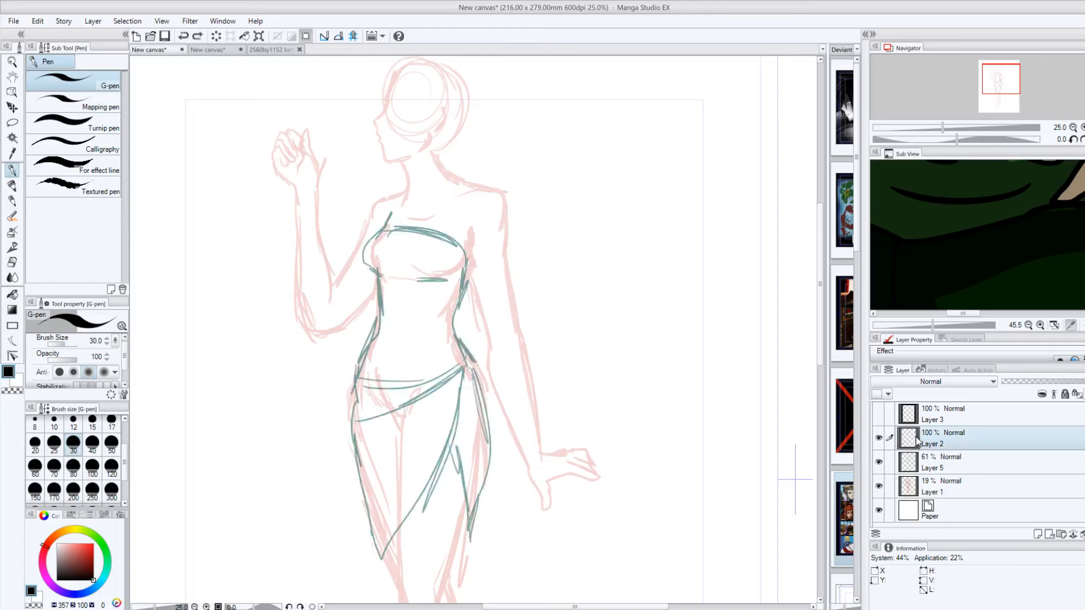
left_click(934, 472)
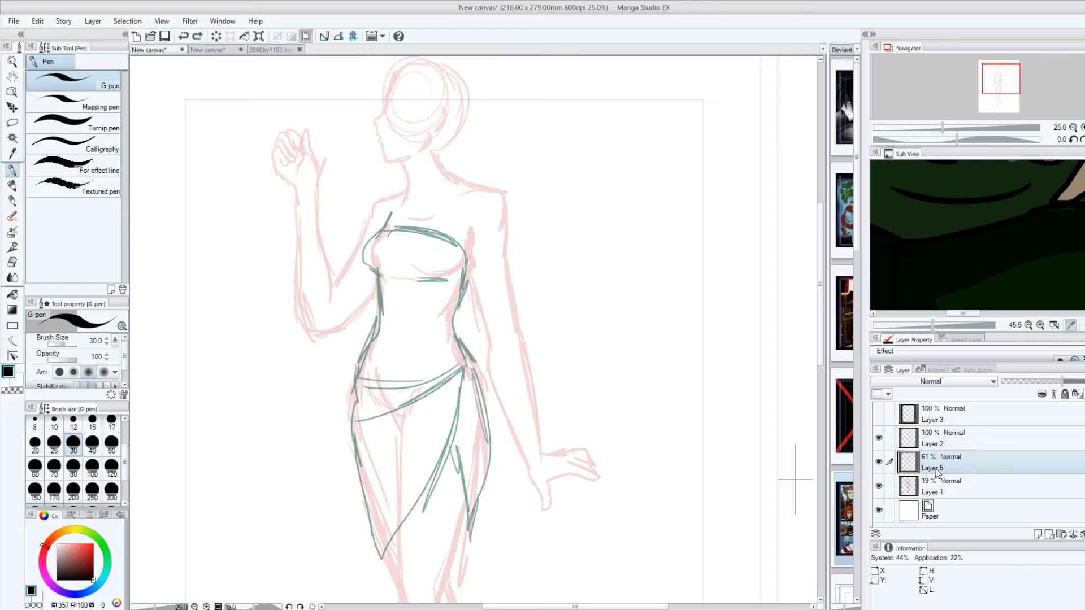
double_click(933, 467)
double_click(930, 491)
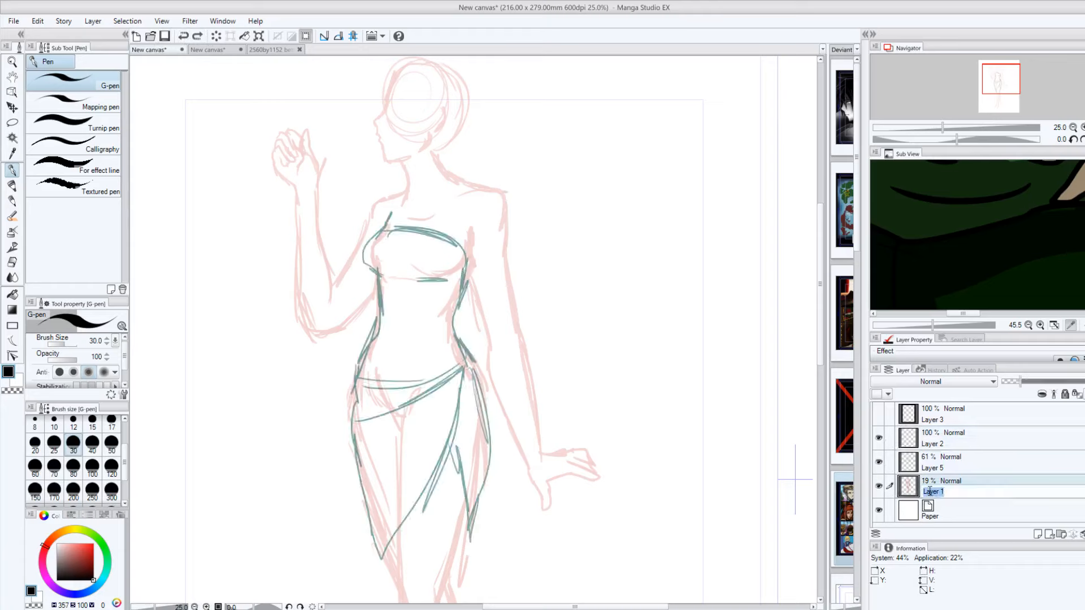
double_click(932, 444)
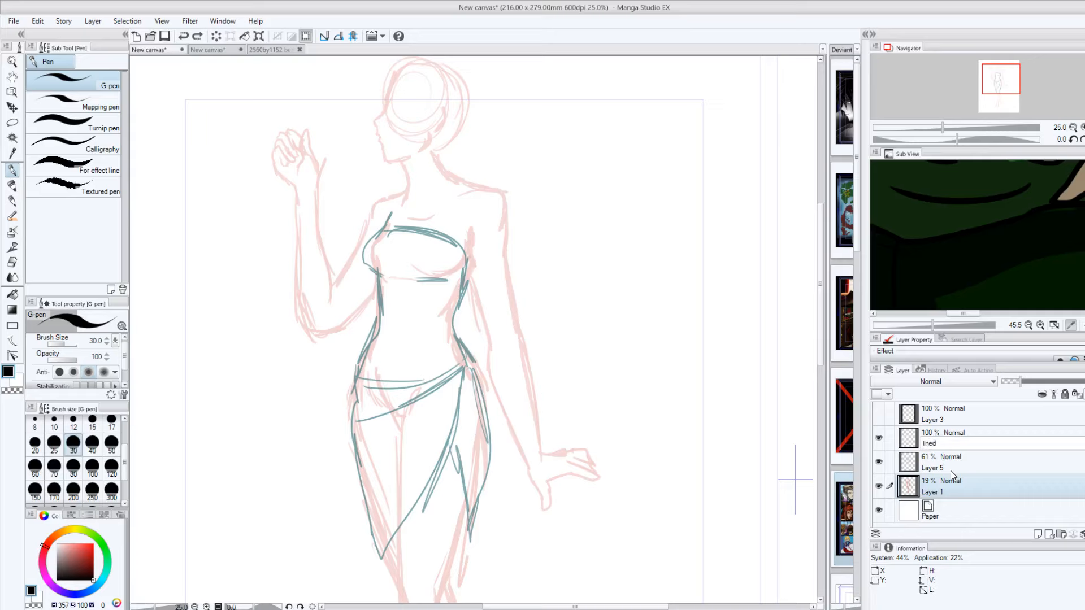
type("lined in layer")
key("Return")
left_click(917, 439)
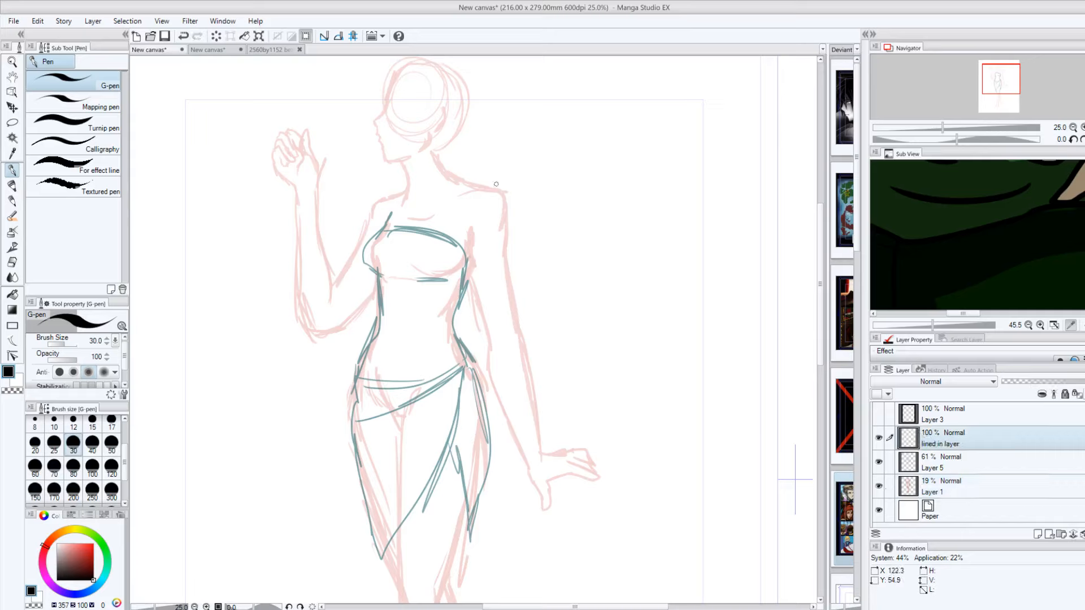
Step: Ink the top over the sketch in black: the sleeve by the lowered arm, neckline, bust, waist sides and hem band
left_click_drag(496, 199, 447, 232)
mouse_move(510, 212)
left_mouse_down()
mouse_move(513, 270)
mouse_move(475, 296)
mouse_move(405, 269)
left_mouse_up()
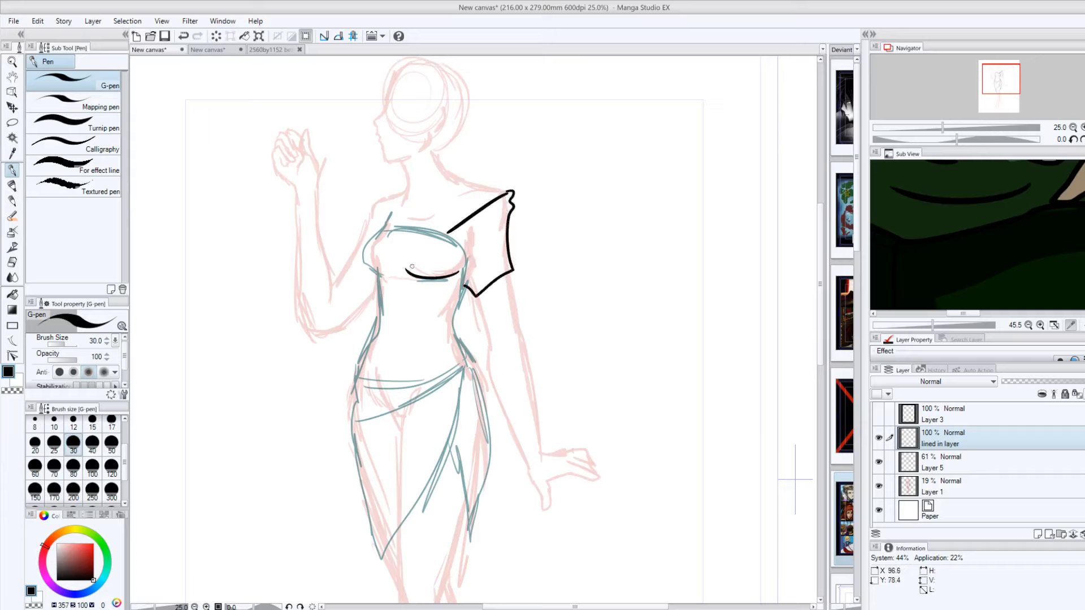
mouse_move(449, 231)
left_mouse_down()
mouse_move(379, 226)
mouse_move(364, 251)
mouse_move(382, 281)
left_mouse_up()
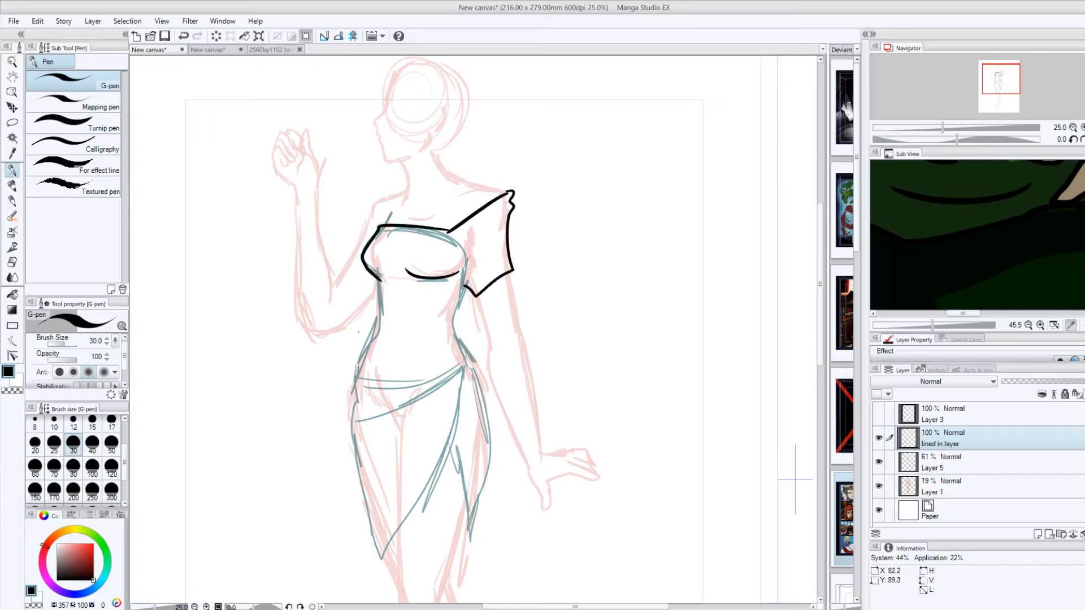
mouse_move(468, 284)
left_mouse_down()
mouse_move(448, 329)
mouse_move(467, 363)
left_mouse_up()
mouse_move(376, 277)
left_mouse_down()
mouse_move(375, 325)
mouse_move(353, 379)
mouse_move(402, 385)
mouse_move(465, 362)
mouse_move(484, 380)
mouse_move(384, 405)
mouse_move(347, 392)
left_mouse_up()
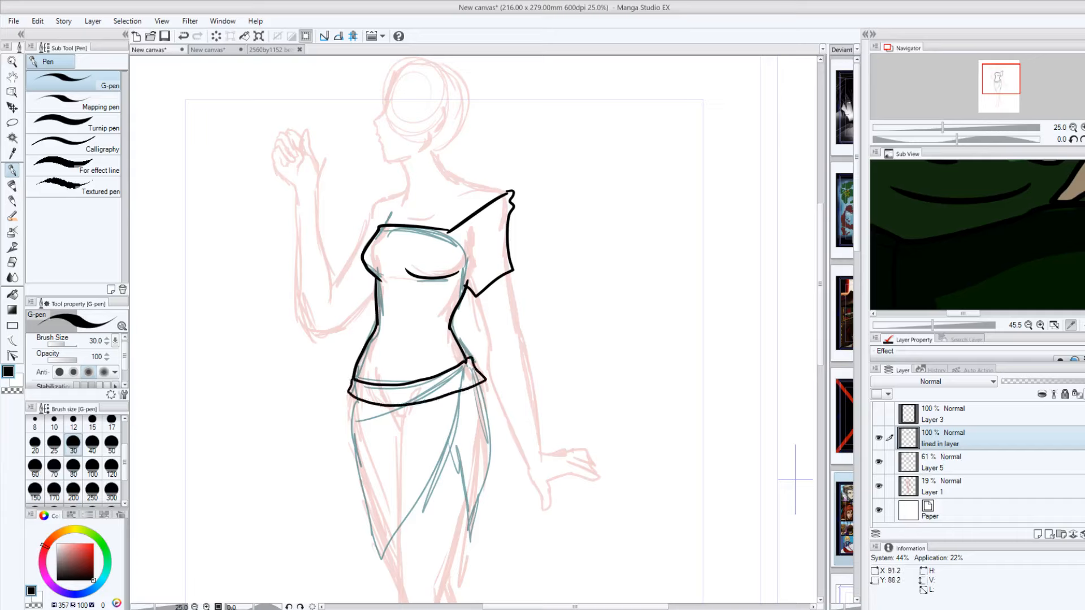
Step: Ink the sleeve on the raised arm, and add fold lines to the top and trim to the sleeve cuffs
left_click_drag(389, 223, 379, 200)
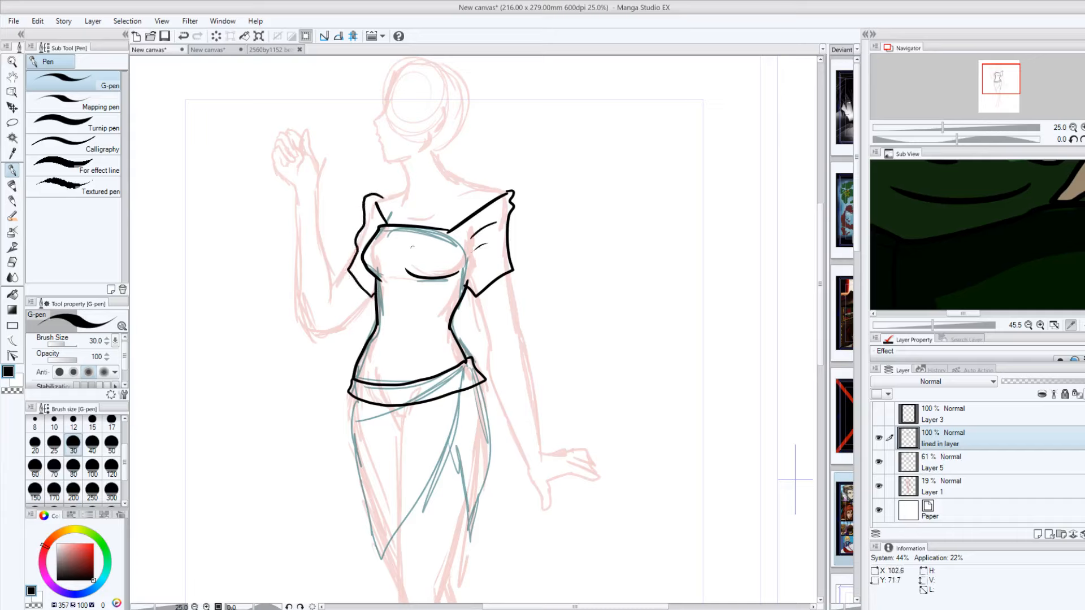
left_click_drag(394, 241, 437, 237)
left_click(11, 261)
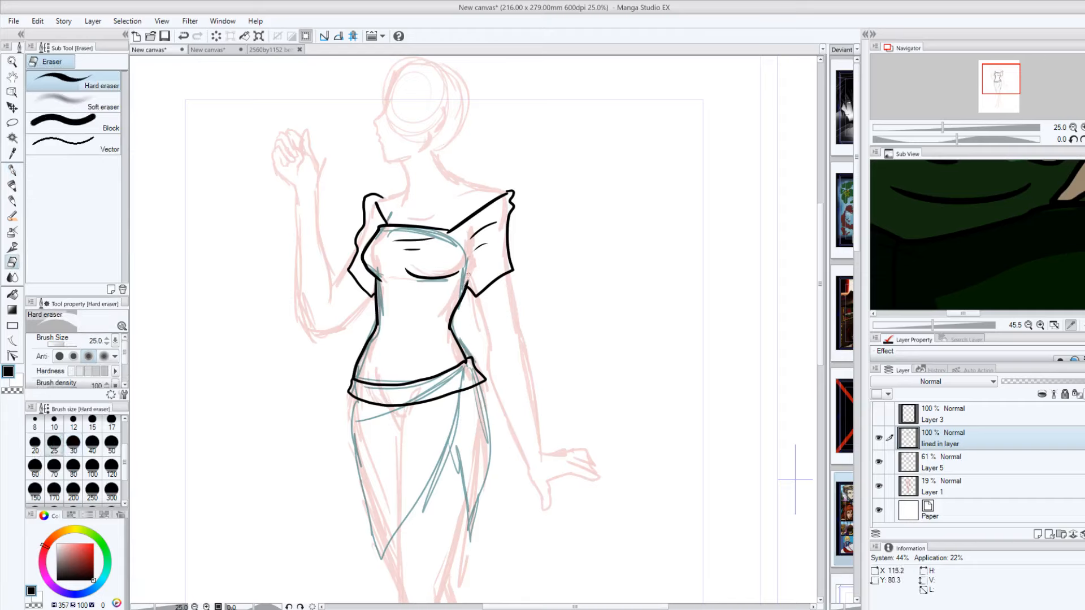
left_click(12, 170)
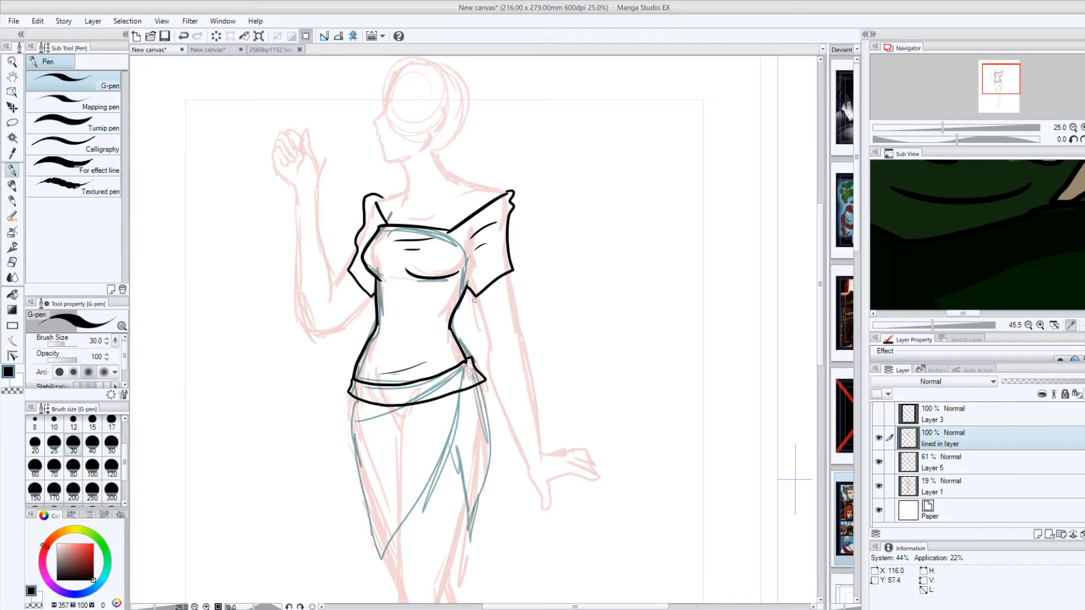
mouse_move(500, 287)
left_mouse_down()
mouse_move(472, 315)
mouse_move(506, 302)
left_mouse_up()
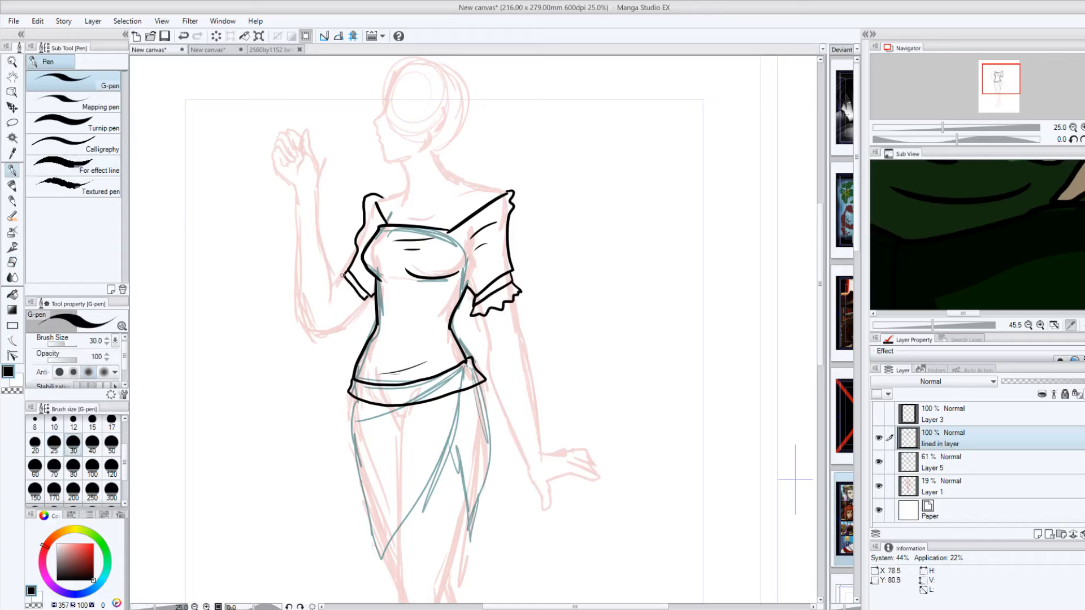
Step: Ink the raised arm's cuff ruffle, the shoulder line, neck, collarbone, face profile and ear, undoing the unsuccessful chin strokes
left_click_drag(343, 275, 343, 291)
mouse_move(506, 194)
left_mouse_down()
mouse_move(467, 190)
mouse_move(428, 160)
left_mouse_up()
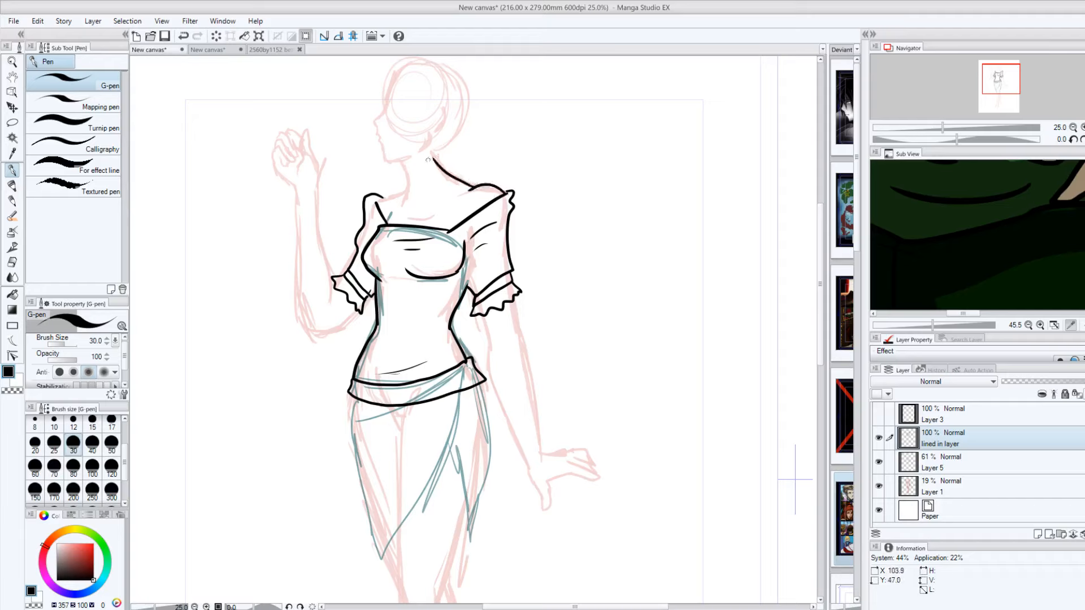
left_click_drag(402, 201, 398, 166)
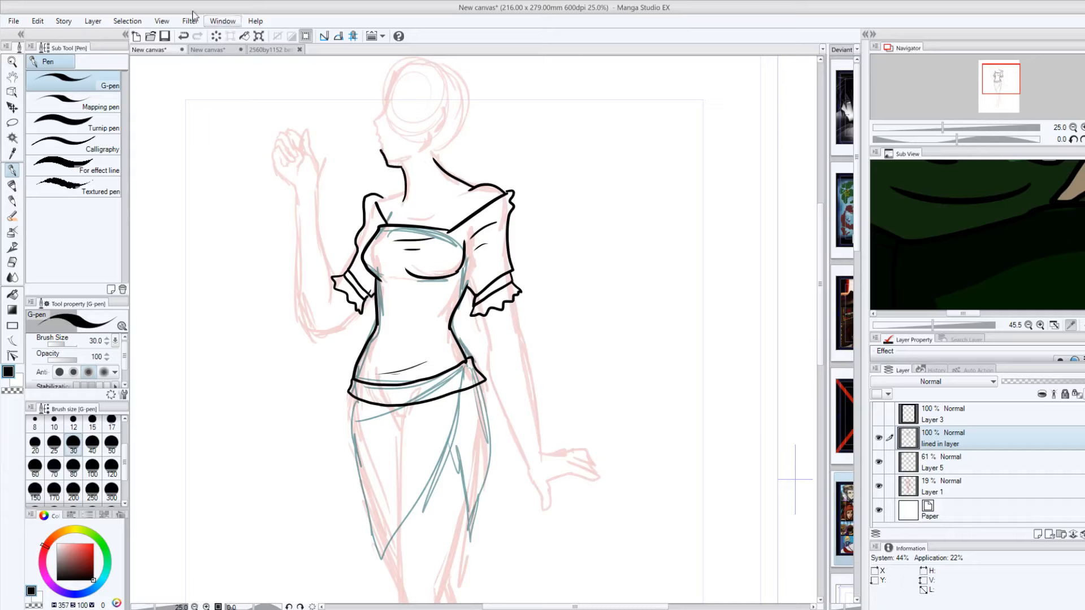
key("ctrl+z")
key("ctrl+z")
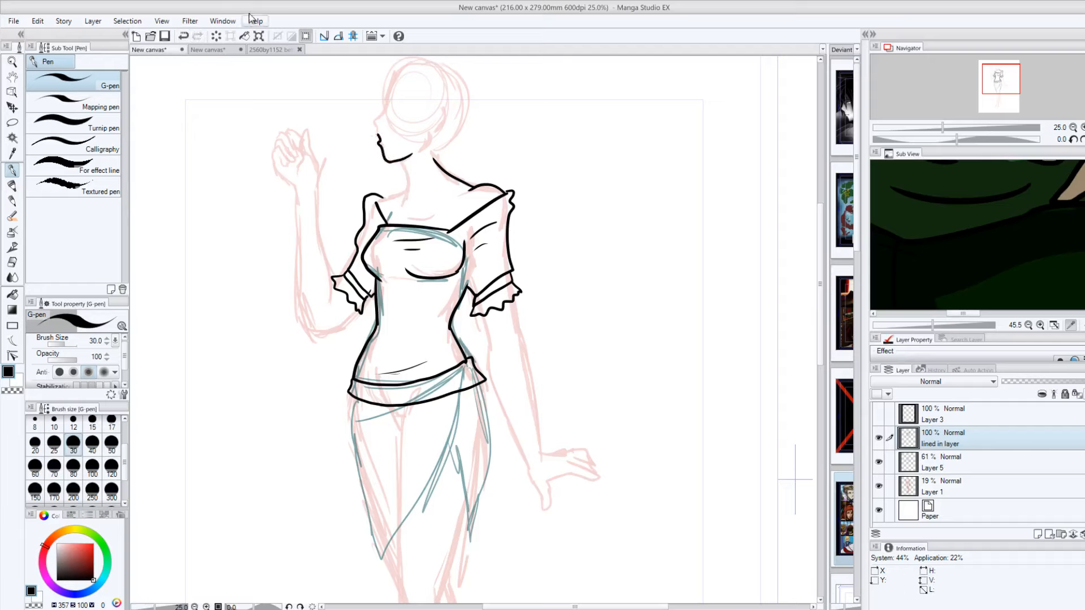
left_click(186, 35)
mouse_move(388, 102)
left_mouse_down()
mouse_move(375, 120)
mouse_move(395, 164)
mouse_move(410, 159)
mouse_move(403, 199)
mouse_move(377, 204)
mouse_move(413, 215)
left_mouse_up()
left_click_drag(422, 148, 443, 109)
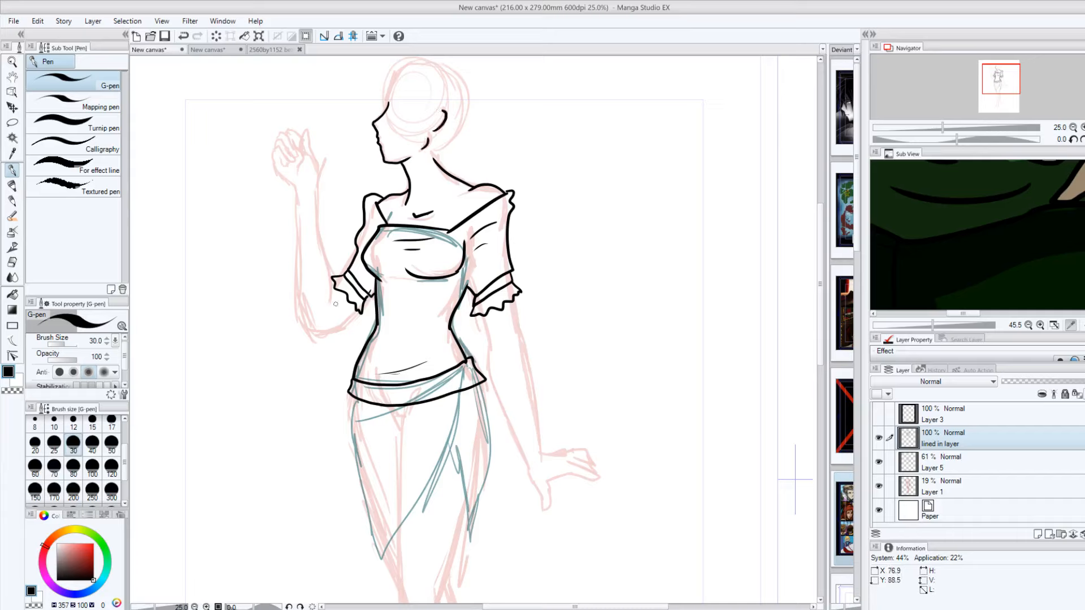
Step: Ink the raised forearm and its hand with curled fingers, and add a band around the wrist
mouse_move(356, 308)
left_mouse_down()
mouse_move(324, 327)
mouse_move(313, 308)
mouse_move(289, 182)
left_mouse_up()
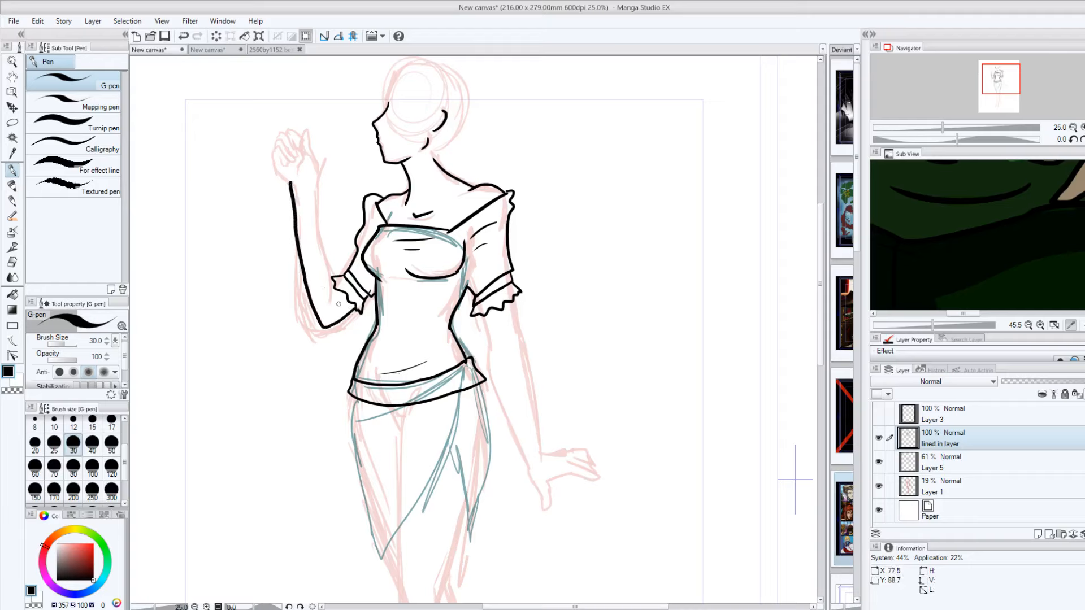
mouse_move(338, 308)
left_mouse_down()
mouse_move(311, 192)
mouse_move(316, 166)
mouse_move(306, 133)
mouse_move(297, 169)
mouse_move(289, 126)
mouse_move(297, 152)
mouse_move(276, 165)
mouse_move(272, 152)
mouse_move(281, 160)
mouse_move(278, 141)
mouse_move(290, 159)
left_mouse_up()
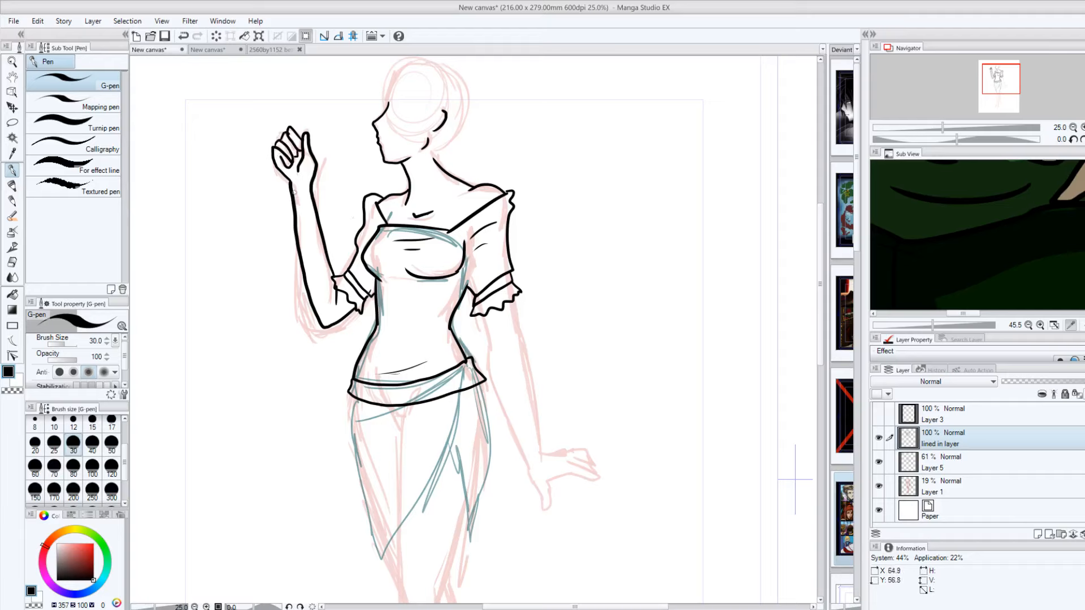
left_click_drag(309, 183, 293, 185)
key("ctrl+z")
mouse_move(291, 182)
left_mouse_down()
mouse_move(313, 183)
mouse_move(296, 197)
left_mouse_up()
Step: Ink the lowered arm with its hand, fingers and wristband, and add finger lines to the raised hand
left_click_drag(481, 315, 537, 490)
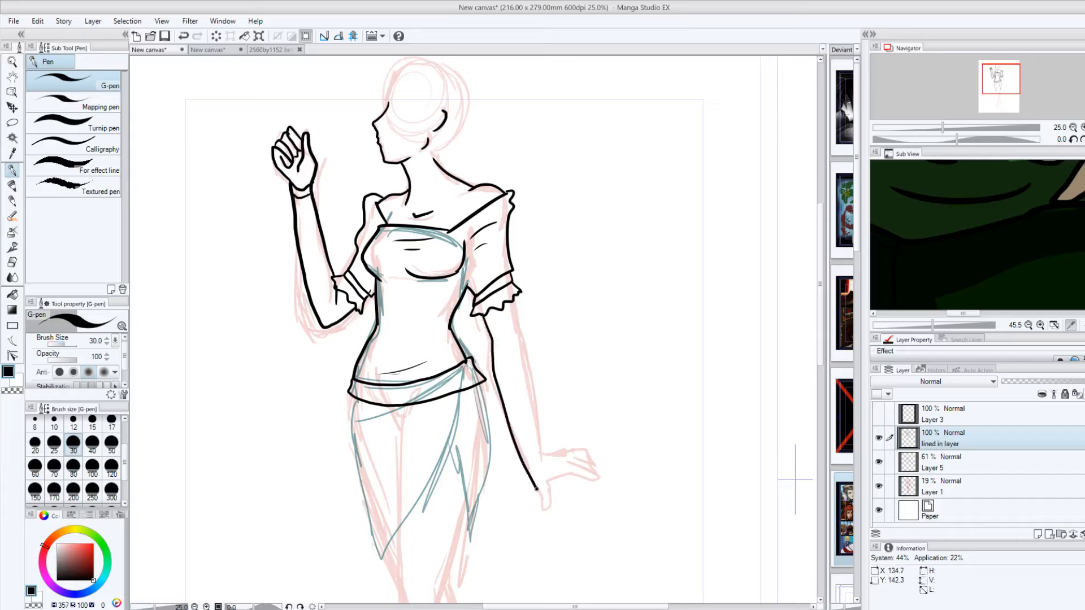
mouse_move(510, 307)
left_mouse_down()
mouse_move(540, 465)
mouse_move(595, 466)
mouse_move(544, 480)
mouse_move(553, 503)
mouse_move(538, 490)
mouse_move(589, 482)
mouse_move(571, 475)
mouse_move(562, 488)
left_mouse_up()
left_click_drag(565, 472, 554, 477)
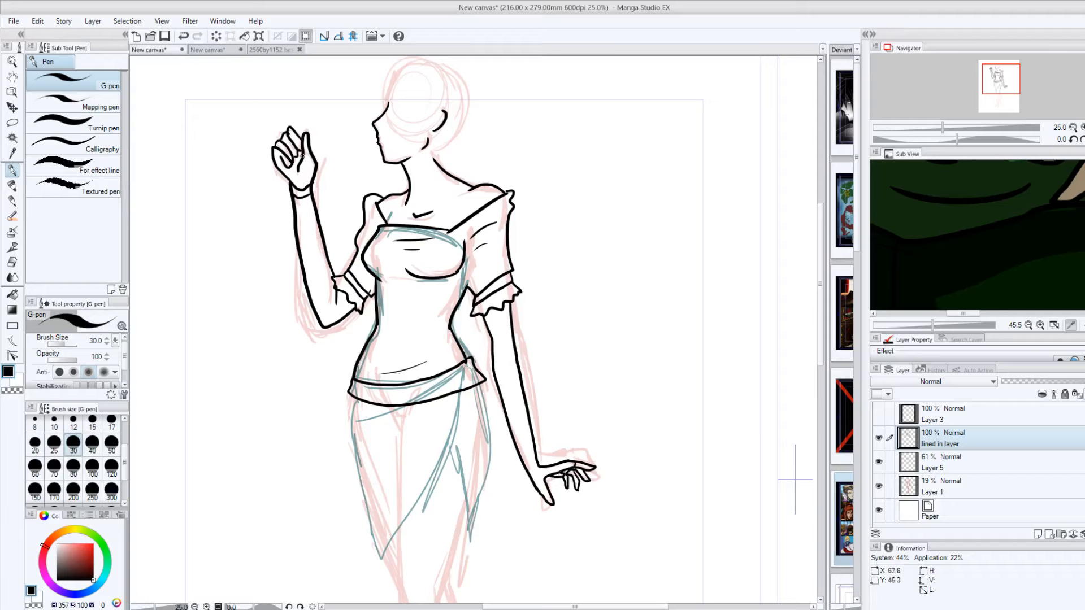
left_click_drag(293, 137, 285, 152)
left_click_drag(289, 147, 283, 158)
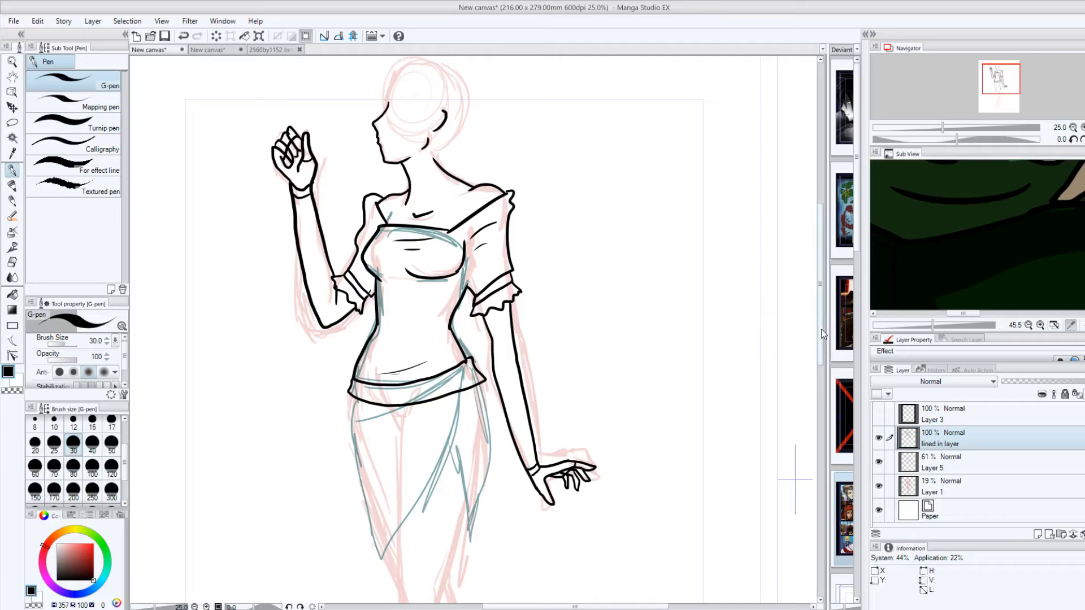
Step: Ink the skirt below the hem band: the diagonal wrap edge, both long sides and the fold lines near the knee
left_click_drag(822, 329, 823, 403)
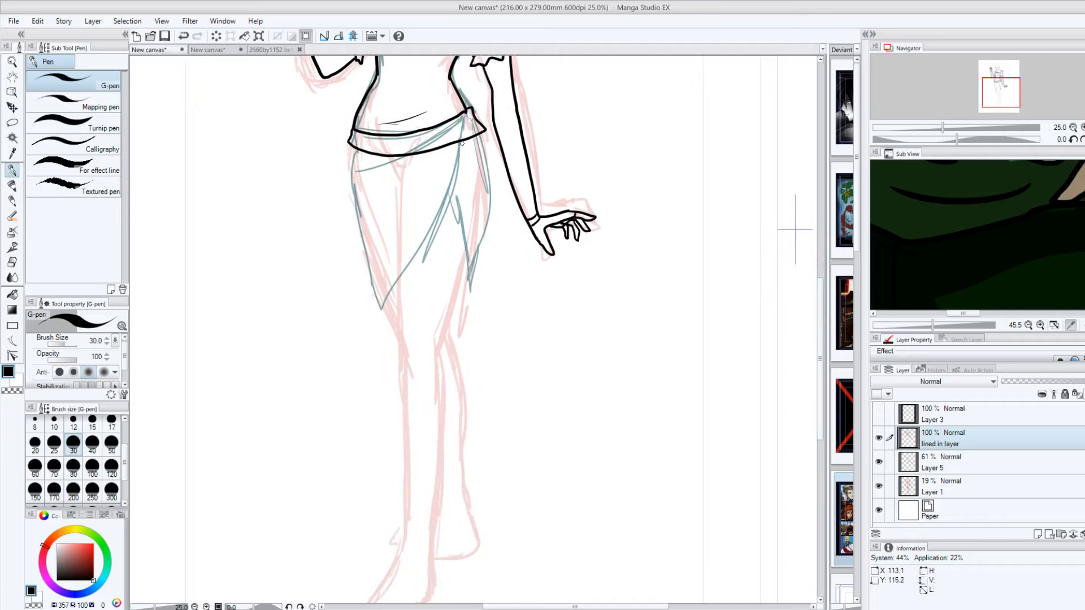
left_click_drag(462, 143, 387, 339)
mouse_move(348, 143)
left_mouse_down()
mouse_move(354, 248)
mouse_move(375, 322)
left_mouse_up()
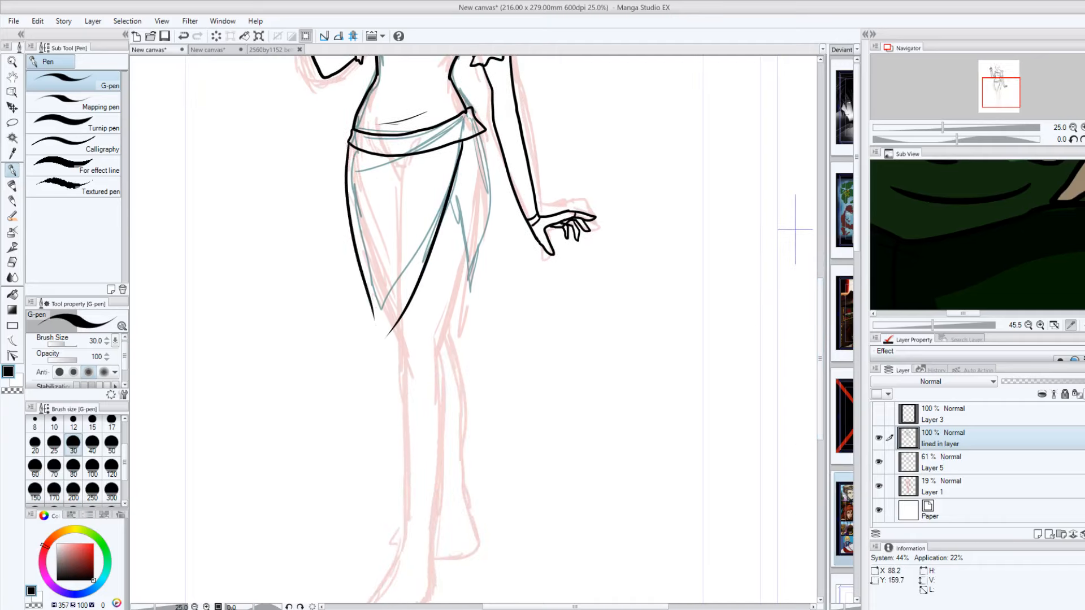
mouse_move(478, 137)
left_mouse_down()
mouse_move(486, 189)
mouse_move(458, 383)
left_mouse_up()
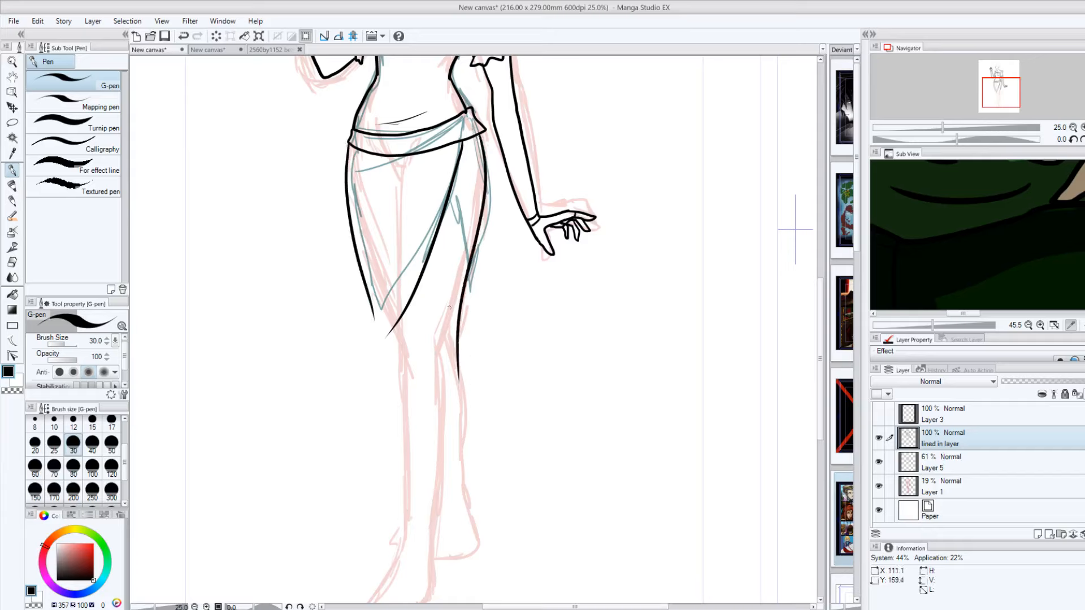
mouse_move(453, 302)
left_mouse_down()
mouse_move(439, 390)
mouse_move(449, 425)
left_mouse_up()
left_click_drag(456, 312, 495, 546)
mouse_move(372, 309)
left_mouse_down()
mouse_move(369, 479)
mouse_move(351, 588)
left_mouse_up()
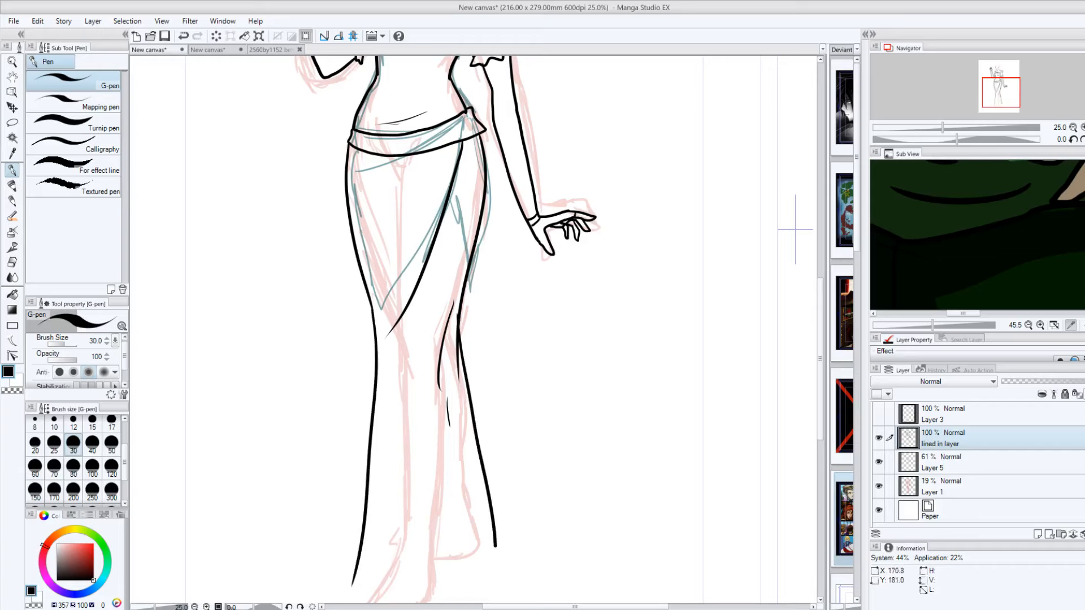
Step: Ink the skirt's flared train with sweeping folds and a wavy, ruffled hem at the feet
scroll(821, 448, "down", 3)
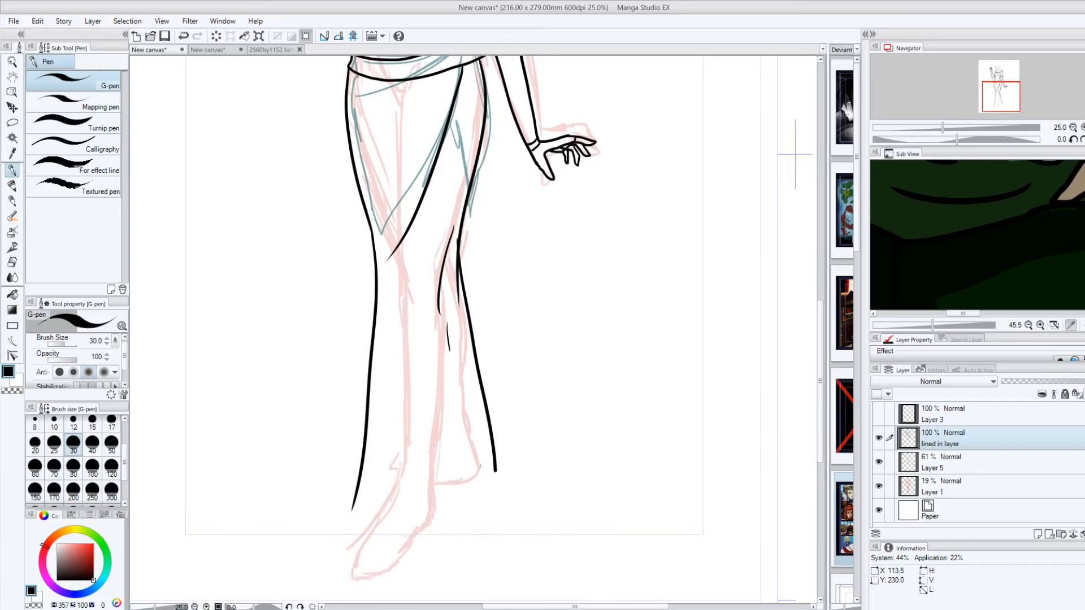
mouse_move(481, 391)
left_mouse_down()
mouse_move(515, 446)
mouse_move(571, 497)
left_mouse_up()
left_click_drag(480, 375, 636, 510)
mouse_move(493, 453)
left_mouse_down()
mouse_move(493, 508)
mouse_move(458, 541)
mouse_move(285, 542)
mouse_move(467, 417)
left_mouse_up()
left_click_drag(452, 516, 393, 536)
mouse_move(284, 541)
left_mouse_down()
mouse_move(260, 546)
mouse_move(376, 576)
mouse_move(523, 569)
mouse_move(547, 548)
mouse_move(544, 525)
mouse_move(616, 539)
mouse_move(685, 513)
mouse_move(626, 505)
left_mouse_up()
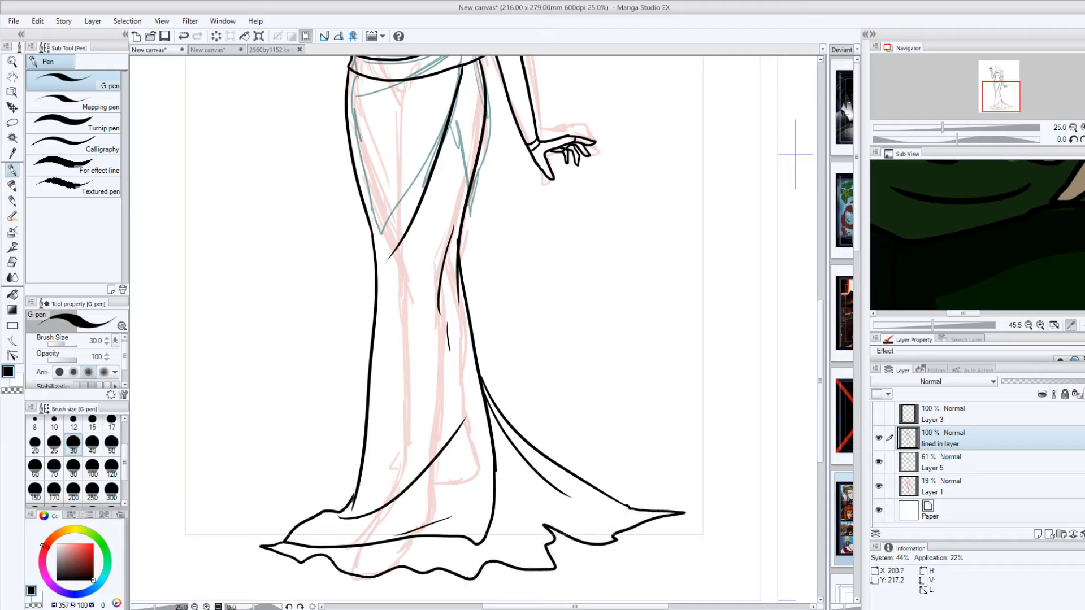
Step: Add short diagonal fold lines to the skirt's wrap below the hip band
left_click_drag(820, 438, 802, 325)
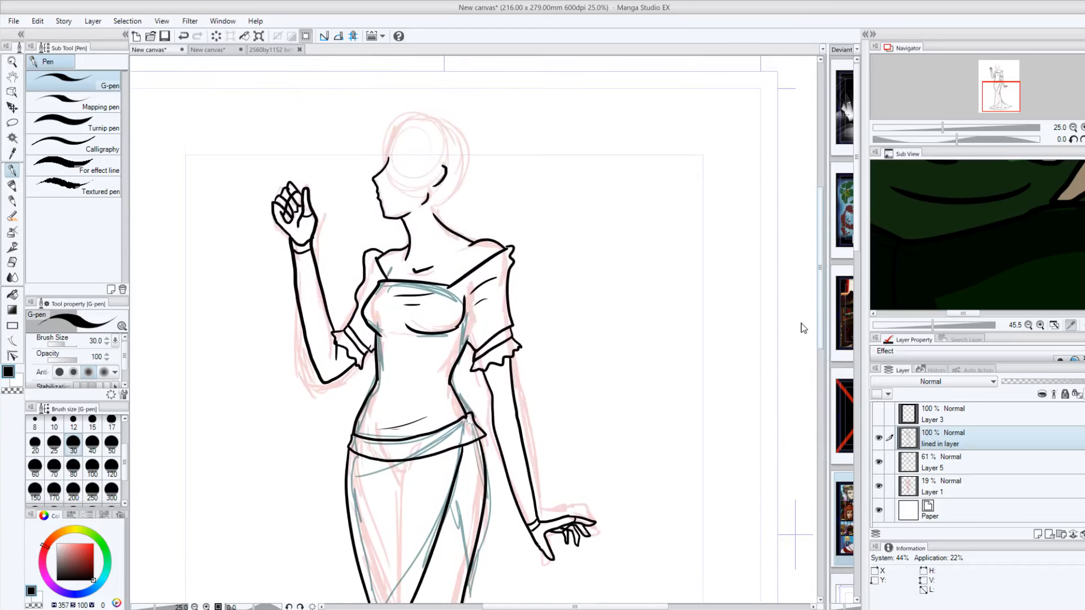
scroll(803, 328, "down", 3)
mouse_move(415, 371)
left_mouse_down()
mouse_move(372, 421)
mouse_move(390, 434)
left_mouse_up()
Step: Check the whole figure by toggling layers, hiding Layer 5 and keeping lined in layer and Layer 1 visible
left_click_drag(153, 608, 151, 608)
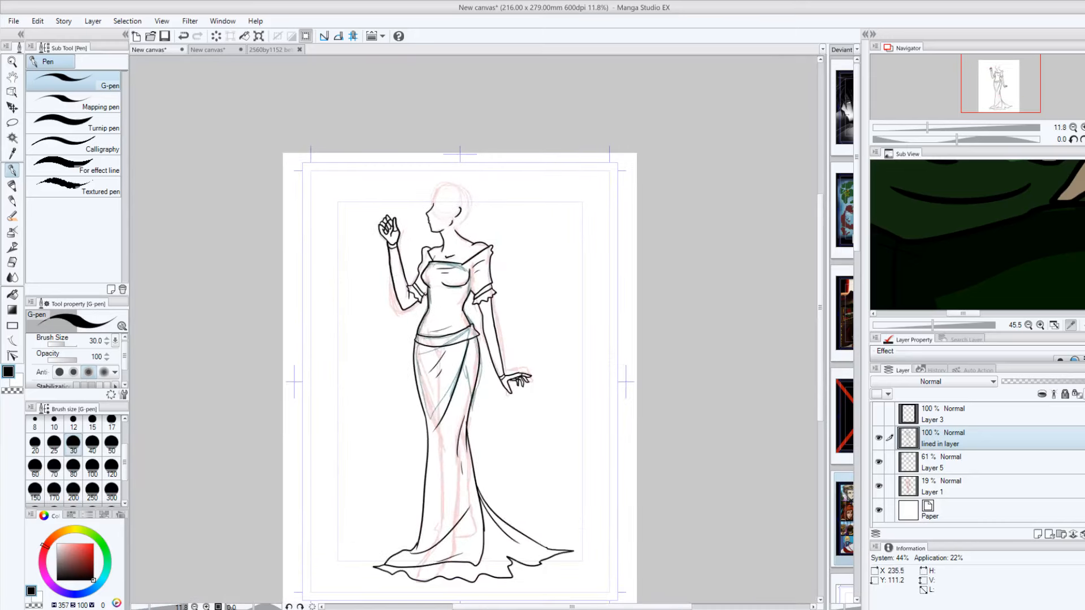
mouse_move(820, 334)
left_mouse_down()
mouse_move(820, 317)
mouse_move(822, 346)
left_mouse_up()
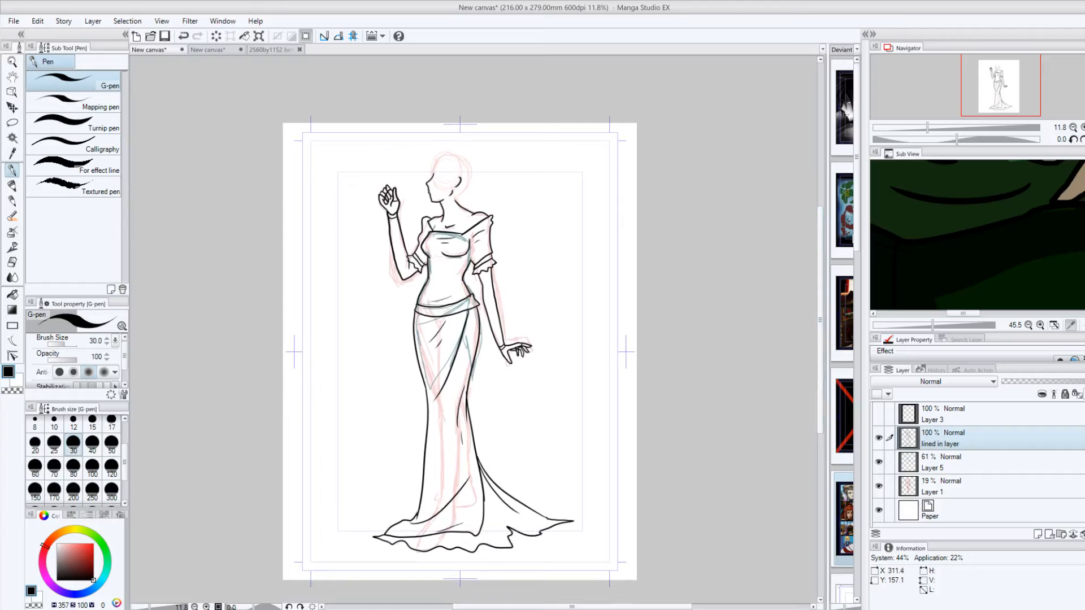
left_click(879, 437)
left_click(879, 438)
left_click(879, 462)
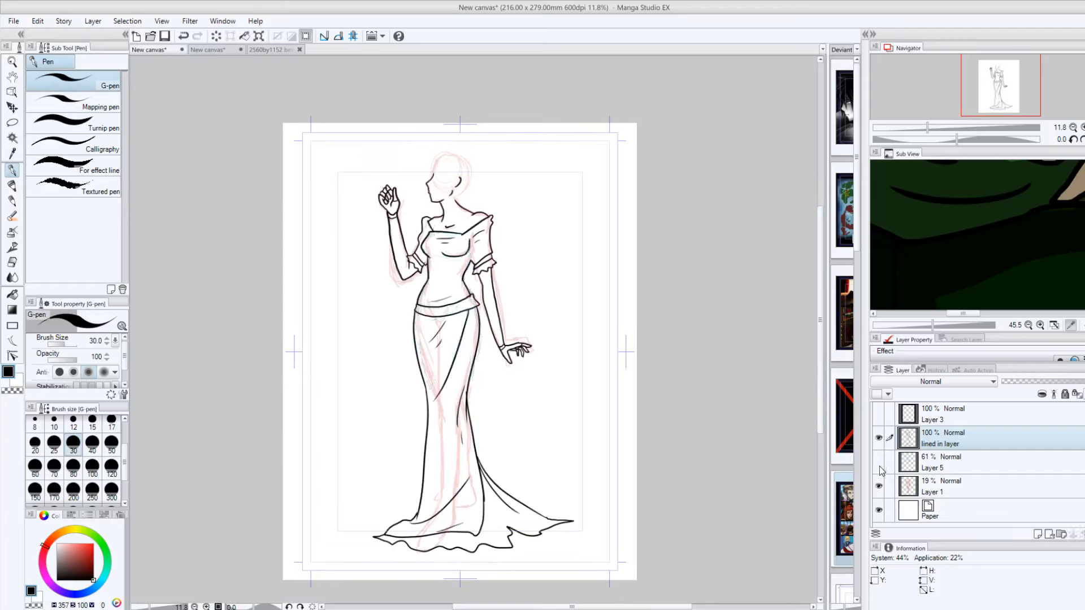
left_click(879, 486)
left_click(879, 486)
left_click(880, 486)
left_click(879, 486)
left_click_drag(819, 410, 819, 389)
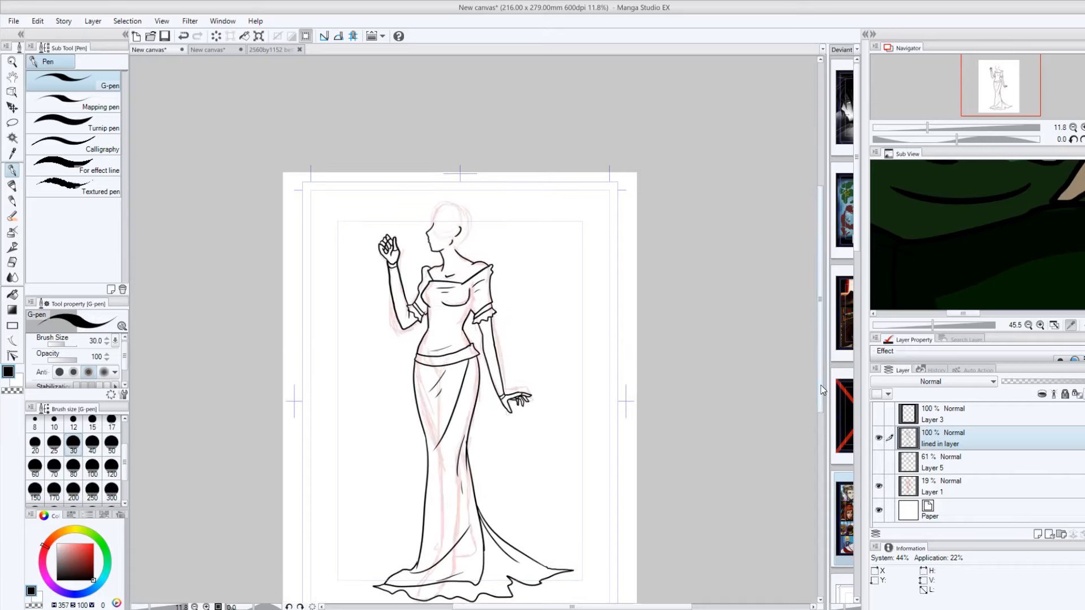
left_click_drag(148, 607, 151, 607)
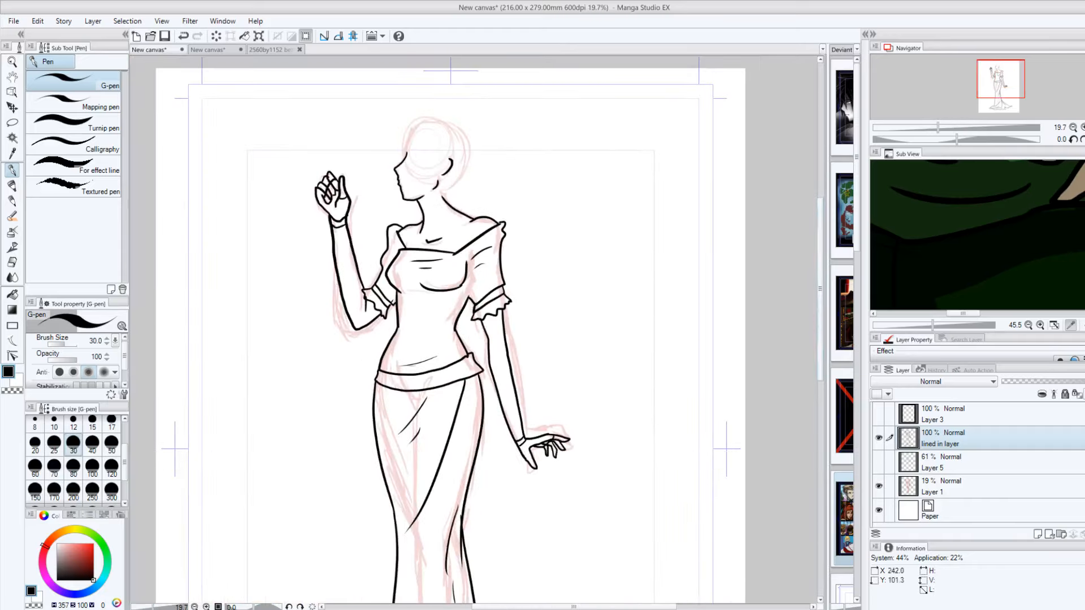
mouse_move(822, 353)
left_mouse_down()
mouse_move(823, 378)
mouse_move(825, 350)
left_mouse_up()
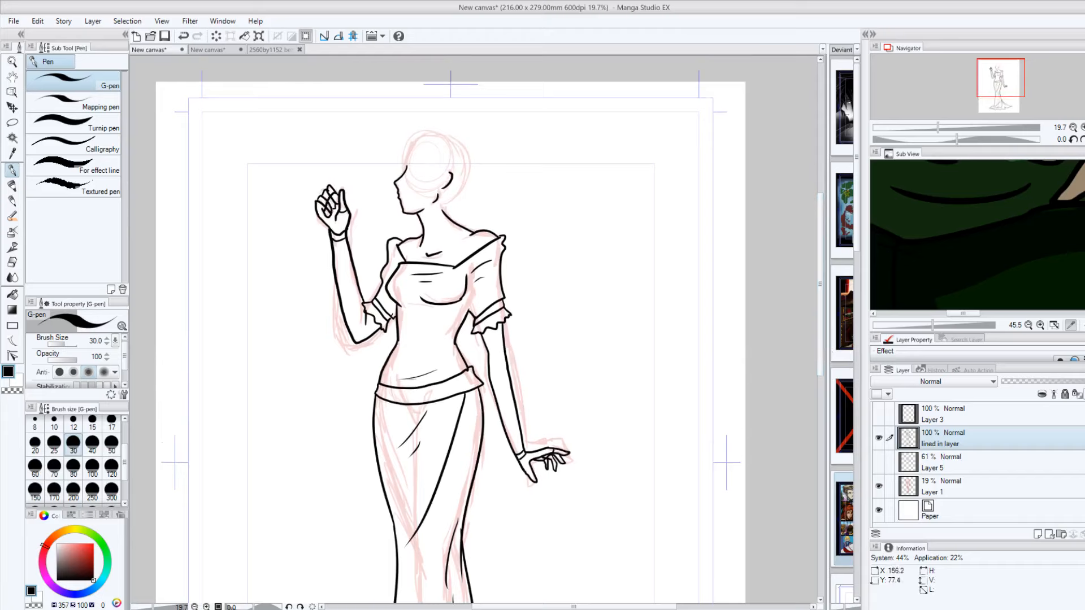
left_click(912, 481)
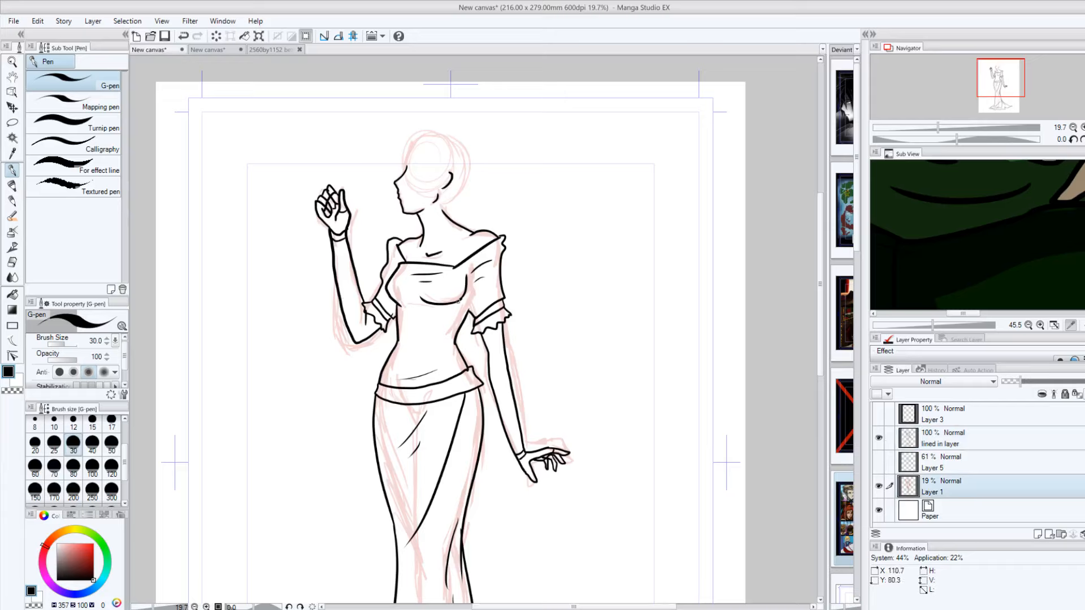
left_click(888, 434)
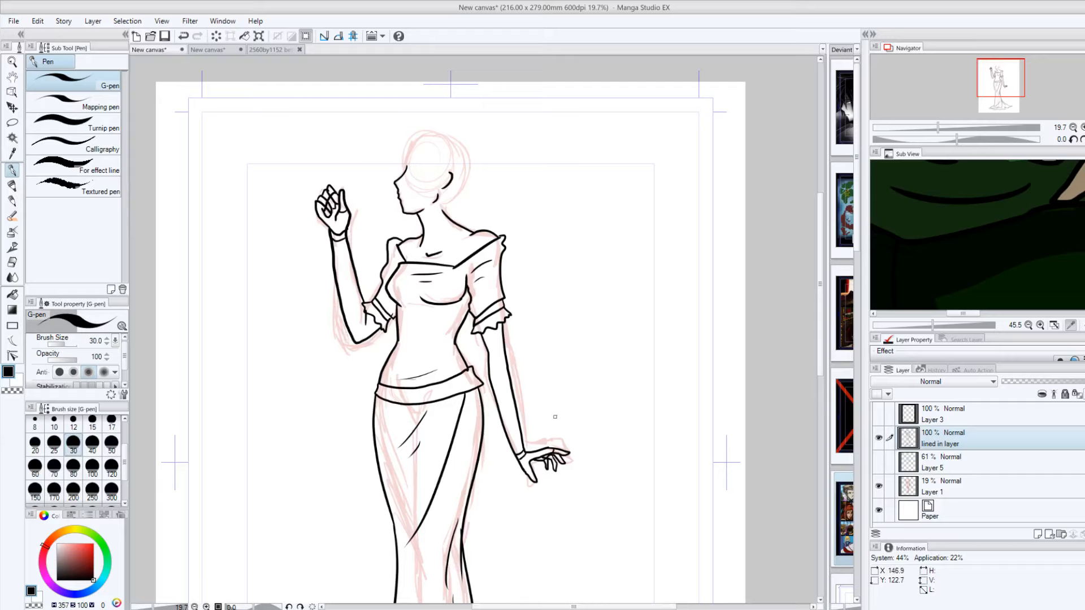
left_click_drag(822, 368, 835, 464)
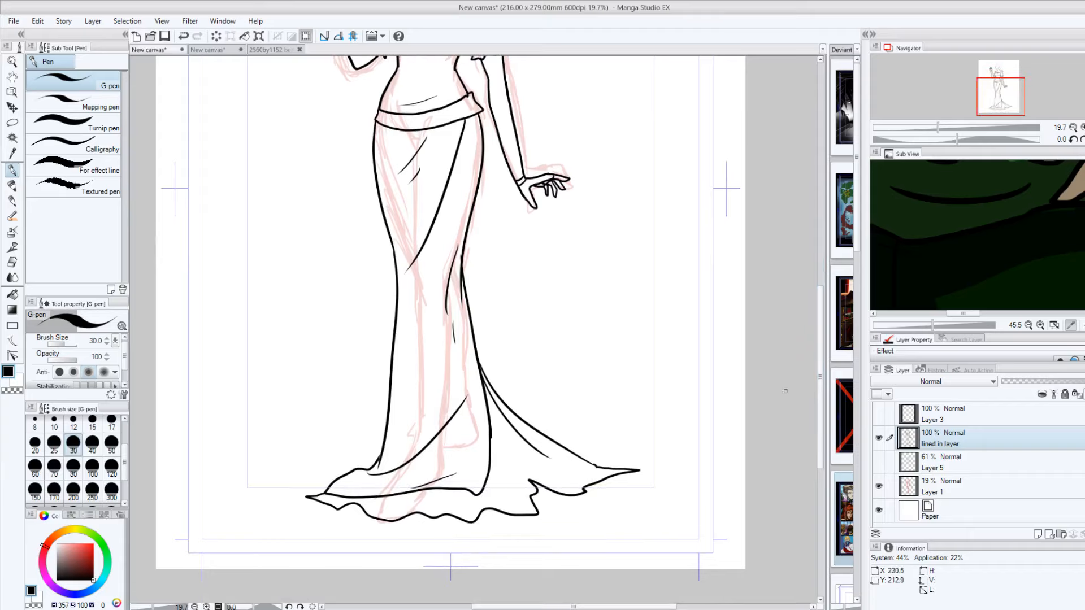
left_click_drag(820, 385, 823, 269)
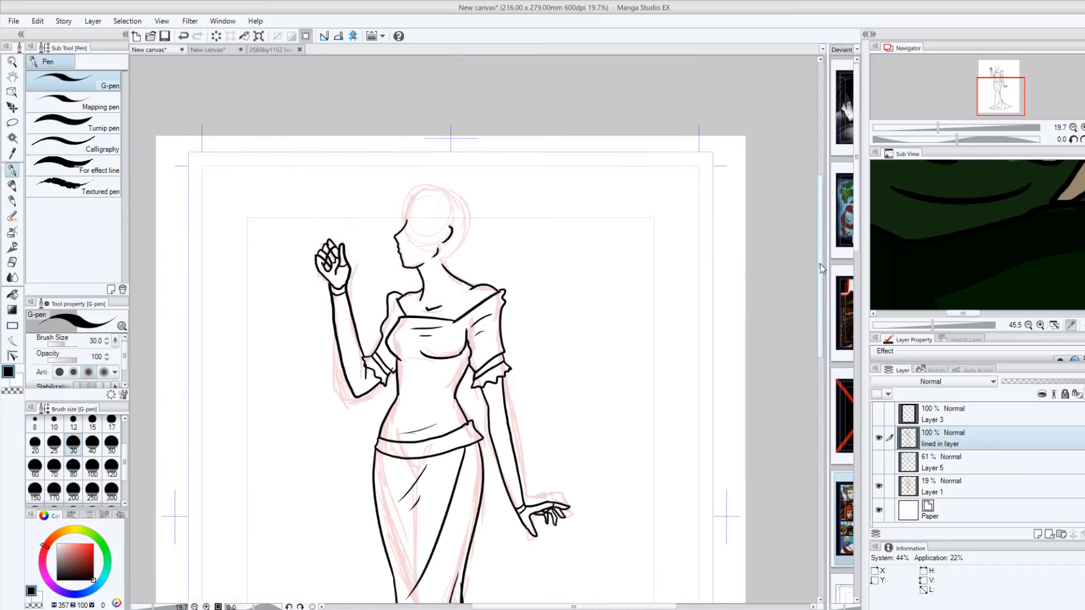
Step: Add a new layer above lined in layer and ink the eye, eyebrow, mouth and forehead on it
left_click(207, 607)
left_click(206, 607)
left_click(207, 606)
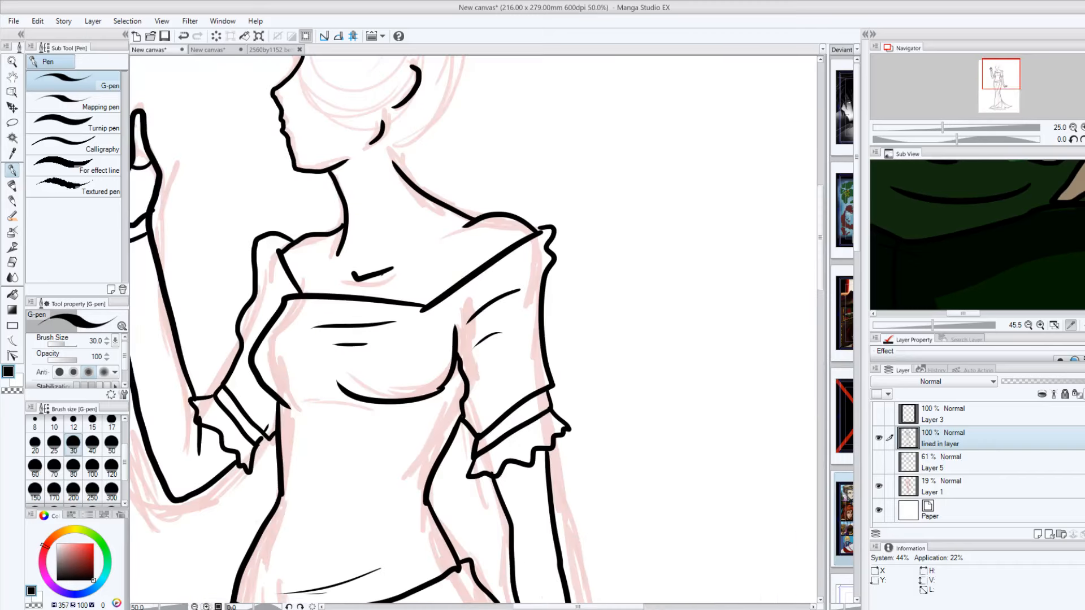
left_click_drag(568, 607, 536, 607)
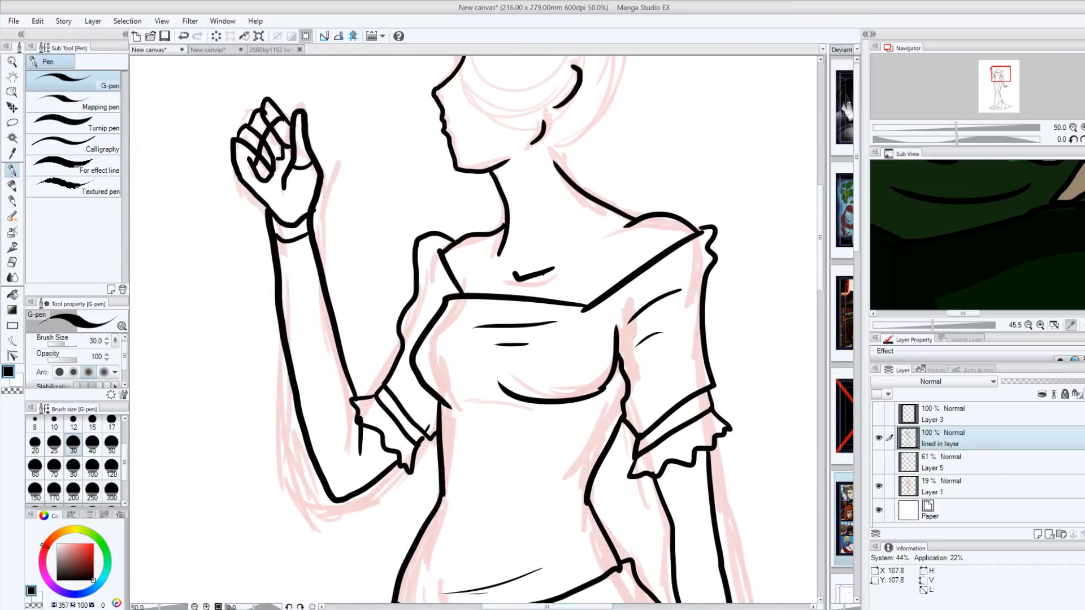
left_click_drag(822, 276, 823, 248)
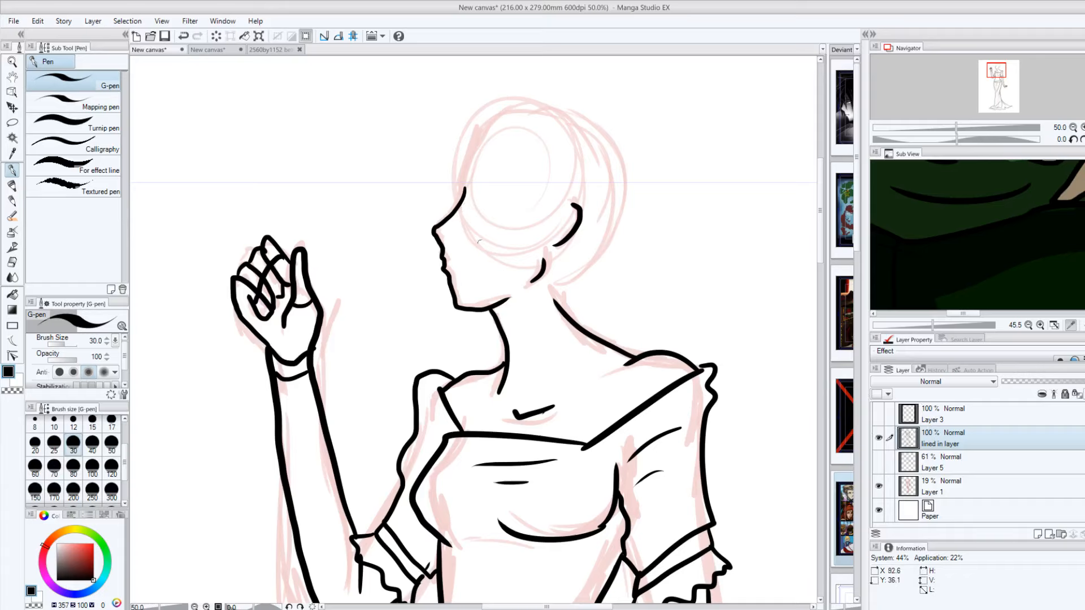
left_click(1038, 535)
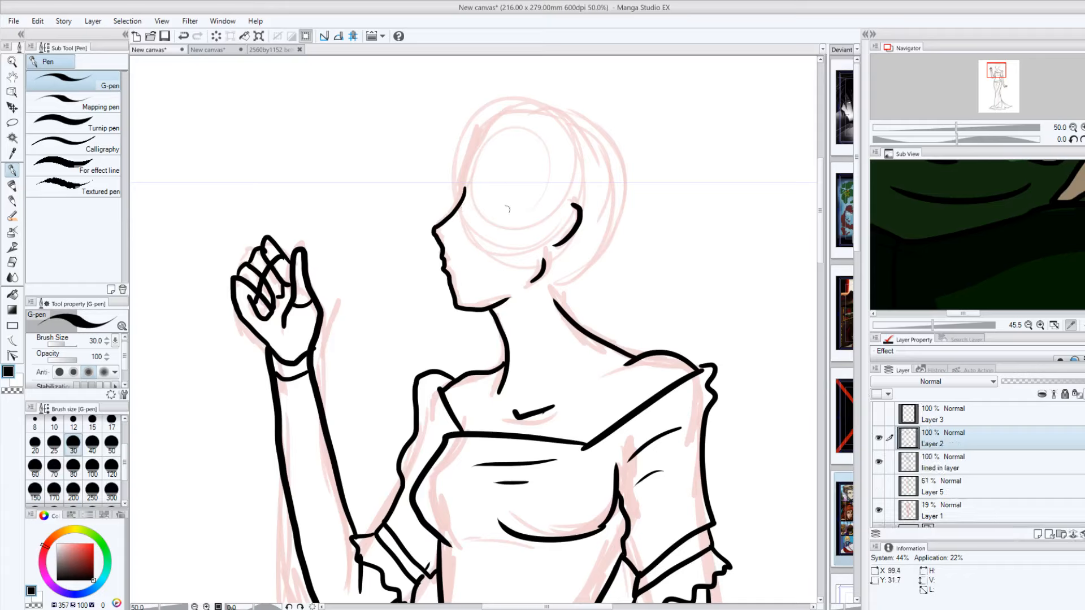
mouse_move(464, 191)
left_mouse_down()
mouse_move(492, 220)
mouse_move(464, 206)
mouse_move(478, 216)
left_mouse_up()
left_click_drag(442, 258, 467, 264)
mouse_move(504, 204)
left_mouse_down()
mouse_move(468, 184)
mouse_move(467, 165)
left_mouse_up()
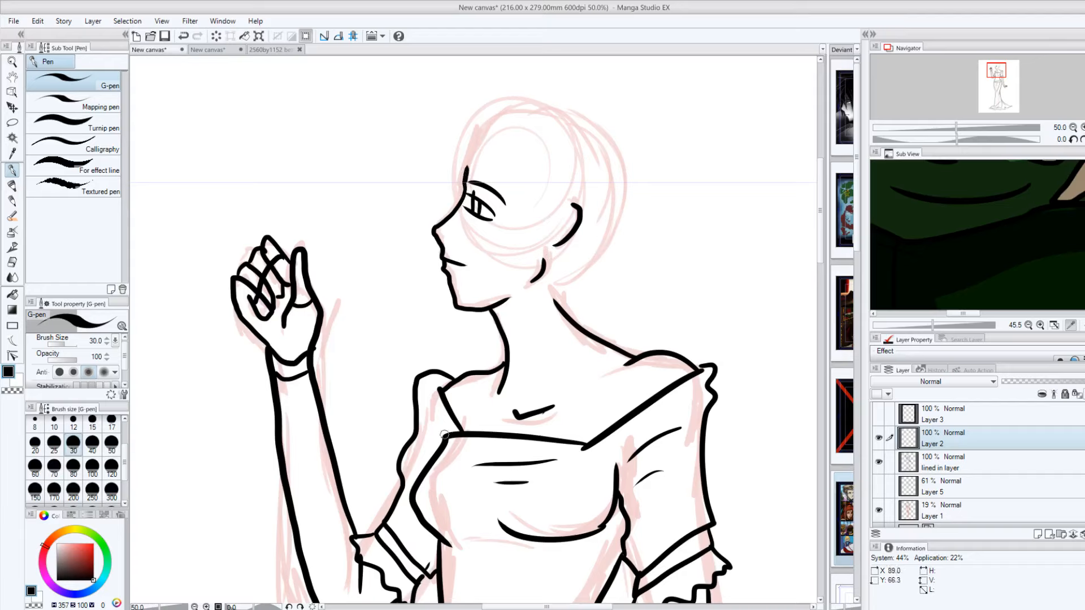
Step: Compare the face with and without Layer 2, leave Layer 2 hidden, and make lined in layer active
left_click(879, 438)
left_click(879, 439)
left_click(880, 439)
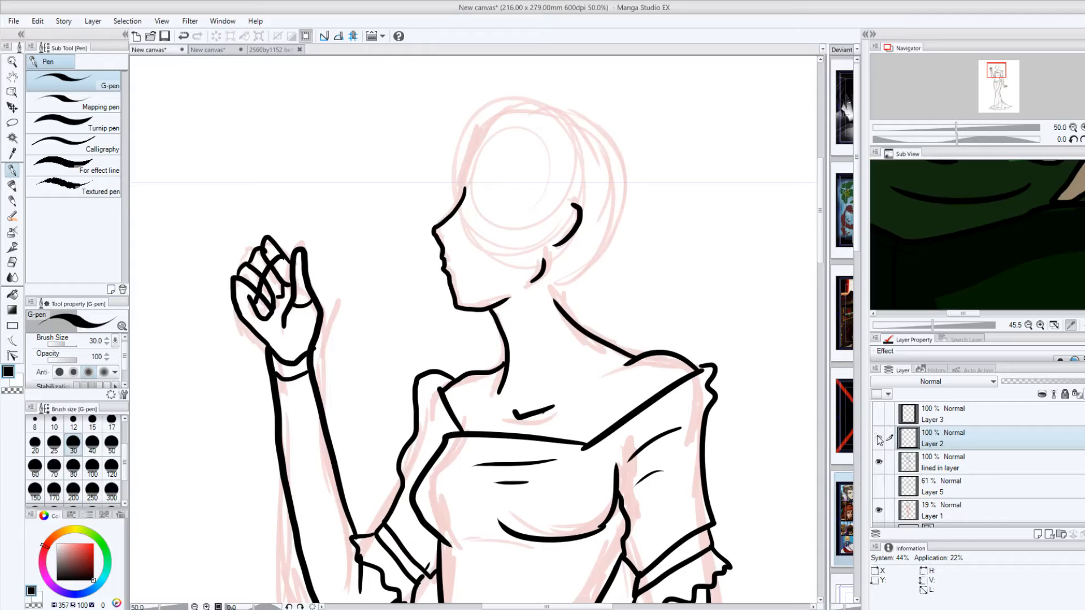
left_click(879, 439)
left_click(880, 438)
left_click(879, 438)
left_click(899, 466)
left_click(880, 439)
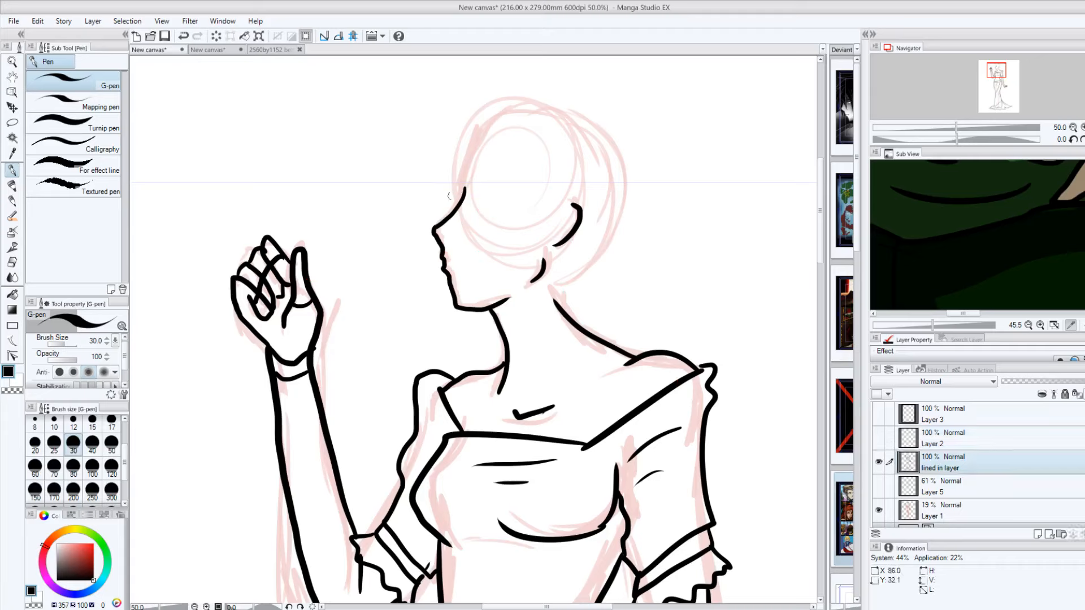
Step: Ink the eye, eyebrow, mouth and forehead directly on lined in layer
mouse_move(490, 215)
left_mouse_down()
mouse_move(469, 205)
mouse_move(464, 215)
mouse_move(477, 218)
left_mouse_up()
left_click_drag(442, 260, 463, 265)
mouse_move(493, 207)
left_mouse_down()
mouse_move(468, 198)
mouse_move(467, 141)
left_mouse_up()
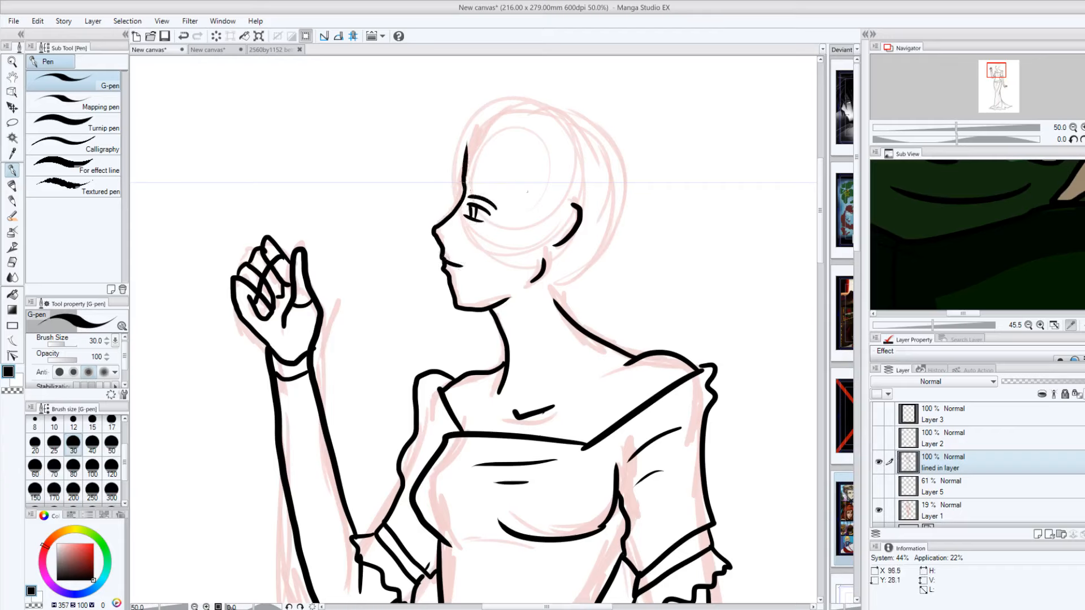
Step: Try inking the back of the neck and a stroke across the throat on lined in layer, erasing part of them
left_click_drag(556, 298, 585, 255)
mouse_move(567, 319)
left_mouse_down()
mouse_move(508, 335)
mouse_move(549, 331)
mouse_move(563, 312)
mouse_move(569, 326)
mouse_move(499, 349)
left_mouse_up()
left_click(12, 262)
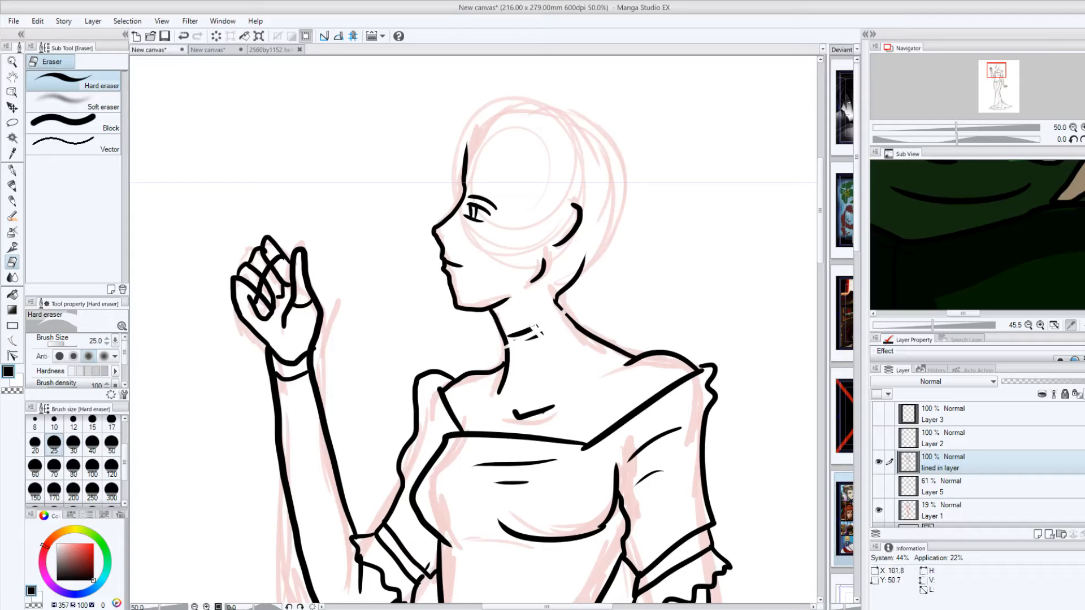
left_click(184, 36)
left_click(184, 36)
left_click_drag(508, 298, 532, 334)
left_click(183, 37)
left_click(184, 37)
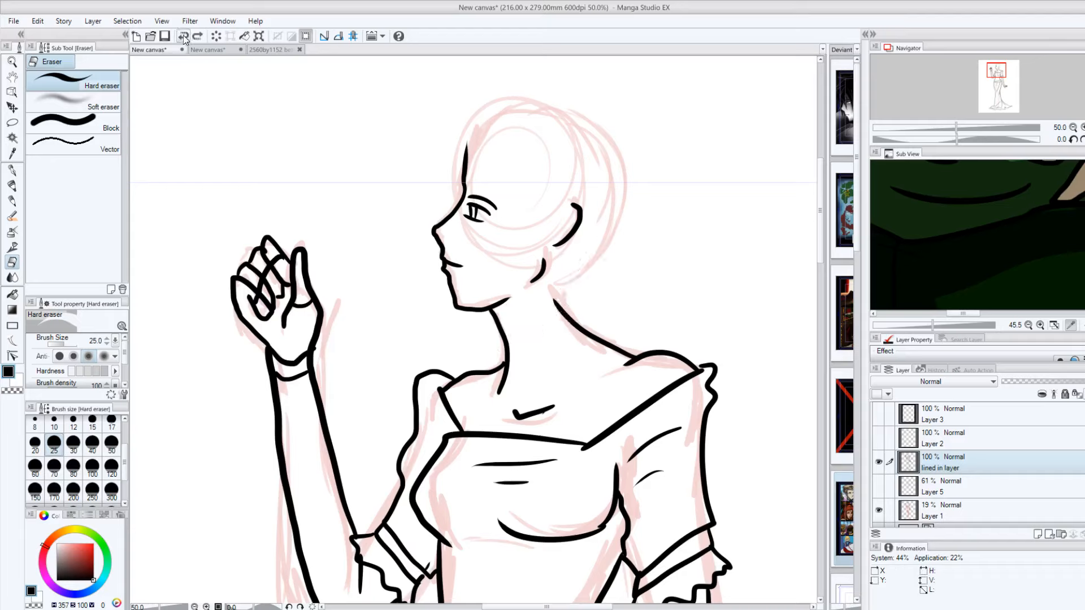
Step: Undo the eye, eyebrow, mouth and forehead strokes inked on lined in layer
left_click(184, 36)
left_click(184, 36)
left_click(184, 37)
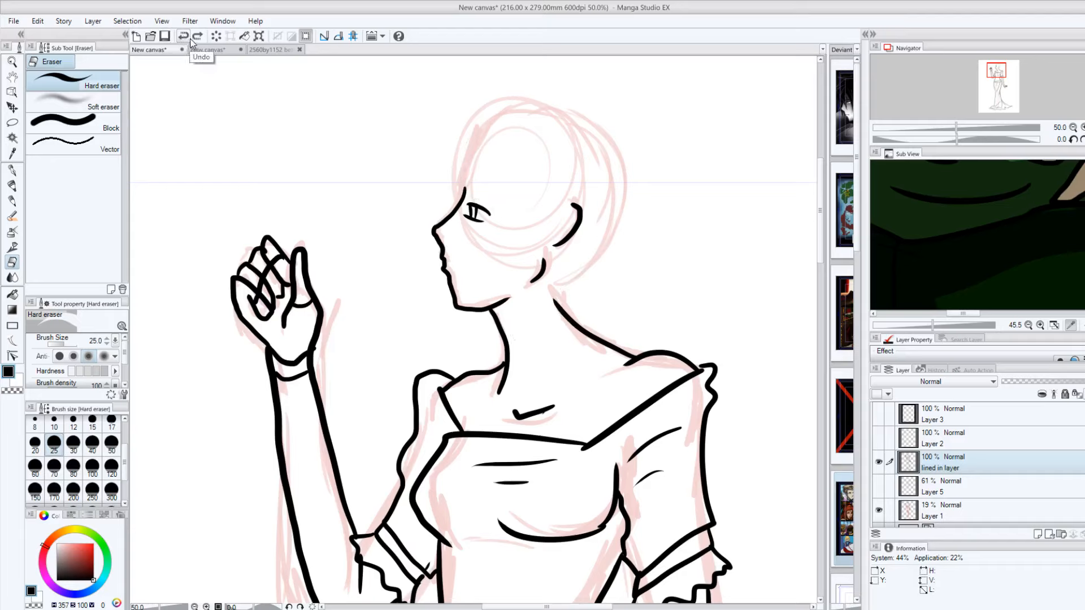
left_click(184, 37)
left_click(184, 36)
left_click(183, 36)
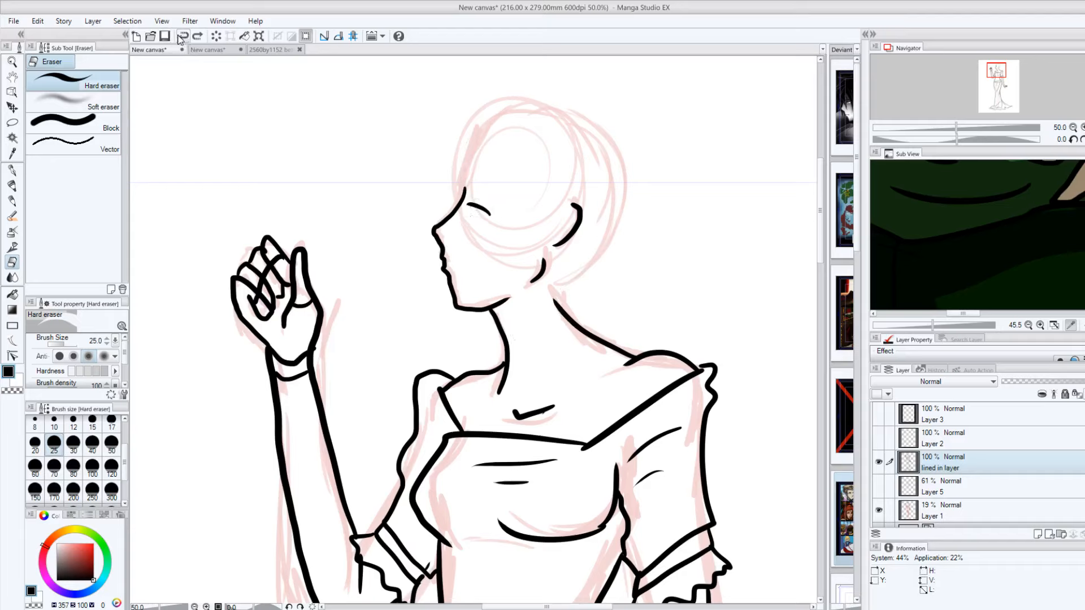
left_click(184, 37)
Step: Make Layer 2 with the facial features visible and rename it face
left_click(879, 438)
left_click(880, 439)
left_click(879, 439)
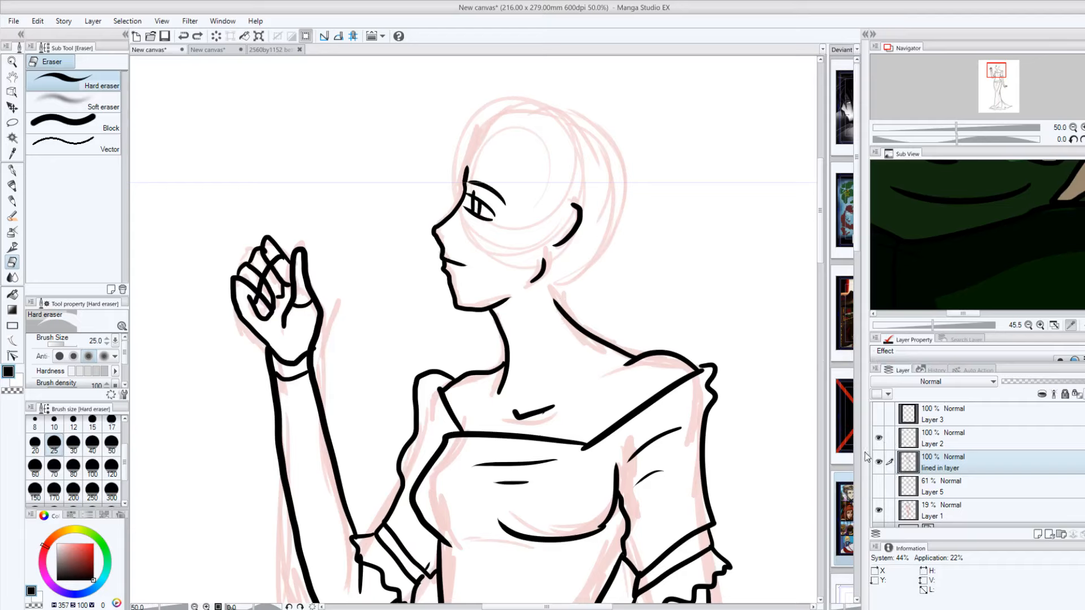
left_click(920, 442)
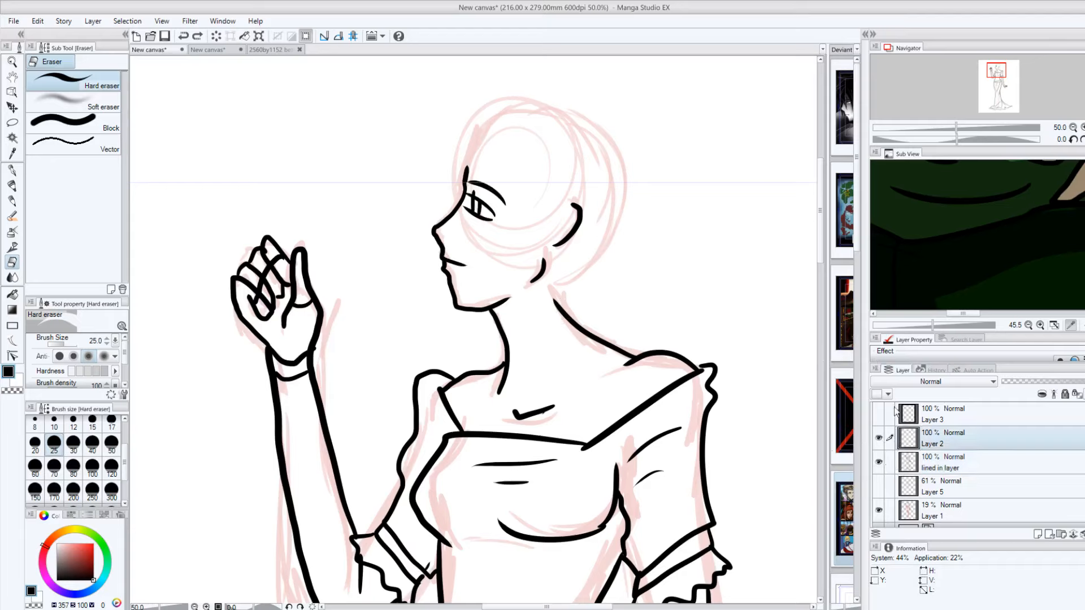
double_click(932, 444)
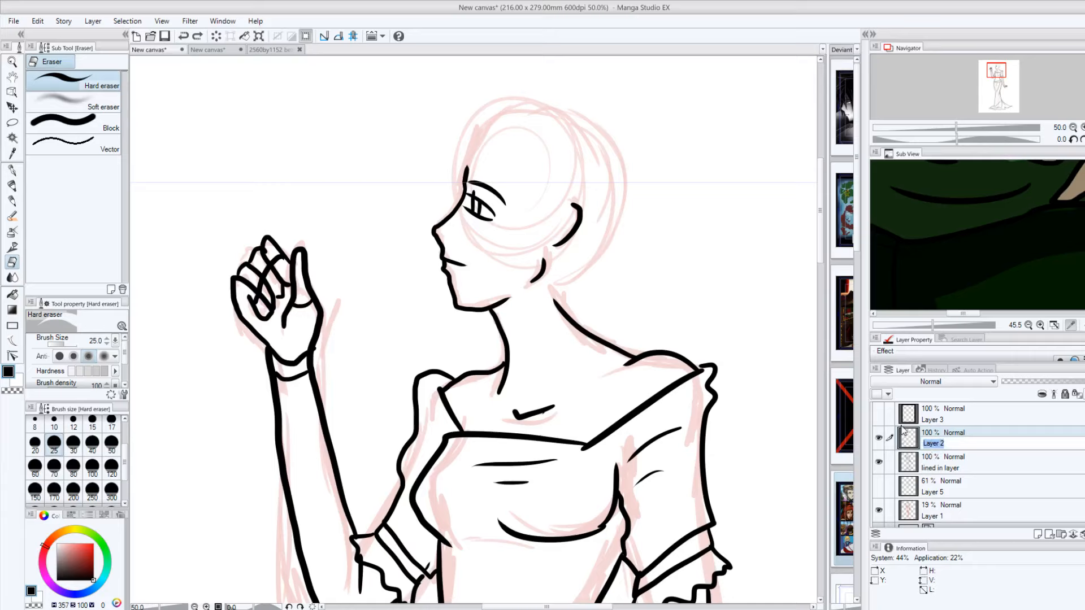
type("face")
key("Return")
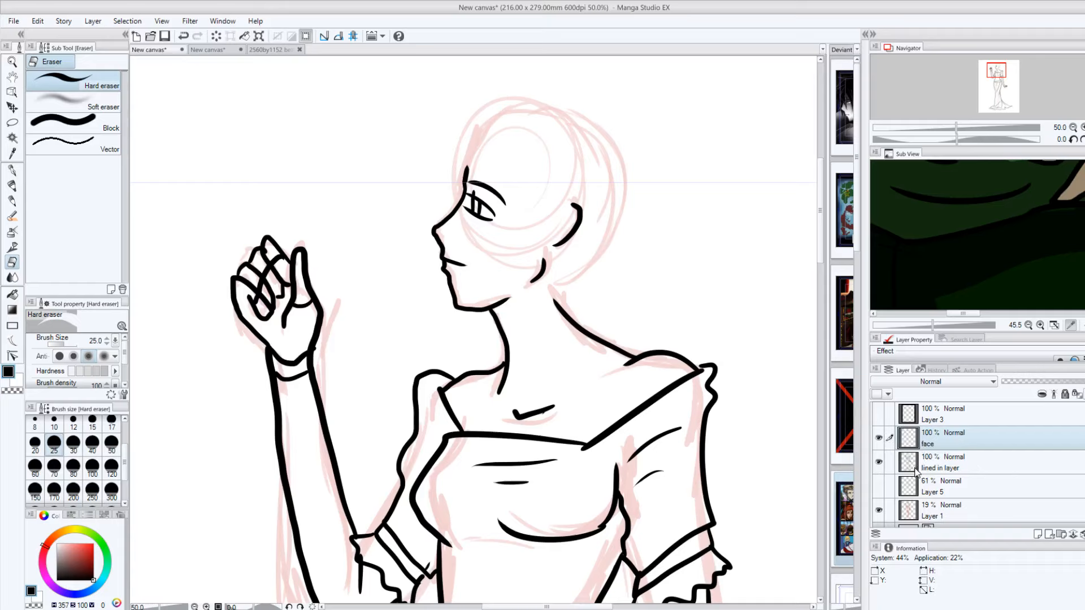
Step: Examine what each layer holds by toggling Layer 1, lined in layer and face, leaving all three visible
left_click(910, 513)
left_click(879, 511)
left_click(879, 511)
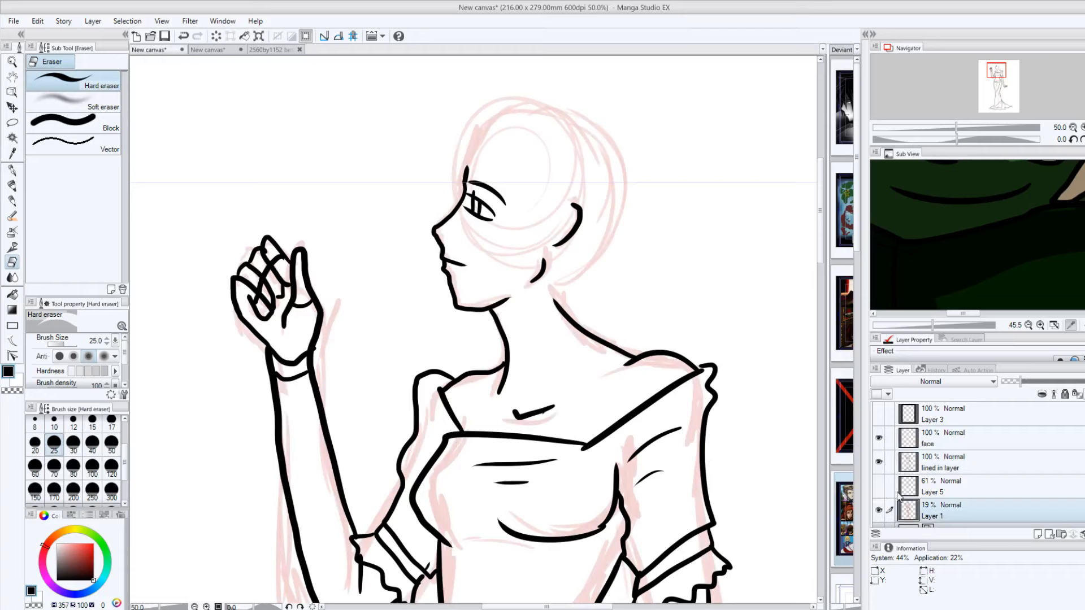
left_click(879, 510)
left_click(879, 511)
left_click(879, 462)
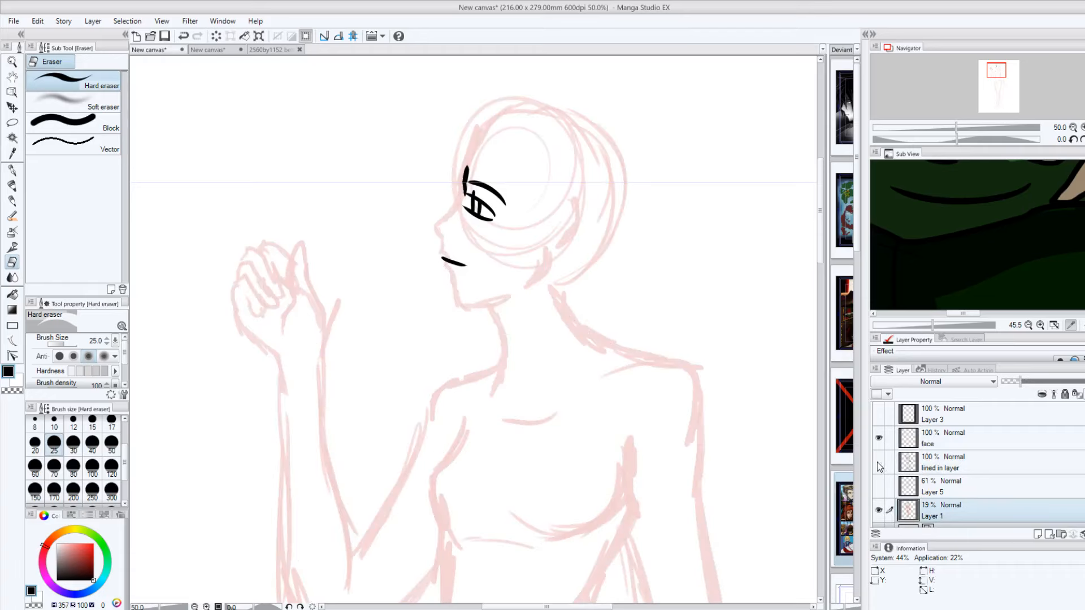
left_click(879, 462)
left_click(878, 438)
left_click(877, 439)
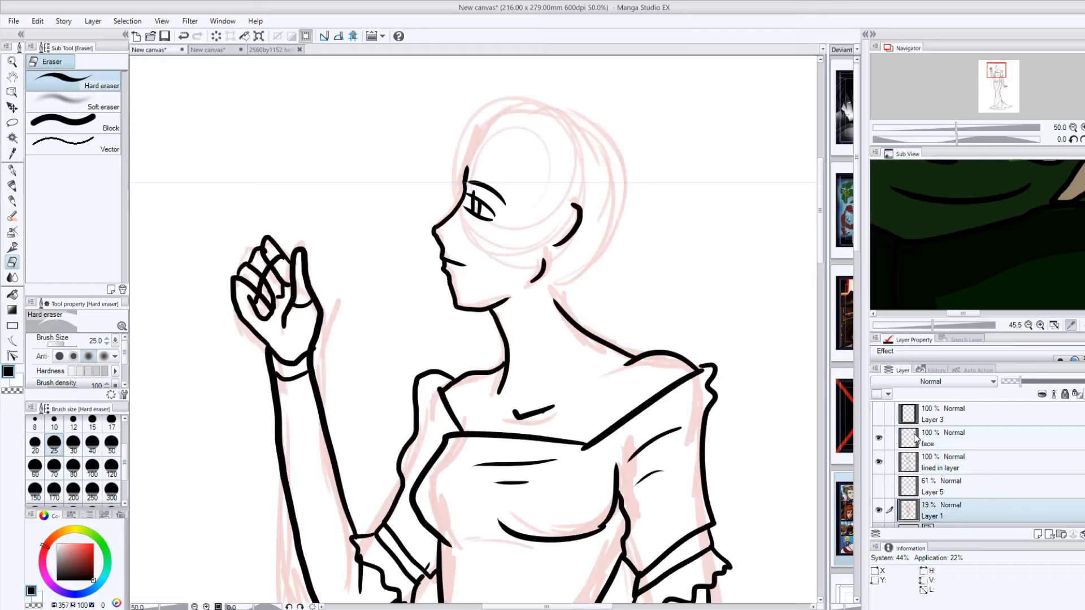
Step: Add a new raster layer above face and ink the front hair strands and forehead hair outline on it with the G-pen
left_click(917, 439)
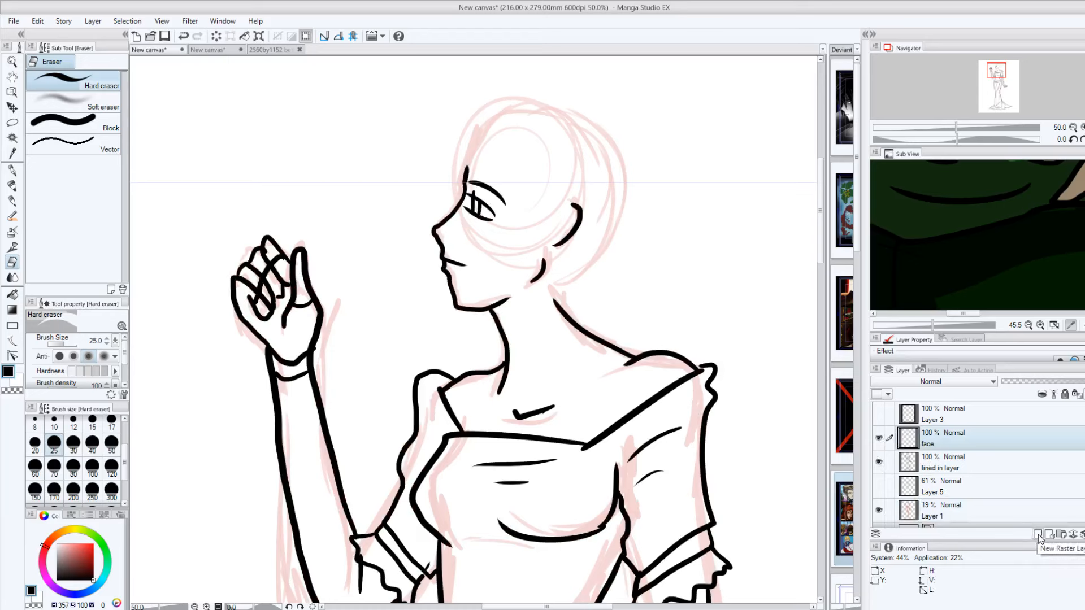
left_click(1038, 535)
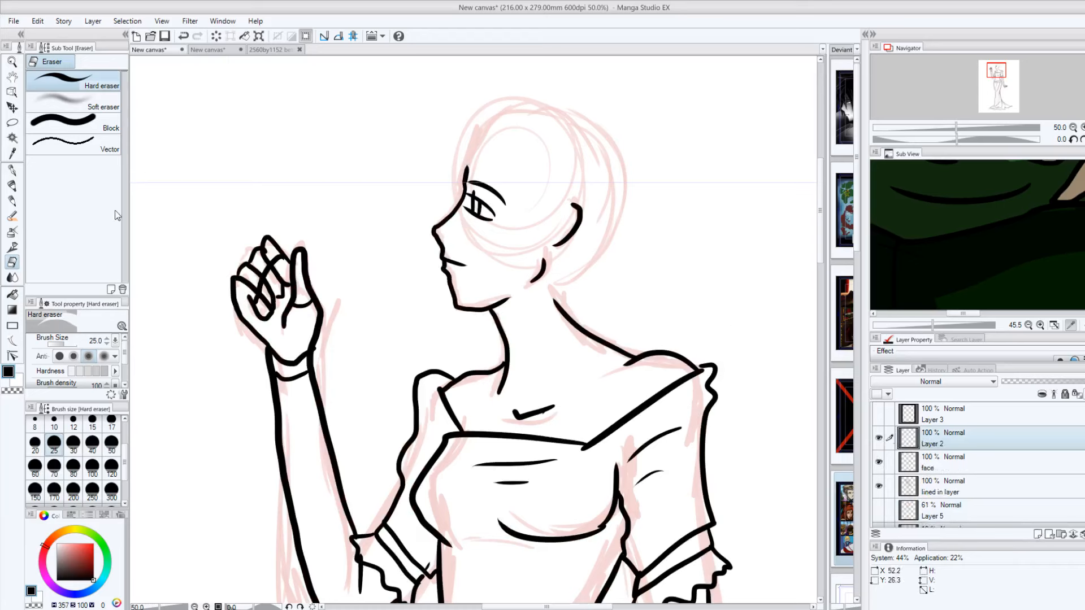
left_click(12, 185)
left_click(12, 170)
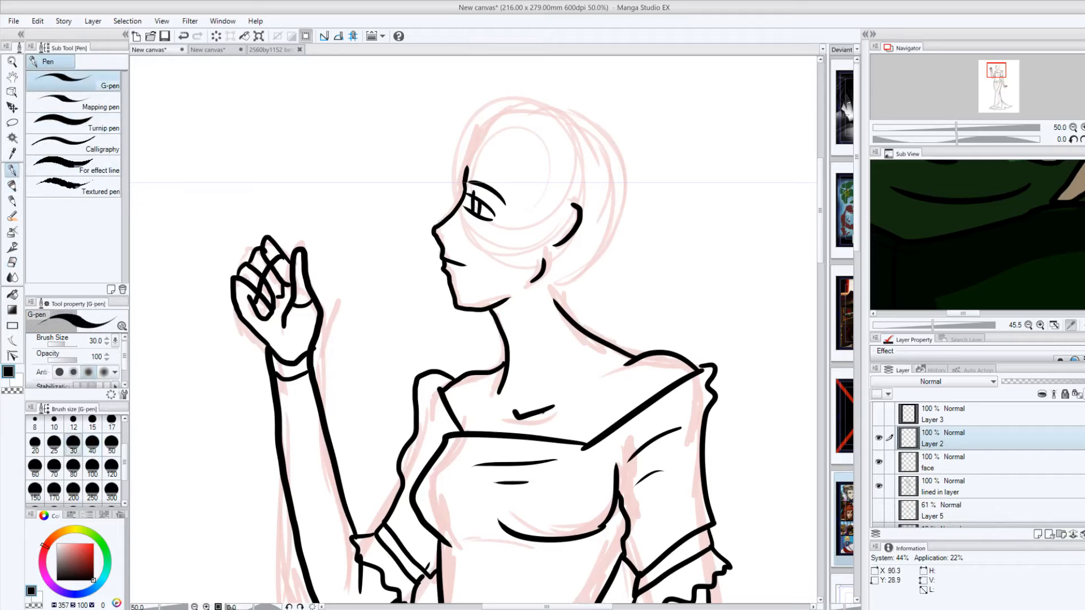
left_click_drag(514, 168, 495, 274)
mouse_move(547, 181)
left_mouse_down()
mouse_move(503, 268)
mouse_move(561, 158)
left_mouse_up()
left_click_drag(541, 237, 548, 265)
mouse_move(549, 265)
left_mouse_down()
mouse_move(488, 151)
mouse_move(497, 165)
mouse_move(465, 170)
left_mouse_up()
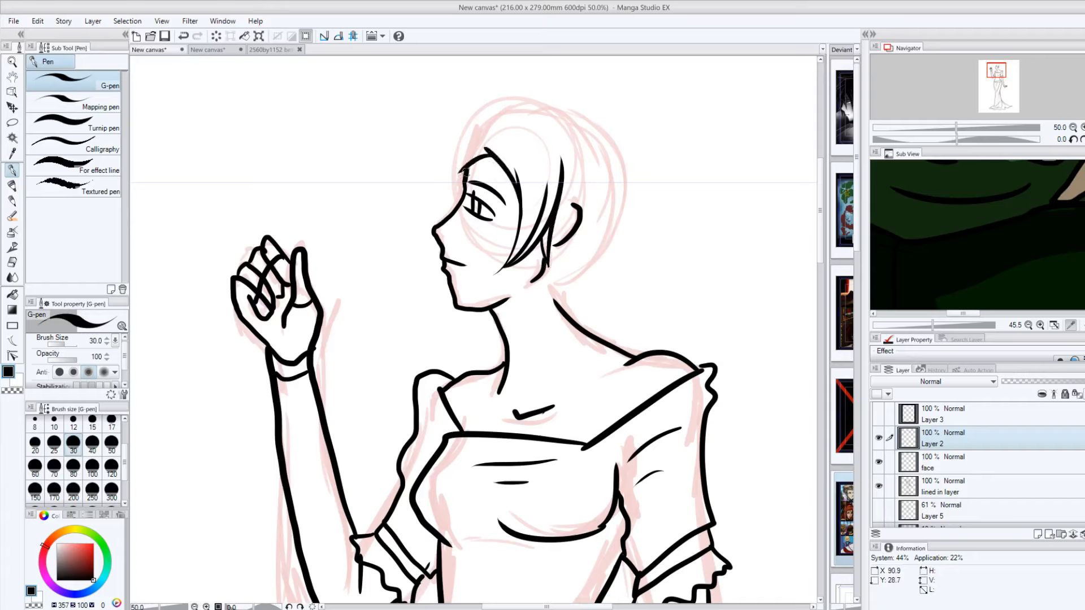
left_click_drag(479, 106, 443, 220)
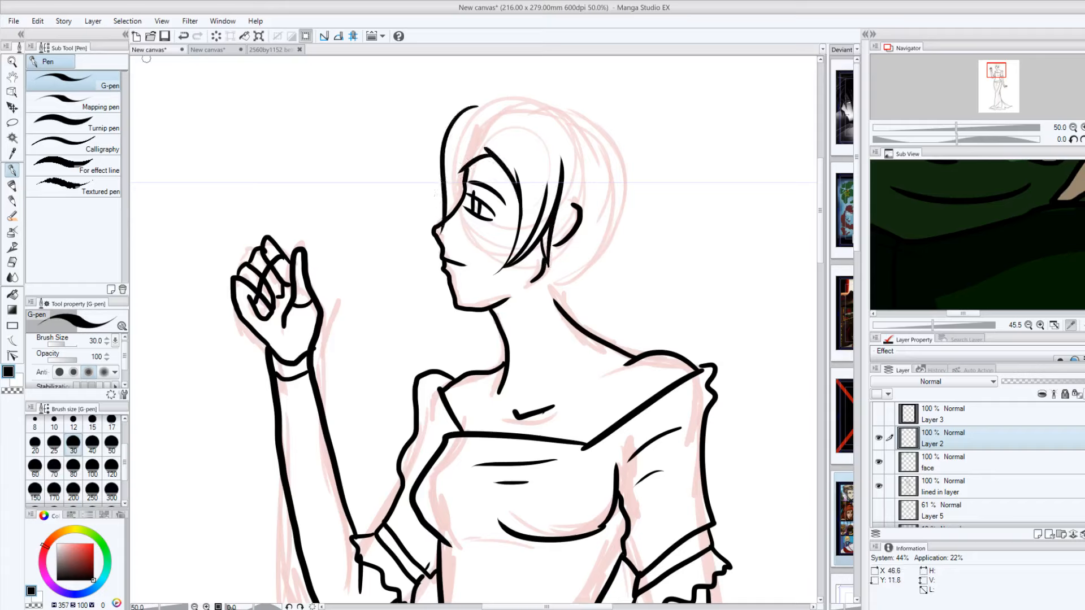
Step: Check the separated hair, face and body line work by toggling Layer 2, face and lined in layer, leaving them visible
left_click(12, 263)
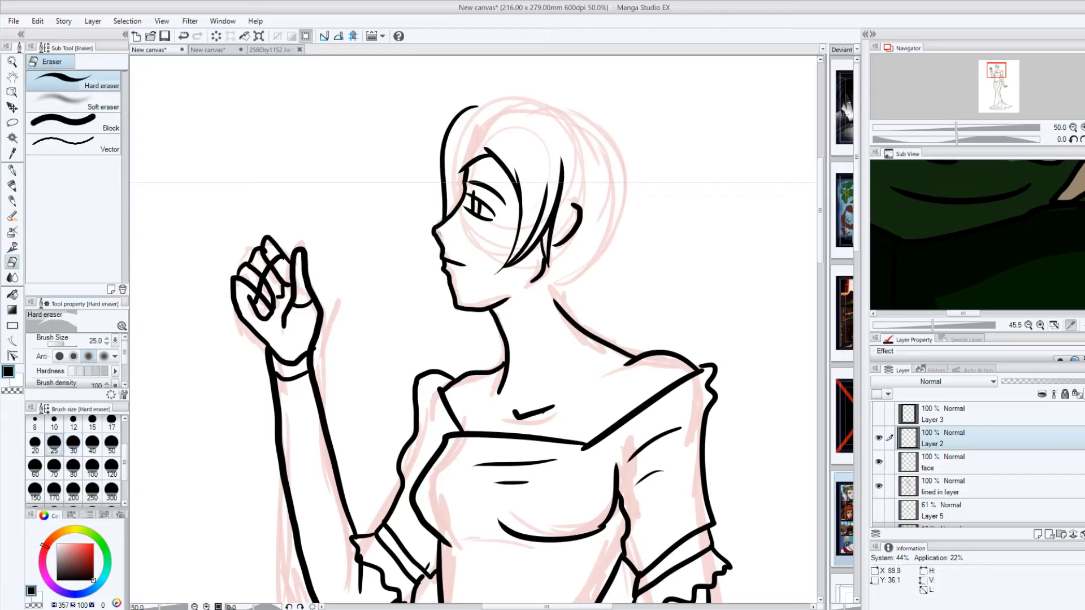
left_click(879, 437)
left_click(879, 437)
left_click(879, 462)
left_click(879, 464)
left_click(879, 485)
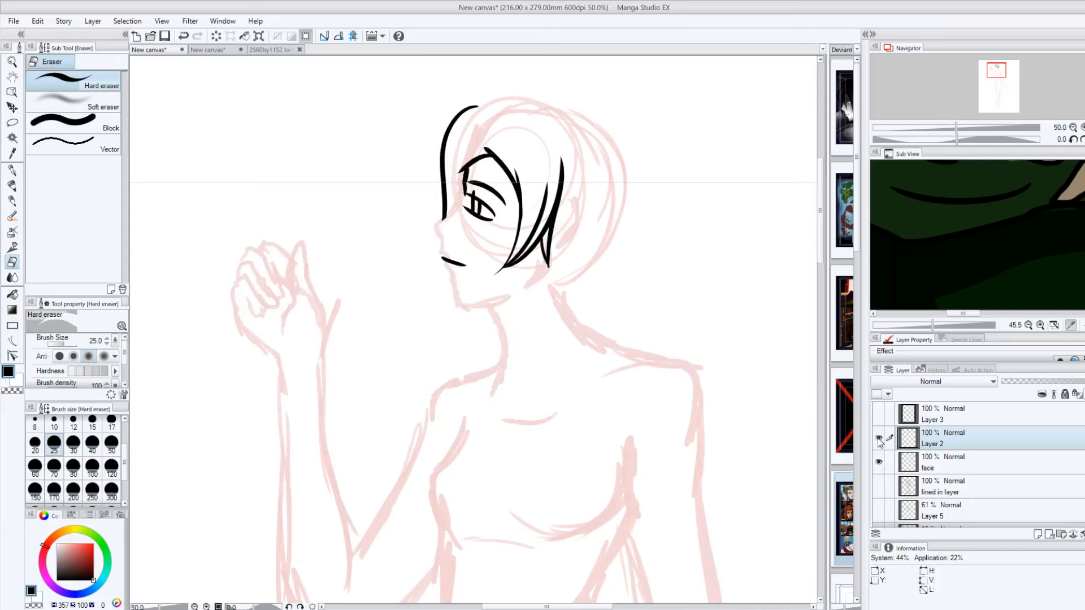
left_click(879, 440)
left_click(879, 439)
left_click(880, 490)
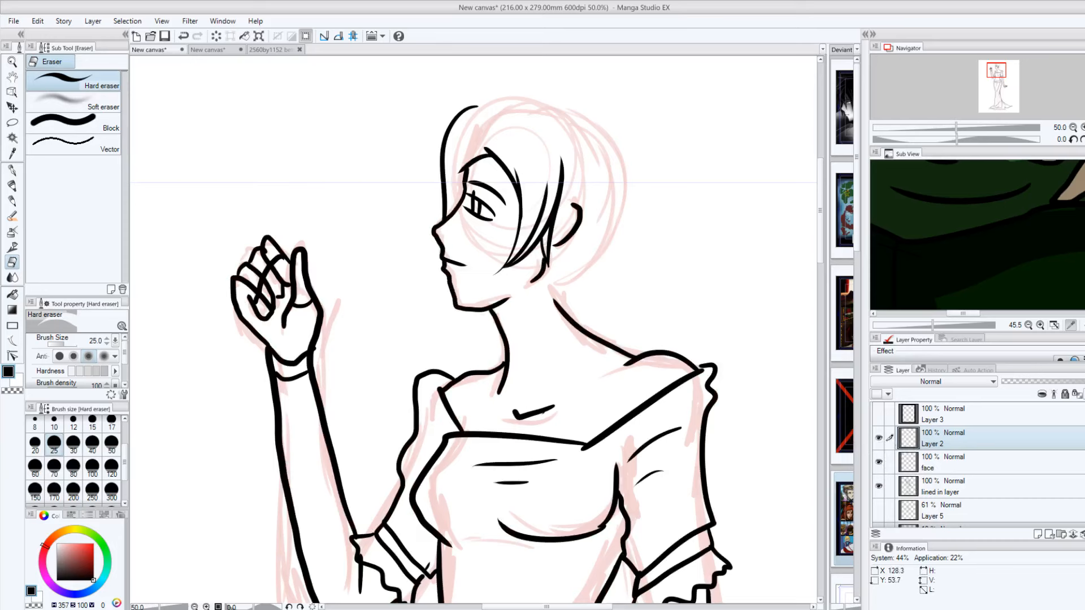
Step: Draw two long dark red strokes across the neck and shoulders on Layer 2 and move that layer below lined in layer
left_click(12, 170)
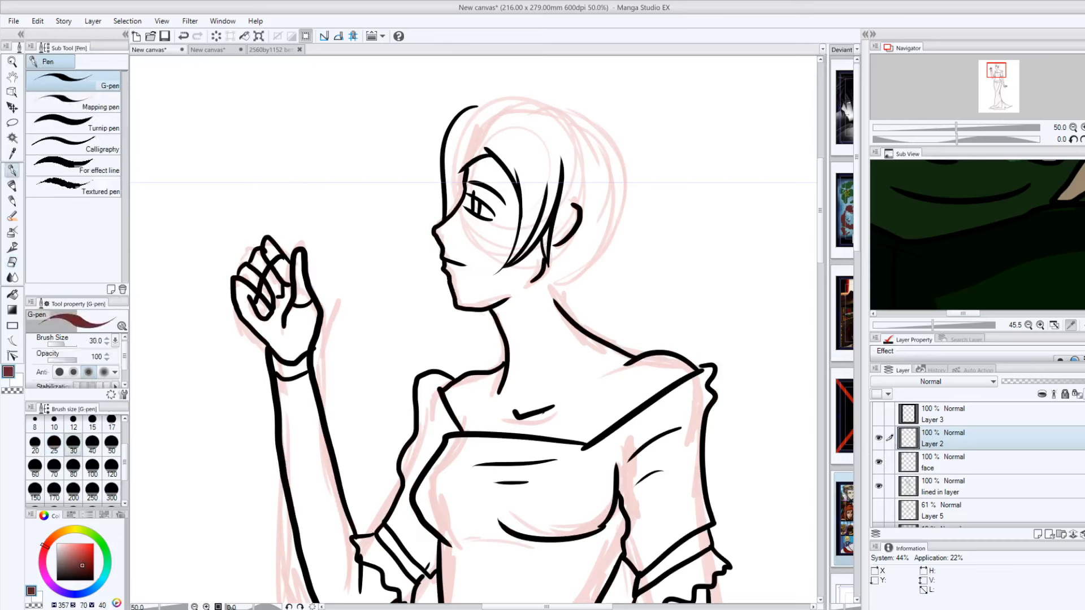
mouse_move(635, 287)
left_mouse_down()
mouse_move(465, 330)
mouse_move(355, 328)
left_mouse_up()
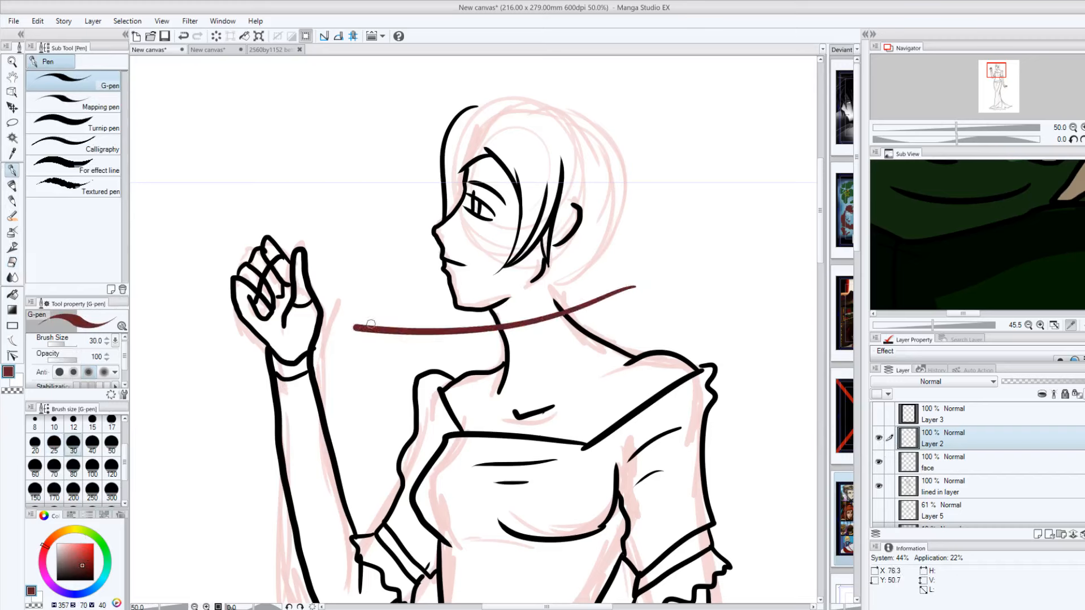
left_click_drag(669, 323, 405, 419)
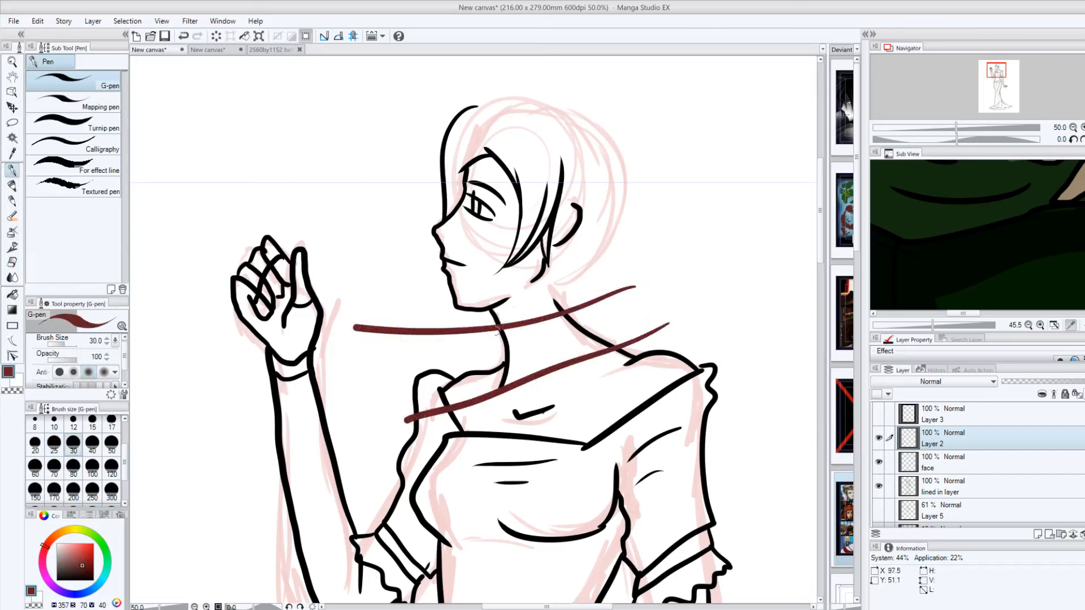
left_click_drag(161, 607, 168, 608)
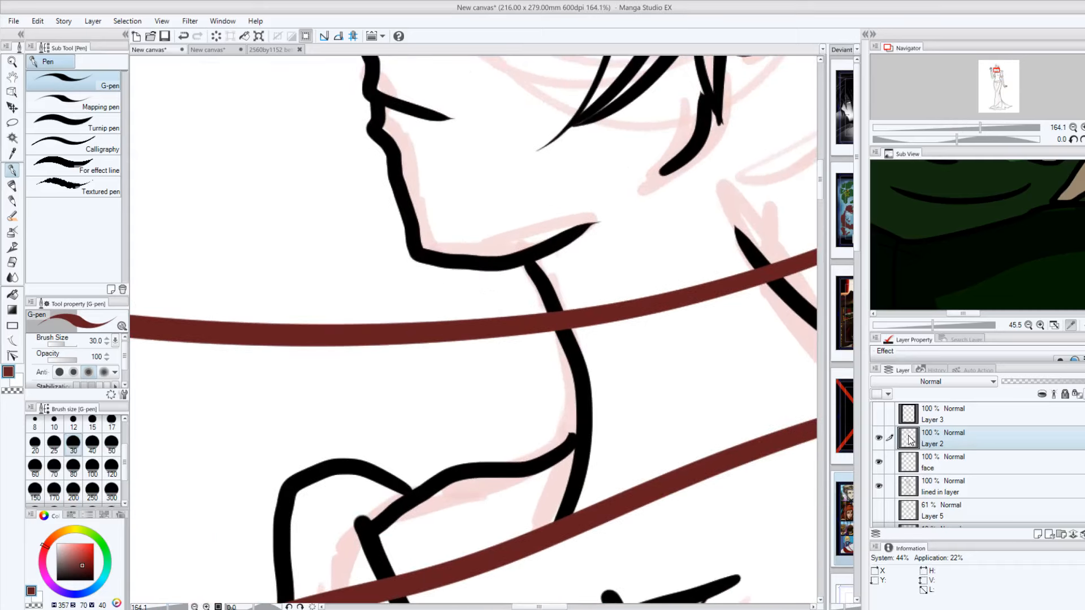
left_click_drag(909, 446, 899, 512)
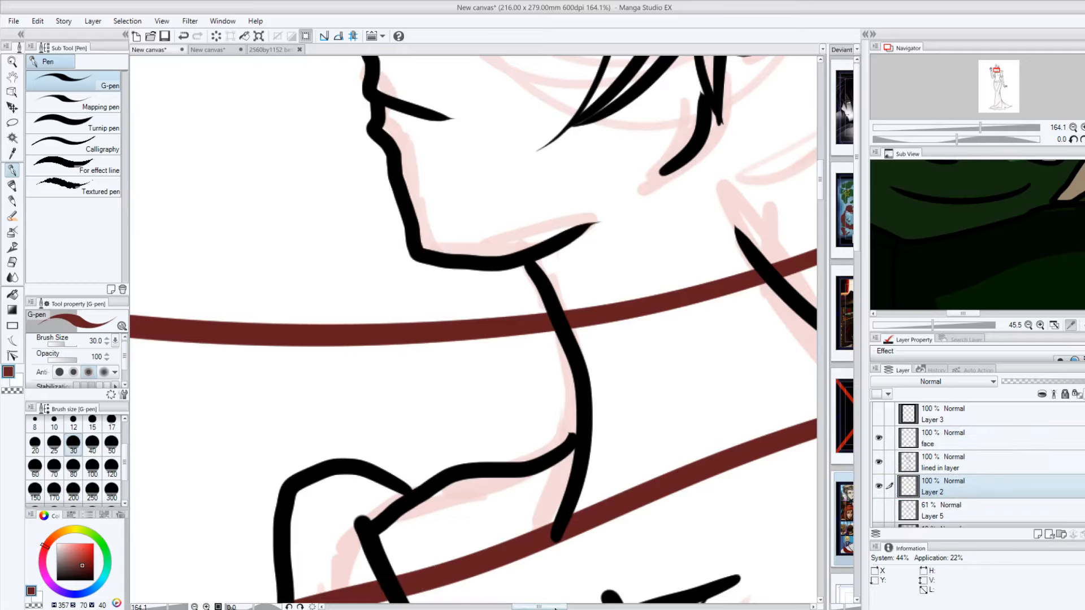
Step: Erase parts of the red strokes around the back of the neck and across the chest with the Hard eraser
left_click_drag(560, 608, 578, 608)
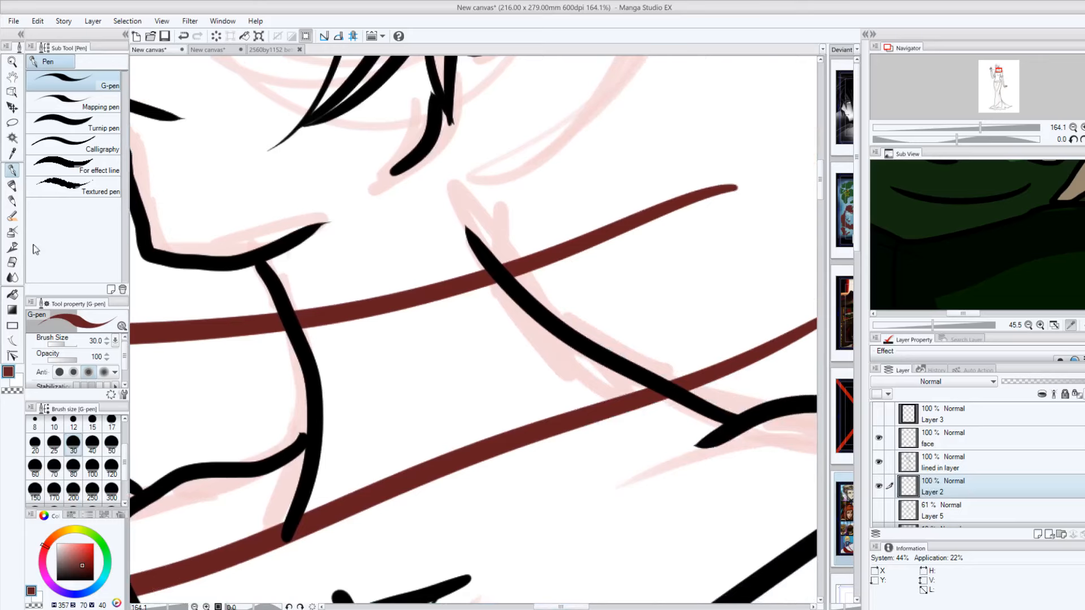
left_click(12, 262)
mouse_move(469, 285)
left_mouse_down()
mouse_move(537, 259)
mouse_move(465, 295)
left_mouse_up()
left_click_drag(621, 395, 655, 395)
left_click_drag(610, 402, 595, 424)
left_click_drag(667, 384, 694, 386)
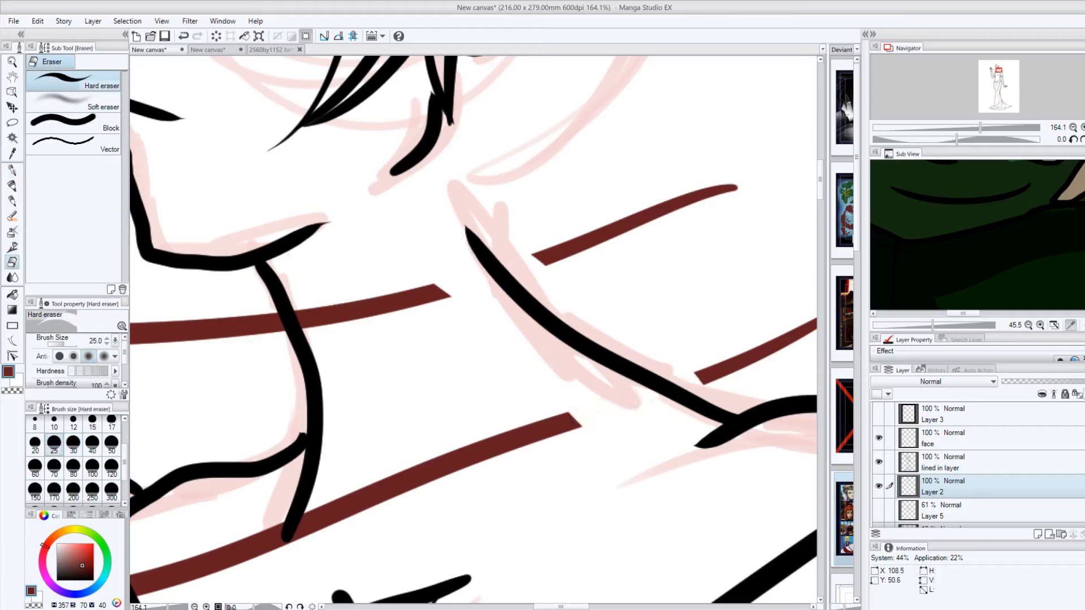
left_click_drag(573, 421, 557, 430)
left_click_drag(509, 442, 489, 452)
mouse_move(441, 471)
left_mouse_down()
mouse_move(339, 509)
mouse_move(306, 537)
left_mouse_up()
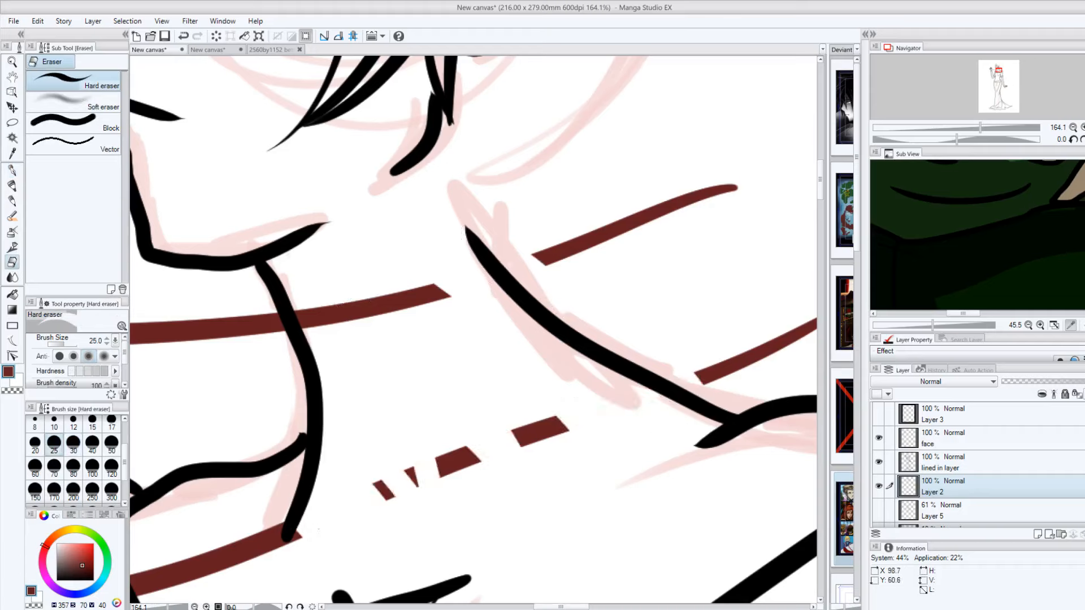
Step: Move Layer 2 back above lined in layer and erase the red strokes where they cross the throat line
left_click_drag(919, 493, 914, 452)
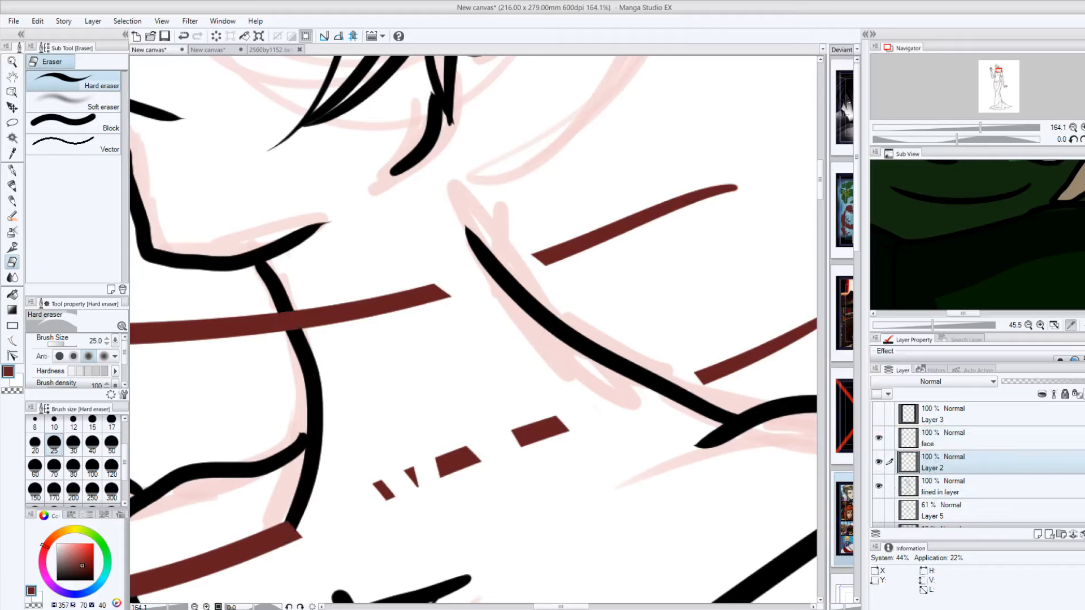
left_click_drag(572, 607, 553, 607)
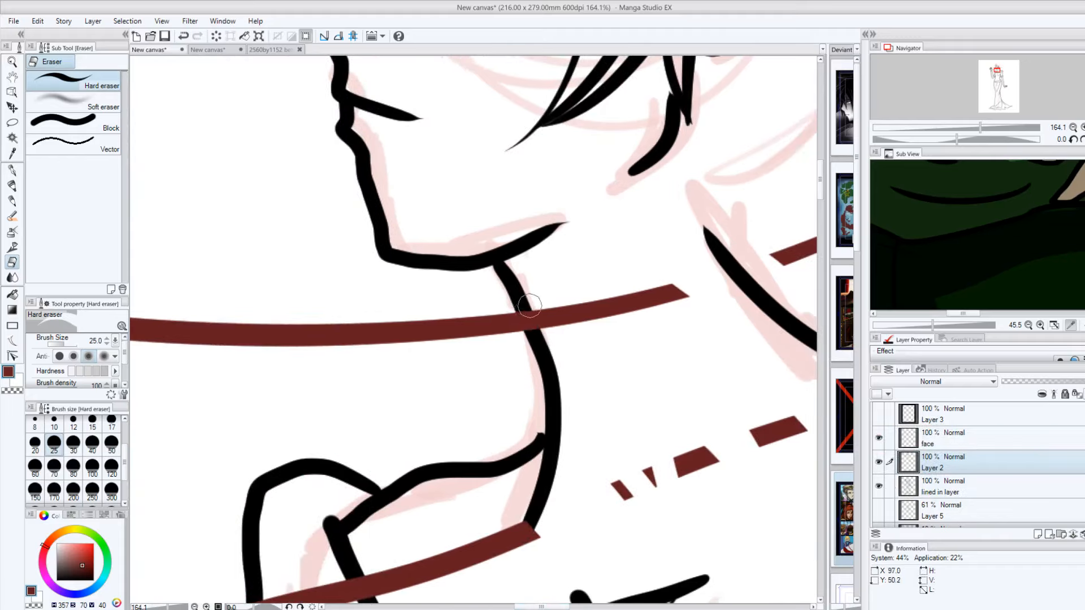
left_click_drag(530, 310, 528, 329)
left_click_drag(520, 522, 536, 541)
Step: Toggle Layer 2 and delete it, check the head line work with face active, and undo the deletion
left_click(880, 462)
left_click(880, 463)
left_click(1083, 534)
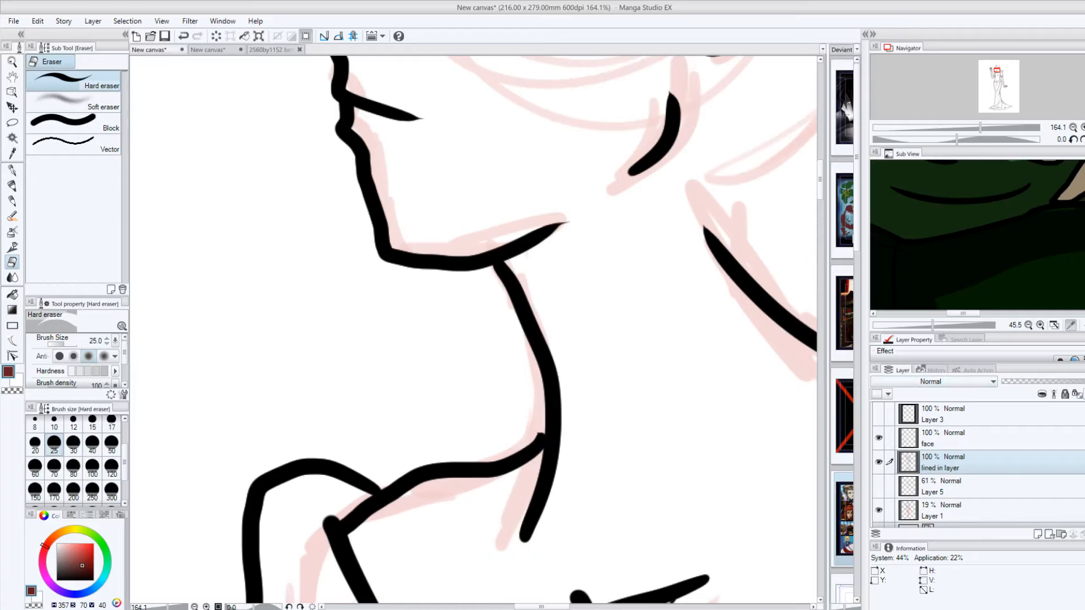
left_click(939, 440)
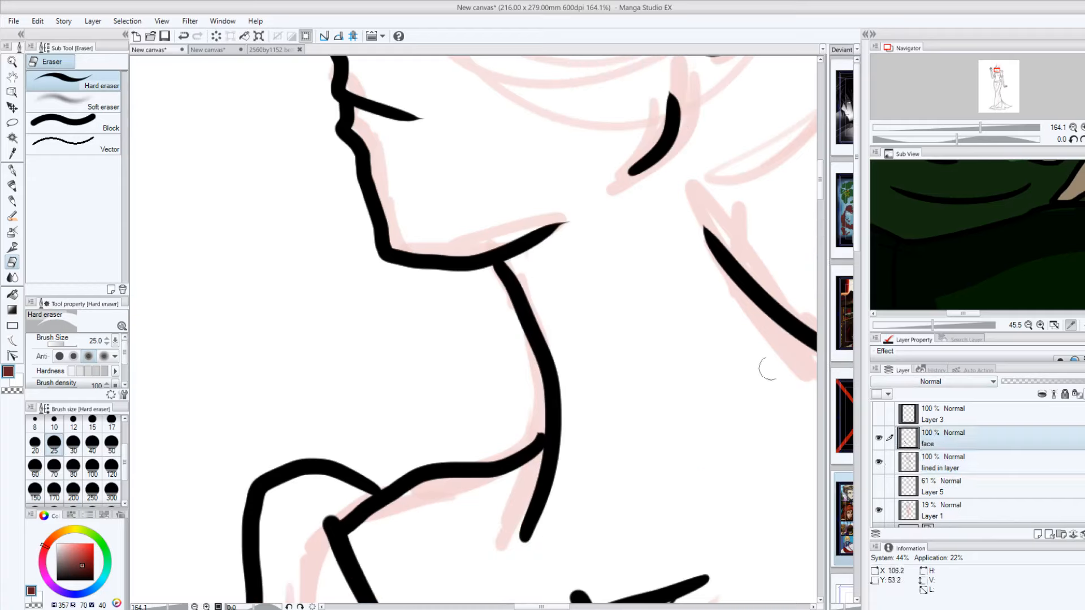
scroll(818, 171, "up", 3)
scroll(818, 171, "up", 5)
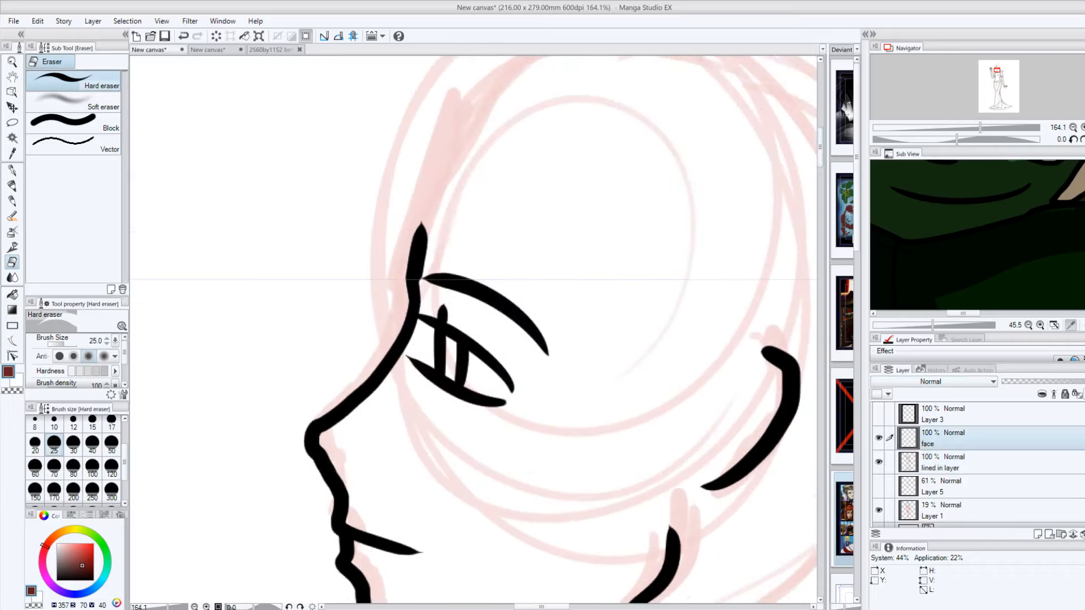
left_click(183, 36)
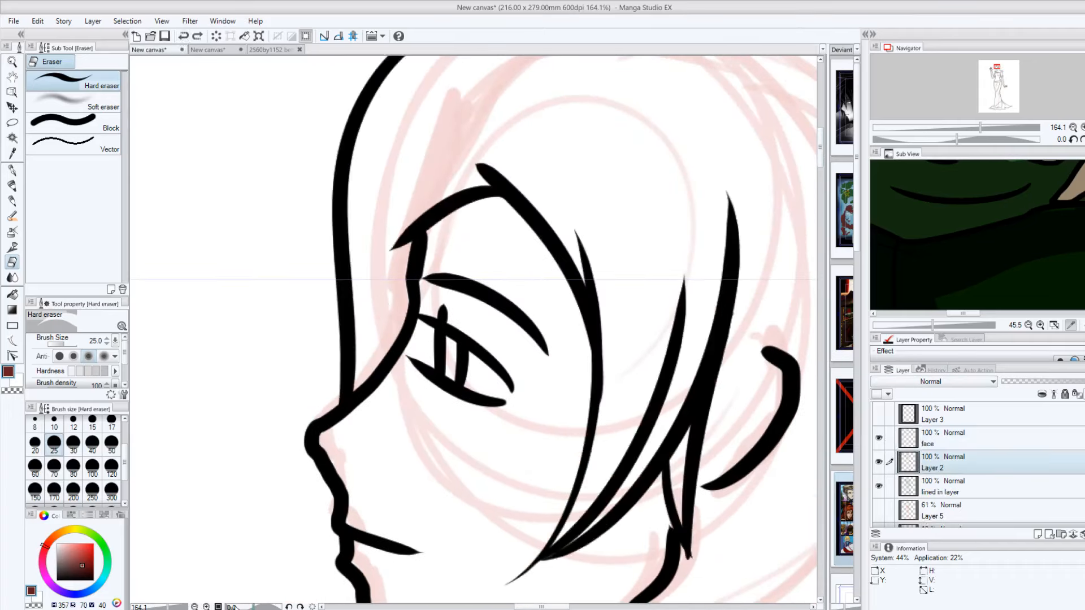
Step: Undo the red strokes, their erasures and the reordering of Layer 2, keeping the inked hair
left_click_drag(187, 607, 160, 607)
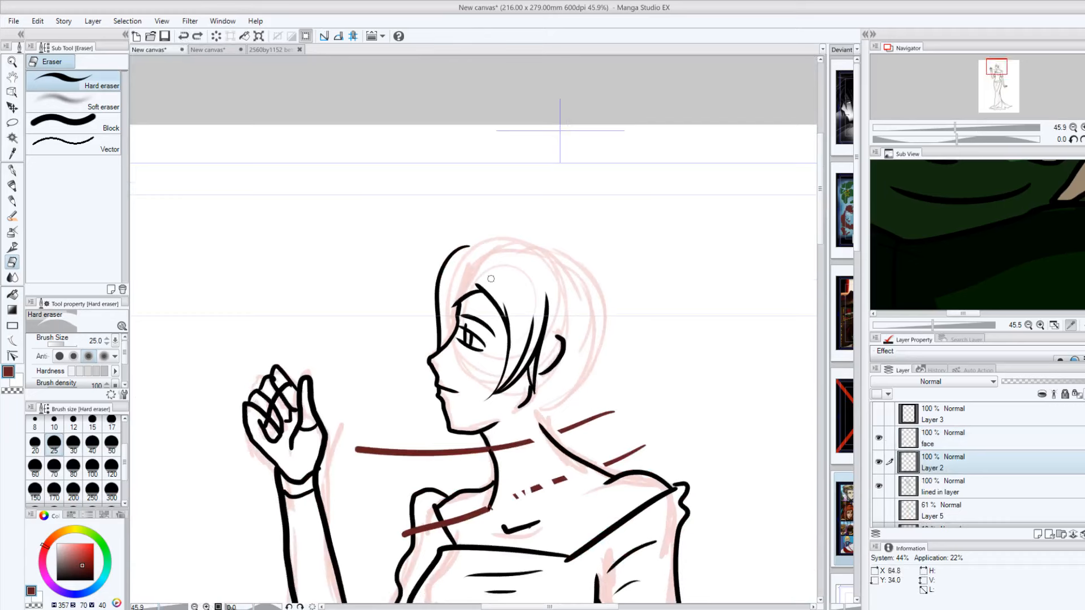
left_click(183, 37)
left_click(183, 37)
left_click(183, 37)
left_click(183, 38)
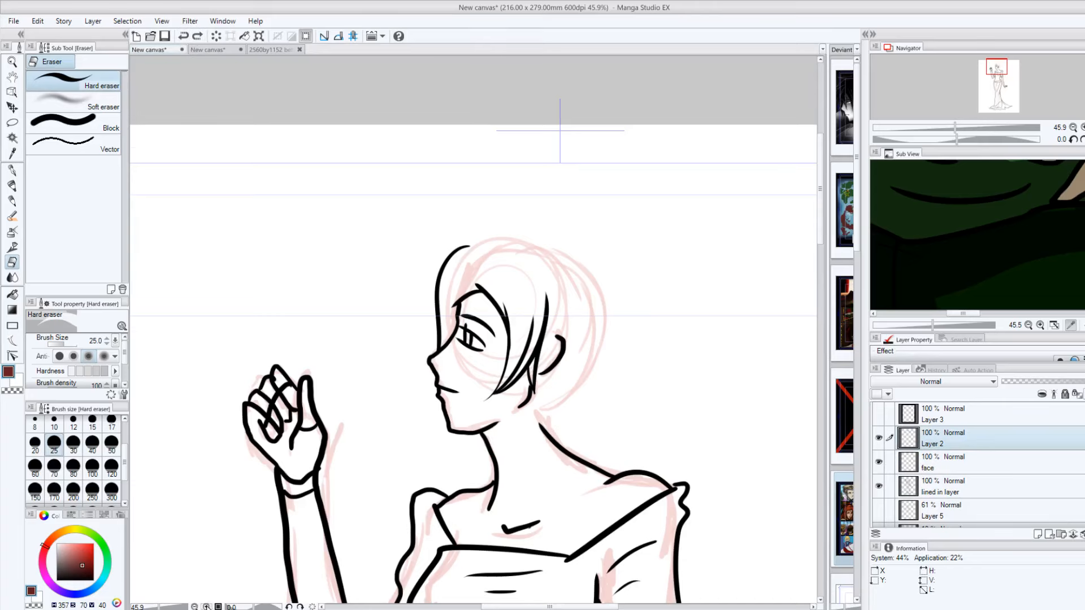
left_click(207, 607)
left_click(206, 606)
left_click(197, 37)
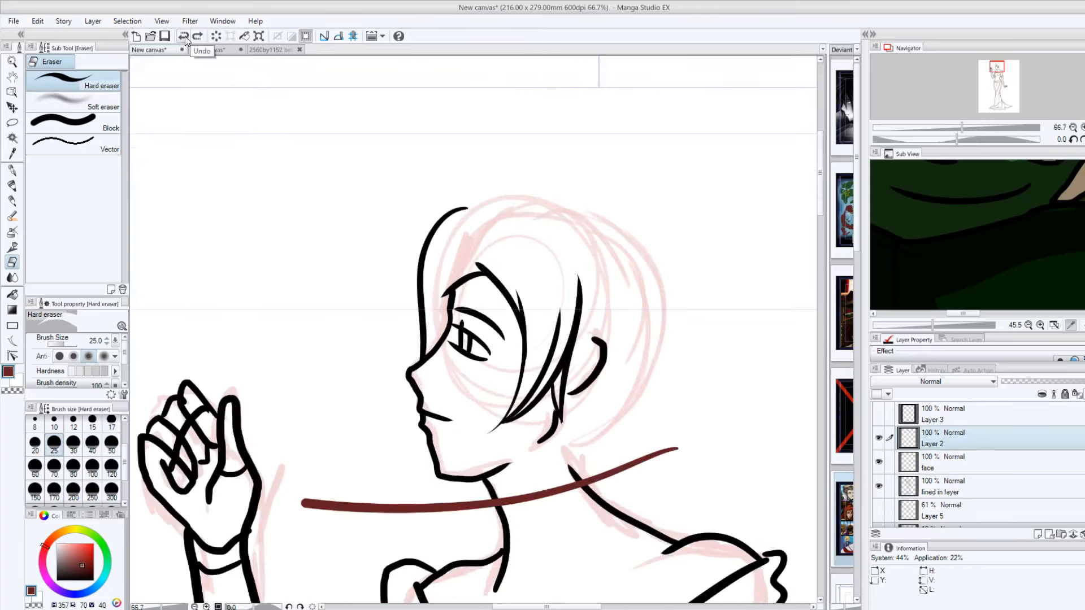
left_click(183, 37)
Step: Toggle the visibility of Layer 2 to check the inked hair strokes and rename the layer "hair"
left_click(206, 607)
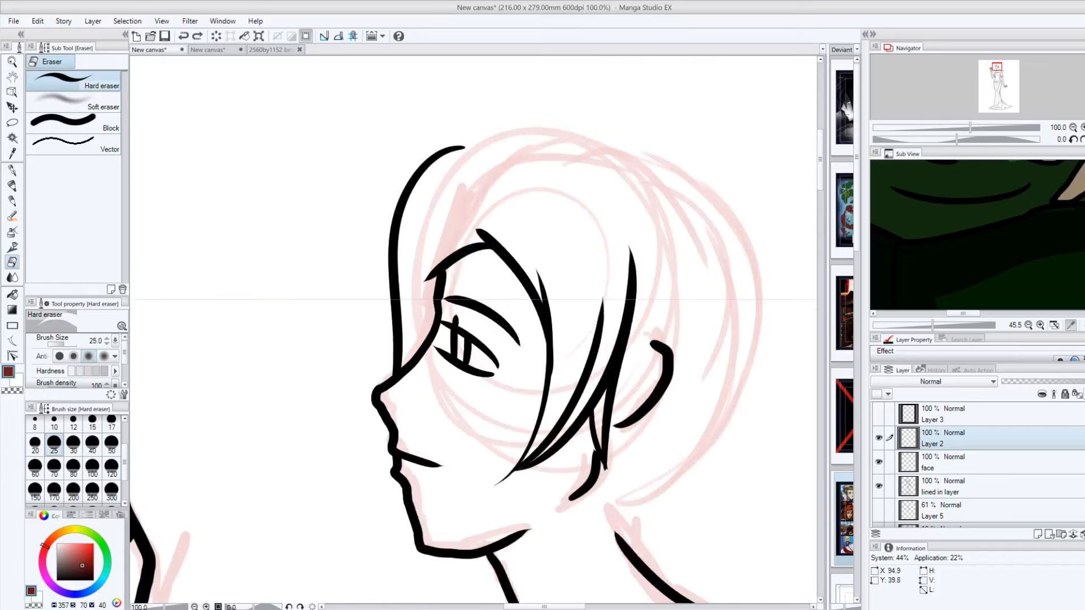
left_click(880, 438)
left_click(880, 439)
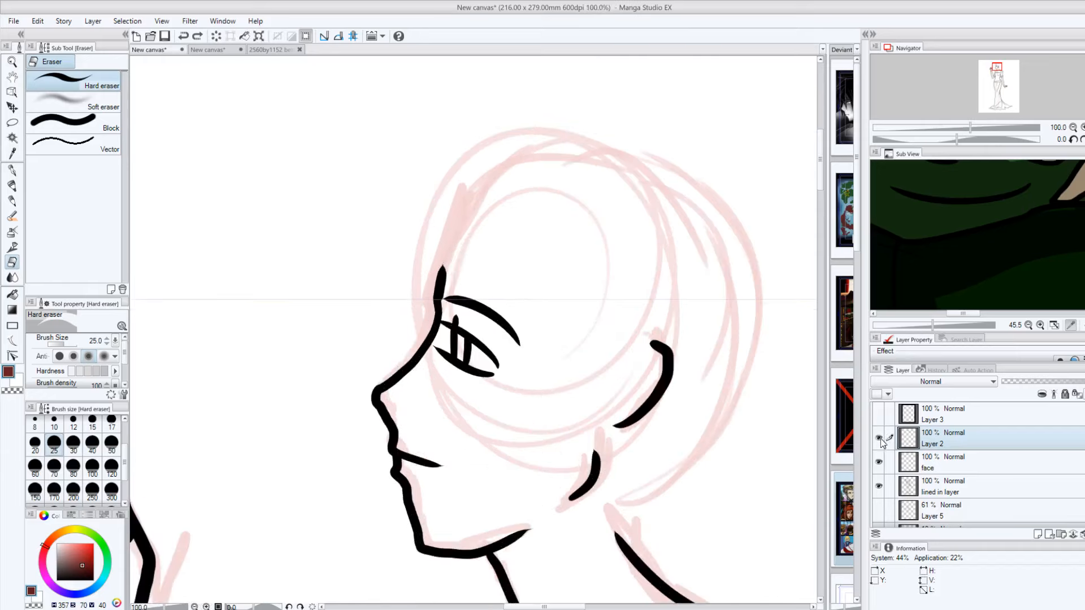
double_click(936, 443)
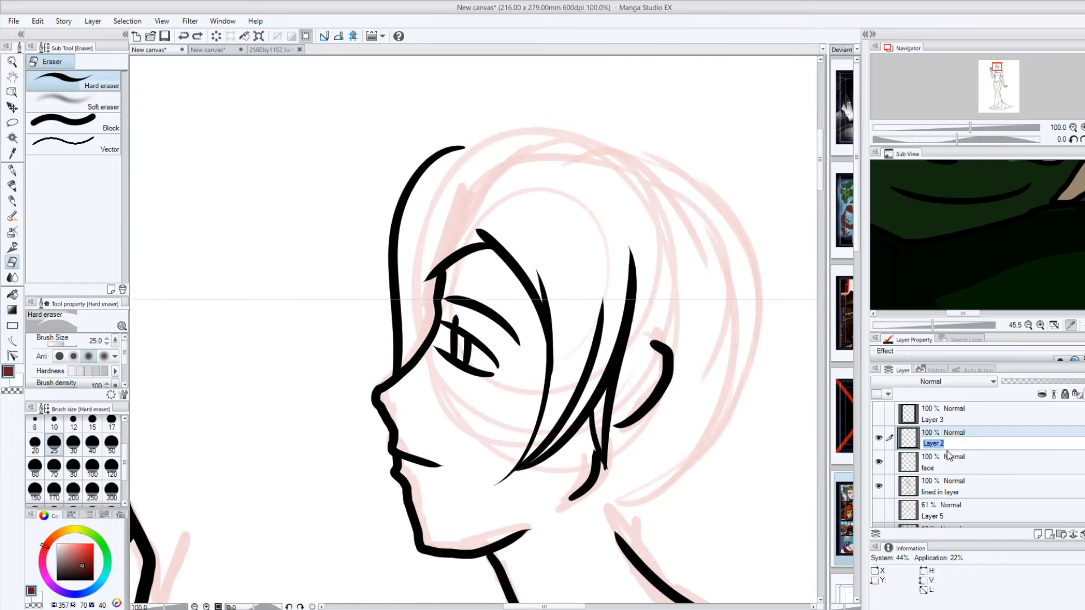
type("hair")
key("Return")
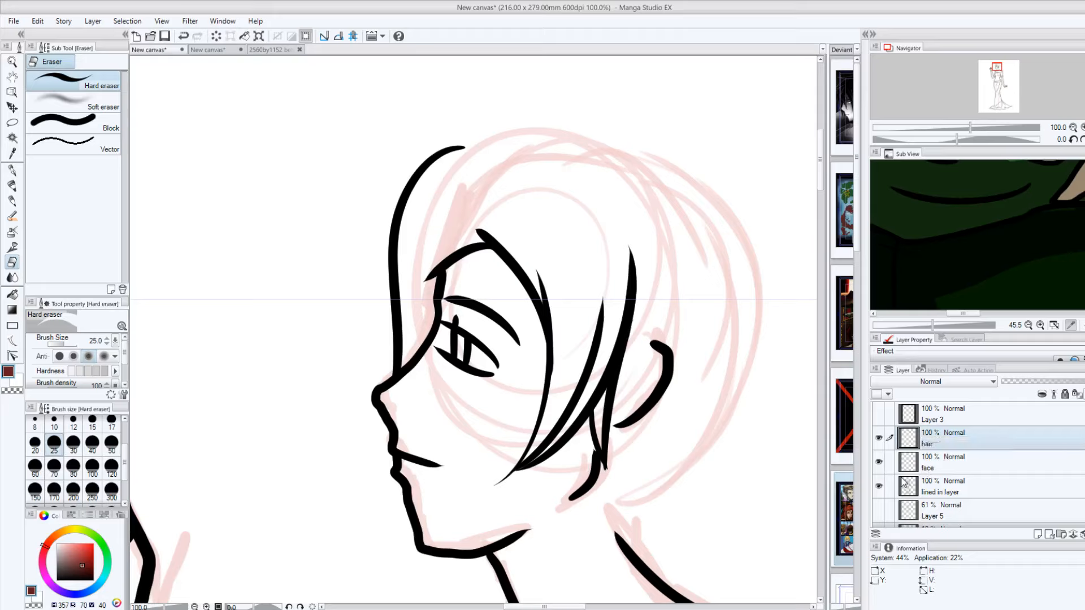
Step: Switch to the G-pen in black and ink a hair strand sweeping up from the front of the ear
left_click(12, 169)
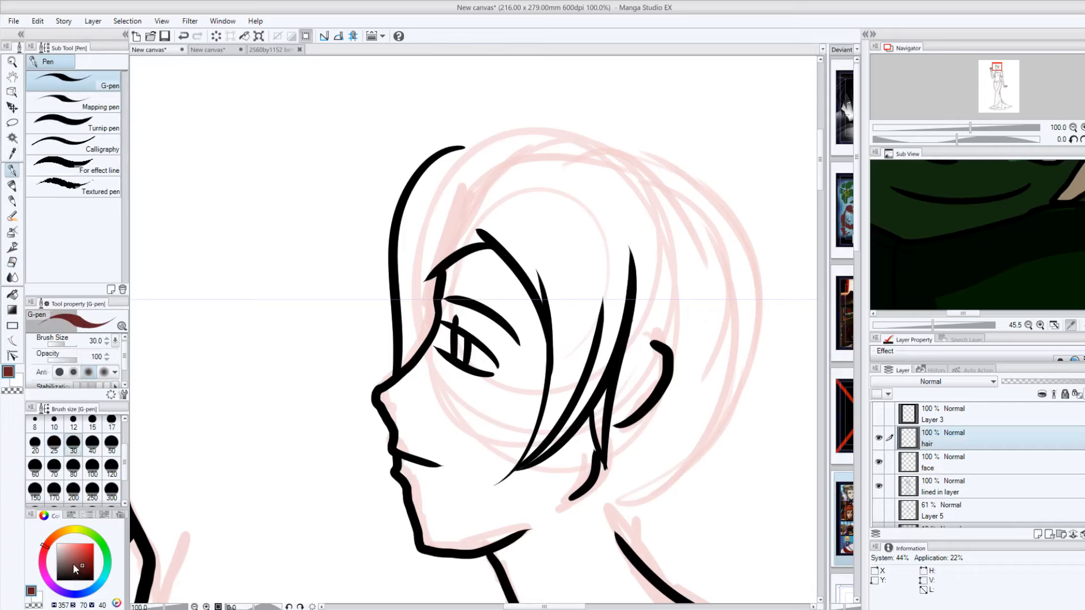
left_click_drag(74, 566, 124, 592)
left_click_drag(540, 607, 554, 607)
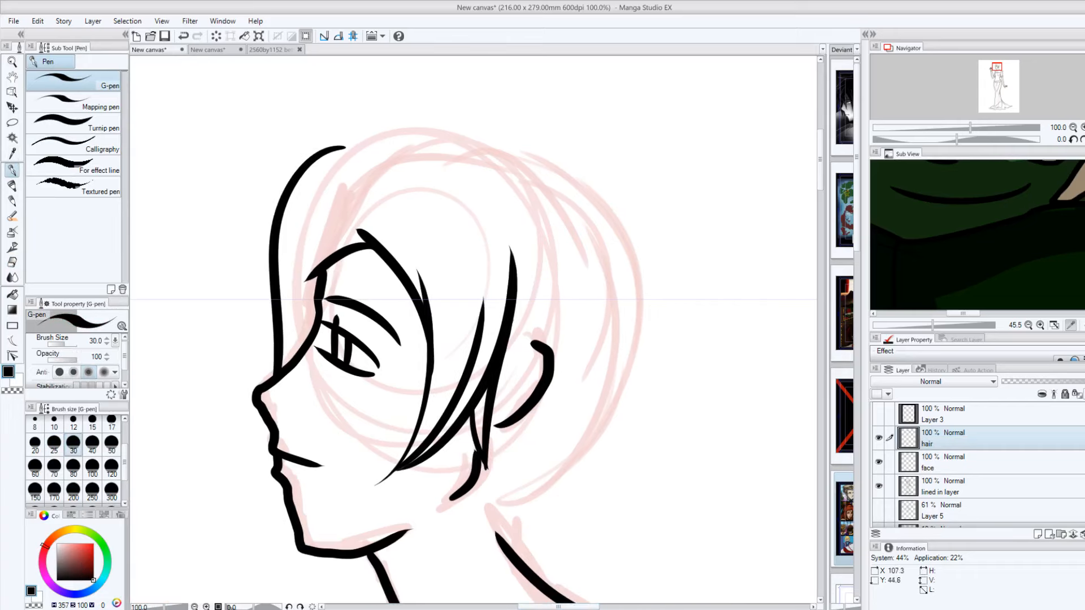
left_click_drag(500, 384, 552, 275)
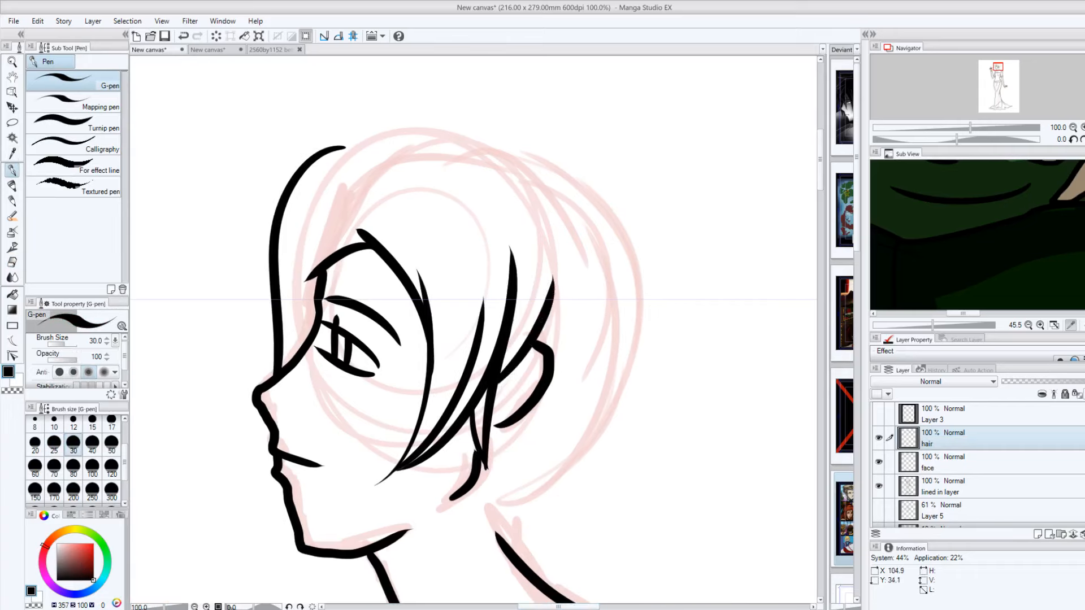
Step: Ink long hair strands falling from behind the ear and down past the neck to the dress neckline
left_click_drag(819, 160, 819, 185)
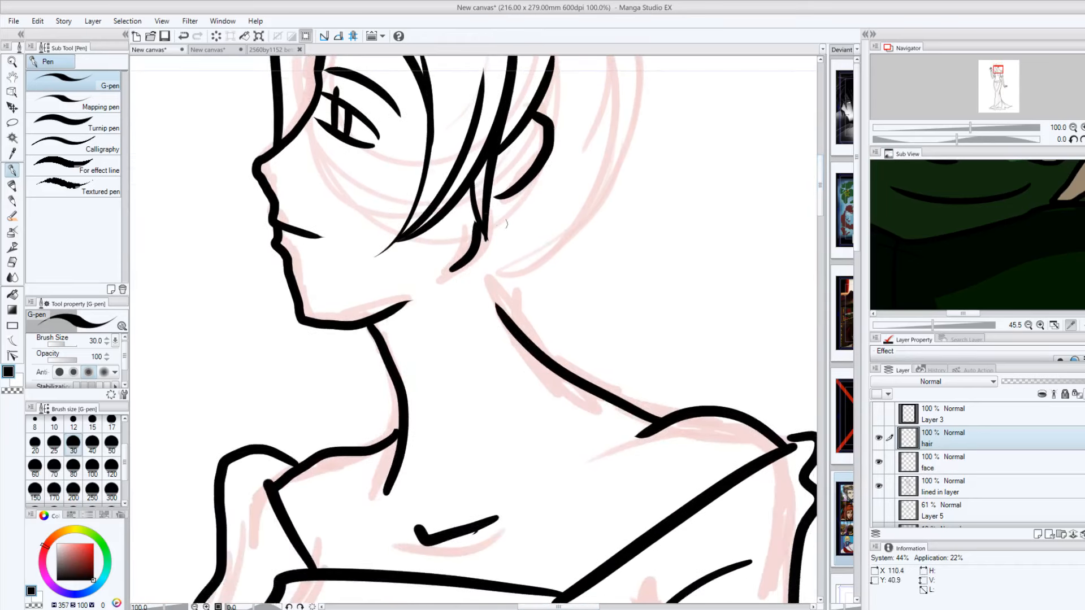
mouse_move(478, 218)
left_mouse_down()
mouse_move(540, 430)
mouse_move(530, 242)
mouse_move(497, 486)
left_mouse_up()
left_click(183, 35)
left_click(182, 35)
mouse_move(479, 531)
left_mouse_down()
mouse_move(533, 407)
mouse_move(536, 277)
mouse_move(583, 226)
left_mouse_up()
left_click_drag(582, 368, 564, 594)
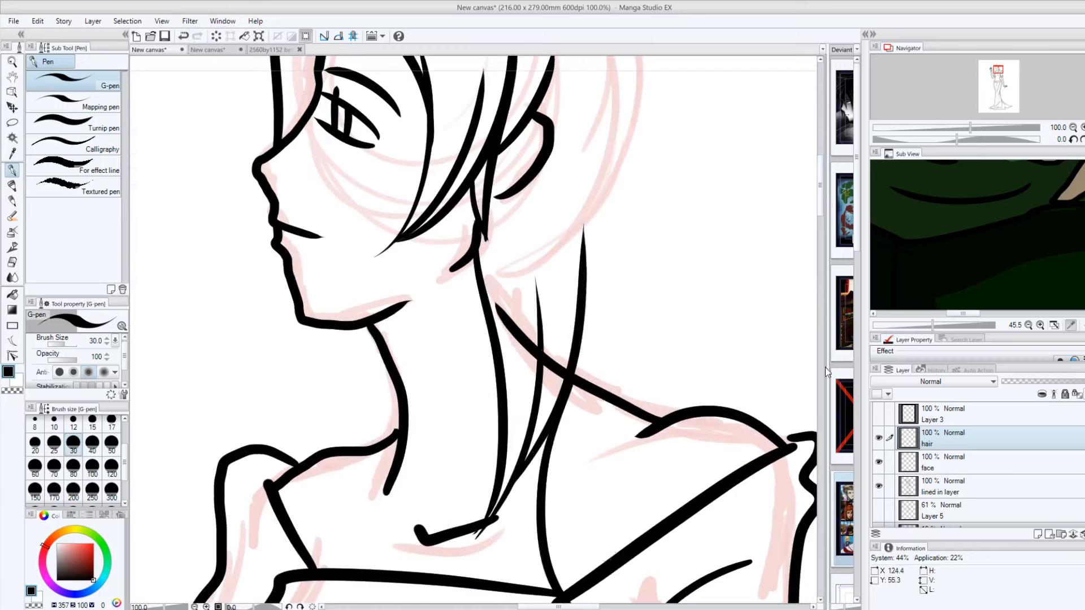
Step: Lower the opacity of lined in layer to 53%
scroll(819, 210, "down", 3)
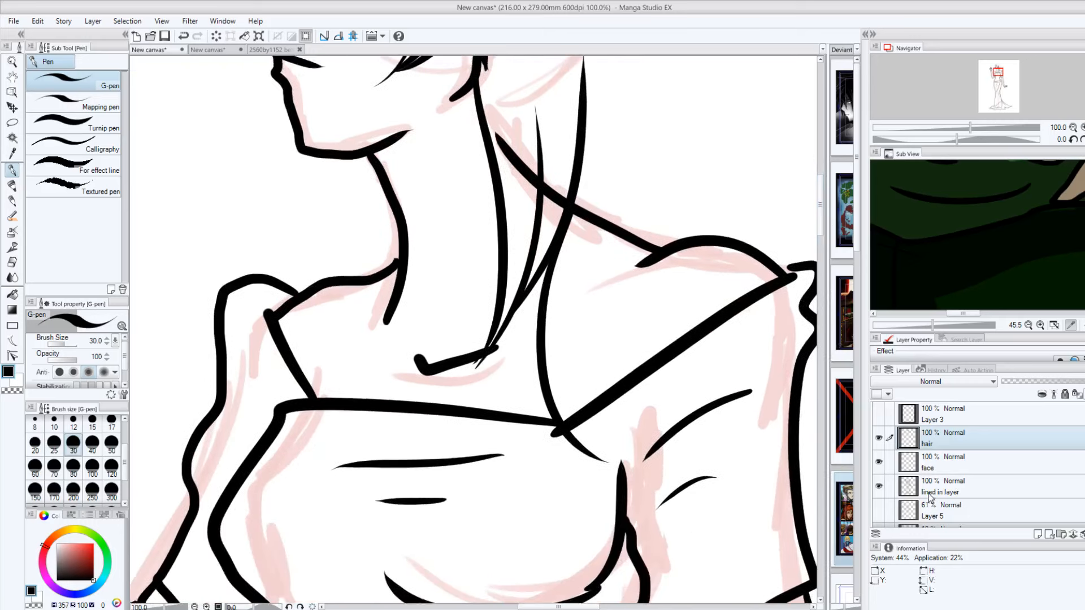
left_click(930, 492)
left_click_drag(1059, 381, 1054, 384)
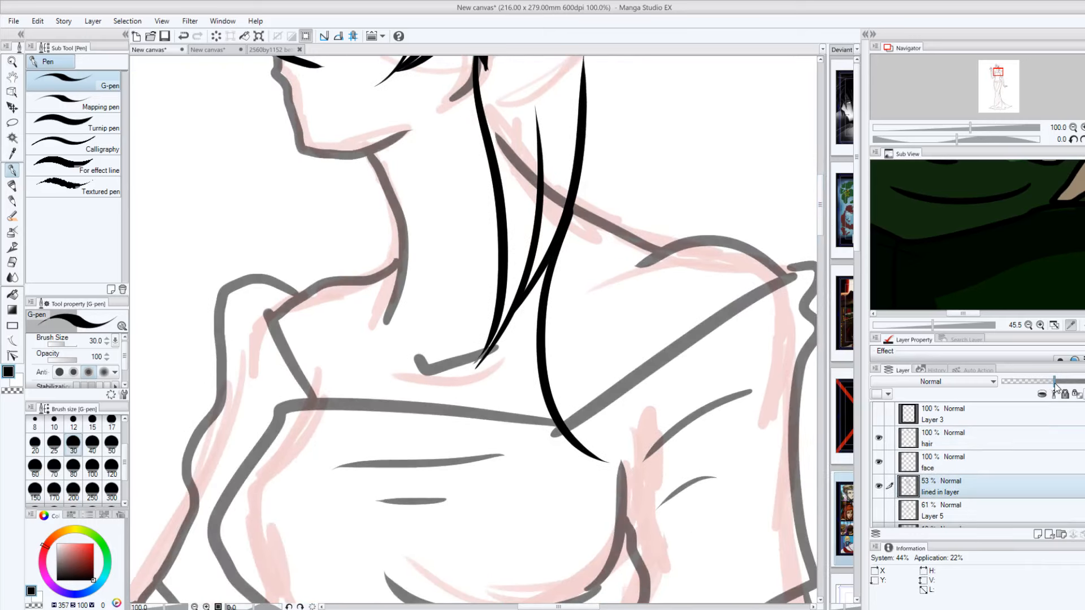
Step: Make hair the active layer and ink further tapering strands over the back of the neck and shoulder
left_click(924, 438)
left_click_drag(610, 471, 592, 290)
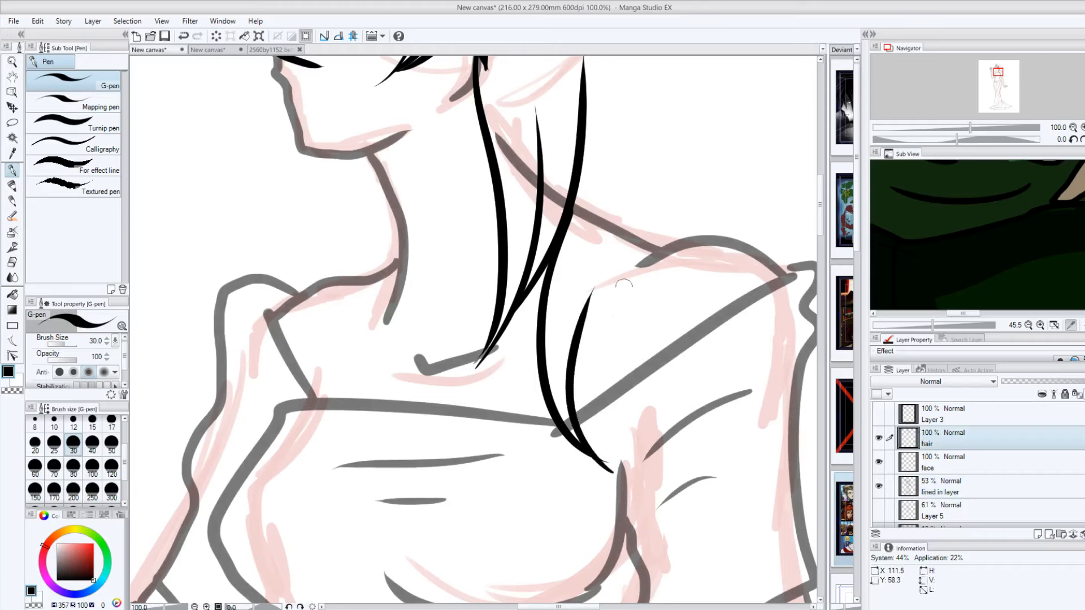
left_click_drag(582, 444, 649, 96)
left_click_drag(571, 286, 618, 118)
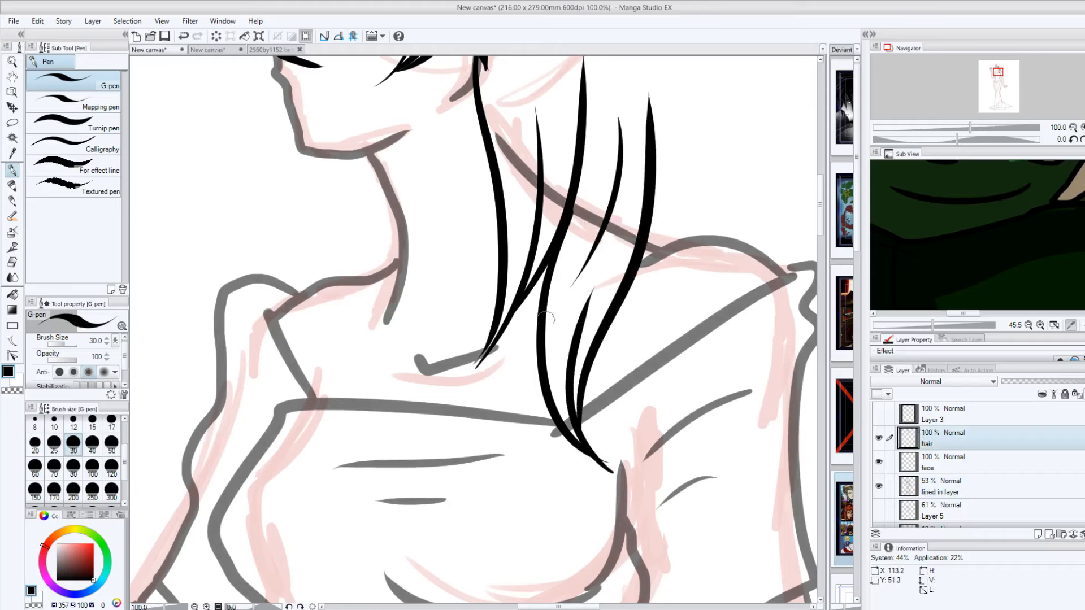
mouse_move(562, 258)
left_mouse_down()
mouse_move(597, 164)
mouse_move(621, 247)
left_mouse_up()
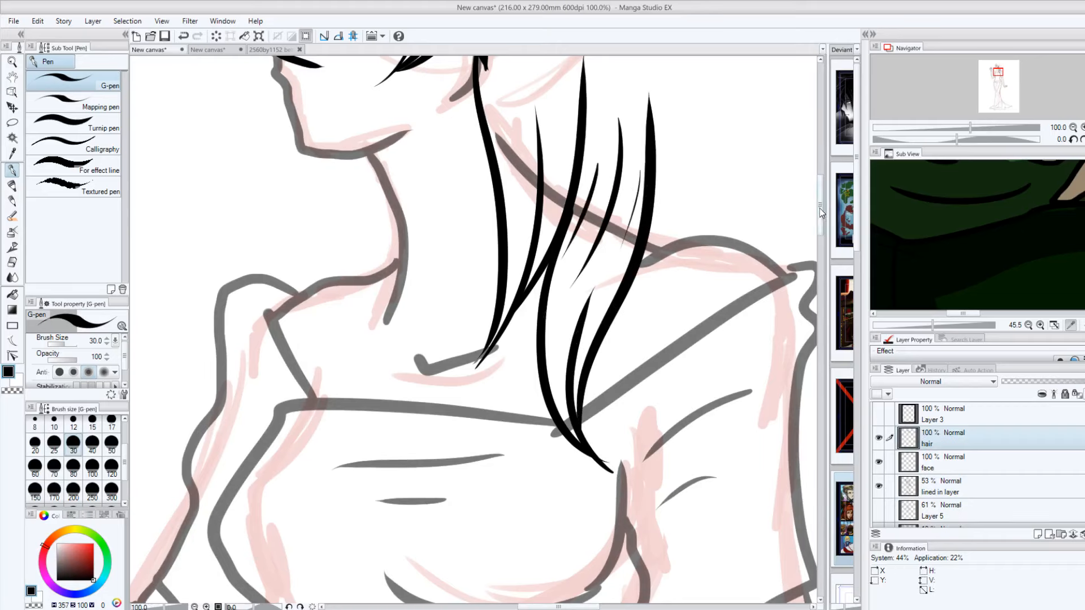
Step: Ink the crown of the head, the back outline of the hair and inner strands running down behind the ear
left_click_drag(820, 212, 820, 184)
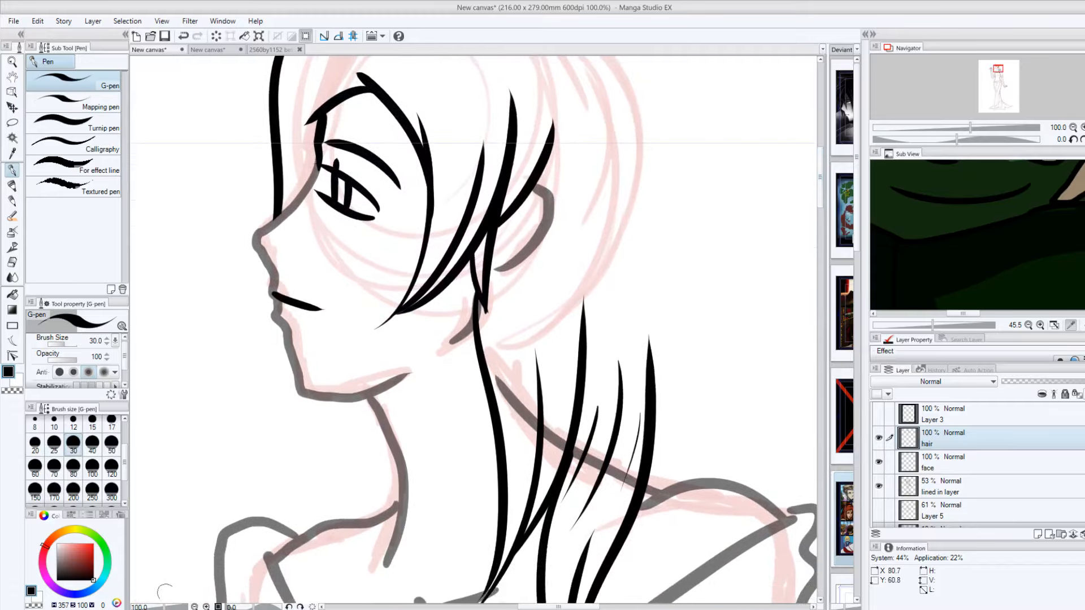
left_click_drag(164, 608, 158, 607)
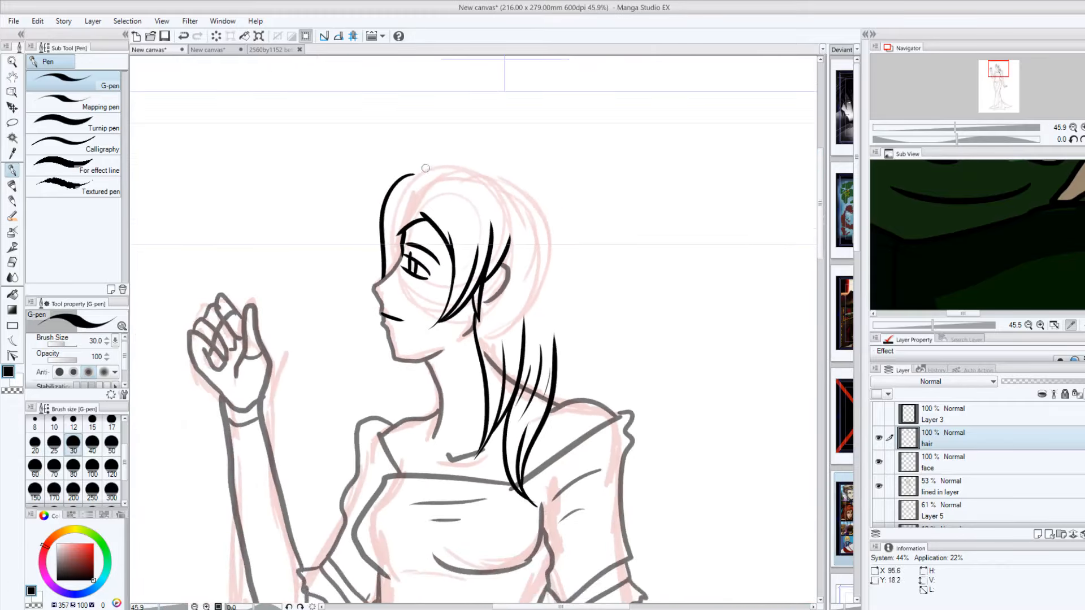
mouse_move(411, 174)
left_mouse_down()
mouse_move(557, 206)
mouse_move(604, 390)
left_mouse_up()
left_click_drag(544, 221, 552, 314)
left_click_drag(529, 205, 496, 359)
mouse_move(497, 269)
left_mouse_down()
mouse_move(494, 364)
mouse_move(501, 316)
left_mouse_up()
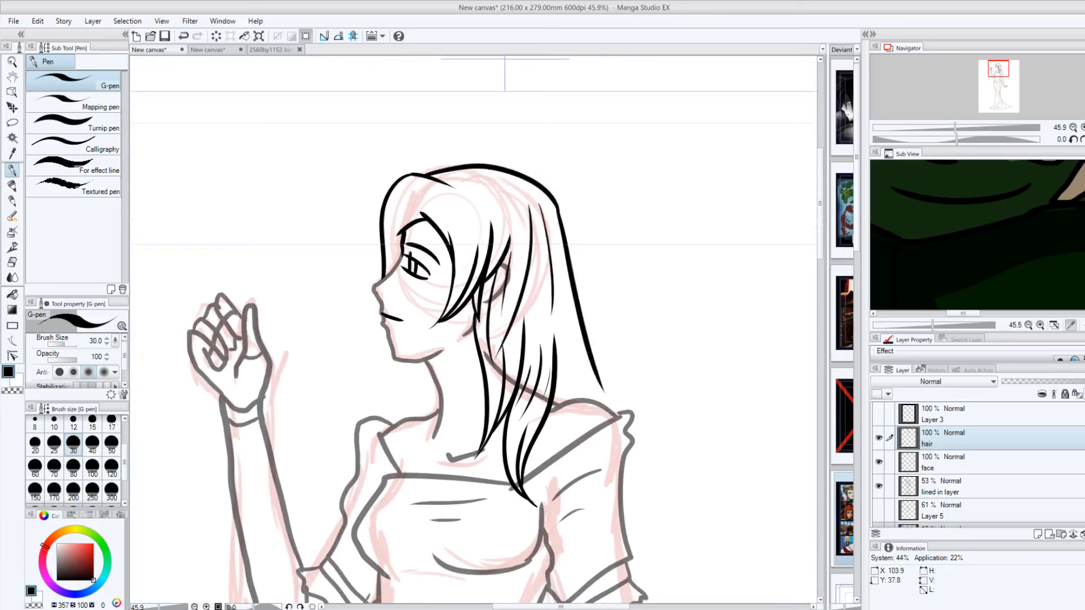
Step: Undo the last strokes over the ear and ink short fine strands below and above it instead
left_click(181, 36)
left_click(181, 36)
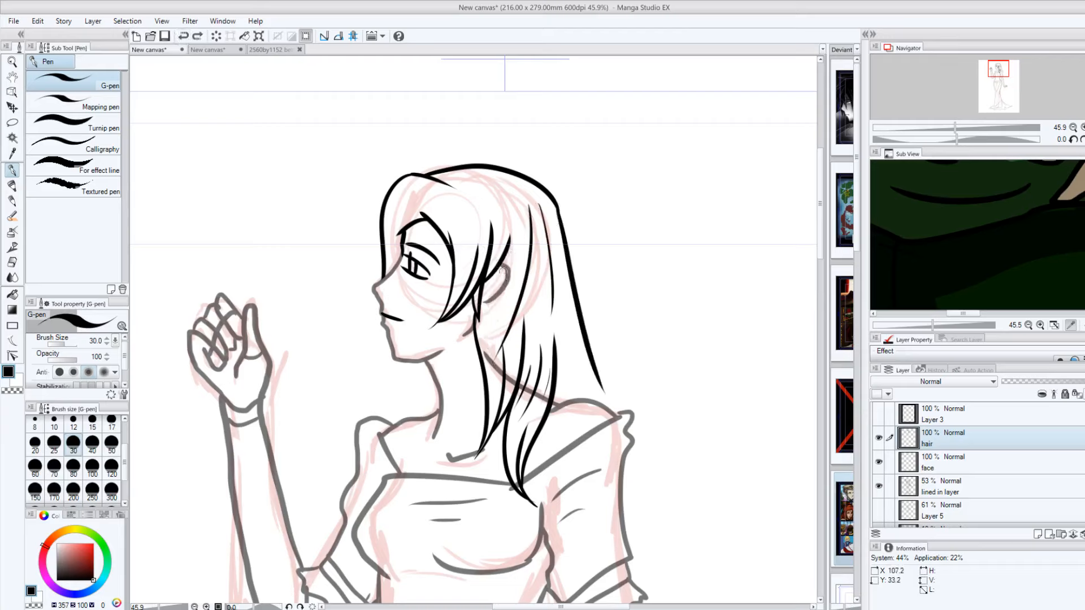
mouse_move(492, 294)
left_mouse_down()
mouse_move(486, 351)
mouse_move(497, 343)
left_mouse_up()
left_click_drag(502, 285, 482, 345)
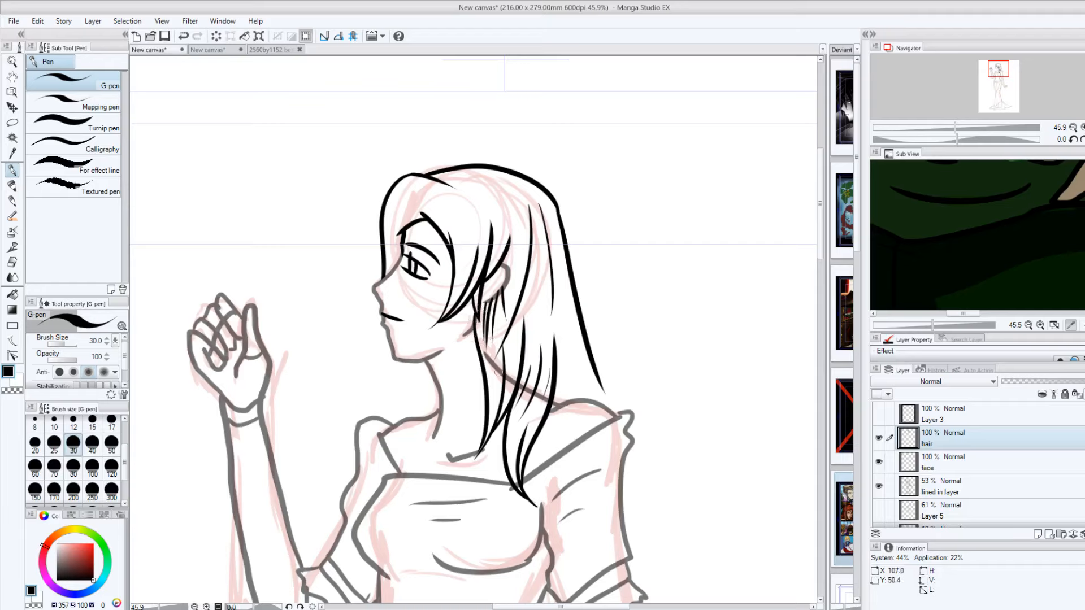
left_click_drag(507, 266, 516, 236)
Step: Ink a lock of hair falling in front of the neck from the jaw to the neckline, with inner strands
scroll(821, 250, "down", 5)
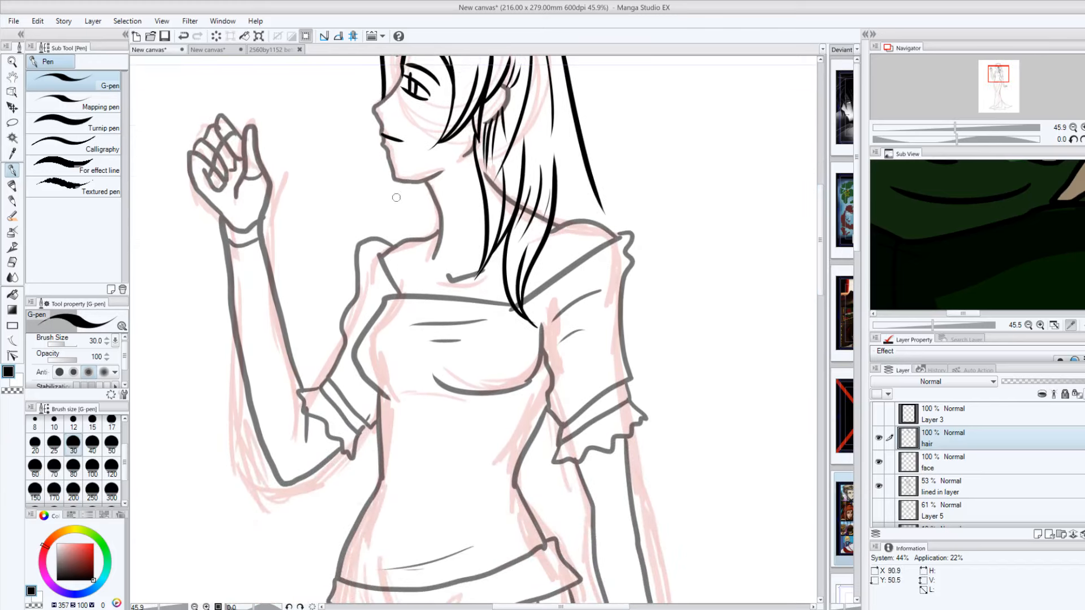
mouse_move(401, 177)
left_mouse_down()
mouse_move(417, 325)
mouse_move(406, 260)
left_mouse_up()
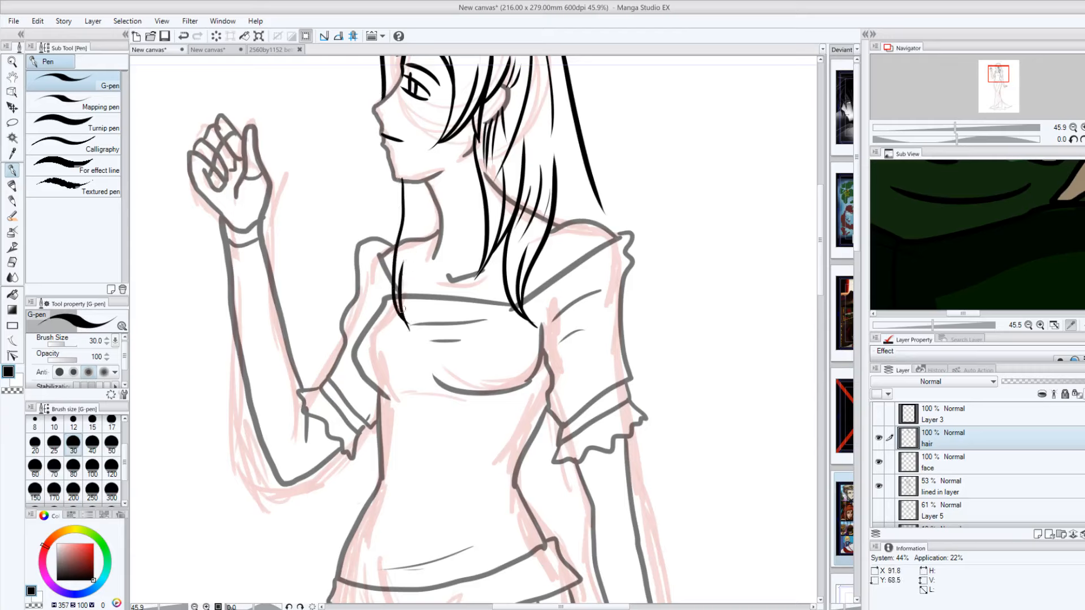
left_click_drag(402, 313, 423, 221)
left_click_drag(400, 290, 434, 205)
left_click_drag(414, 272, 432, 211)
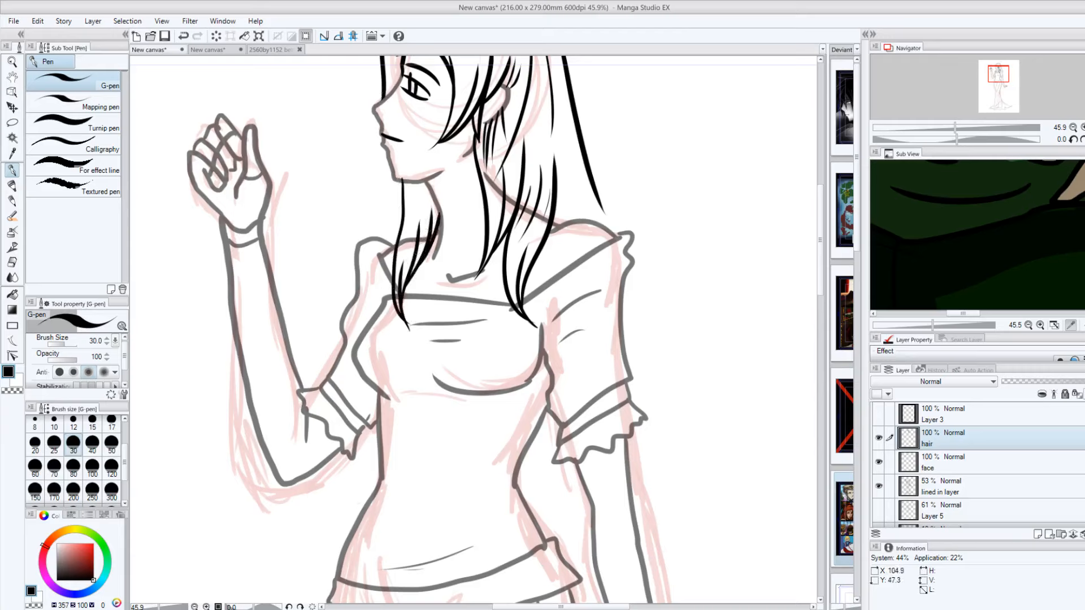
Step: Extend the back outline of the hair down past the sleeve and ink tapered ends curving in towards the waist
mouse_move(595, 191)
left_mouse_down()
mouse_move(664, 387)
mouse_move(643, 481)
left_mouse_up()
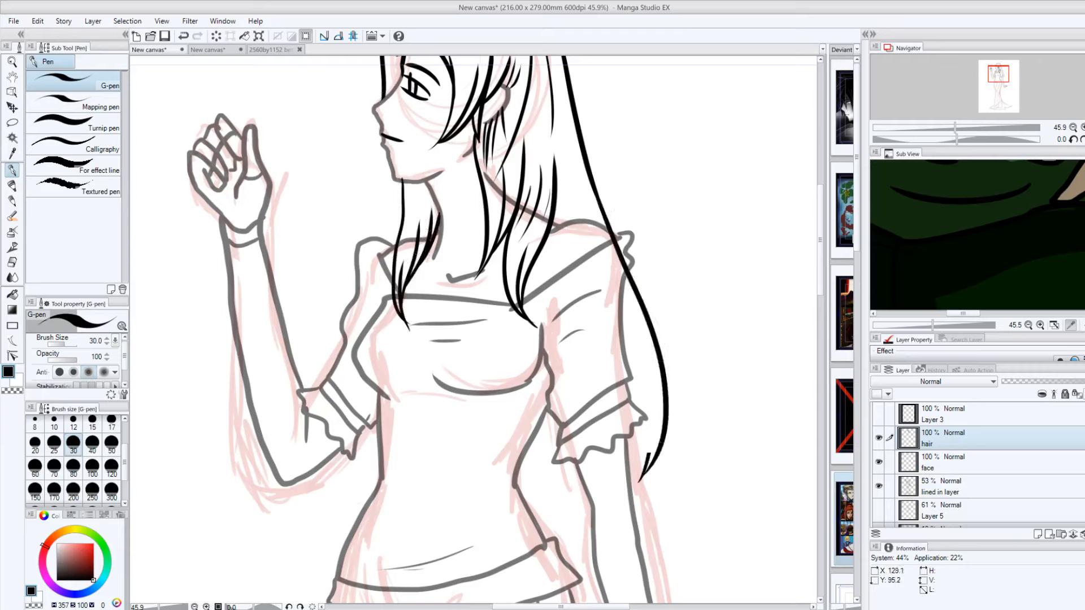
mouse_move(636, 348)
left_mouse_down()
mouse_move(650, 455)
mouse_move(593, 523)
mouse_move(610, 407)
mouse_move(523, 554)
mouse_move(553, 455)
mouse_move(497, 545)
left_mouse_up()
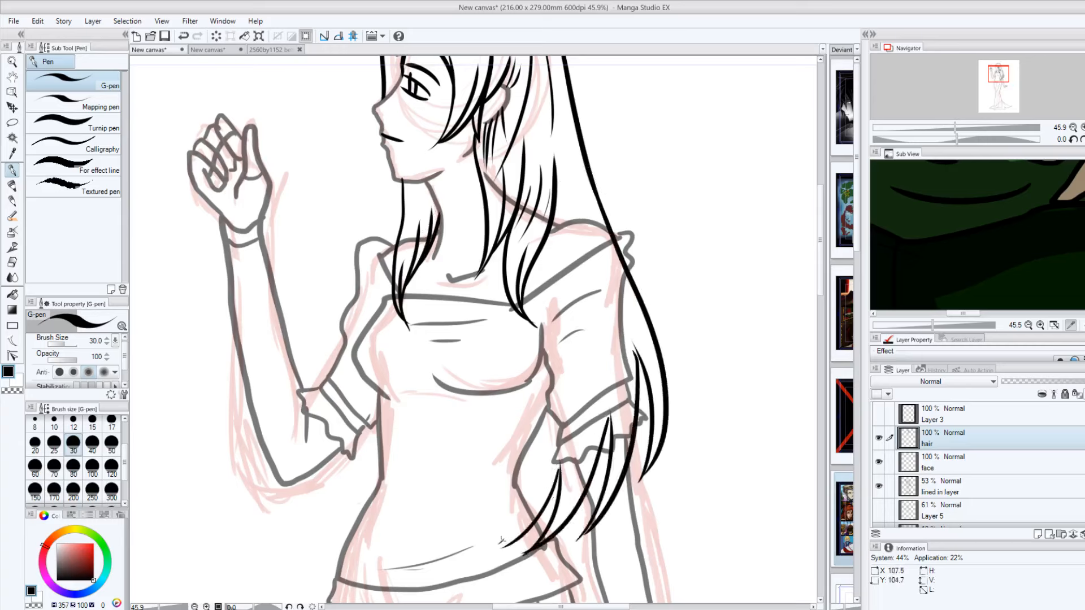
left_click_drag(533, 443, 501, 542)
left_click_drag(550, 395, 532, 513)
left_click_drag(519, 435, 488, 521)
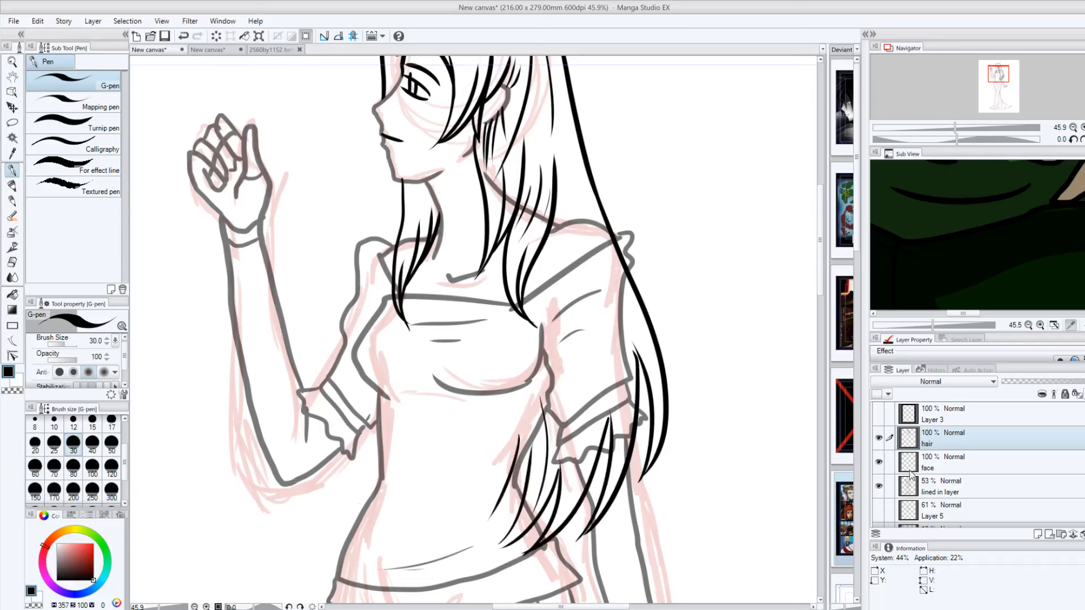
Step: Drop lined in layer to 0% opacity and toggle the face layer to examine the hair line work separately
left_click(927, 492)
left_click_drag(1055, 382, 1000, 386)
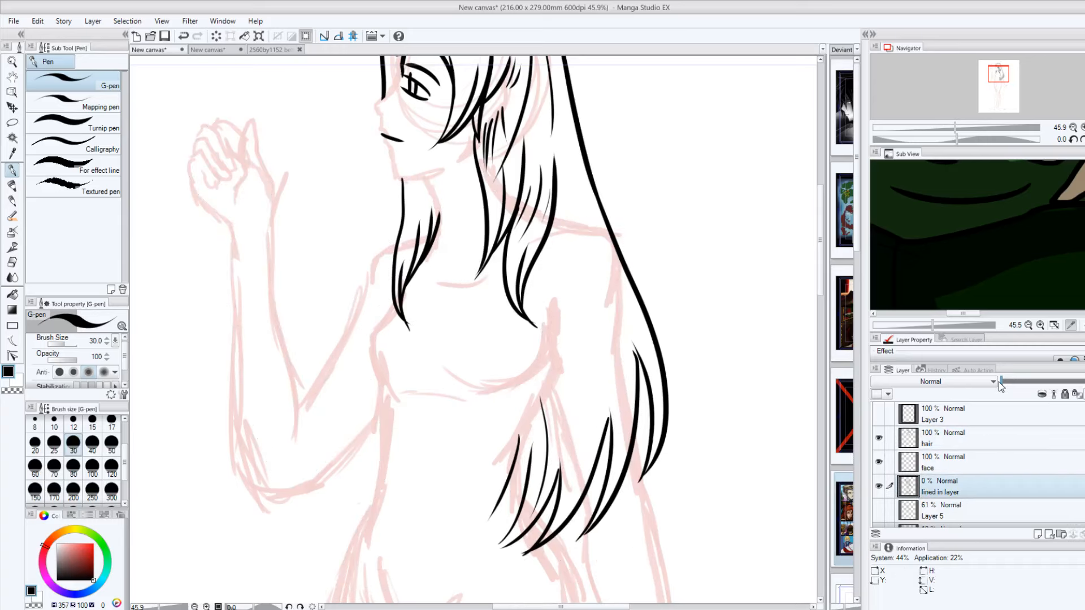
mouse_move(820, 279)
left_mouse_down()
mouse_move(821, 252)
mouse_move(819, 277)
left_mouse_up()
left_click(878, 463)
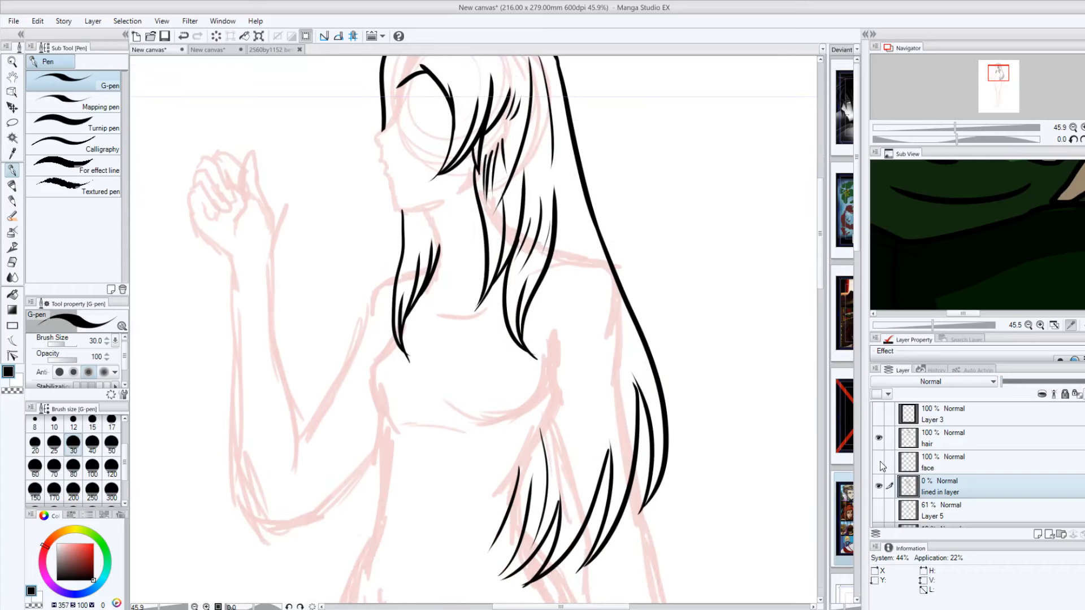
mouse_move(820, 269)
left_mouse_down()
mouse_move(818, 249)
mouse_move(823, 270)
mouse_move(820, 259)
left_mouse_up()
left_click(879, 462)
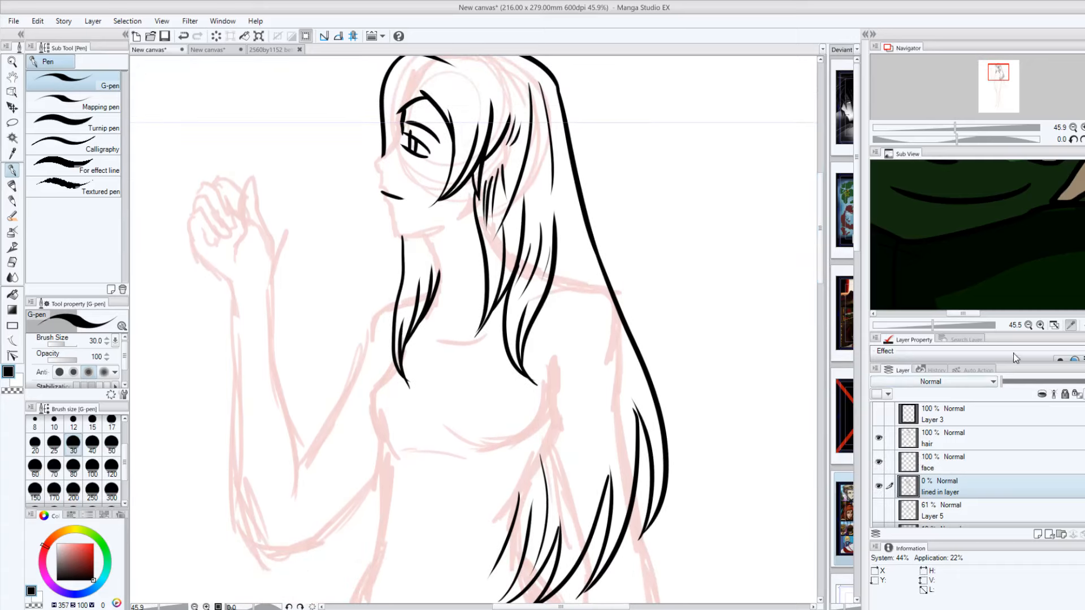
Step: Set the opacity of lined in layer to 63%
mouse_move(1004, 385)
left_mouse_down()
mouse_move(1073, 380)
mouse_move(1033, 389)
left_mouse_up()
left_click_drag(1062, 387, 1064, 387)
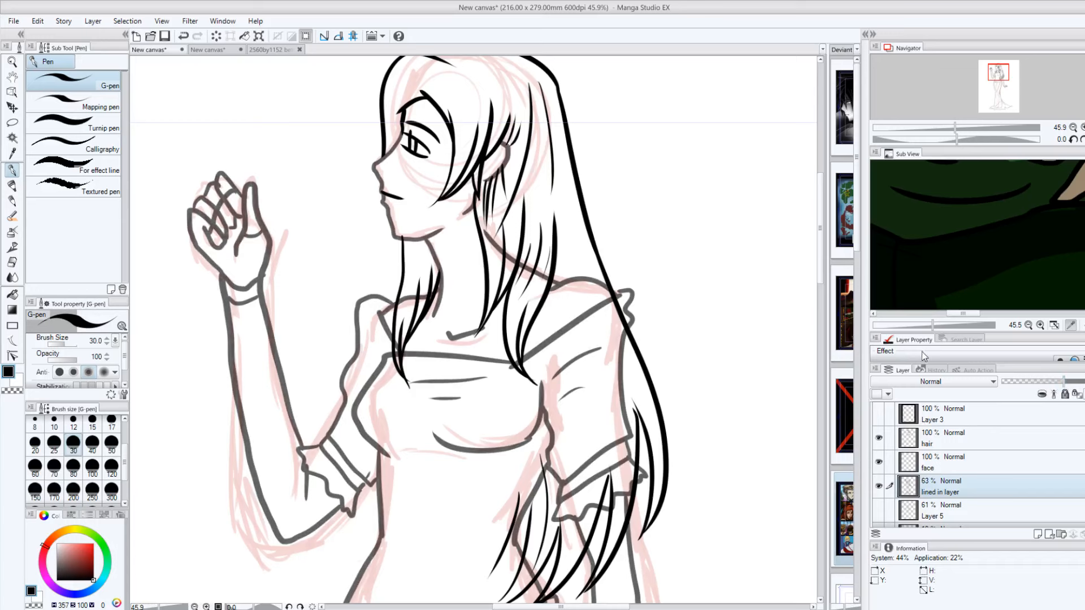
Step: Switch to the Hard eraser and set its brush size to 80
left_click_drag(820, 273, 830, 293)
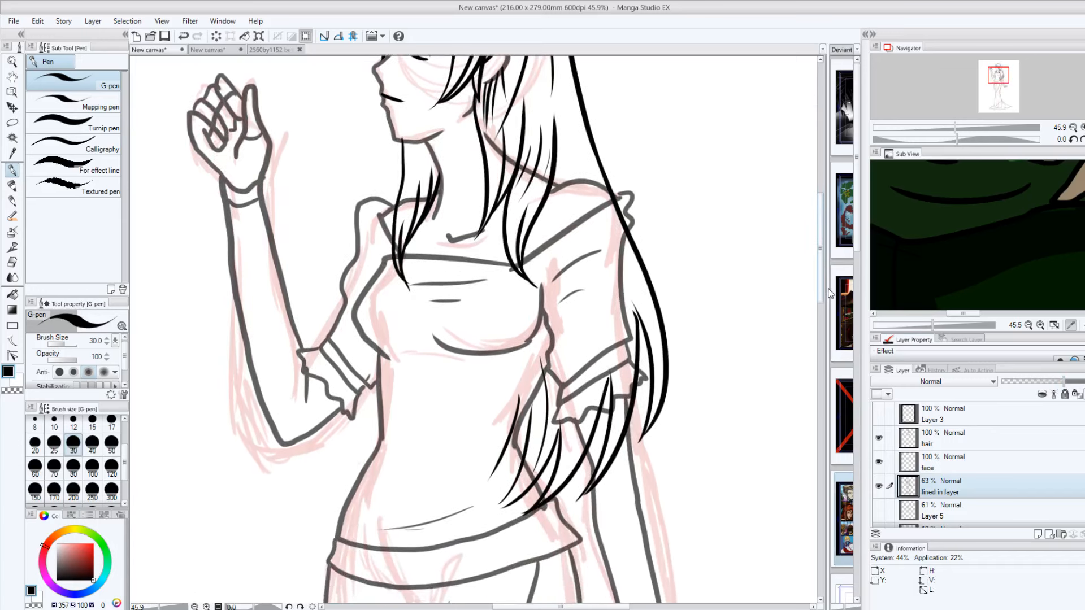
left_click(13, 262)
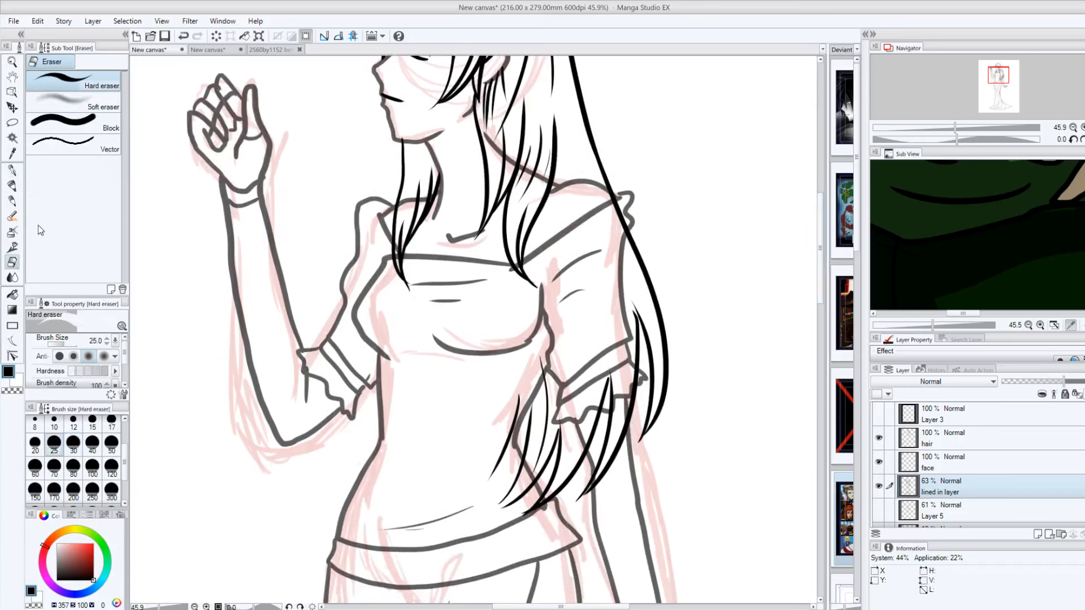
left_click(73, 466)
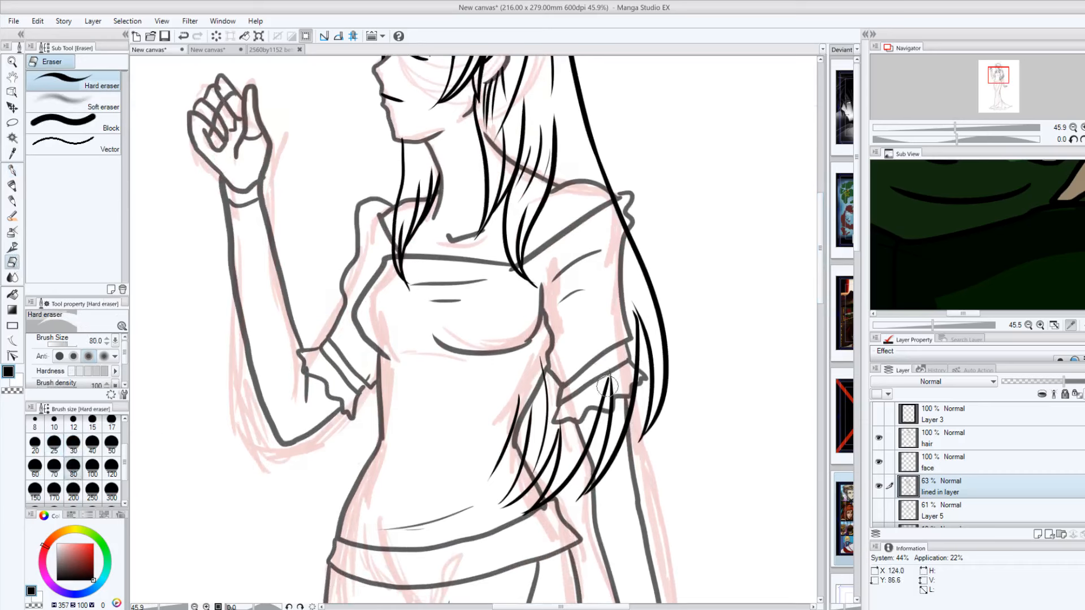
left_click(14, 140)
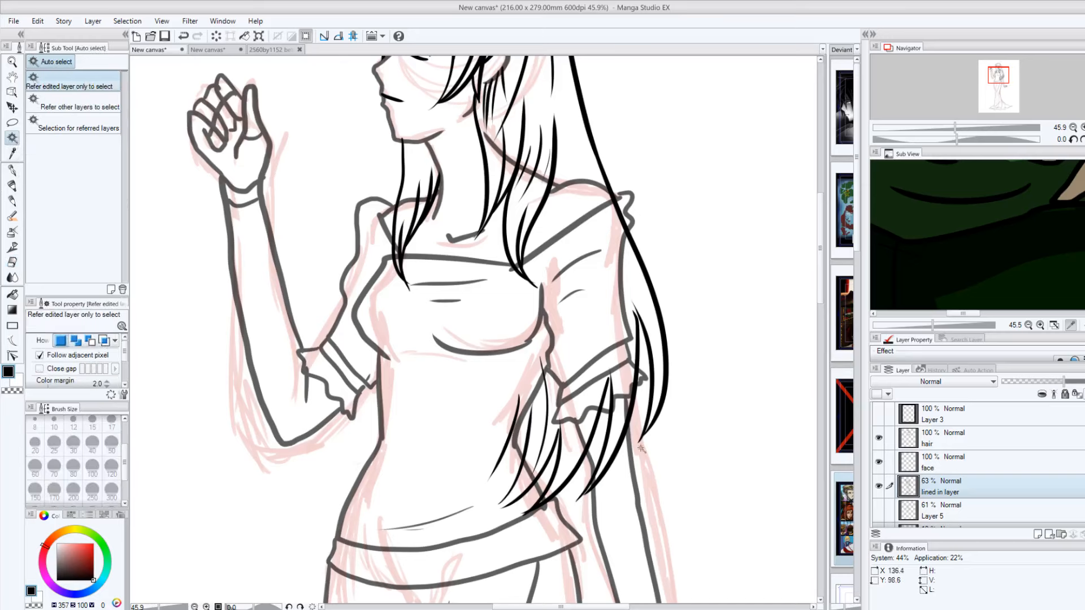
left_click(471, 385)
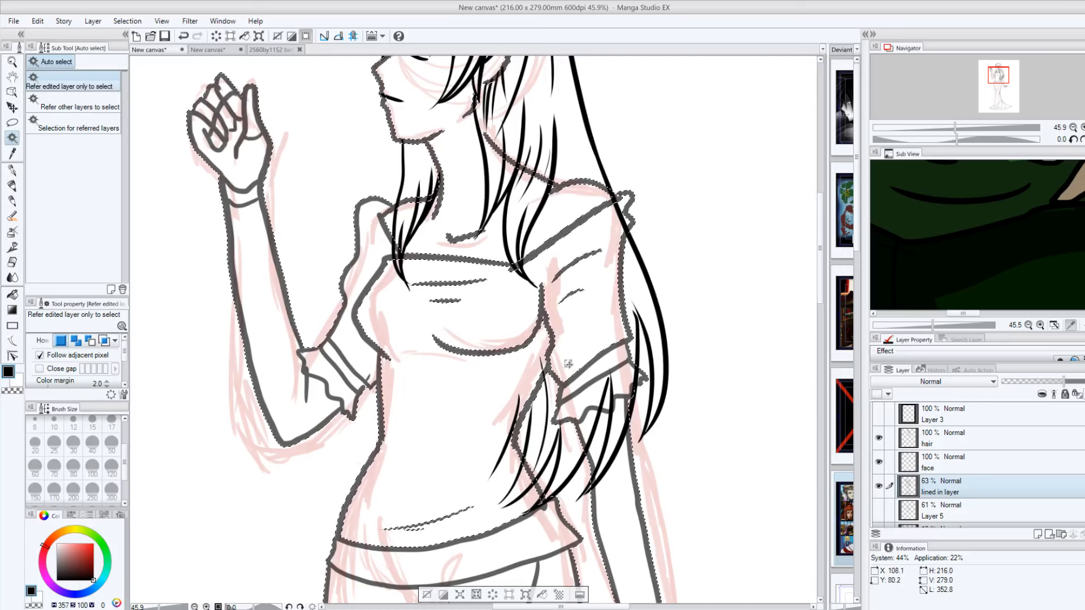
key("ctrl+d")
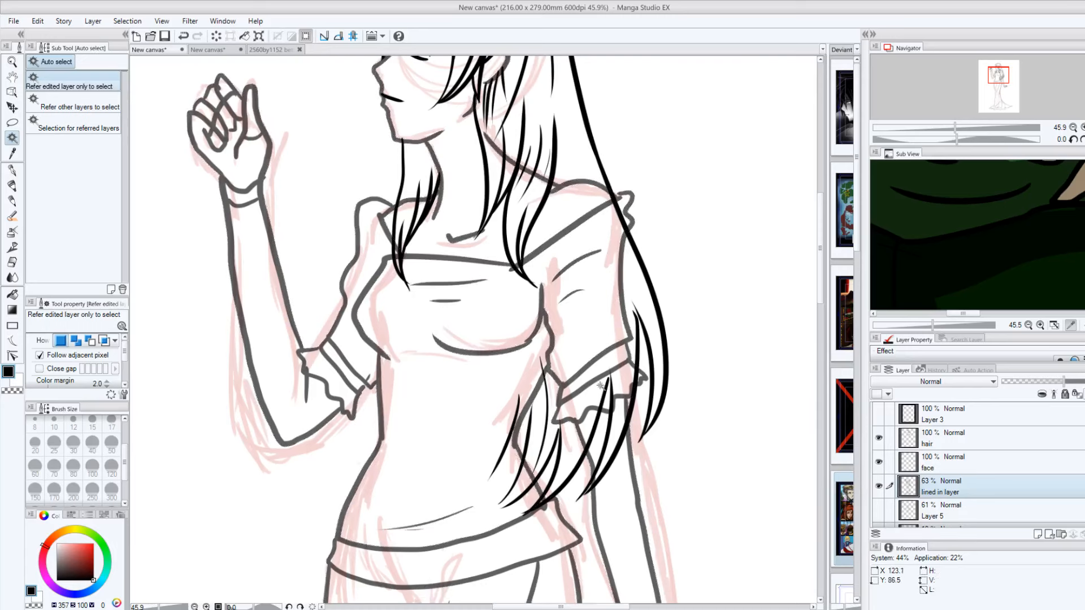
left_click(613, 362)
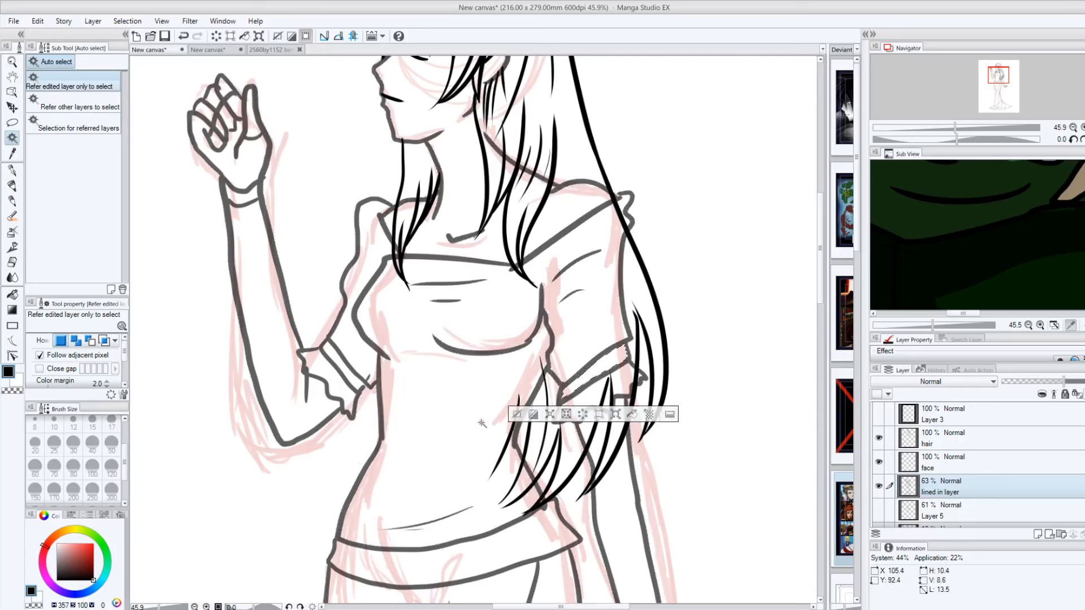
key("ctrl+d")
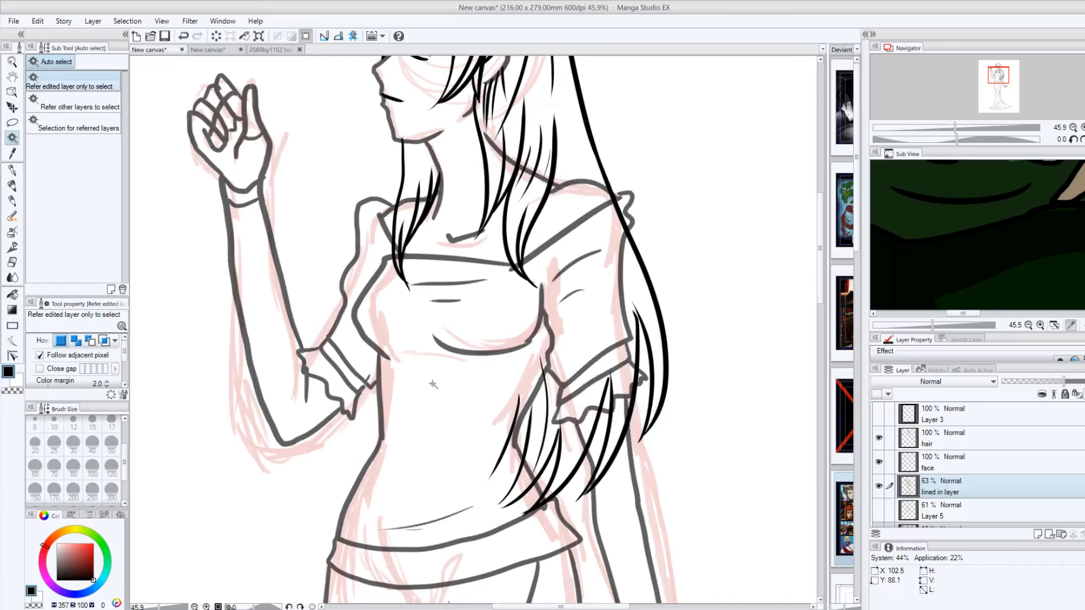
key("p")
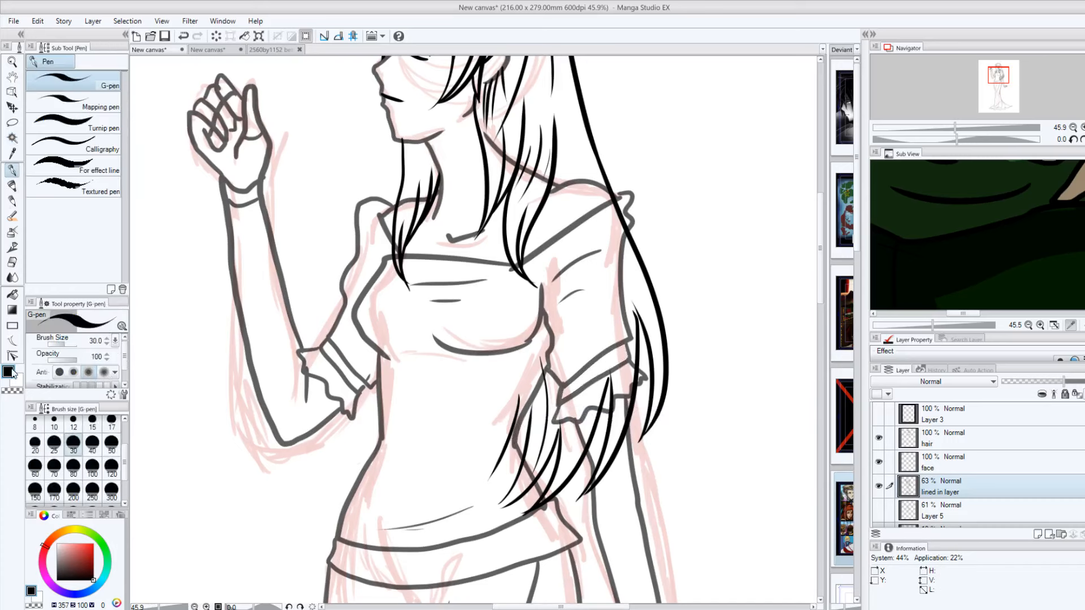
left_click(12, 261)
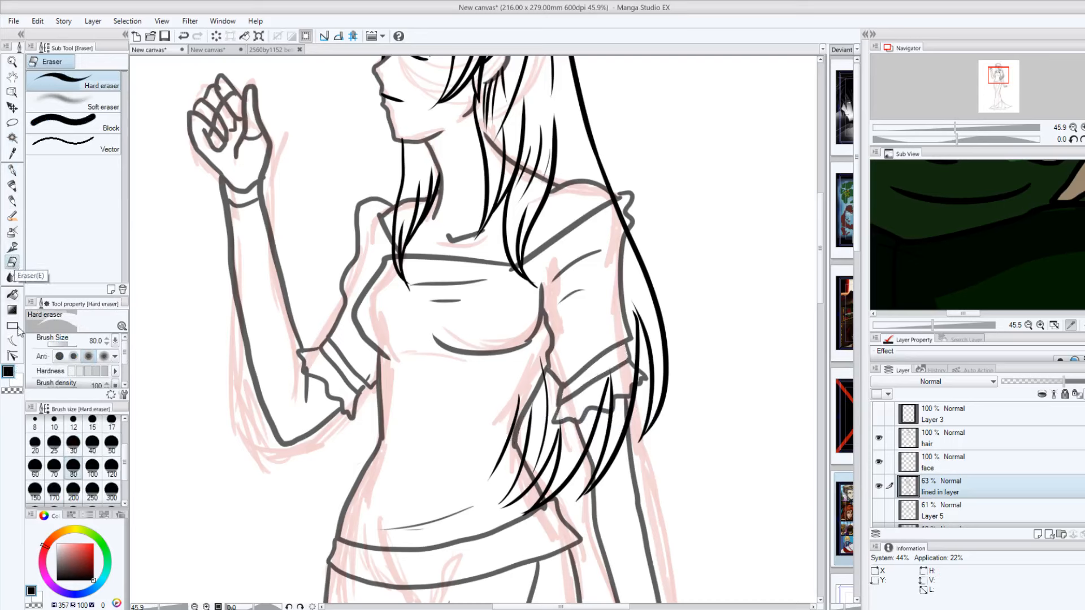
mouse_move(599, 398)
left_mouse_down()
mouse_move(614, 436)
mouse_move(601, 381)
left_mouse_up()
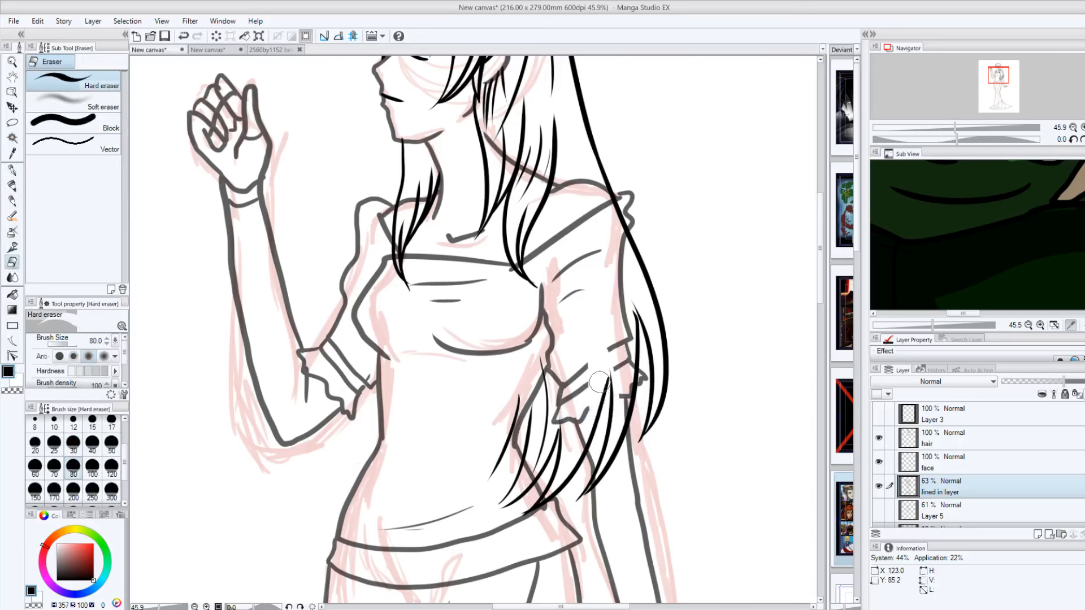
left_click(182, 35)
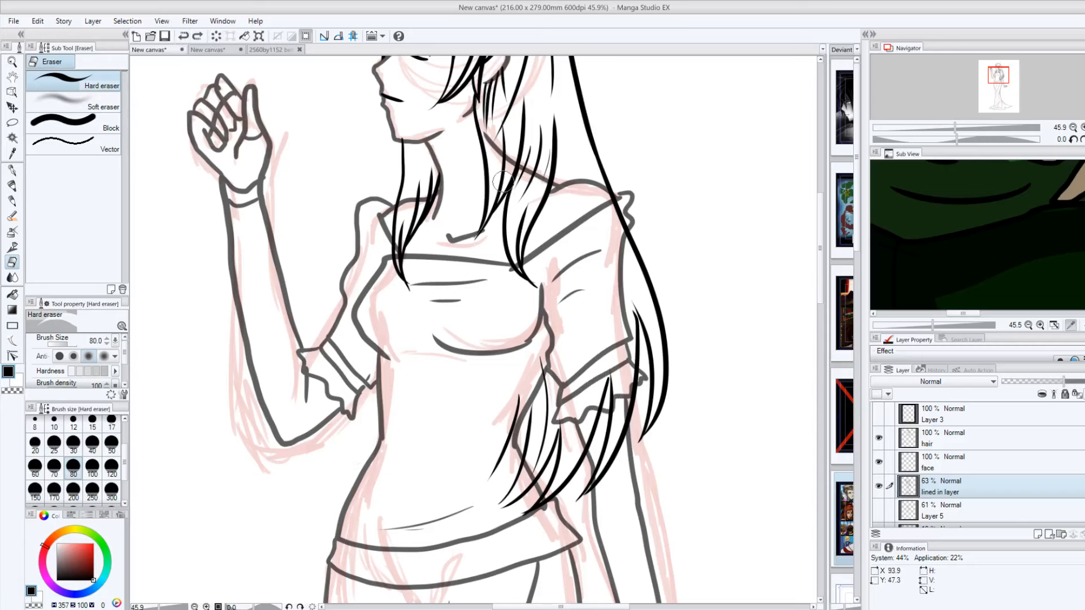
Step: On the hair layer, erase the strands that cross the lower sleeve cuff and the forearm beneath it
left_click(916, 444)
mouse_move(593, 370)
left_mouse_down()
mouse_move(614, 474)
mouse_move(591, 421)
mouse_move(602, 491)
mouse_move(601, 466)
left_mouse_up()
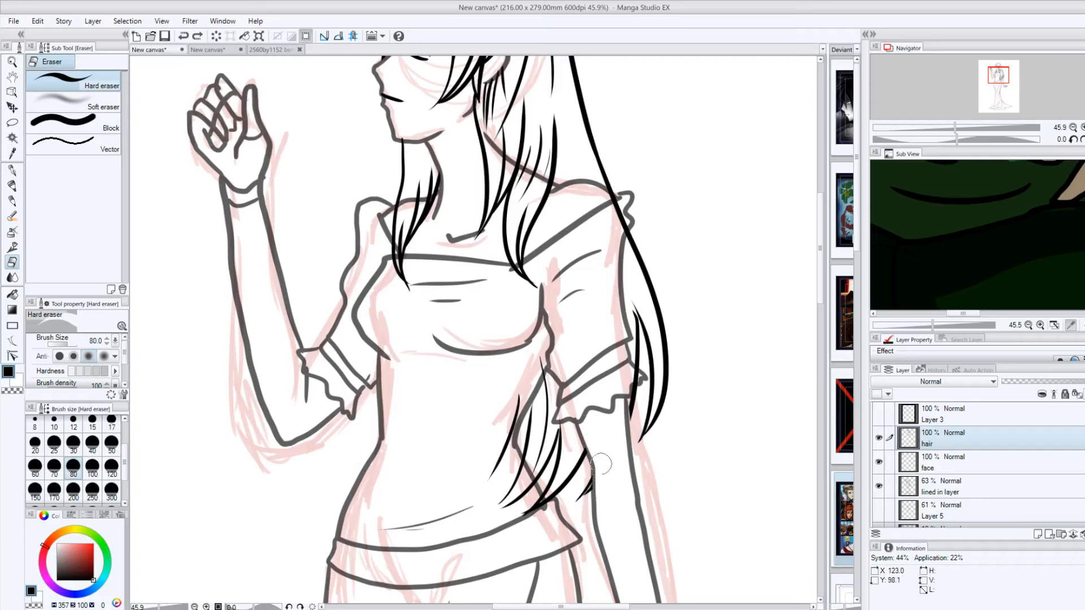
left_click_drag(624, 379, 625, 372)
Step: Erase the hair strands overlapping the front of the torso so they stop at the waist outline
left_click_drag(160, 608, 164, 608)
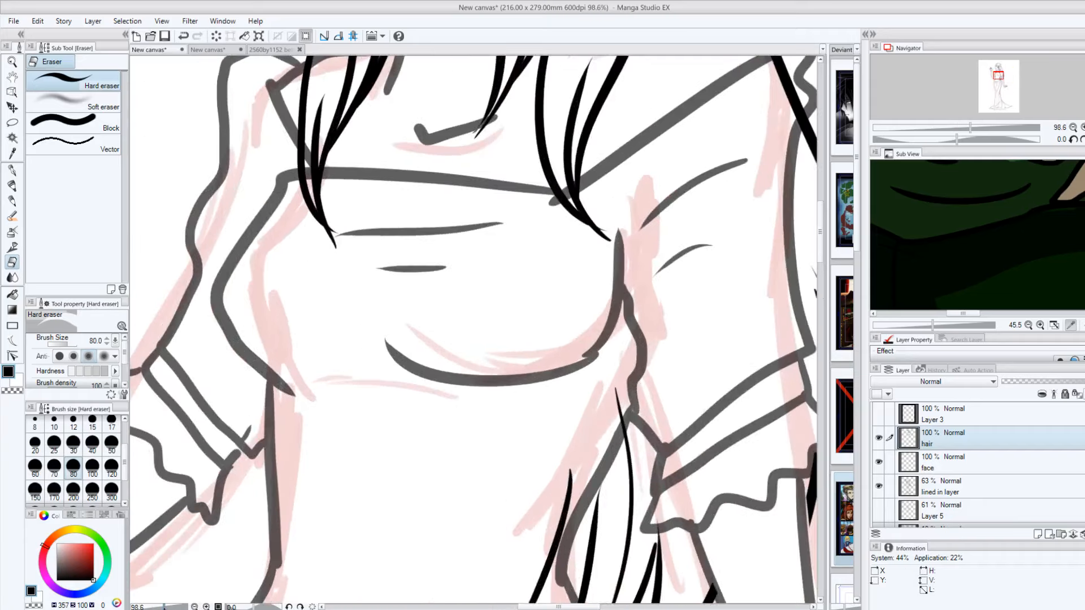
left_click_drag(610, 394, 582, 454)
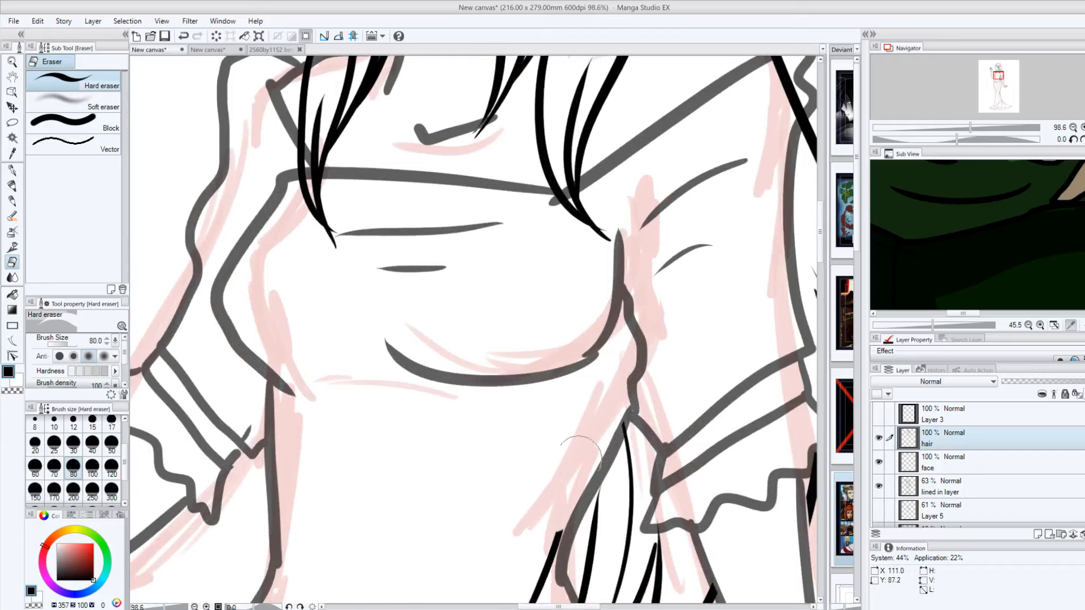
left_click_drag(821, 250, 821, 275)
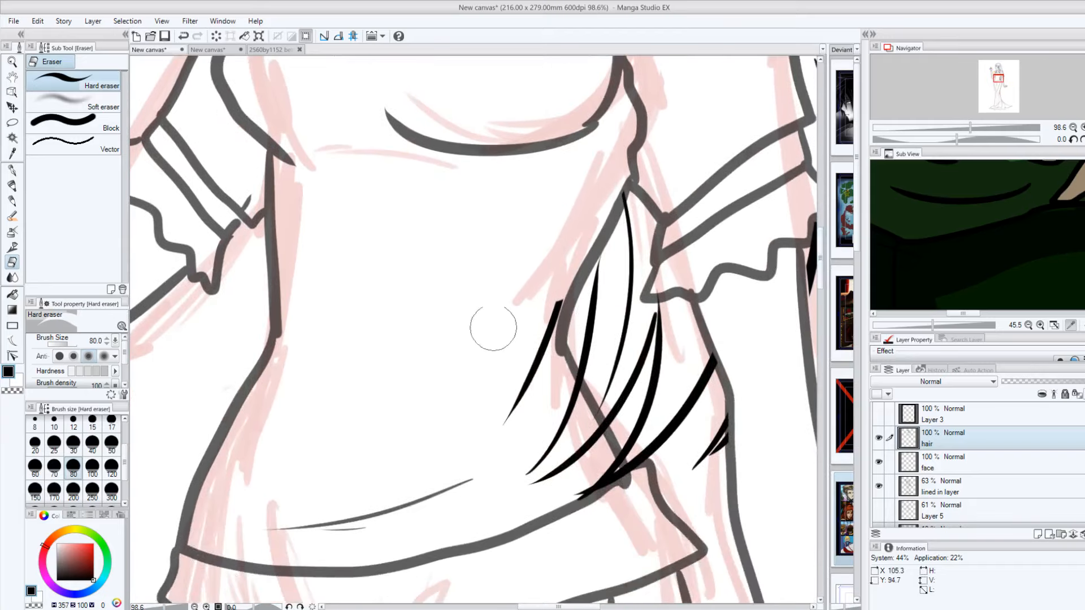
mouse_move(565, 396)
left_mouse_down()
mouse_move(587, 478)
mouse_move(608, 487)
mouse_move(596, 452)
left_mouse_up()
left_click(184, 36)
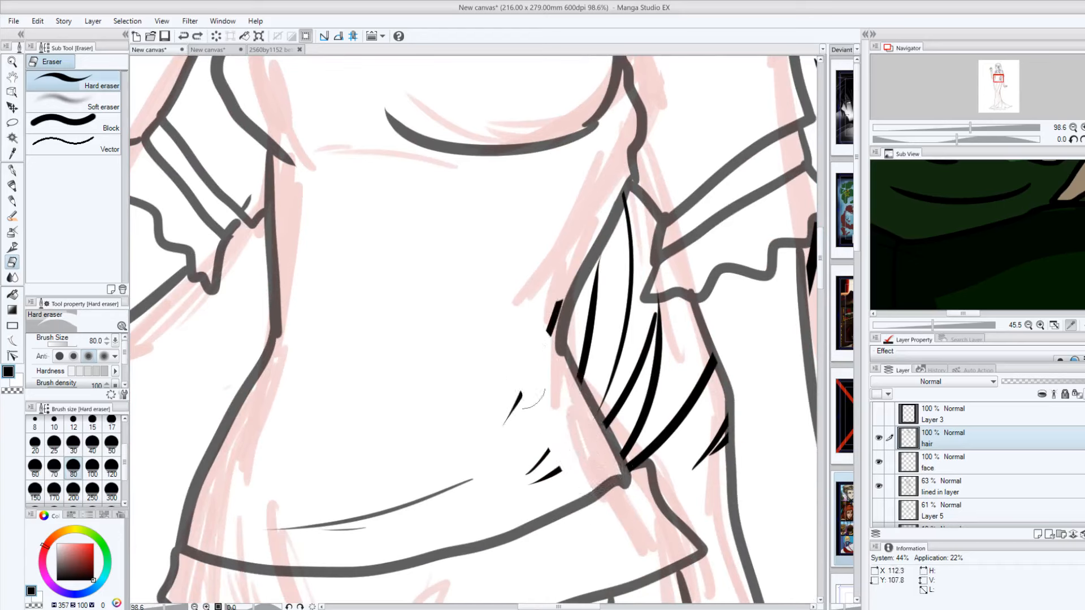
mouse_move(511, 404)
left_mouse_down()
mouse_move(552, 497)
mouse_move(542, 313)
mouse_move(554, 288)
left_mouse_up()
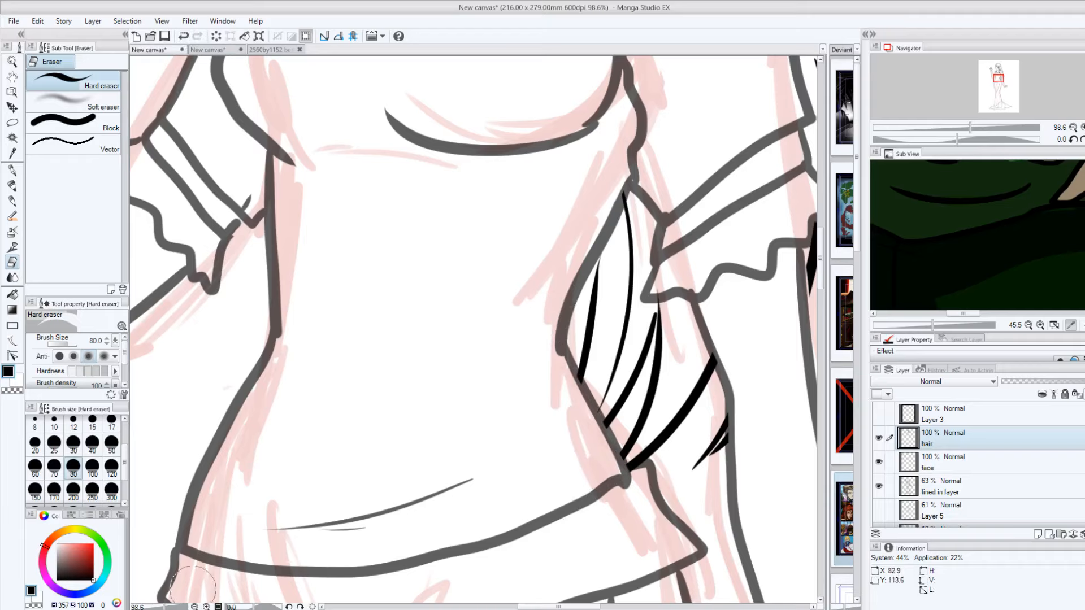
Step: Set the opacity of lined in layer to 56%
left_click(165, 606)
left_click_drag(166, 608, 171, 607)
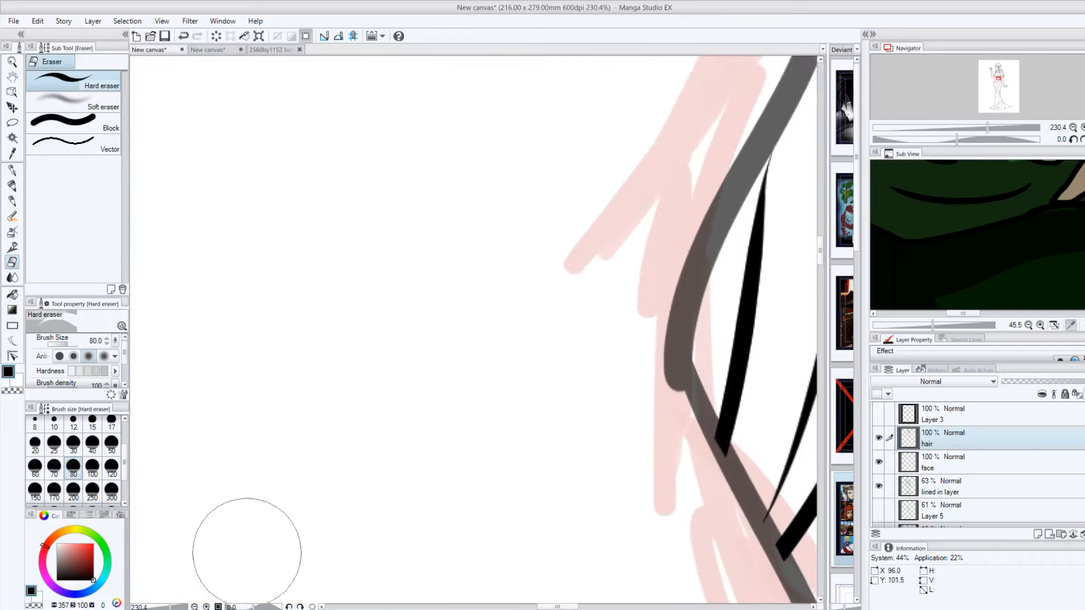
left_click(922, 493)
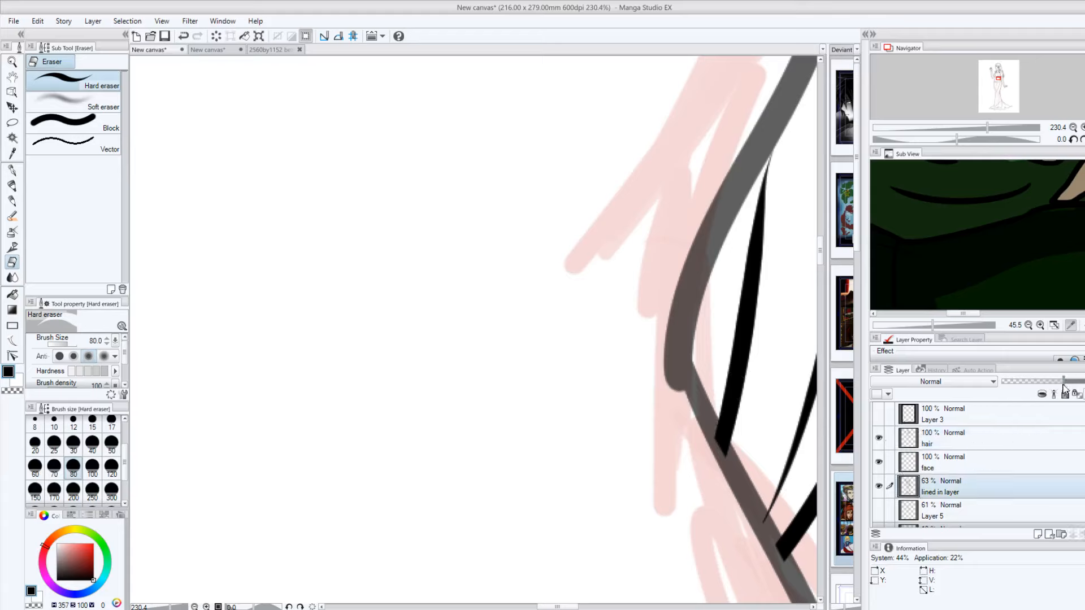
mouse_move(1067, 382)
left_mouse_down()
mouse_move(1084, 384)
mouse_move(1058, 382)
left_mouse_up()
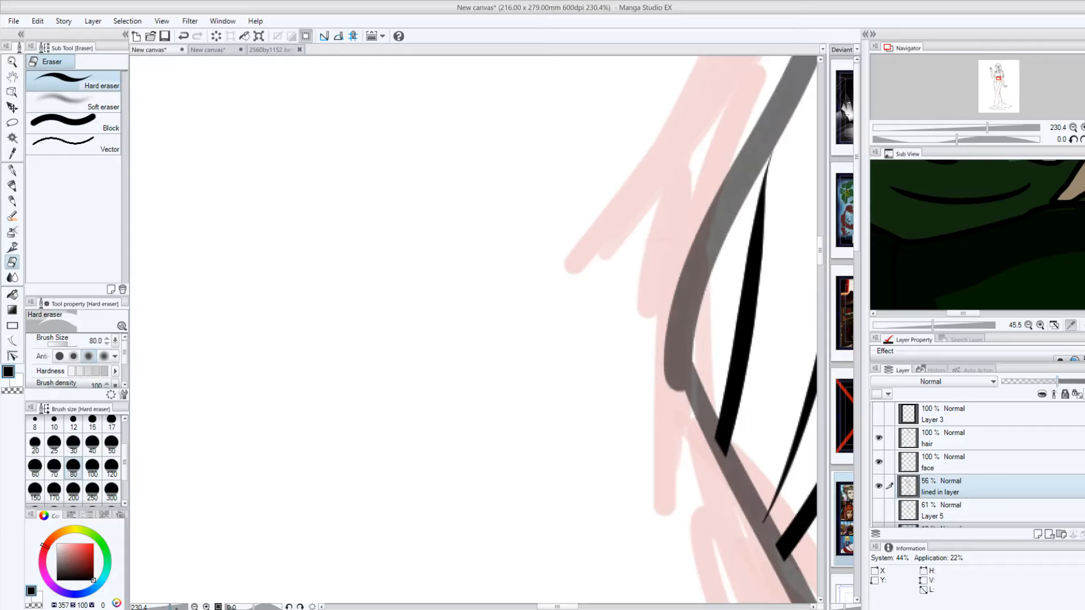
left_click_drag(170, 608, 161, 608)
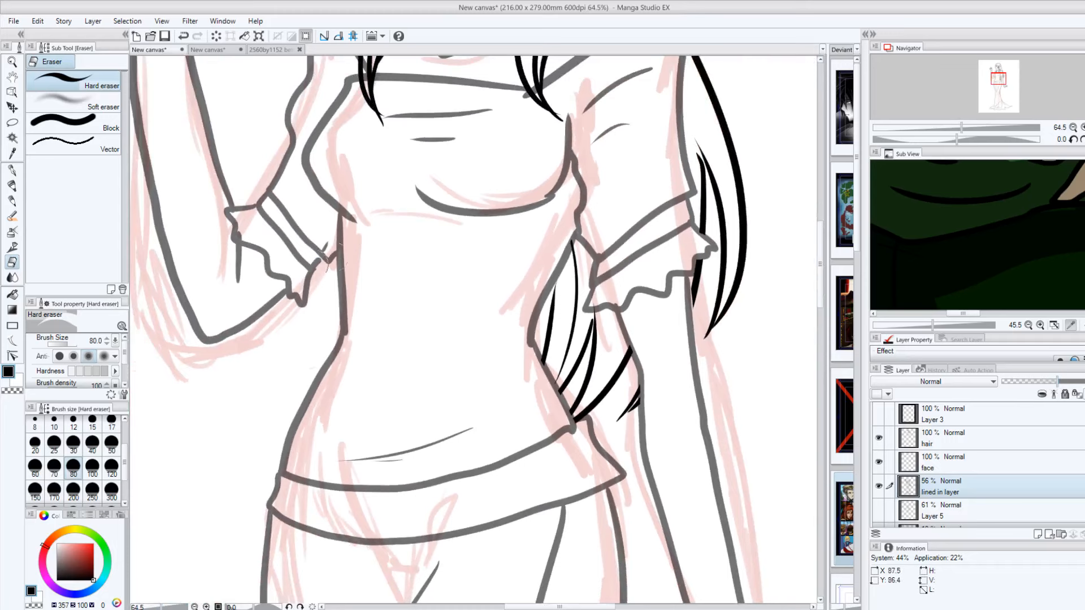
Step: Set the Hard eraser's brush size to 40 and switch to the G-pen
left_click(92, 445)
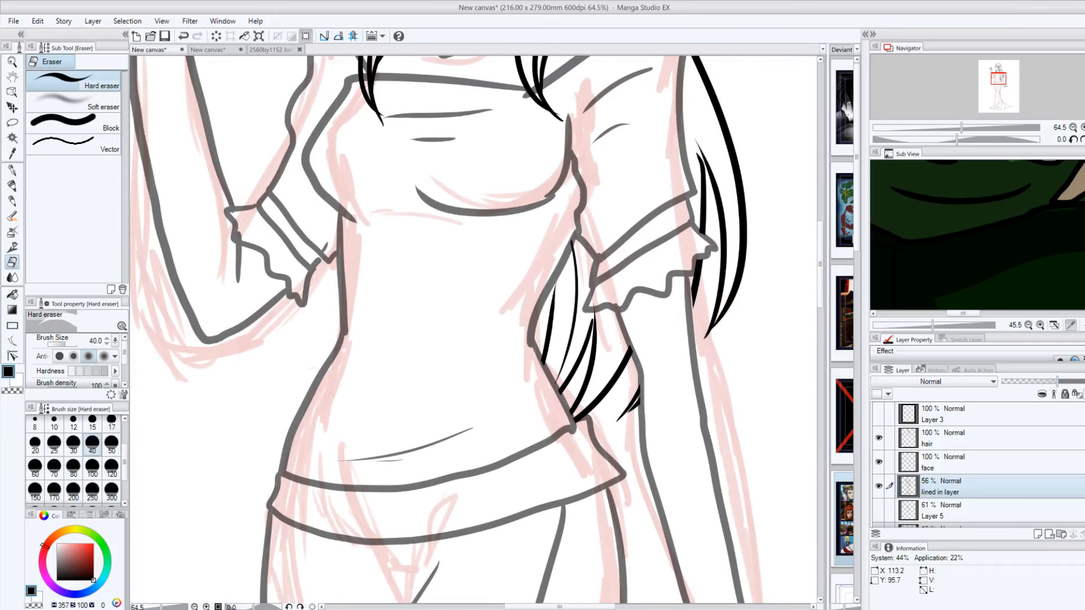
left_click_drag(821, 285, 833, 253)
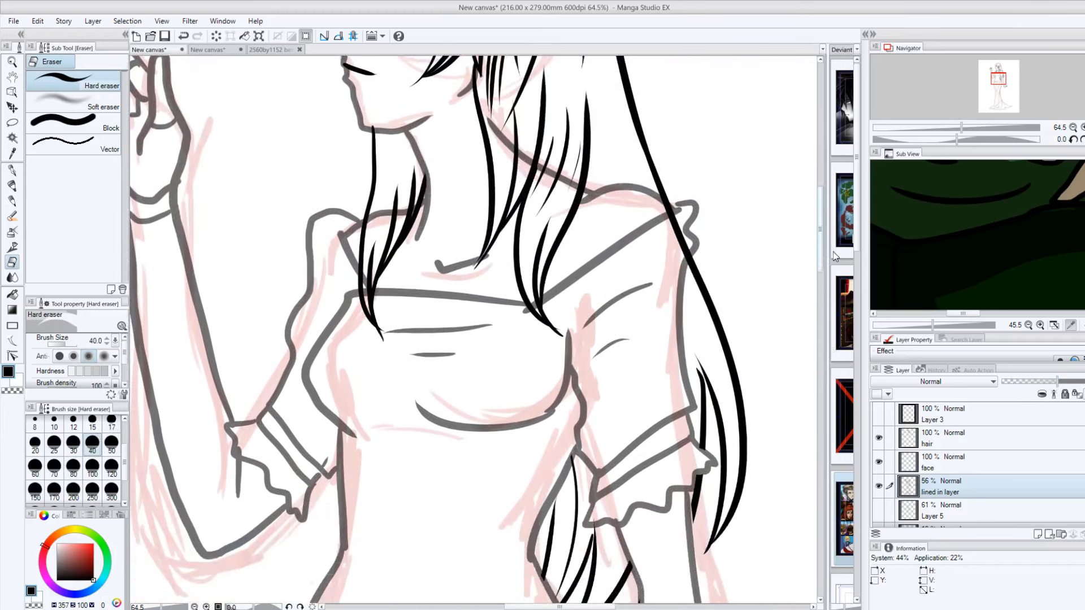
left_click(11, 171)
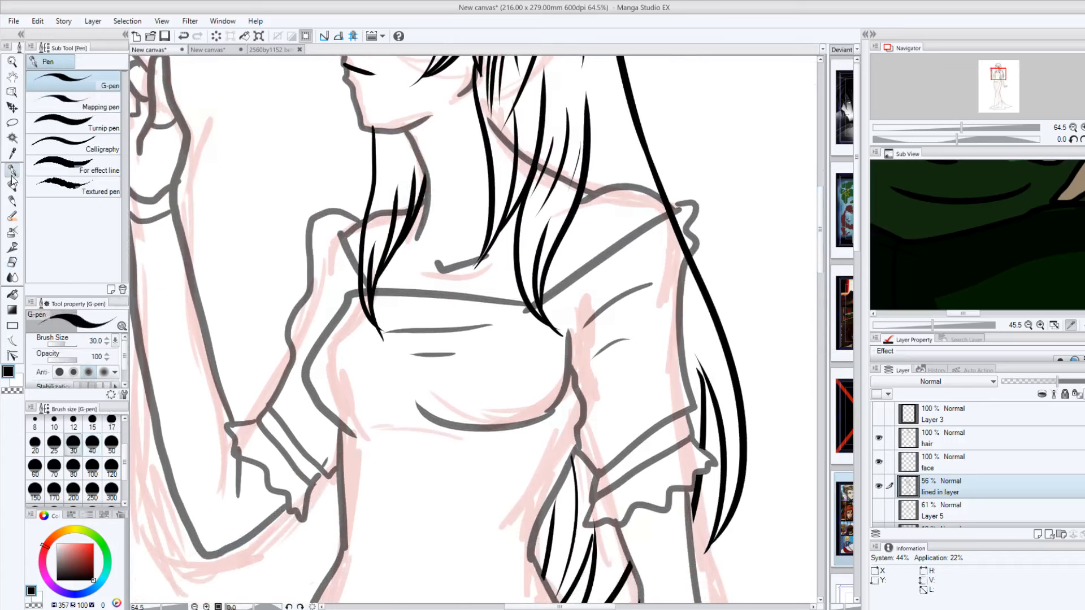
mouse_move(735, 110)
left_mouse_down()
mouse_move(718, 149)
mouse_move(707, 146)
left_mouse_up()
left_click(719, 117)
left_click(707, 125)
left_click(183, 36)
left_click(183, 37)
left_click(183, 36)
Step: Set the G-pen to the transparent colour and undo a test dab over the shoulder ruffle
left_click(12, 390)
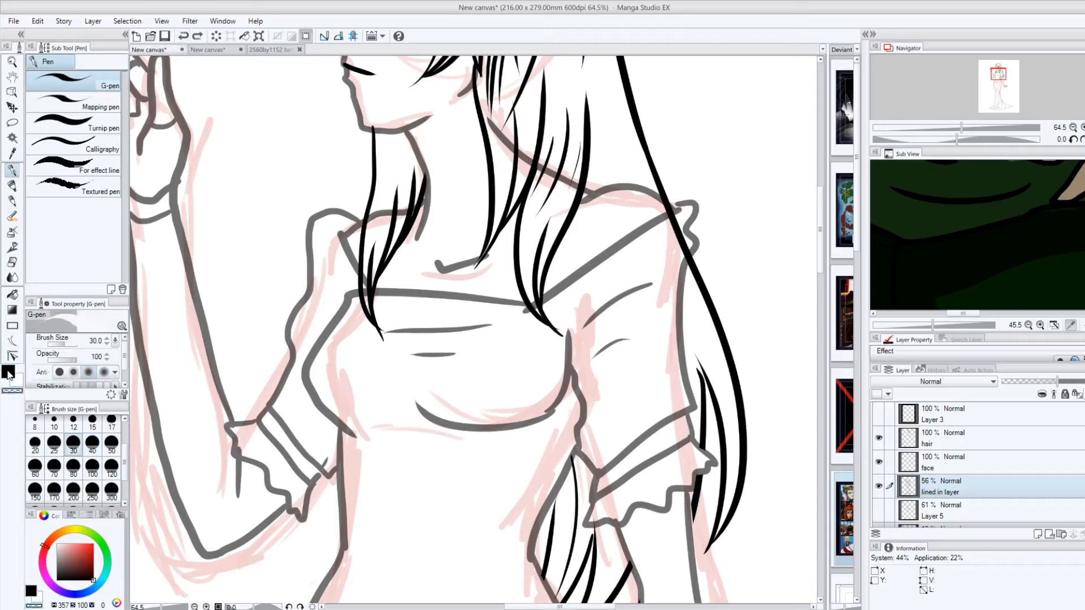
left_click(9, 374)
left_click(19, 382)
left_click(14, 391)
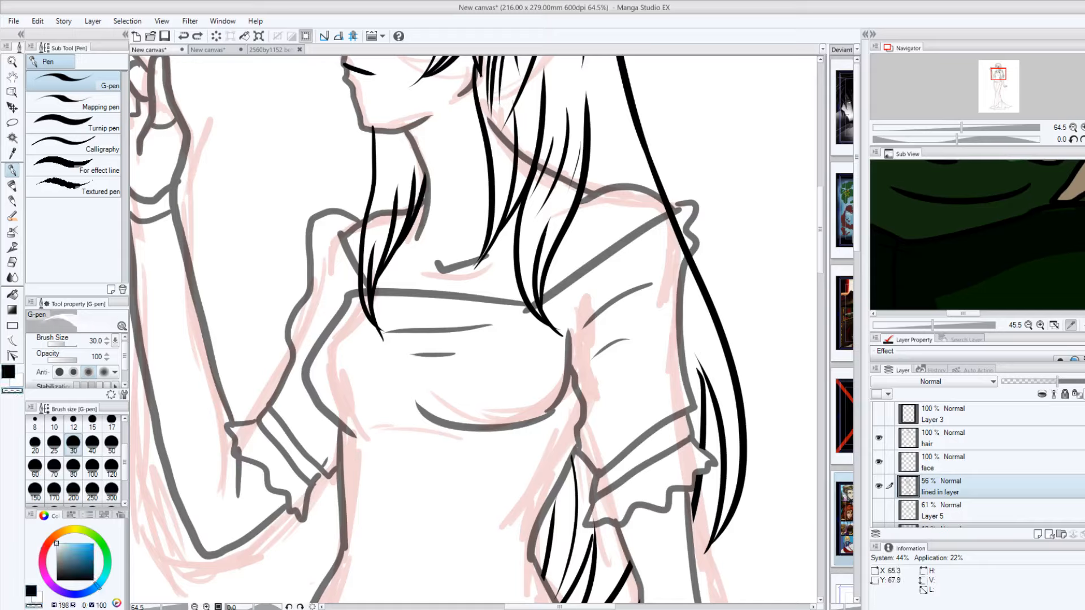
left_click(683, 252)
left_click(182, 37)
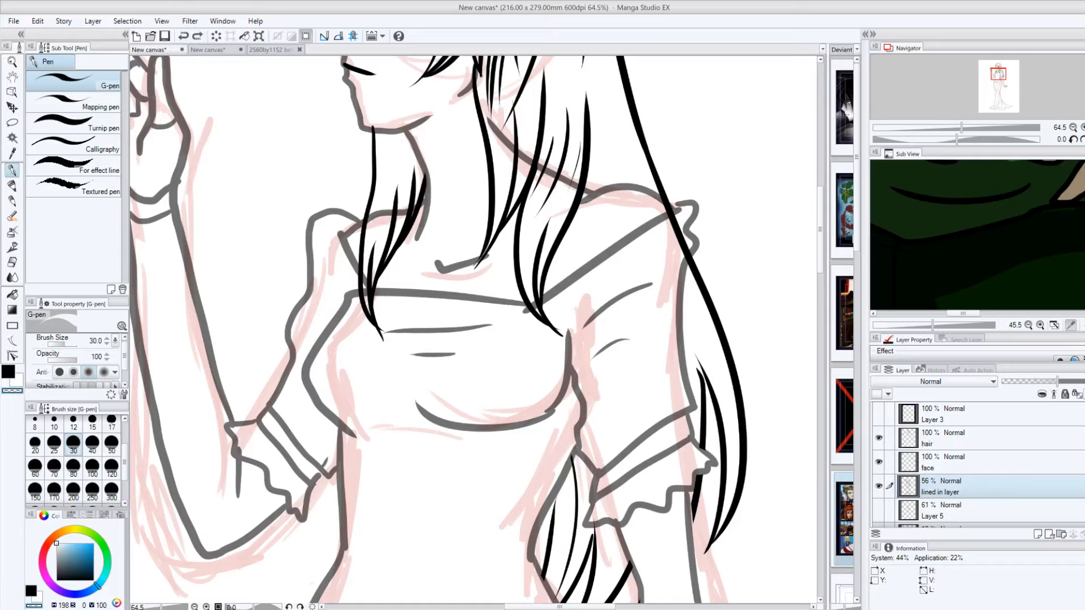
Step: On the hair layer, erase the back hair outline where it crosses the shoulder ruffle of the sleeve
left_click(908, 440)
mouse_move(683, 252)
left_mouse_down()
mouse_move(676, 215)
mouse_move(664, 221)
left_mouse_up()
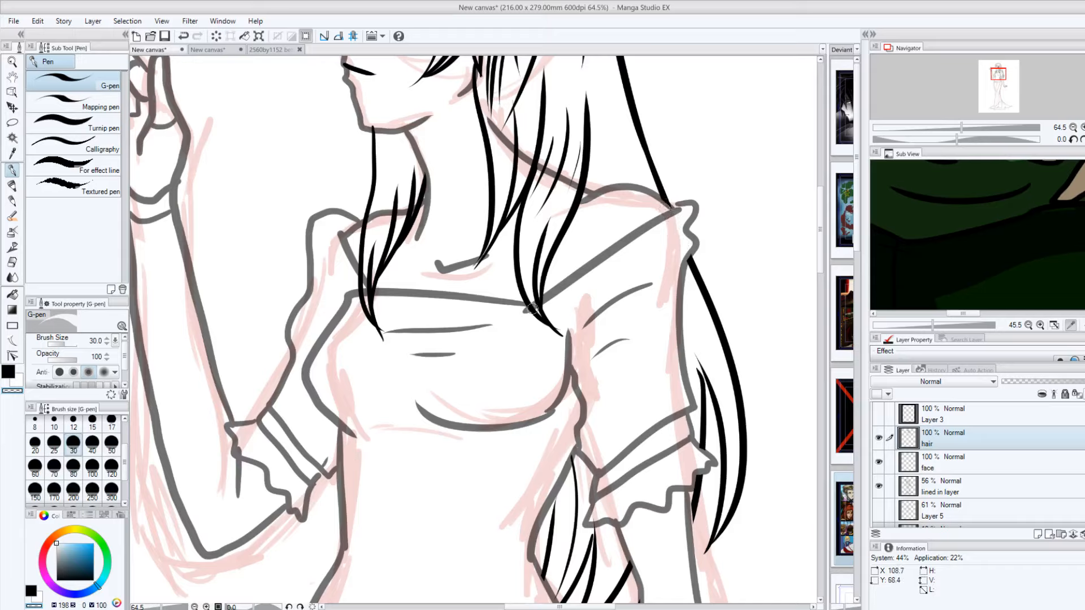
left_click(183, 35)
Step: On lined in layer, erase the neck-to-shoulder line where it runs behind the hair strands
mouse_move(820, 253)
left_mouse_down()
mouse_move(820, 232)
mouse_move(820, 250)
left_mouse_up()
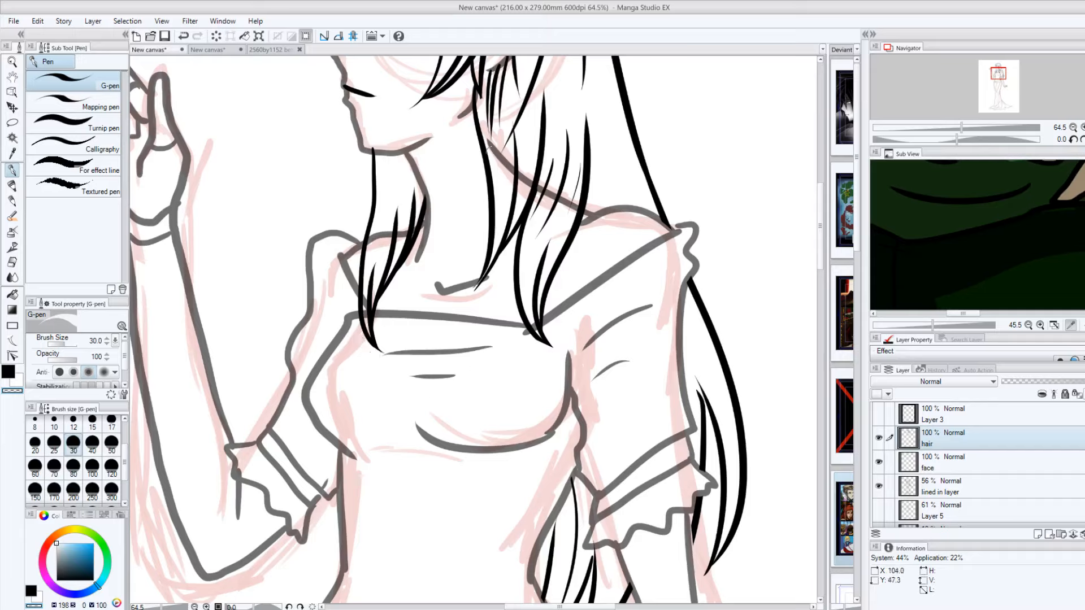
left_click(914, 491)
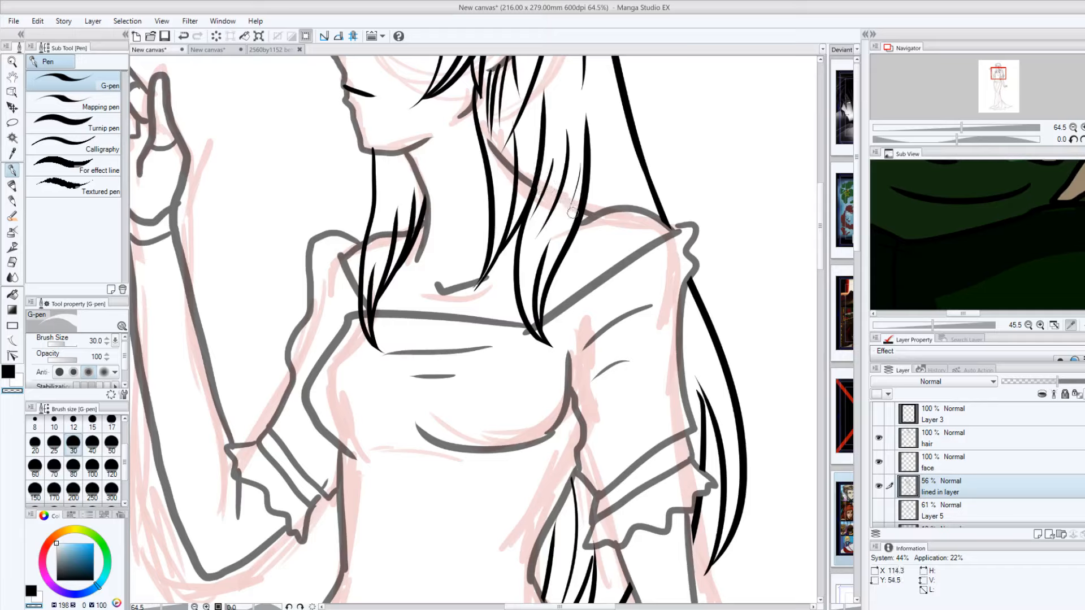
mouse_move(544, 185)
left_mouse_down()
mouse_move(517, 178)
mouse_move(529, 182)
mouse_move(500, 148)
left_mouse_up()
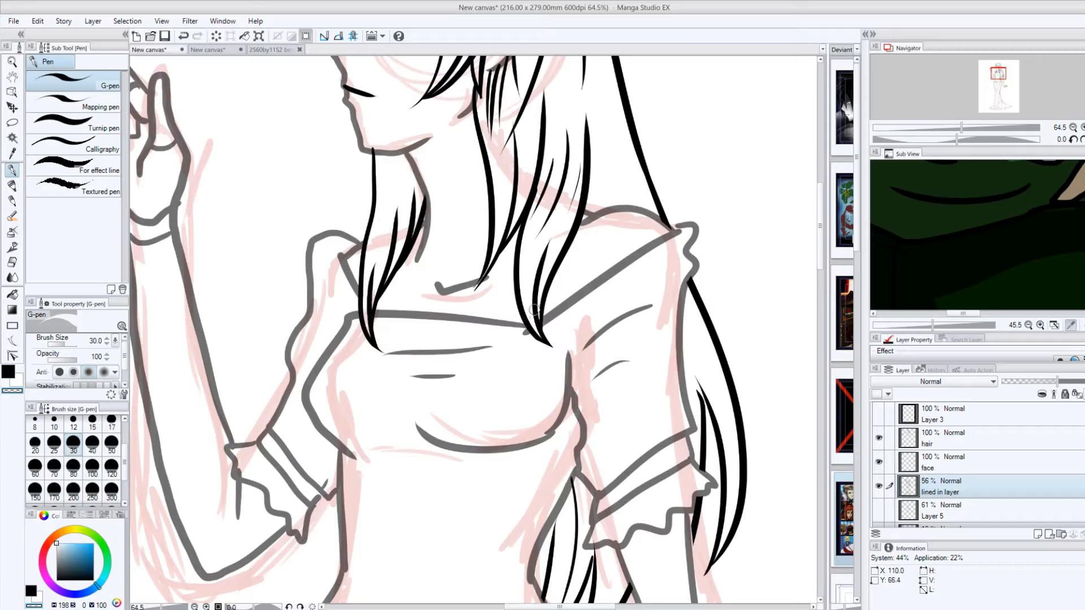
left_click_drag(821, 253, 824, 215)
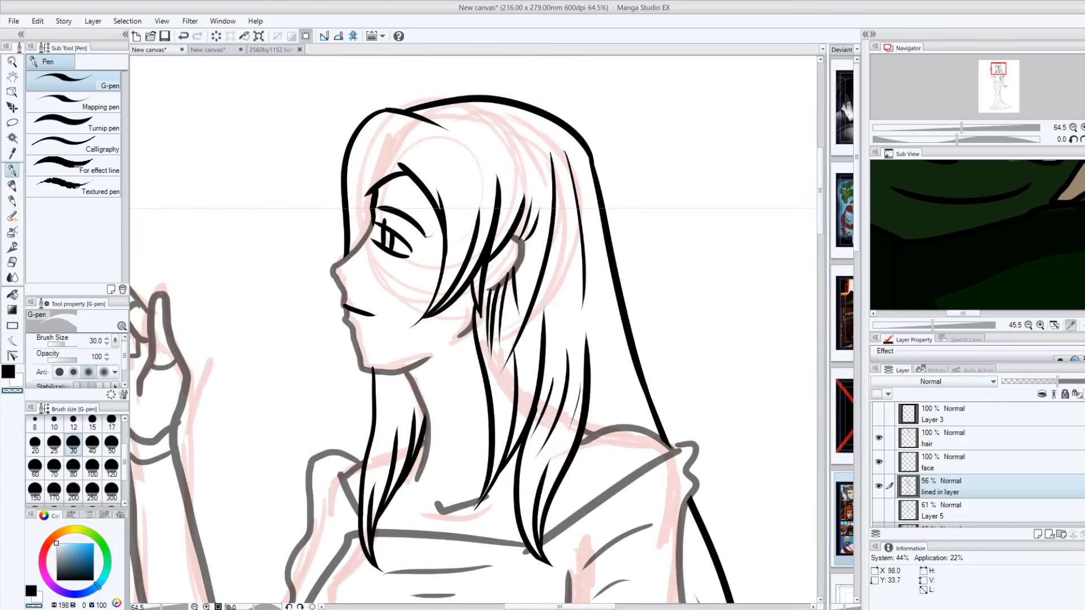
Step: On the hair layer, touch up the strand tips beside the sleeve cuff and between waist and forearm with the G-pen in black
left_click(905, 439)
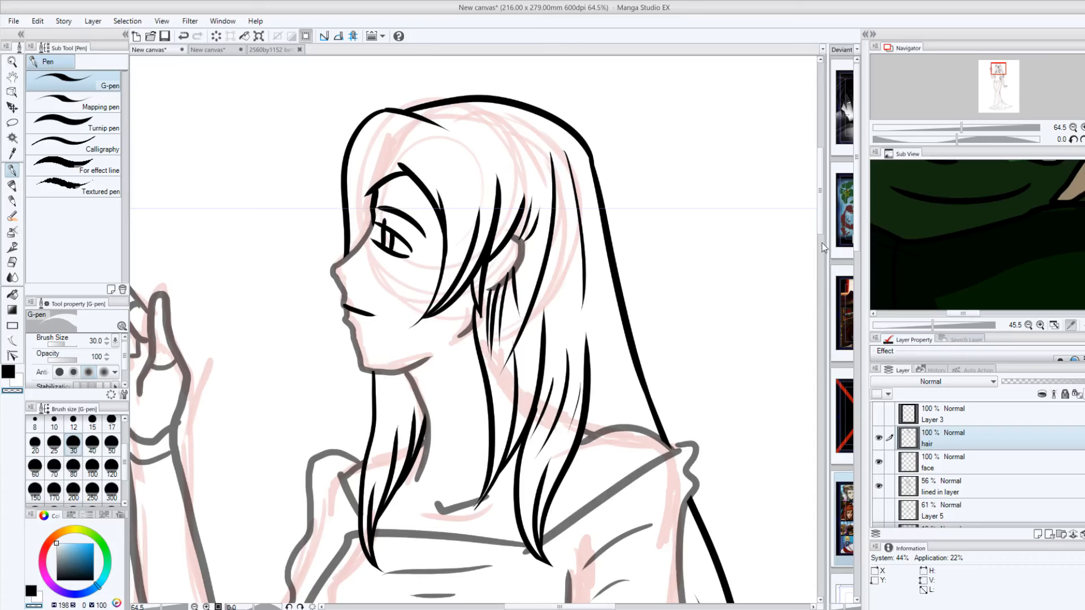
scroll(821, 242, "down", 2)
scroll(830, 238, "down", 10)
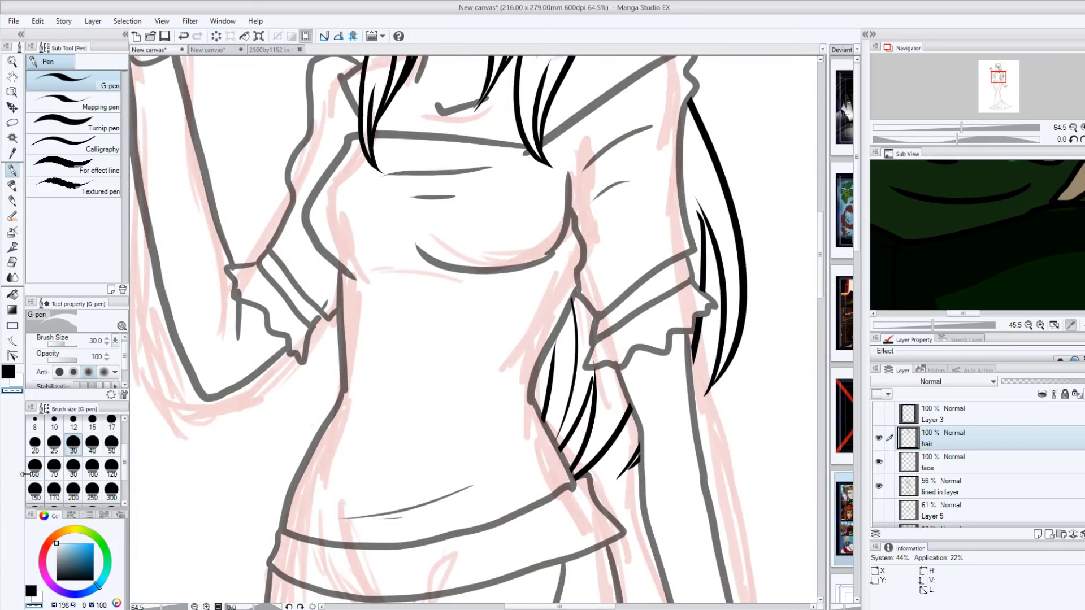
left_click(31, 590)
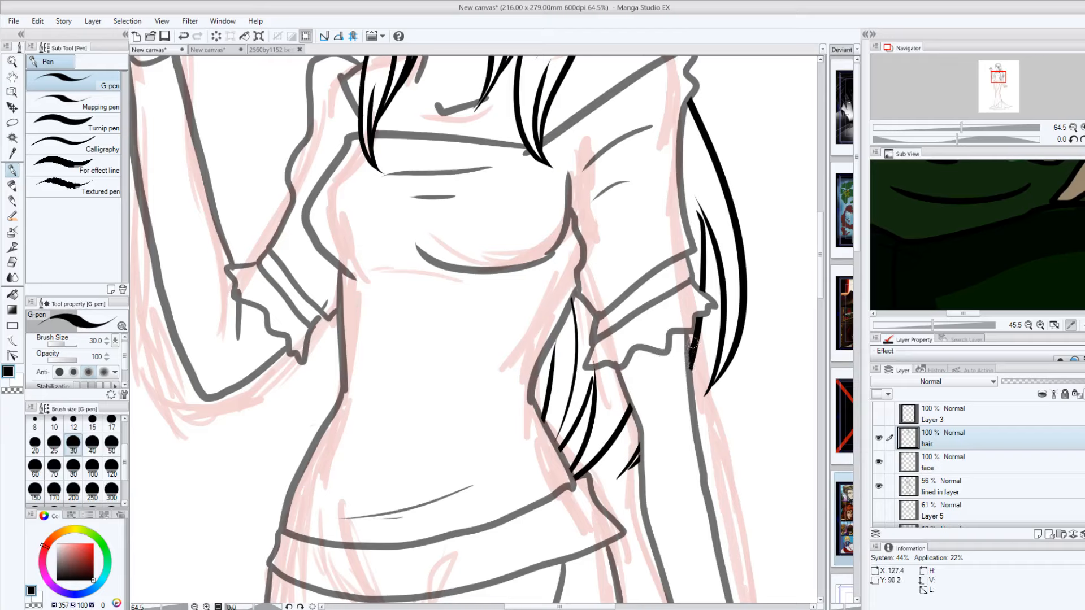
mouse_move(705, 251)
left_mouse_down()
mouse_move(696, 208)
mouse_move(708, 260)
left_mouse_up()
key("ctrl+z")
left_click(184, 36)
left_click_drag(699, 209, 700, 217)
left_click_drag(635, 465, 618, 477)
left_click(13, 295)
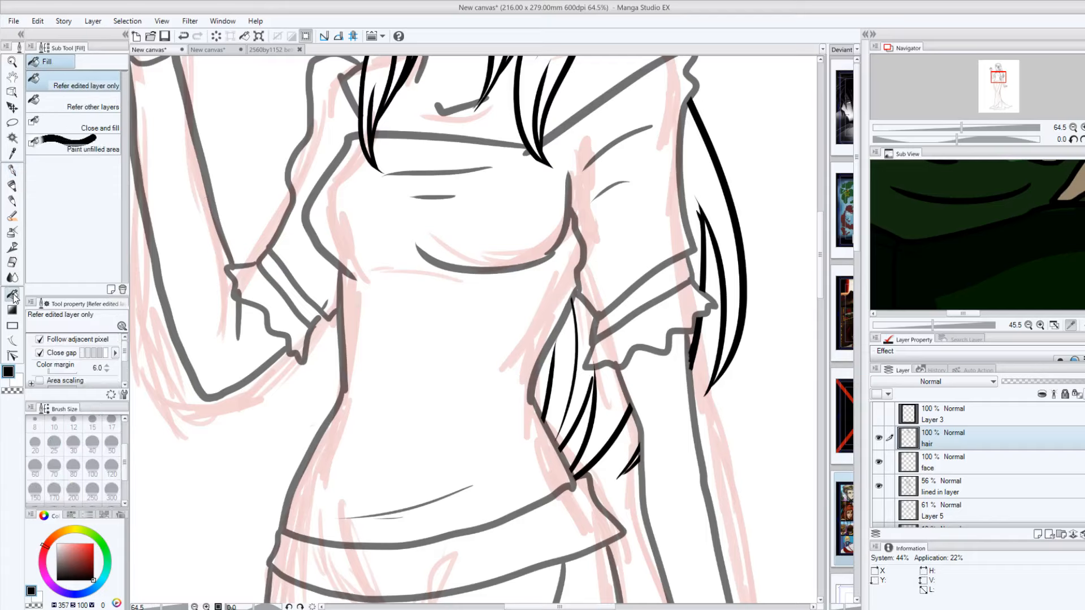
left_click(12, 170)
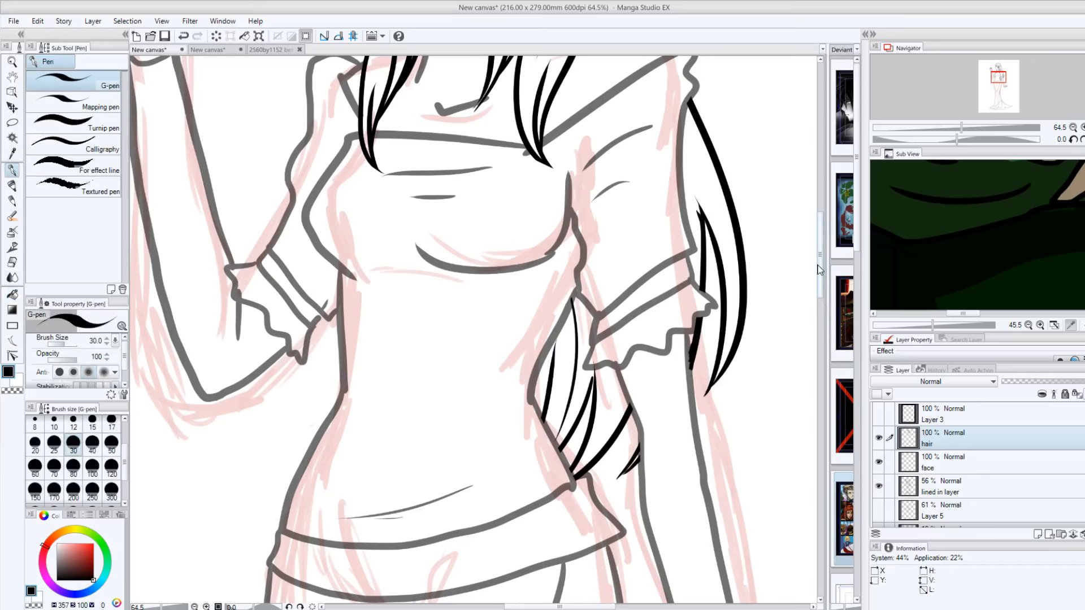
Step: Raise the opacity of Layer 1, the red body sketch, to 69%
left_click_drag(822, 282, 822, 226)
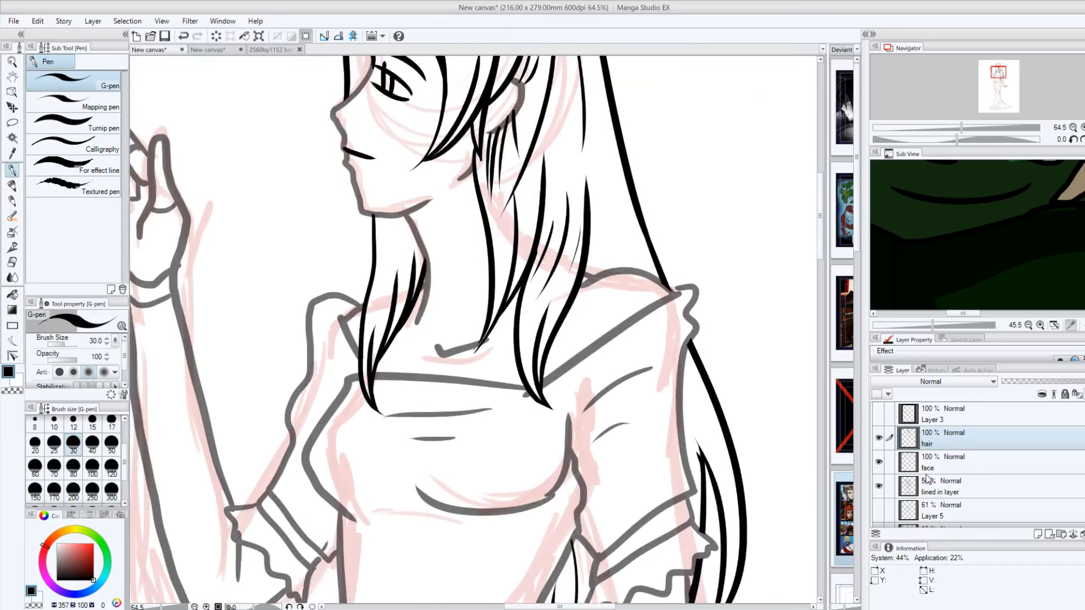
left_click(916, 489)
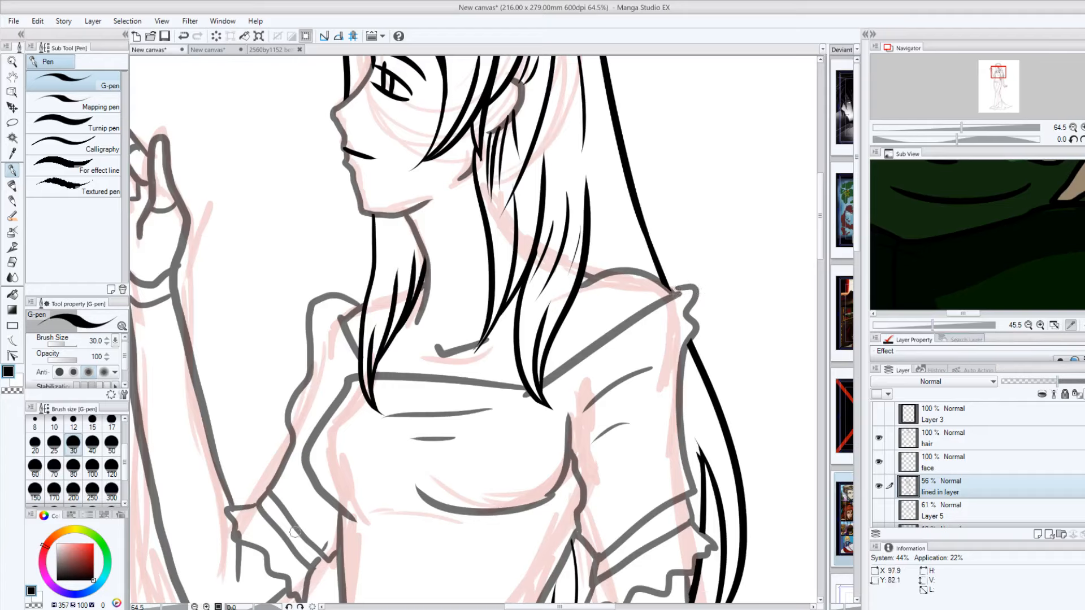
left_click_drag(161, 608, 149, 608)
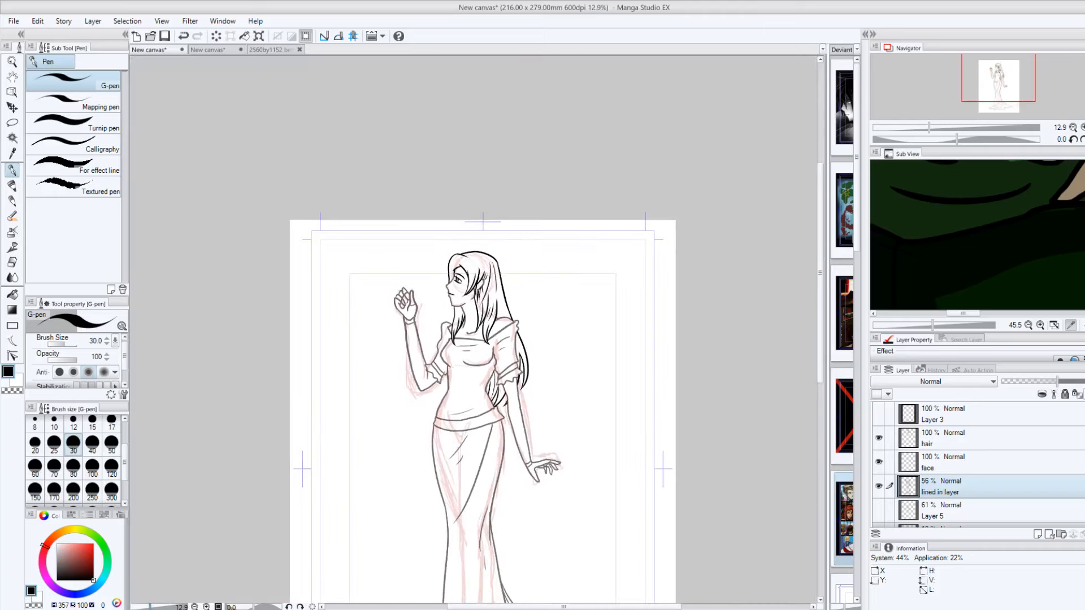
left_click_drag(821, 278, 833, 325)
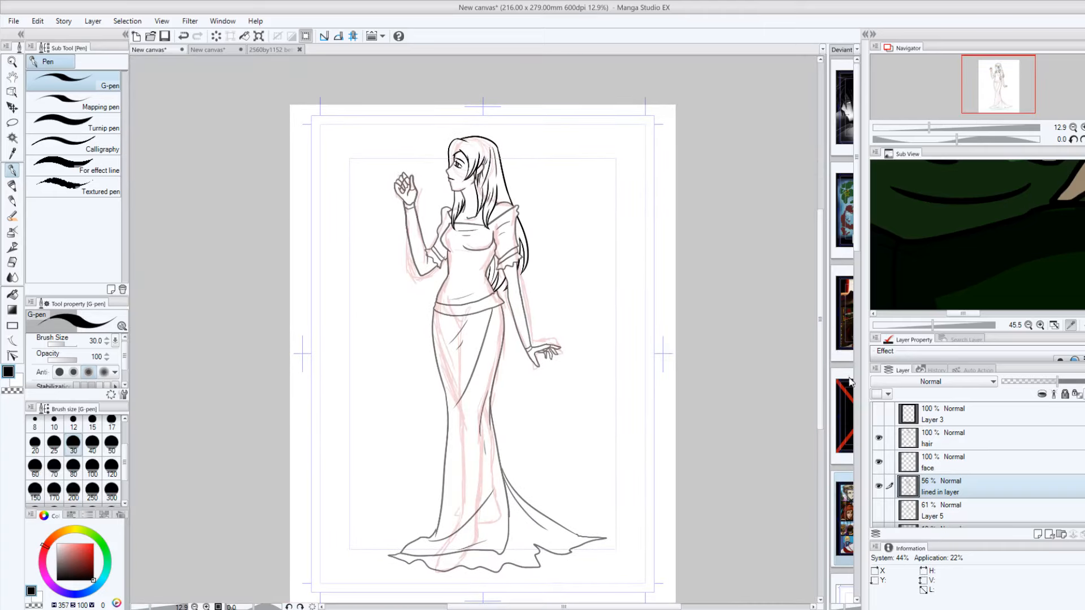
scroll(917, 450, "down", 2)
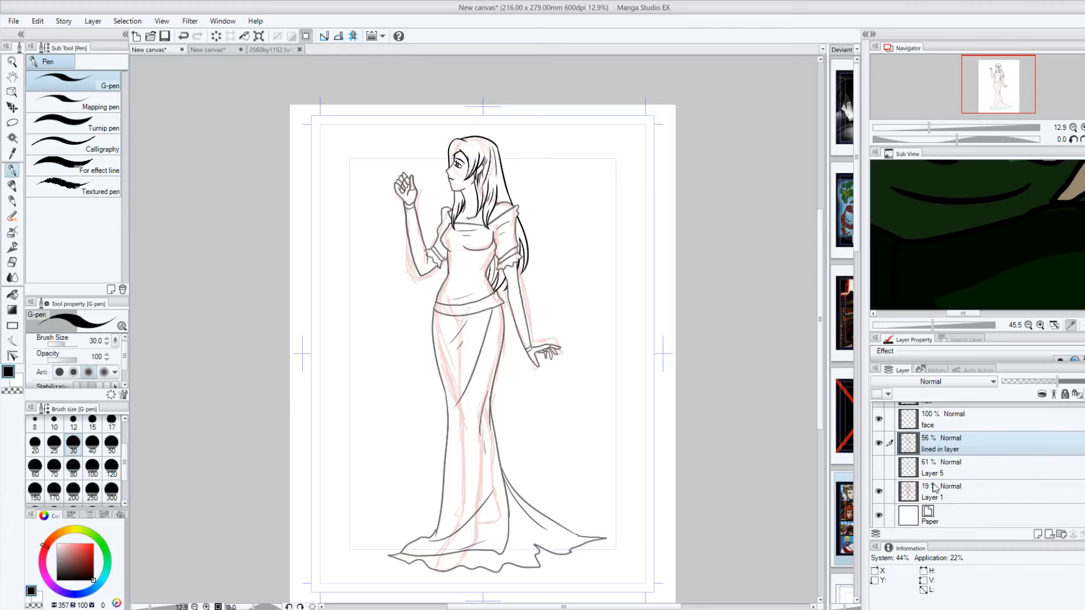
left_click(899, 495)
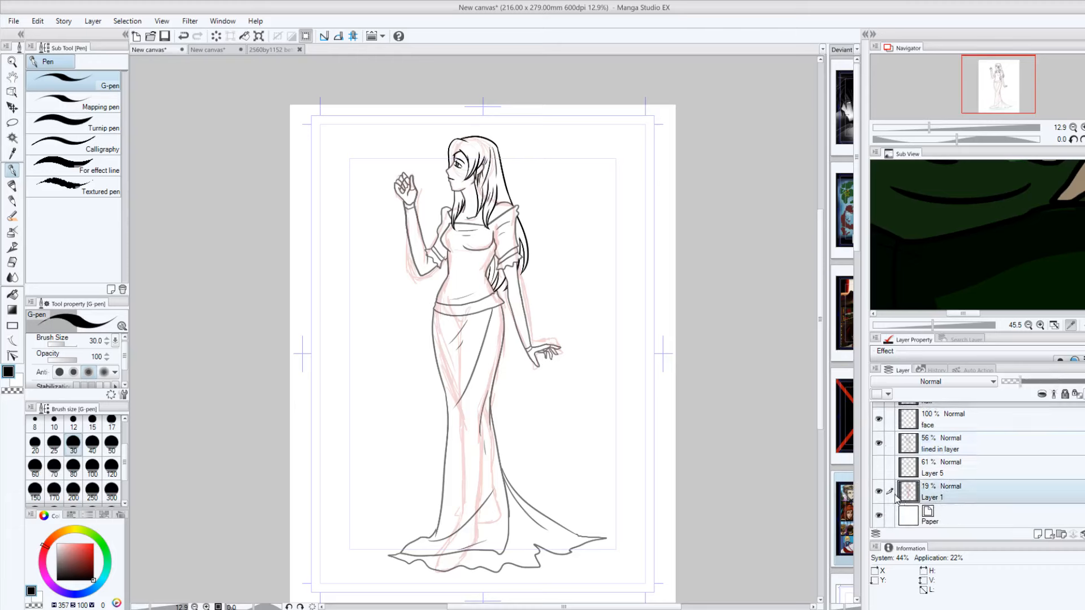
mouse_move(1020, 383)
left_mouse_down()
mouse_move(1083, 384)
mouse_move(1071, 383)
left_mouse_up()
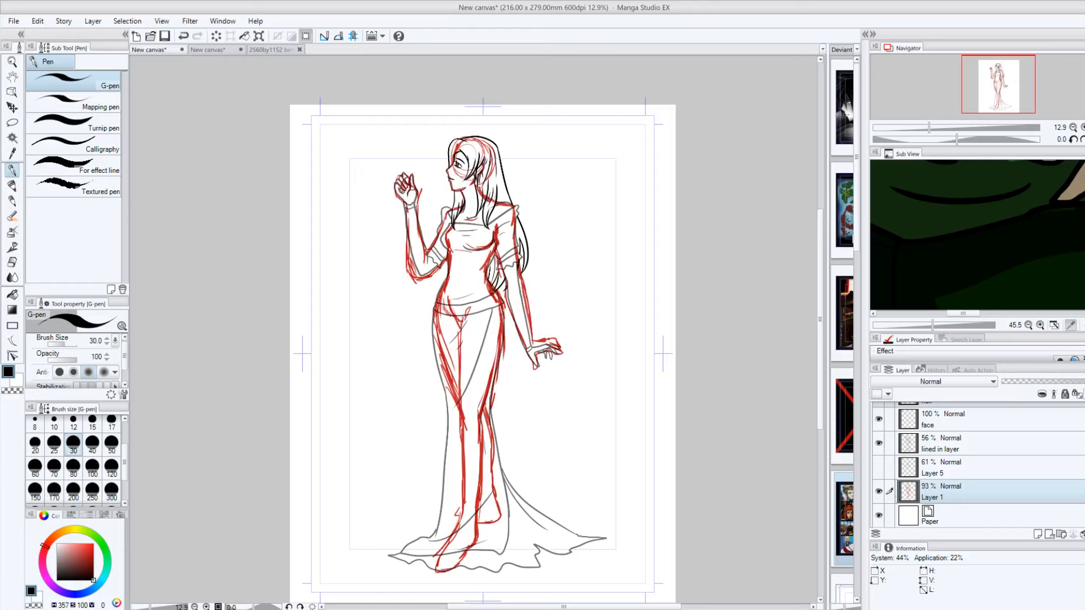
Step: Shift the red body sketch on Layer 1 away from the inked figure with Move layer, and delete Layer 1
left_click(12, 108)
mouse_move(547, 303)
left_mouse_down()
mouse_move(585, 301)
mouse_move(565, 300)
left_mouse_up()
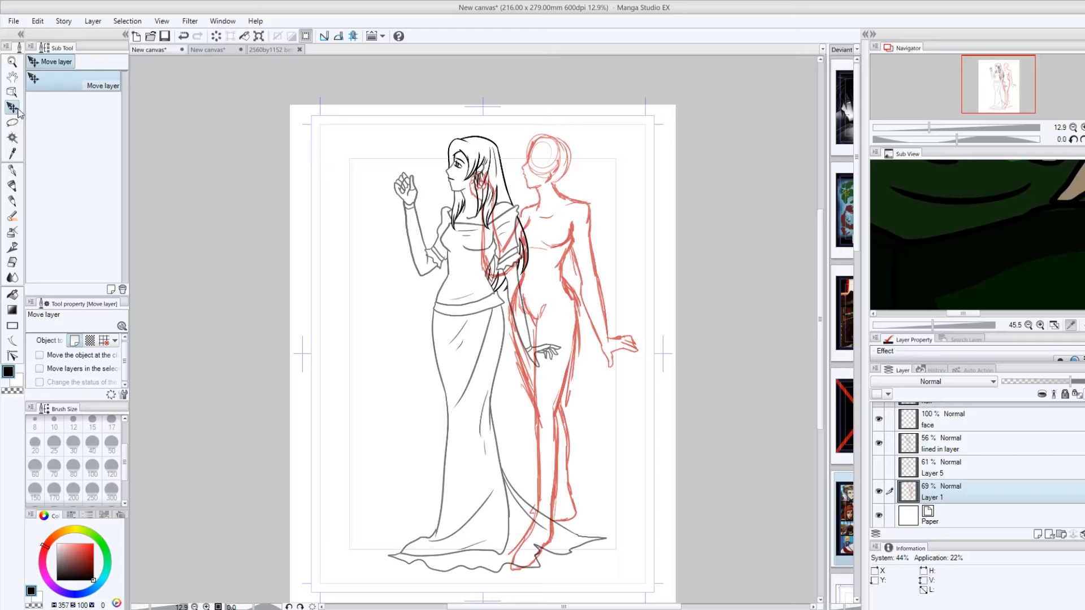
left_click_drag(545, 256, 623, 265)
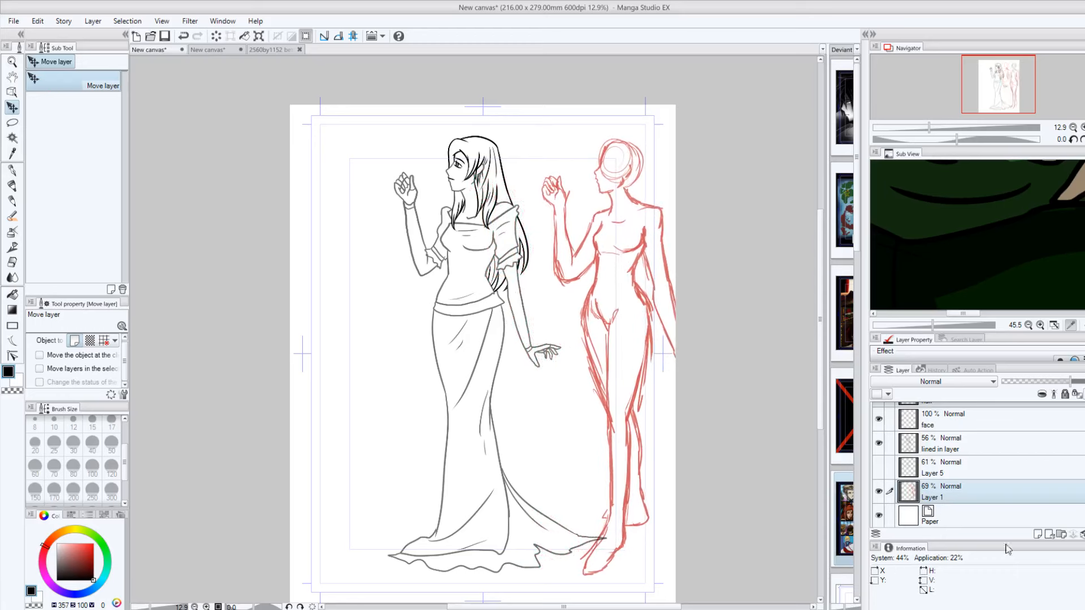
left_click_drag(596, 295, 554, 295)
left_click(1084, 534)
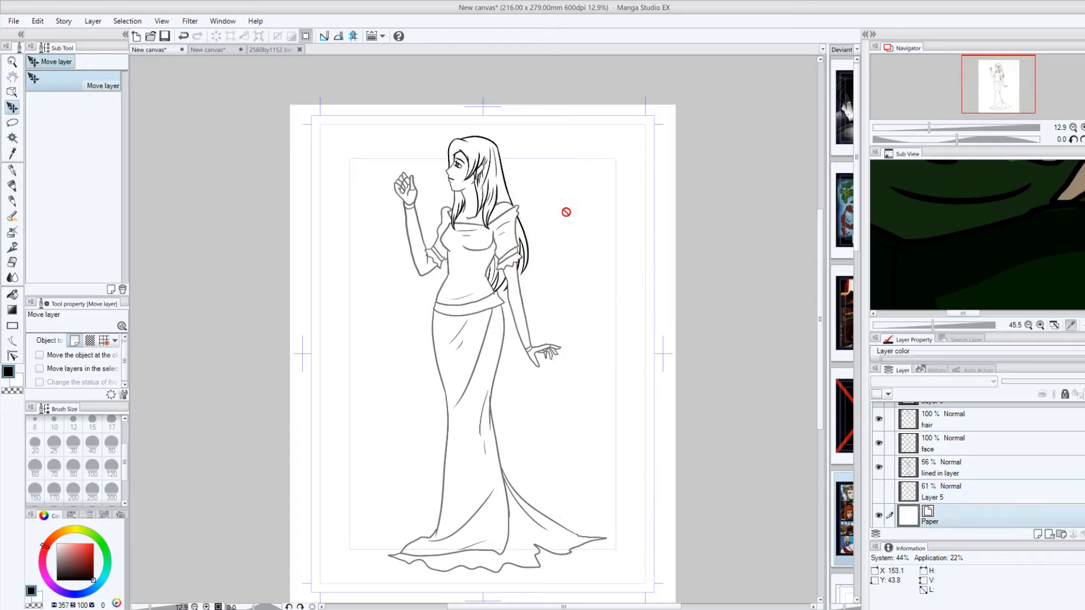
left_click_drag(820, 301, 824, 310)
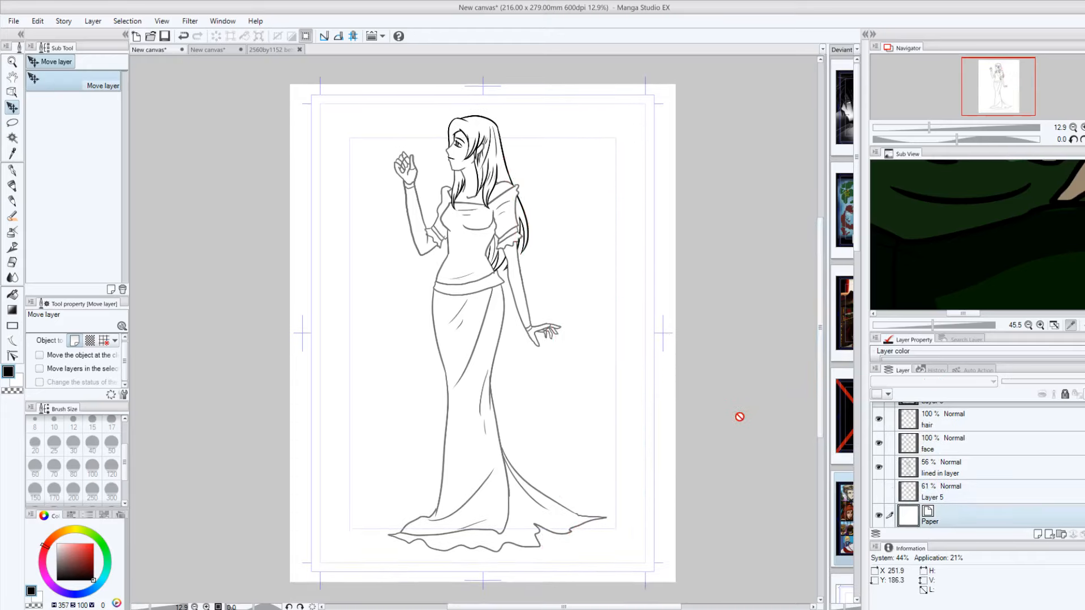
Step: Toggle the visibility of lined in layer to check its lines, and raise its opacity to 100%
left_click(879, 468)
left_click(878, 468)
left_click(879, 467)
left_click(880, 467)
left_click(931, 475)
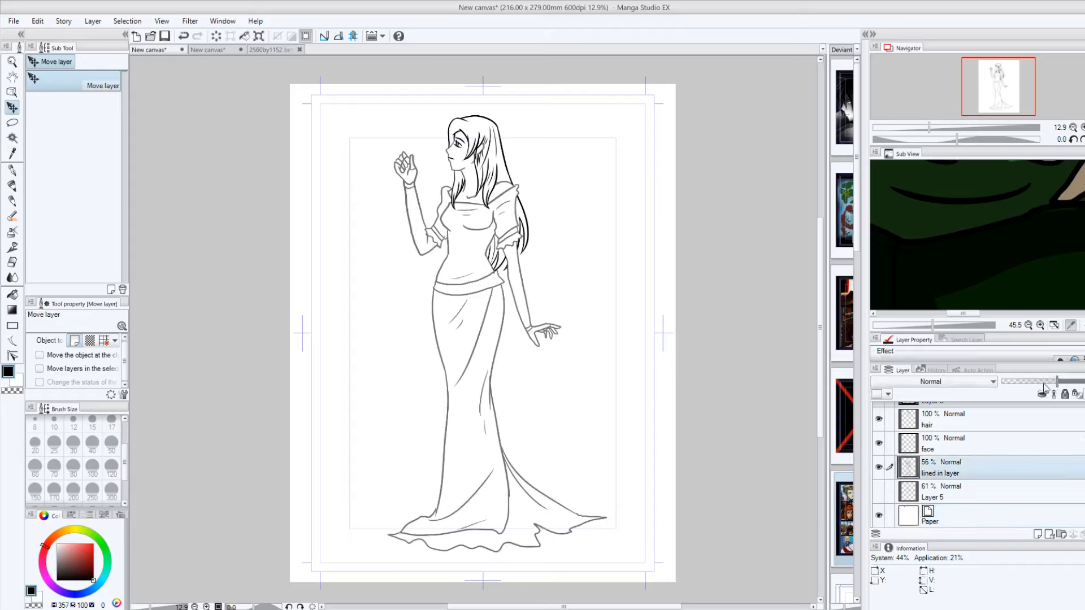
left_click_drag(1054, 380, 1083, 381)
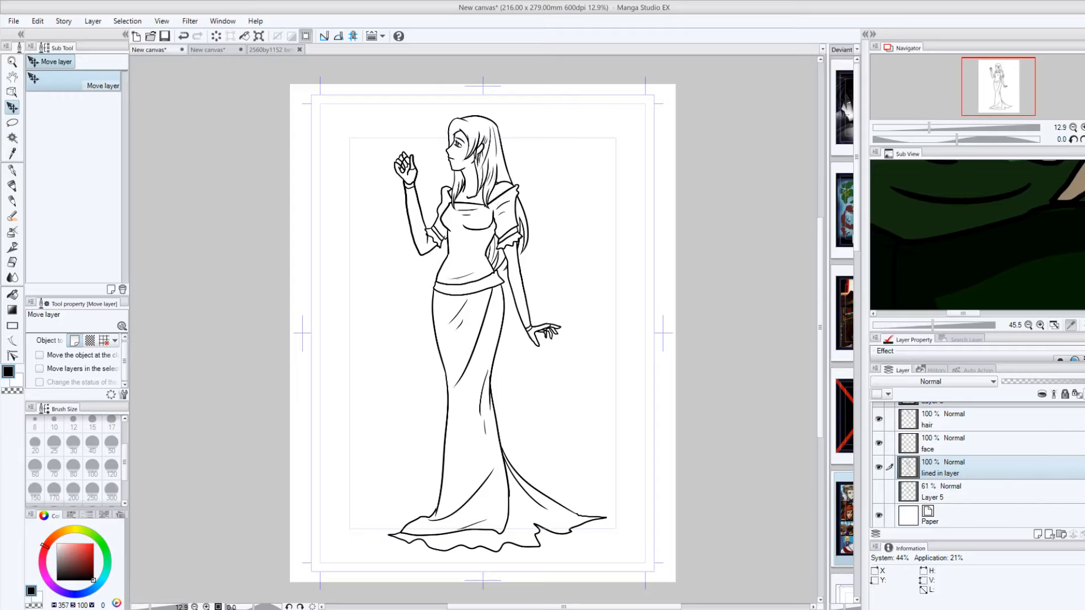
Step: Hide the hair, face and lined in layers one by one and show them again to inspect the separated line work
scroll(1071, 434, "up", 1)
left_click(927, 457)
left_click(925, 437)
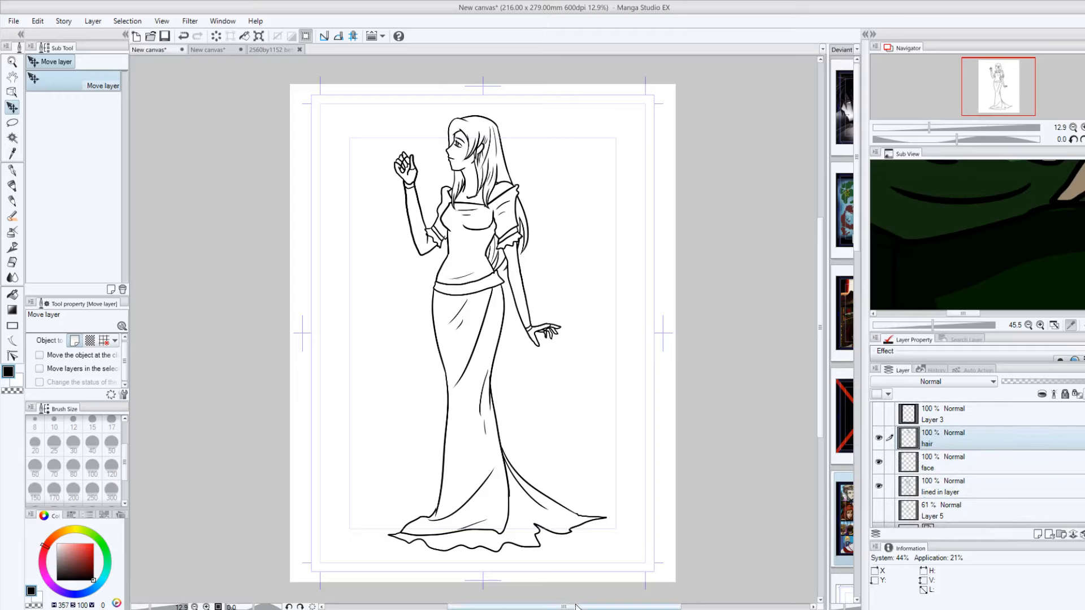
left_click_drag(565, 608, 559, 608)
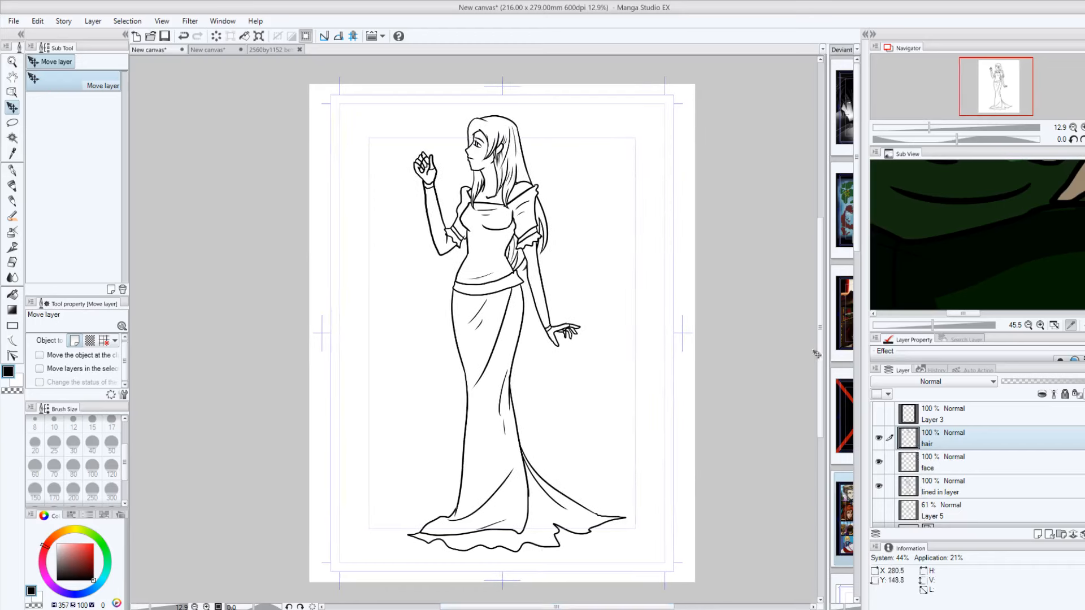
left_click_drag(817, 354, 819, 341)
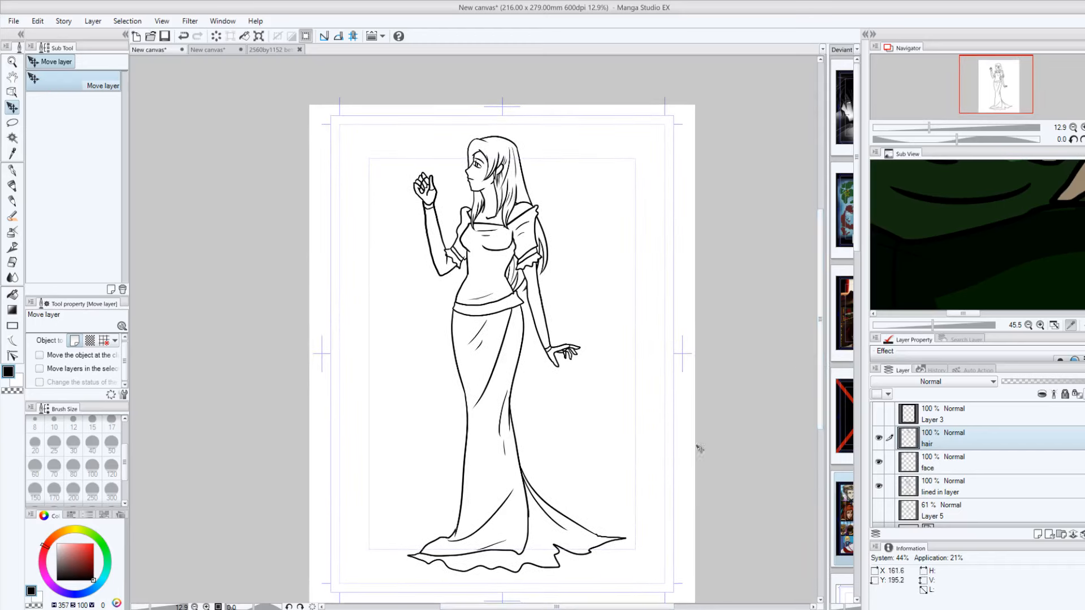
left_click(878, 440)
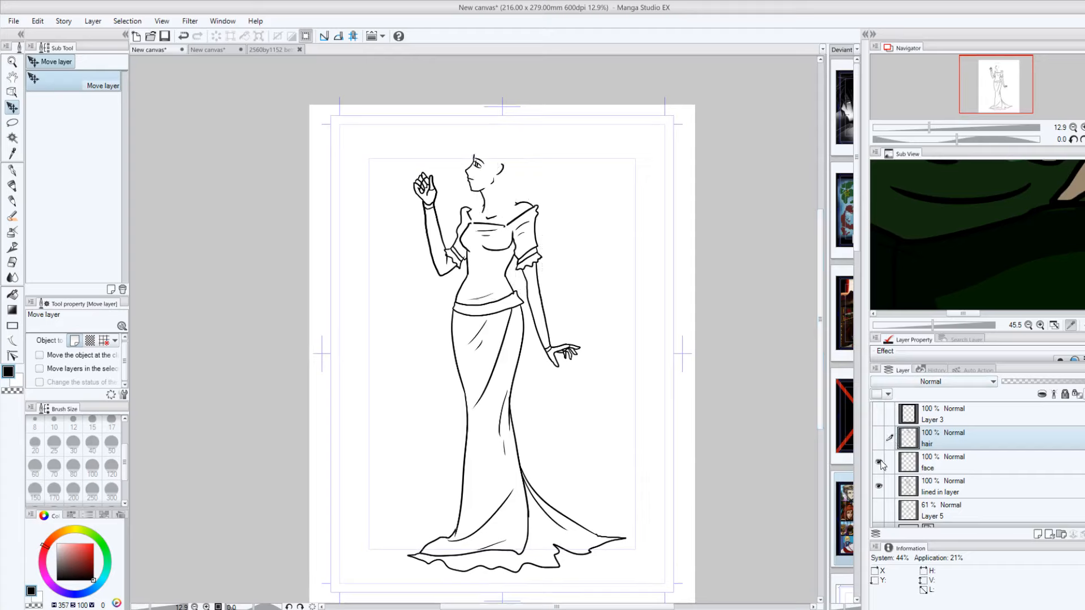
left_click(881, 464)
left_click(879, 486)
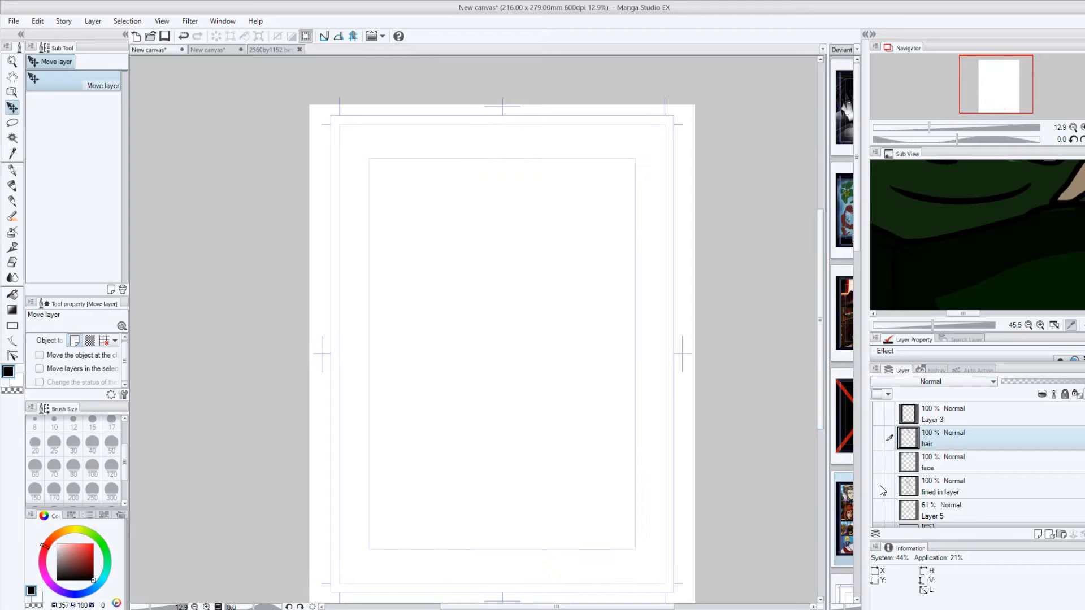
left_click(879, 486)
left_click(879, 462)
left_click(880, 439)
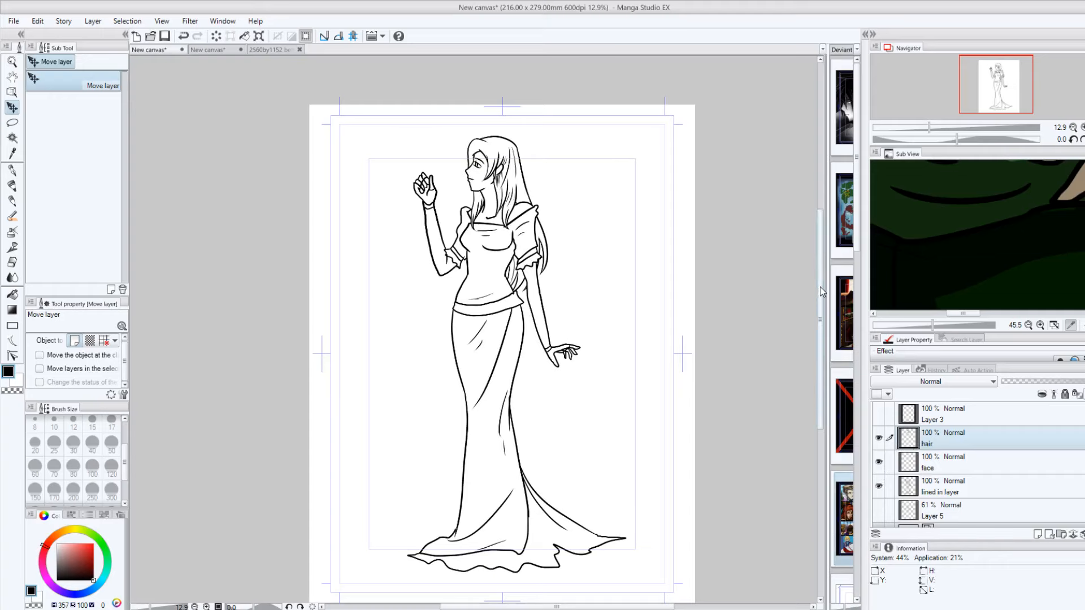
scroll(823, 299, "down", 2)
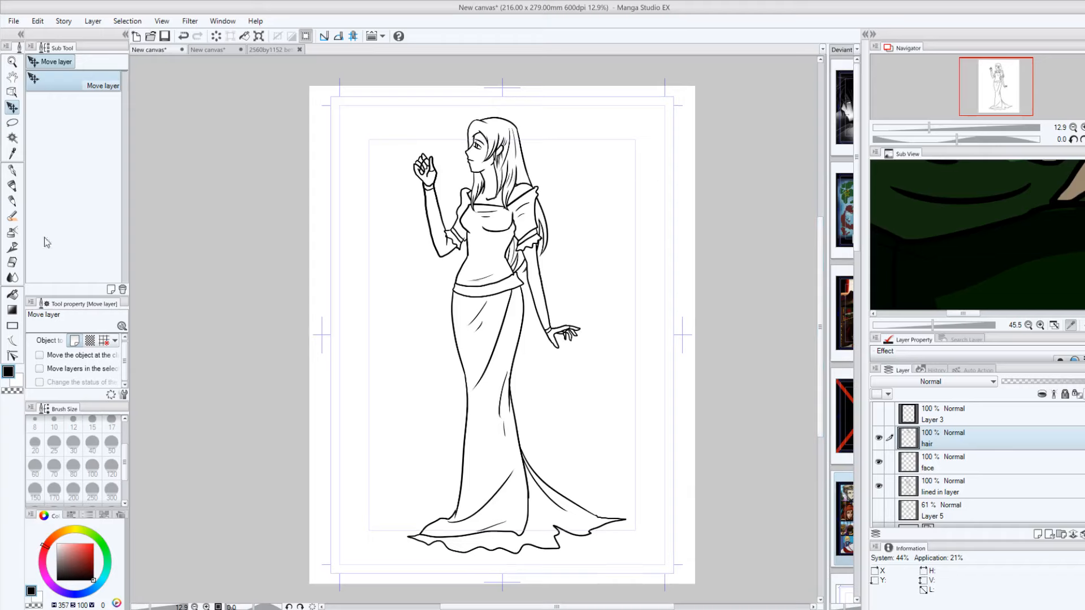
Step: Draw a bracelet around the raised forearm on a new layer above hair with the G-pen
left_click(17, 170)
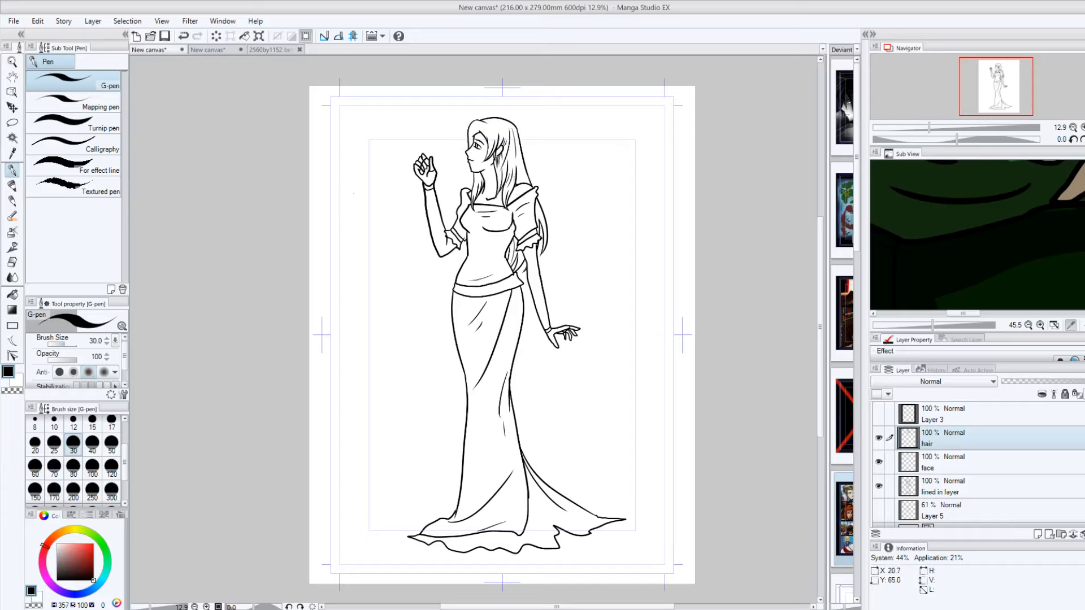
left_click(1038, 534)
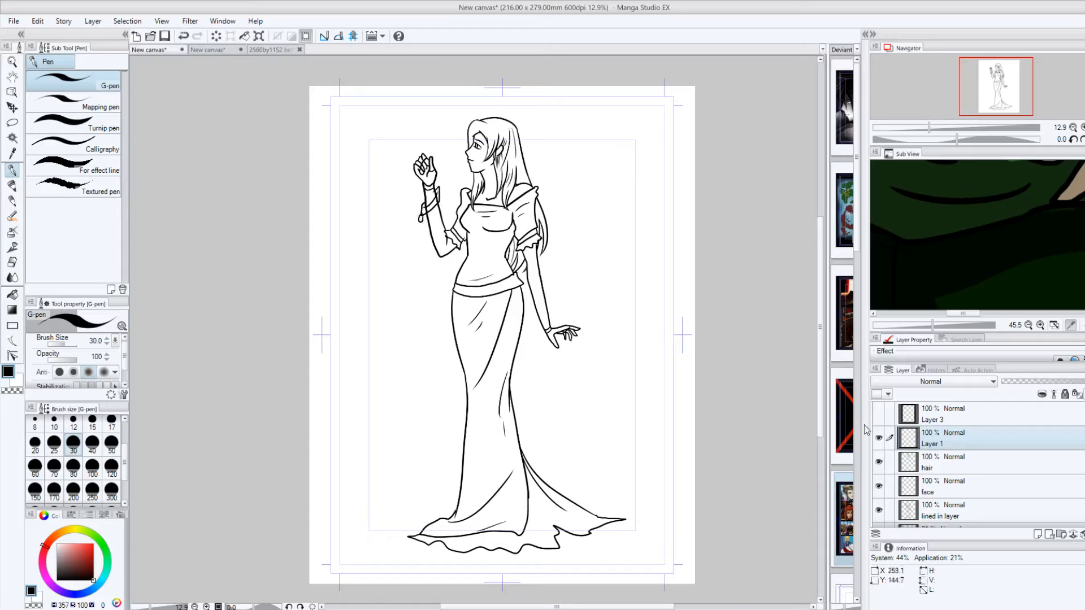
Step: On lined in layer, erase the arm lines crossing the bracelet with the Hard eraser, and undo the erasing
left_click(920, 511)
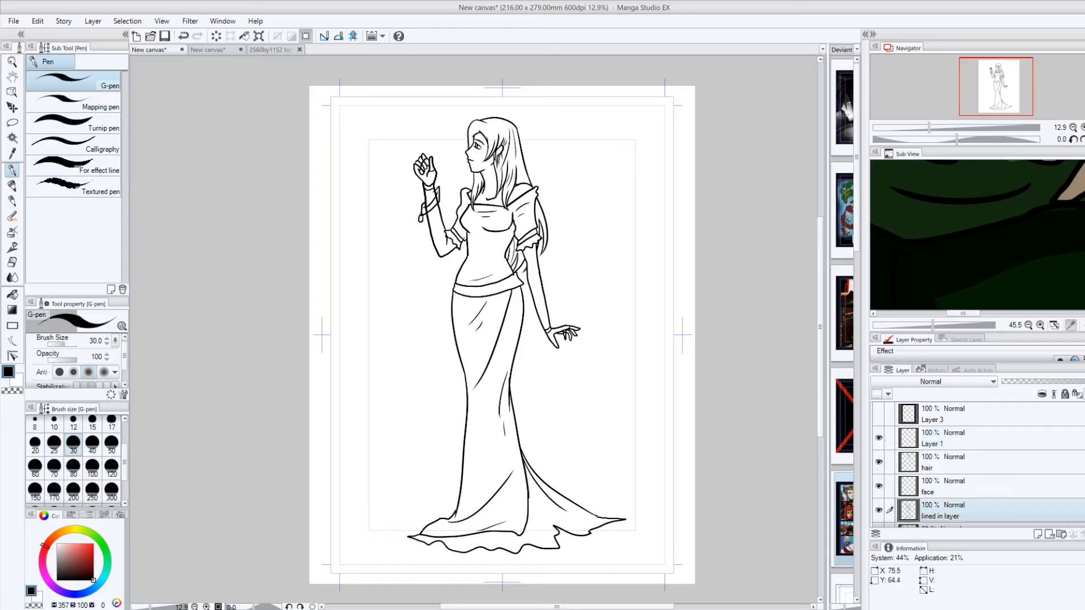
left_click(12, 262)
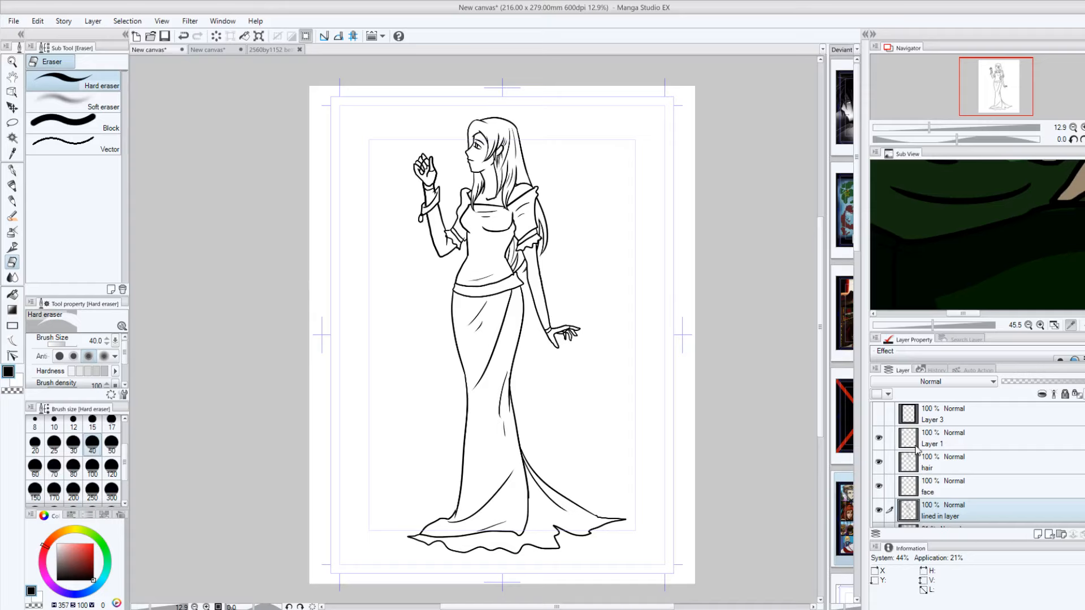
left_click(12, 107)
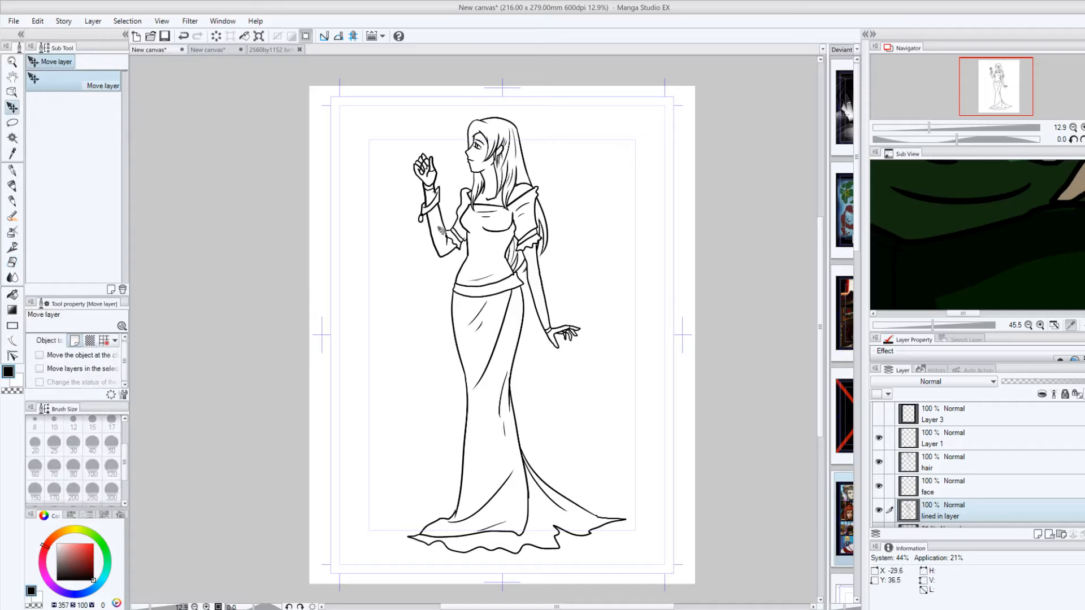
left_click(183, 37)
Step: Move the bracelet slightly along the forearm on its own Layer 1, and delete that layer
left_click(911, 437)
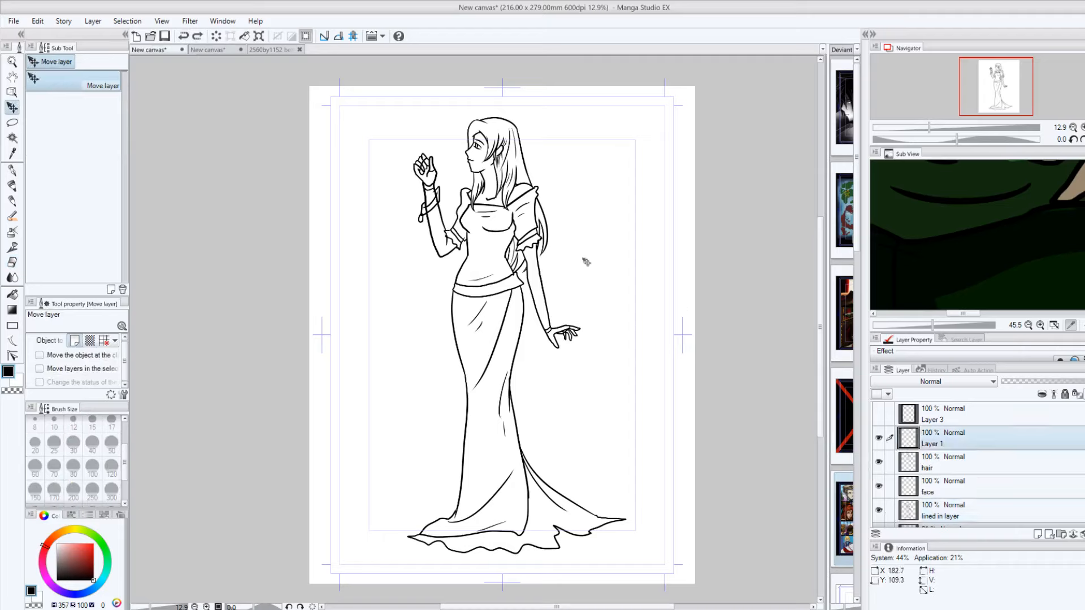
left_click_drag(428, 208, 451, 221)
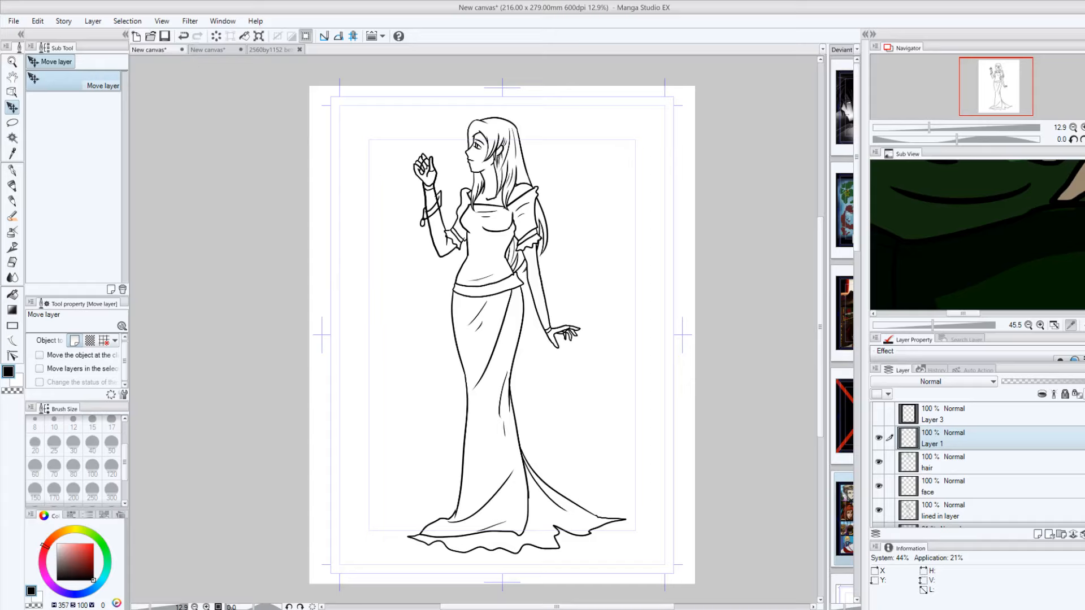
left_click(1083, 535)
Step: Hide and show the hair layer and the face layer in turn to check their line work on the full figure
left_click_drag(821, 326, 822, 318)
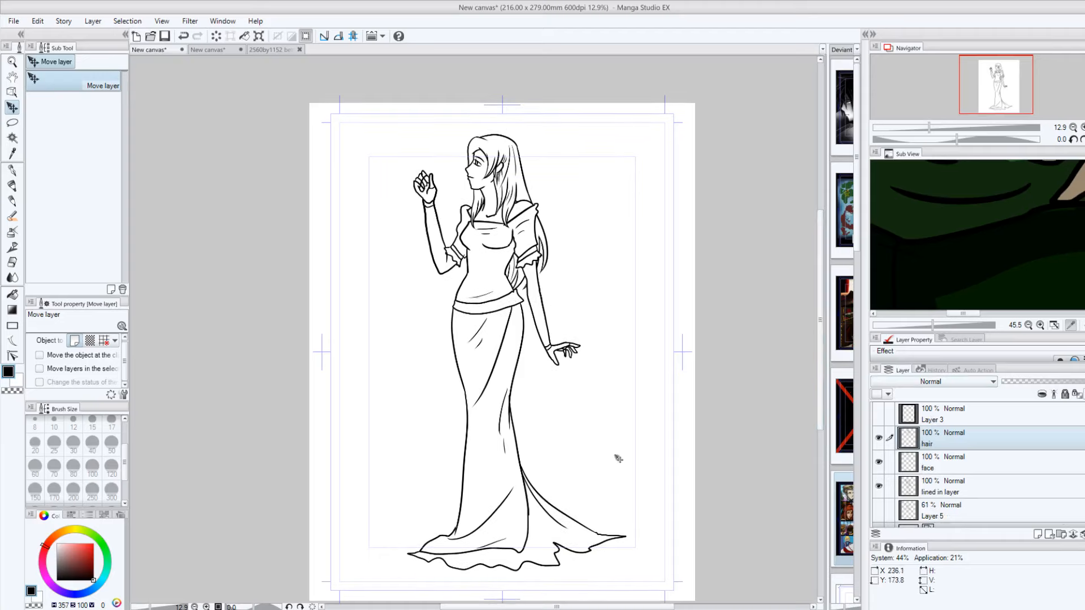
left_click_drag(151, 608, 153, 607)
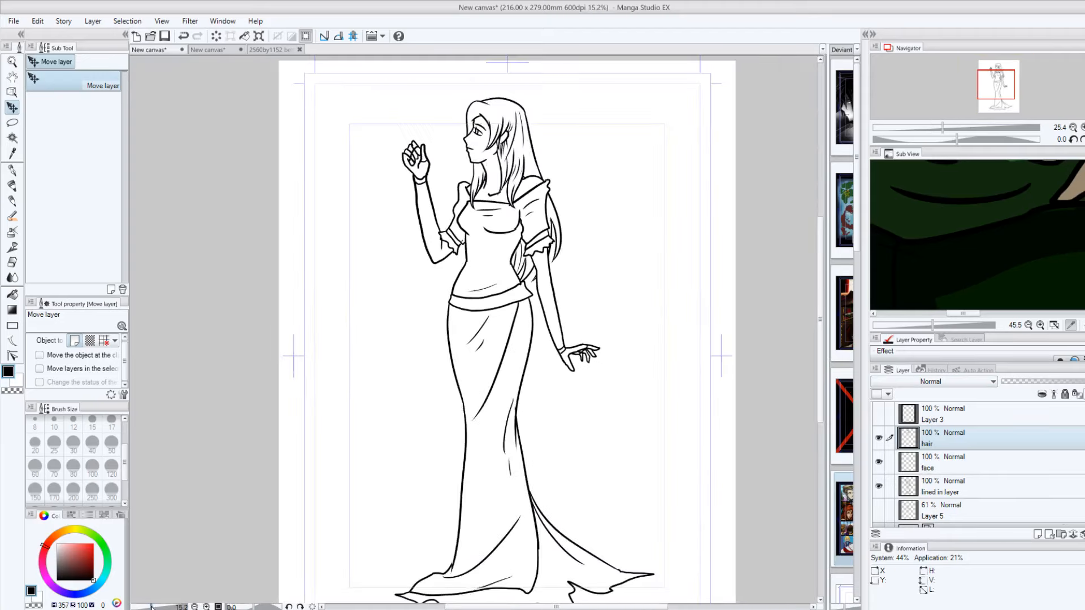
left_click_drag(819, 341, 826, 345)
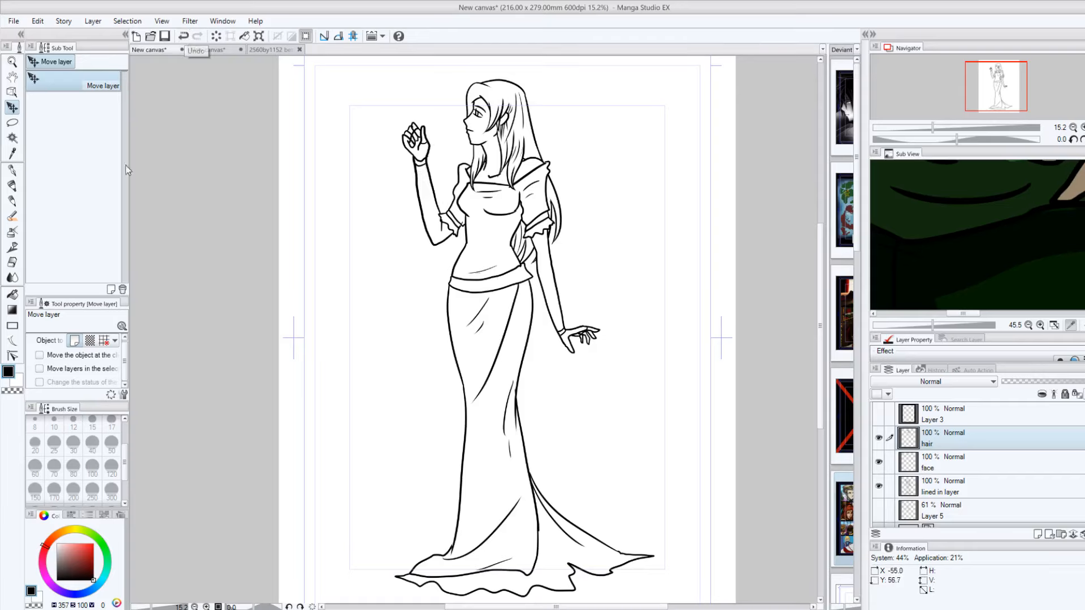
left_click(878, 439)
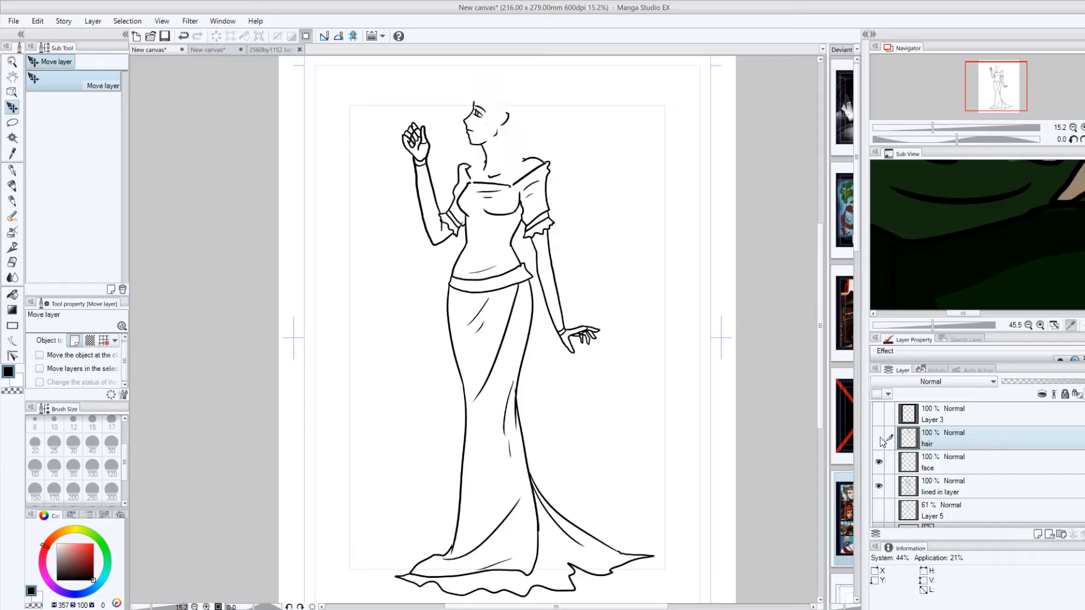
left_click(879, 439)
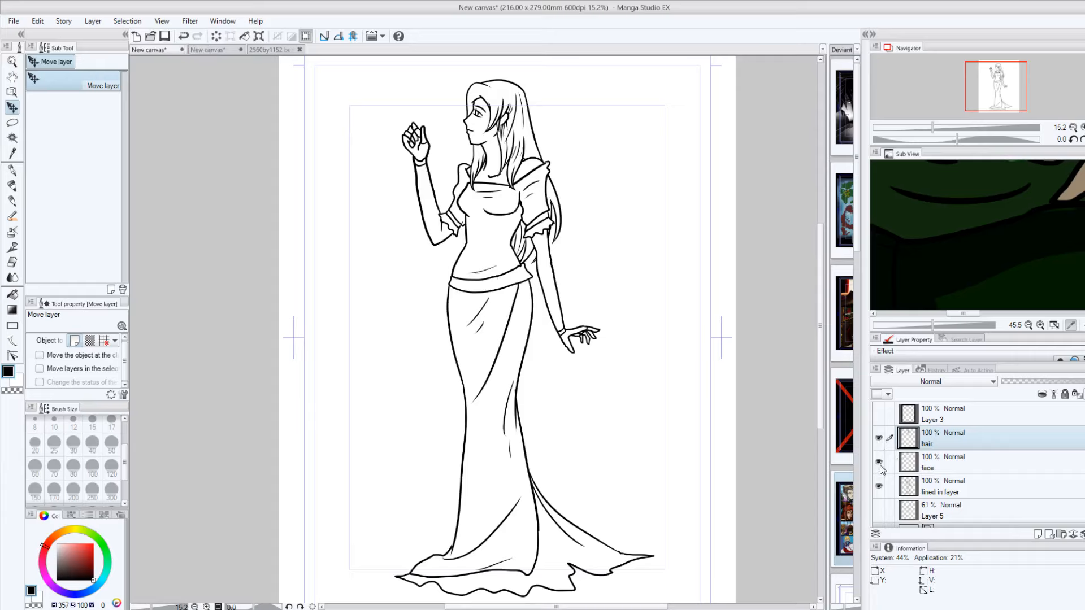
left_click(879, 462)
left_click(879, 462)
left_click_drag(819, 313, 819, 313)
Step: Merge the hair layer down into the face layer, and undo the merge
key("ctrl+e")
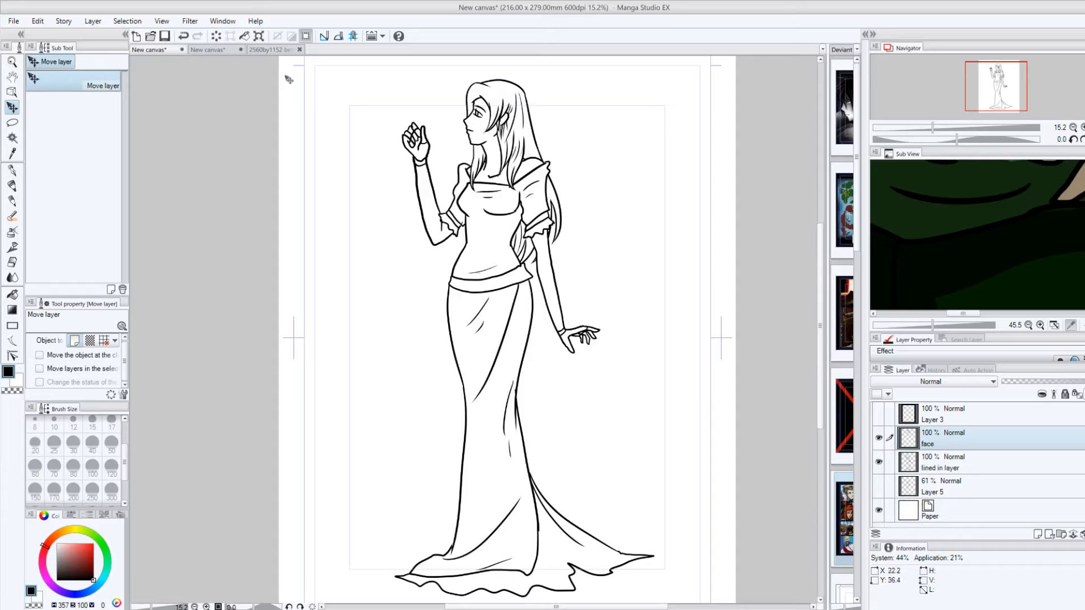
left_click(183, 35)
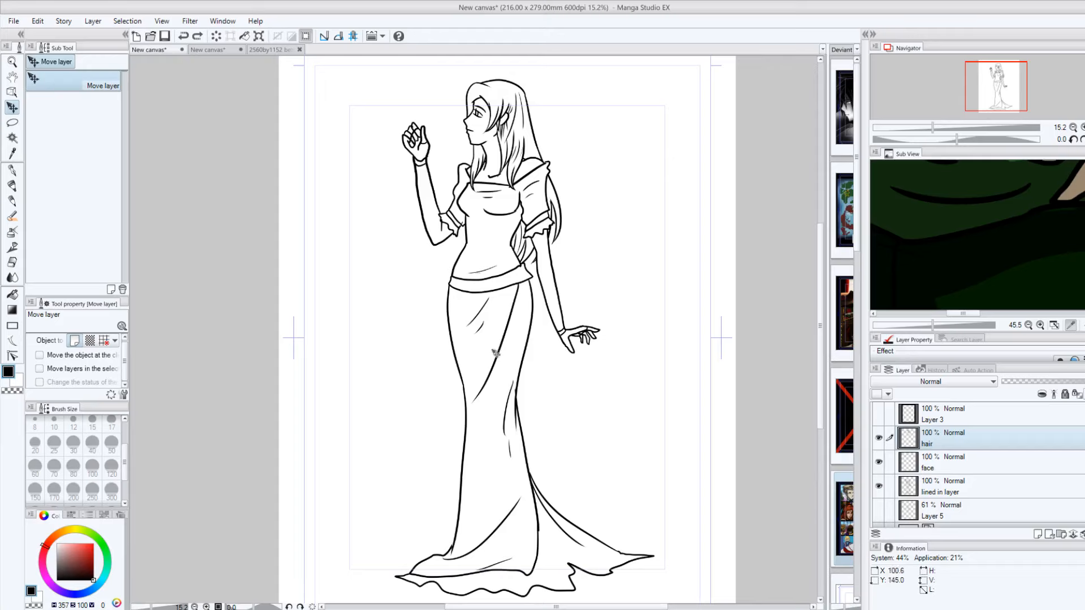
Step: Handwrite "Ctrl+E" beside the figure with the G-pen, and undo the writing
left_click(12, 169)
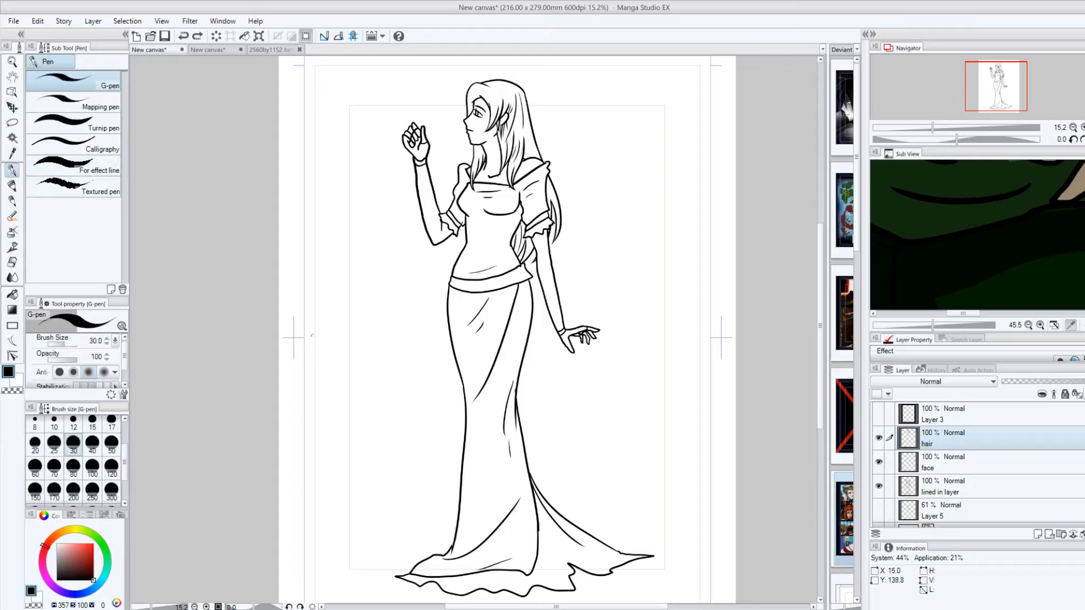
mouse_move(301, 341)
left_mouse_down()
mouse_move(314, 306)
mouse_move(329, 342)
left_mouse_up()
mouse_move(314, 327)
left_mouse_down()
mouse_move(348, 309)
mouse_move(377, 315)
left_mouse_up()
left_click_drag(382, 277, 423, 285)
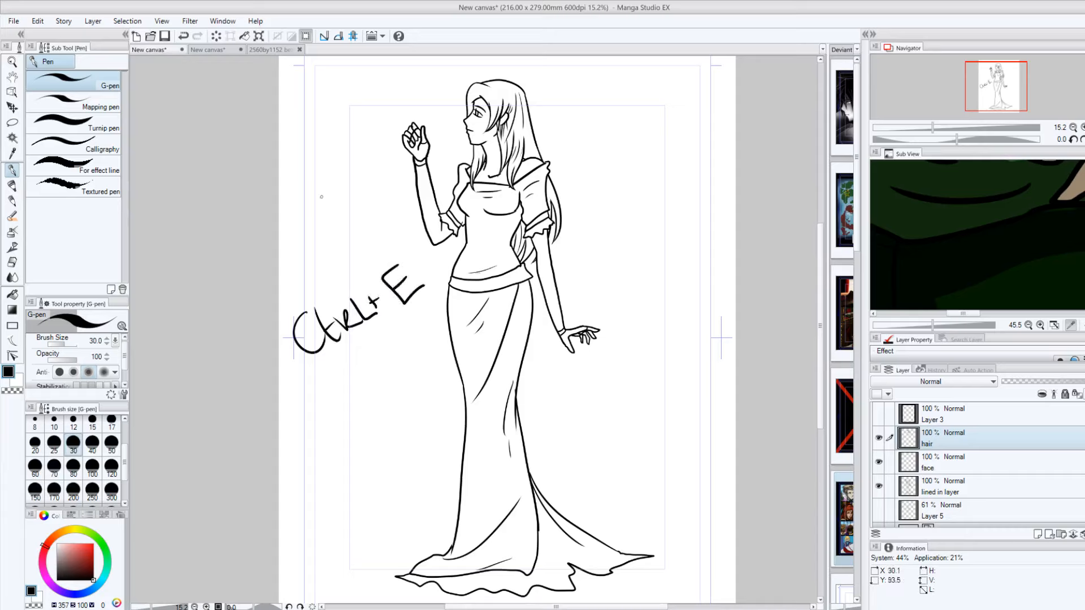
left_click(182, 35)
left_click(183, 35)
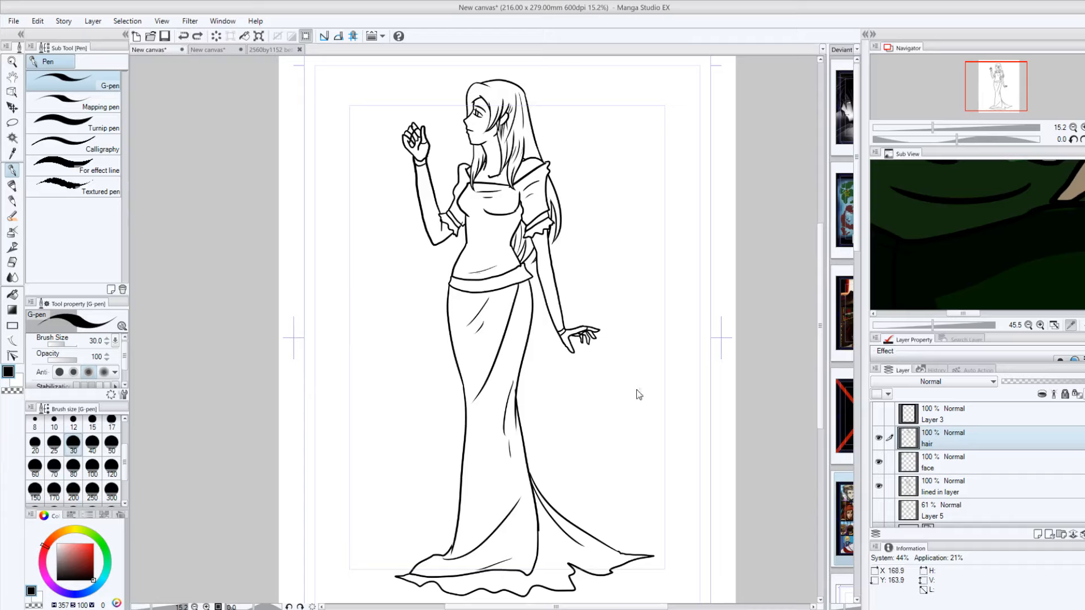
Step: Merge the hair layer into the face layer and toggle the merged layer's visibility to check its line art
key("ctrl+e")
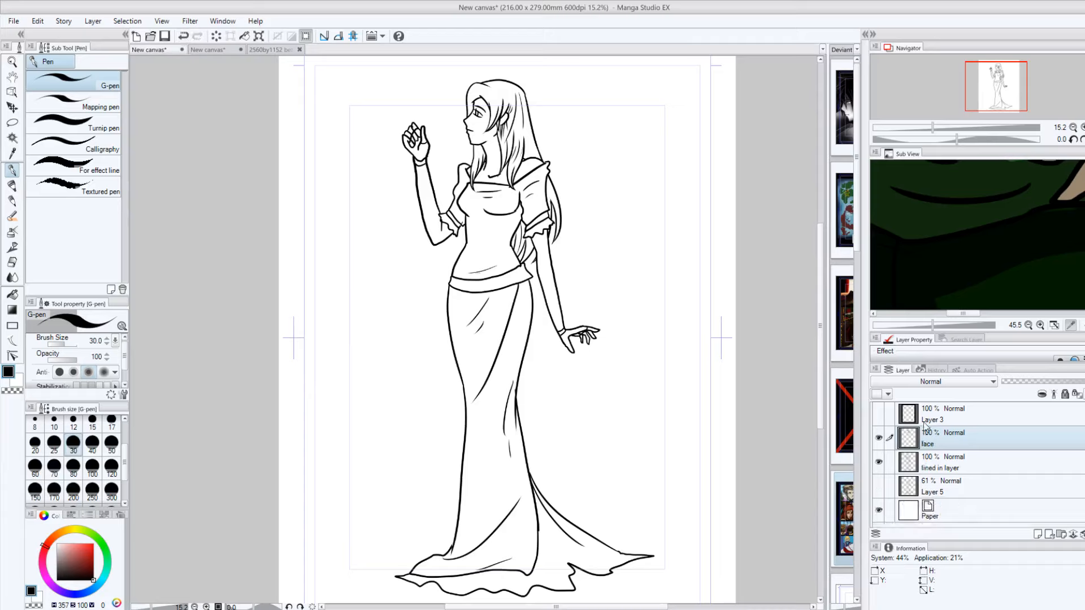
left_click(879, 438)
left_click(879, 439)
left_click(879, 439)
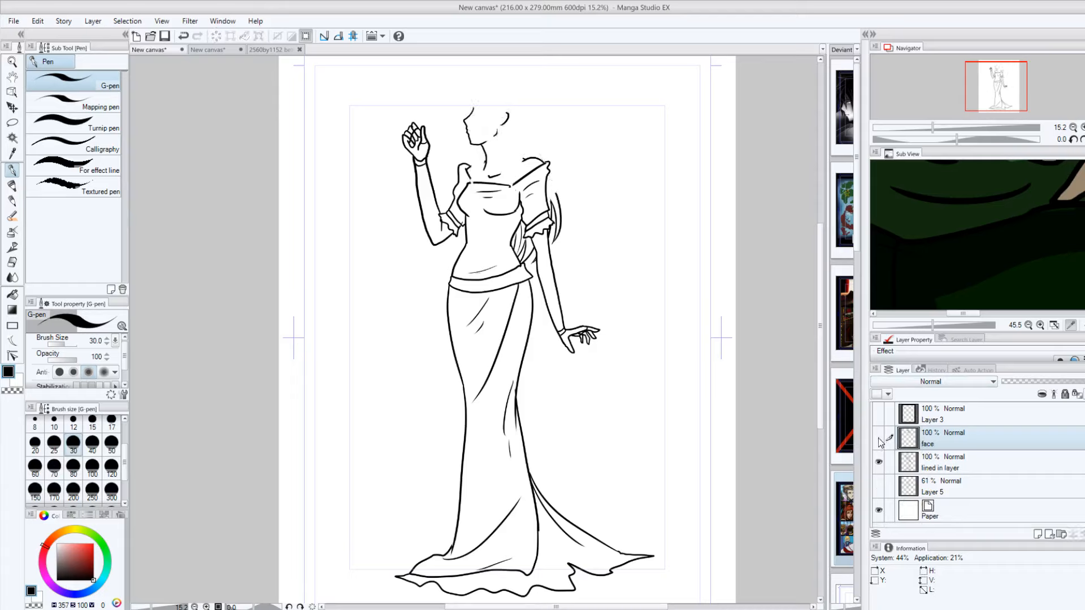
left_click(878, 439)
left_click(879, 438)
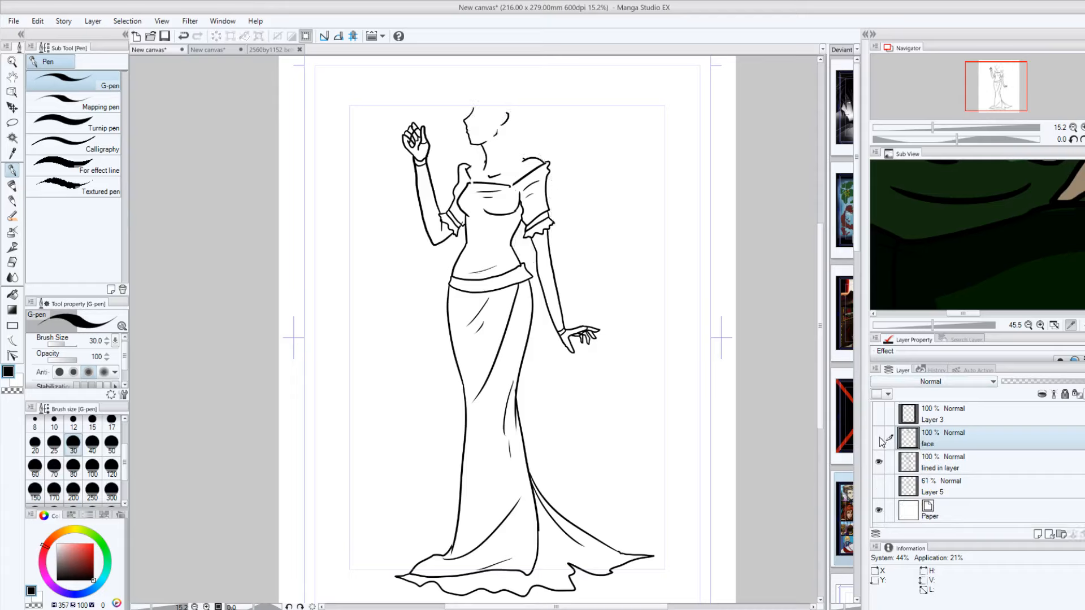
left_click(878, 438)
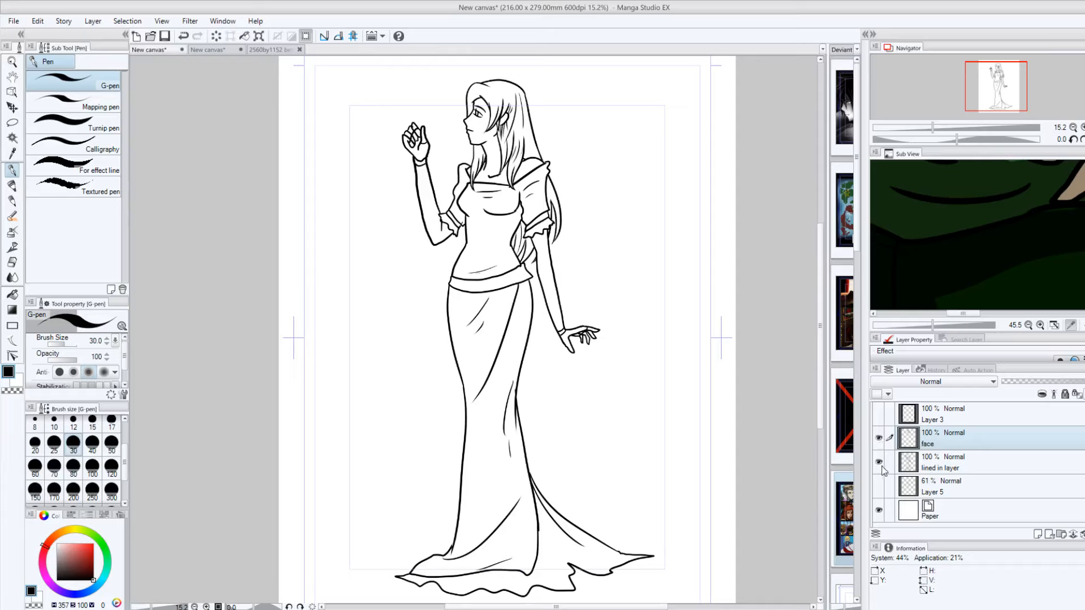
Step: Merge the face layer into the lined in layer and toggle its visibility to check the combined line art
key("ctrl+e")
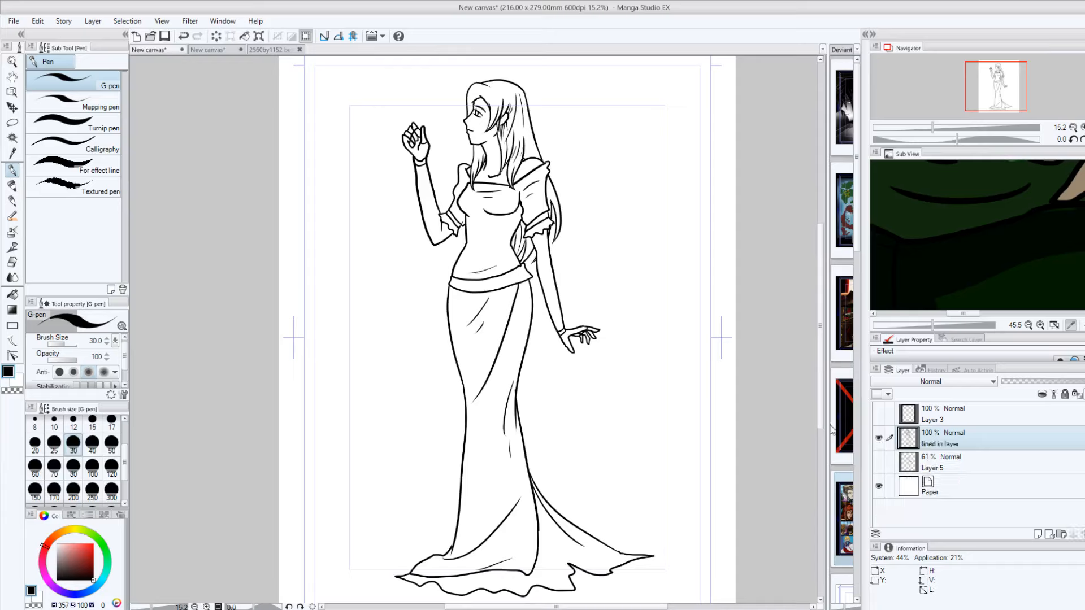
left_click(878, 439)
left_click(880, 439)
left_click(879, 439)
left_click(879, 439)
left_click(879, 439)
left_click(878, 440)
Step: Add three new layers and draw a thick black G-pen stroke at brush size 70 beside the figure on each
left_click(1034, 534)
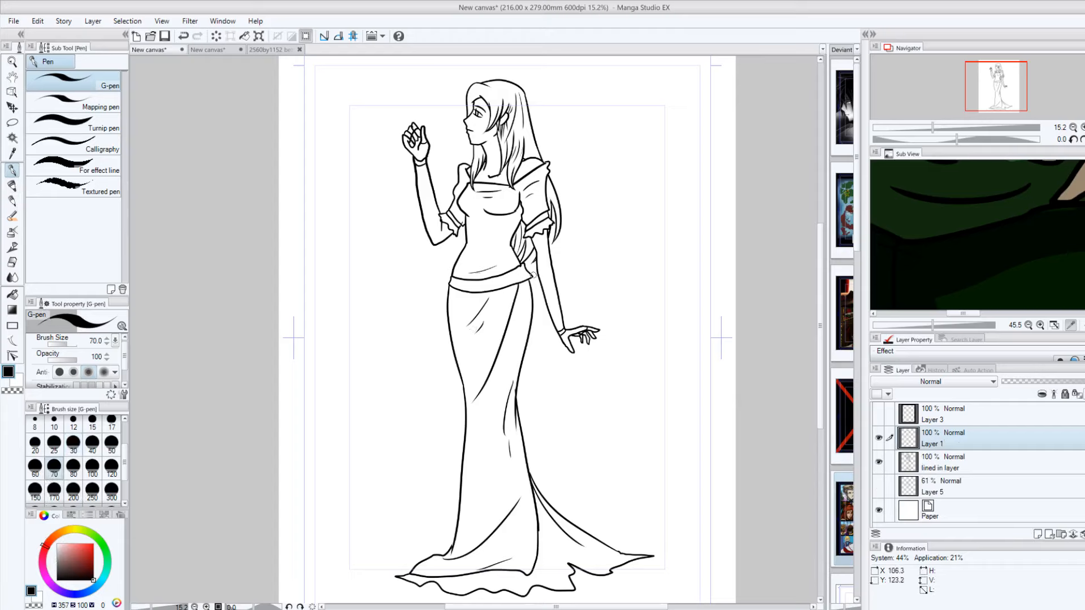
mouse_move(598, 125)
left_mouse_down()
mouse_move(670, 217)
mouse_move(572, 91)
mouse_move(640, 195)
mouse_move(616, 158)
left_mouse_up()
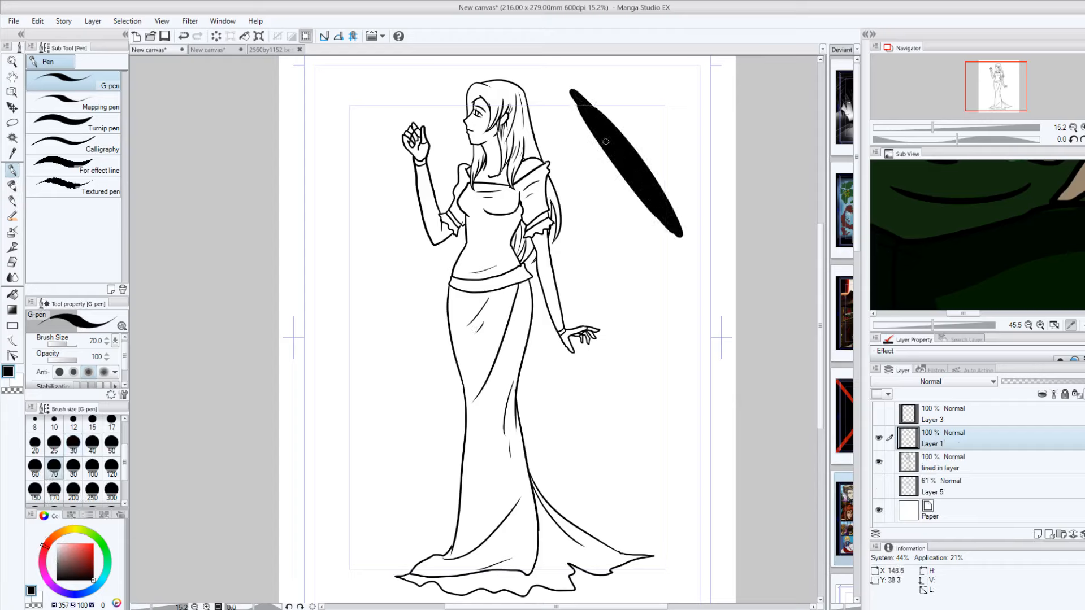
left_click(1049, 534)
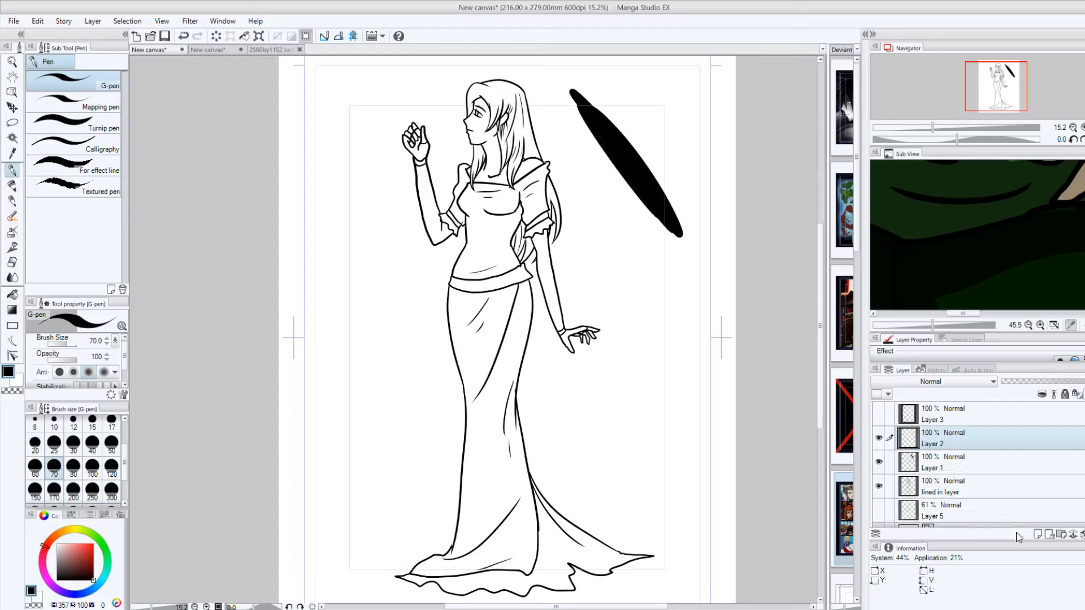
mouse_move(588, 198)
left_mouse_down()
mouse_move(633, 243)
mouse_move(568, 149)
mouse_move(593, 178)
left_mouse_up()
left_click(1038, 534)
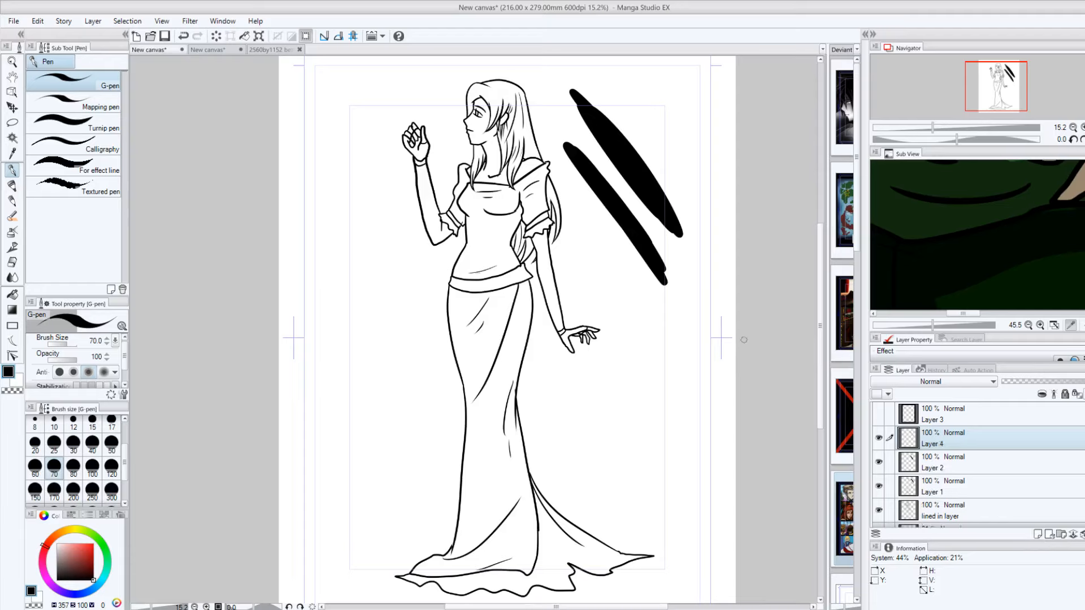
left_click_drag(662, 116, 577, 259)
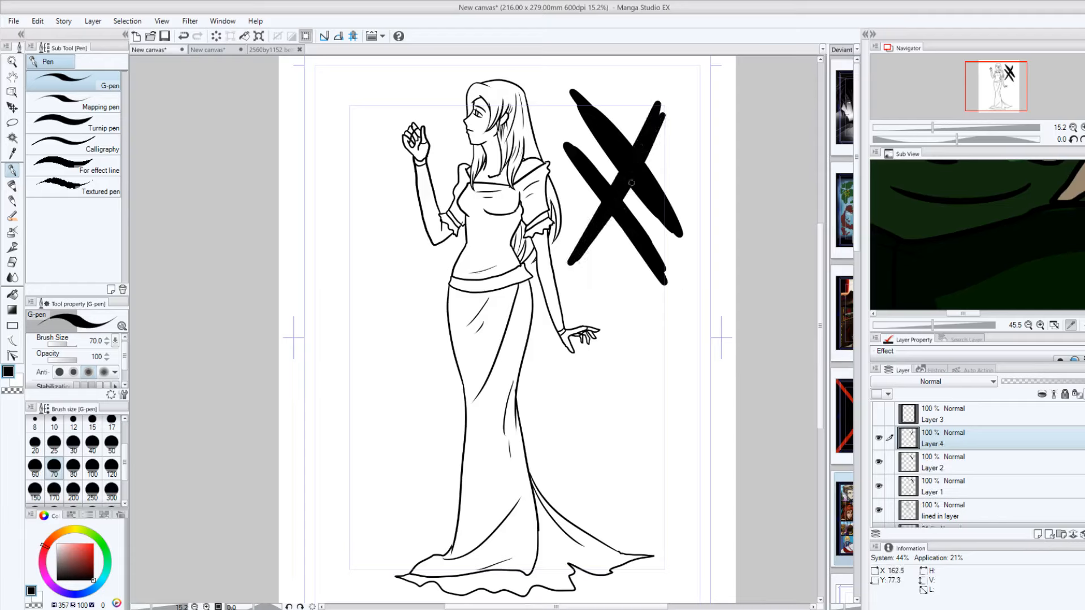
Step: Set Layer 4's opacity to 55% and Layer 1's to 75%, and merge Layers 4 and 2 down into Layer 1
mouse_move(1073, 384)
left_mouse_down()
mouse_move(1055, 383)
mouse_move(1077, 384)
left_mouse_up()
left_click(939, 484)
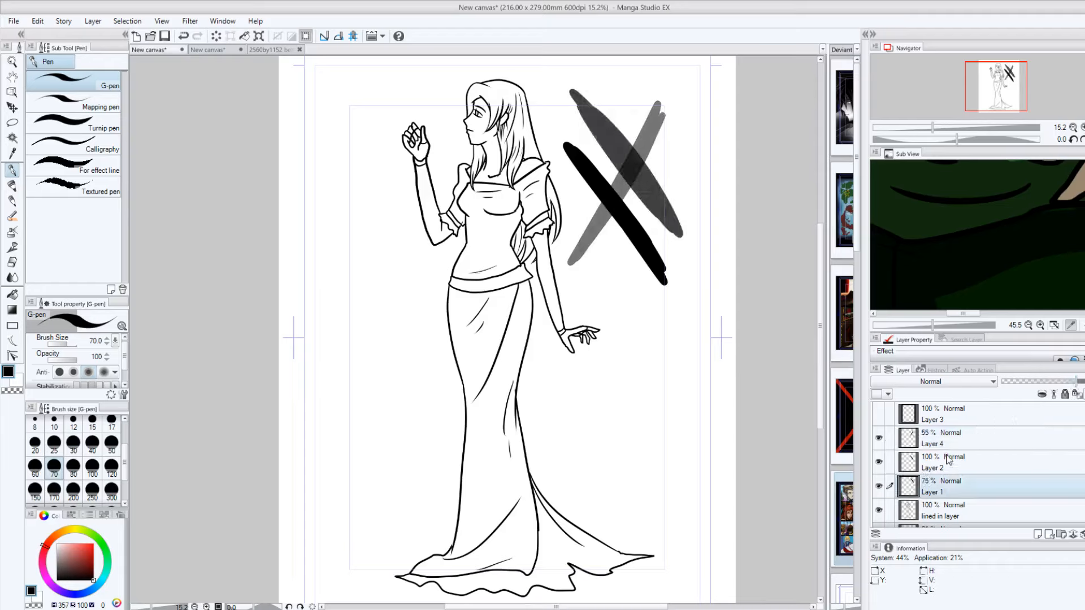
left_click(915, 438)
key("ctrl+e")
key("ctrl+e")
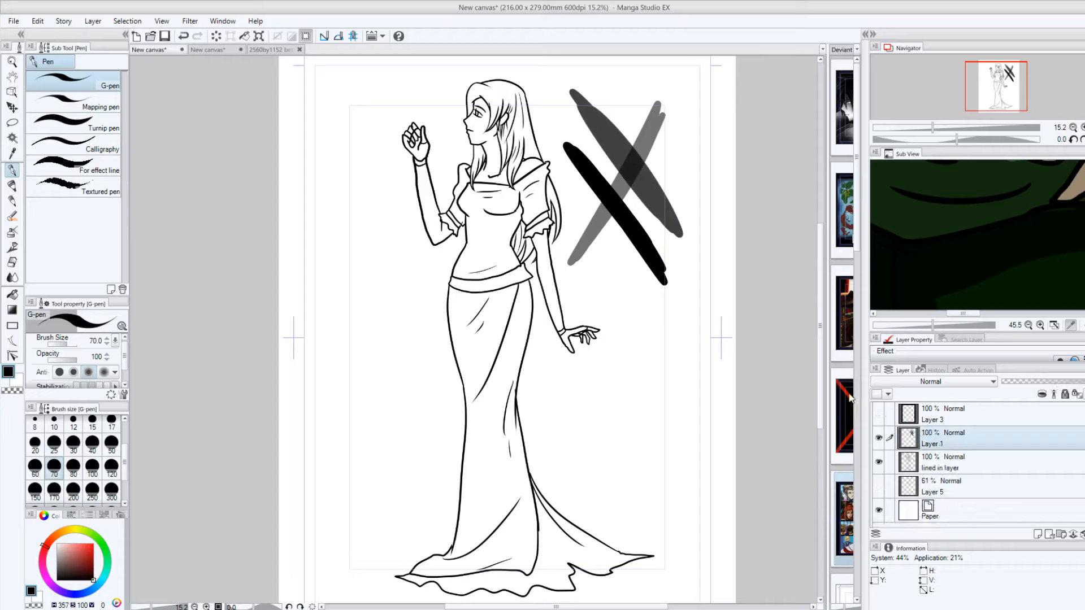
Step: Move the merged strokes slightly up and to the right, and undo the move and the layer merges
key("k")
mouse_move(675, 226)
left_mouse_down()
mouse_move(665, 247)
mouse_move(500, 278)
mouse_move(590, 236)
mouse_move(661, 219)
mouse_move(549, 214)
mouse_move(693, 205)
left_mouse_up()
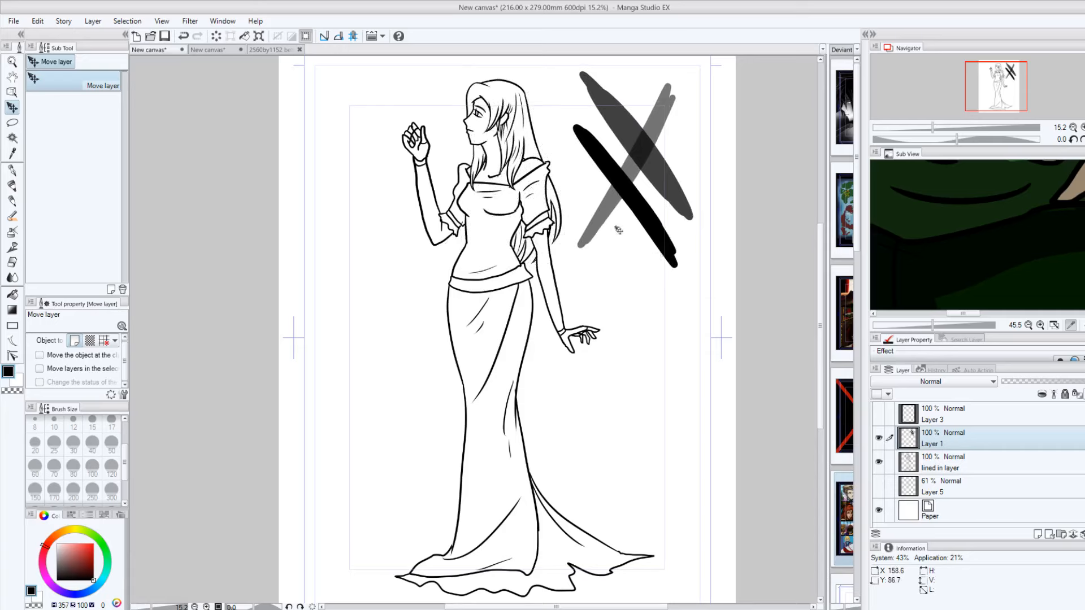
key("ctrl+z")
key("ctrl+z")
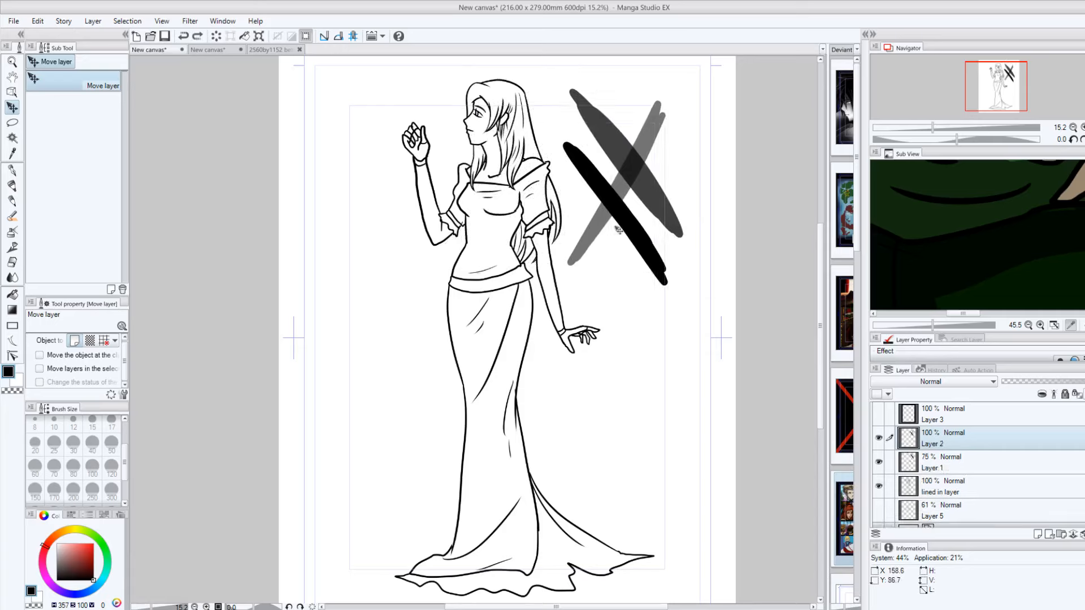
key("ctrl+y")
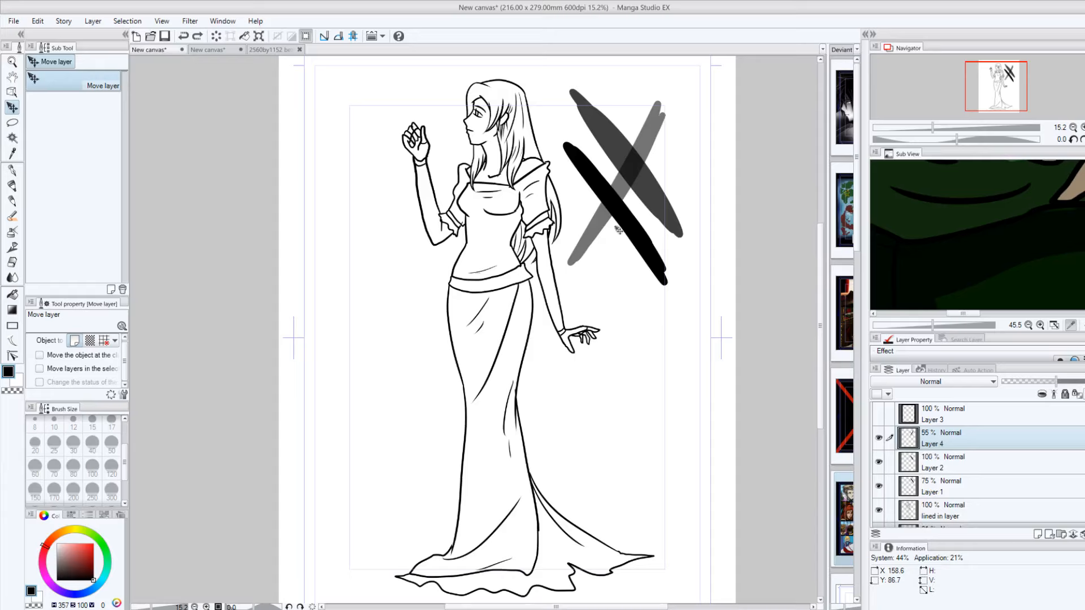
Step: Hide and show again Layers 4, 2 and 1 to check the stroke on each separate layer
left_click(878, 437)
left_click(879, 462)
left_click(879, 486)
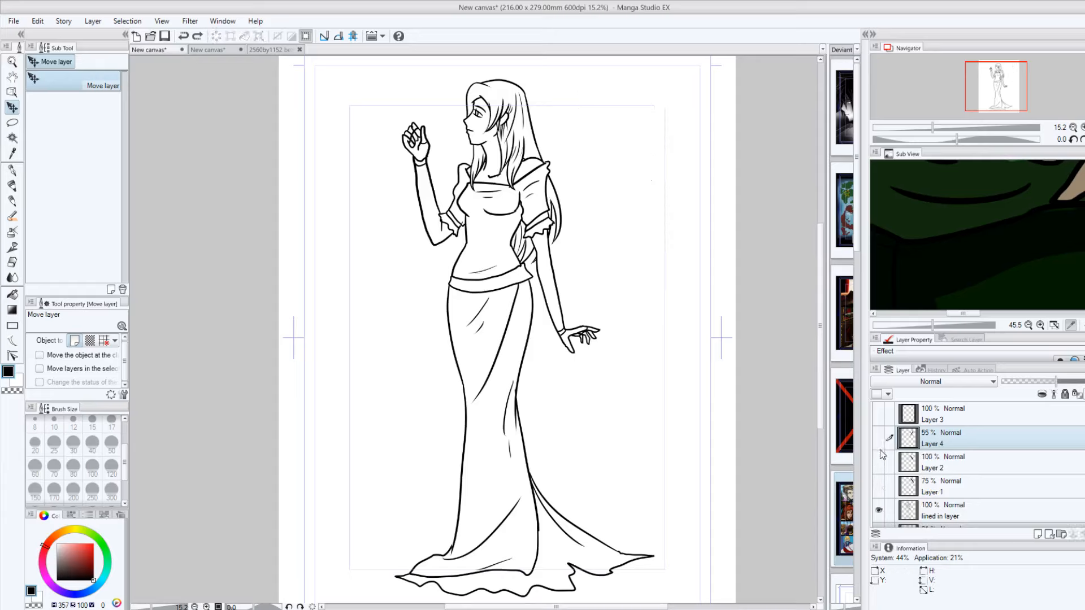
left_click(879, 438)
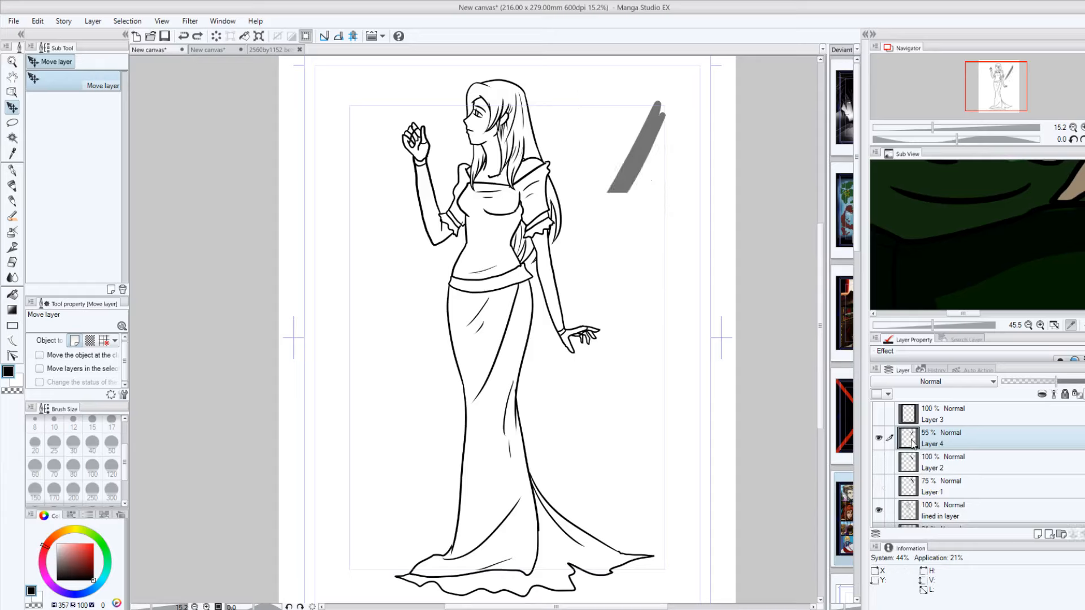
left_click(879, 462)
left_click(879, 486)
Step: Delete the three test stroke layers and toggle the lined in layer's visibility to check the line art
left_click(1084, 534)
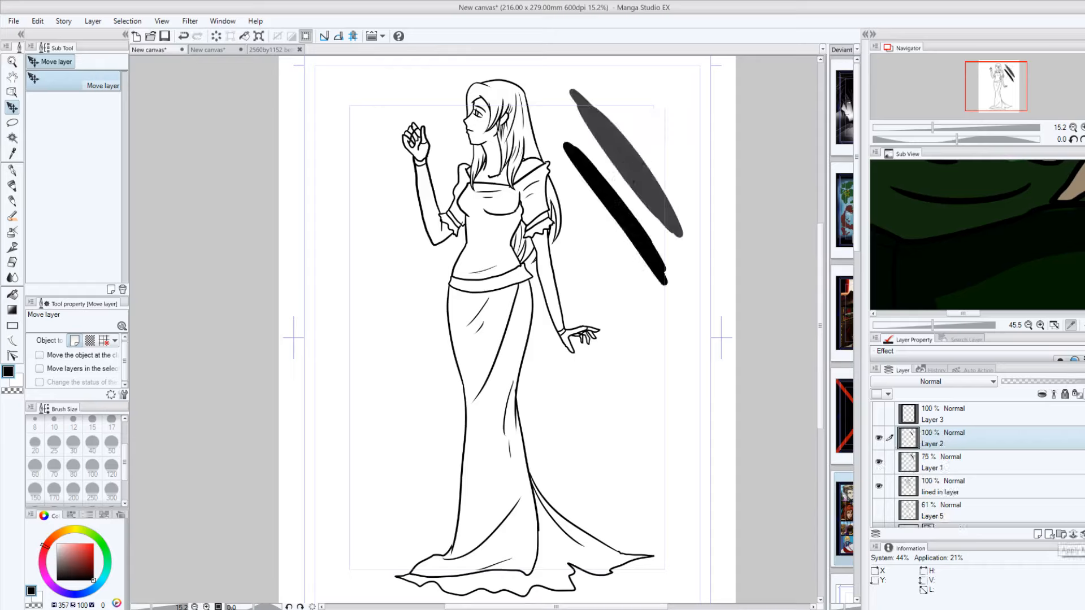
left_click(1084, 534)
left_click(1084, 534)
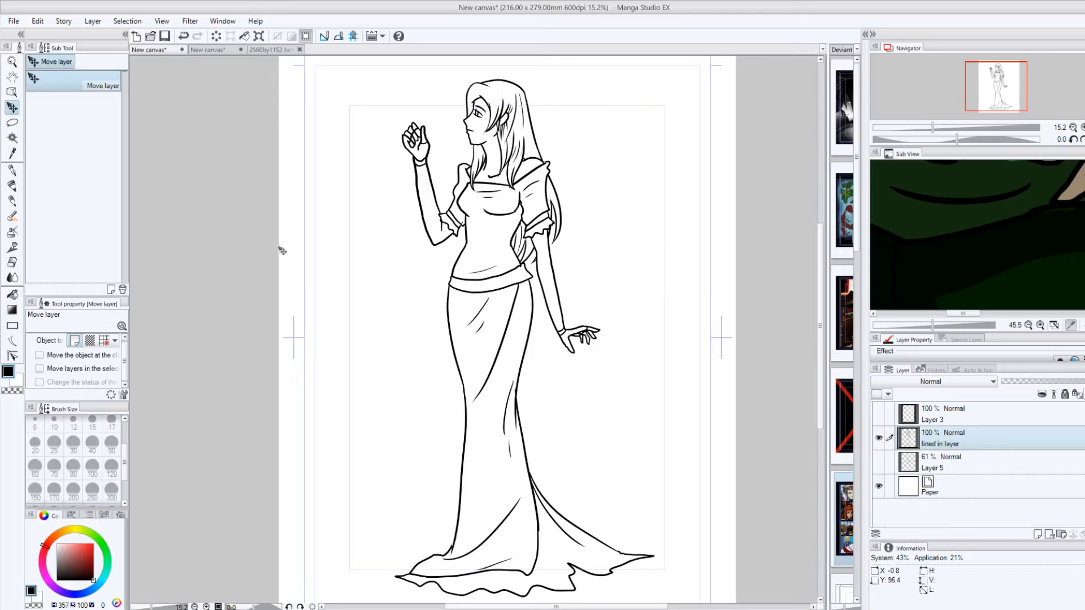
left_click(878, 438)
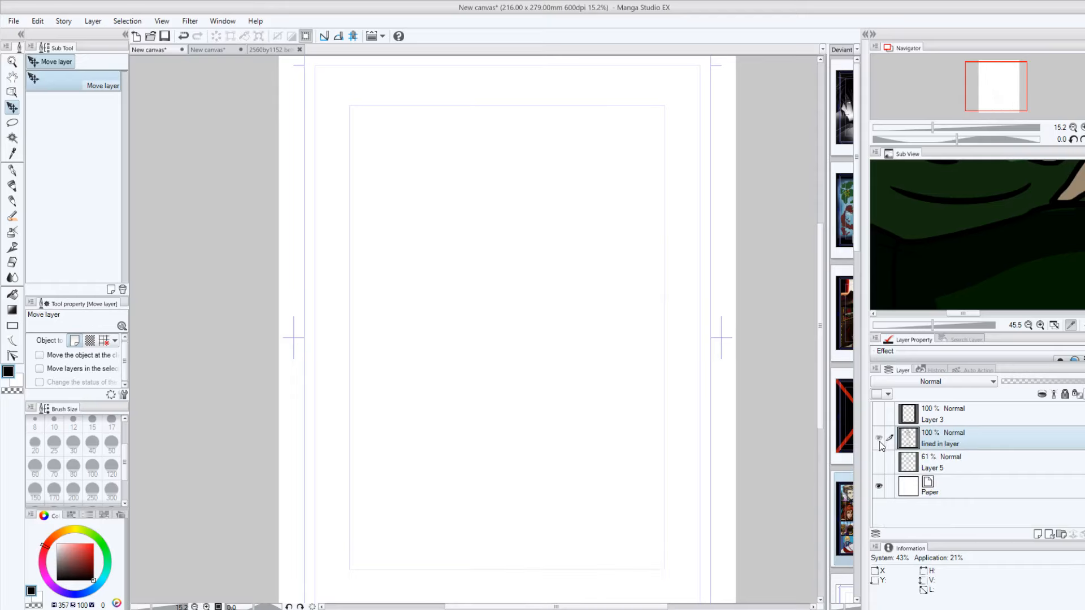
left_click(878, 438)
Step: Fill the dress's skirt, bodice and sleeves with purple (H 306, S 48, V 54) on the lined in layer
left_click(12, 295)
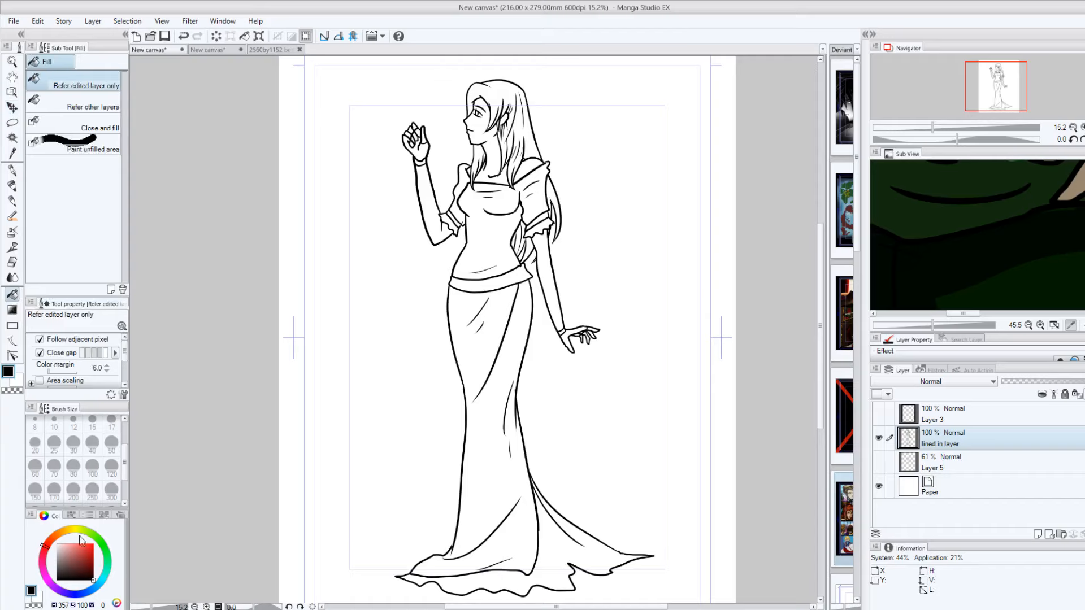
left_click_drag(45, 546, 46, 577)
left_click(73, 560)
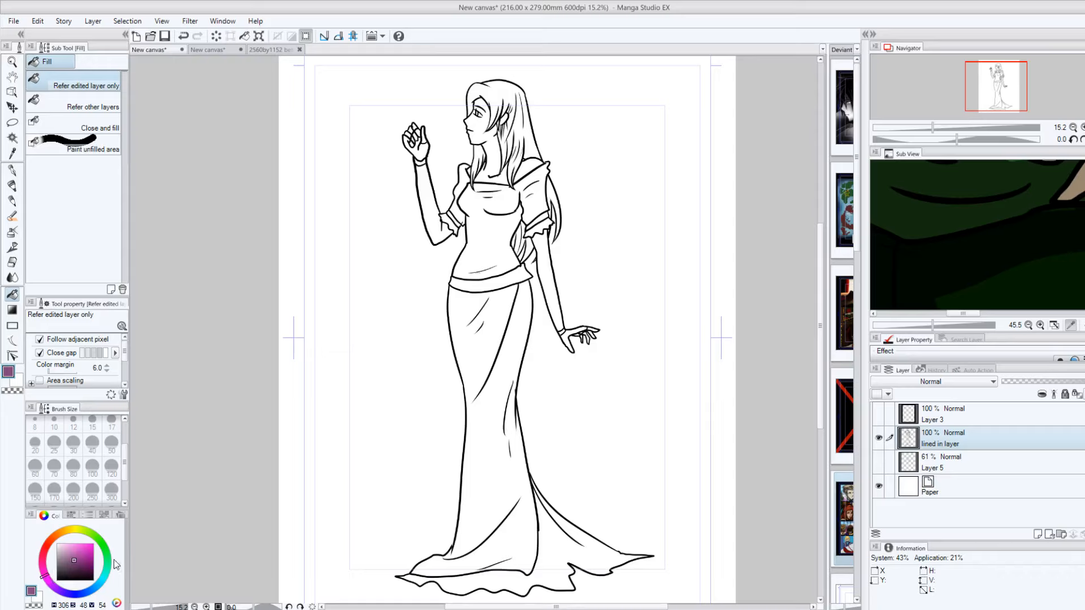
left_click(516, 310)
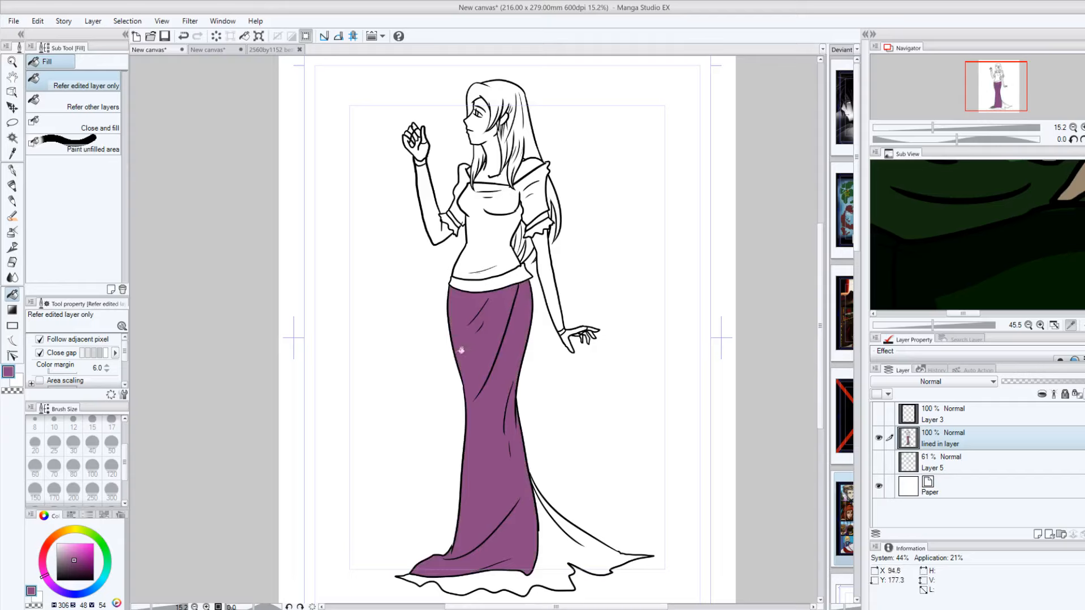
left_click(493, 240)
left_click(467, 184)
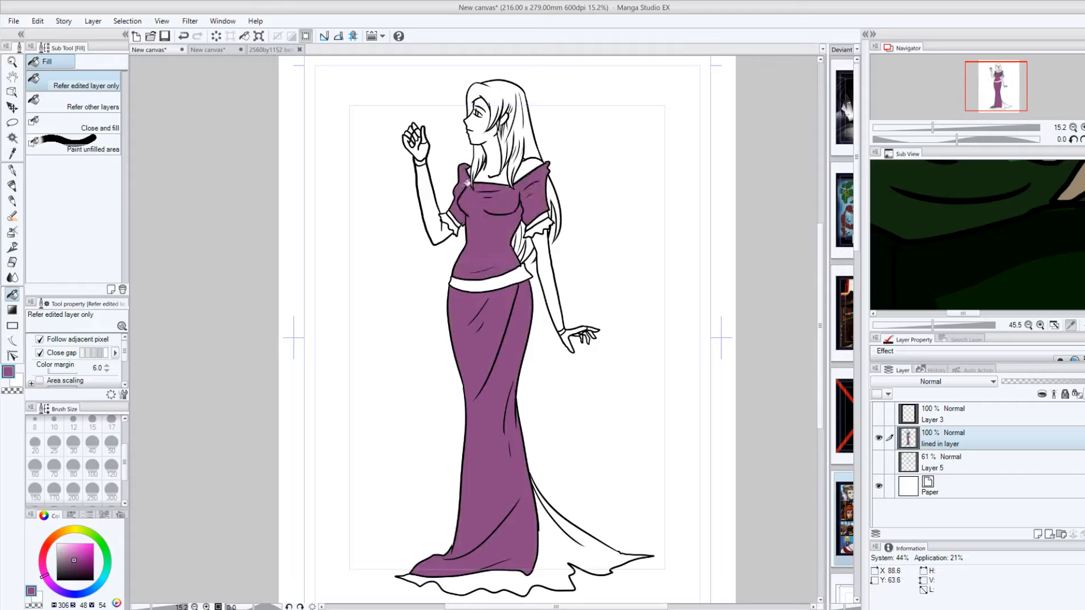
Step: Fill the sleeve ruffles with light purple (H 306, S 30, V 78) and the skirt's train with pink (H 306, S 35, V 100)
left_click(67, 551)
left_click(540, 226)
left_click(452, 224)
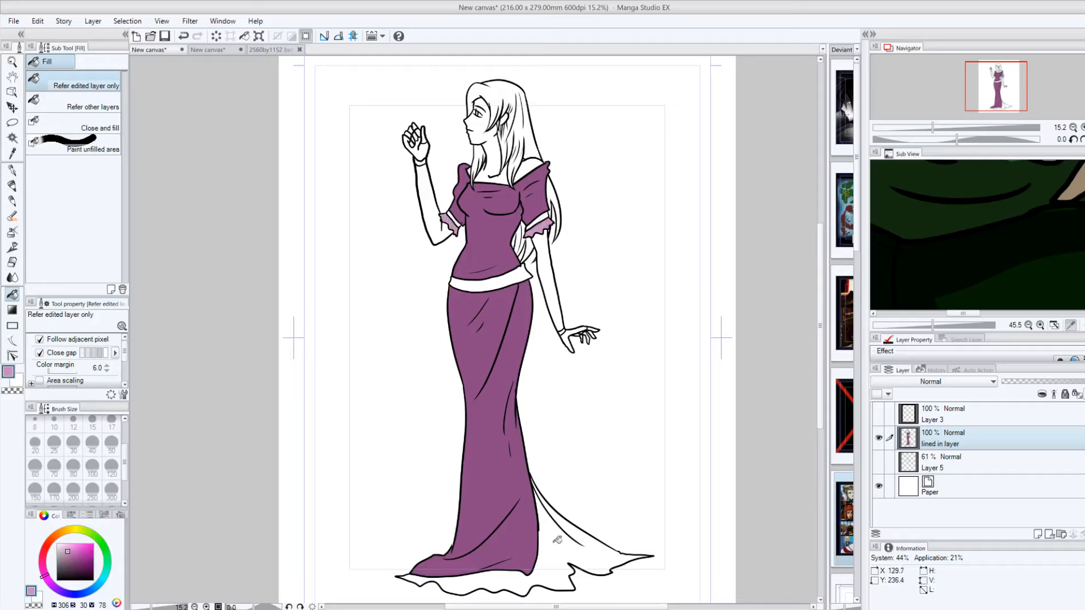
left_click(557, 540)
left_click(69, 544)
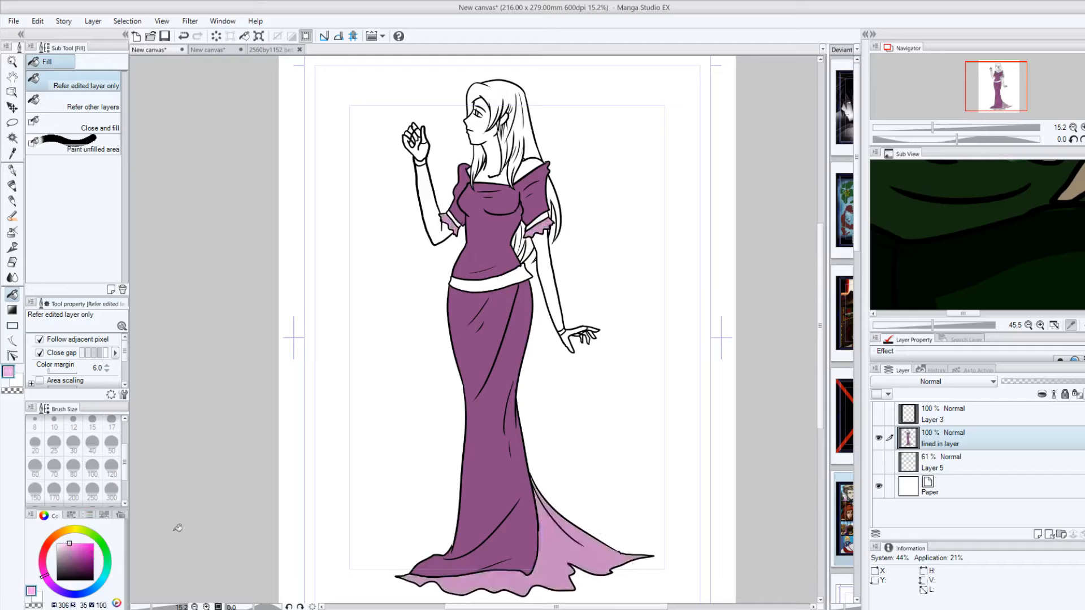
left_click(575, 547)
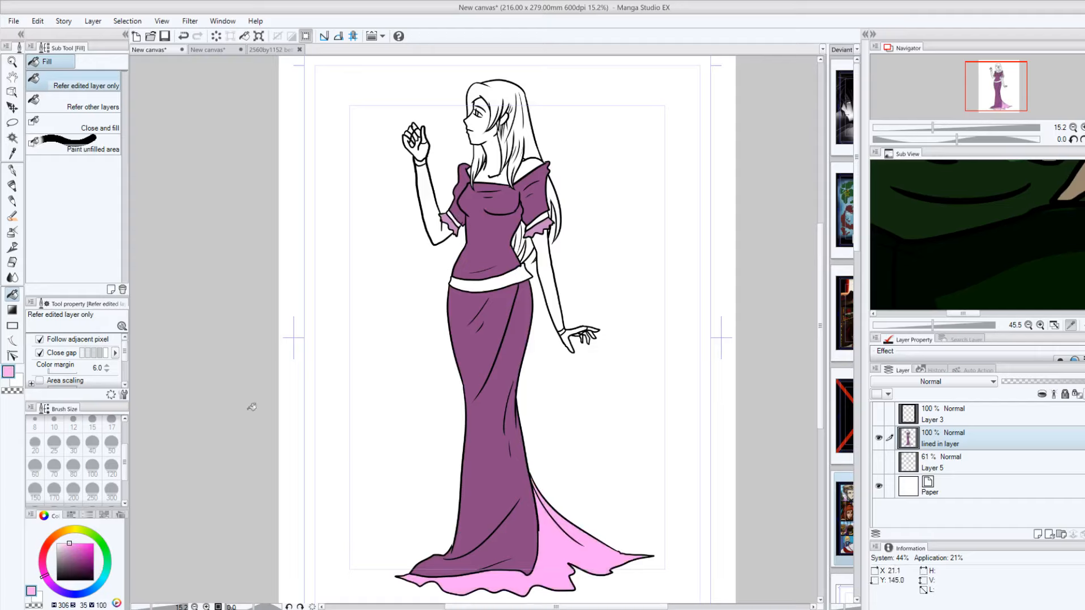
Step: Fill the sleeve bands, the belt and both bracelets with gold (H 39, S 78, V 83)
mouse_move(53, 540)
left_mouse_down()
mouse_move(65, 528)
mouse_move(74, 556)
mouse_move(80, 547)
mouse_move(64, 534)
left_mouse_up()
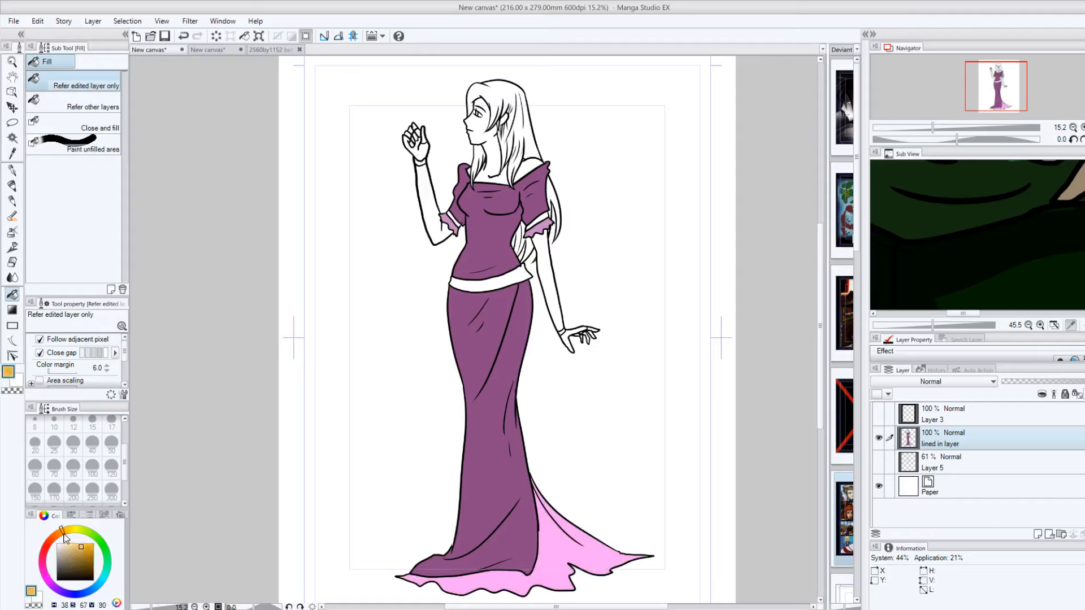
left_click(85, 550)
left_click(541, 215)
left_click(457, 215)
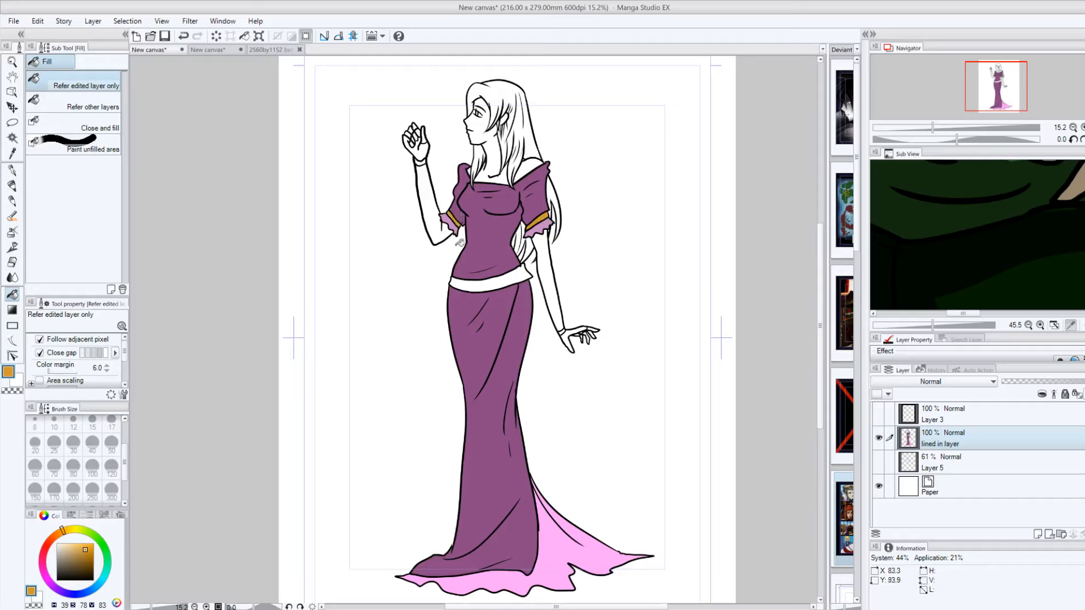
left_click(499, 281)
left_click(421, 162)
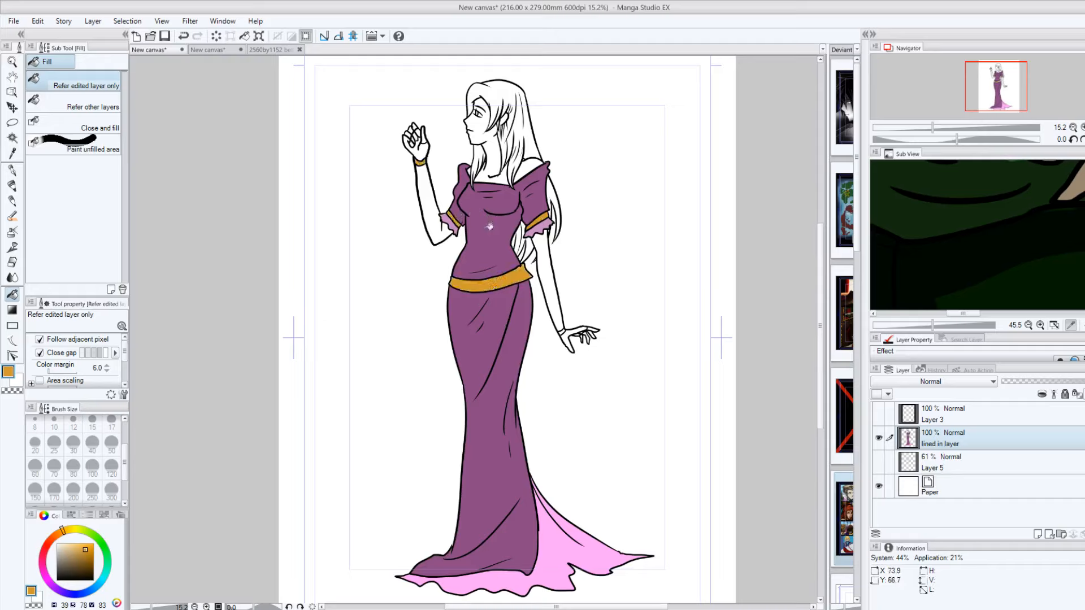
left_click(564, 331)
Step: Fill the face, neck and bare shoulder with a skin tone (H 30, S 21, V 86) on the lined in layer
left_click(62, 529)
left_click(12, 138)
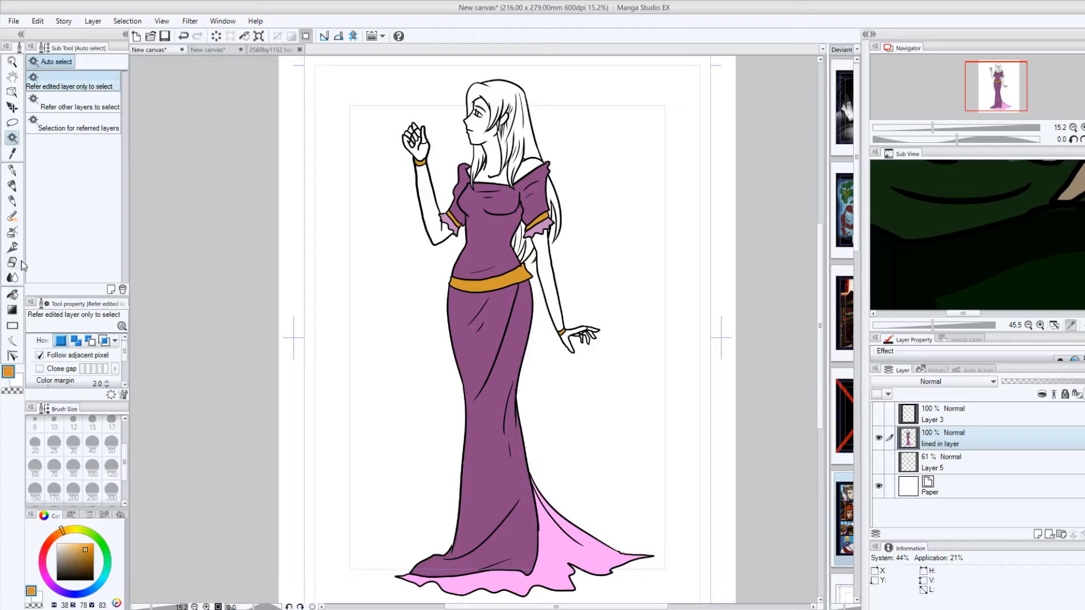
left_click(12, 295)
left_click(478, 229, "alt")
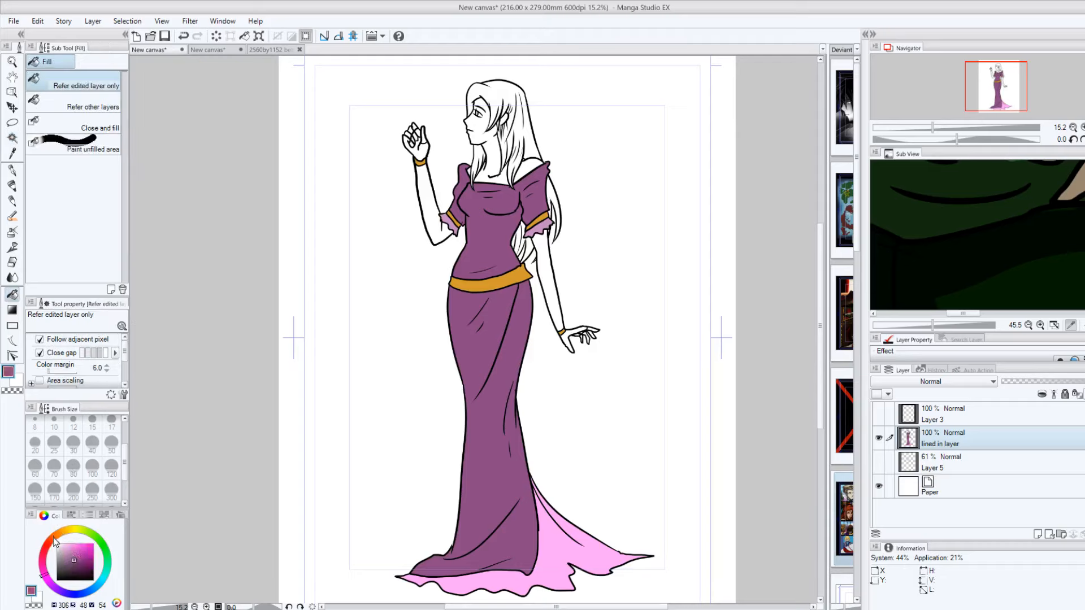
left_click(55, 534)
left_click(65, 547)
left_click(570, 331)
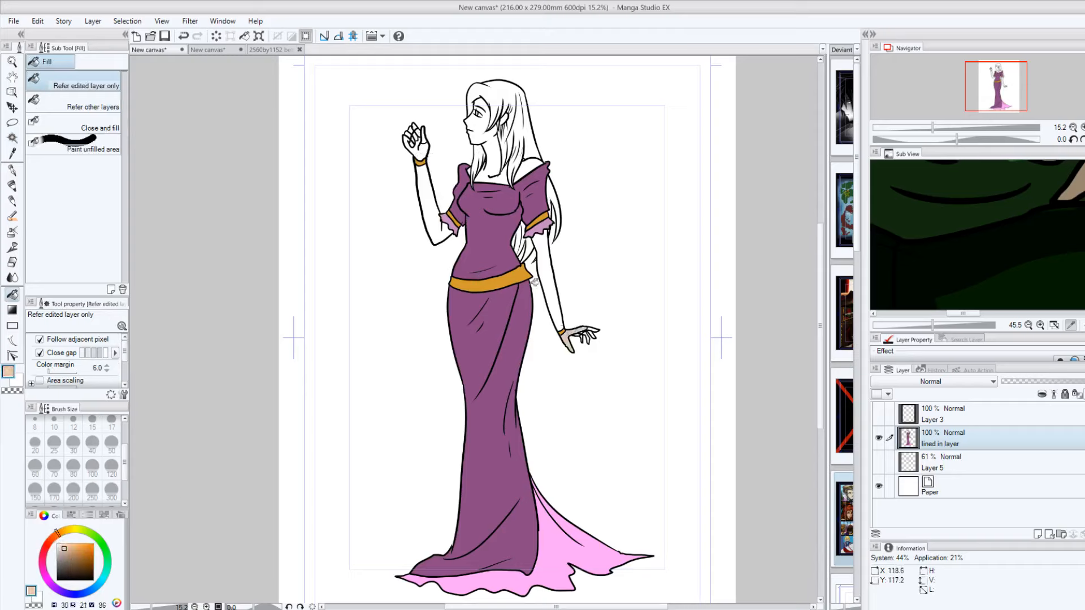
left_click(496, 158)
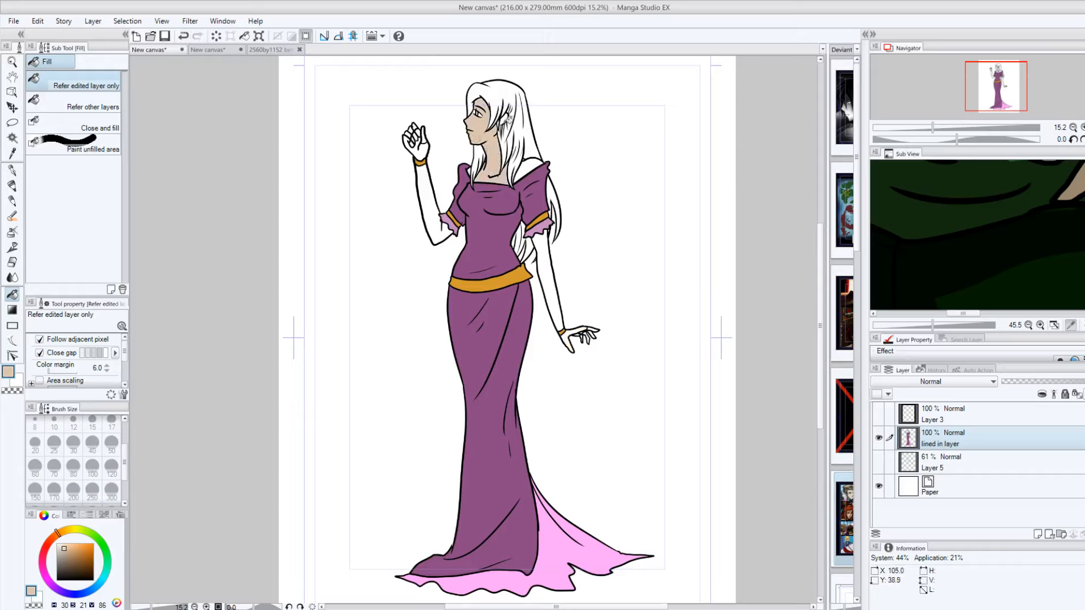
left_click(529, 165)
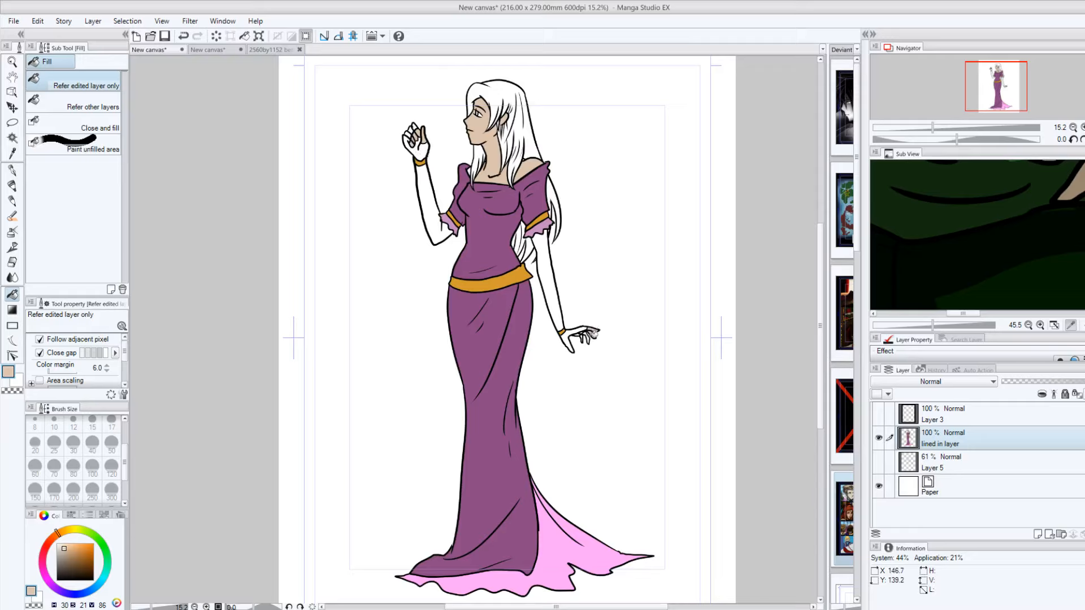
Step: Fill the lowered hand's fingers with the skin tone and draw a black glove edge across its thumb with the G-pen
left_click(187, 42)
left_click(206, 607)
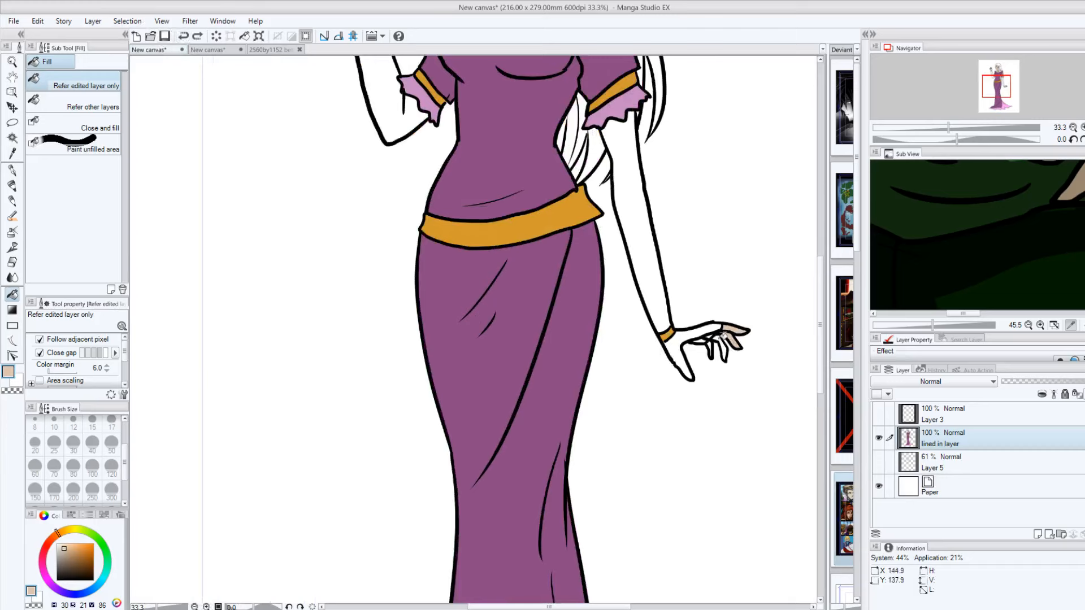
left_click(724, 334)
left_click(15, 175)
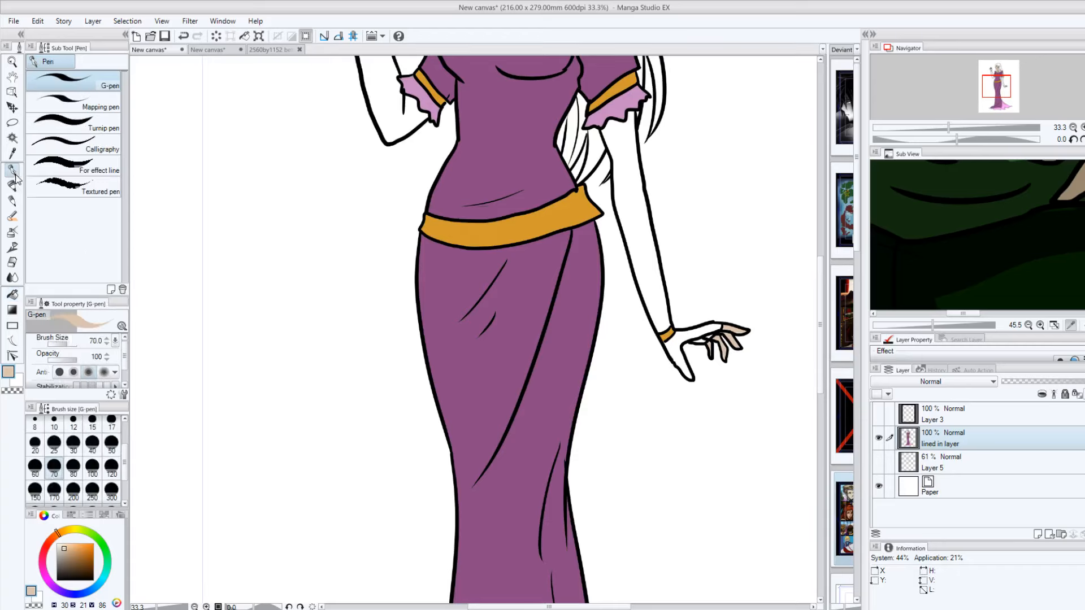
left_click(93, 580)
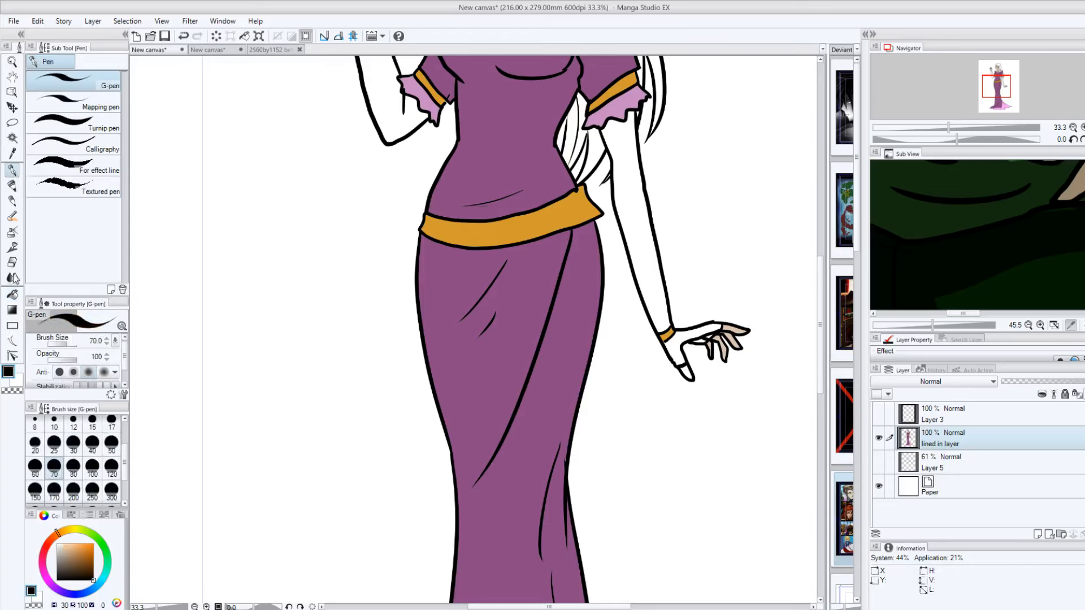
left_click(12, 293)
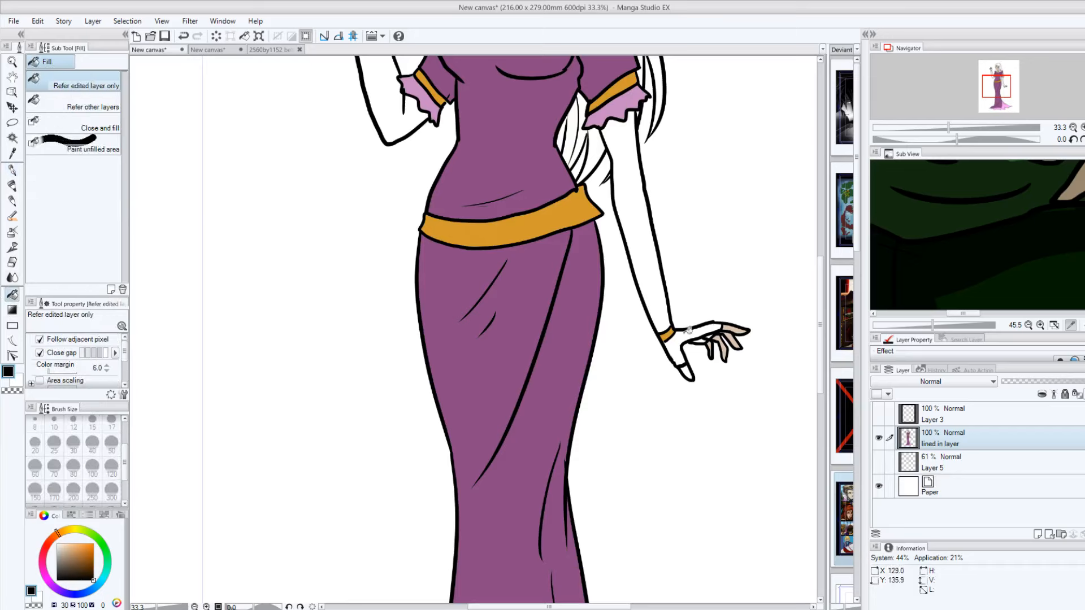
Step: Try out eyedropper colour picking on the fingers, the blank canvas and different areas of the dress
left_click(735, 327, "alt")
left_click(723, 219, "alt")
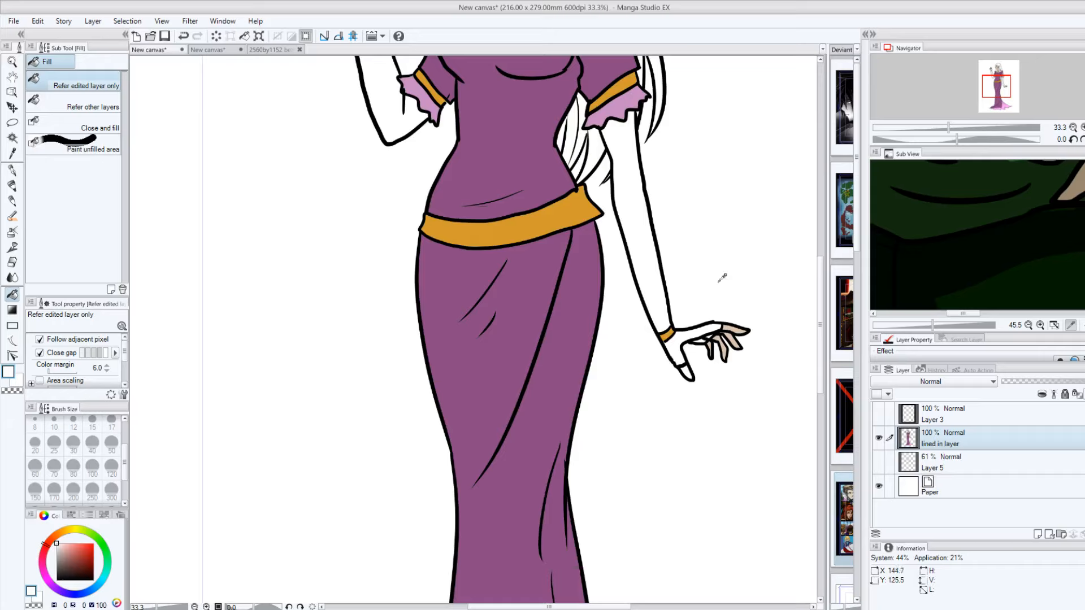
left_click(750, 327, "alt")
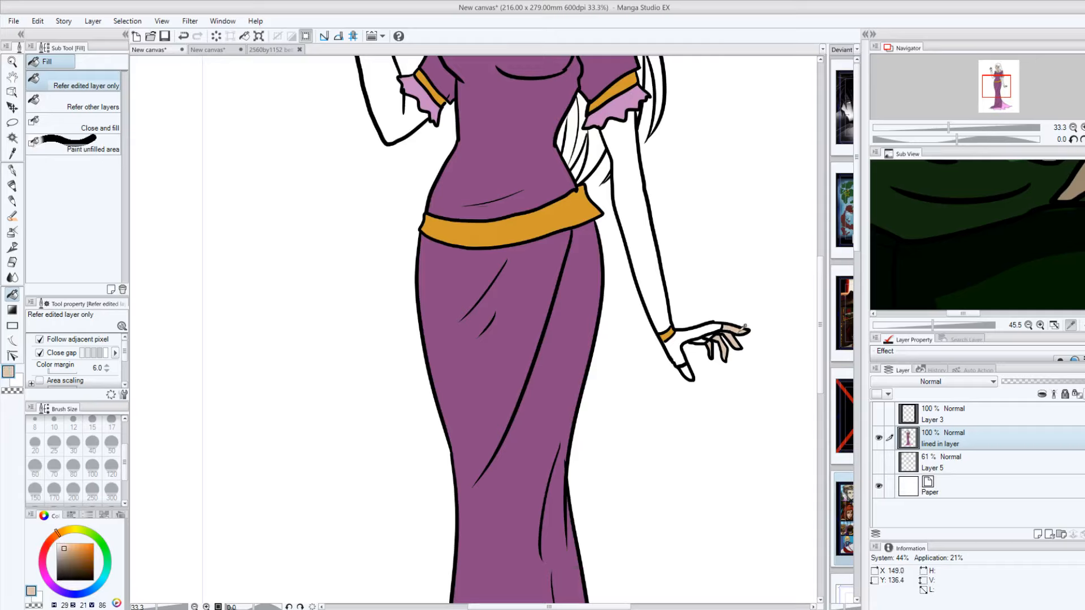
left_click(743, 318, "alt")
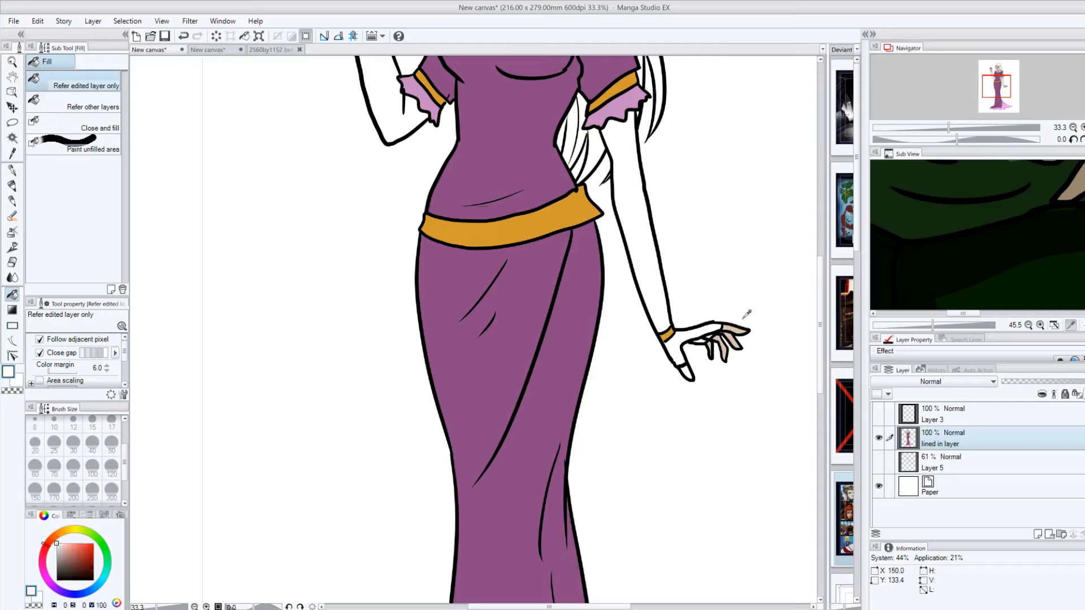
left_click(574, 309, "alt")
left_click(521, 226, "alt")
mouse_move(522, 226)
left_mouse_down()
mouse_move(625, 174)
mouse_move(630, 80)
mouse_move(680, 211)
left_mouse_up()
mouse_move(715, 306)
left_mouse_down()
mouse_move(736, 331)
mouse_move(585, 332)
left_mouse_up()
left_click(595, 342, "alt")
left_click(643, 339, "alt")
Step: Sample the skin tone from the fingers and fill the lowered hand's thumb tip with it
left_click(734, 328, "alt")
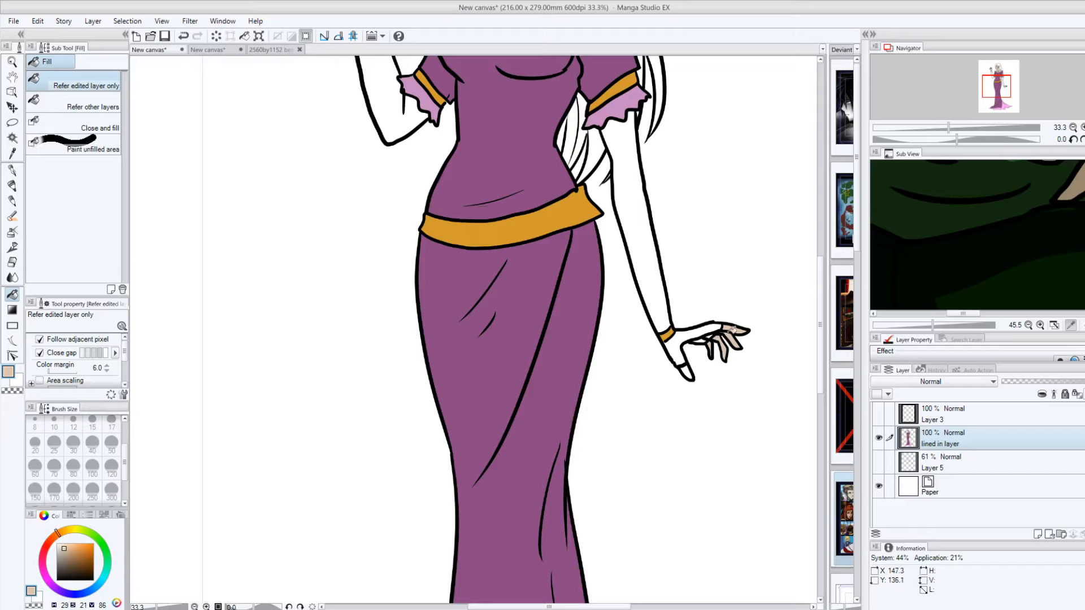
left_click(687, 370)
Step: Fill the hair strands behind the waist and beside the short sleeve with brown (H 35, S 63, V 67)
left_click_drag(822, 315, 823, 279)
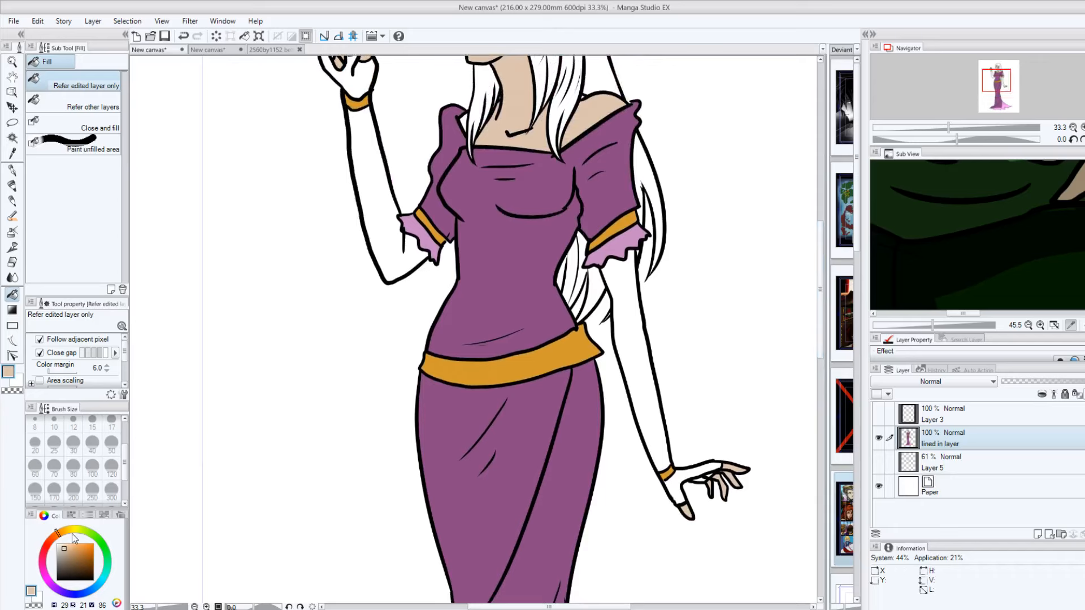
left_click_drag(71, 530, 61, 531)
left_click(78, 563)
left_click(80, 556)
left_click(572, 286)
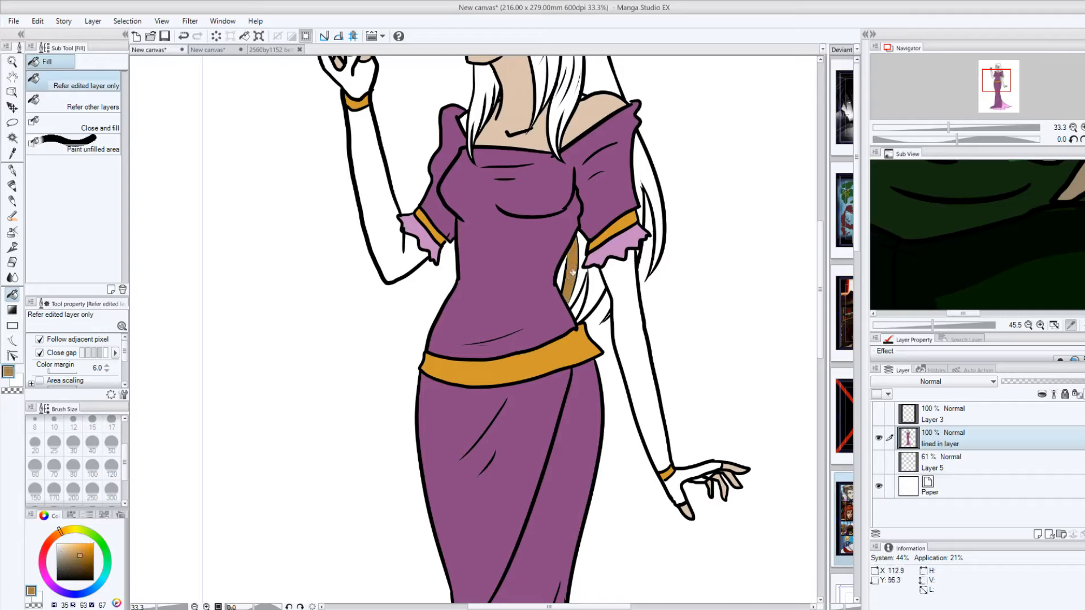
left_click(563, 273)
left_click(585, 279)
left_click(587, 285)
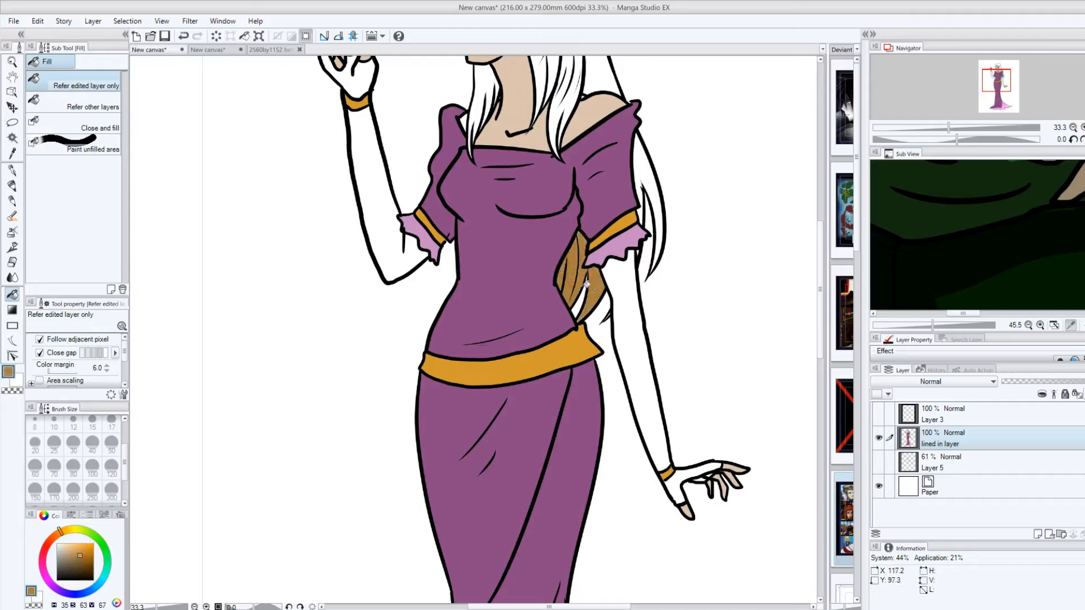
left_click(633, 214)
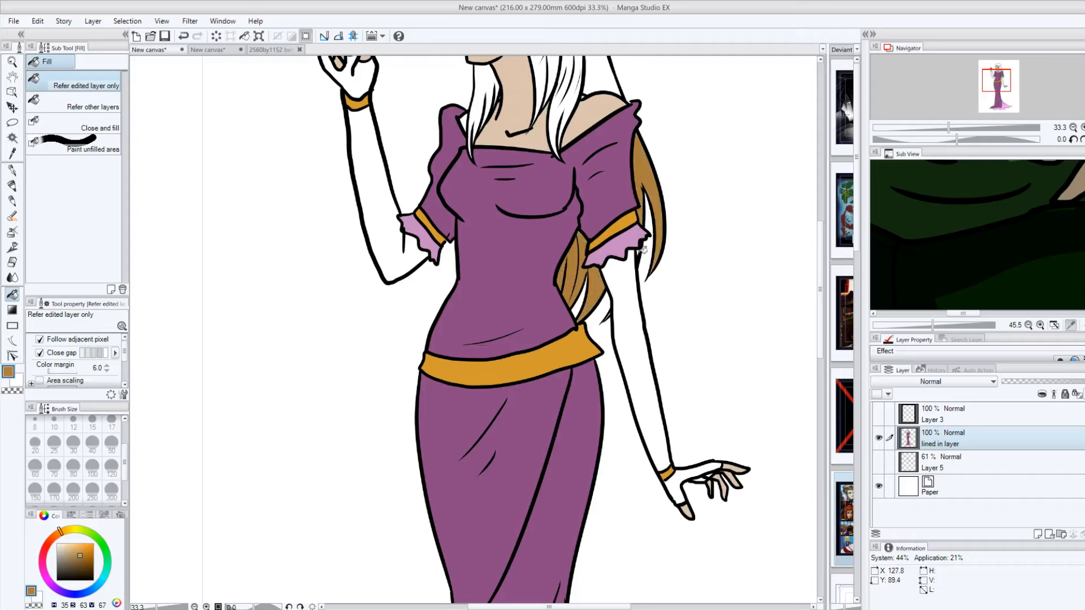
Step: Fill the hair on the head and the strands in front of the neck with the same brown
left_click_drag(820, 320, 822, 268)
left_click(546, 183)
left_click(546, 284)
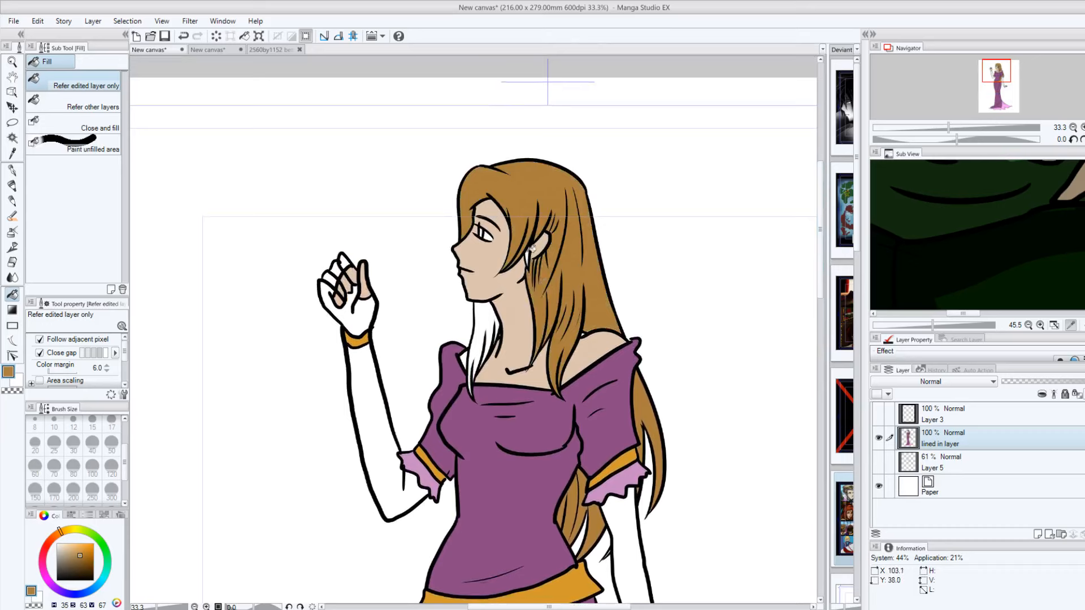
left_click(490, 327)
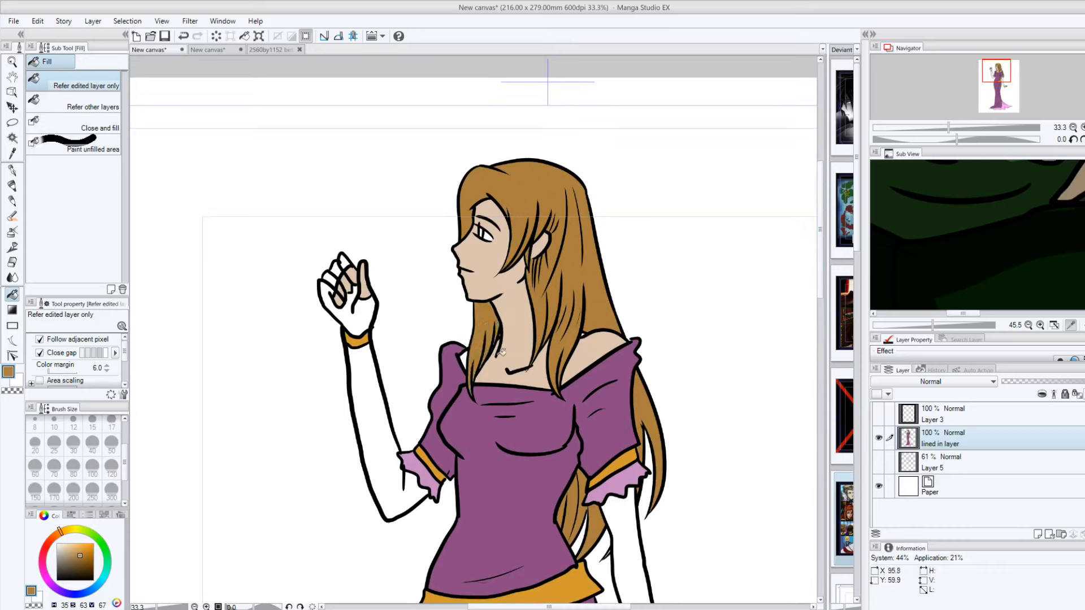
Step: Try filling the raised arm with the dress's sampled purple (H 306, S 48, V 54), then undo the fill
left_click(517, 337, "alt")
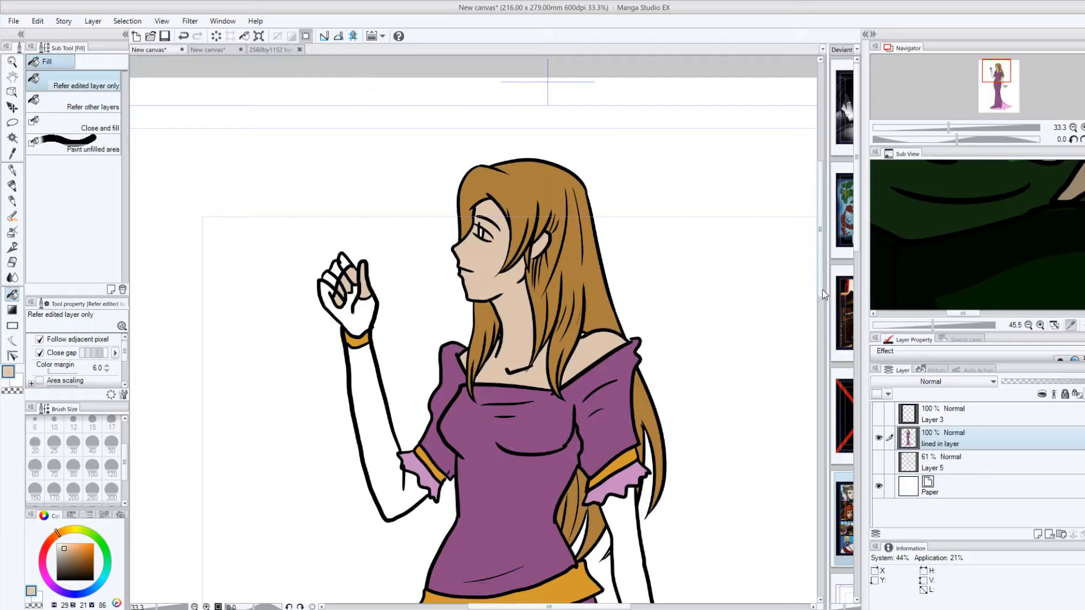
left_click_drag(823, 290, 829, 336)
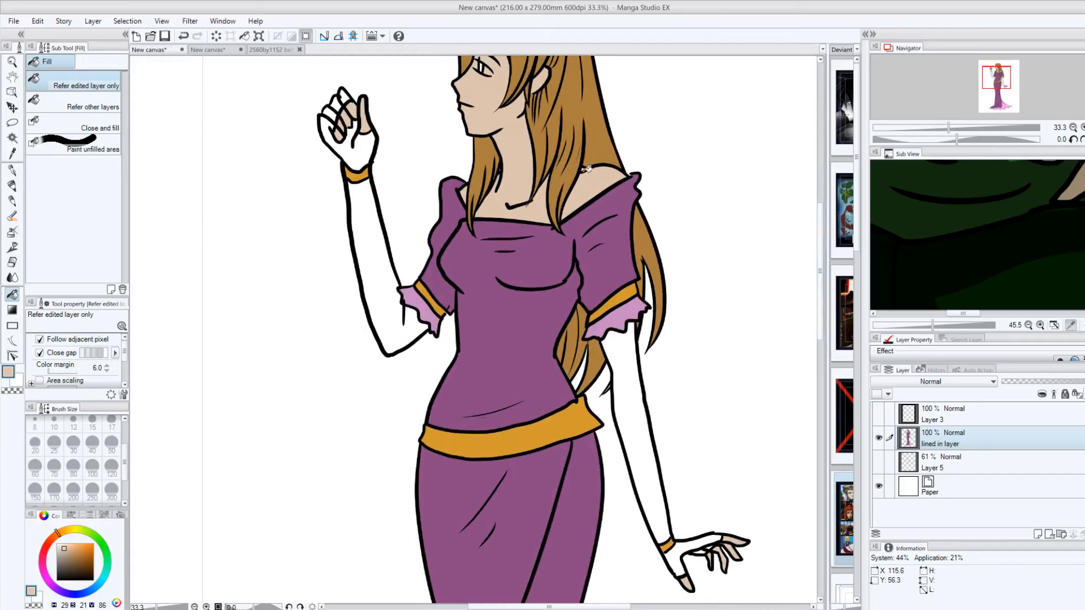
left_click_drag(823, 339, 825, 312)
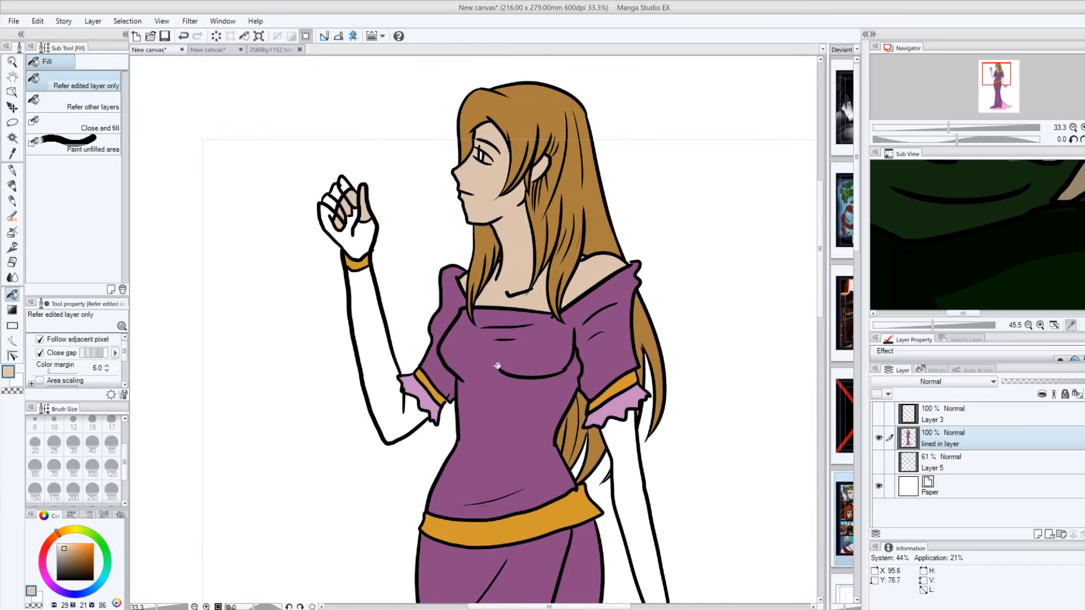
left_click(520, 334, "alt")
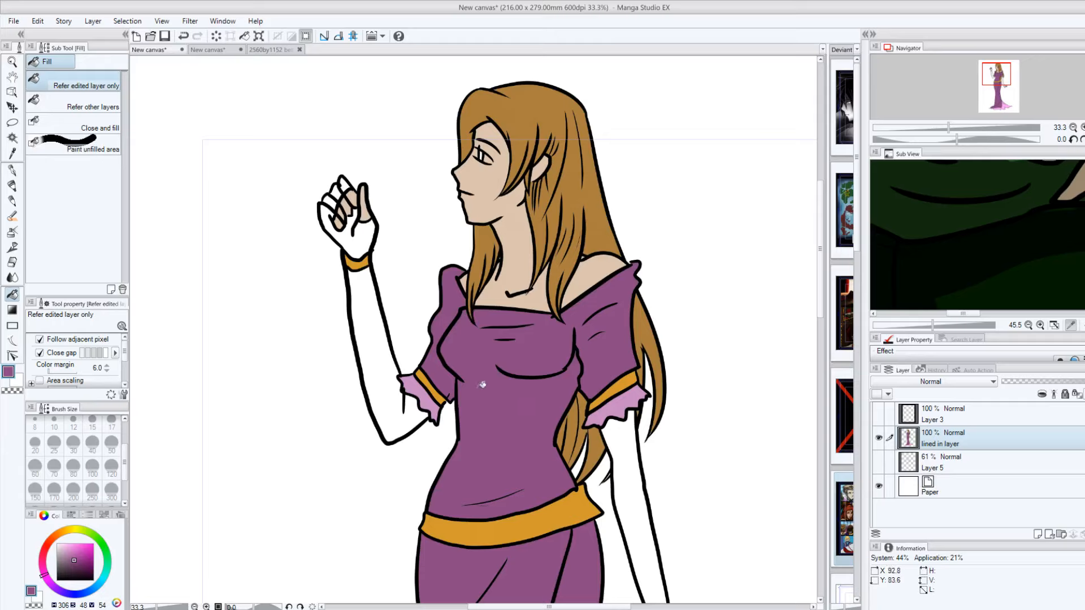
left_click(363, 328)
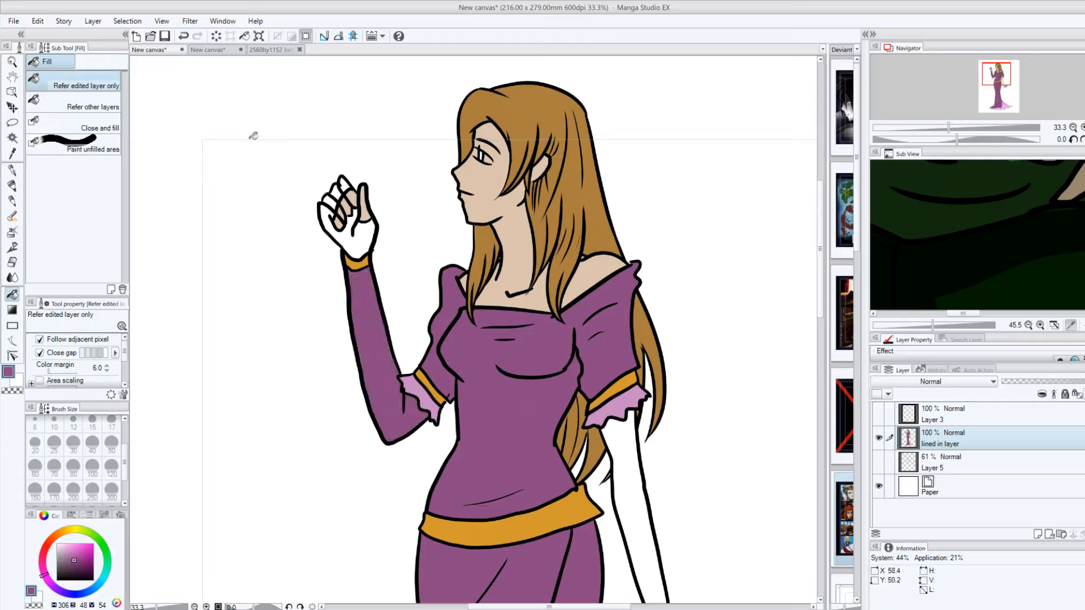
left_click(183, 37)
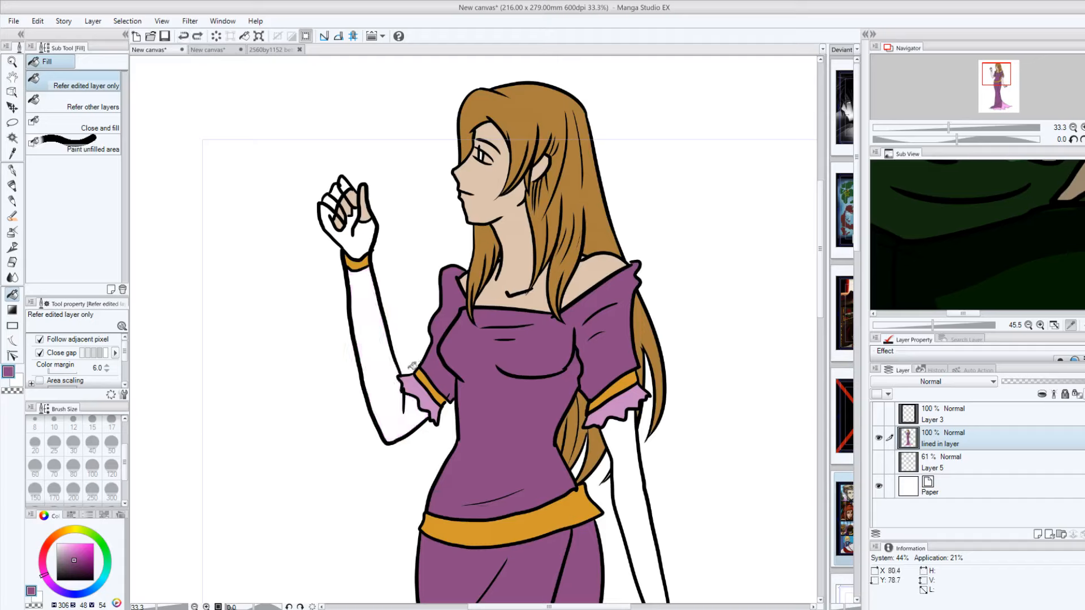
left_click(381, 389)
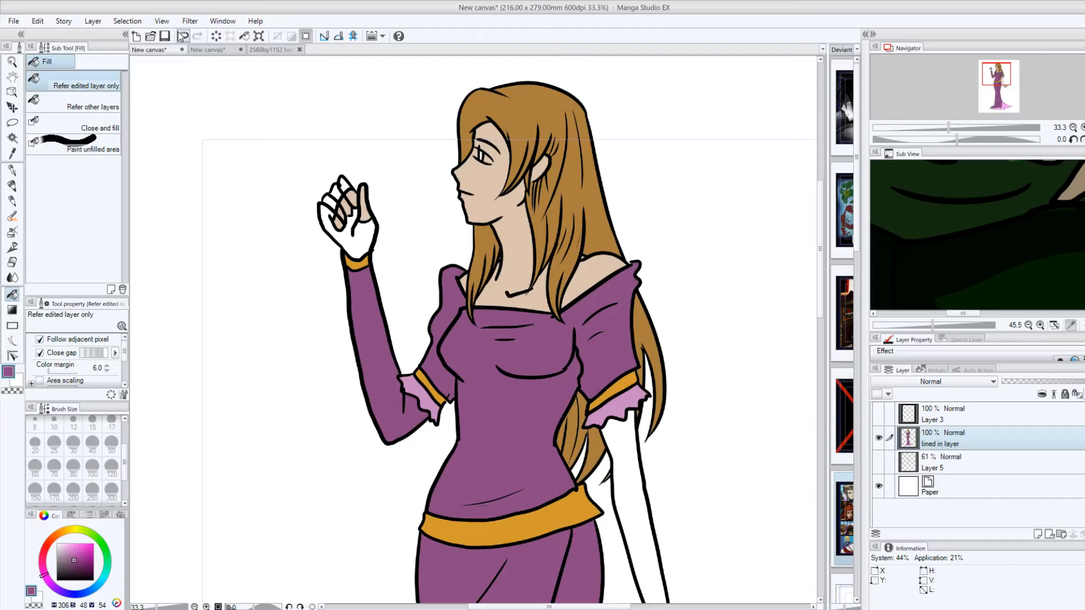
left_click(184, 36)
Step: Try a paler purple (H 306, S 19, V 71) on the raised arm, then undo it
left_click(63, 554)
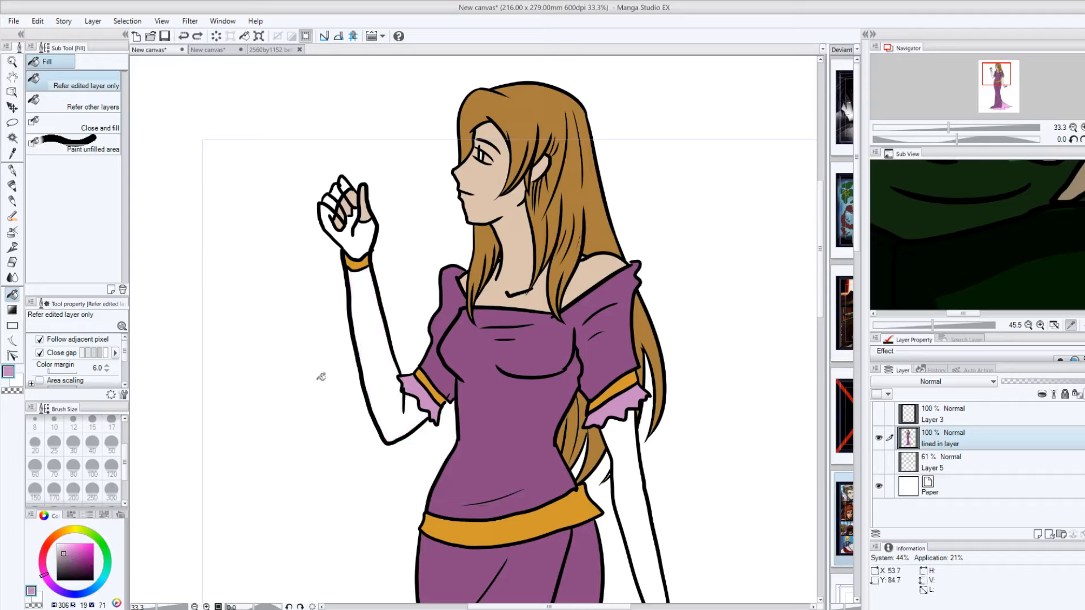
left_click(365, 338)
left_click(184, 36)
Step: Fill the long gloves on both arms and hands, including the raised hand's fingers, with purple (H 306, S 56, V 54)
left_click(80, 557)
left_click(77, 560)
left_click(400, 366)
left_click(628, 439)
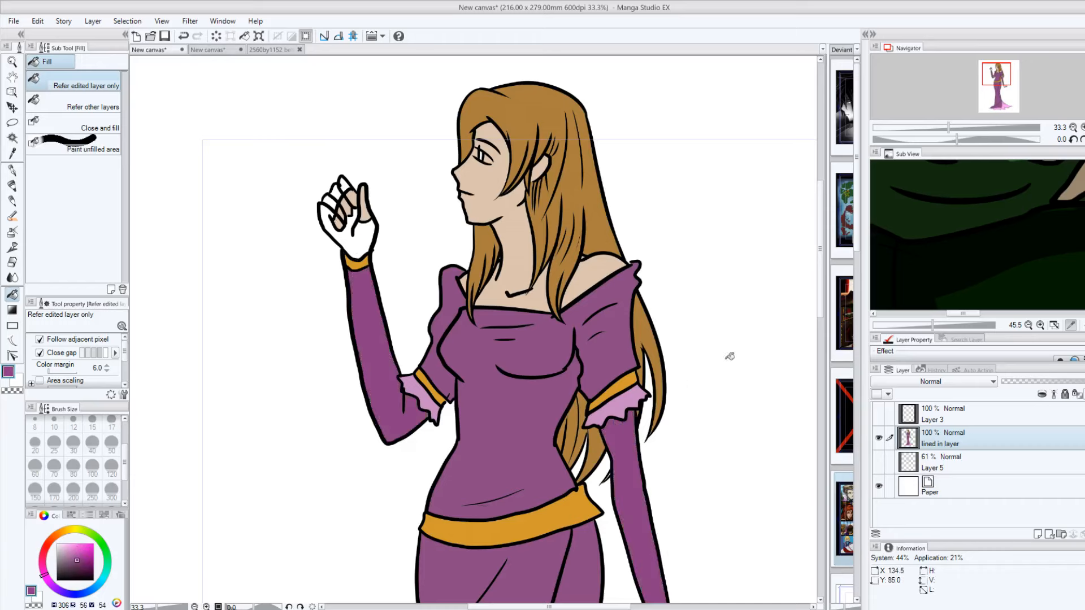
scroll(822, 266, "down", 5)
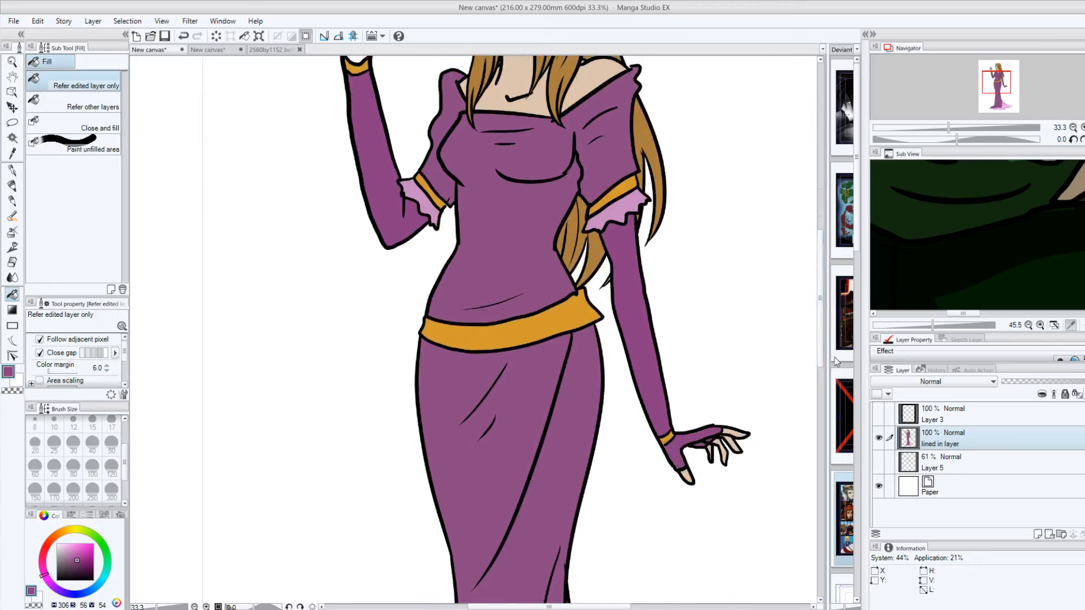
scroll(821, 333, "up", 5)
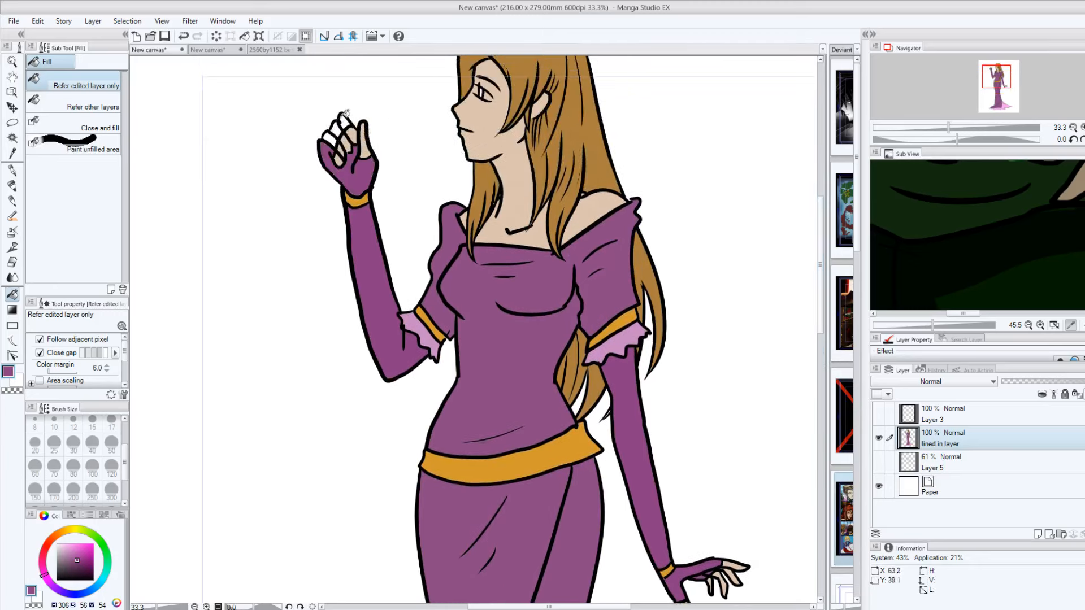
left_click(345, 116)
Step: Fill the iris of the eye with teal (H 169, S 57, V 65) and return to the full figure
mouse_move(158, 607)
left_mouse_down()
mouse_move(147, 607)
mouse_move(161, 606)
left_mouse_up()
left_click_drag(820, 262, 807, 207)
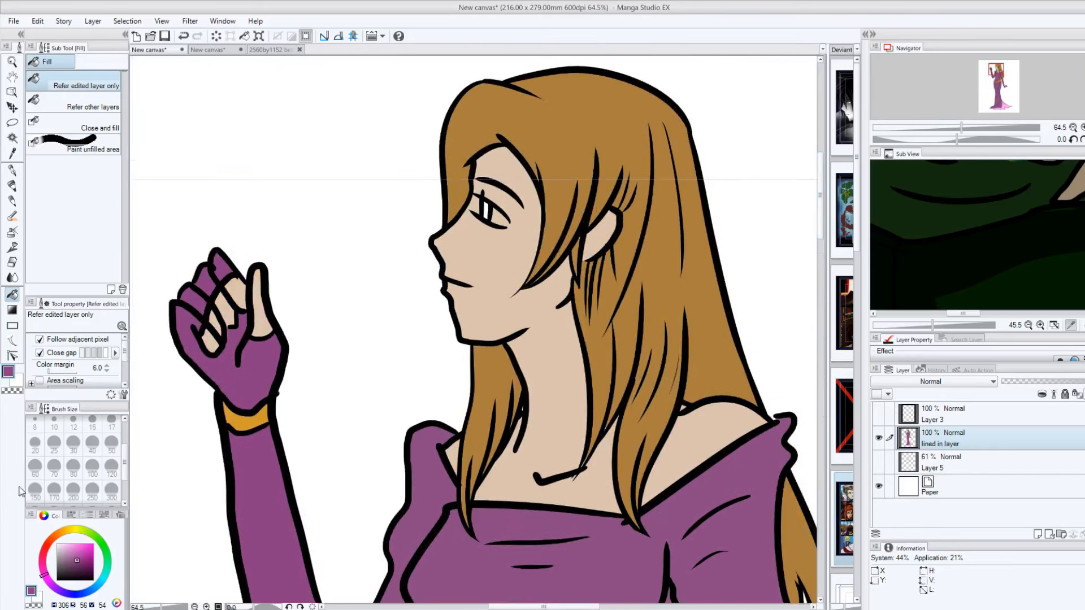
left_click(107, 573)
left_click(70, 565)
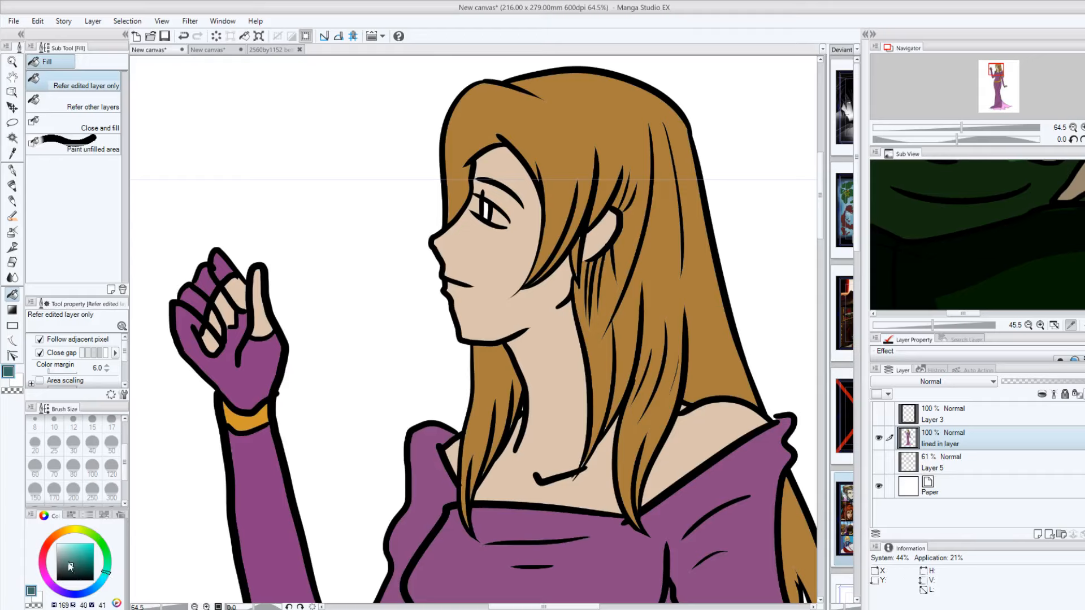
left_click(77, 557)
left_click(487, 210)
left_click_drag(151, 607, 143, 607)
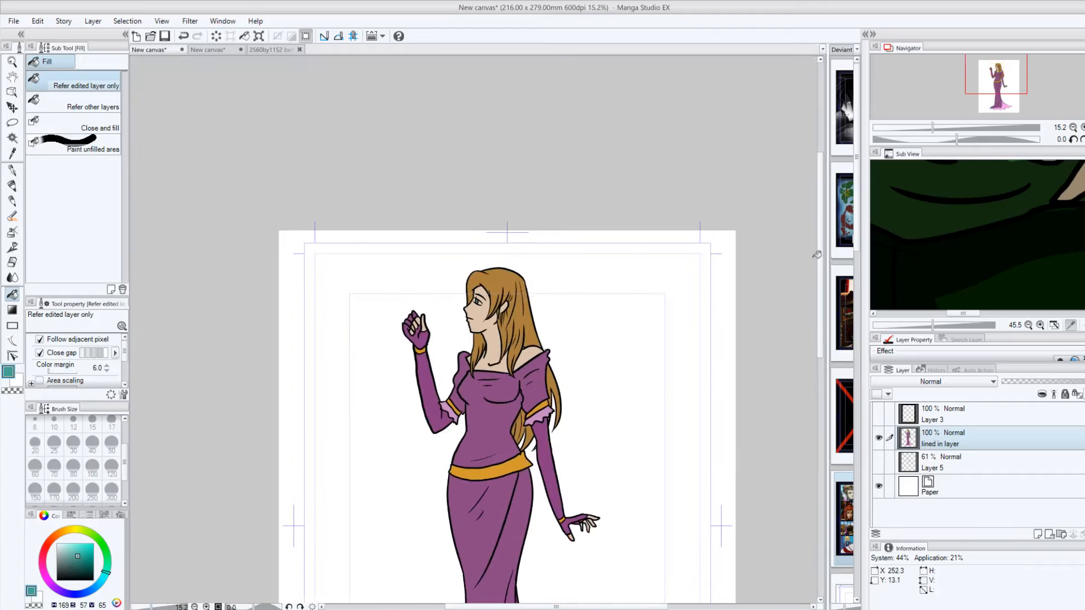
left_click_drag(816, 254, 843, 325)
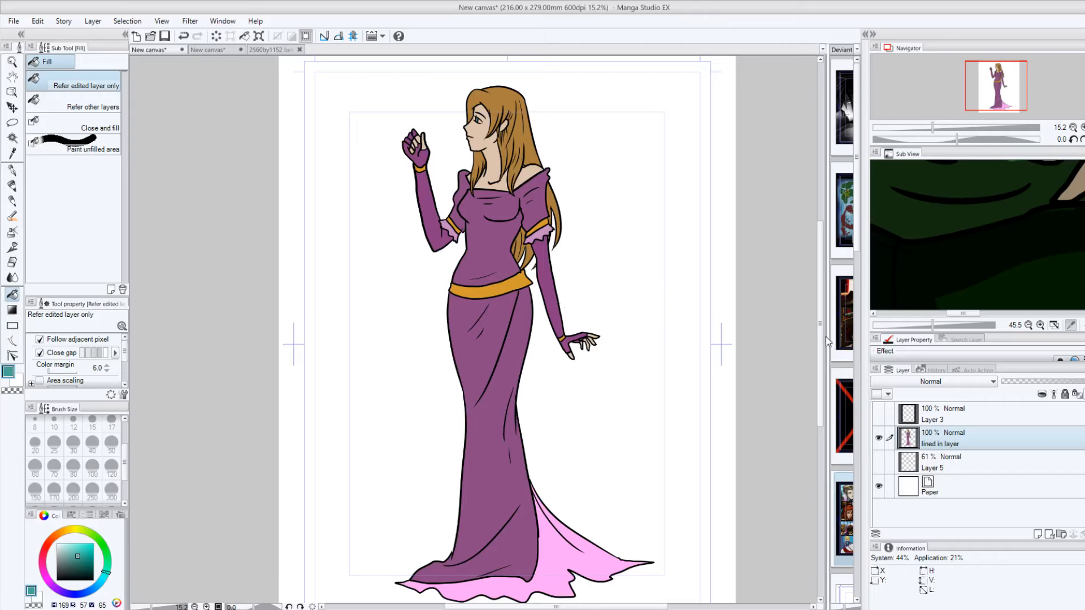
left_click_drag(822, 335, 822, 344)
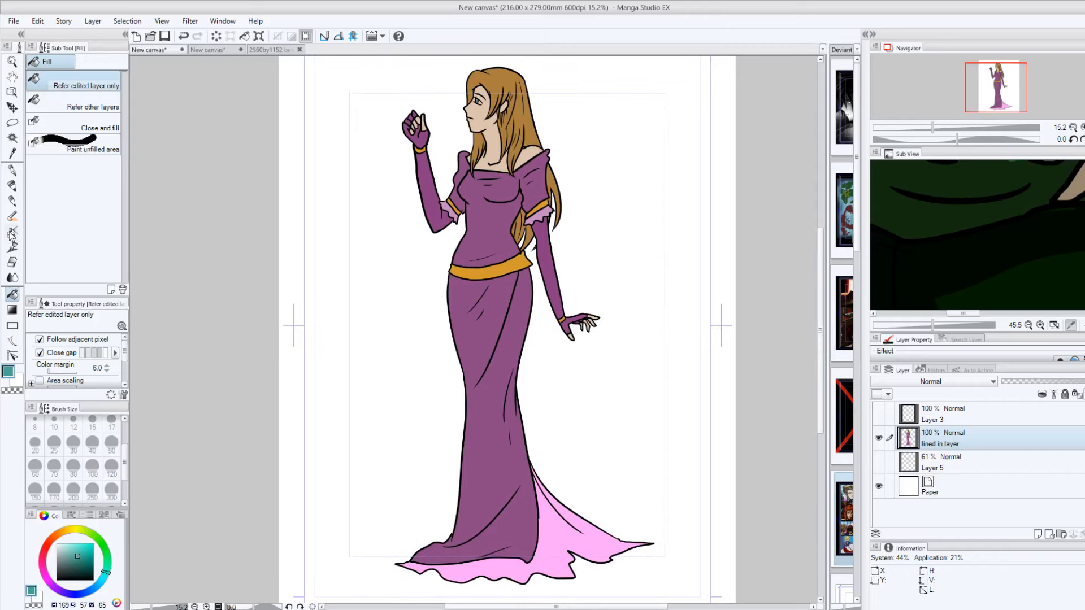
Step: Try G-pen swatches of the sampled dress purple (H 306, S 48, V 54) and two darker shades beside the figure, then undo them
left_click(11, 169)
left_click(499, 291, "alt")
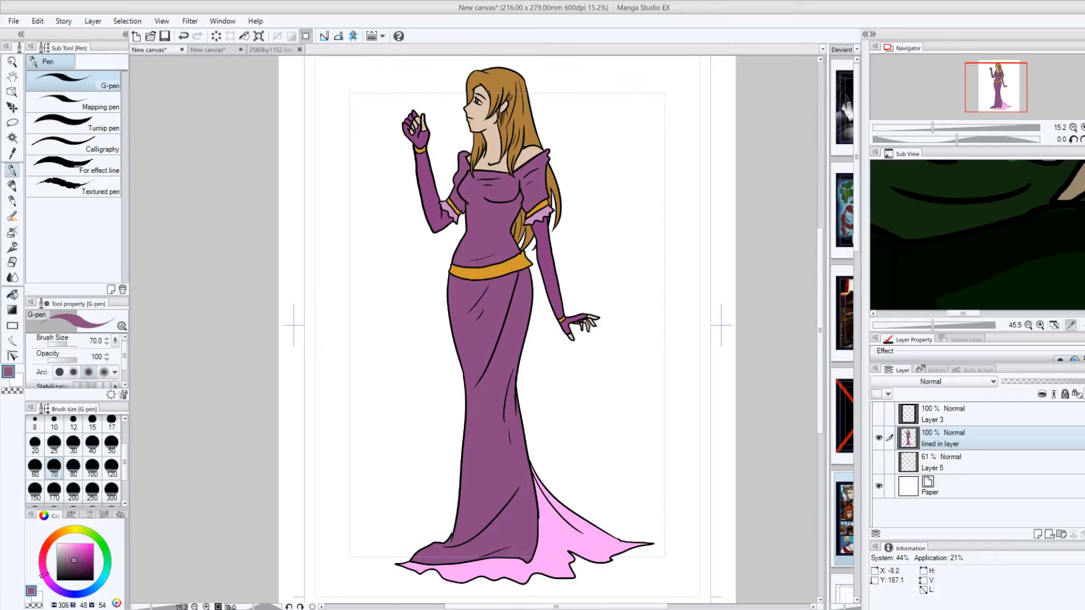
mouse_move(346, 288)
left_mouse_down()
mouse_move(364, 322)
mouse_move(333, 260)
mouse_move(365, 336)
mouse_move(320, 266)
mouse_move(362, 339)
mouse_move(370, 305)
mouse_move(356, 339)
mouse_move(315, 270)
mouse_move(327, 315)
mouse_move(302, 271)
mouse_move(342, 356)
mouse_move(293, 279)
mouse_move(325, 341)
left_mouse_up()
left_click(76, 565)
left_click(82, 569)
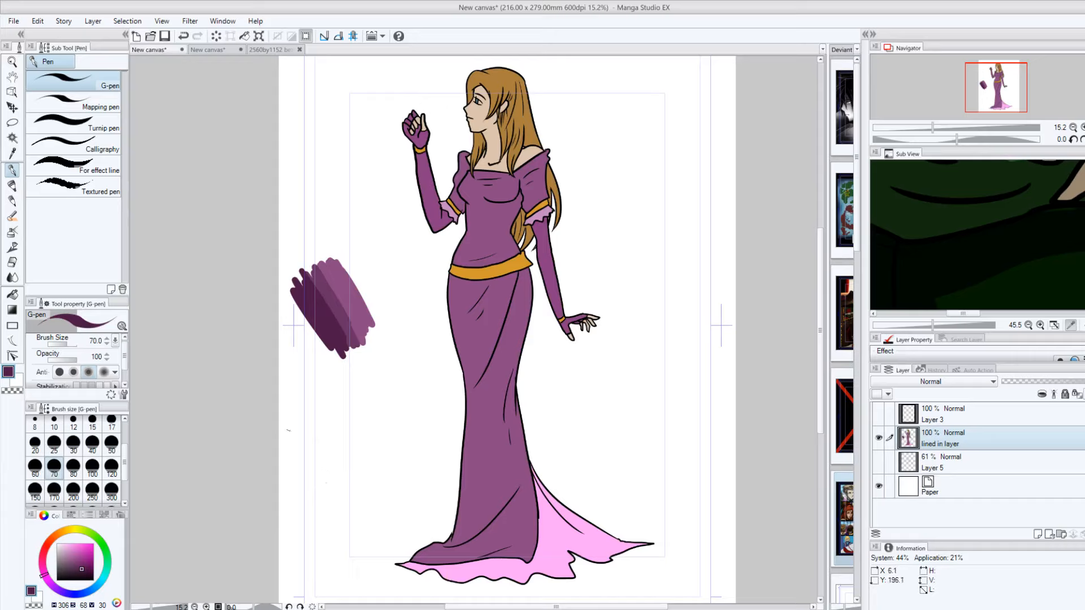
left_click(184, 36)
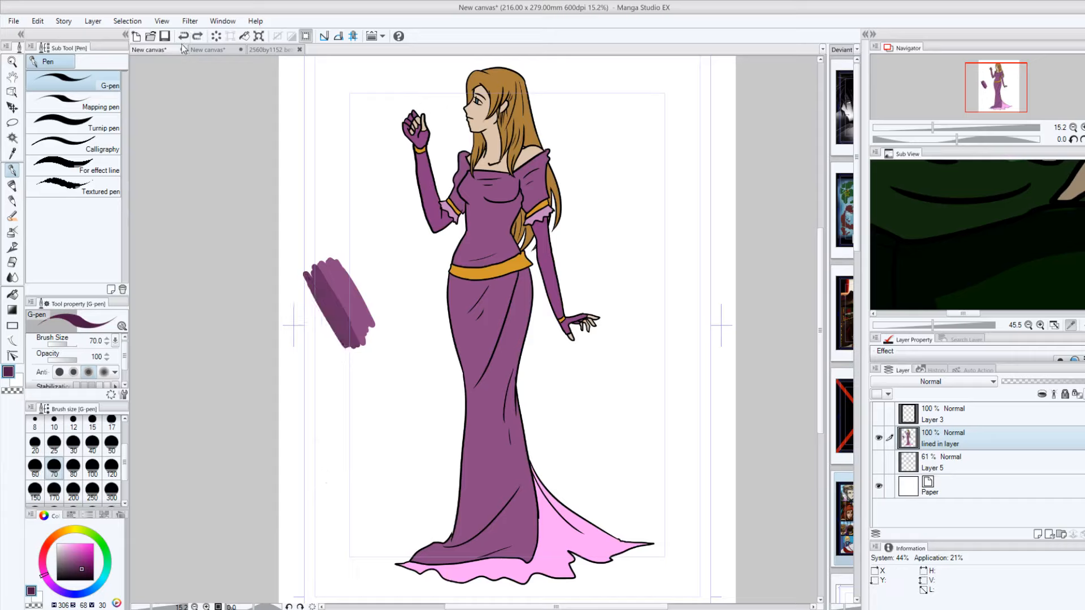
left_click(184, 37)
left_click(184, 36)
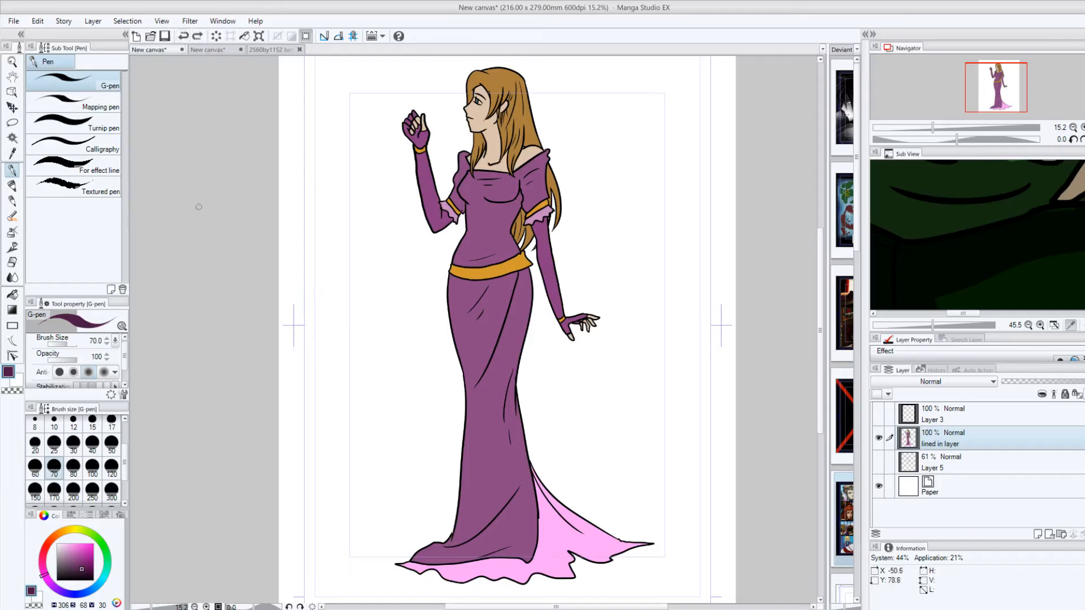
left_click(452, 328, "alt")
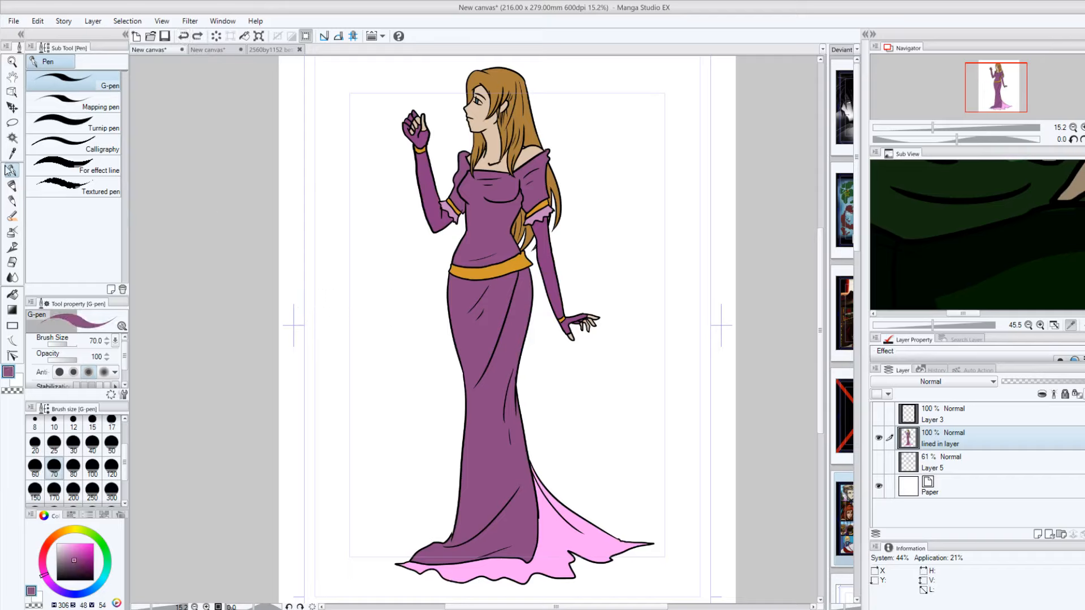
Step: Auto-select the purple areas of the skirt and bodice together on the lined in layer
left_click(12, 137)
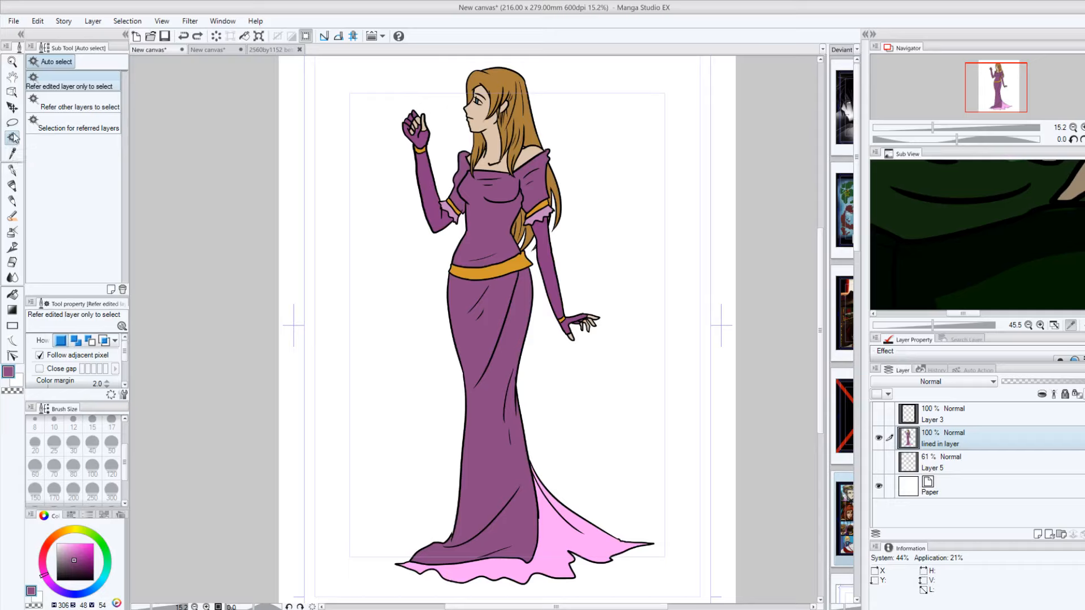
left_click(466, 337)
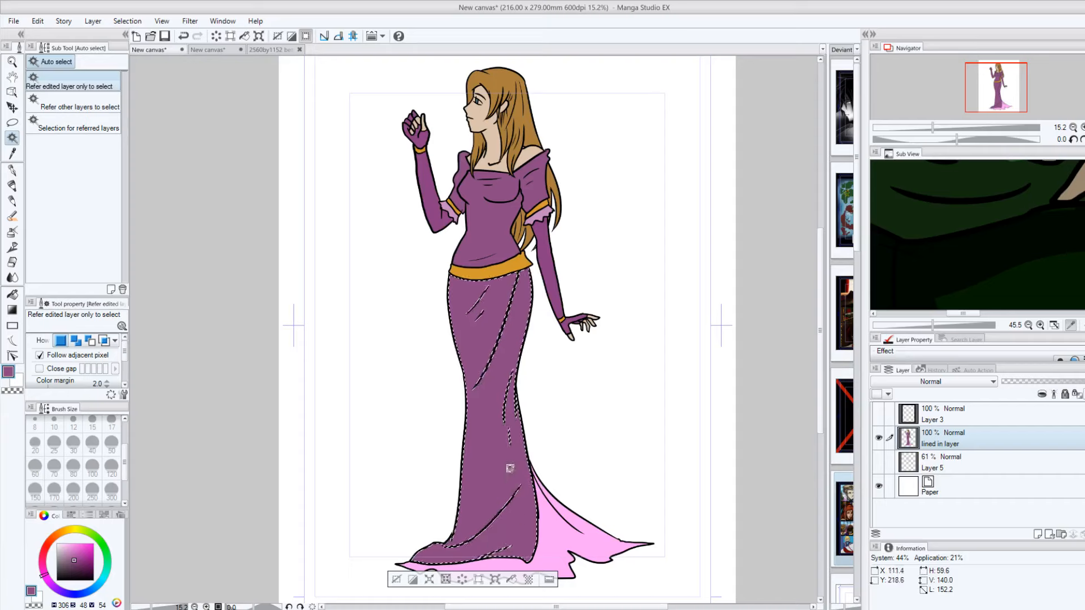
left_click(495, 239, "shift")
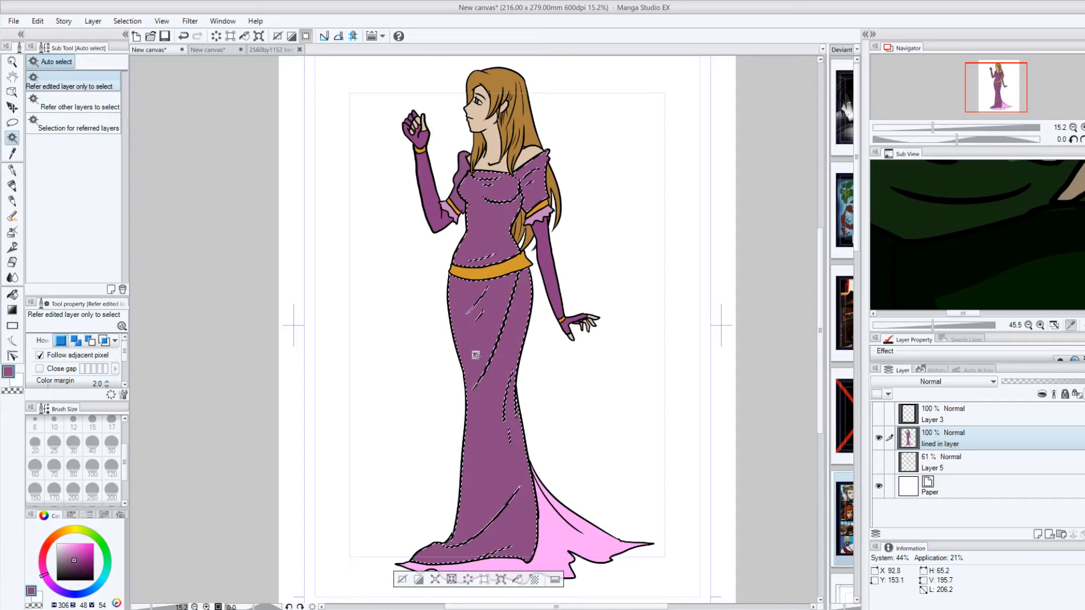
left_click(461, 450)
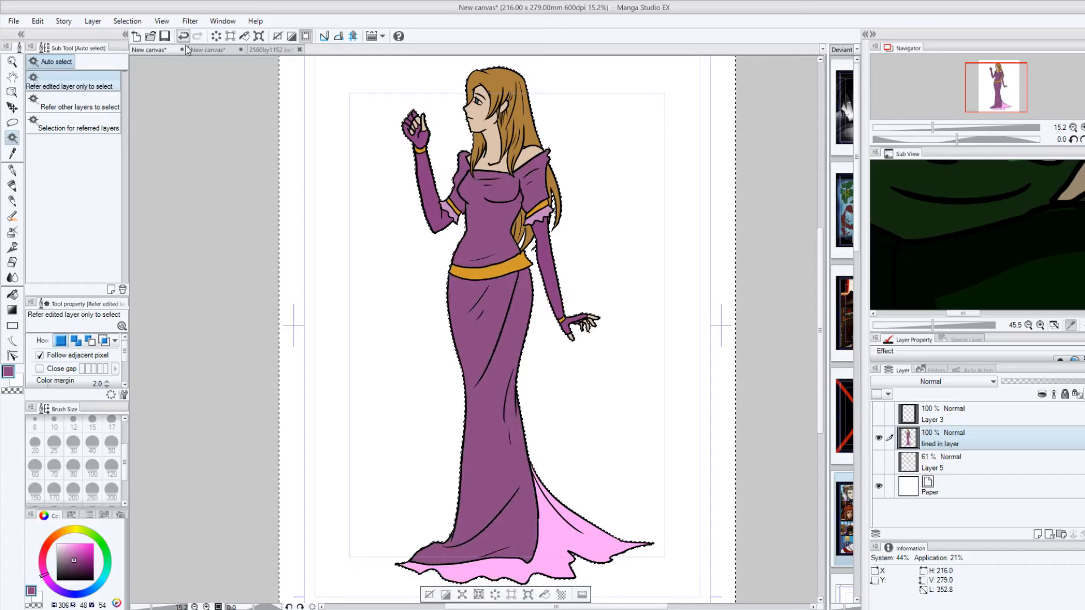
left_click(183, 36)
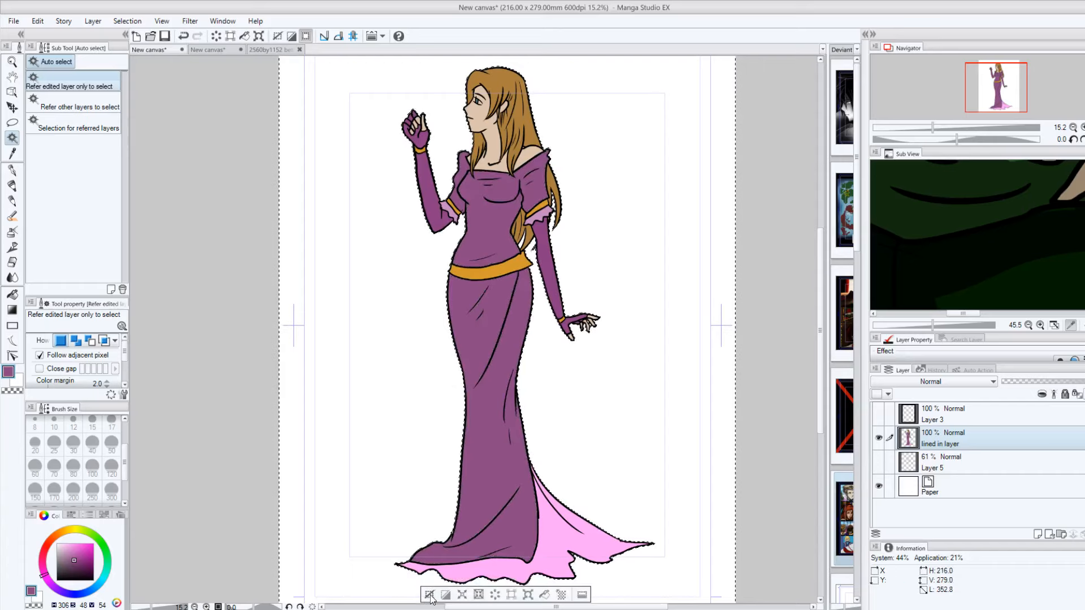
key("ctrl+d")
left_click(486, 470)
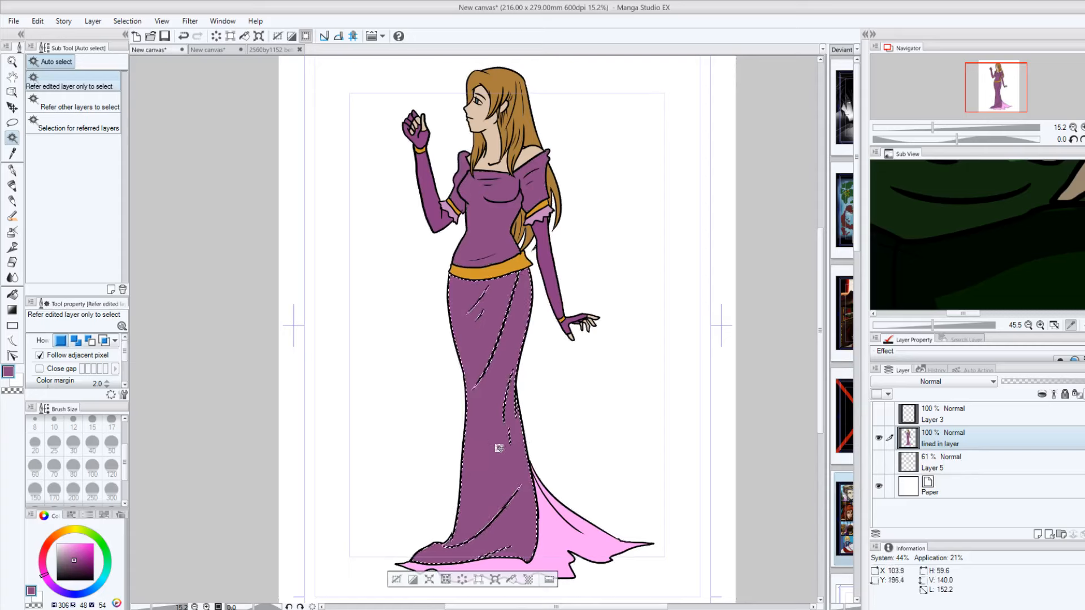
left_click(490, 229, "shift")
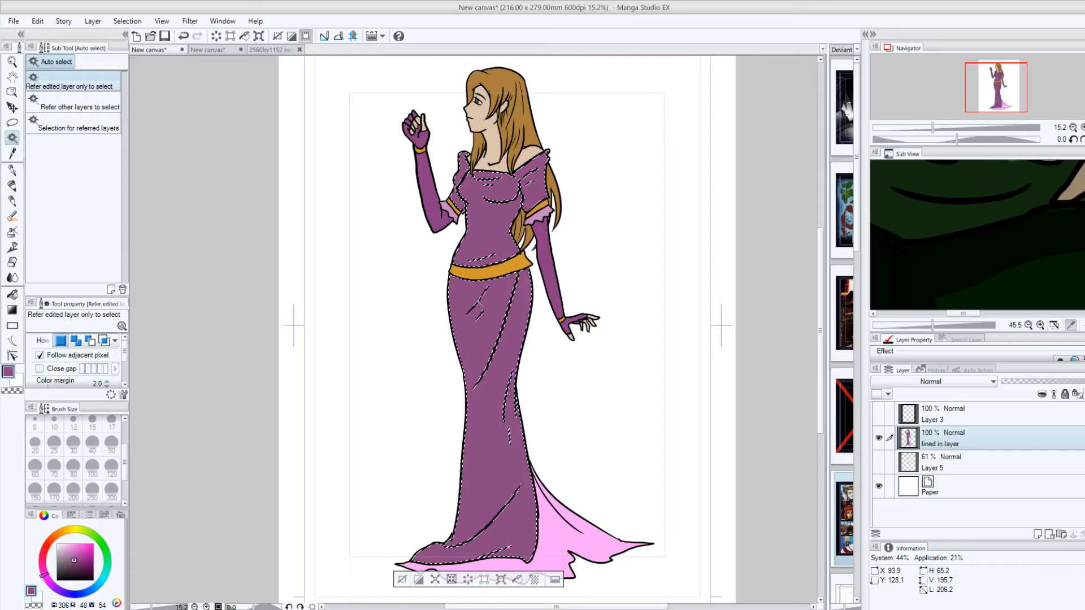
Step: Try selecting the purple glove areas on both arms and the lowered hand instead of the dress
left_click(551, 282)
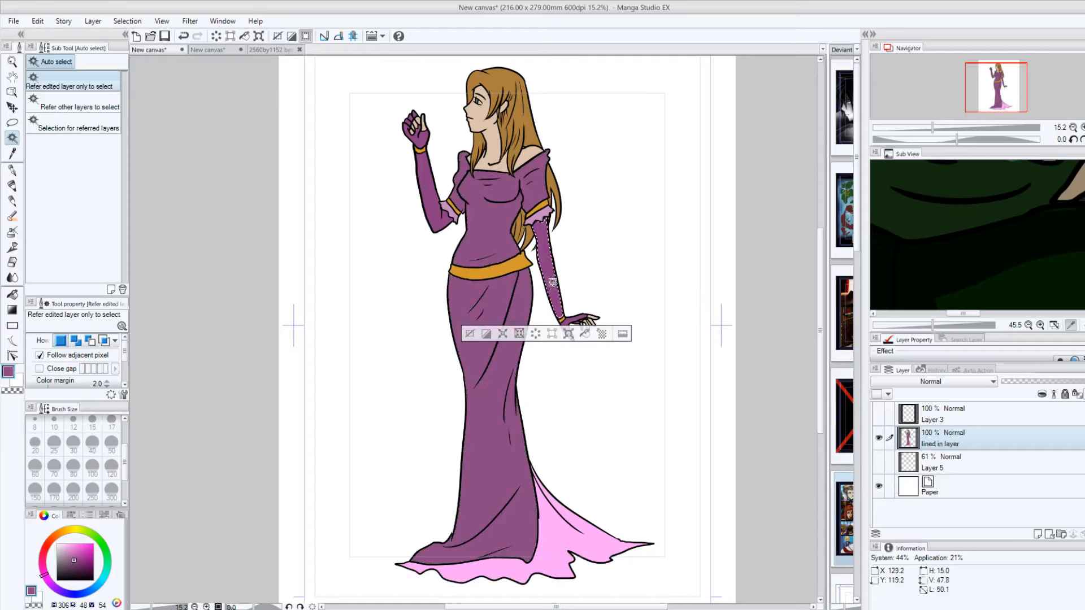
left_click(433, 206)
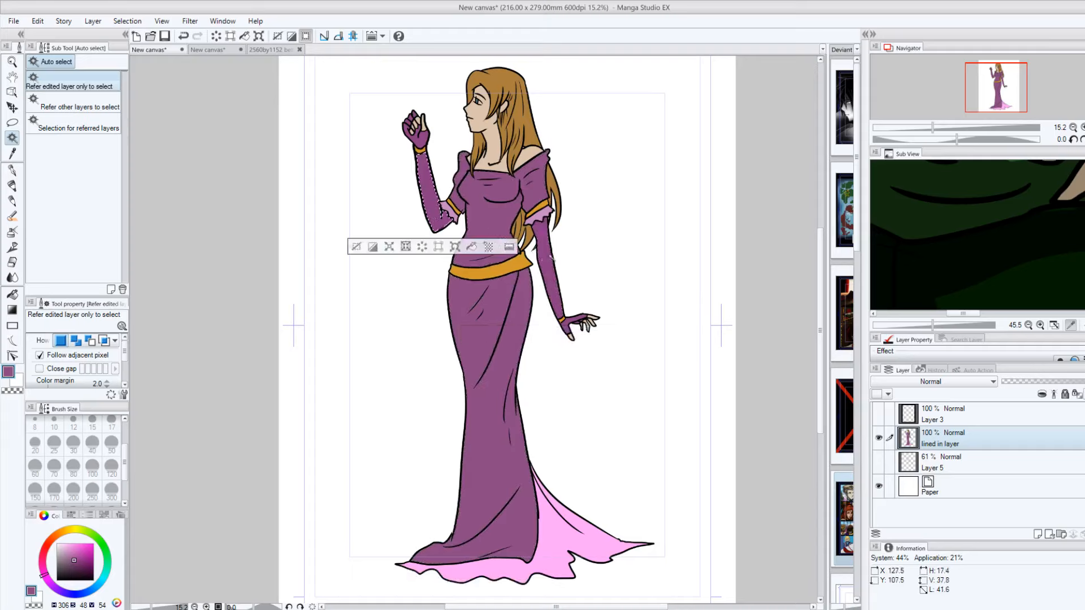
left_click(559, 283)
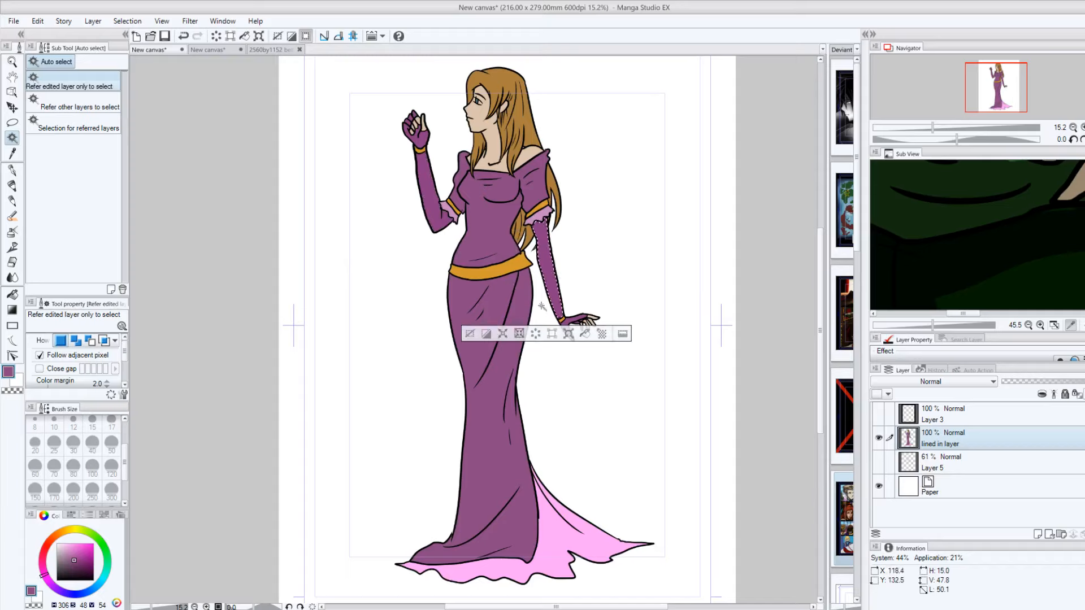
left_click(436, 212, "shift")
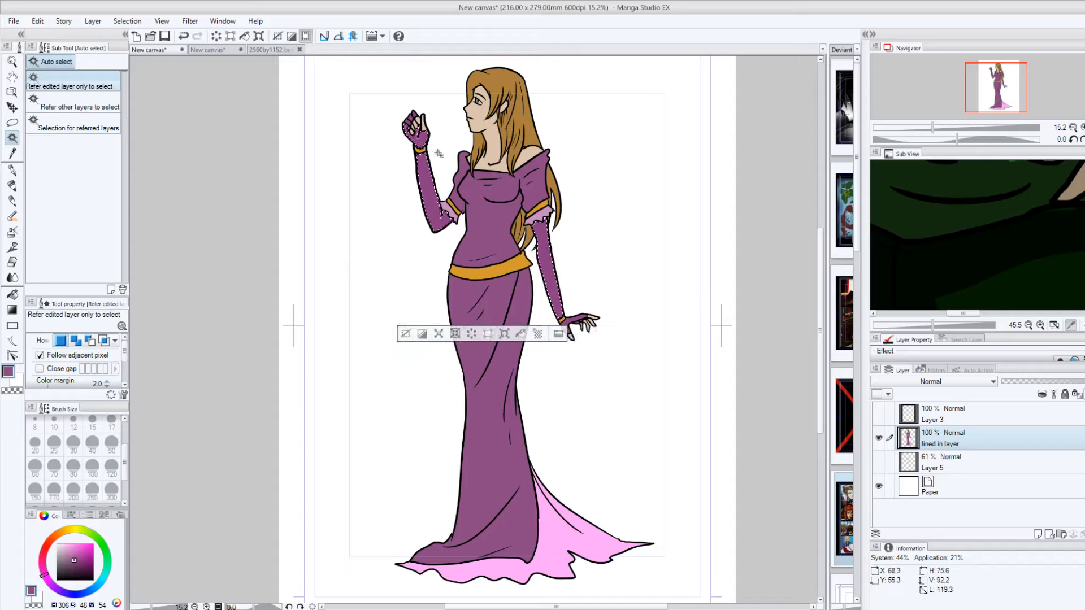
left_click(577, 323, "shift")
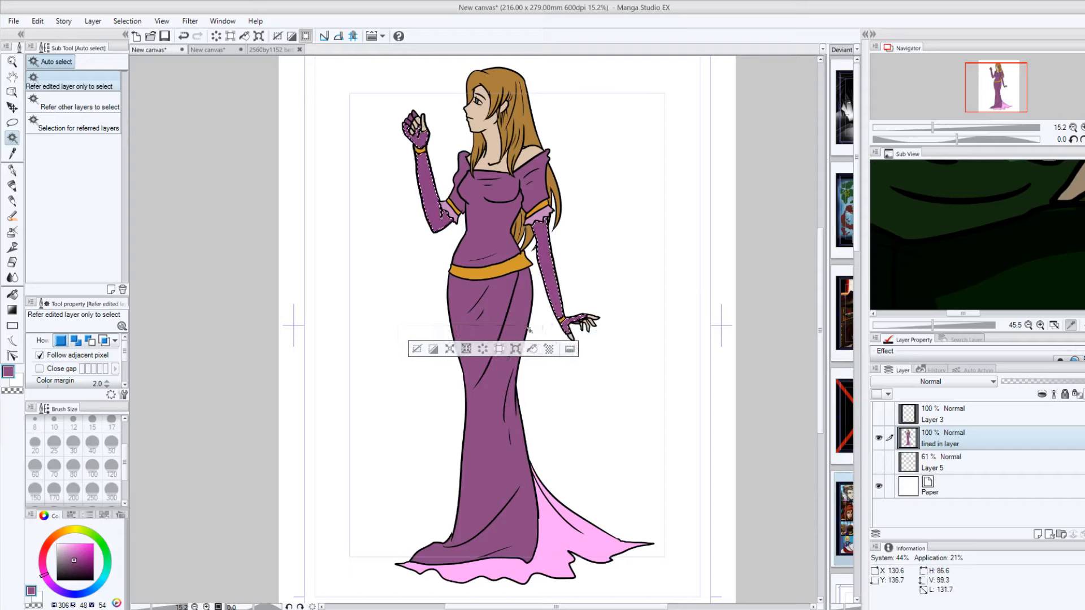
Step: Reselect the skirt and bodice and paint fold shadows with the G-pen at size 150 in darker purple (H 306, S 40, V 40)
left_click(423, 435)
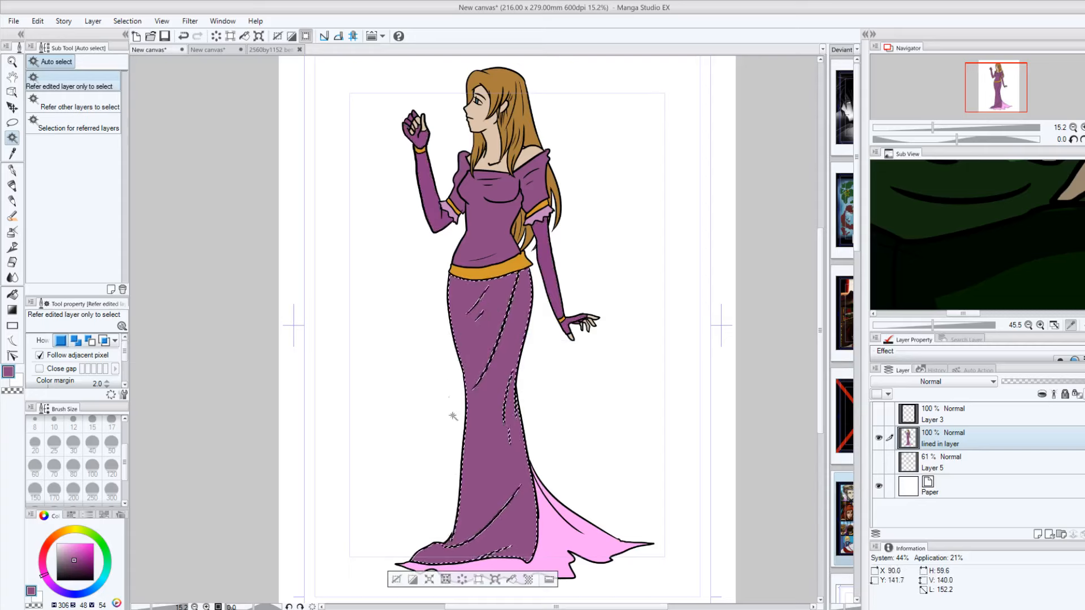
left_click(487, 239, "shift")
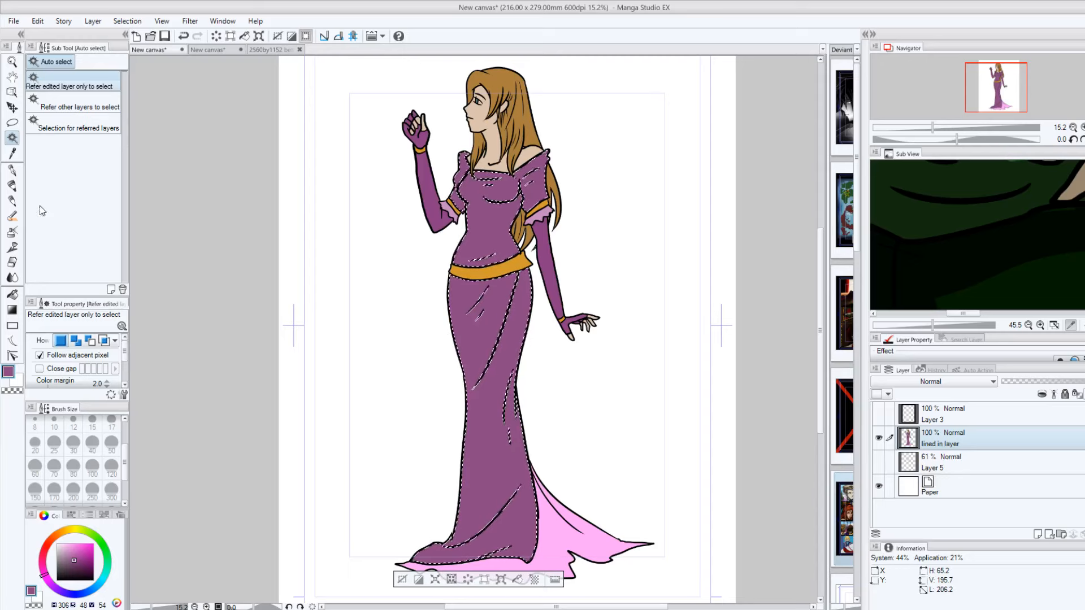
left_click(12, 170)
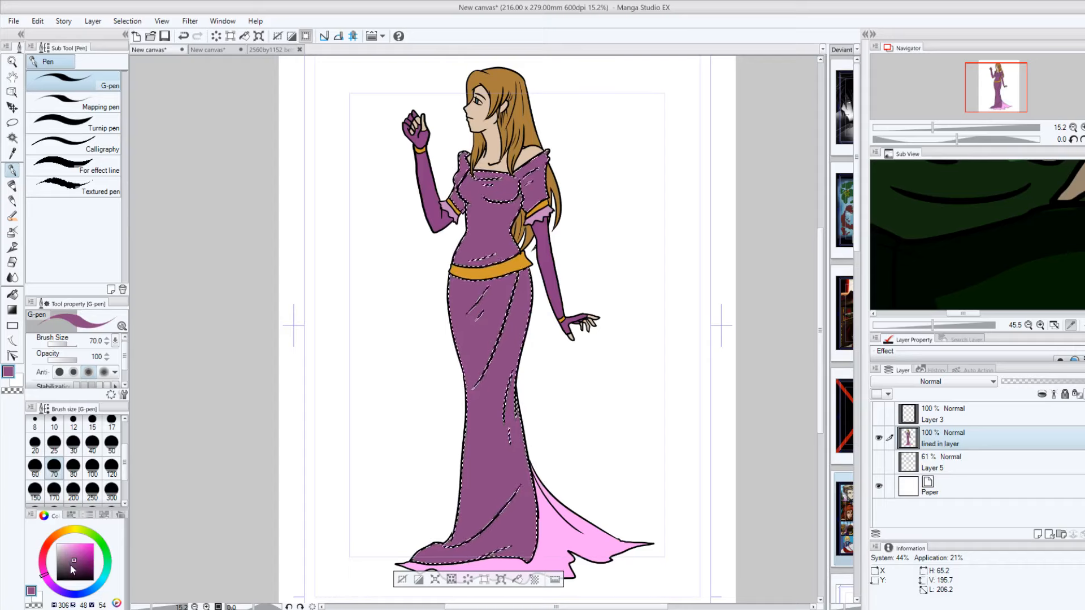
left_click(74, 568)
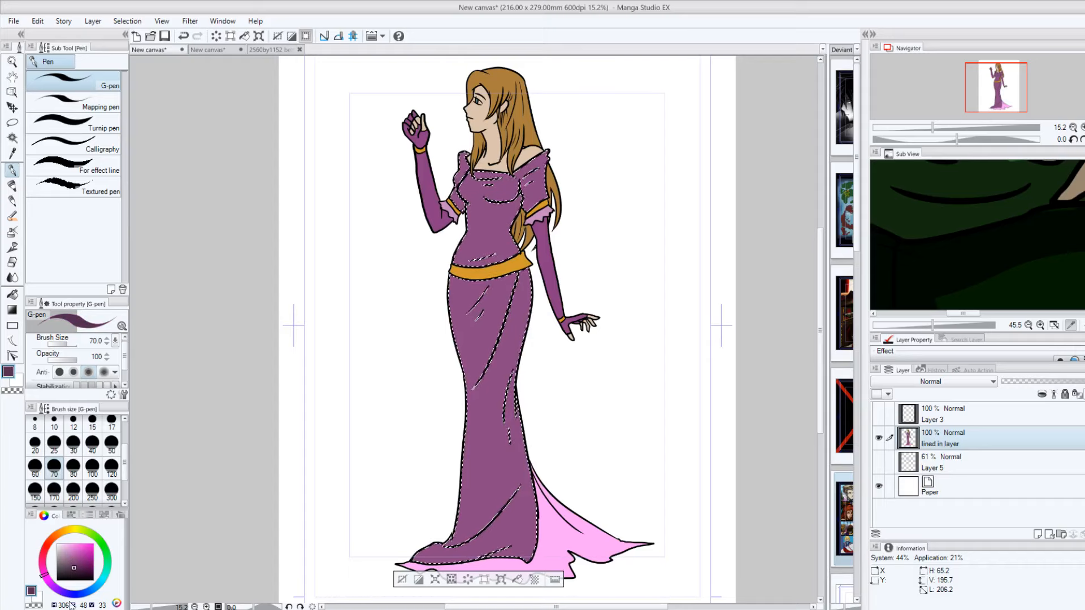
left_click(73, 560)
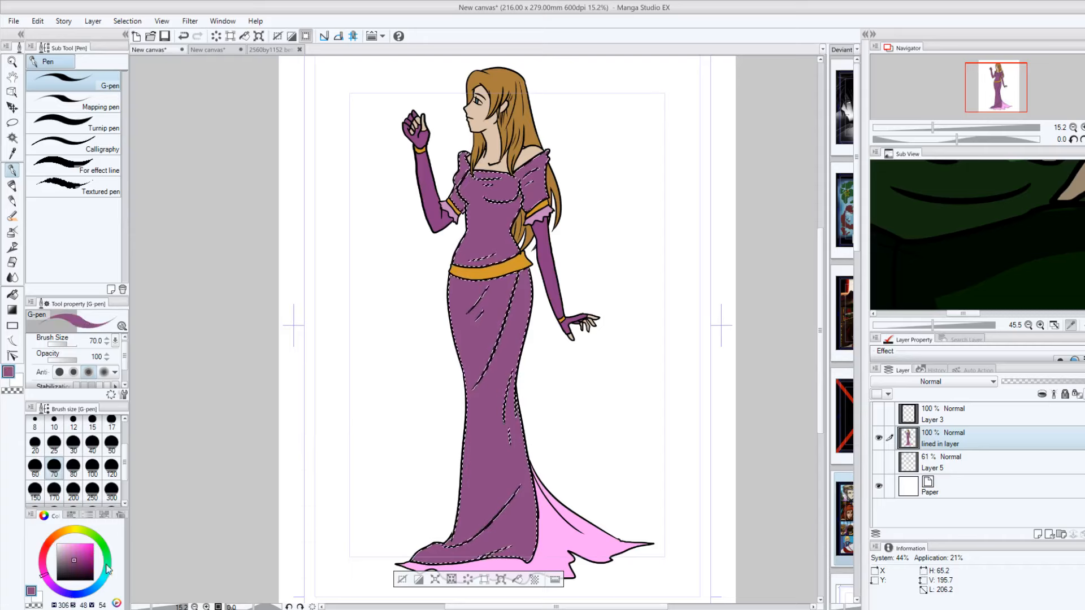
left_click(73, 565)
left_click(72, 566)
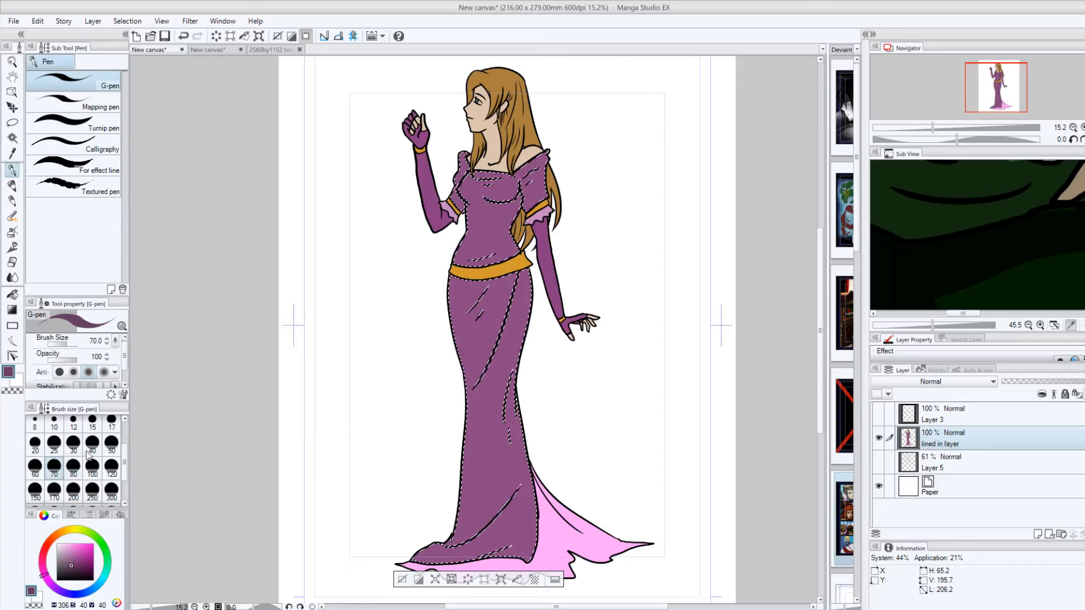
left_click(111, 469)
left_click(36, 489)
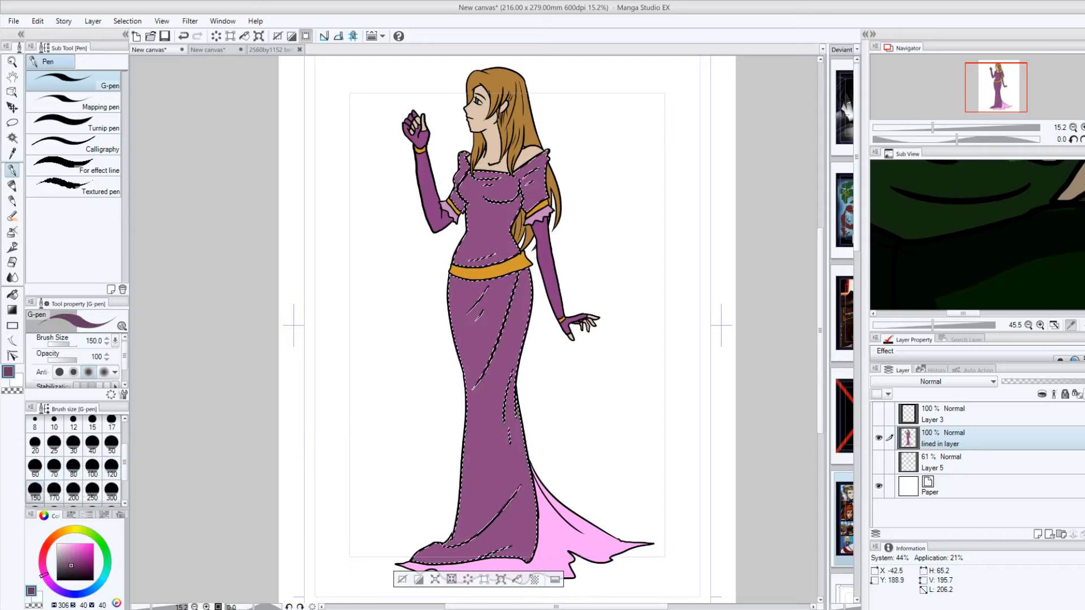
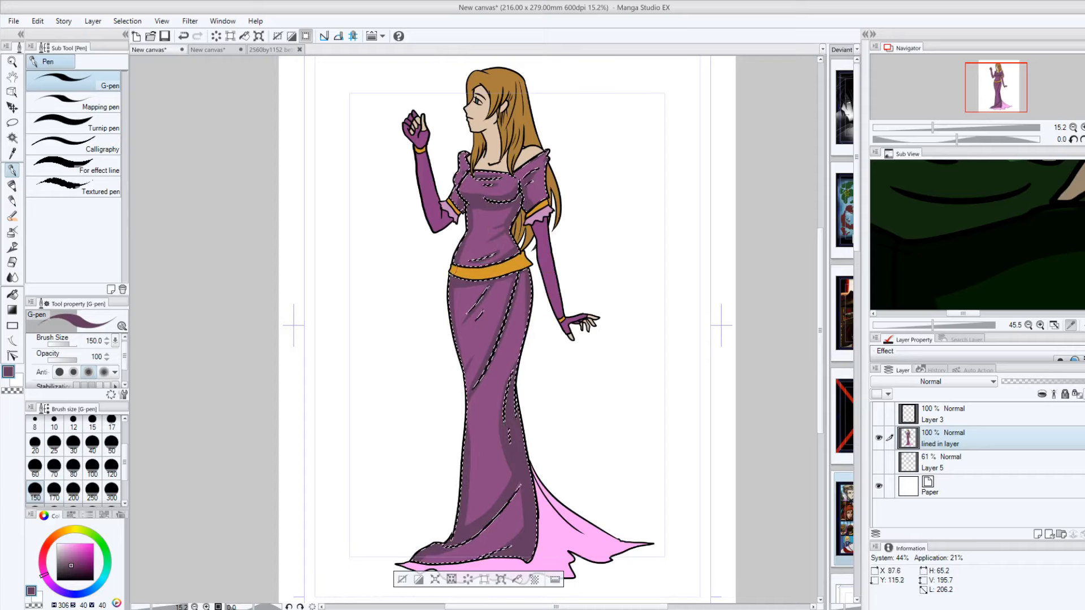
Step: Paint deeper shadows under the bust and along the bodice folds in a darker purple (H 306, S 37, V 29)
left_click_drag(151, 608, 155, 608)
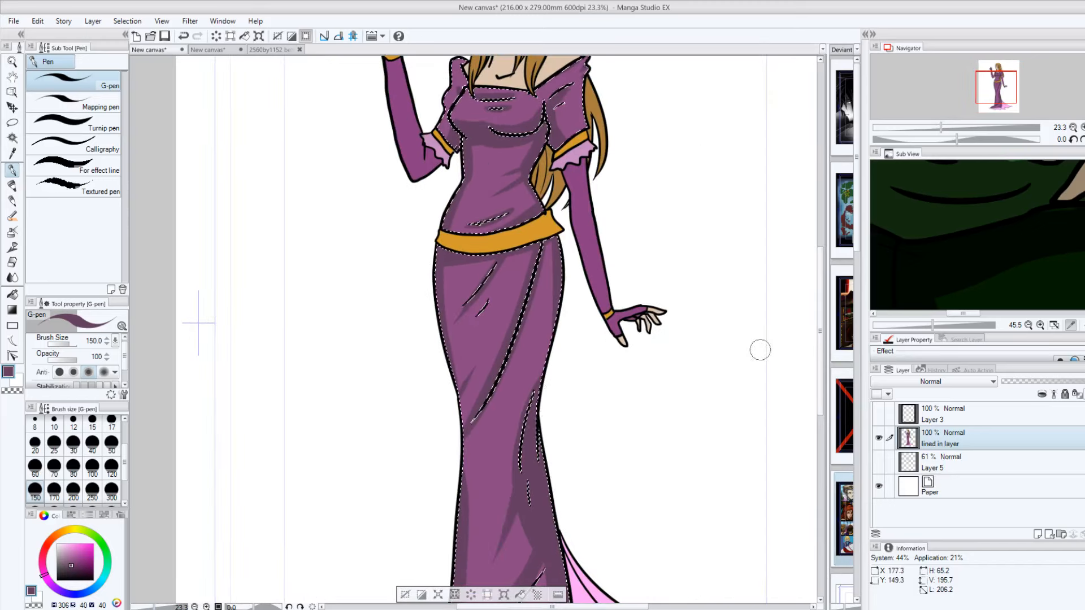
scroll(819, 359, "down", 3)
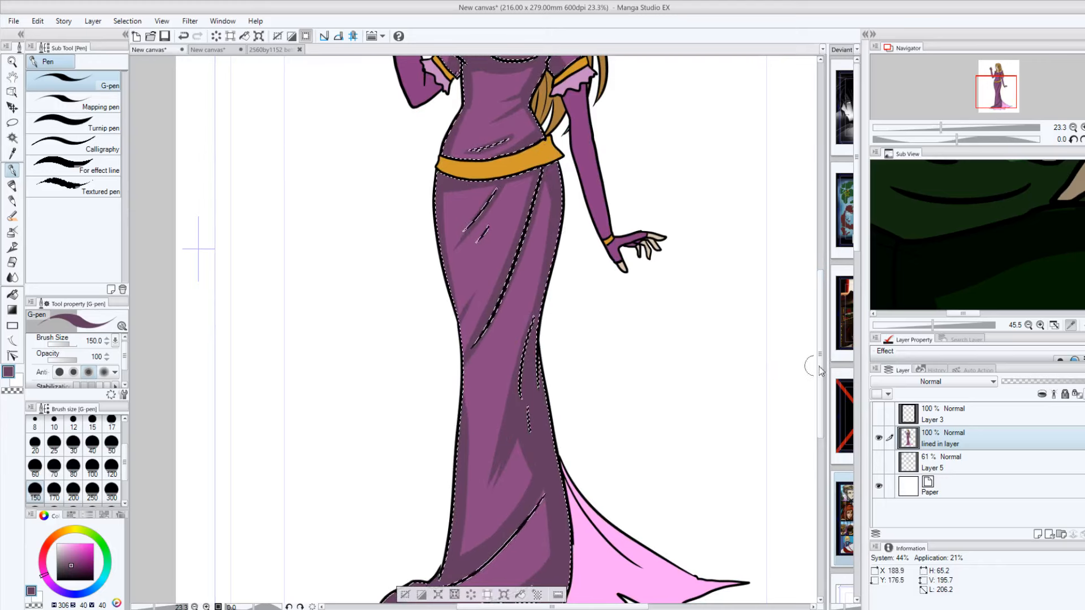
mouse_move(819, 345)
left_mouse_down()
mouse_move(825, 355)
mouse_move(822, 277)
left_mouse_up()
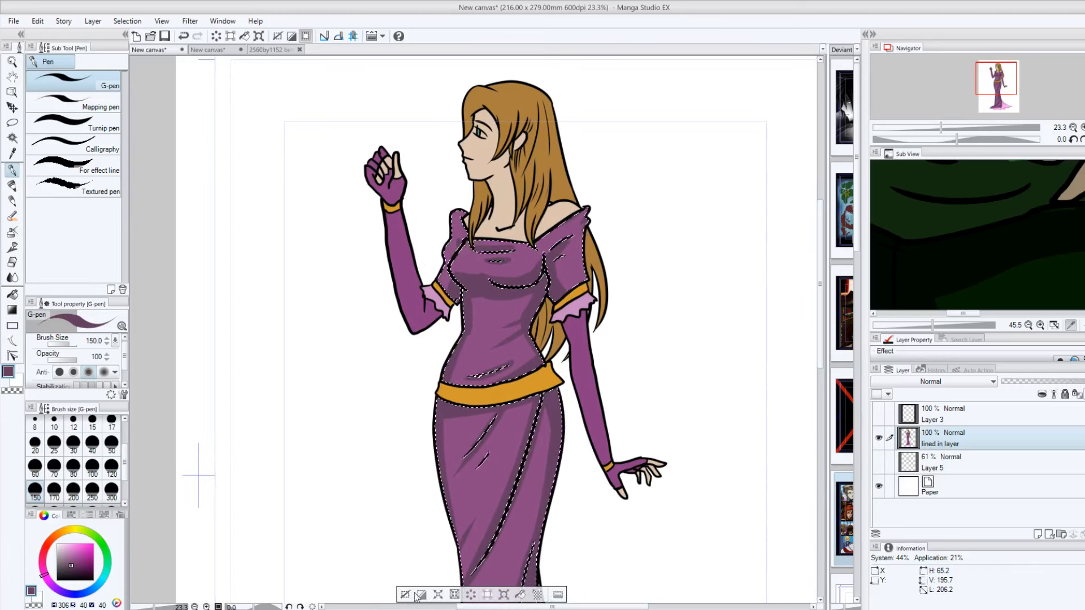
scroll(814, 257, "down", 2)
scroll(826, 273, "up", 1)
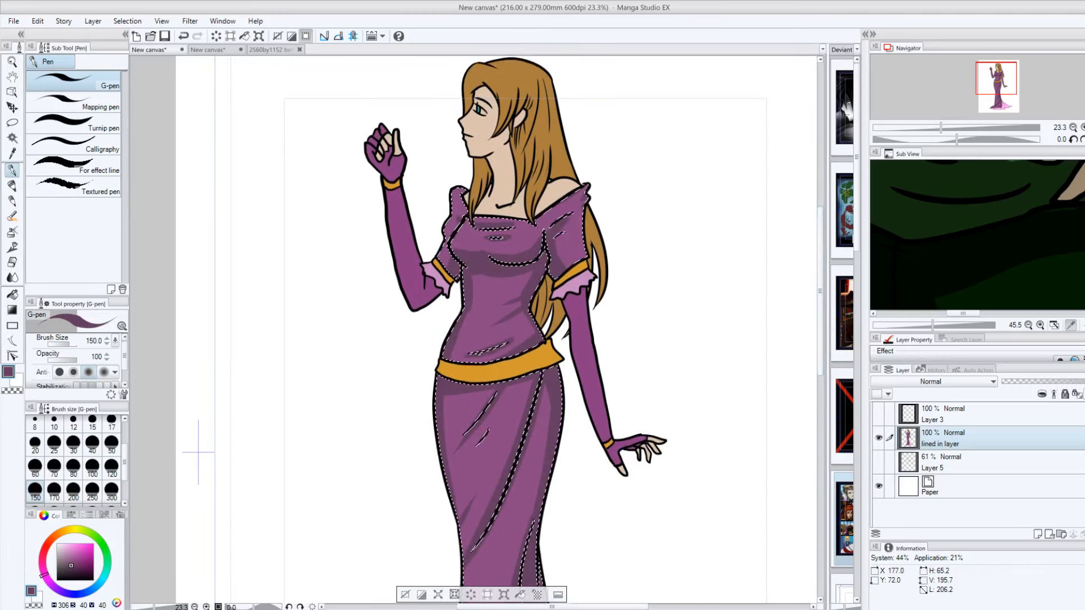
left_click(74, 575)
left_click_drag(72, 572, 71, 572)
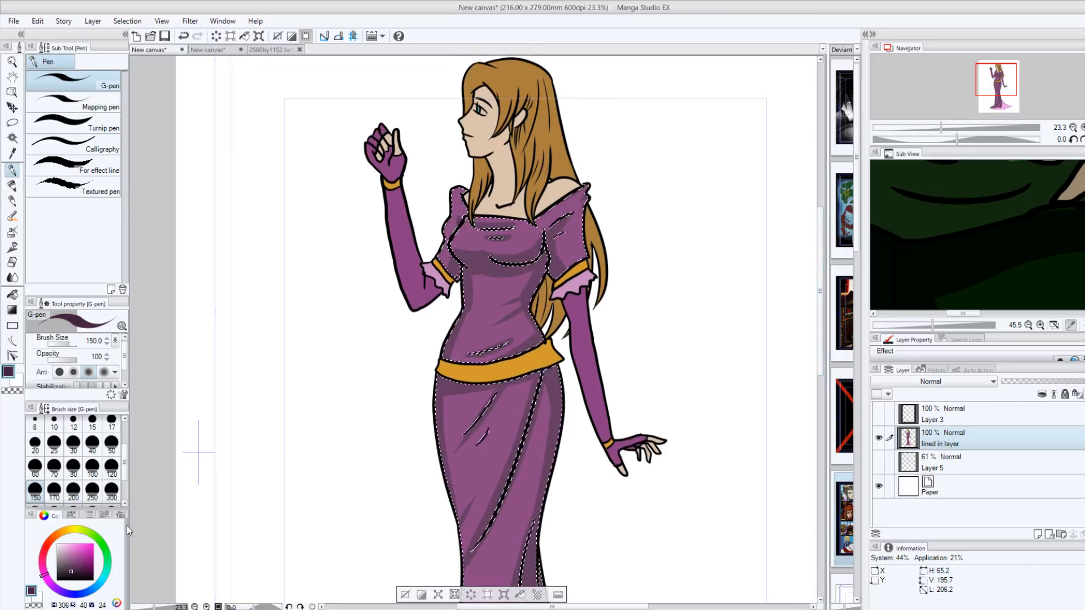
left_click(484, 260, "alt")
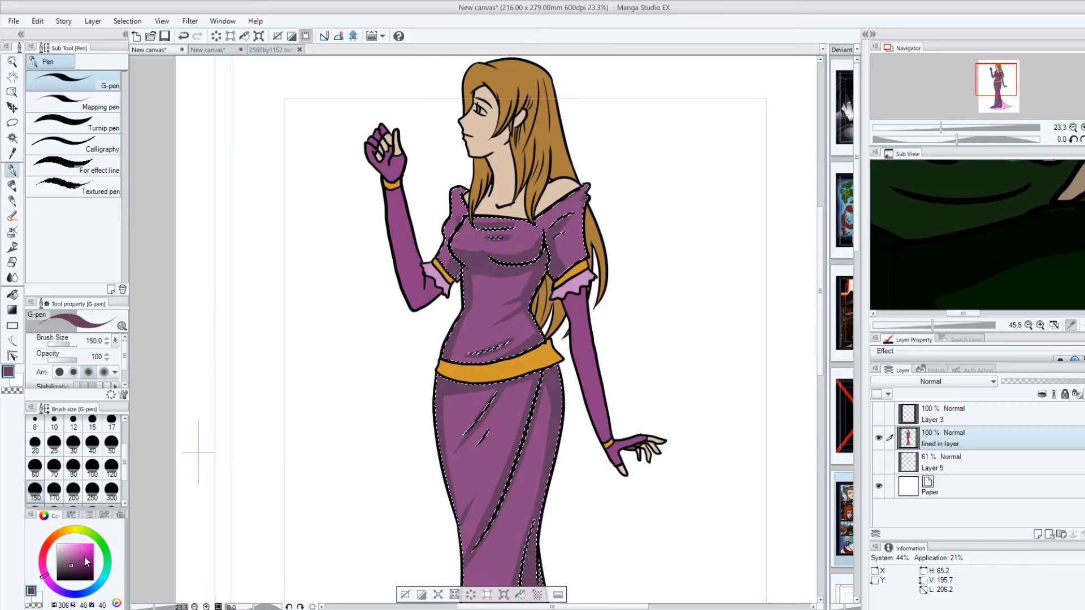
left_click(70, 570)
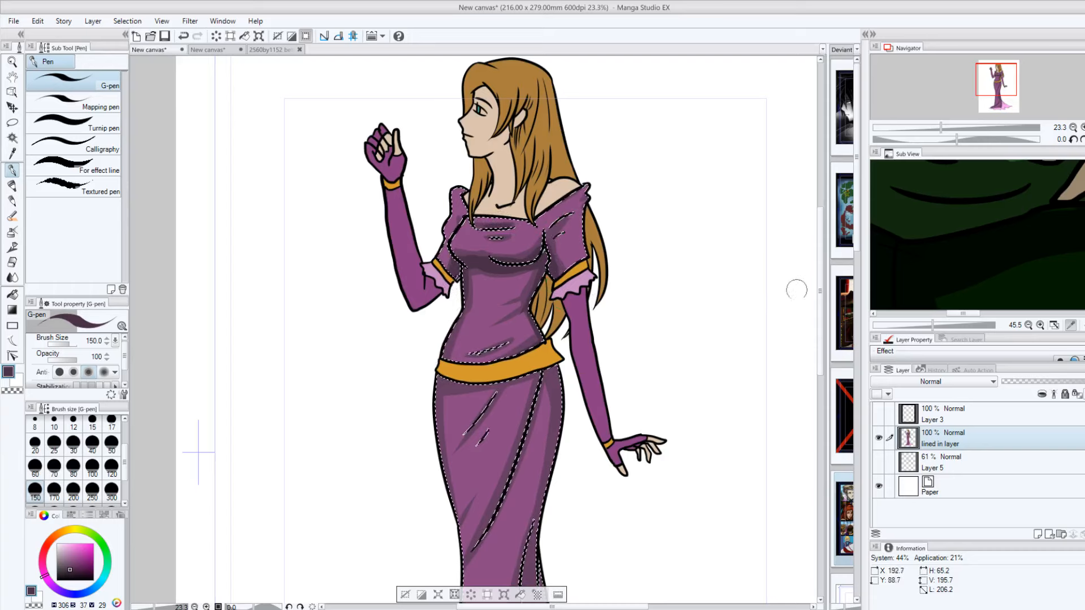
Step: Continue the deep purple shadows down the train side of the skirt and along the diagonal fold near the hem
scroll(551, 265, "down", 5)
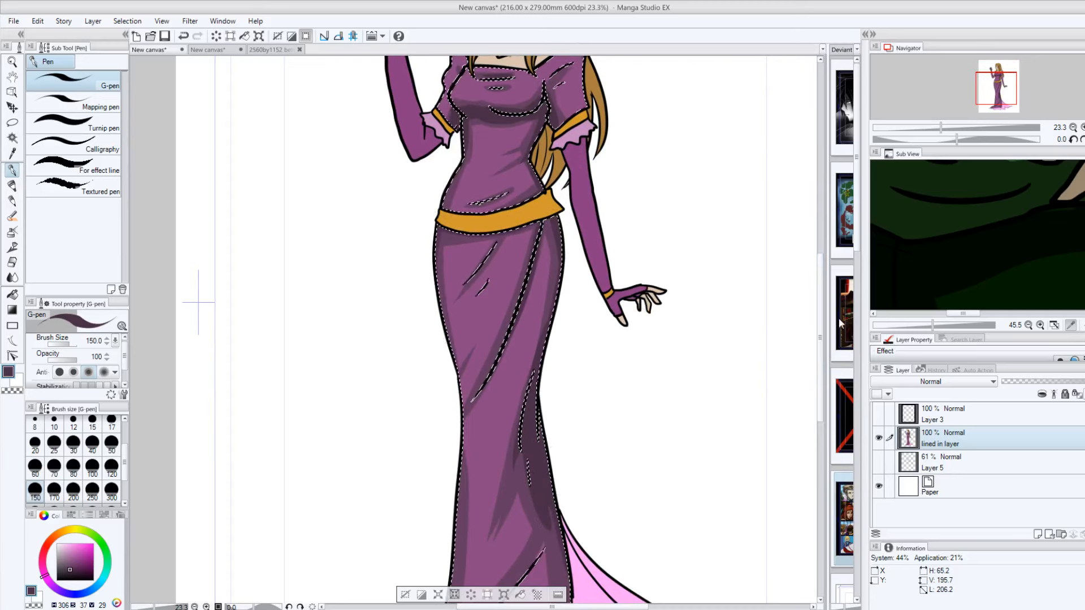
left_click_drag(822, 311, 820, 377)
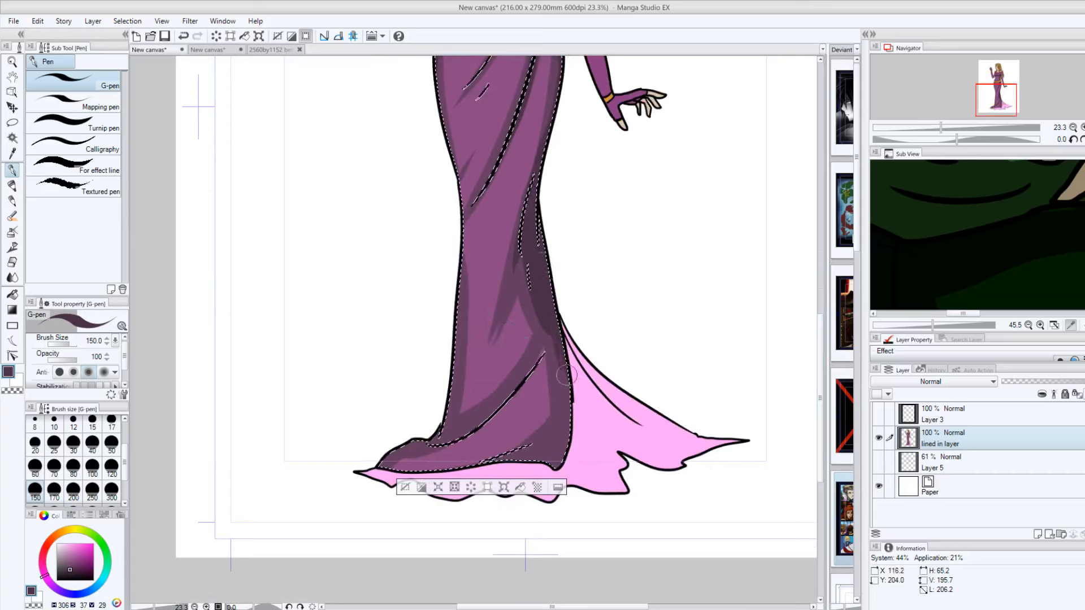
left_click_drag(540, 317, 481, 419)
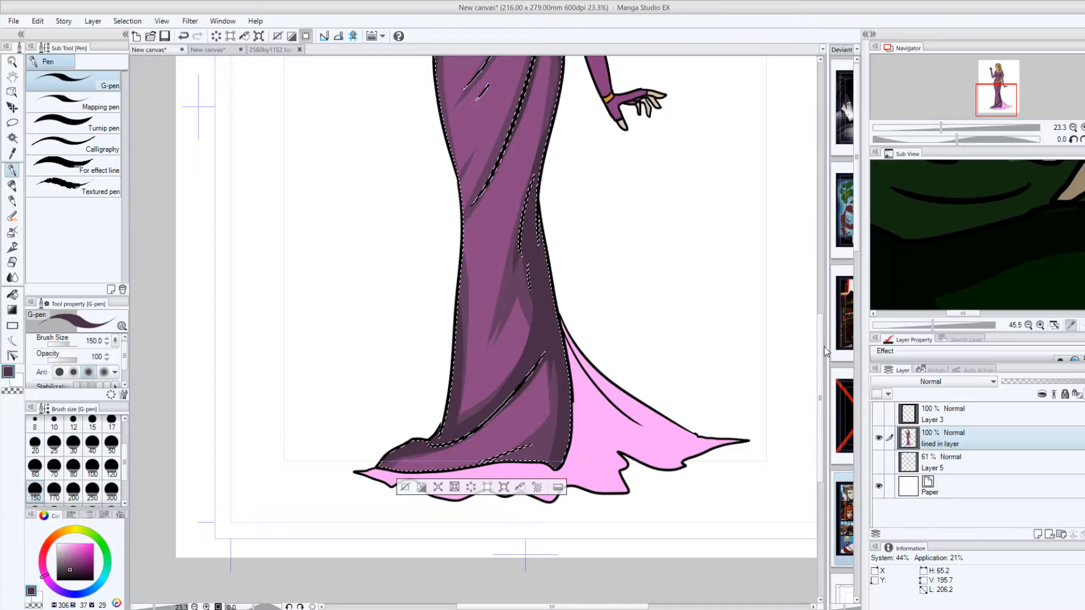
Step: Try airbrushing soft highlights over the bodice and skirt with the Highlight airbrush at size 600 in purple (H 306, S 48, V 54)
left_click_drag(822, 347, 820, 246)
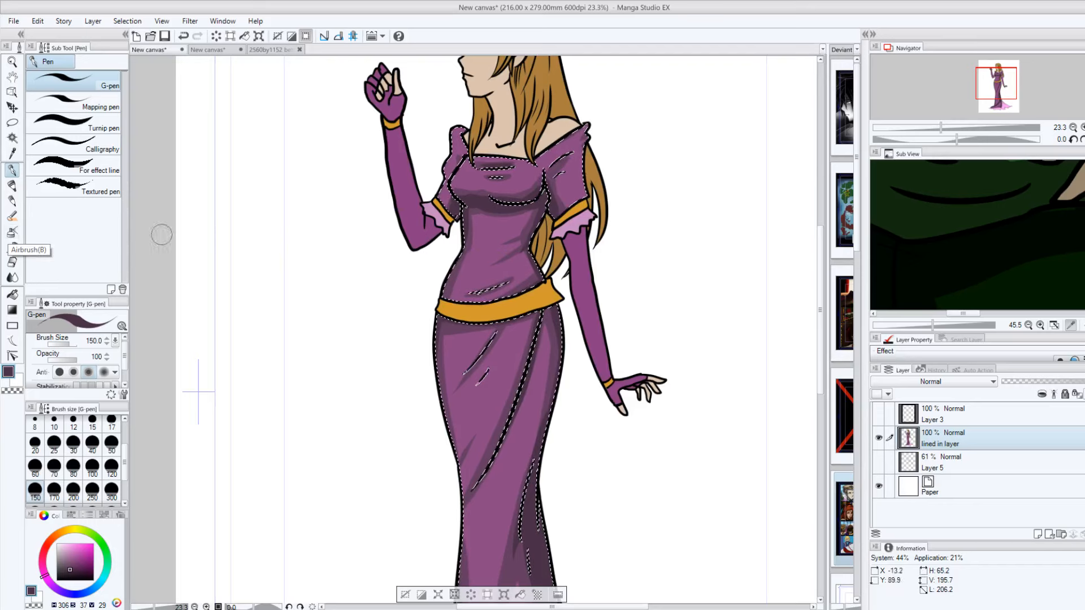
left_click(11, 234)
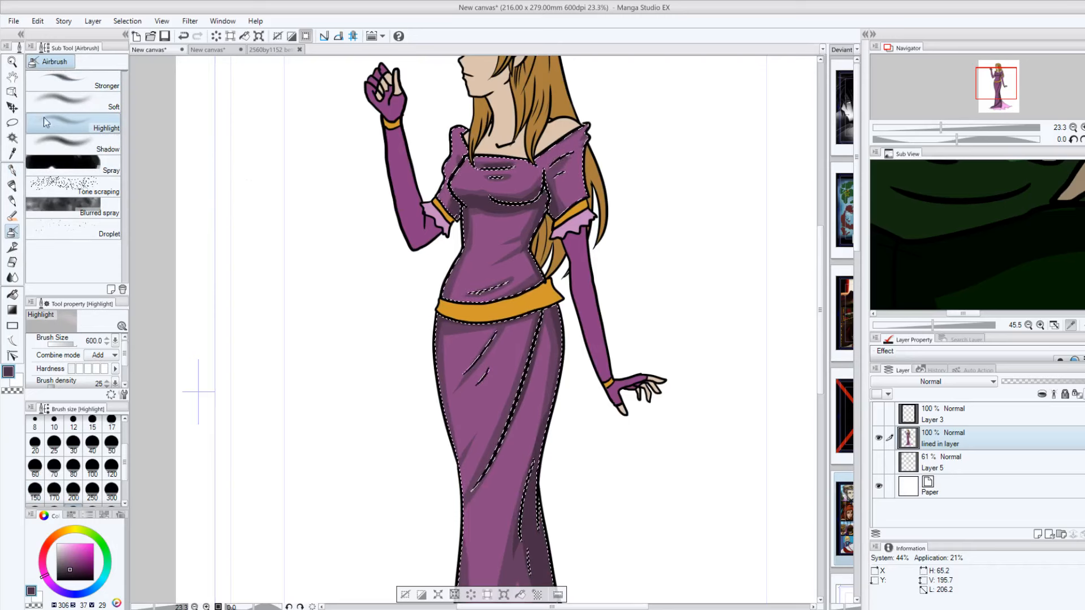
left_click(59, 136)
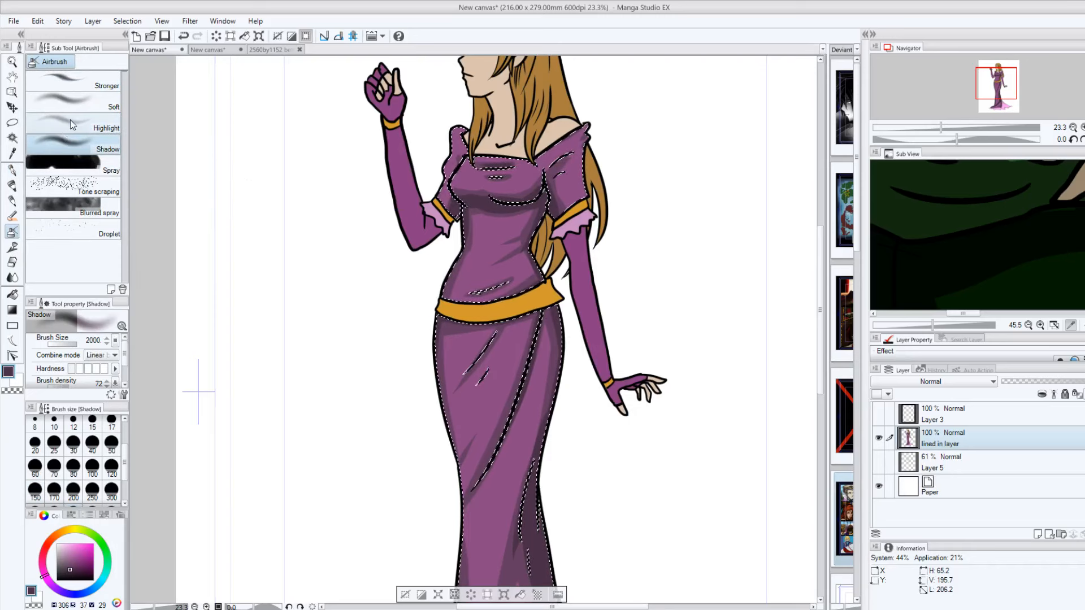
left_click(70, 121)
right_click(481, 231)
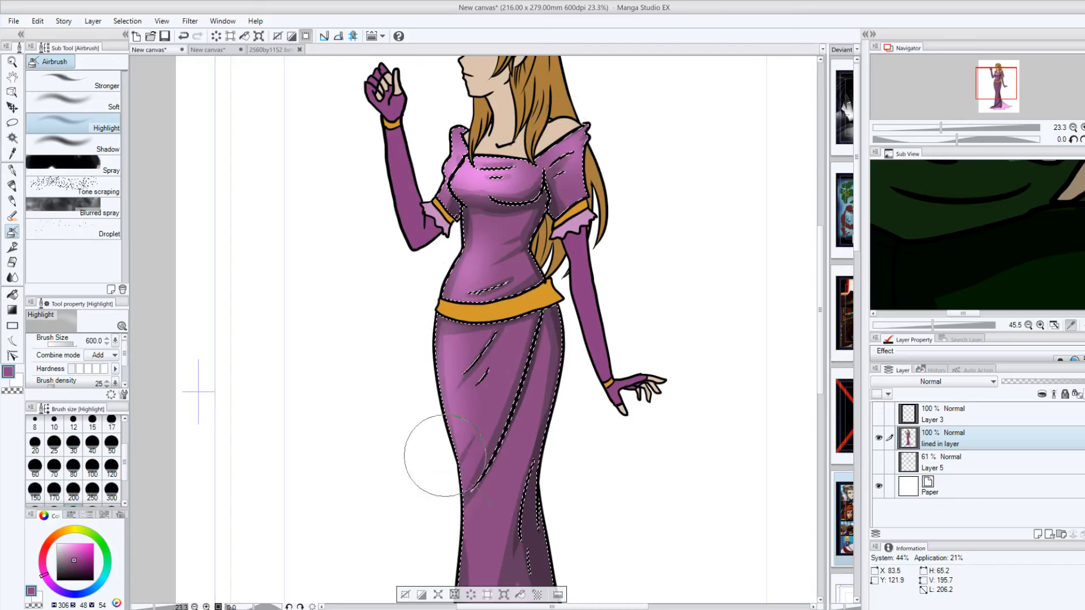
left_click_drag(820, 310, 820, 365)
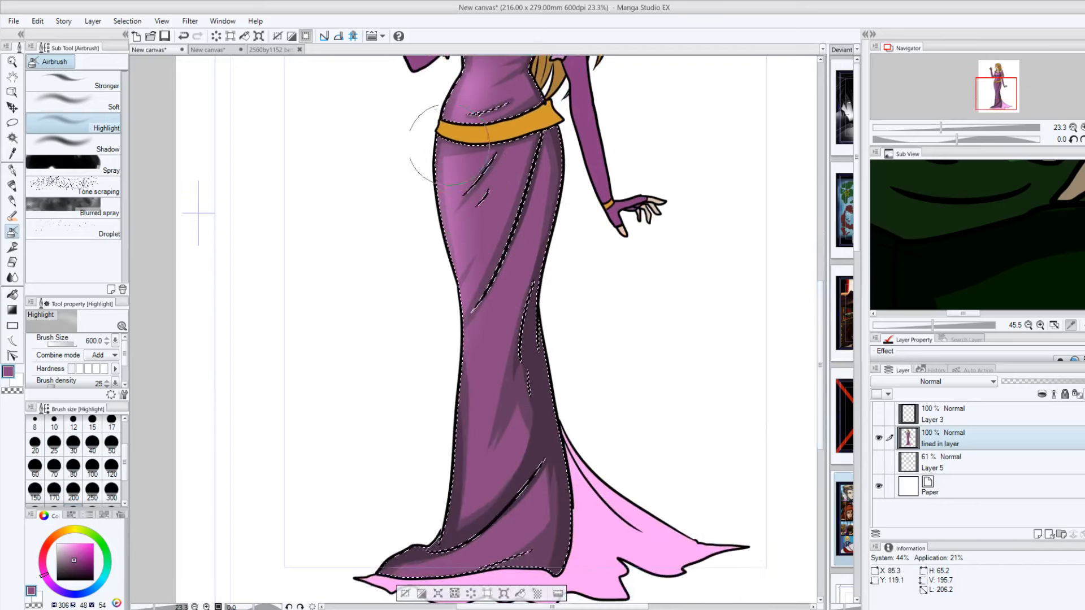
mouse_move(463, 344)
left_mouse_down()
mouse_move(455, 553)
mouse_move(462, 444)
mouse_move(458, 523)
mouse_move(488, 551)
mouse_move(440, 576)
mouse_move(500, 535)
mouse_move(487, 338)
mouse_move(478, 345)
mouse_move(530, 179)
mouse_move(496, 350)
mouse_move(528, 197)
mouse_move(482, 366)
mouse_move(436, 171)
mouse_move(433, 227)
mouse_move(428, 151)
mouse_move(492, 435)
left_mouse_up()
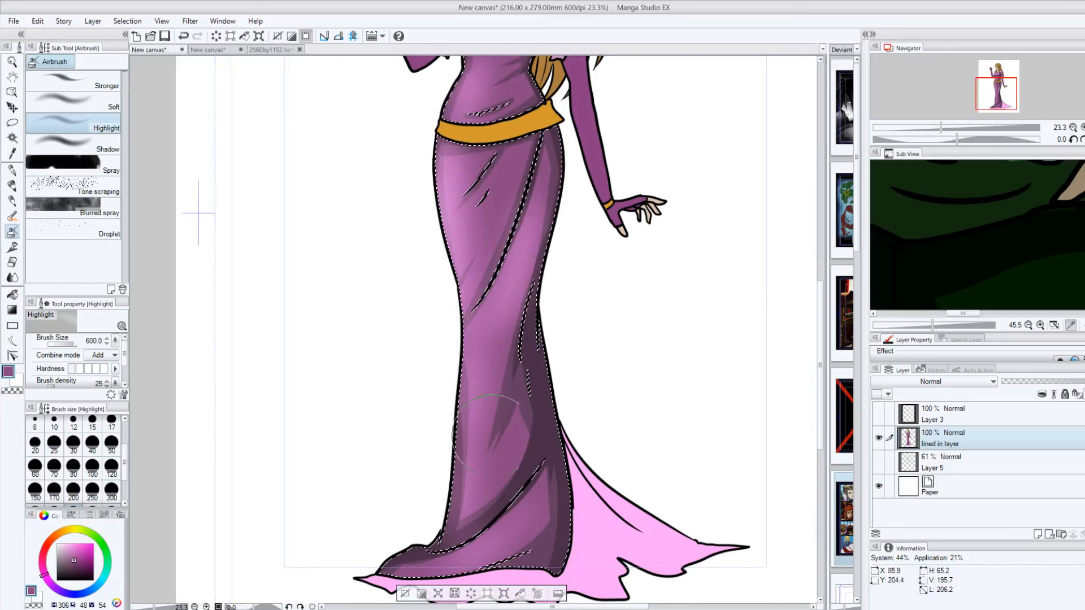
Step: Try airbrushing shadows along the skirt, waist and bust with the Shadow airbrush at size 250 and clear the dress selection
left_click(94, 149)
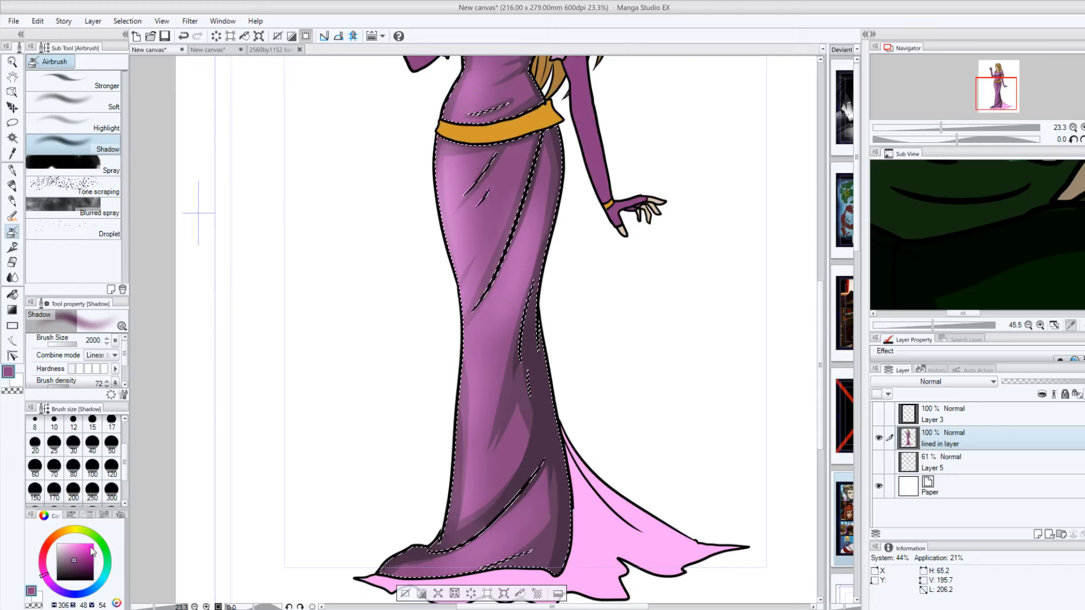
left_click(92, 469)
left_click(92, 491)
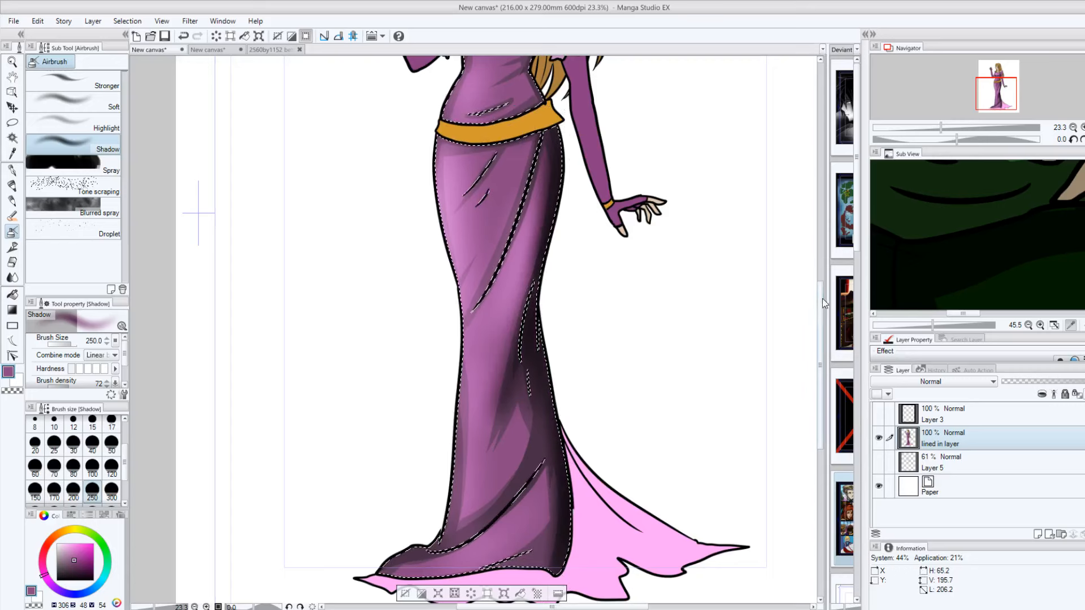
left_click_drag(822, 298, 823, 246)
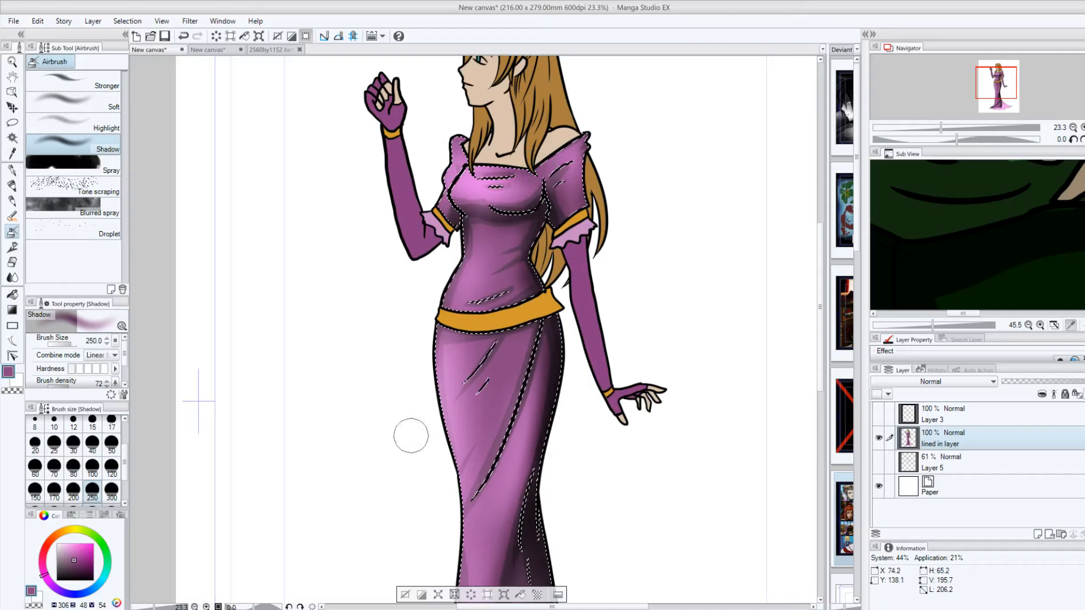
mouse_move(822, 313)
left_mouse_down()
mouse_move(828, 376)
mouse_move(823, 305)
left_mouse_up()
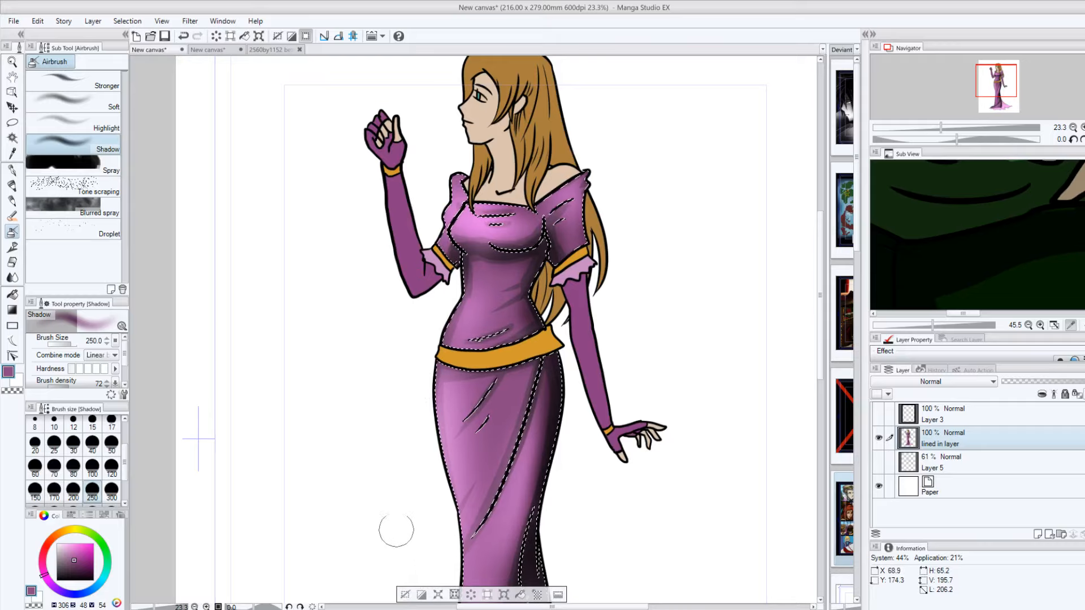
mouse_move(819, 278)
left_mouse_down()
mouse_move(828, 373)
mouse_move(822, 283)
left_mouse_up()
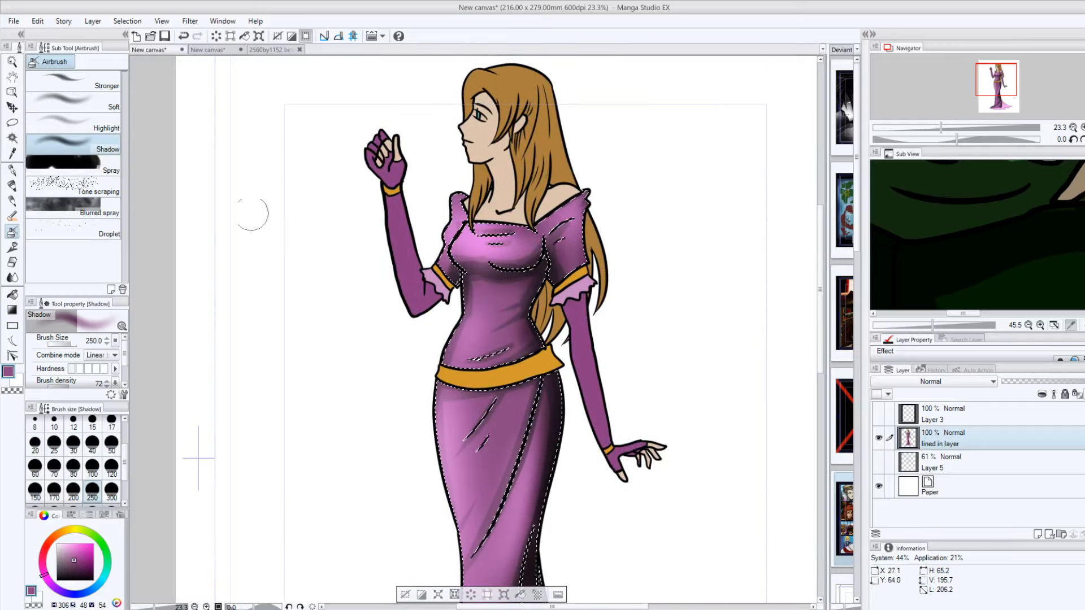
left_click(405, 596)
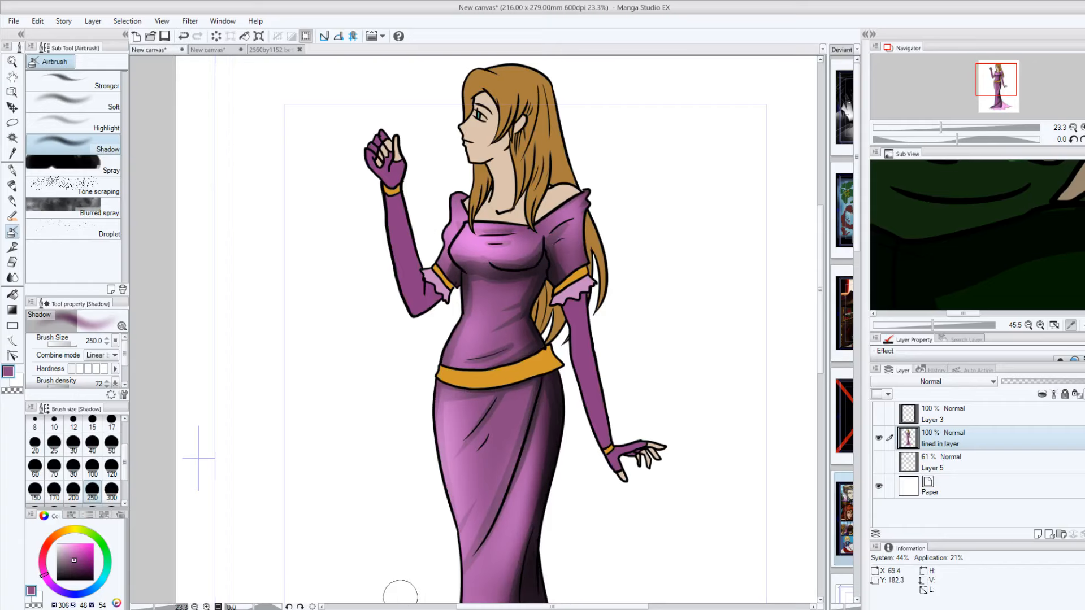
Step: Undo the deselection and all the airbrushed highlights and shadows on the dress, back to the flat pen shading
left_click_drag(154, 608, 150, 608)
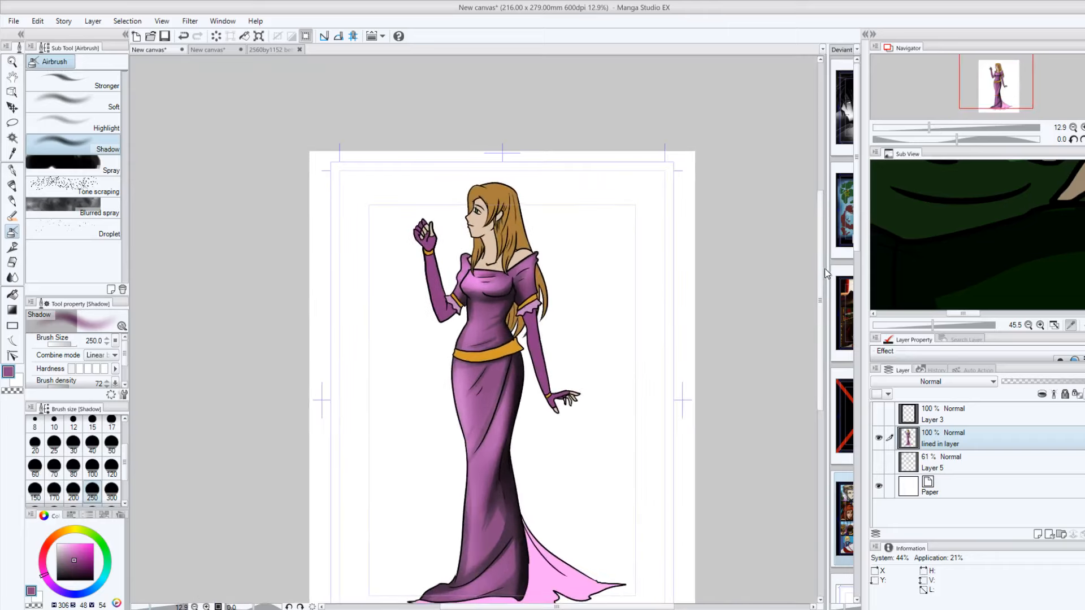
scroll(826, 296, "down", 3)
left_click_drag(832, 306, 832, 304)
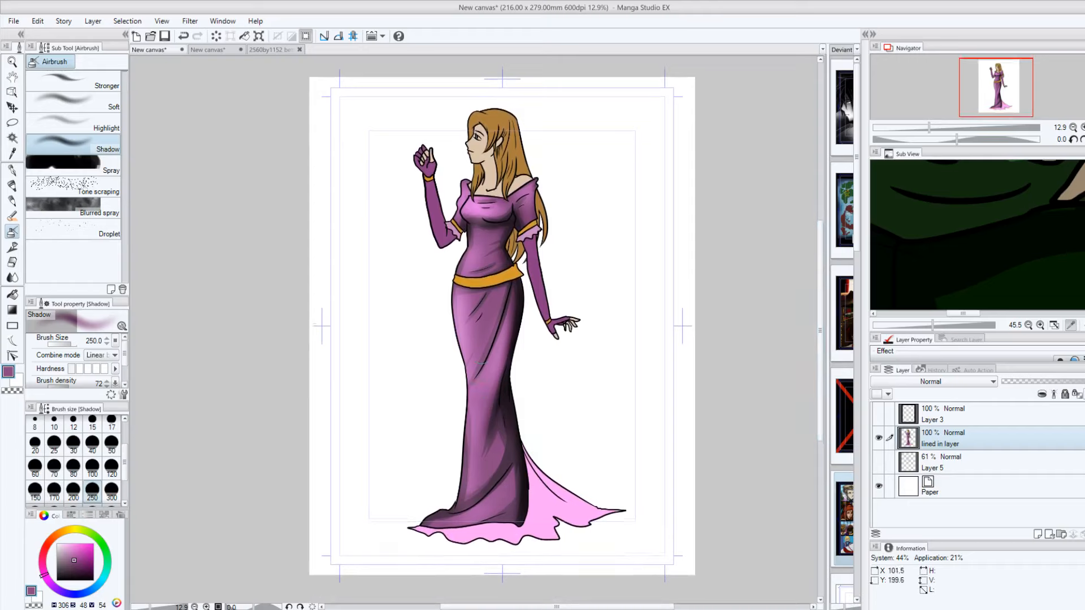
left_click(183, 36)
left_click(184, 36)
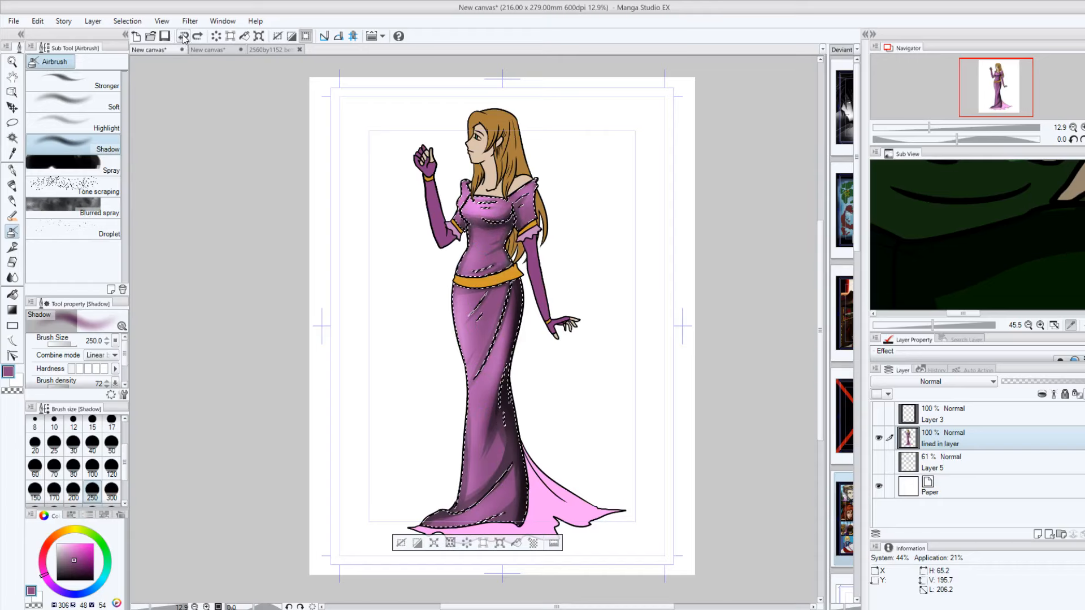
left_click(183, 37)
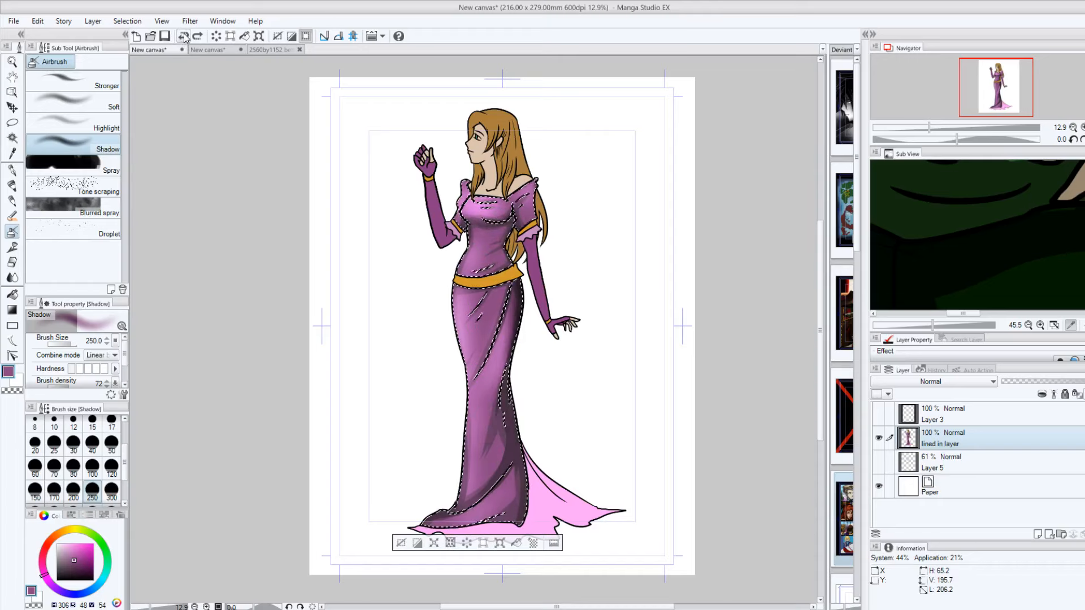
left_click(183, 37)
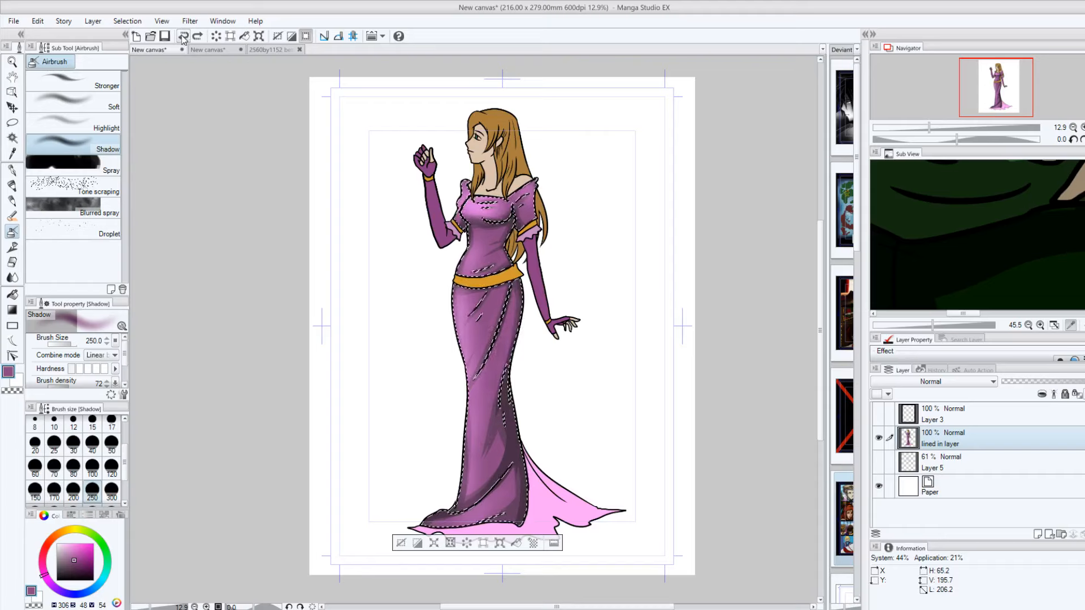
left_click(183, 36)
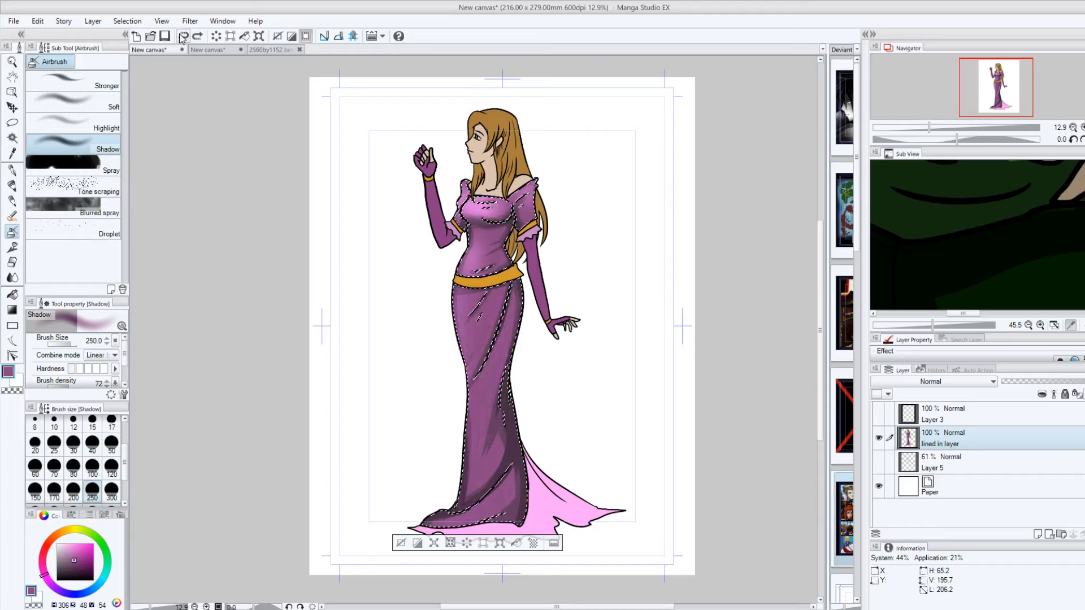
left_click(183, 37)
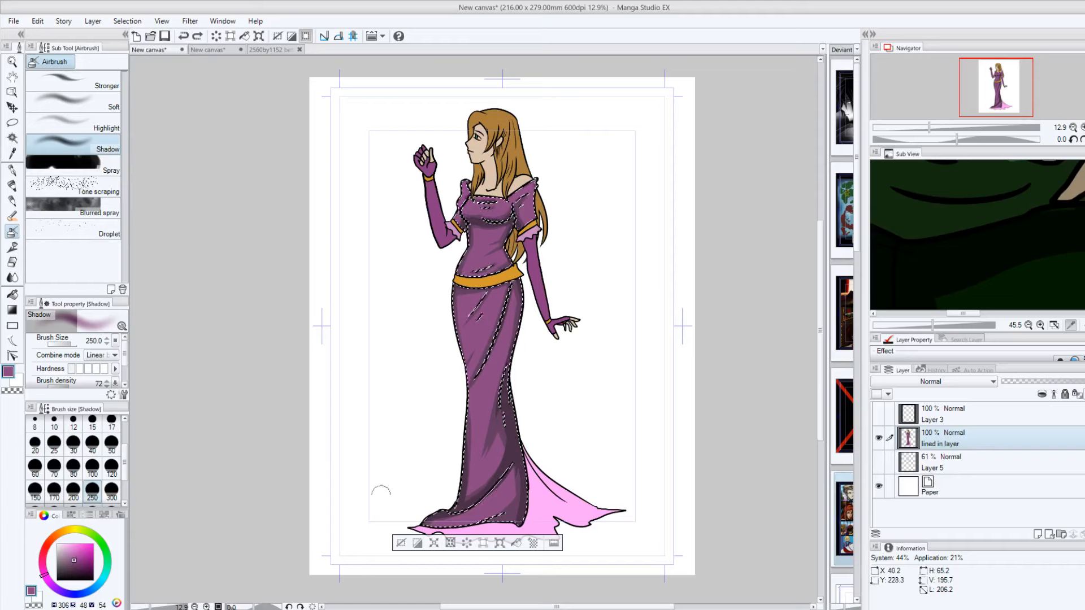
Step: Clear the dress selection and auto-select the skin areas of the shoulder, face and neck
left_click(403, 543)
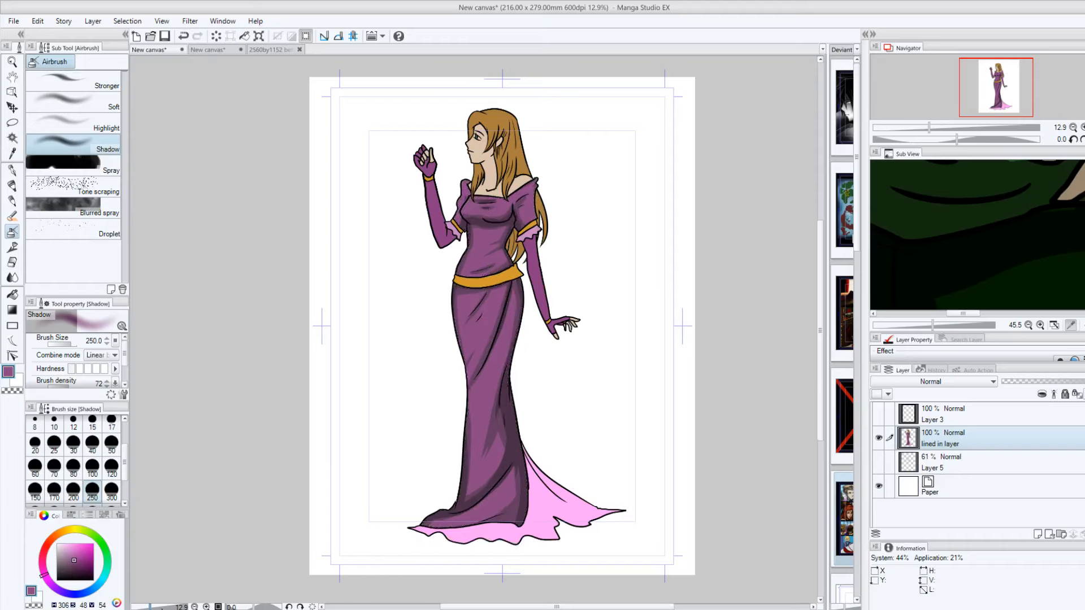
left_click(161, 607)
left_click_drag(160, 607, 157, 607)
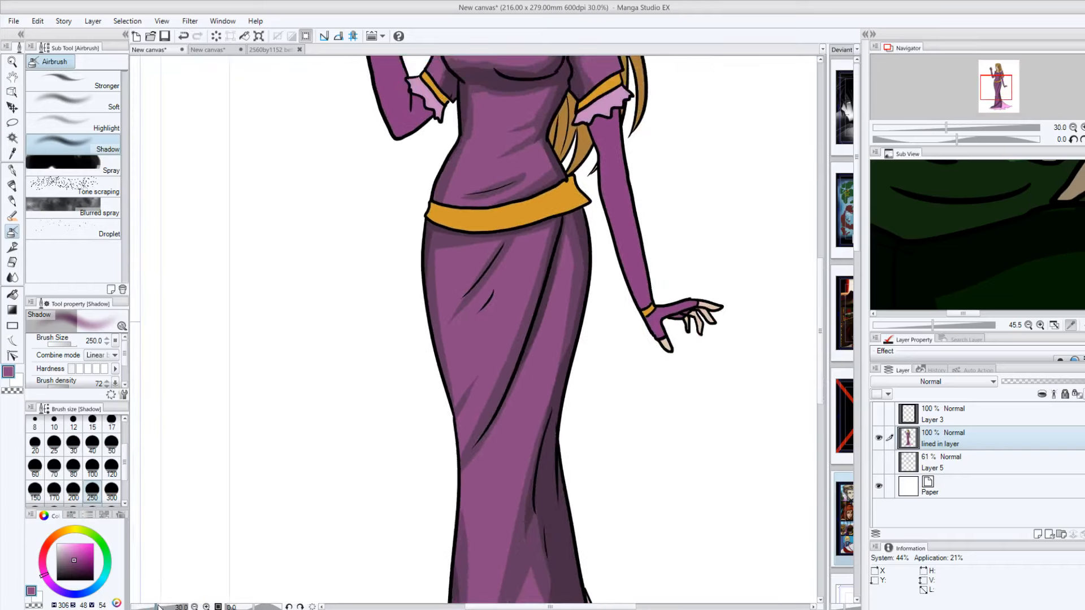
left_click_drag(821, 302, 828, 246)
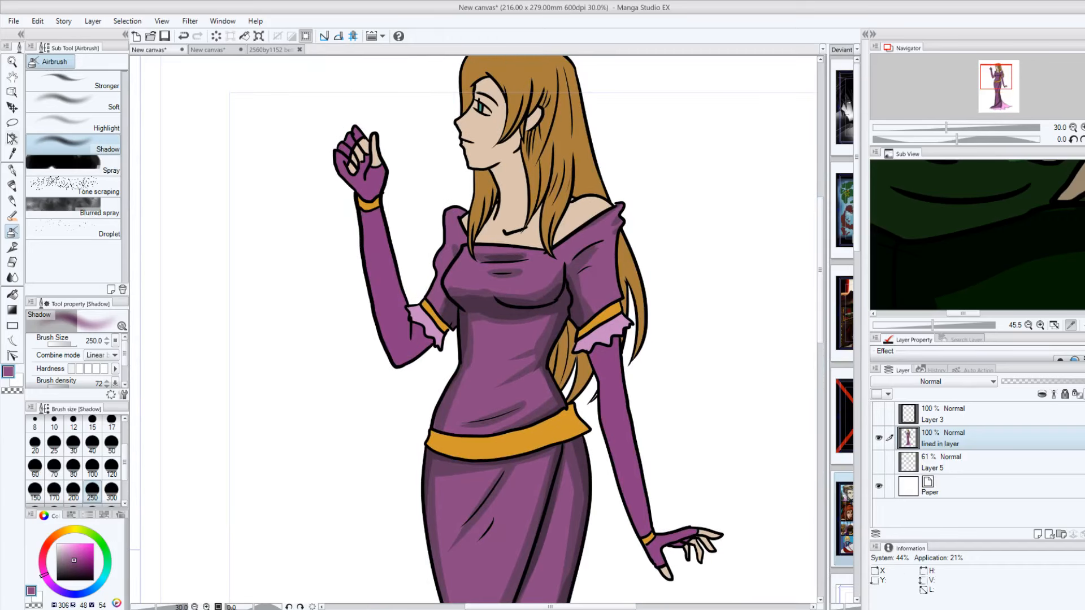
left_click(11, 138)
left_click(585, 211)
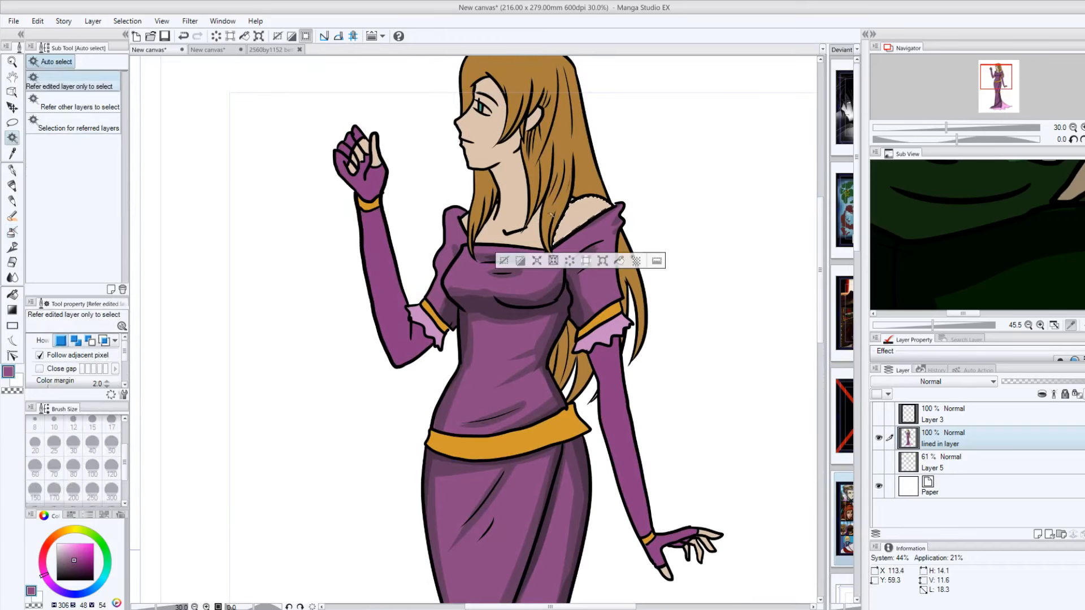
left_click(517, 213, "shift")
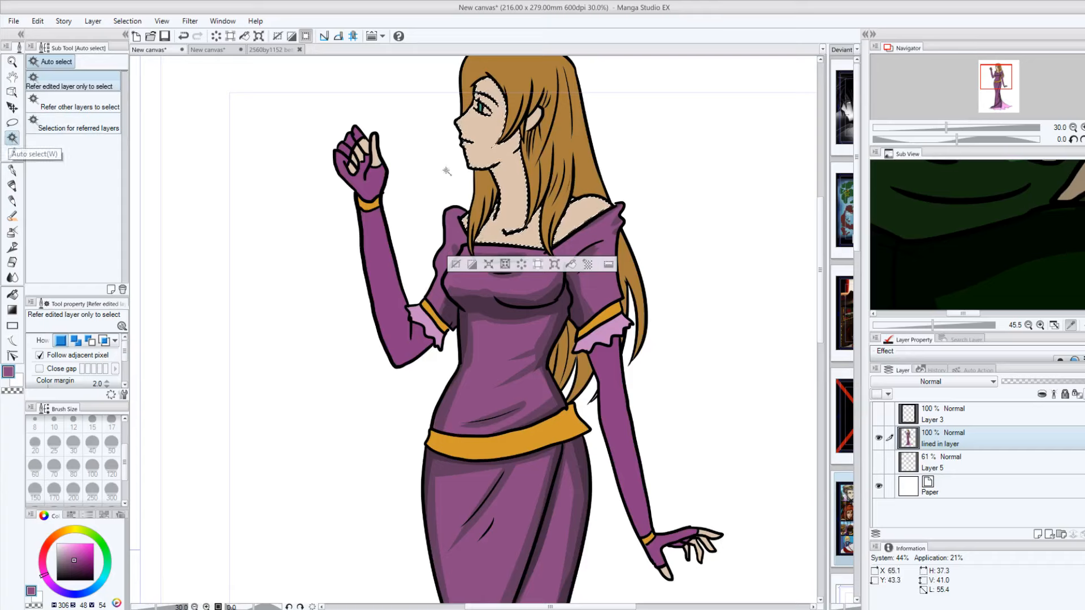
Step: Add the exposed fingers of the raised hand and the lowered hand to the skin selection
left_click(363, 148, "shift")
left_click(359, 156, "shift")
left_click(354, 166, "shift")
left_click(354, 166, "shift")
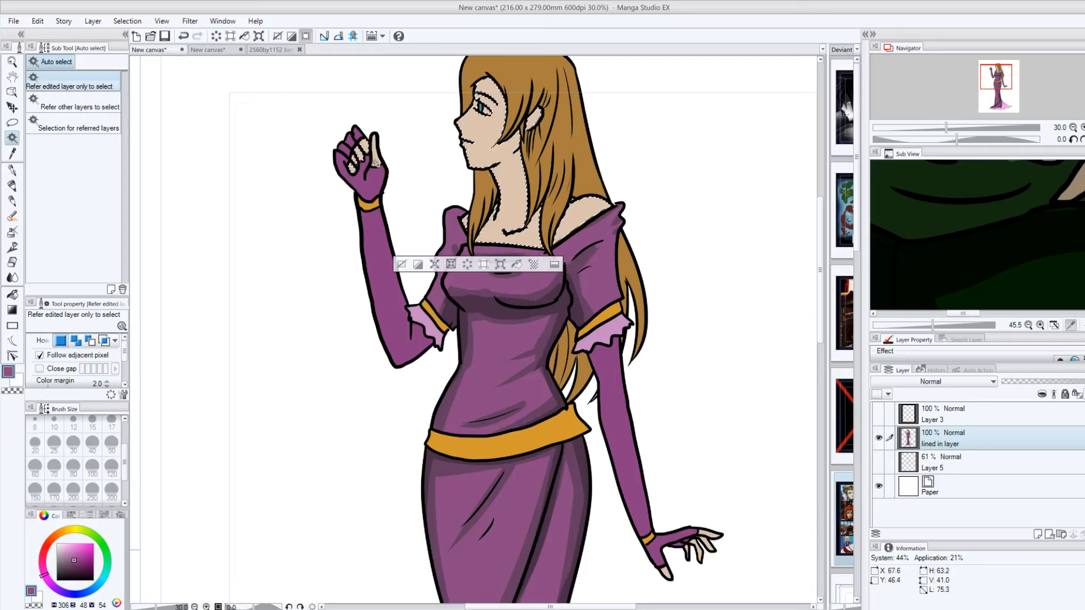
left_click(711, 536, "shift")
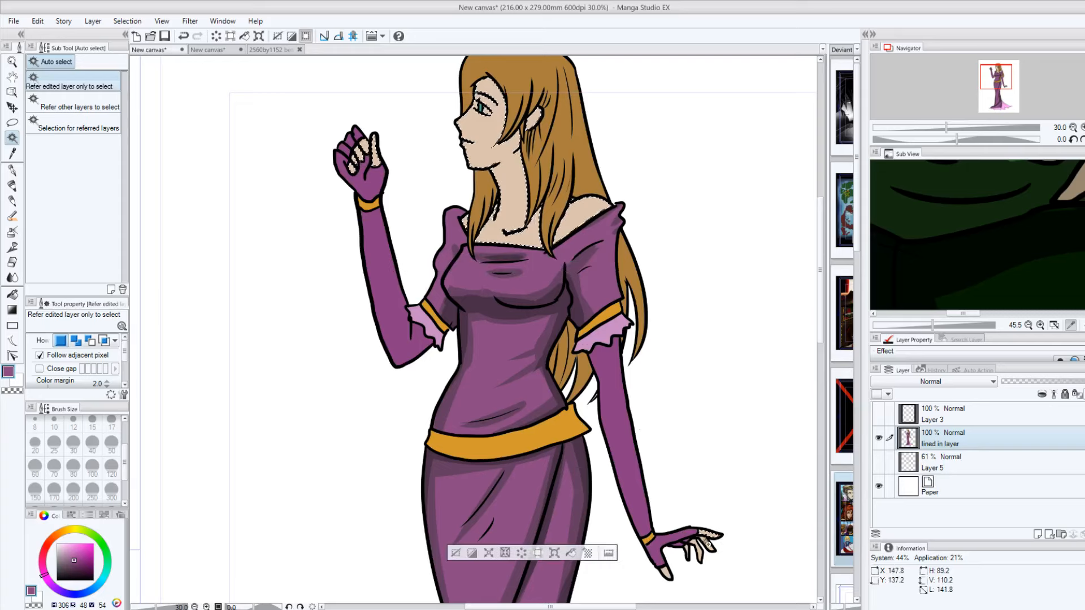
left_click(706, 543, "shift")
left_click(695, 551, "shift")
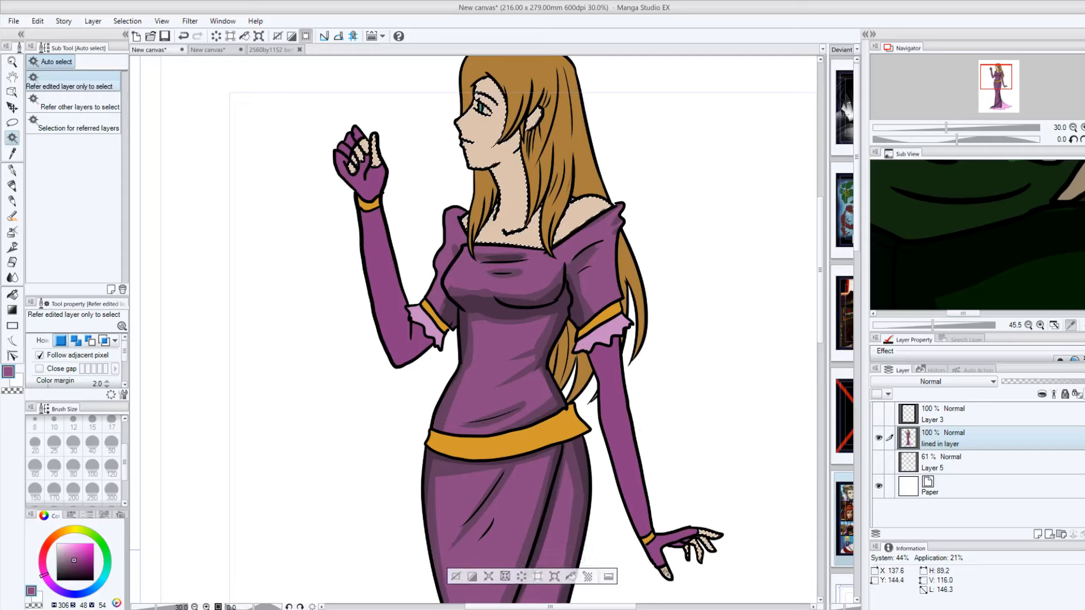
left_click(666, 572, "shift")
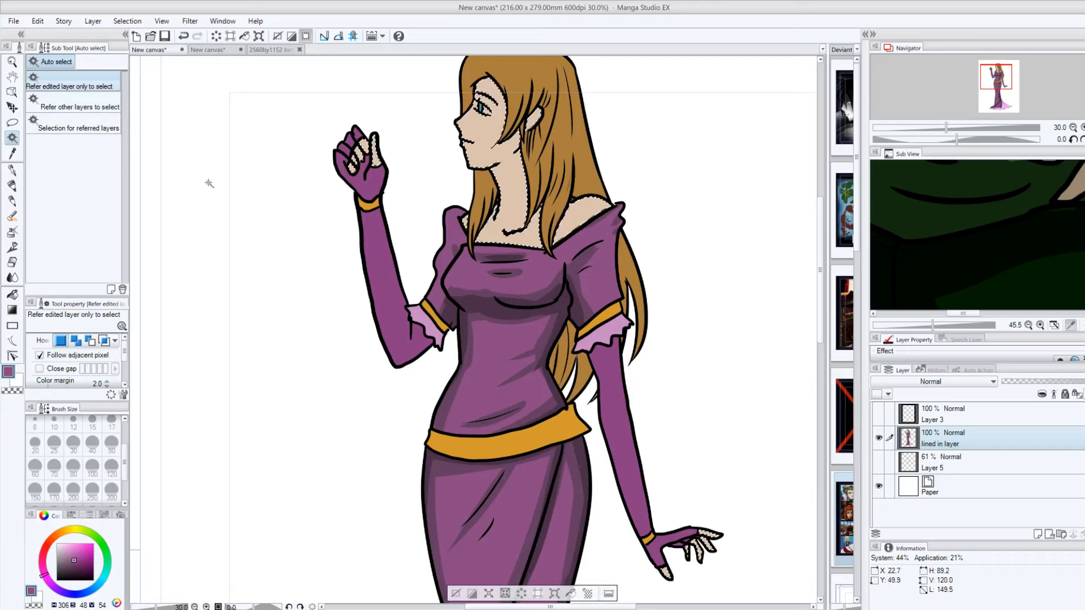
Step: Paint skin shadows on the face, ear, neck, shoulder and fingers with the G-pen at size 150 in grey-brown (H 29, S 16, V 60)
left_click(512, 171, "alt")
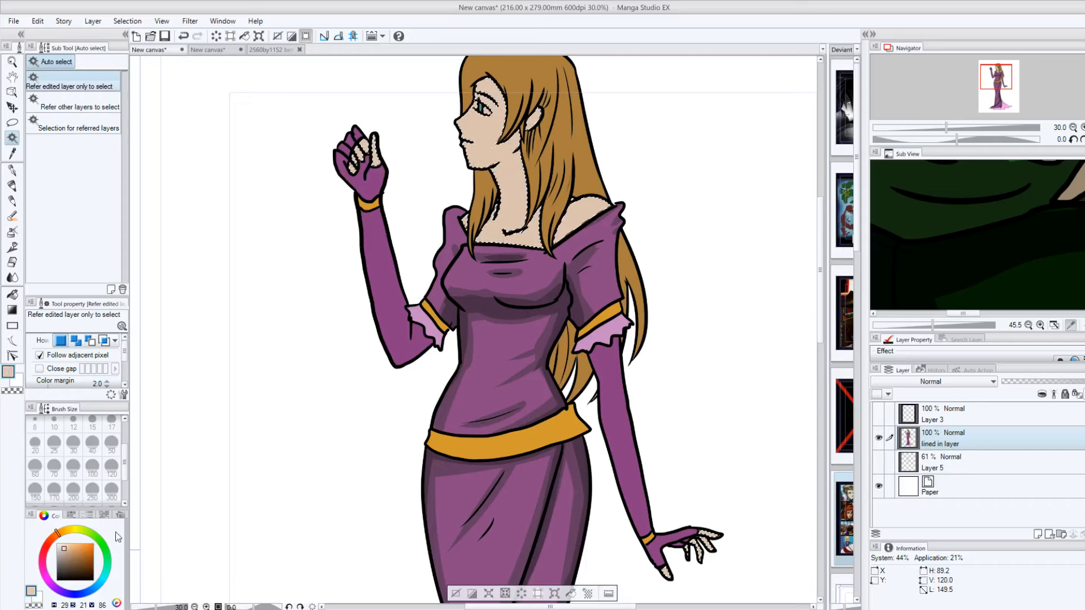
left_click(63, 558)
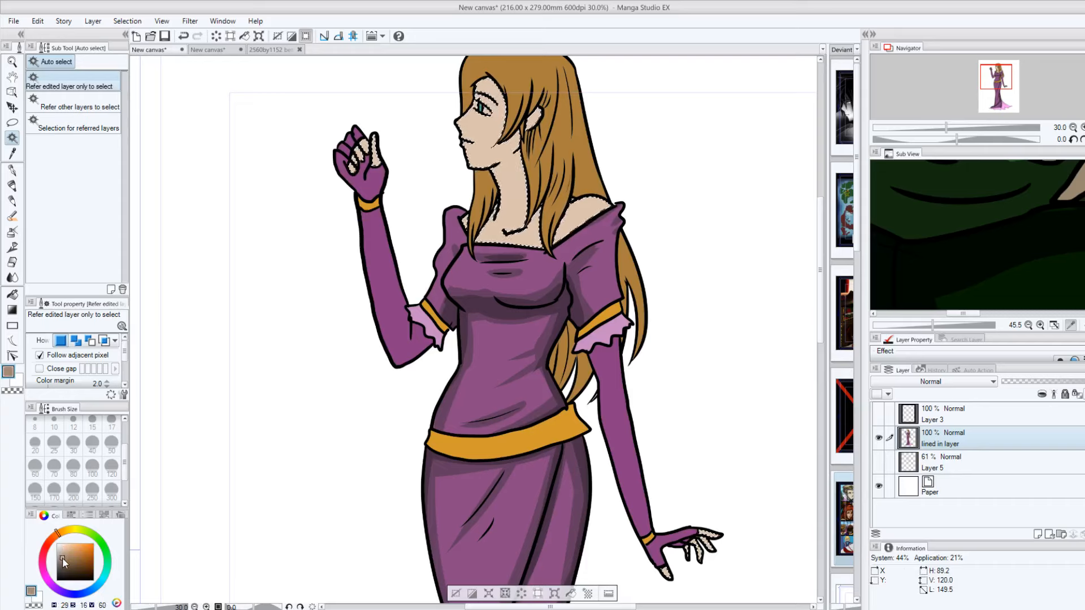
left_click(14, 171)
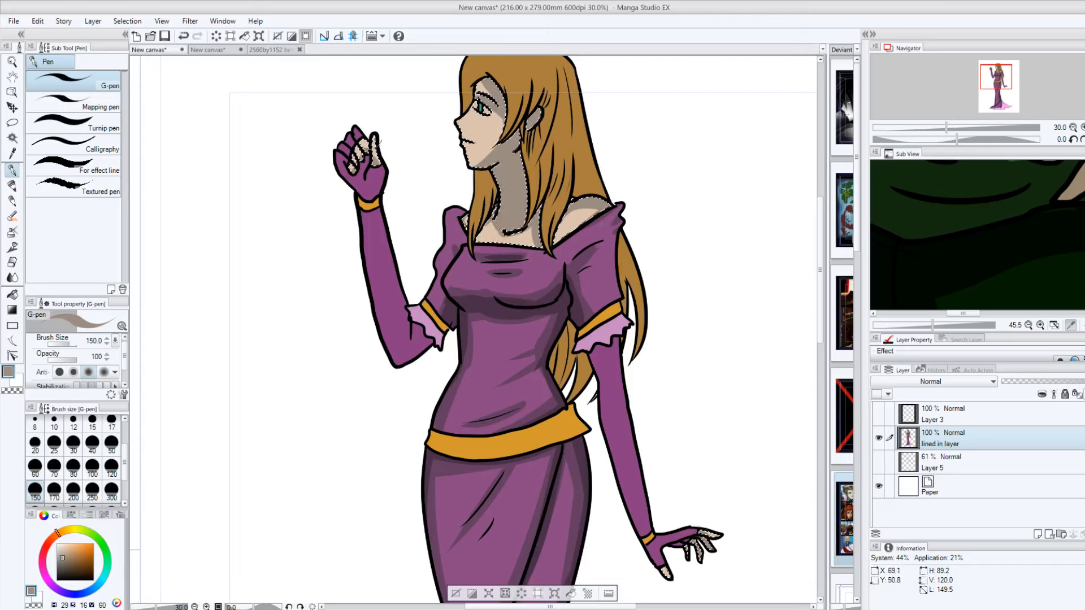
Step: Refine the edge of the cheek and jaw shadow with the size 150 G-pen, alternating the sampled light skin tone and shadow tone
left_click(485, 139, "alt")
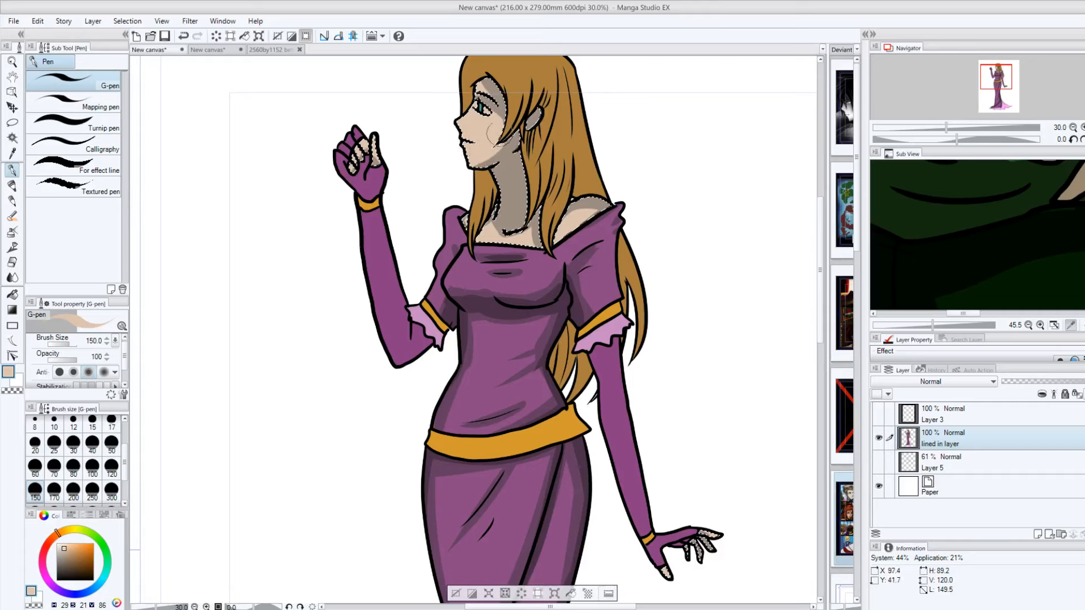
mouse_move(499, 139)
left_mouse_down()
mouse_move(475, 85)
mouse_move(498, 113)
mouse_move(484, 82)
mouse_move(495, 126)
mouse_move(533, 112)
left_mouse_up()
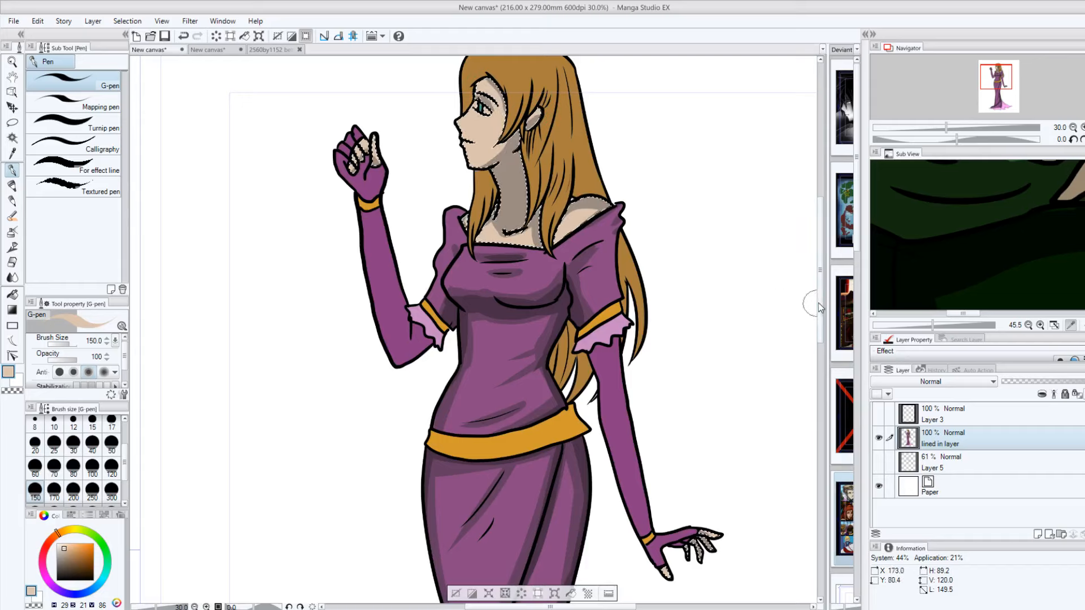
left_click_drag(818, 303, 818, 267)
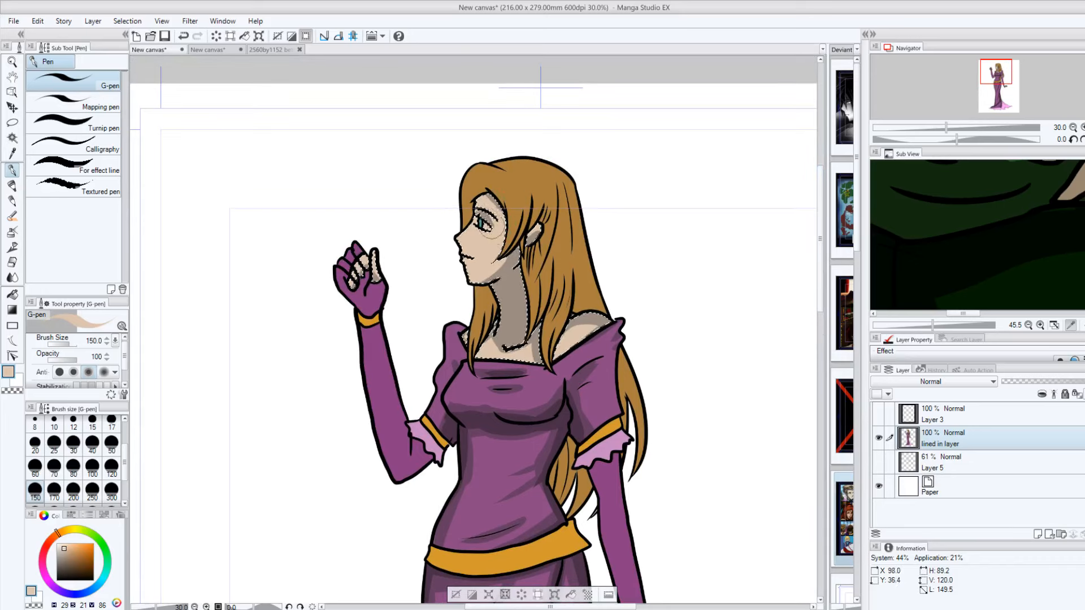
left_click(500, 247, "alt")
left_click_drag(500, 253, 491, 251)
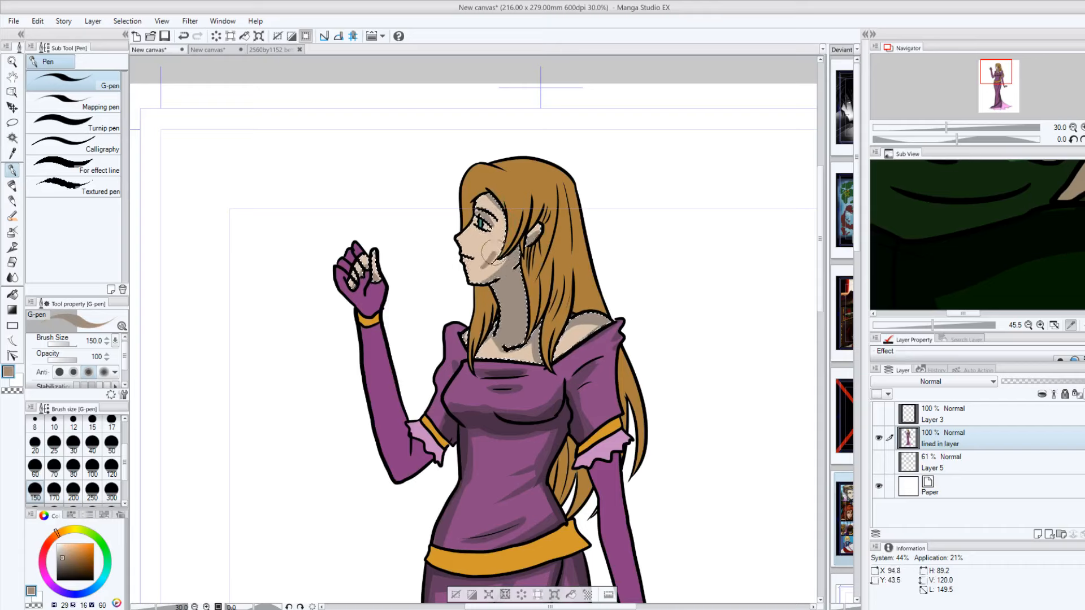
left_click(487, 244, "alt")
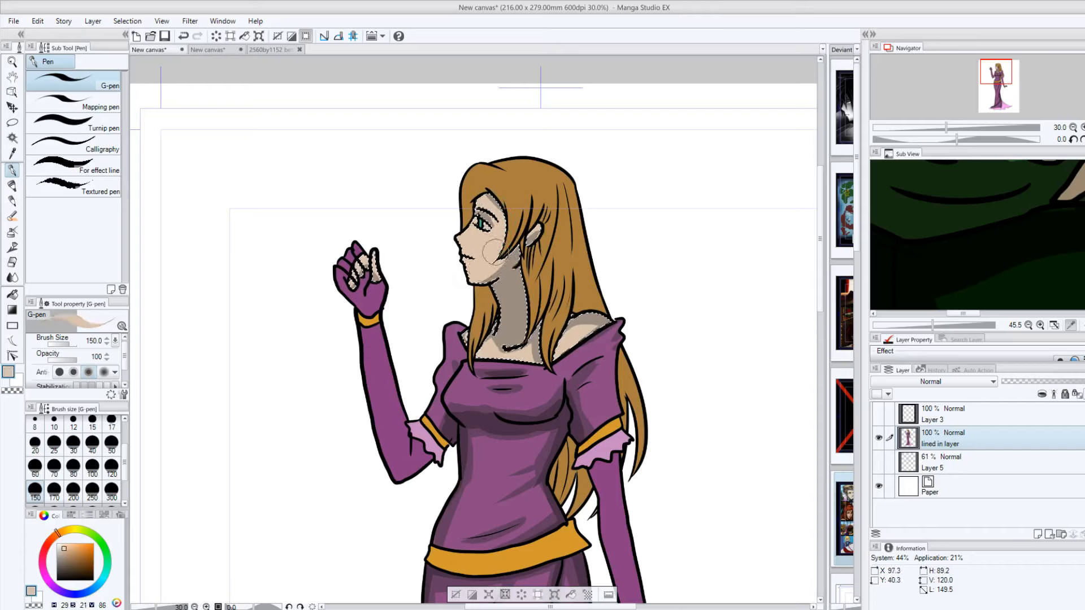
Step: Touch up the face shadow along the hairline with the G-pen at size 30 in the sampled shadow tone, undoing one stroke
left_click(493, 332, "alt")
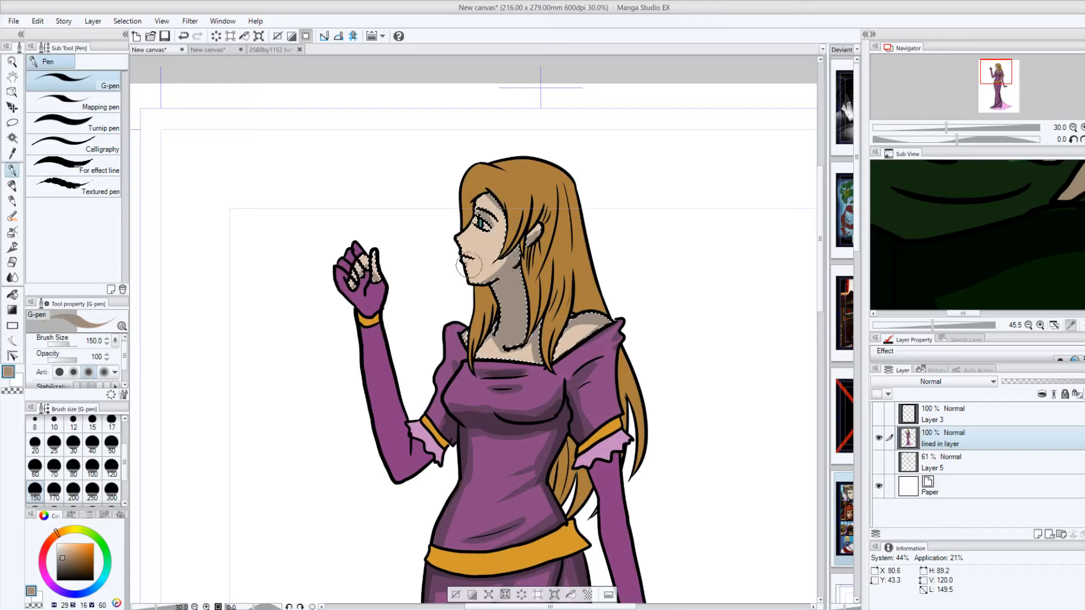
left_click(74, 445)
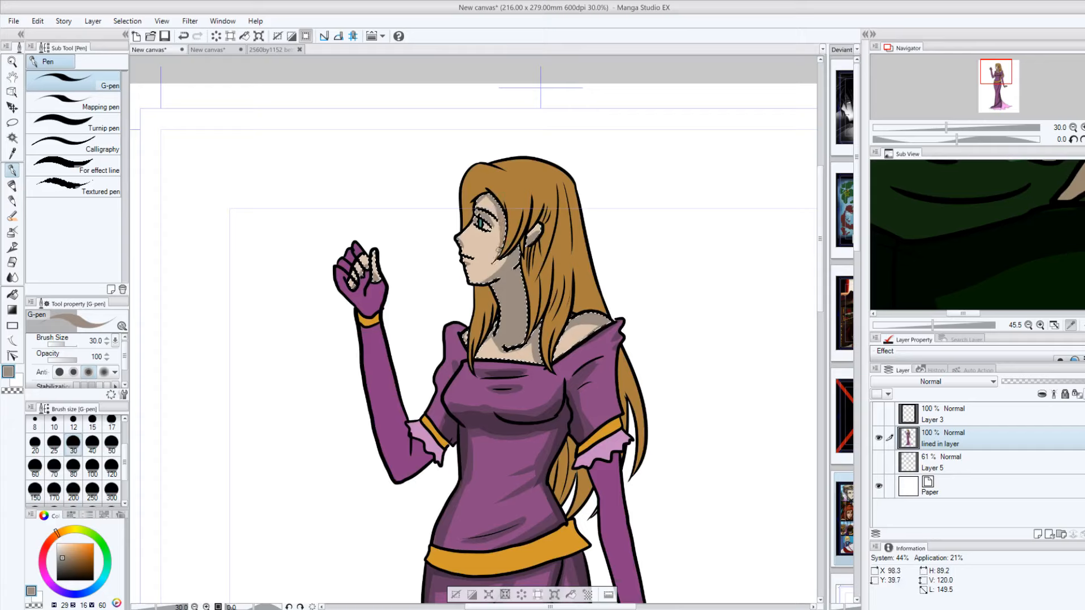
key("ctrl+z")
left_click_drag(502, 247, 505, 232)
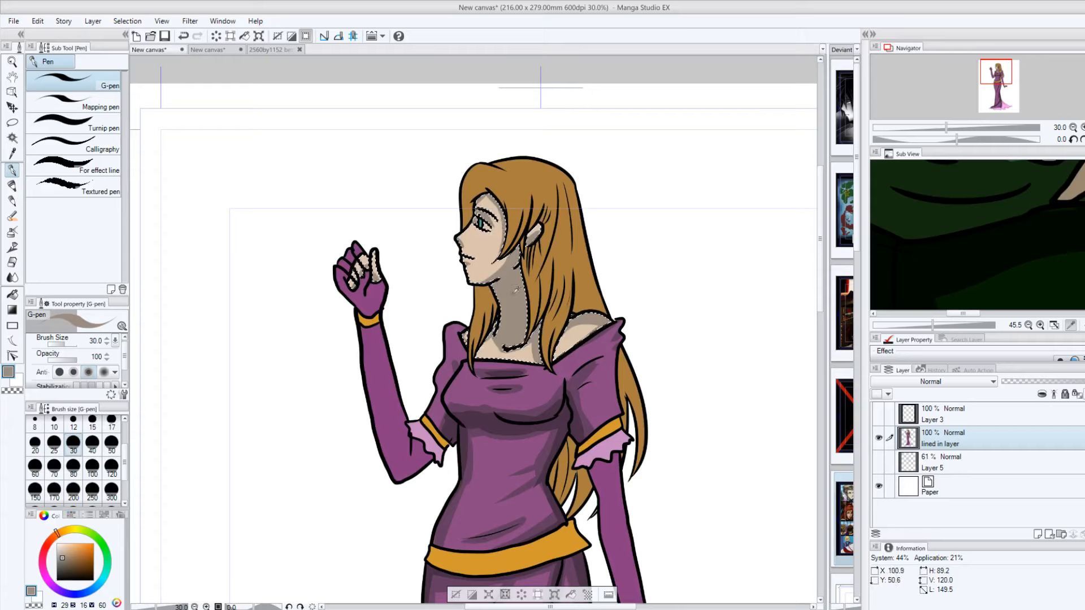
Step: Paint deeper skin shadows on the neck, ear, shoulder and fingers of both hands at size 80 in darker grey-brown (H 29, S 16, V 43)
left_click(62, 564)
left_click(73, 466)
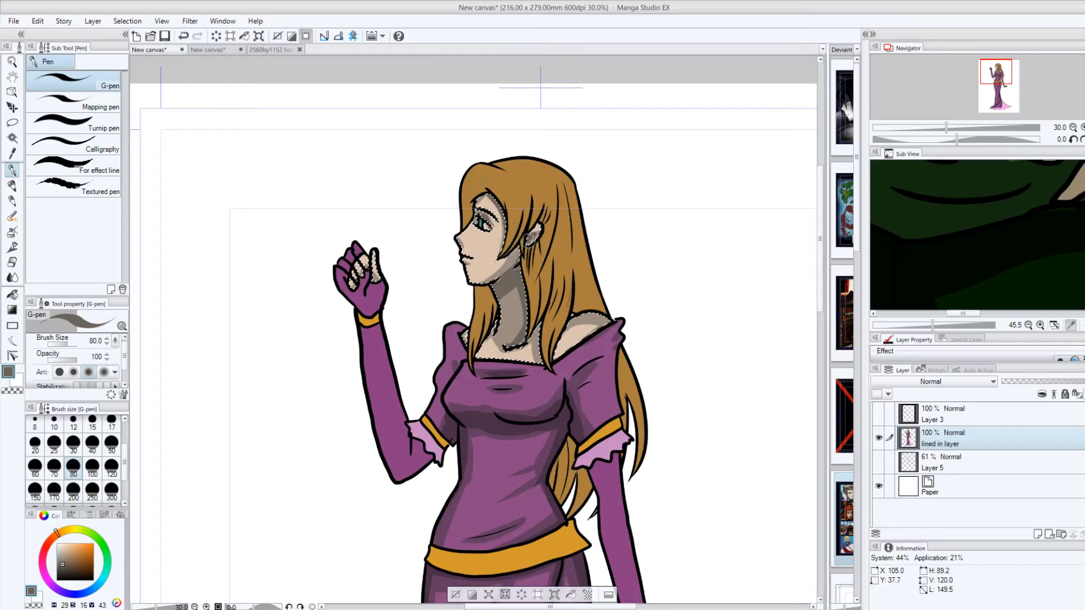
left_click_drag(608, 323, 571, 316)
left_click_drag(372, 276, 357, 276)
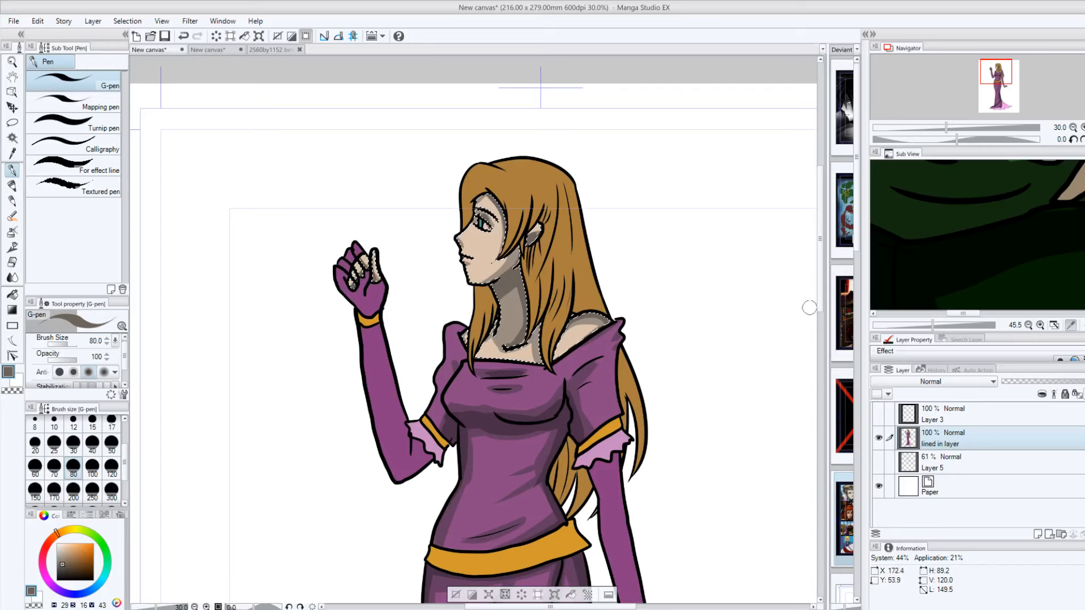
left_click_drag(821, 302, 825, 346)
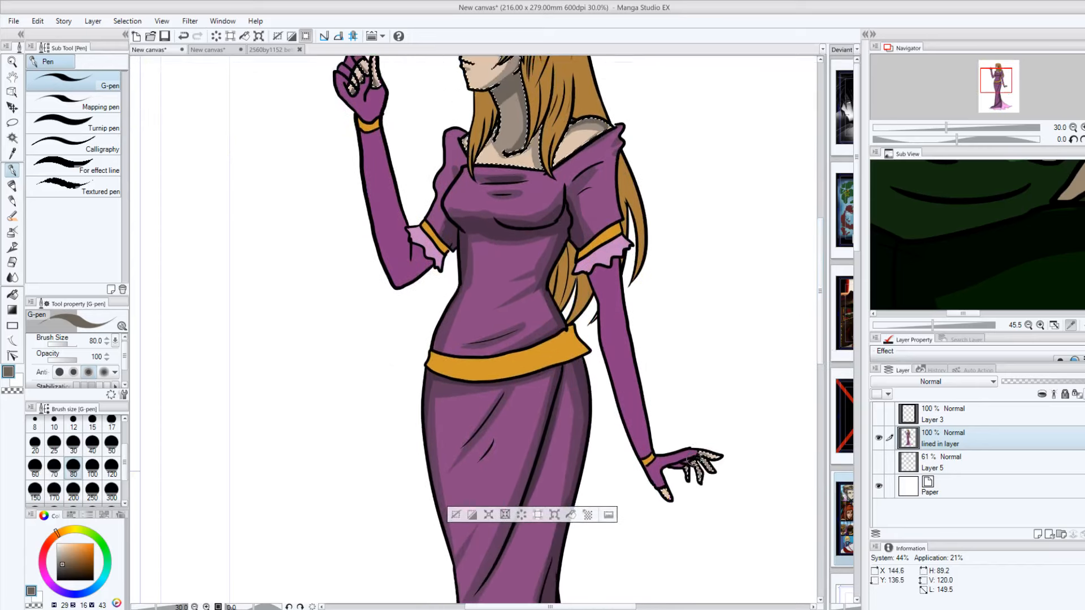
mouse_move(703, 462)
left_mouse_down()
mouse_move(689, 472)
mouse_move(699, 479)
mouse_move(660, 481)
left_mouse_up()
left_click_drag(820, 329, 813, 293)
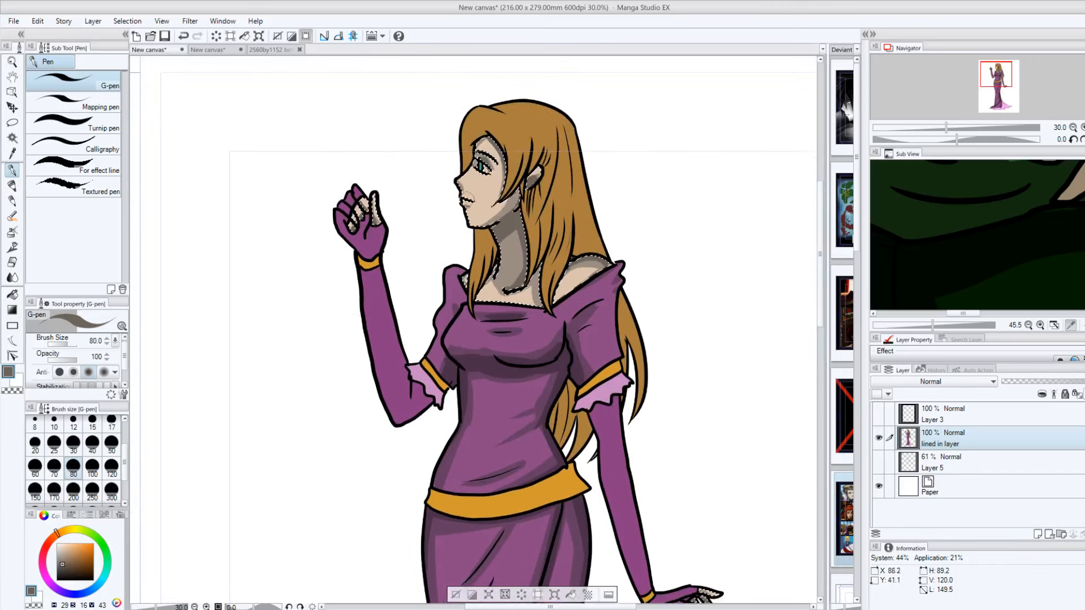
Step: Paint a light peach skin highlight (H 29, S 32, V 100) around the lips and undo the last stroke
left_click(474, 211, "alt")
left_click(68, 544)
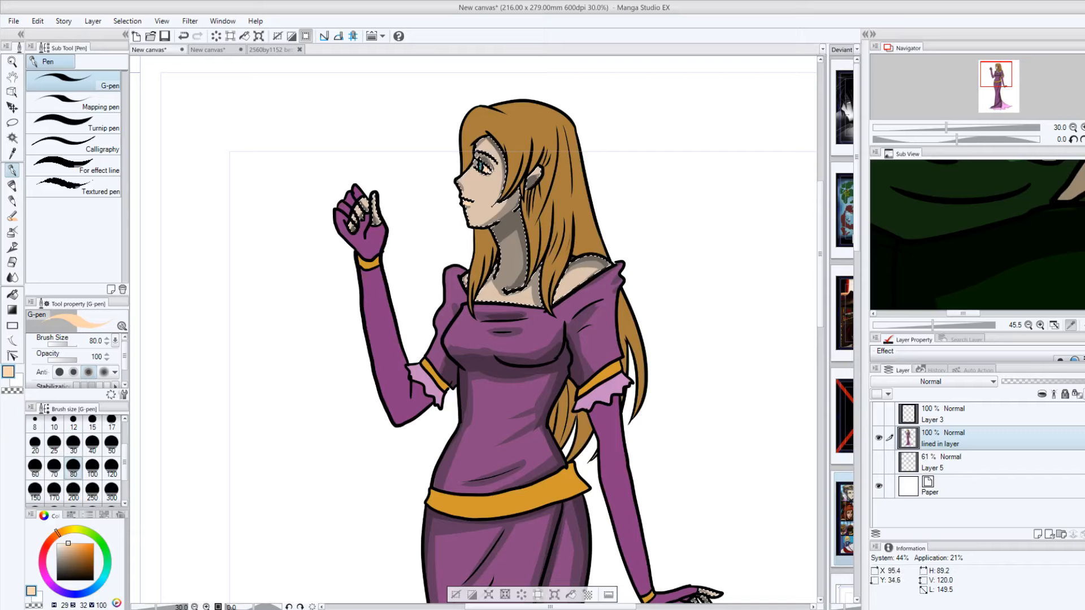
left_click(183, 36)
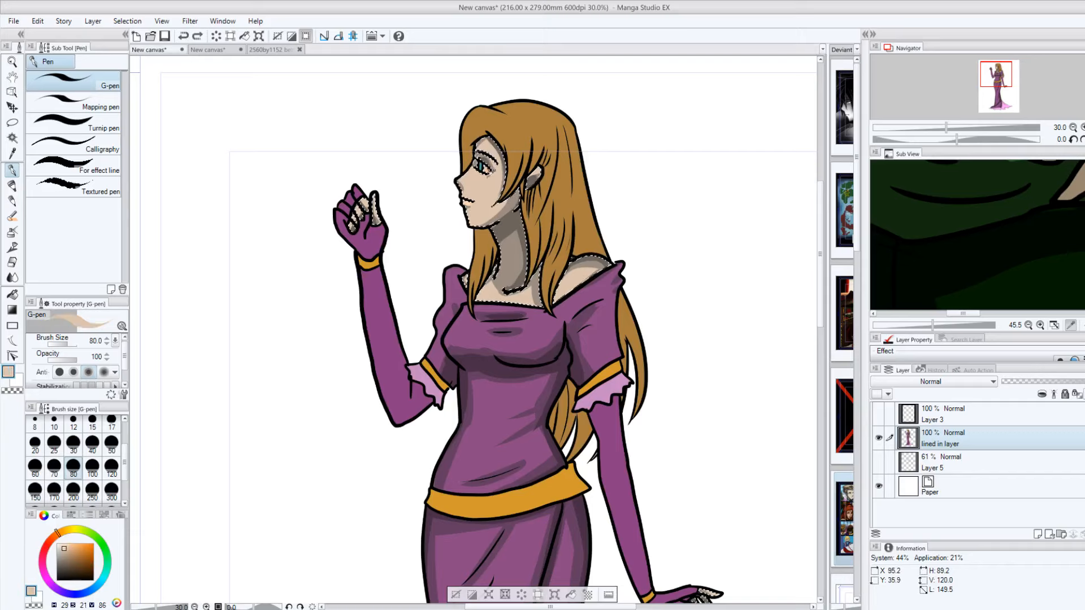
Step: Try a paler, less saturated skin highlight (H 29, S 10) on the face and undo it
left_click(60, 546)
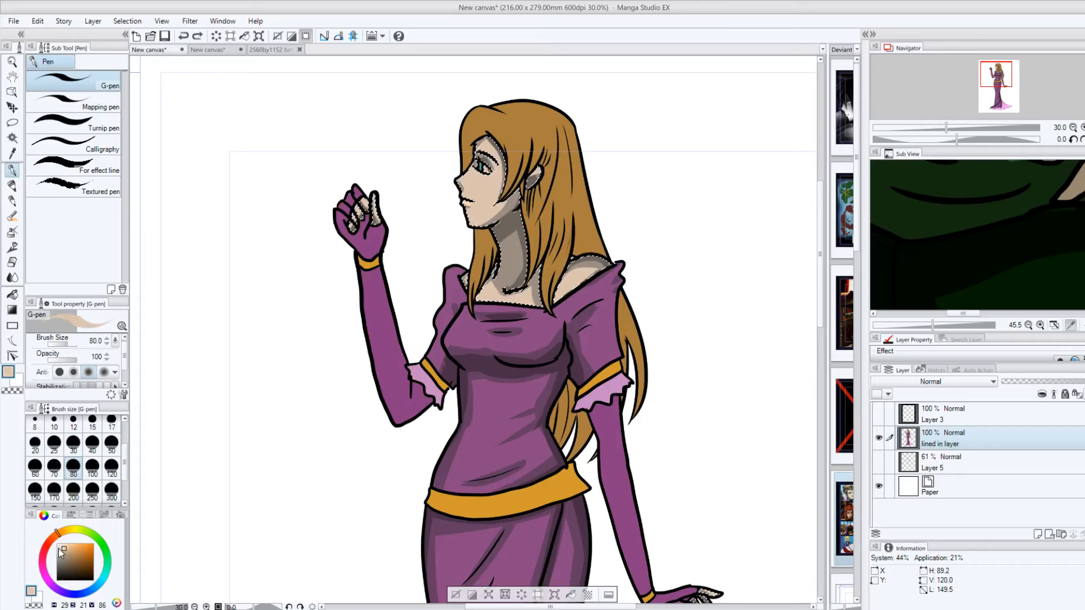
left_click(62, 548)
left_click(60, 548)
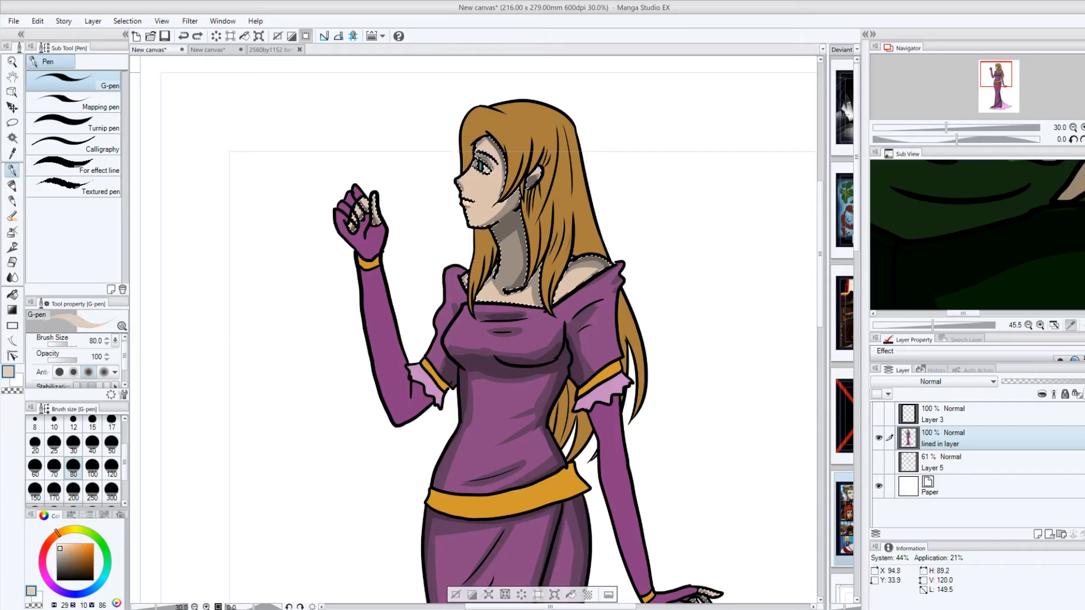
left_click_drag(485, 172, 479, 158)
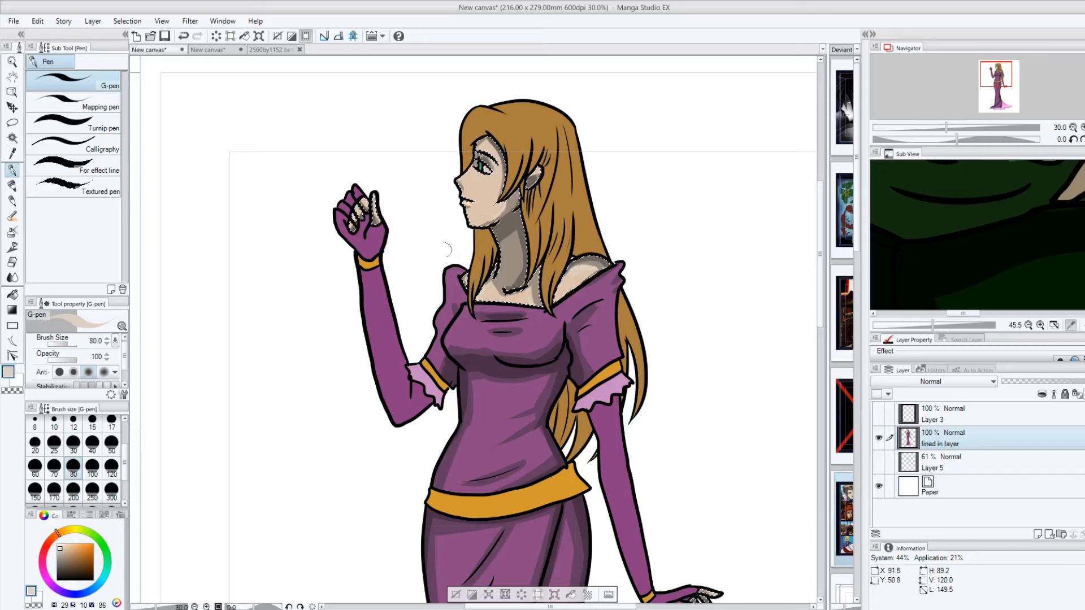
key("ctrl+z")
Step: Add a peach highlight (H 30, S 32, V 100) along the jaw and clear the skin selection
left_click(460, 200, "alt")
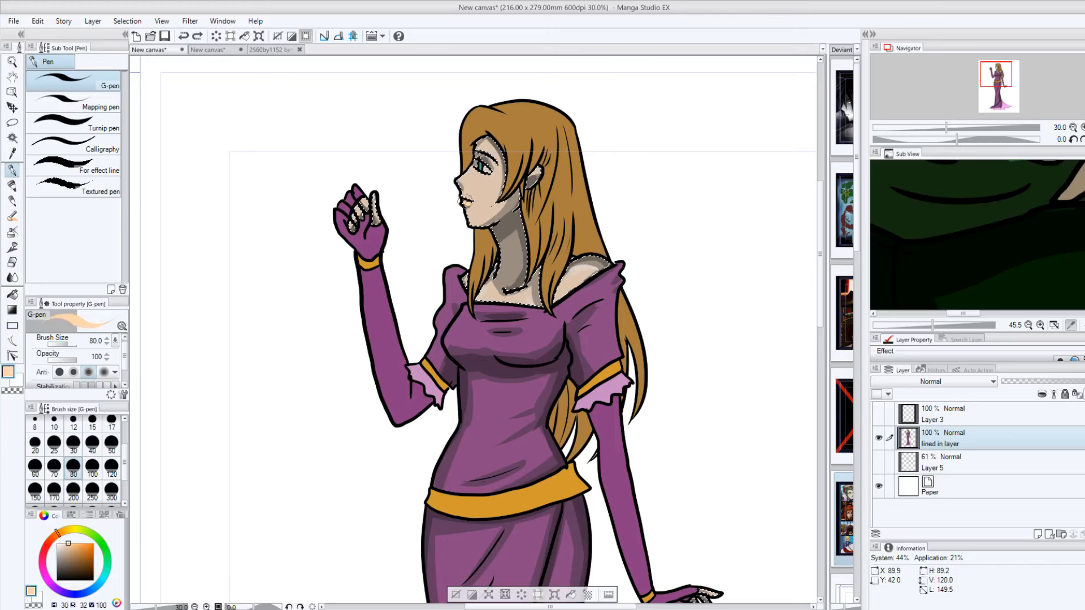
left_click_drag(504, 199, 491, 209)
key("ctrl+d")
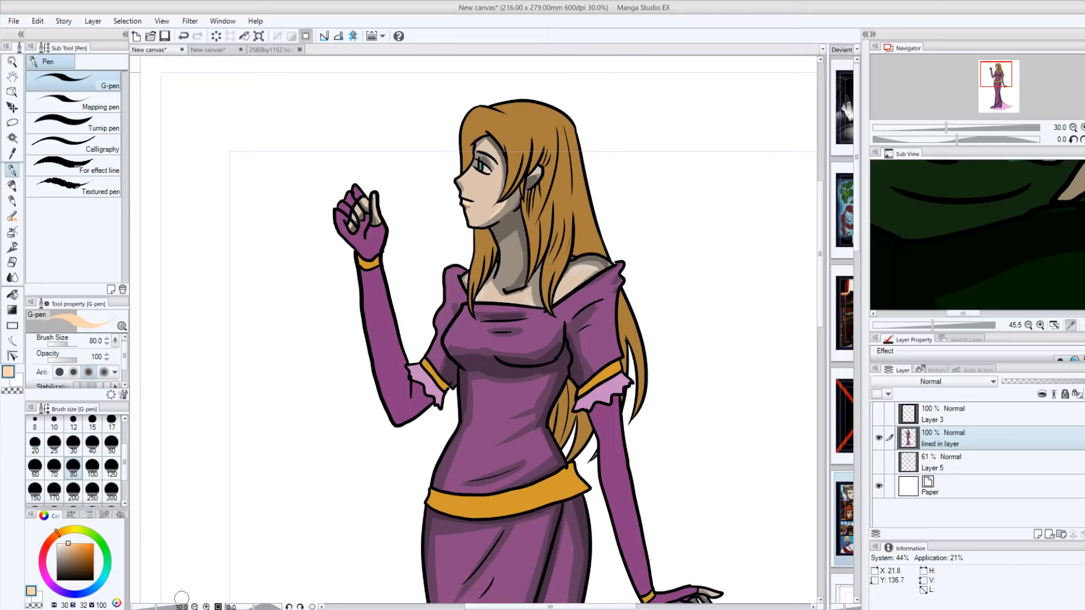
left_click(183, 36)
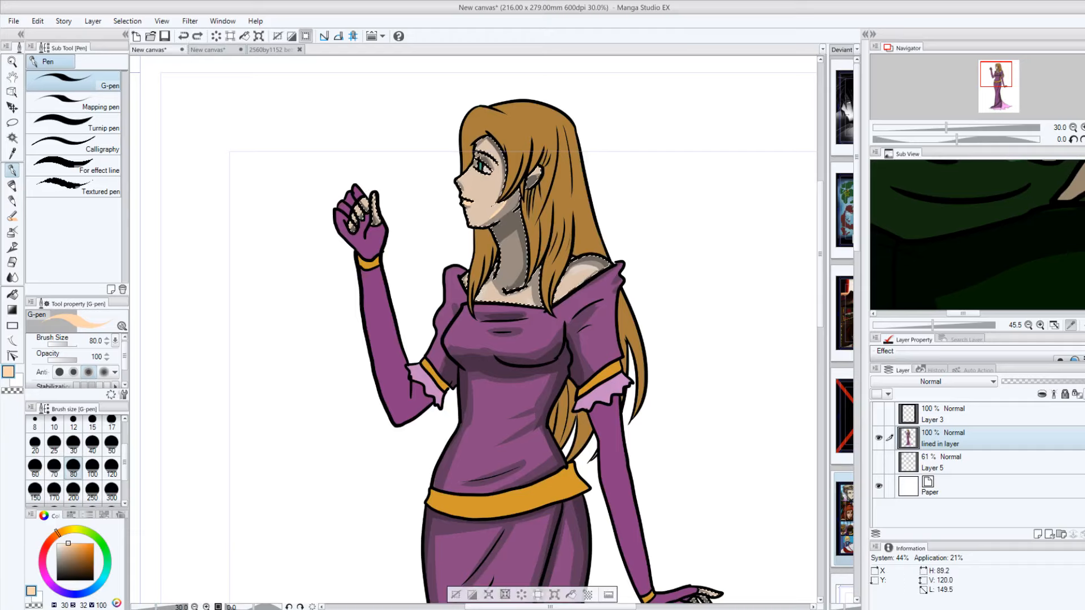
left_click(455, 595)
Step: Auto-select the main hair area and add the loose strands behind the shoulder and beside the waist
left_click_drag(156, 608, 159, 608)
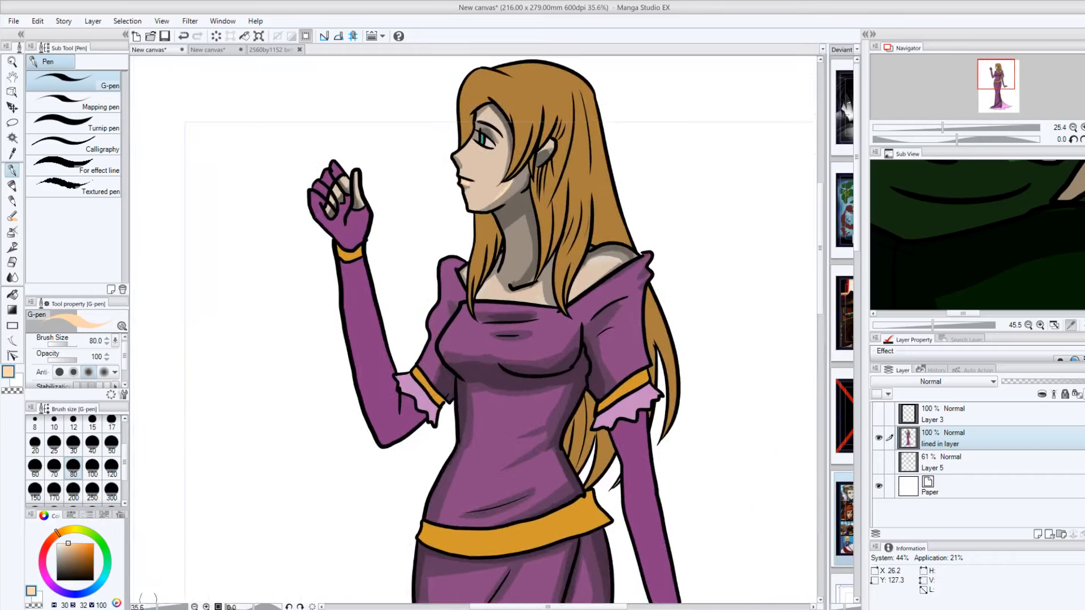
left_click(12, 138)
left_click(528, 85)
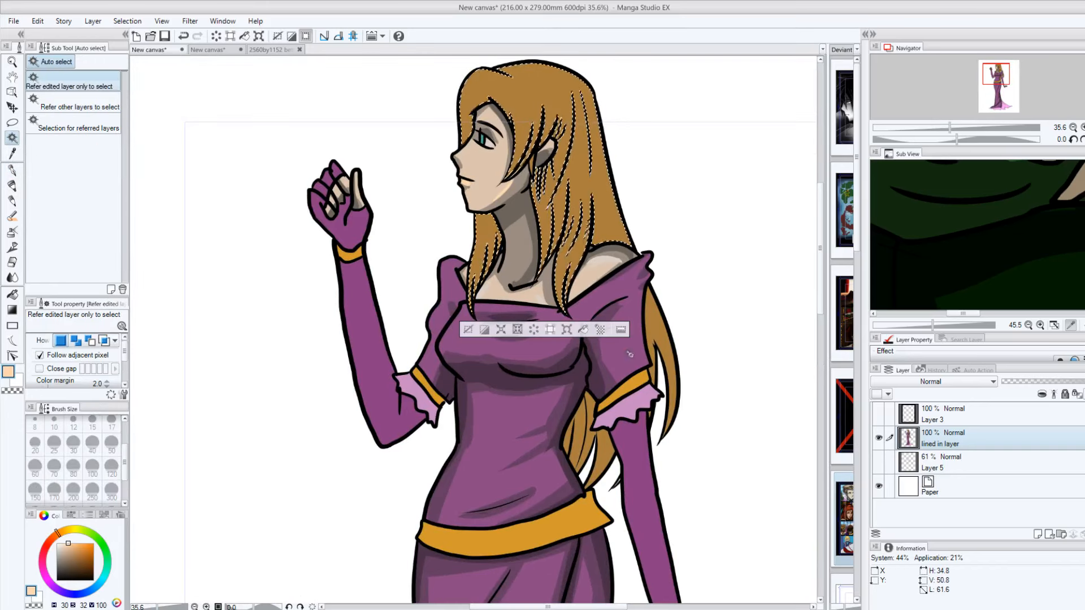
left_click(656, 335, "shift")
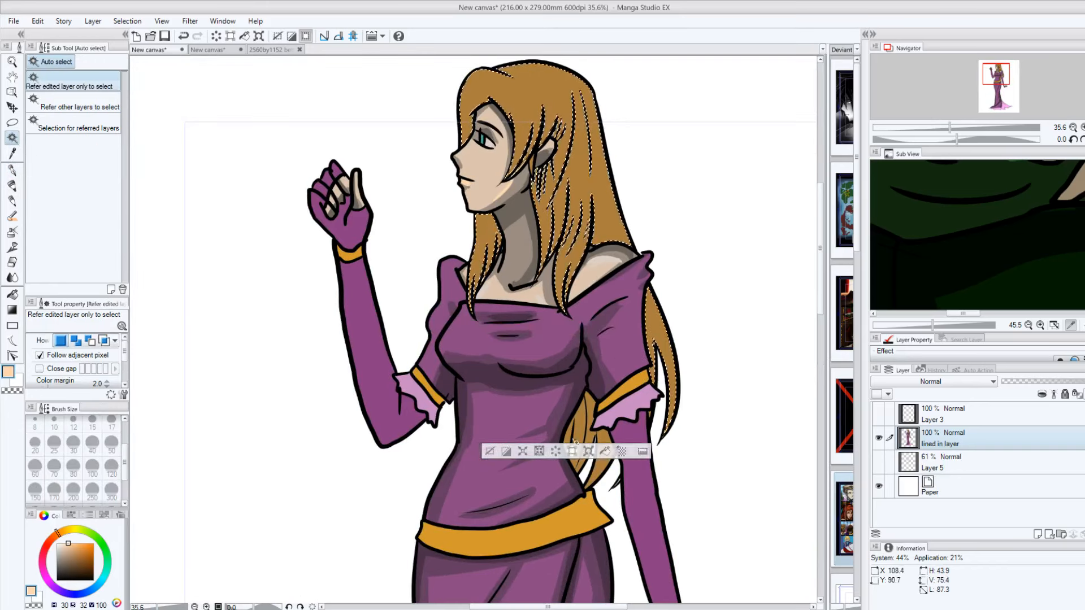
left_click(604, 442, "shift")
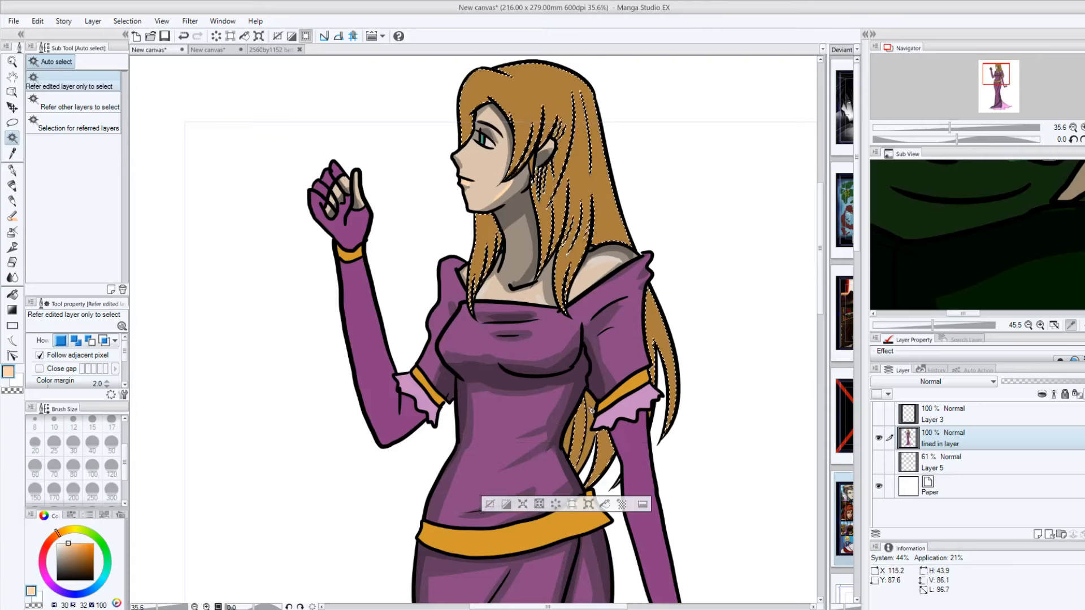
left_click(619, 485, "shift")
left_click(184, 36)
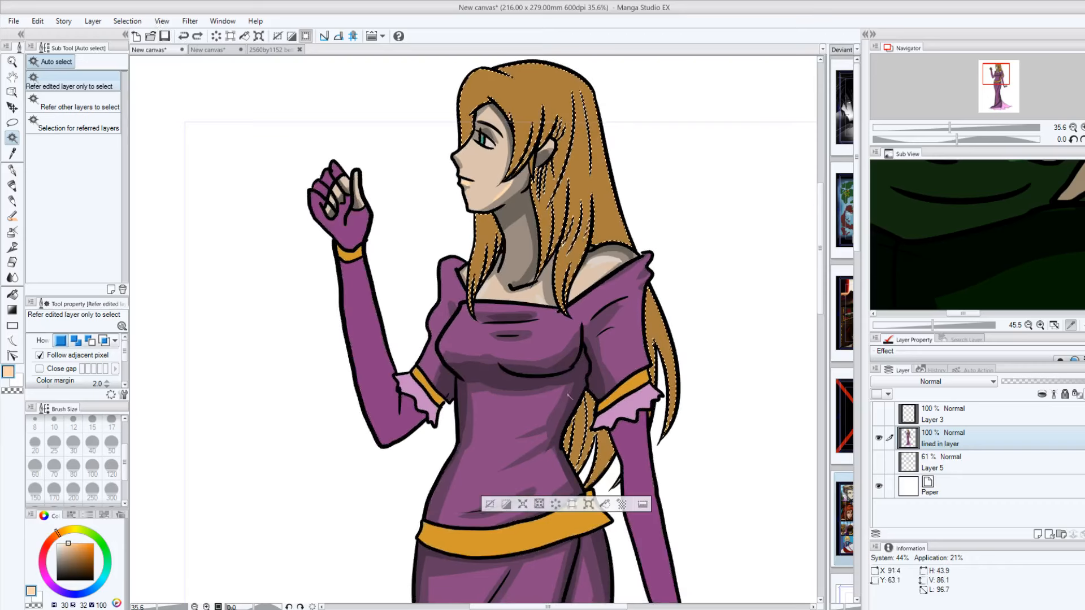
left_click(614, 484, "shift")
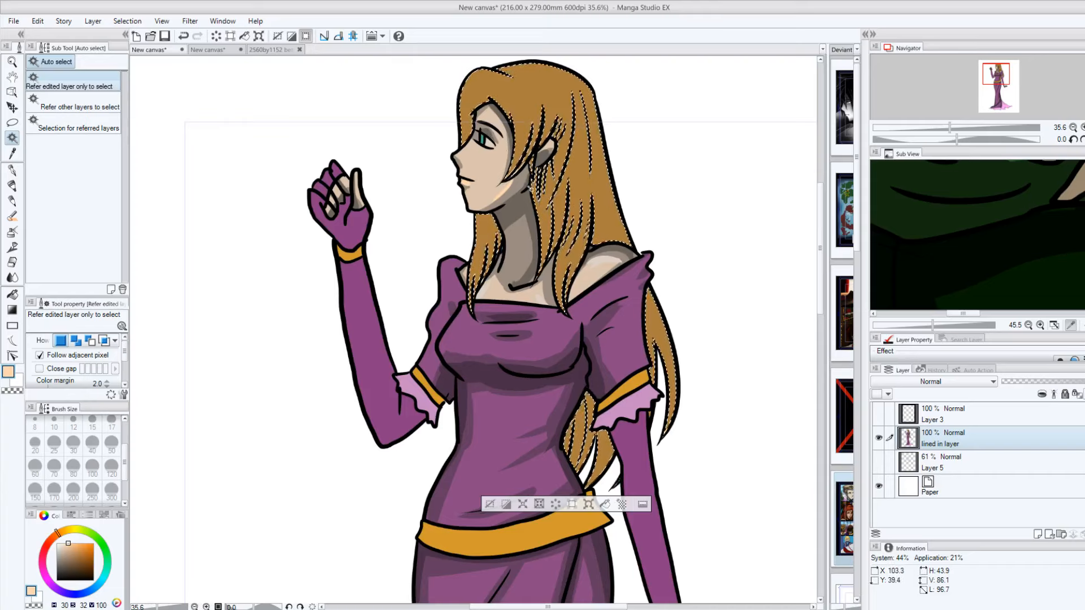
Step: Paint dark brown shadows (H 36, S 68, V 32) along the hair strands, crown and back locks with the G-pen at size 80
left_click(12, 170)
left_click(539, 81, "alt")
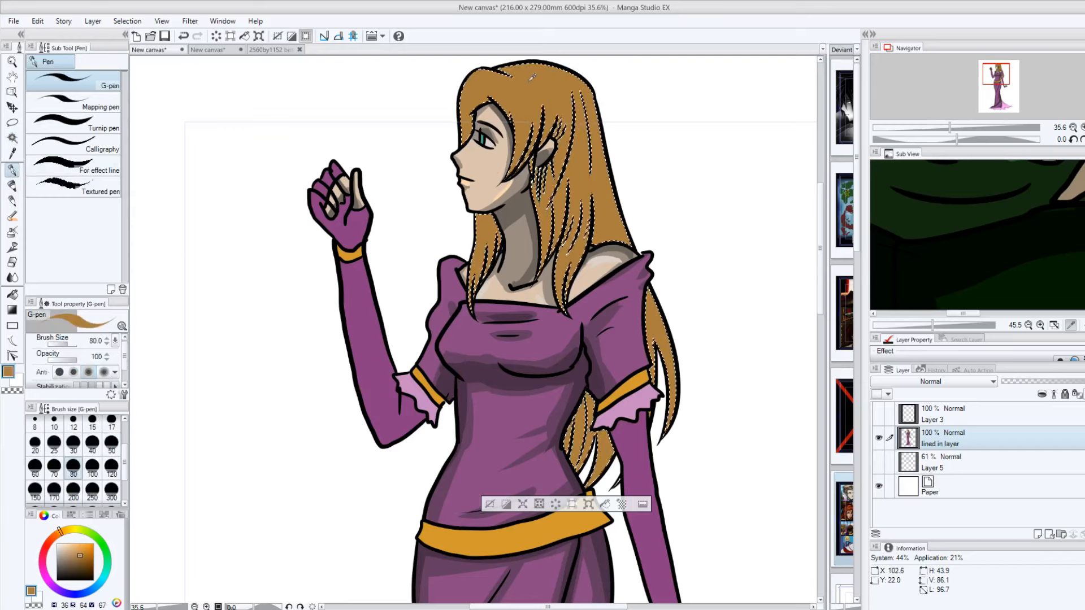
left_click(563, 256, "alt")
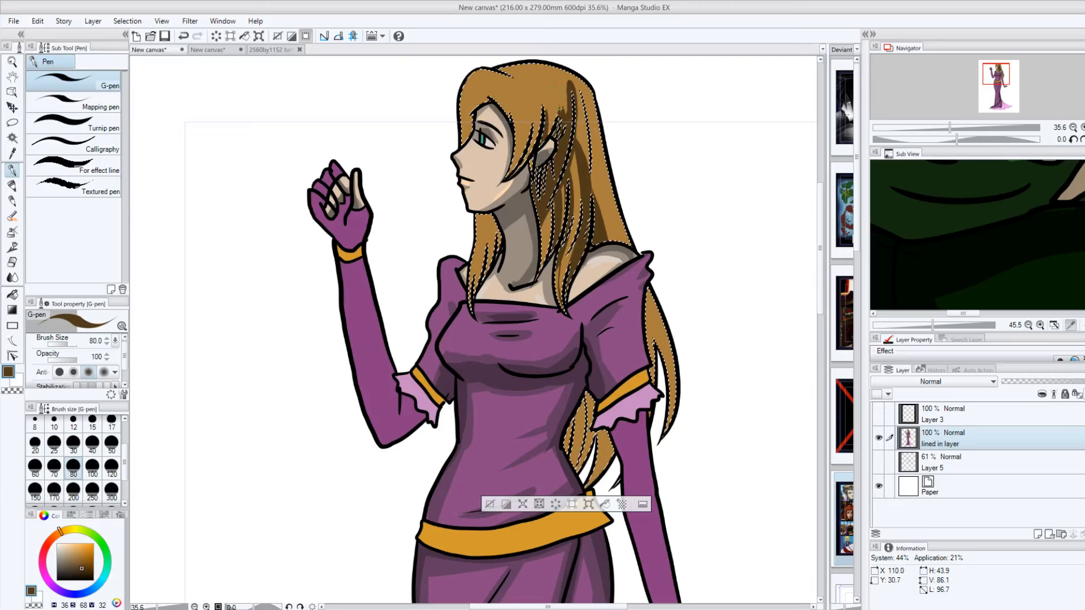
left_click(561, 77, "alt")
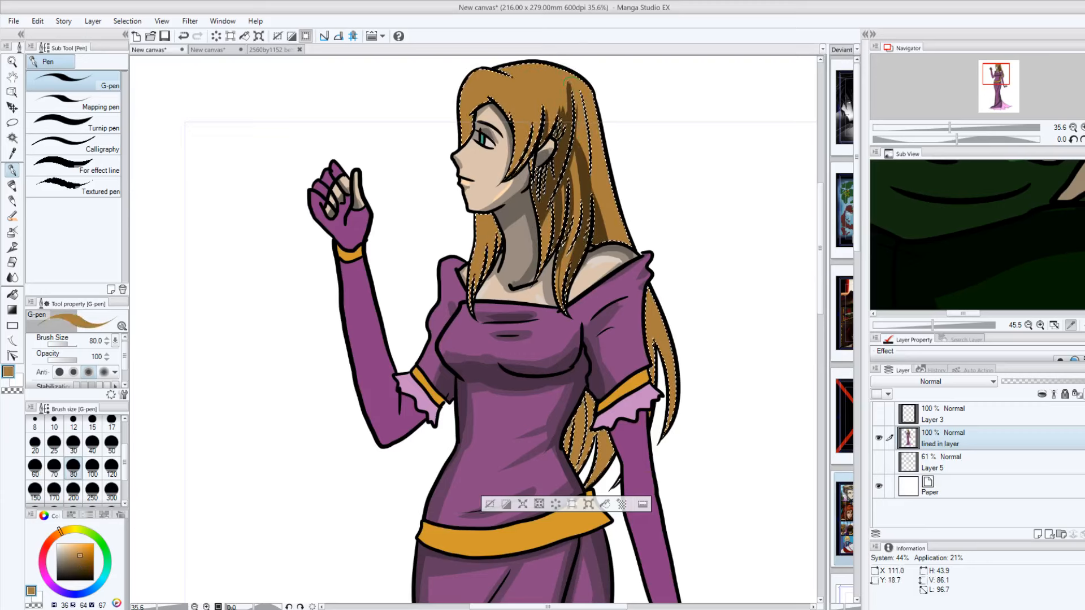
left_click(587, 164, "alt")
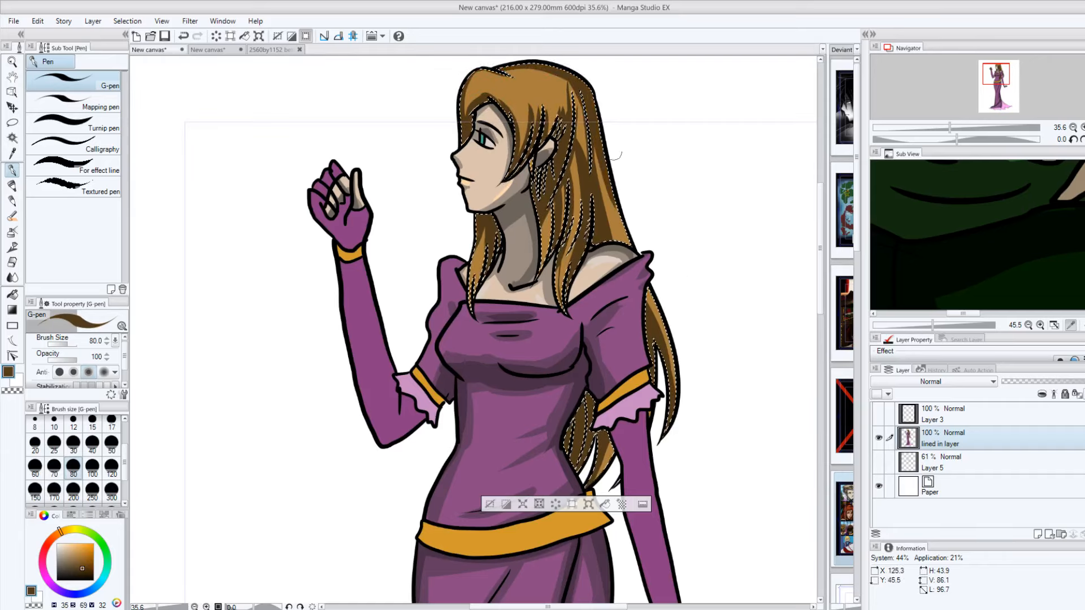
Step: Rework the shadows on the back of the hair, alternating the sampled base brown and dark brown to leave lighter streaks between strands
left_click(560, 78, "alt")
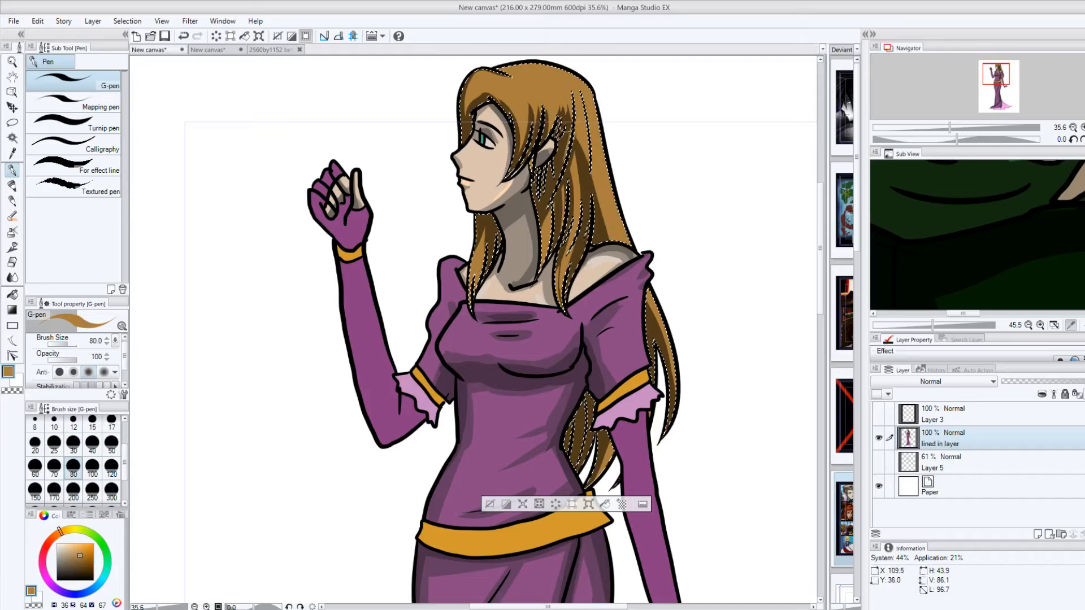
left_click(583, 160, "alt")
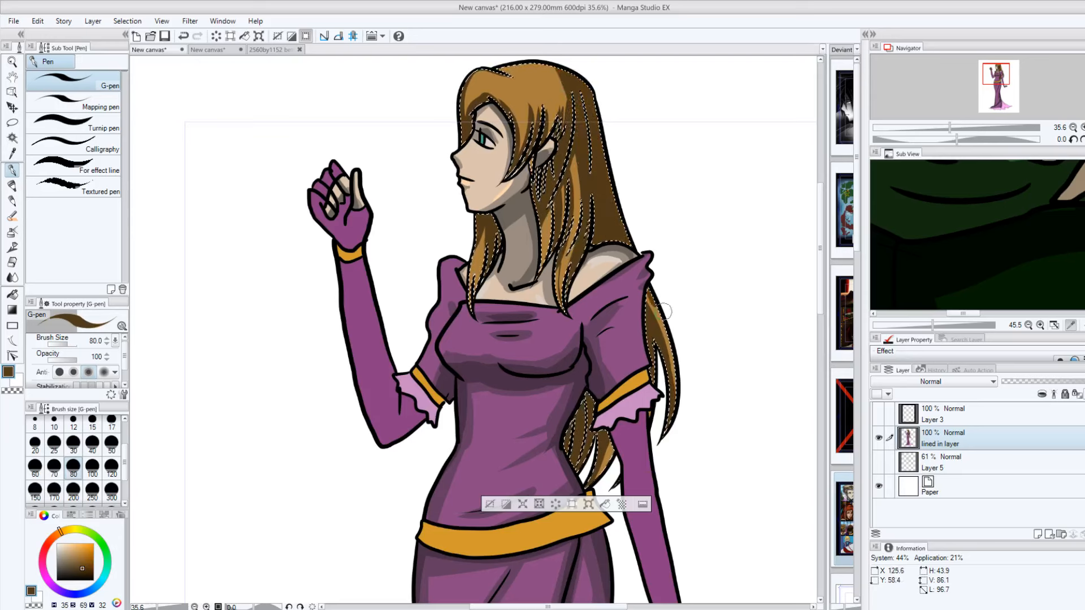
left_click(552, 78, "alt")
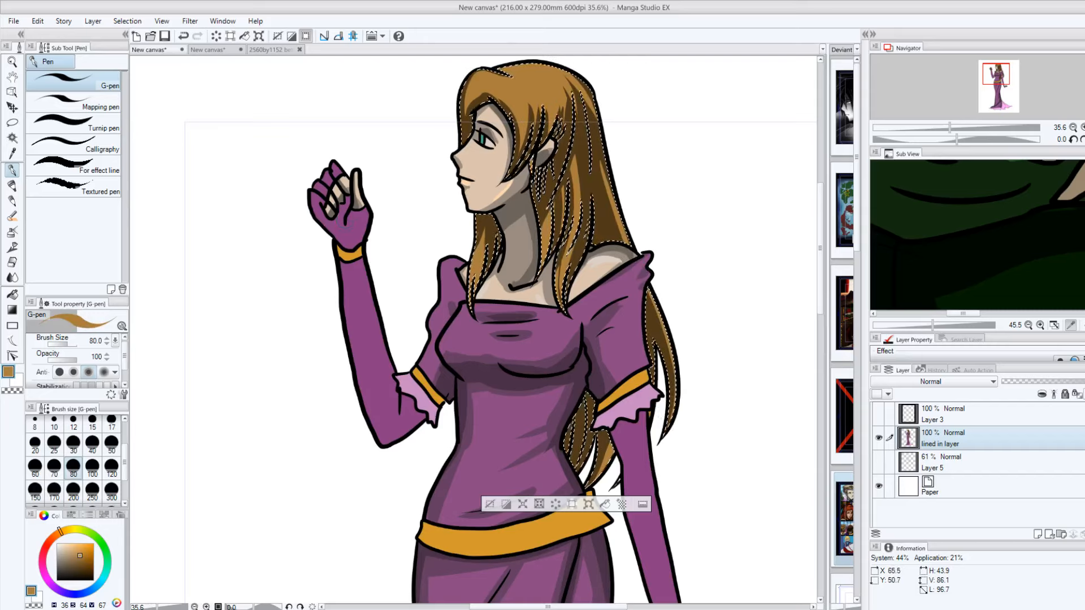
Step: Paint the deepest hair shadows behind the ear and between the back strands in near-black brown (H 35, S 70, V 14)
left_click(606, 218, "alt")
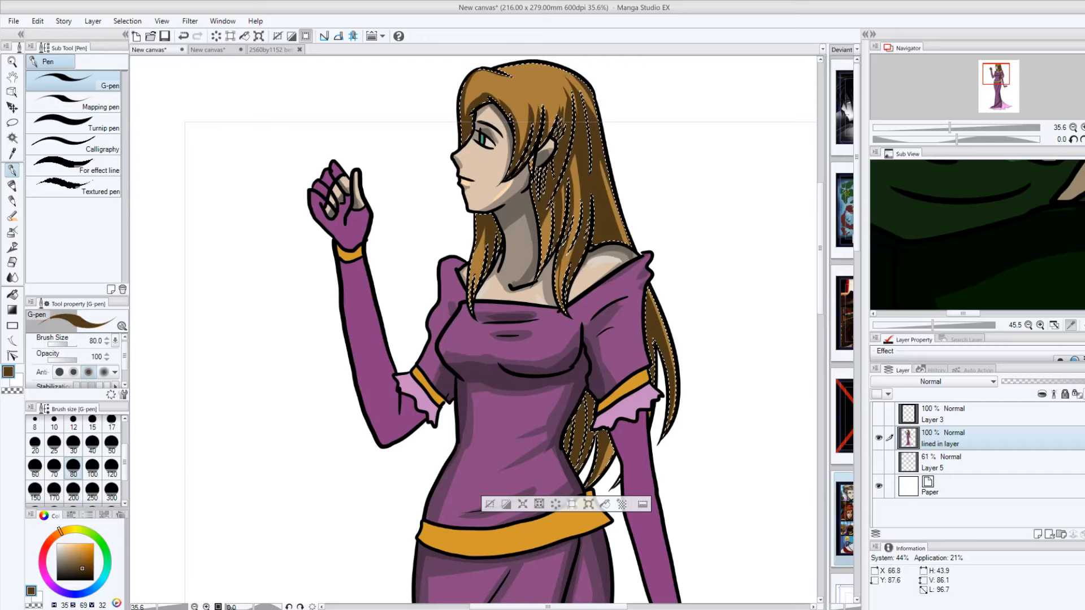
left_click(82, 575)
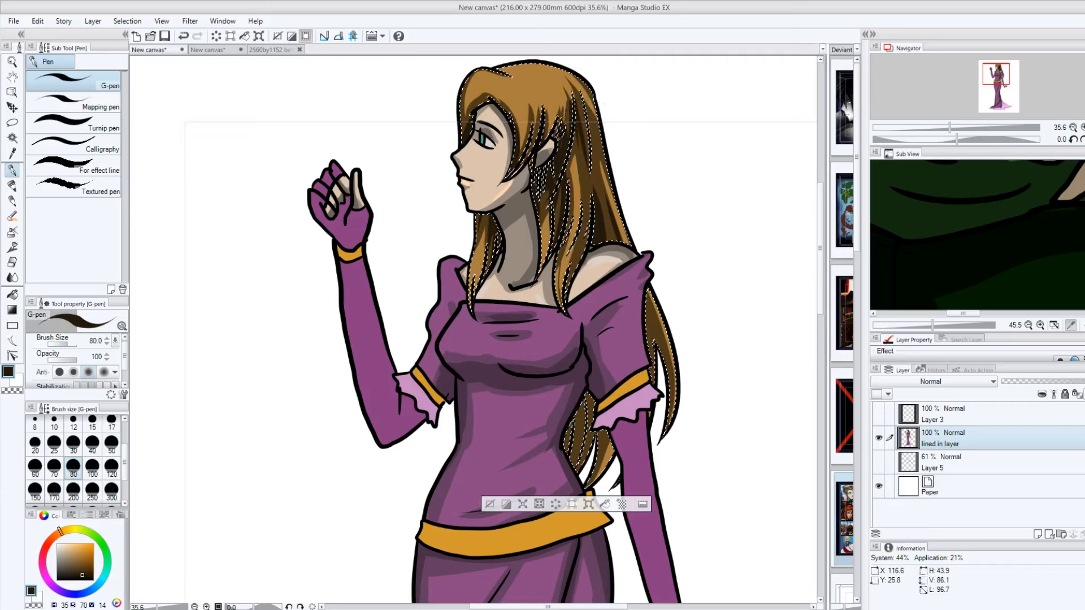
Step: Deepen the near-black brown shadows on the loose hair strands behind the shoulder and beside the waist, and clear the selection
left_click_drag(647, 301, 651, 377)
mouse_move(588, 395)
left_mouse_down()
mouse_move(548, 479)
mouse_move(575, 454)
left_mouse_up()
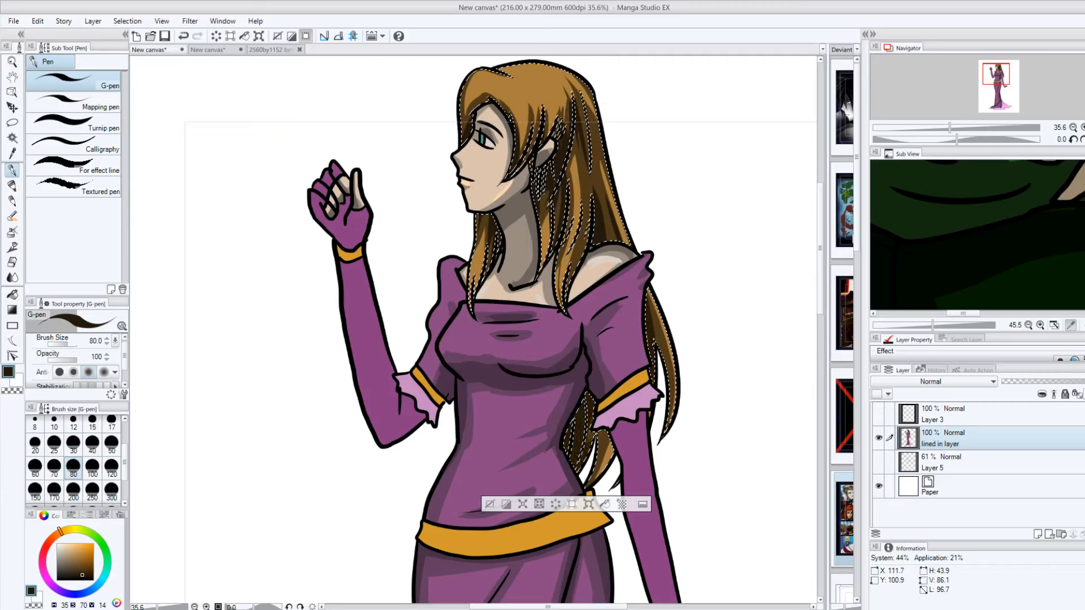
left_click(489, 505)
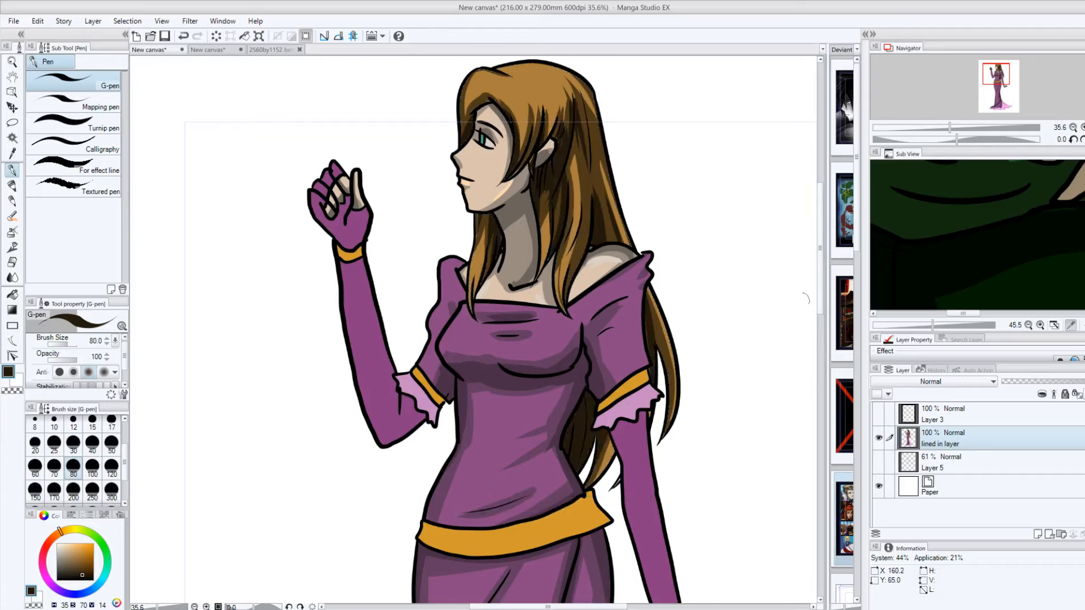
left_click_drag(159, 607, 157, 607)
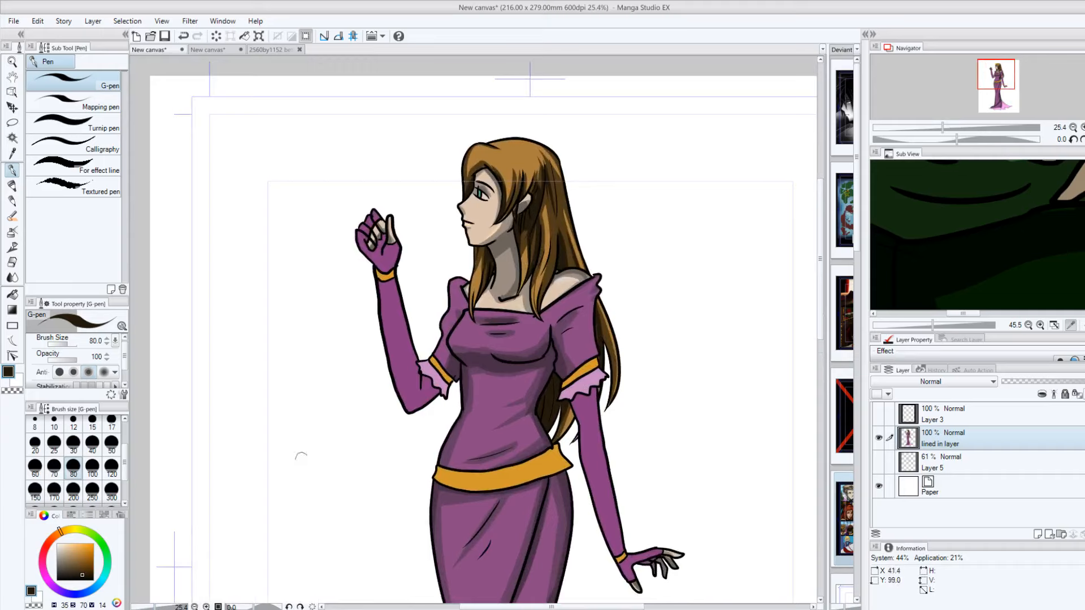
scroll(472, 339, "up", 8)
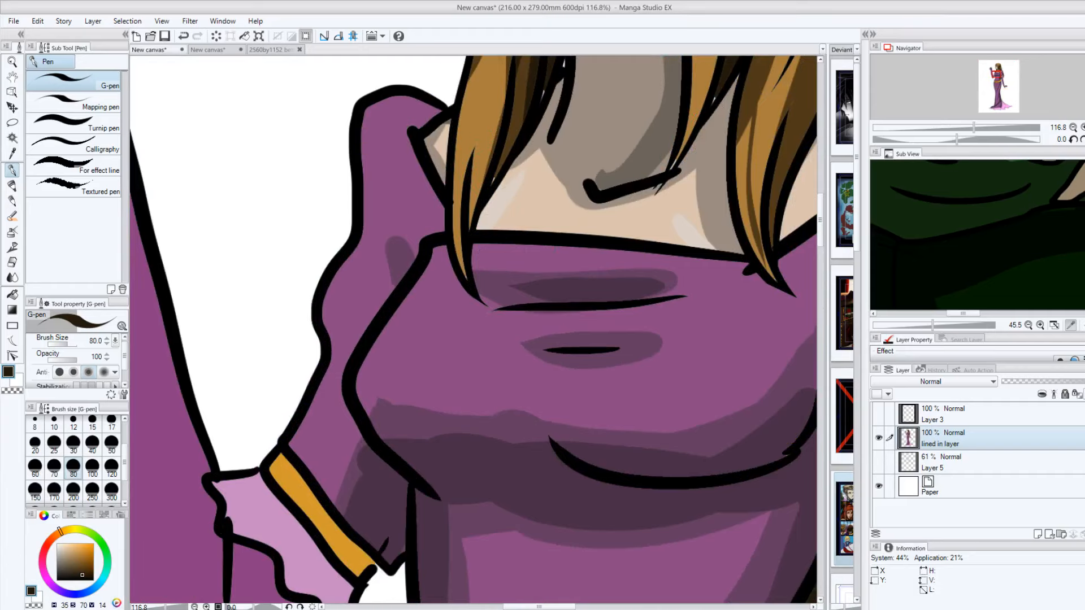
left_click_drag(166, 607, 148, 607)
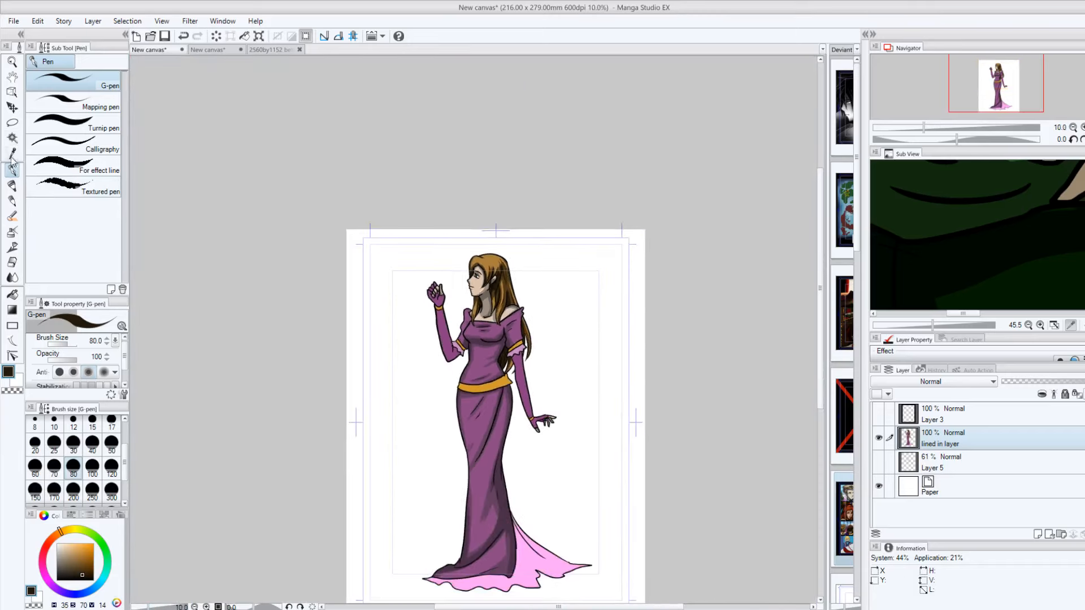
Step: Auto-select the empty background around the woman and invert the selection to cover the whole figure
left_click(12, 138)
left_click_drag(820, 289, 824, 324)
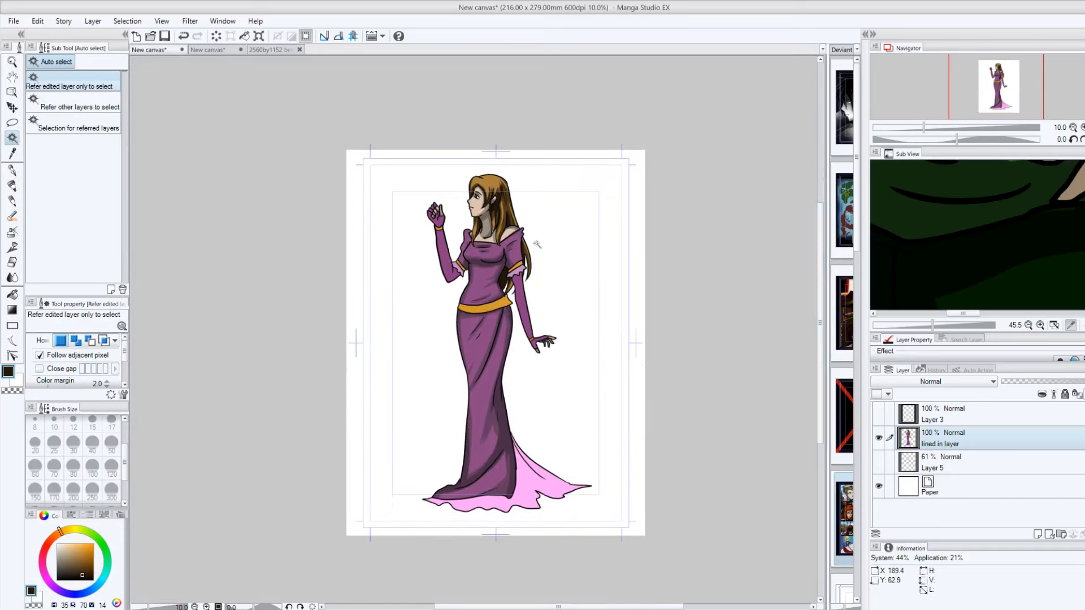
left_click(562, 237)
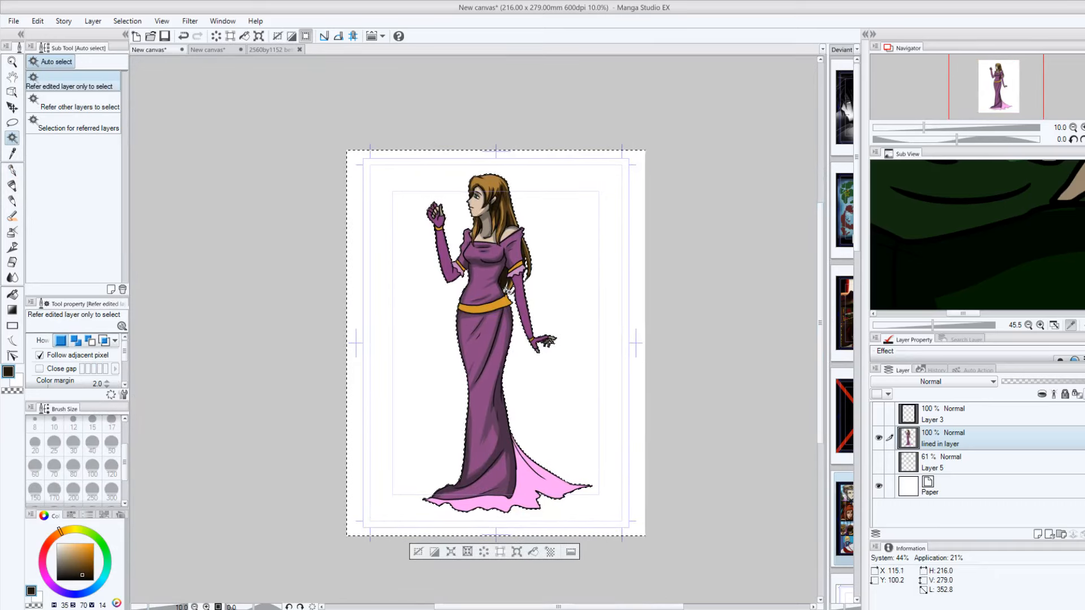
left_click_drag(148, 607, 151, 608)
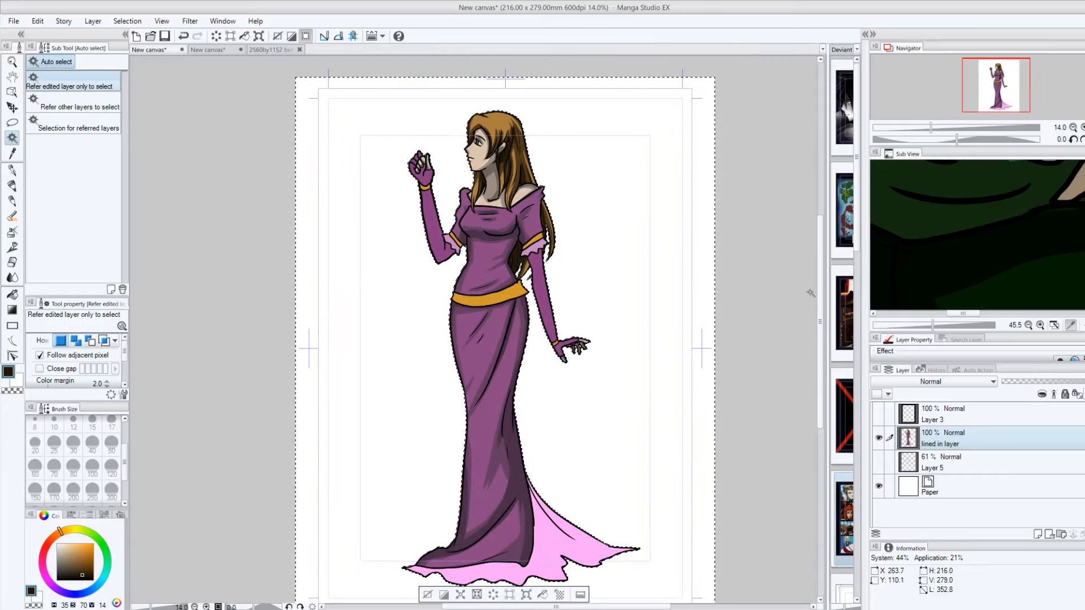
mouse_move(821, 295)
left_mouse_down()
mouse_move(823, 320)
mouse_move(822, 308)
left_mouse_up()
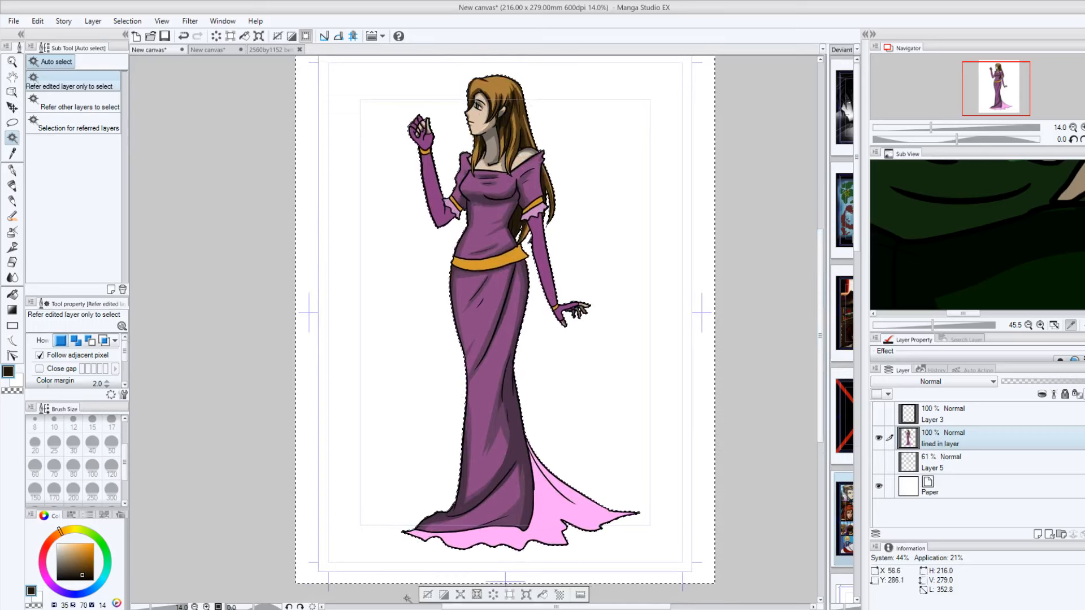
left_click(444, 597)
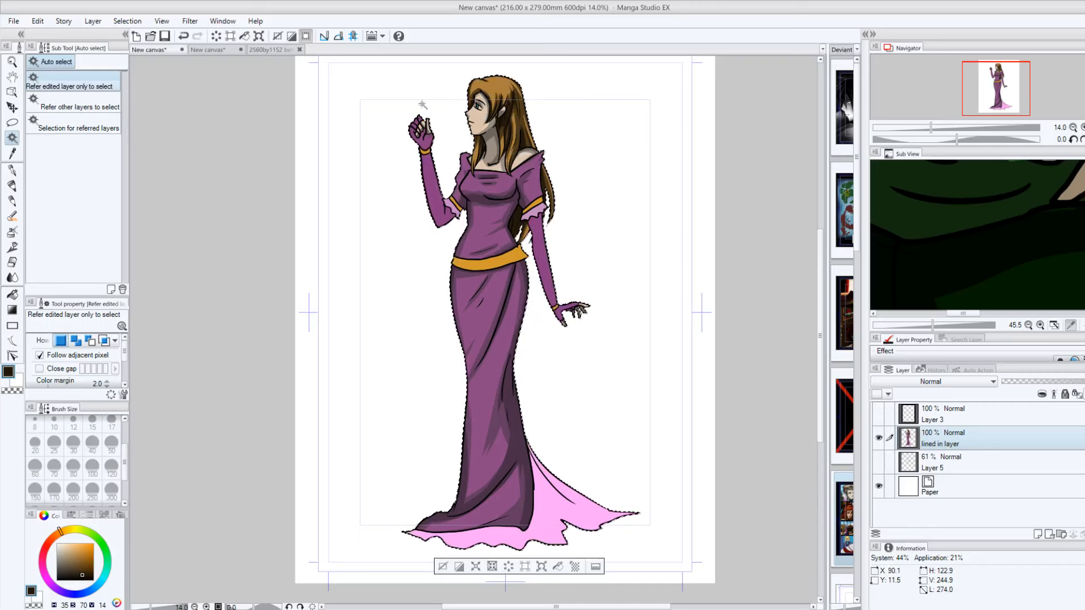
Step: On a new layer, paint the selected figure solid black with the G-pen at size 700, deselect, and place that layer beneath "lined in layer"
left_click(11, 170)
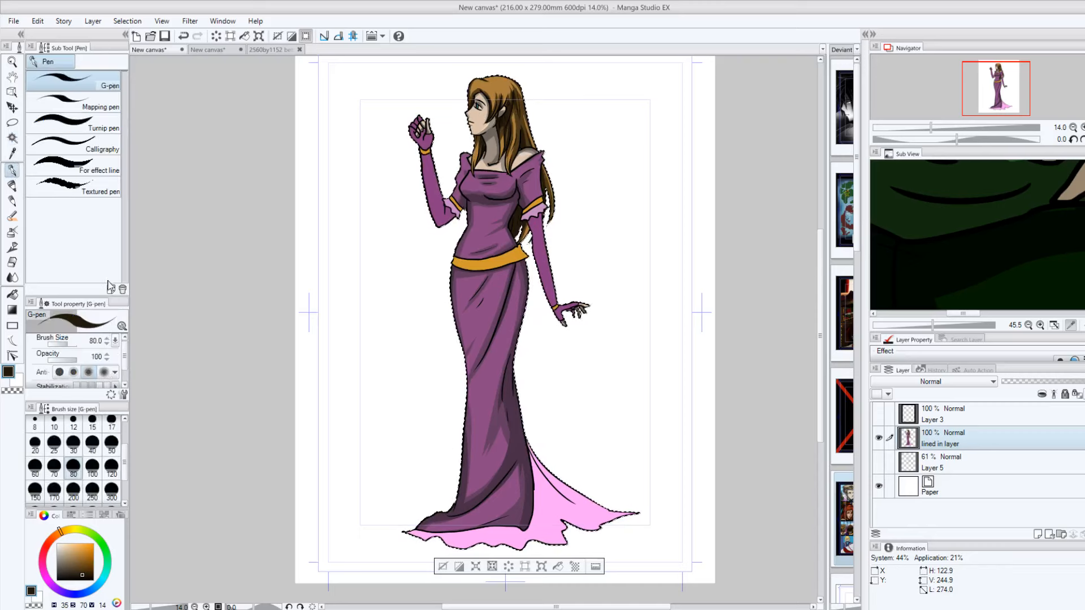
left_click_drag(90, 567, 93, 580)
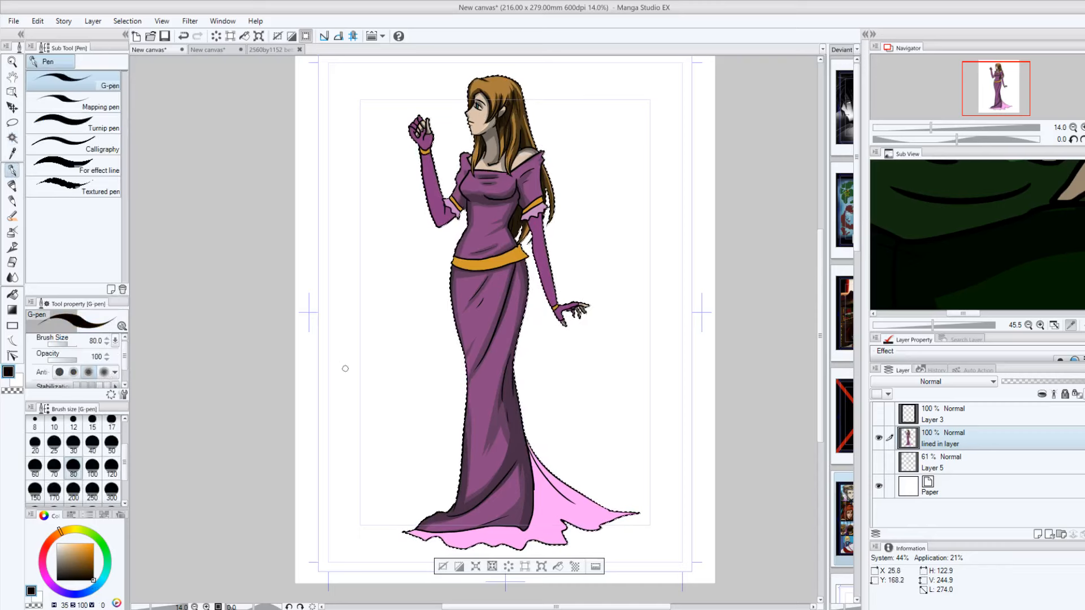
scroll(82, 476, "down", 2)
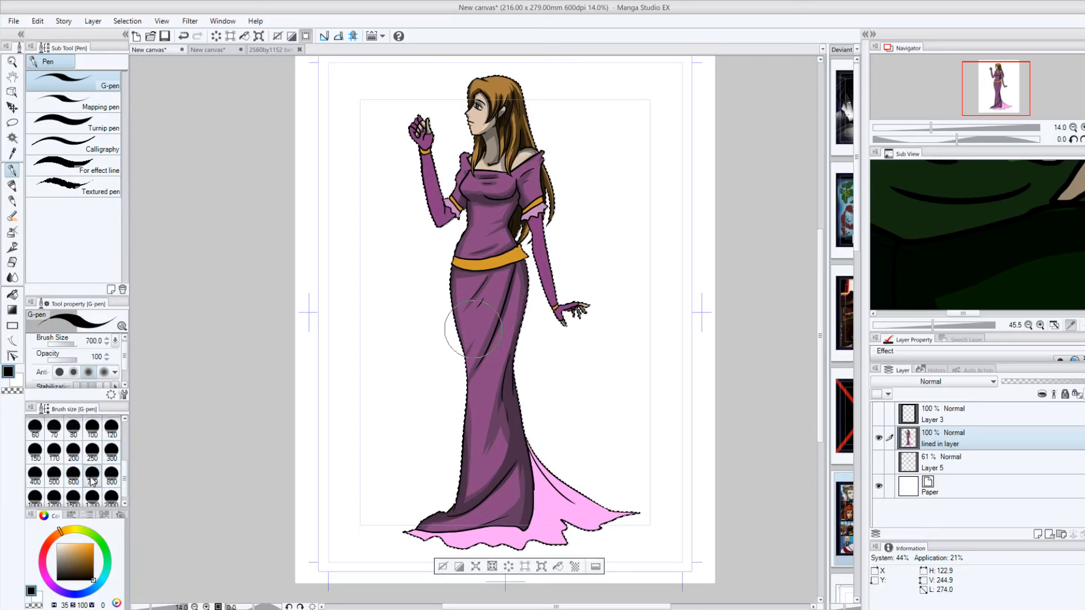
left_click(92, 477)
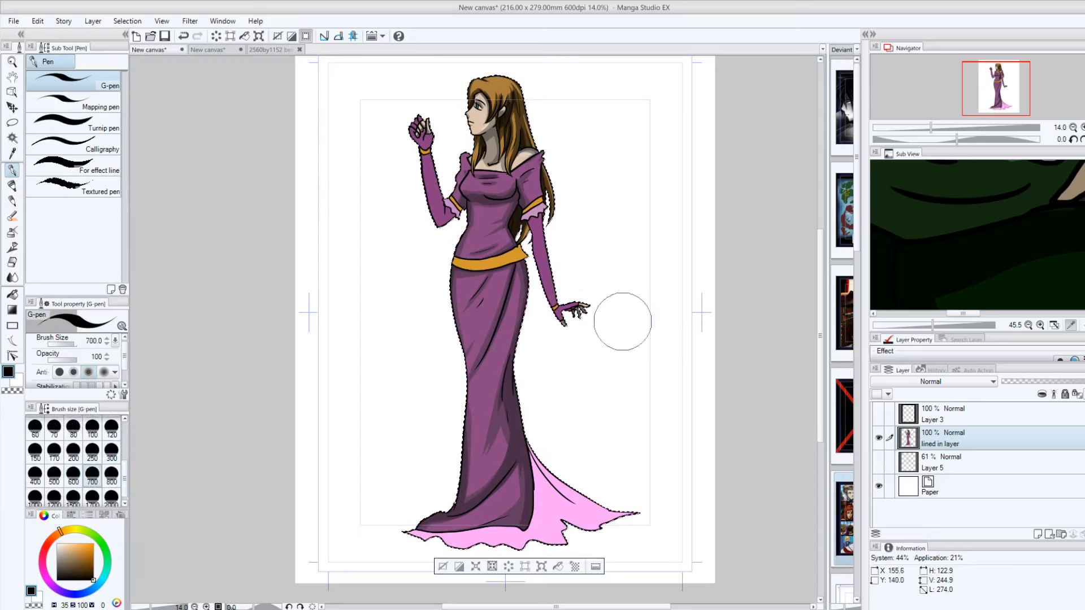
left_click(1037, 533)
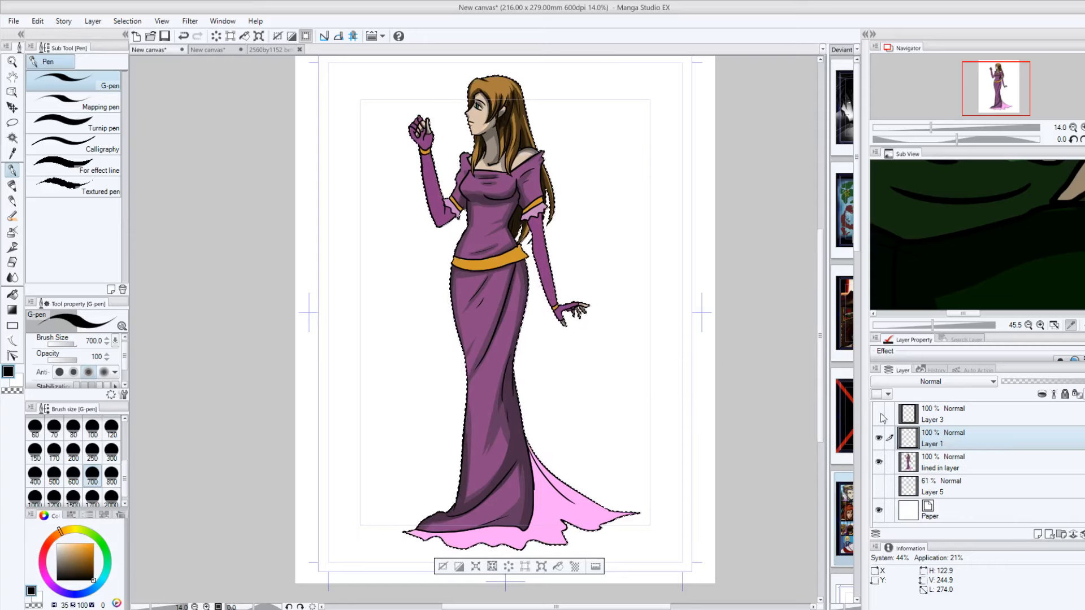
left_click_drag(635, 497, 614, 514)
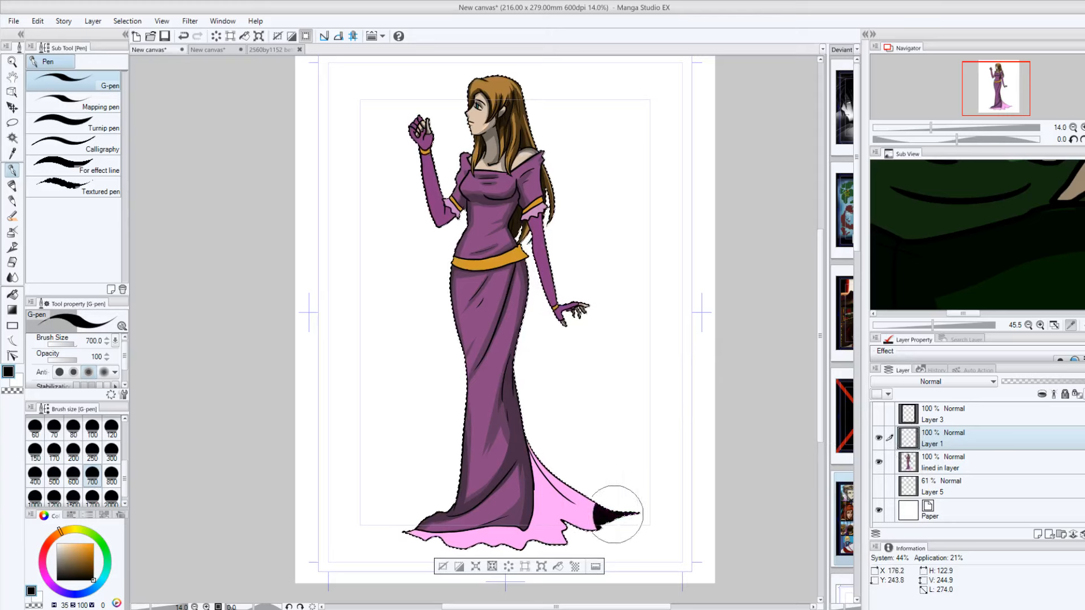
left_click_drag(414, 504, 571, 545)
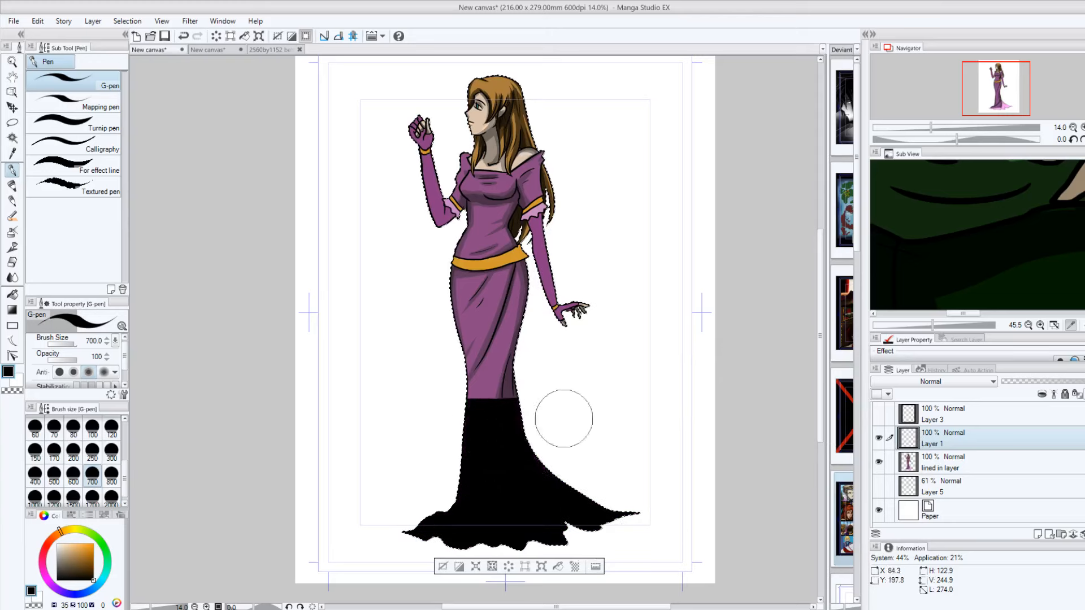
left_click_drag(472, 429, 477, 301)
mouse_move(542, 236)
left_mouse_down()
mouse_move(380, 165)
mouse_move(571, 121)
mouse_move(452, 79)
mouse_move(429, 85)
left_mouse_up()
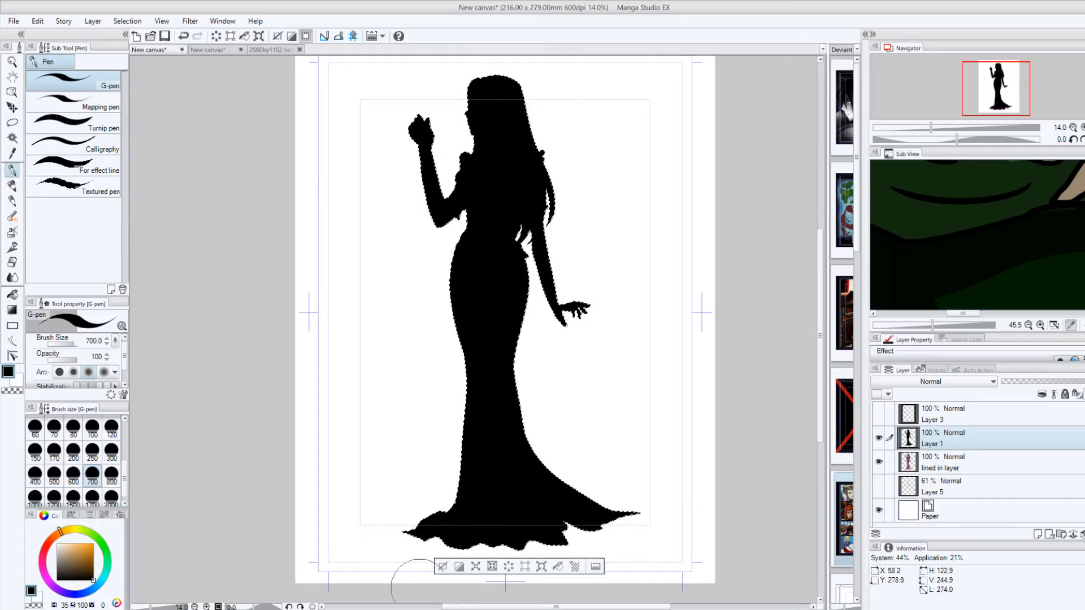
left_click(443, 567)
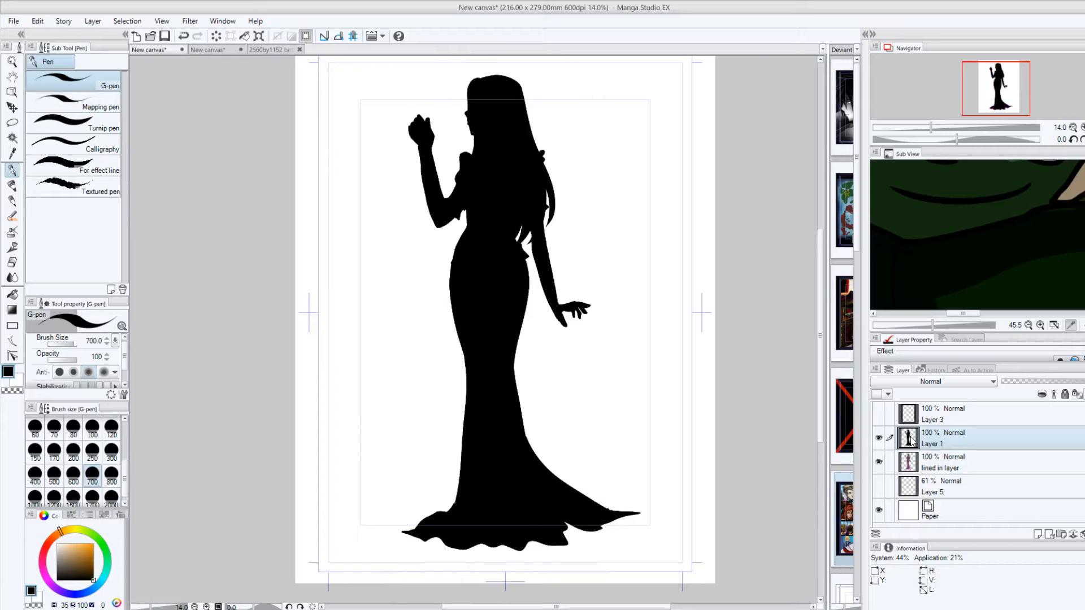
mouse_move(911, 450)
left_mouse_down()
mouse_move(906, 470)
mouse_move(903, 461)
left_mouse_up()
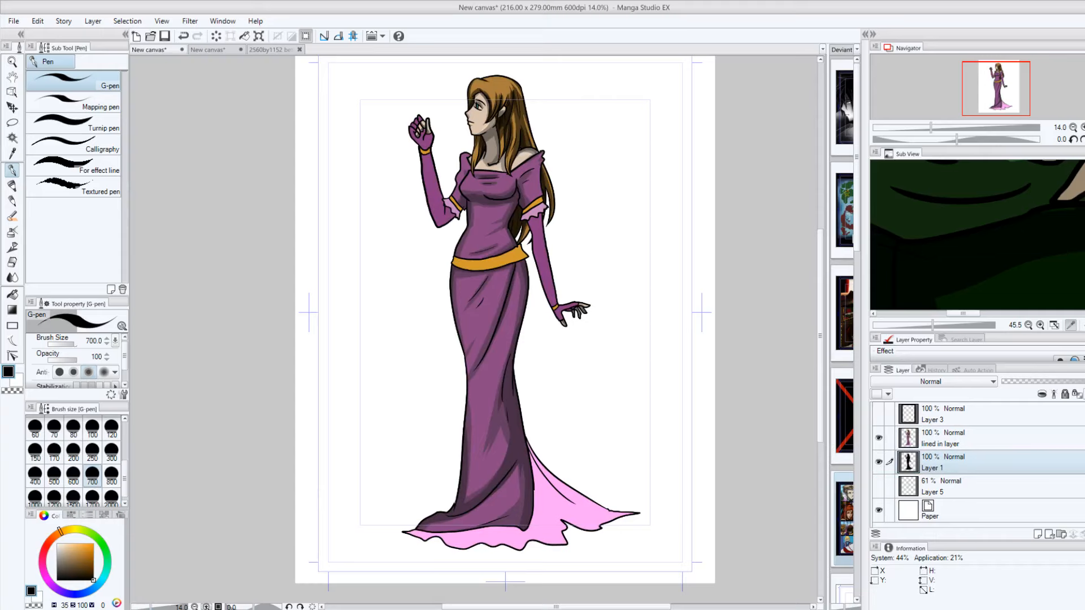
Step: Examine the face, neck and hair up close for unfilled gaps, comparing with the black silhouette layer shown and hidden
left_click(206, 607)
left_click(207, 607)
left_click(207, 607)
left_click(207, 607)
left_click_drag(820, 347, 837, 217)
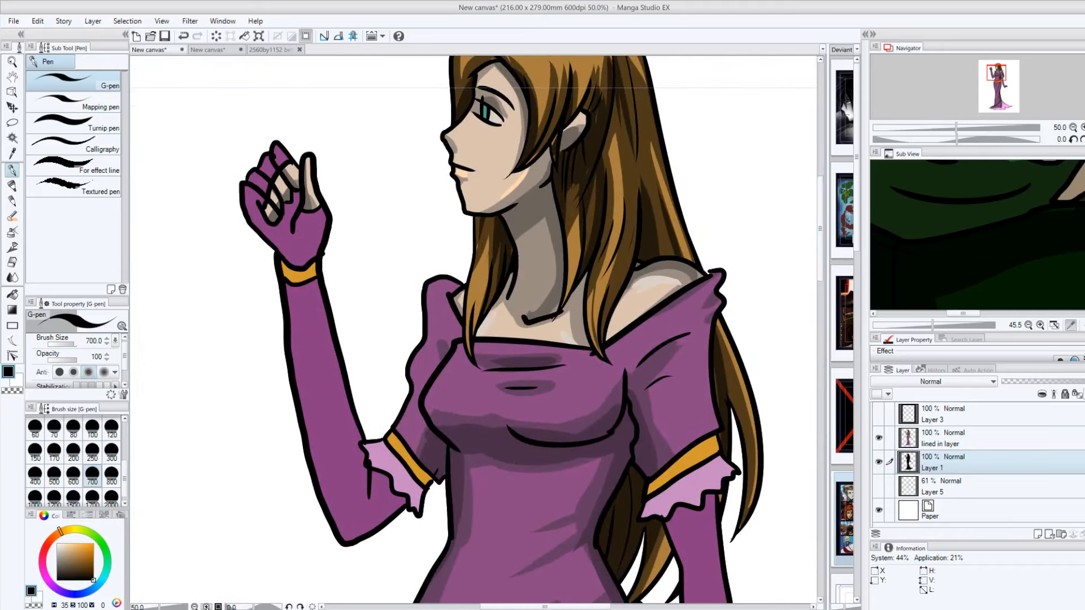
left_click(206, 607)
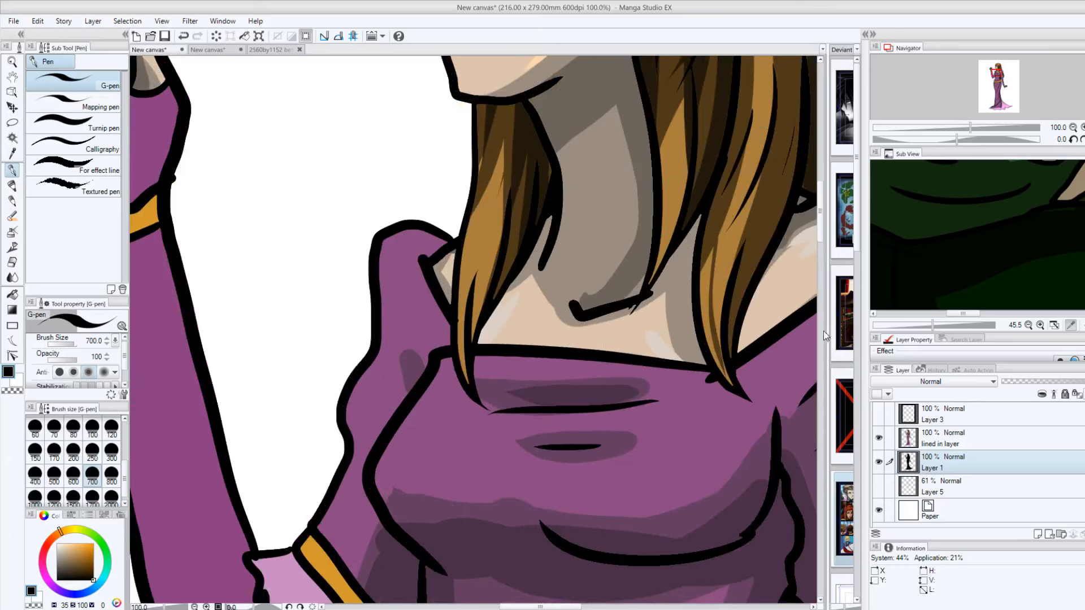
mouse_move(822, 225)
left_mouse_down()
mouse_move(825, 189)
mouse_move(823, 208)
left_mouse_up()
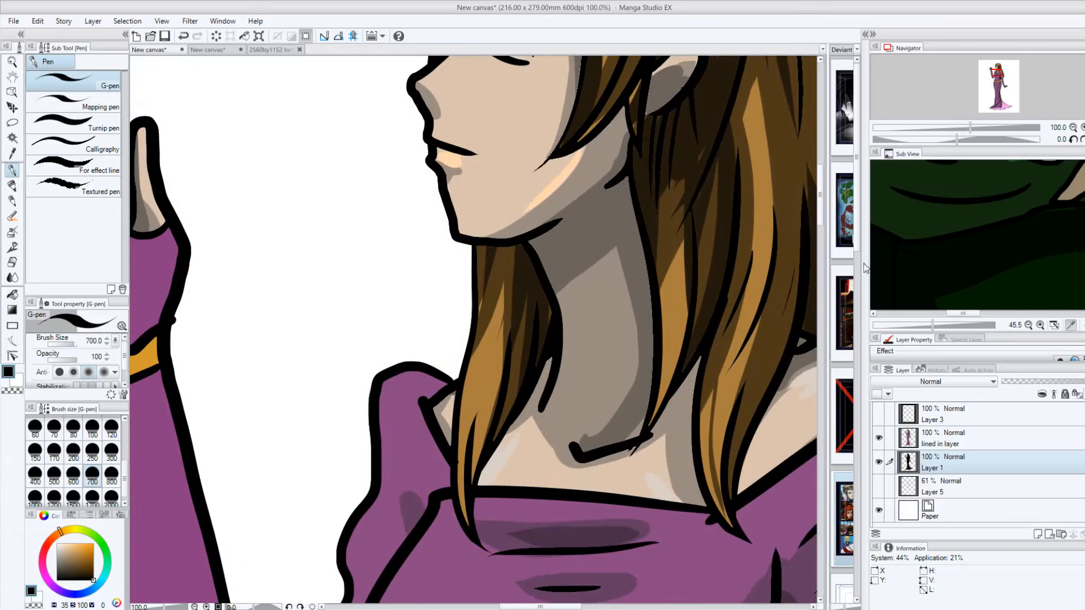
left_click(879, 463)
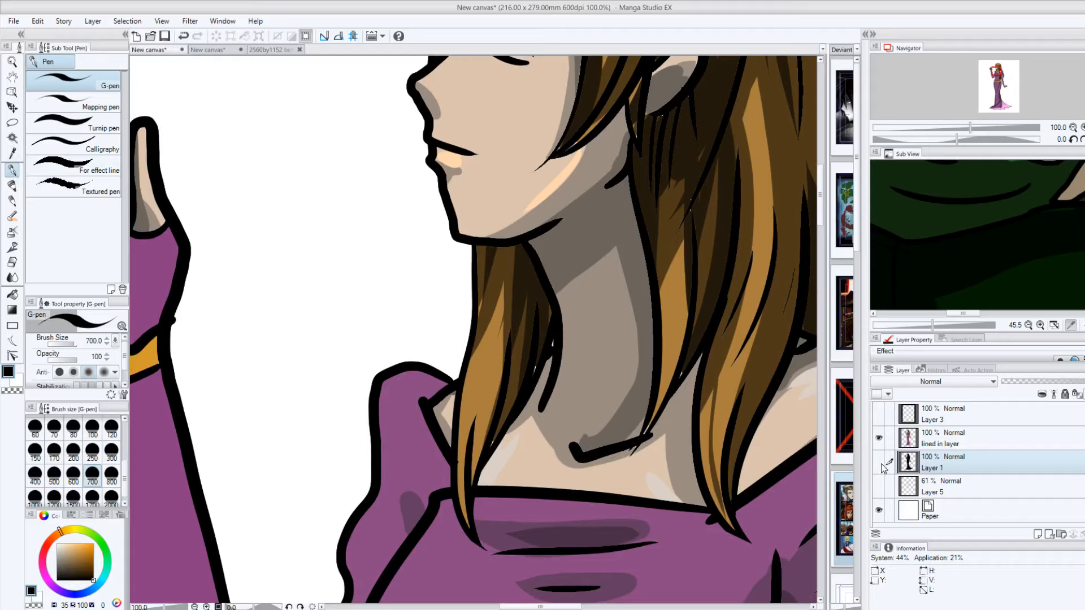
left_click(880, 463)
left_click_drag(820, 195, 820, 173)
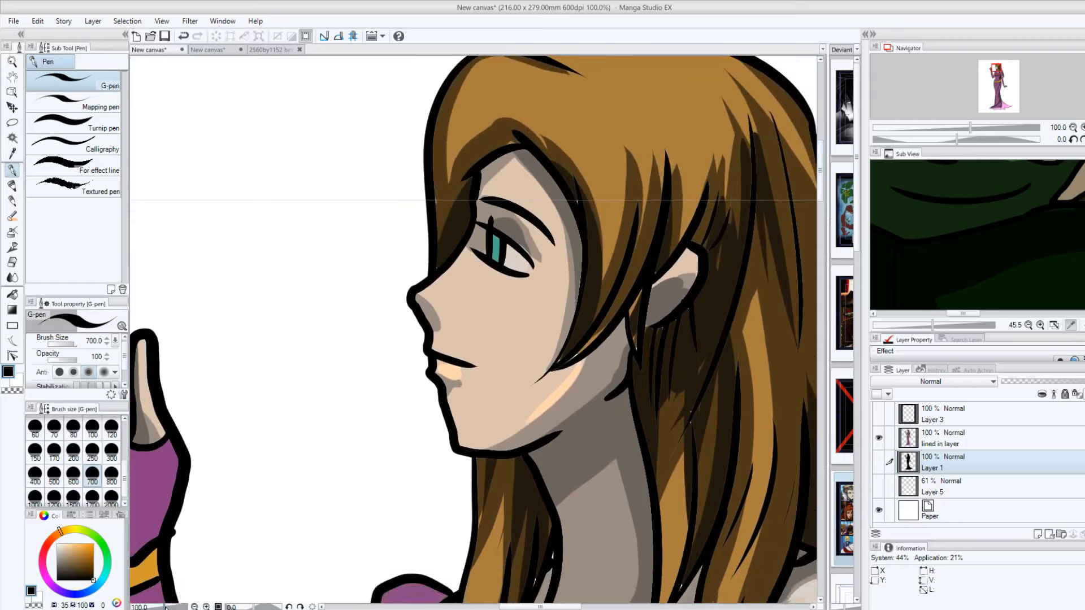
Step: Inspect the small gaps between hair strands at the ear, collarbone and shoulder while toggling the black silhouette layer's visibility
left_click_drag(163, 608, 174, 607)
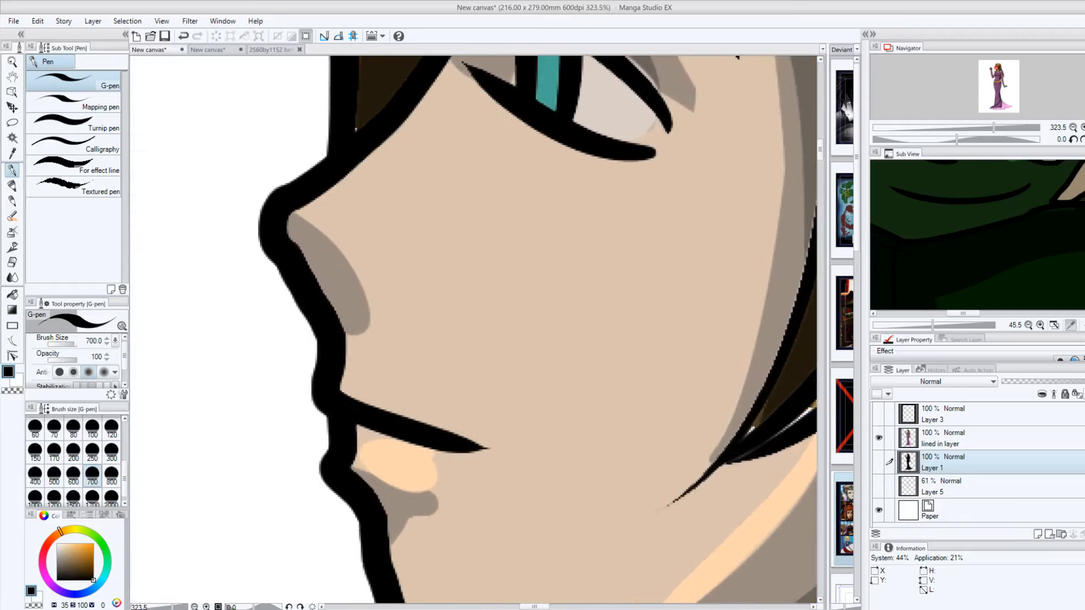
left_click_drag(534, 607, 558, 608)
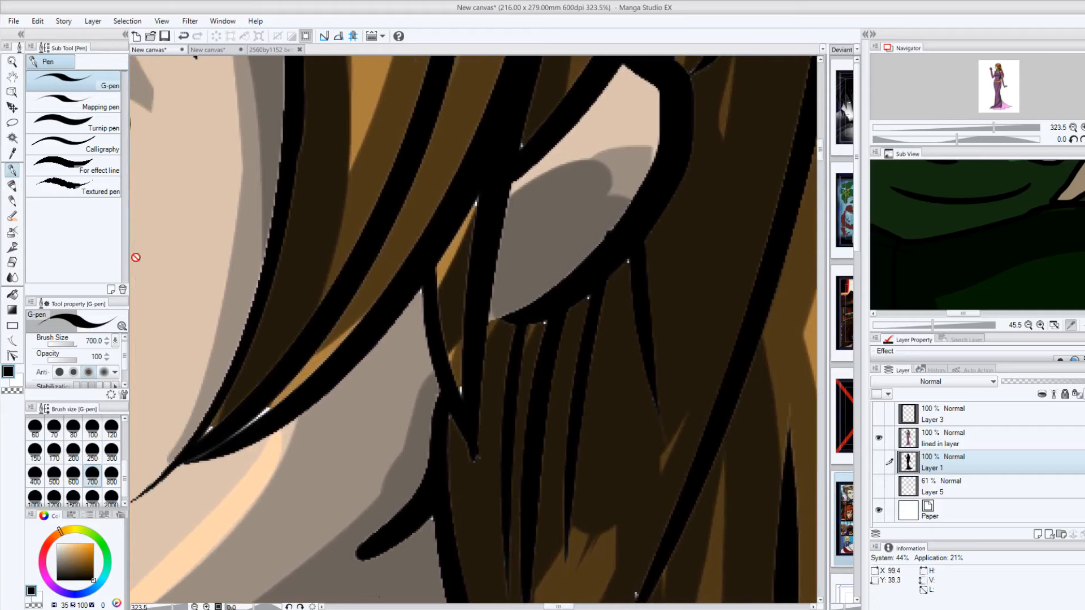
left_click(879, 462)
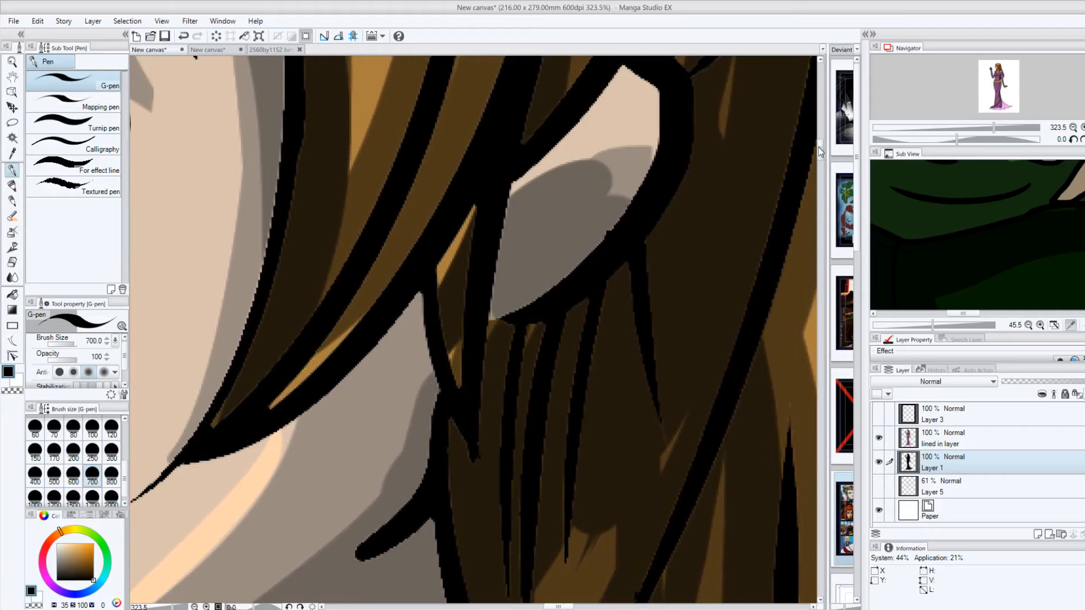
left_click_drag(820, 149, 837, 198)
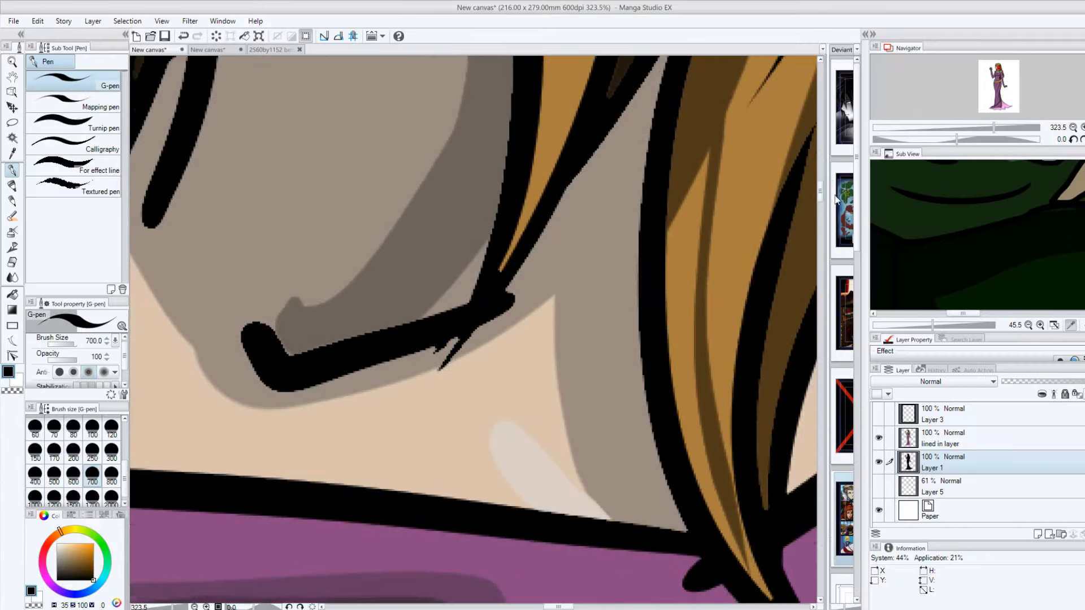
left_click(879, 462)
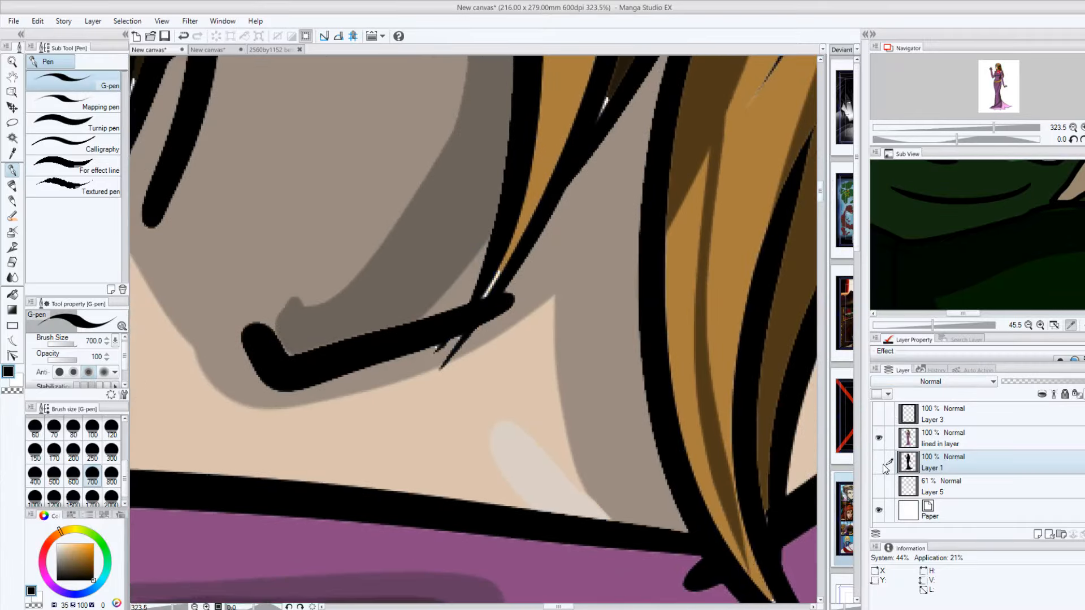
left_click_drag(559, 607, 535, 607)
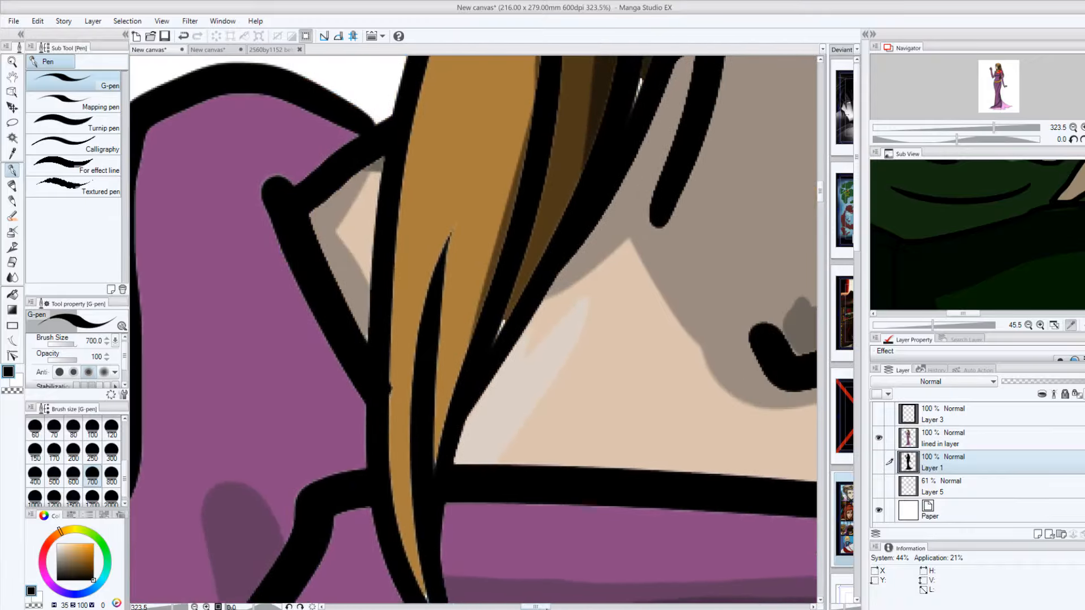
left_click(879, 462)
left_click_drag(174, 607, 157, 607)
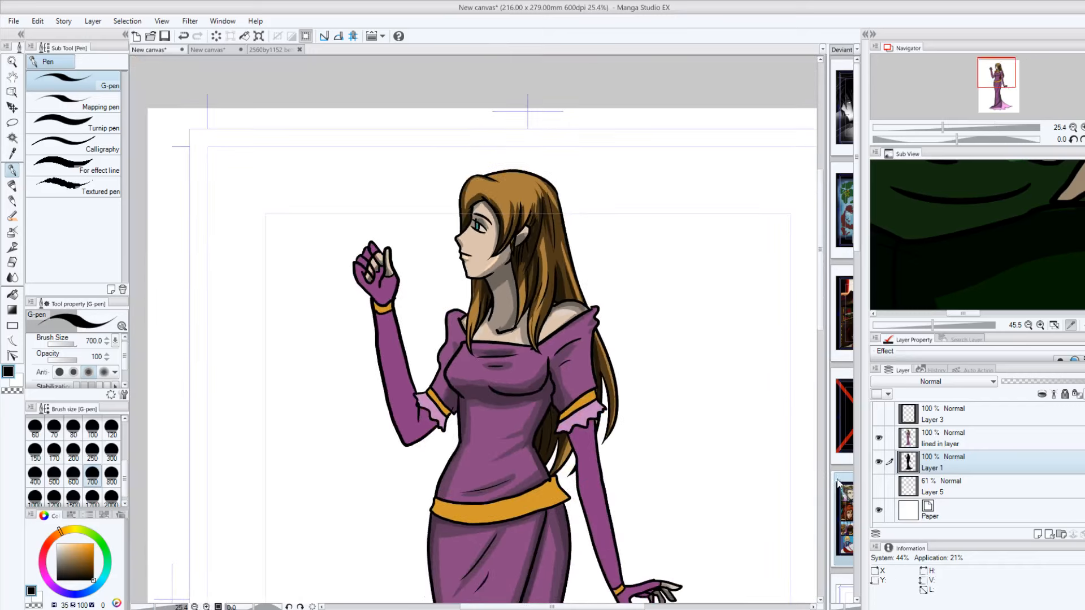
left_click(879, 463)
left_click(879, 464)
Step: Add a new empty layer between the black silhouette layer and "lined in layer"
mouse_move(821, 305)
left_mouse_down()
mouse_move(830, 435)
mouse_move(839, 306)
mouse_move(854, 347)
left_mouse_up()
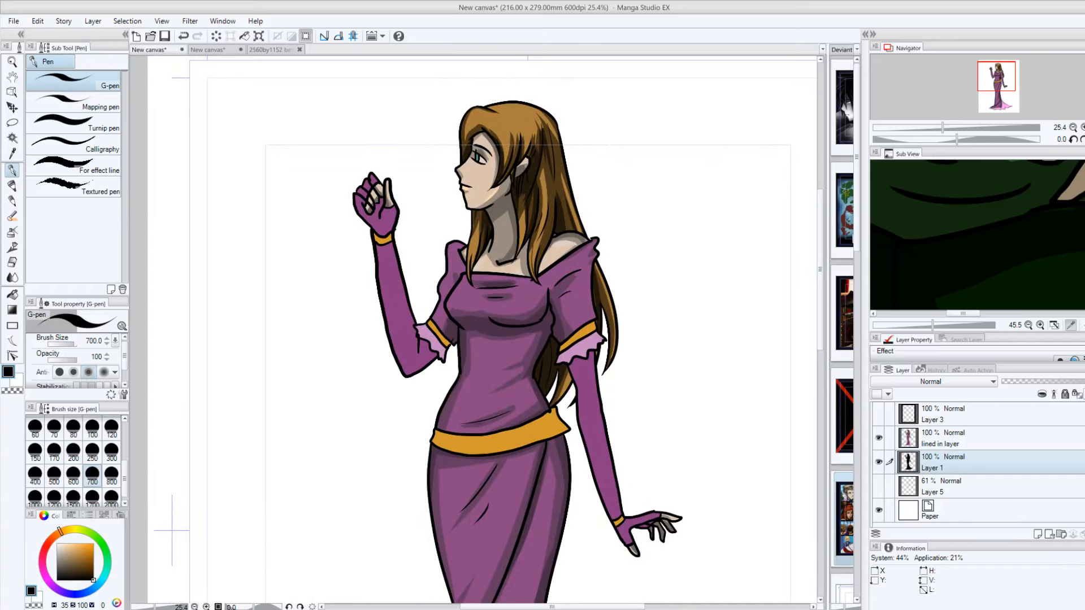
left_click_drag(154, 607, 158, 607)
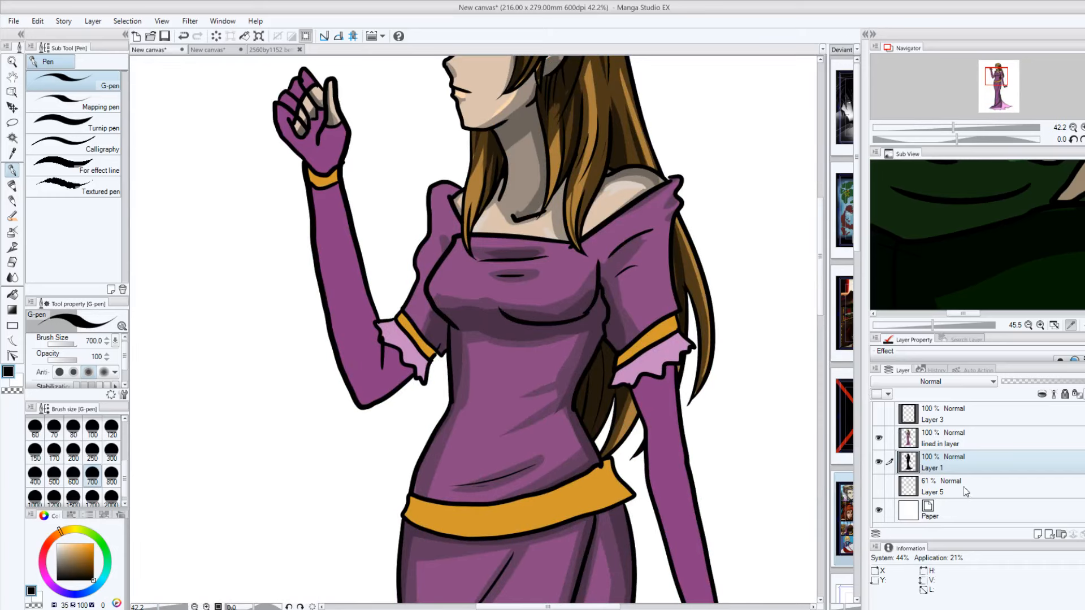
left_click(1037, 534)
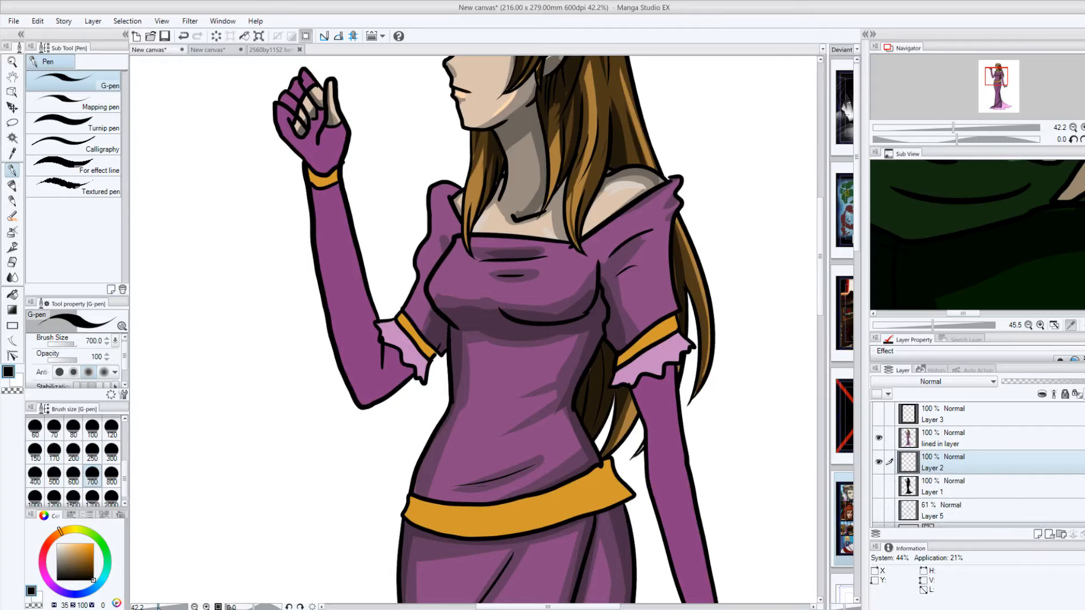
Step: Select the whole figure by auto-selecting the empty background on "lined in layer" and inverting the selection
left_click(148, 606)
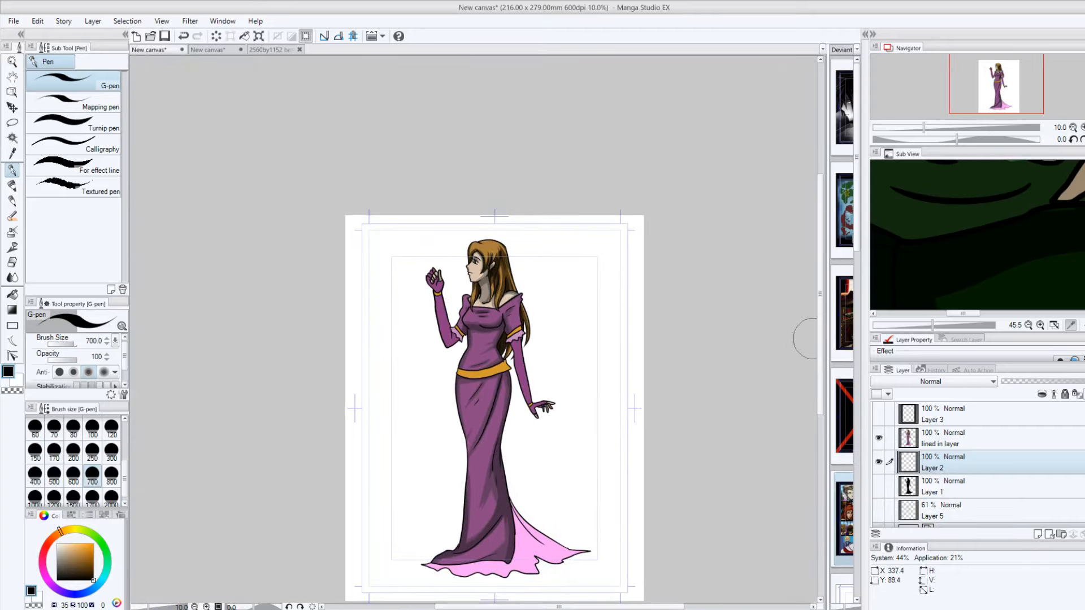
left_click_drag(820, 343, 822, 365)
left_click(12, 138)
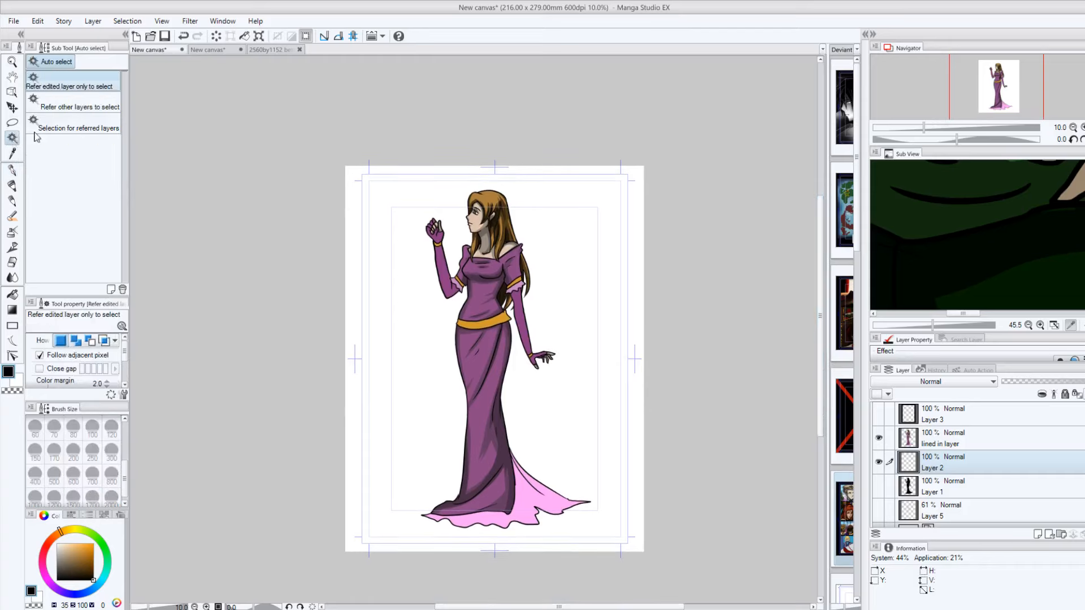
left_click(576, 285)
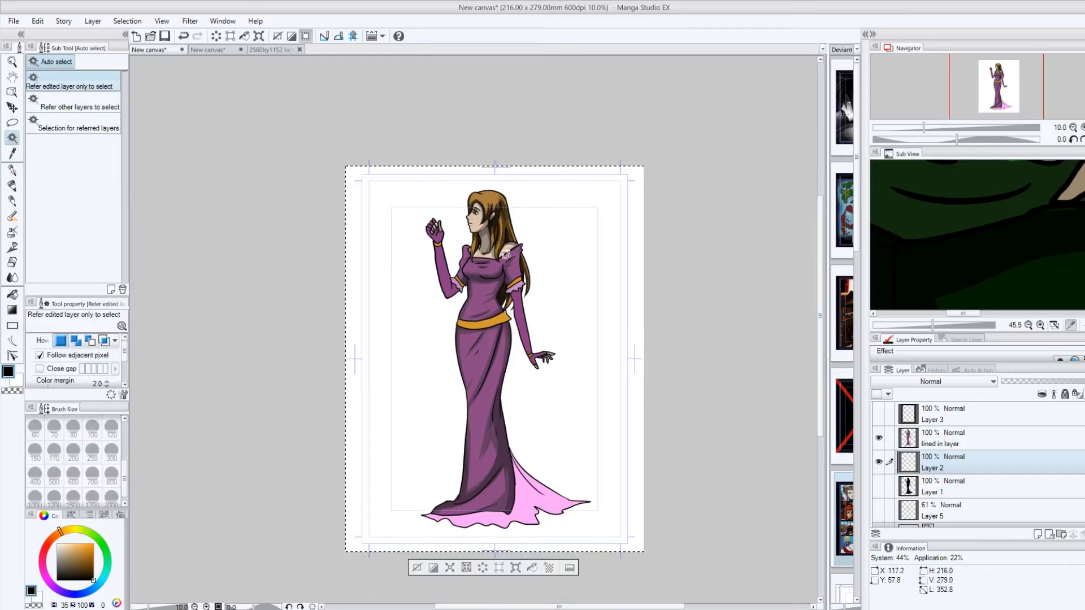
left_click(908, 440)
left_click(417, 568)
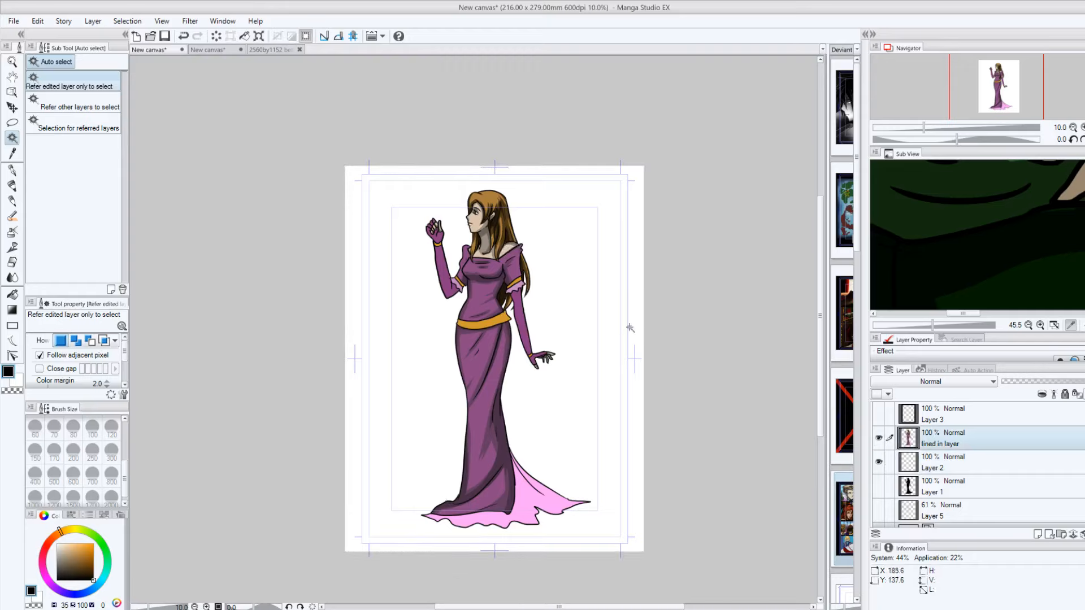
left_click(597, 280)
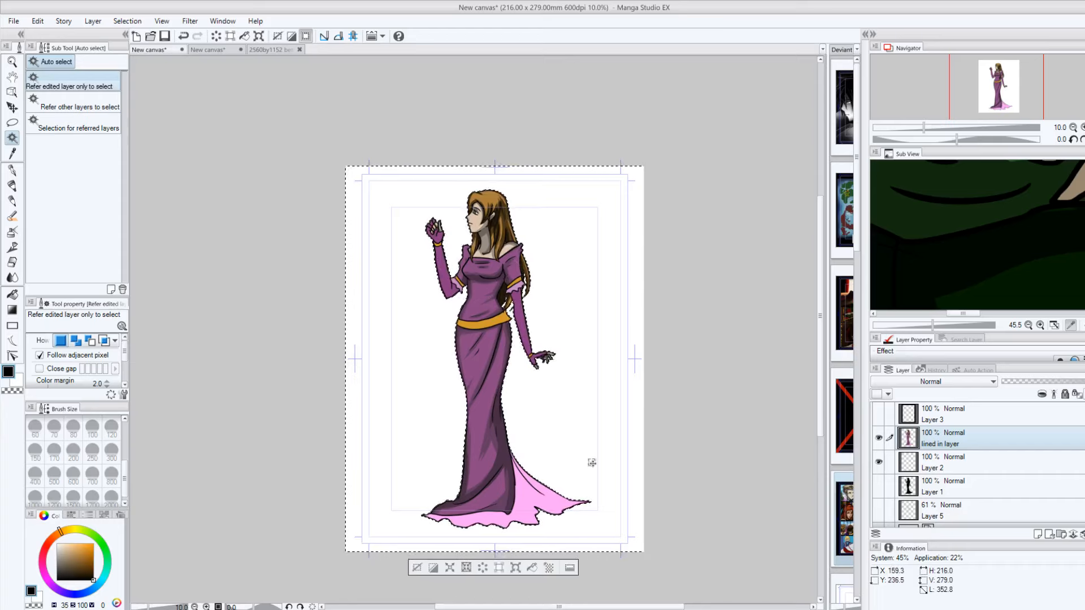
left_click(433, 567)
left_click(433, 567)
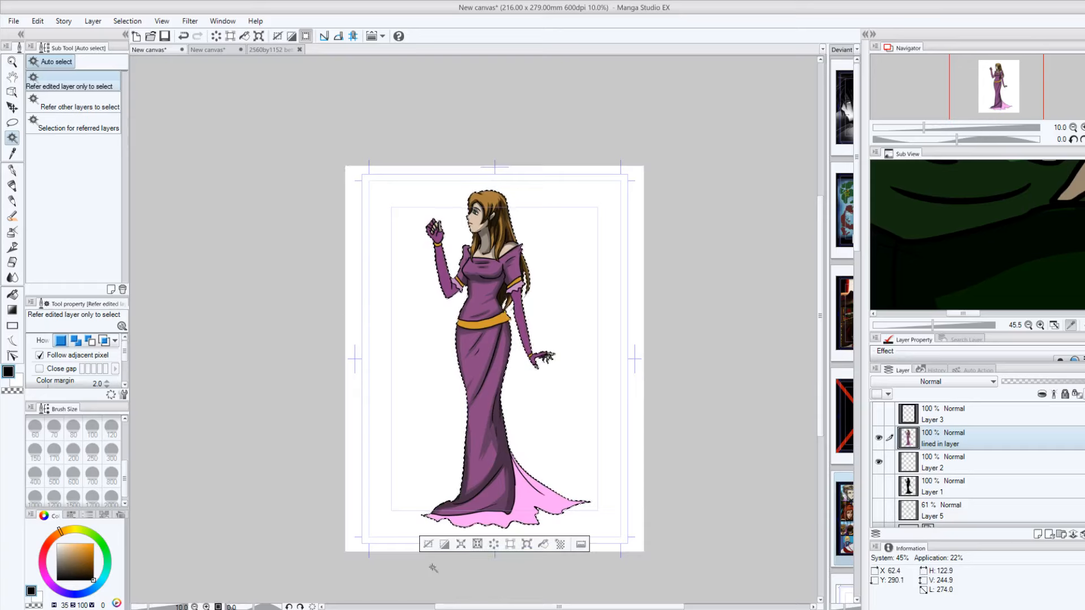
Step: Move Layer 2 above "lined in layer", paint the selected figure solid black on it with the G-pen, and deselect
key("p")
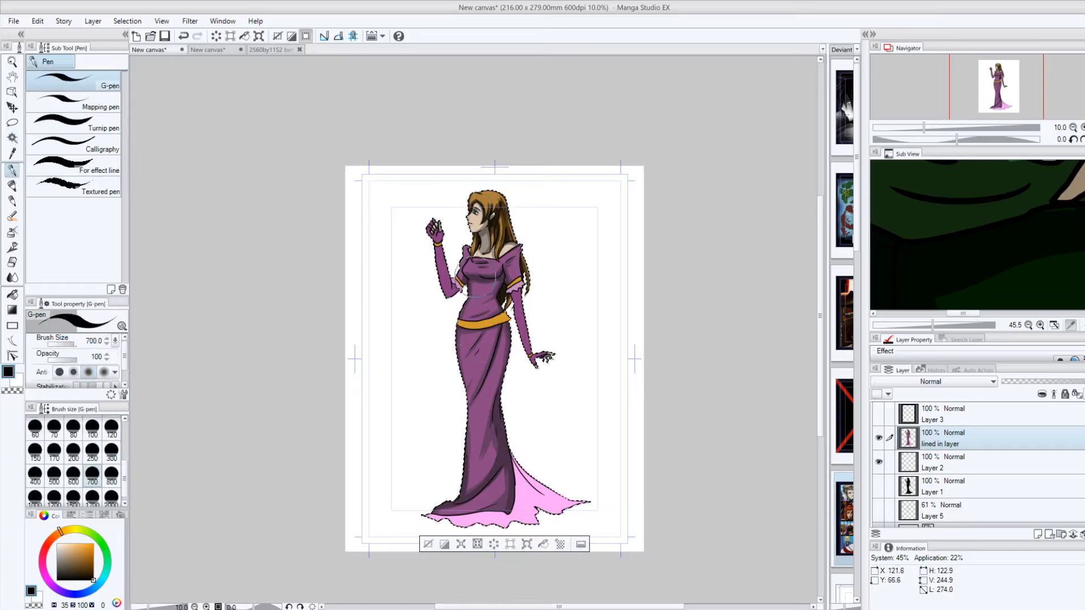
left_click(925, 466)
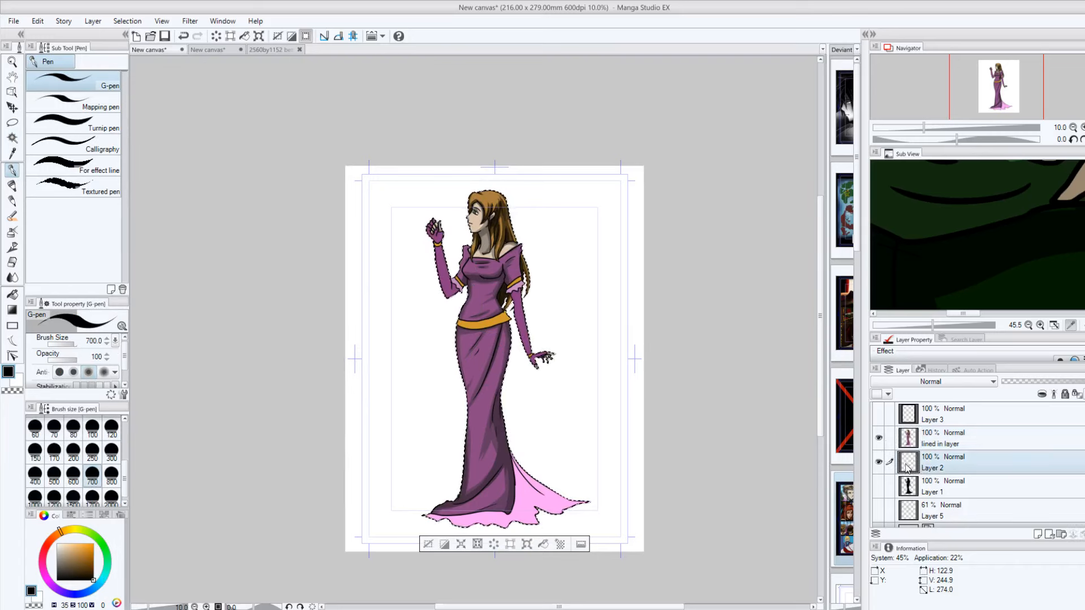
left_click_drag(906, 467, 908, 436)
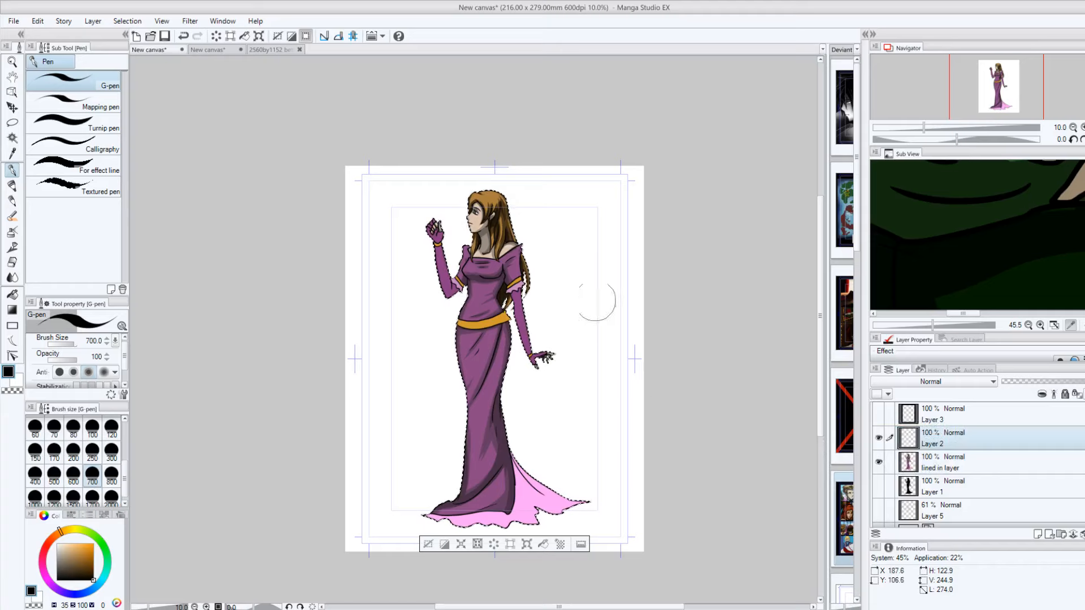
mouse_move(435, 164)
left_mouse_down()
mouse_move(538, 228)
mouse_move(523, 257)
left_mouse_up()
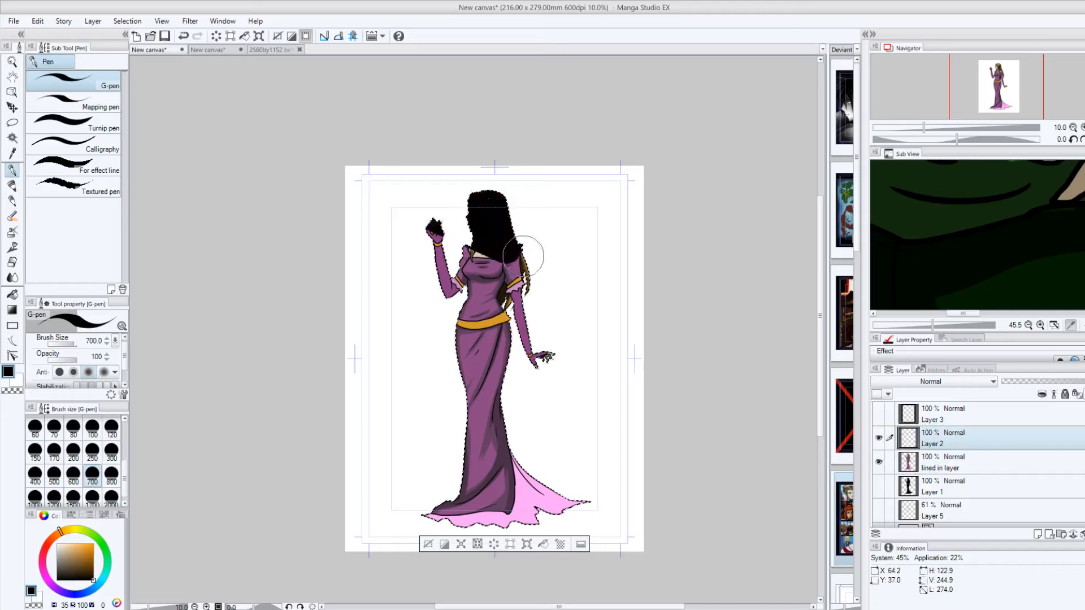
left_click_drag(526, 331, 564, 352)
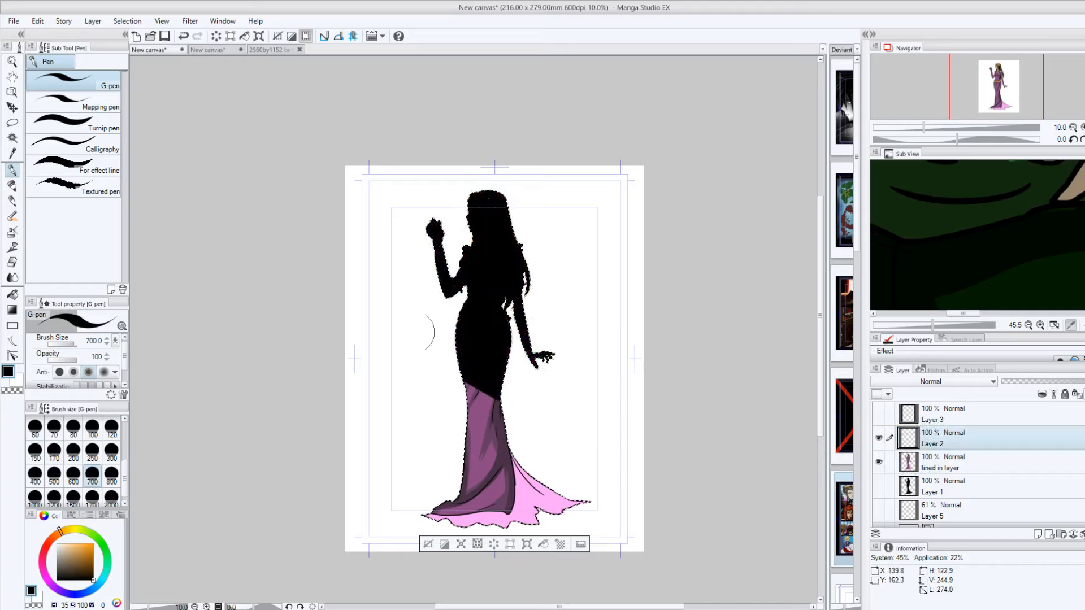
mouse_move(504, 446)
left_mouse_down()
mouse_move(579, 488)
mouse_move(502, 507)
mouse_move(364, 503)
left_mouse_up()
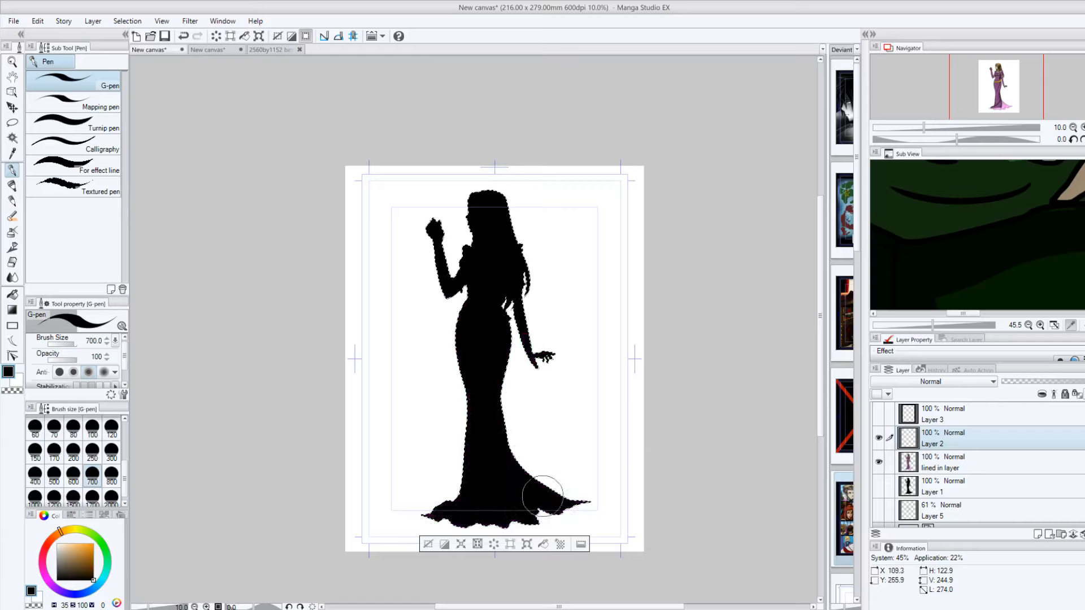
left_click(427, 544)
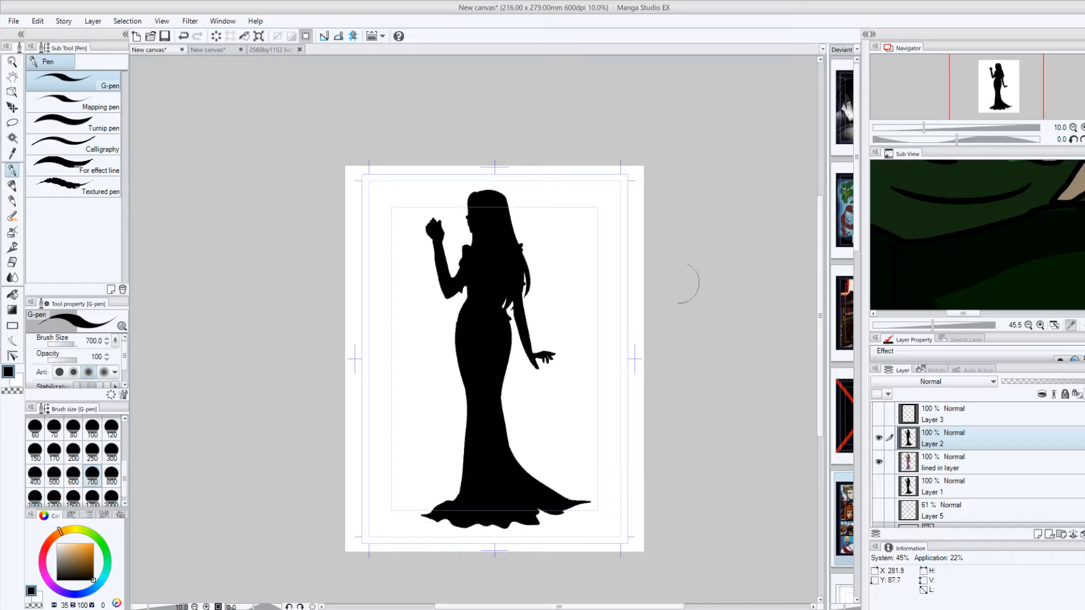
Step: Place the black Layer 2 beneath "lined in layer" and compare both layers by toggling their visibility
scroll(821, 328, "up", 1)
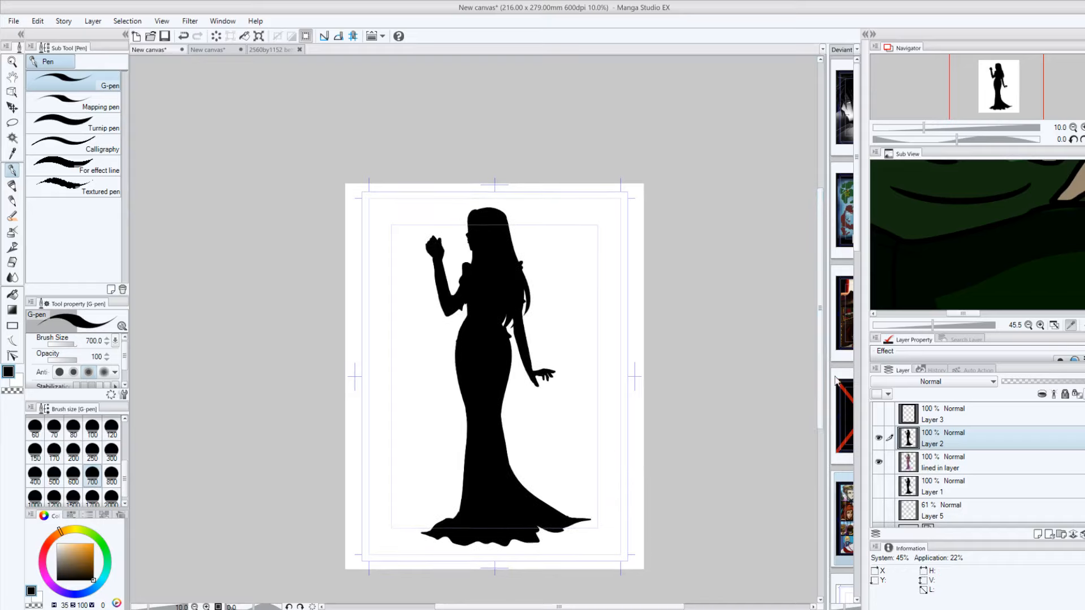
left_click_drag(918, 444, 918, 475)
left_click(878, 438)
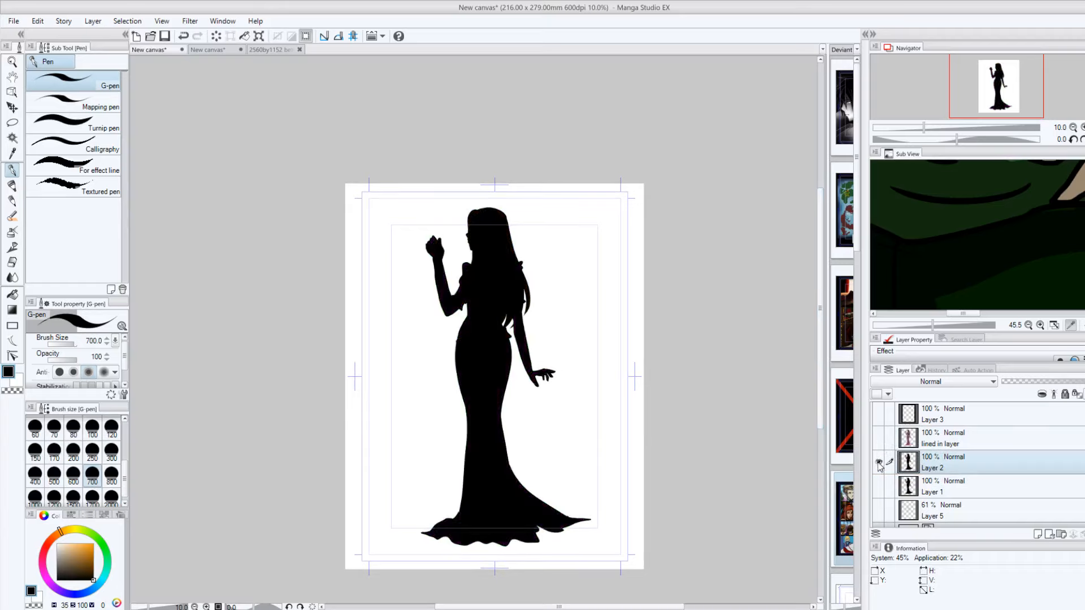
left_click(879, 462)
left_click(878, 462)
left_click(879, 438)
Step: Merge "lined in layer" down into the black silhouette layer and check the merged figure by toggling its visibility
left_click(206, 607)
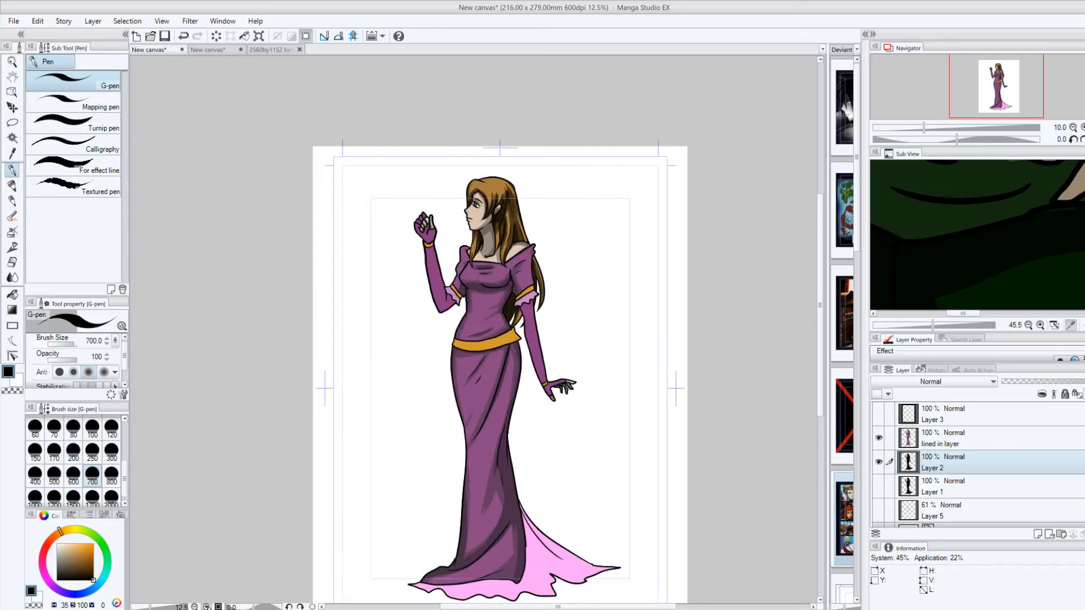
left_click(206, 607)
left_click(206, 607)
scroll(820, 318, "up", 5)
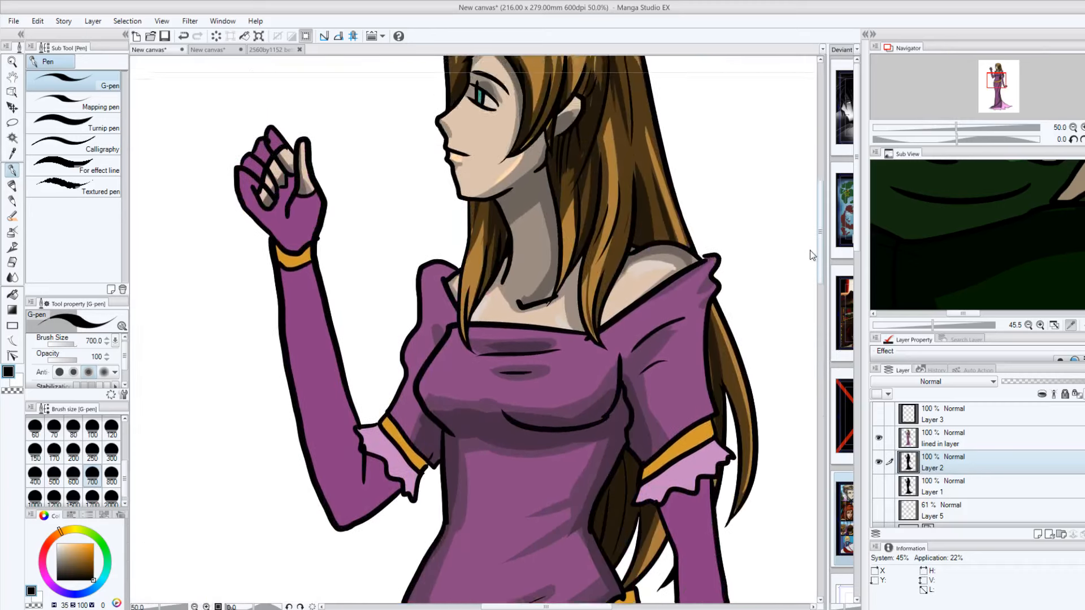
left_click(920, 446)
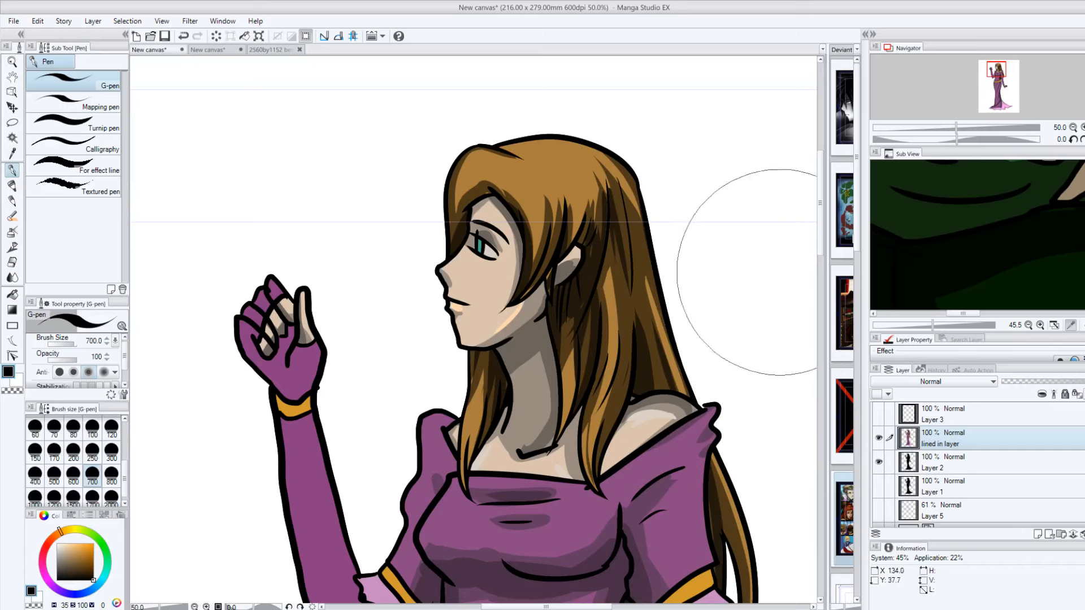
left_click_drag(820, 211, 823, 226)
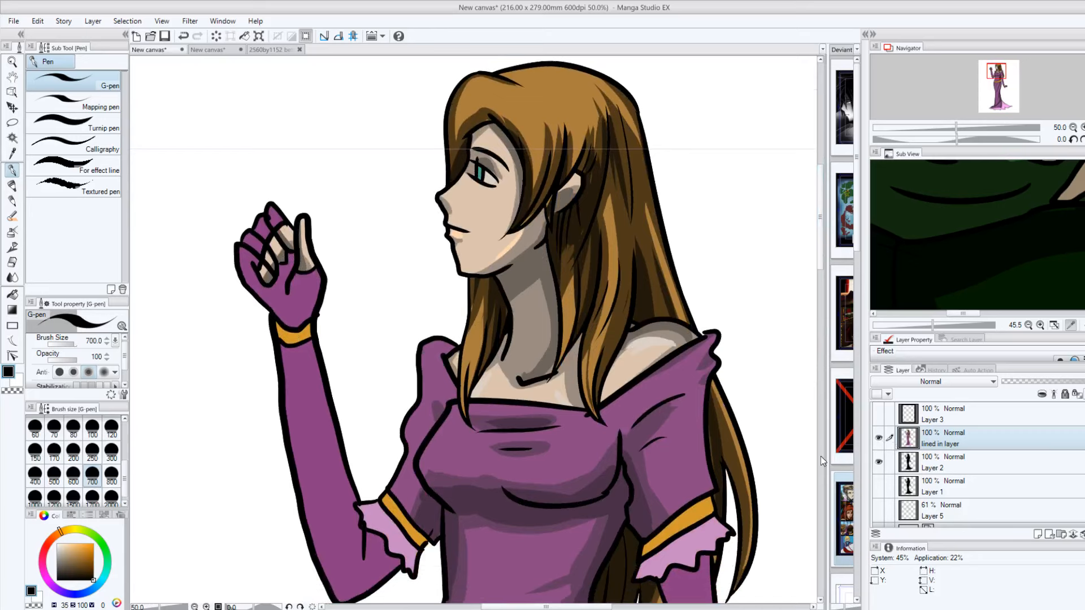
key("ctrl+e")
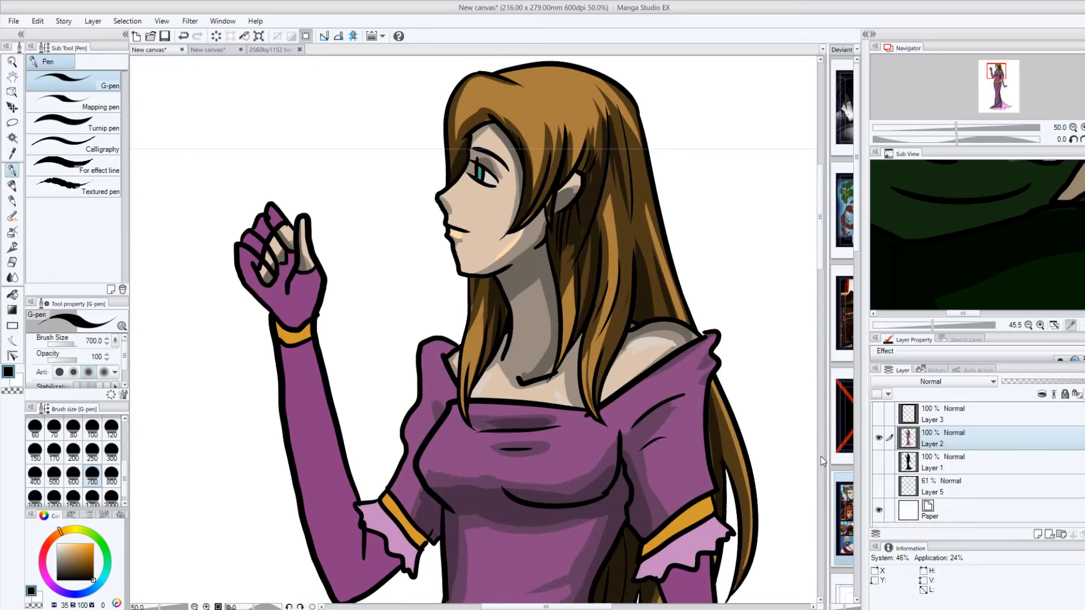
left_click(879, 438)
left_click(880, 438)
left_click(880, 439)
left_click(879, 441)
scroll(354, 497, "down", 1)
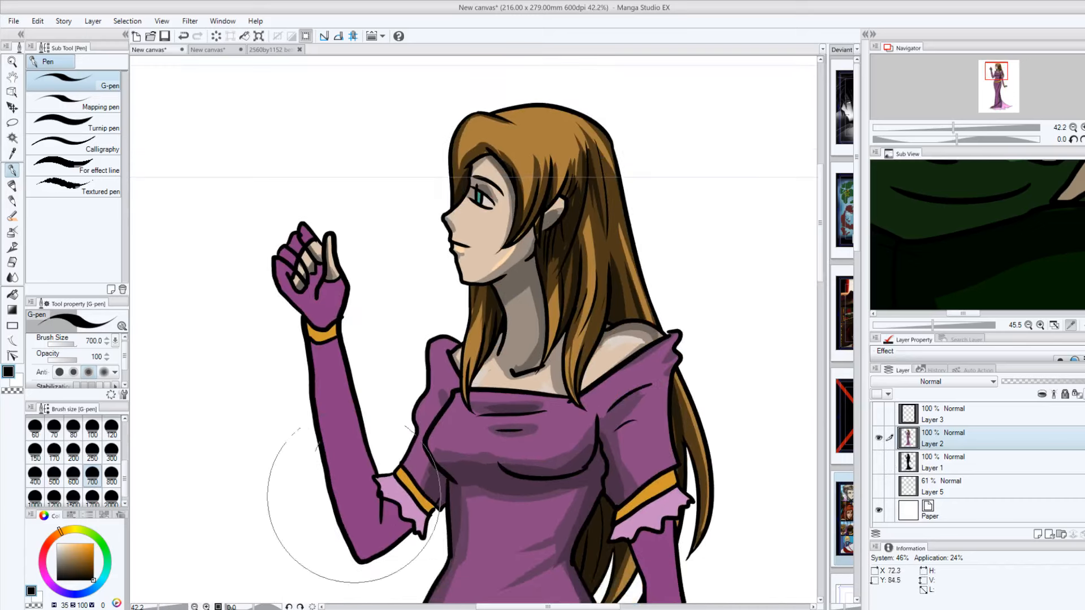
Step: Delete the old silhouette Layer 1 and check the merged figure layer by hiding and showing it
left_click(949, 464)
left_click(1084, 534)
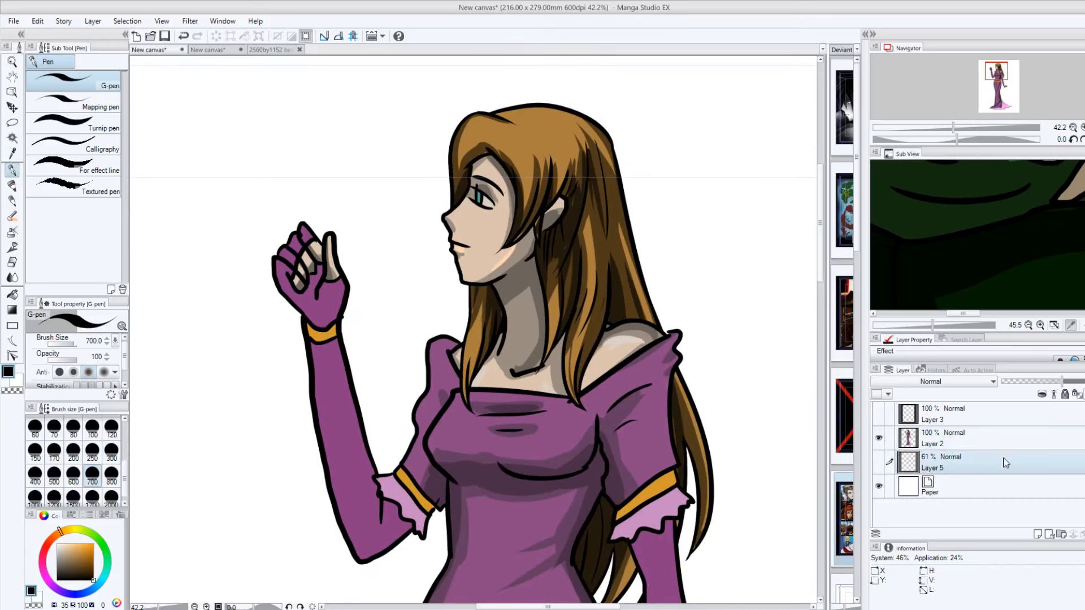
left_click(879, 438)
left_click(880, 438)
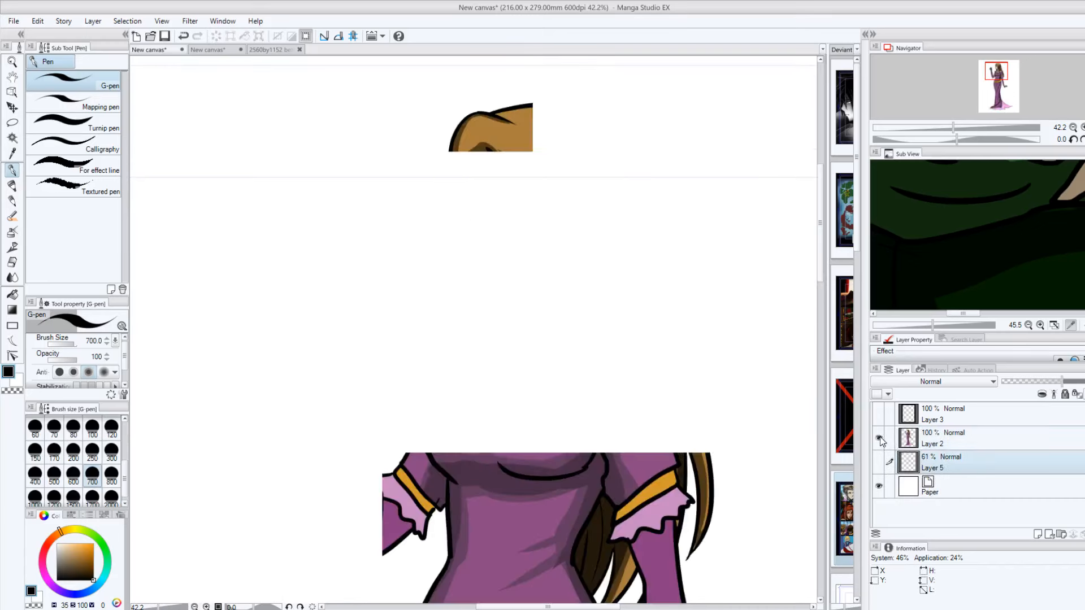
Step: Auto-select all gold trim on the merged Layer 2 together: both sleeve bands, the belt and both wrist bands
left_click_drag(163, 607, 160, 607)
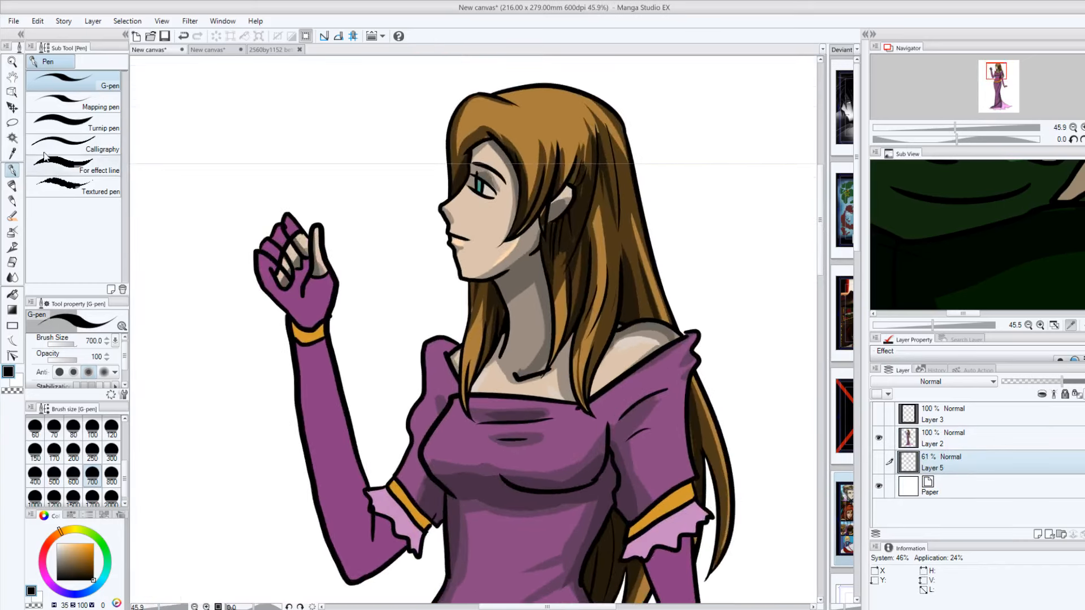
left_click(12, 138)
left_click_drag(820, 249, 821, 288)
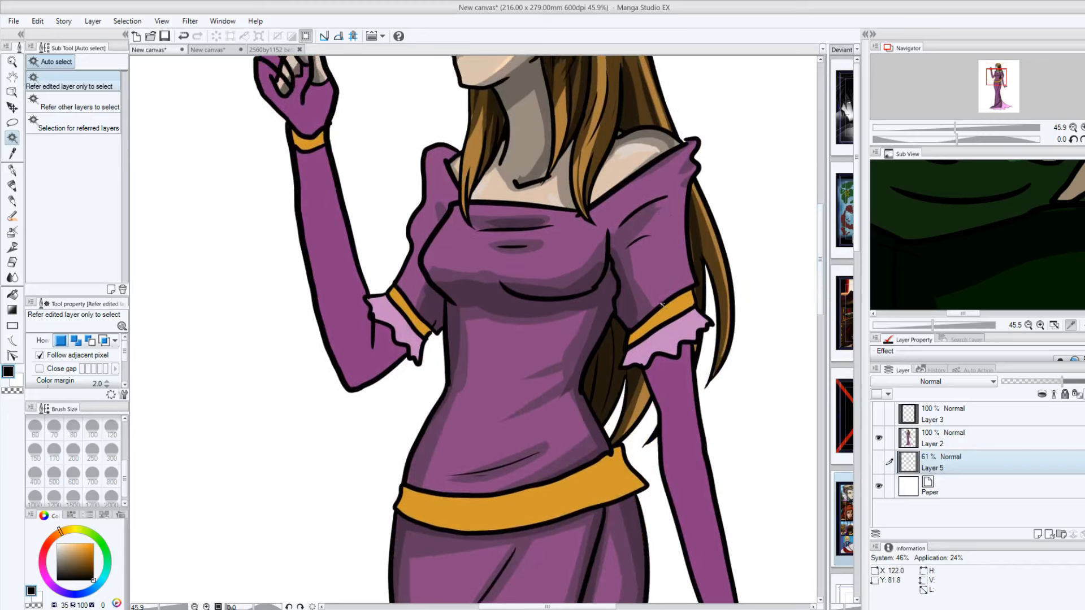
left_click(915, 440)
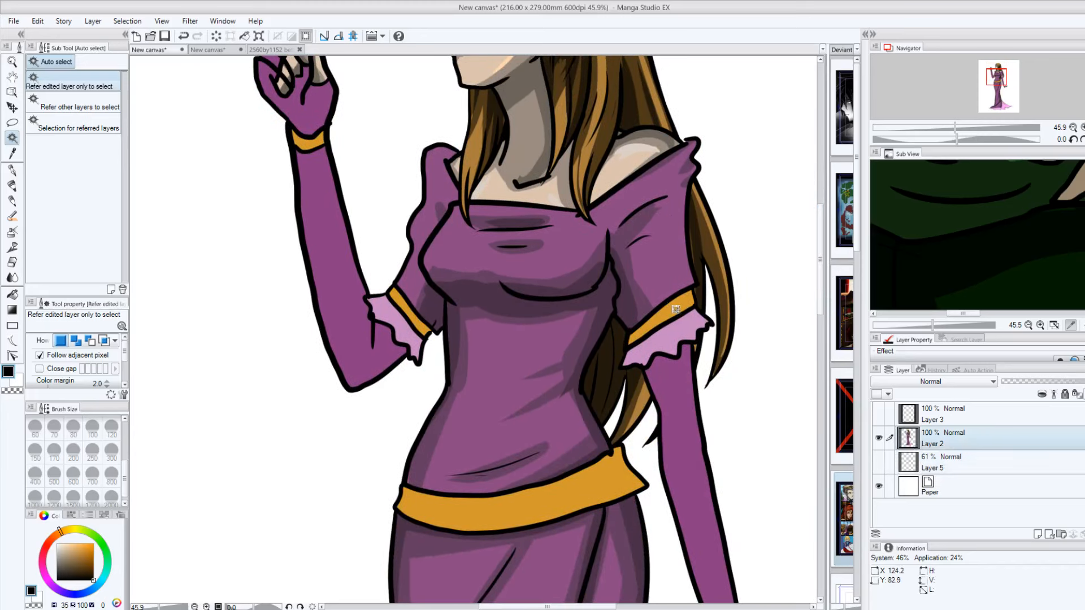
left_click(676, 309)
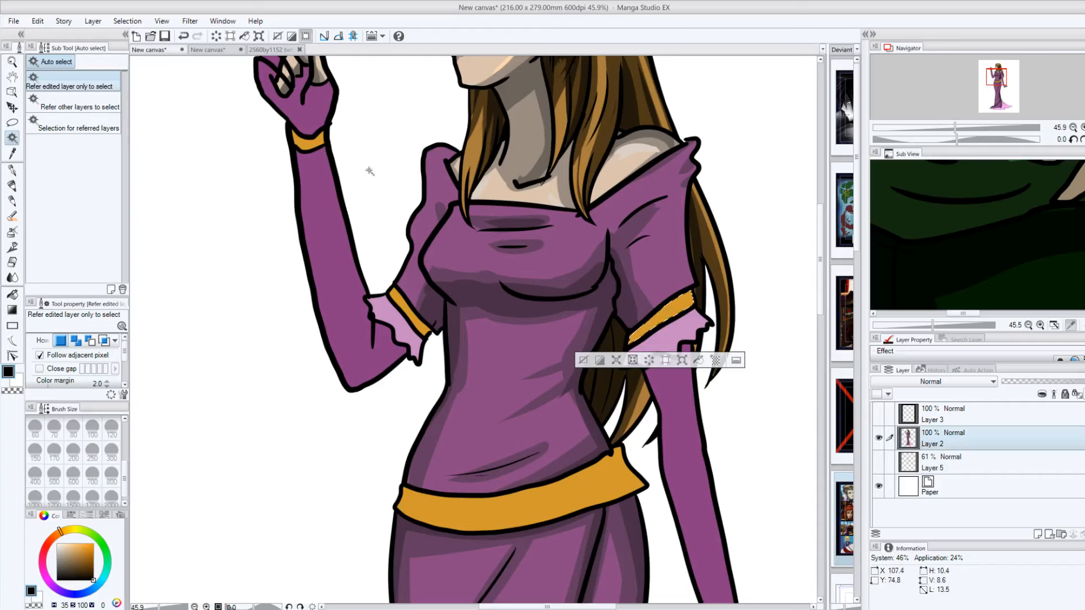
left_click(406, 309, "shift")
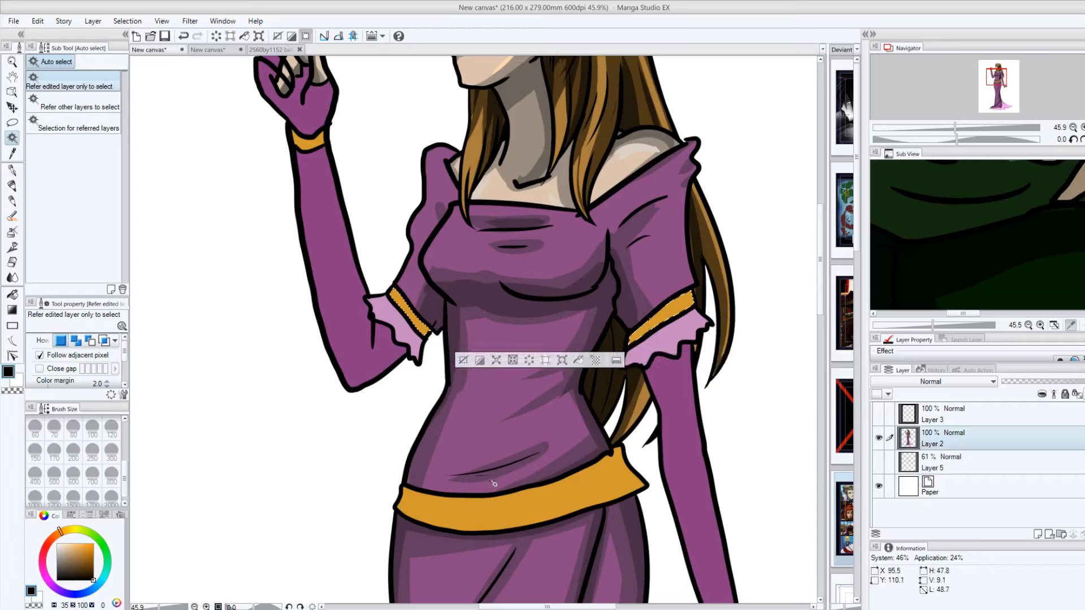
left_click(507, 502, "shift")
left_click(314, 148, "shift")
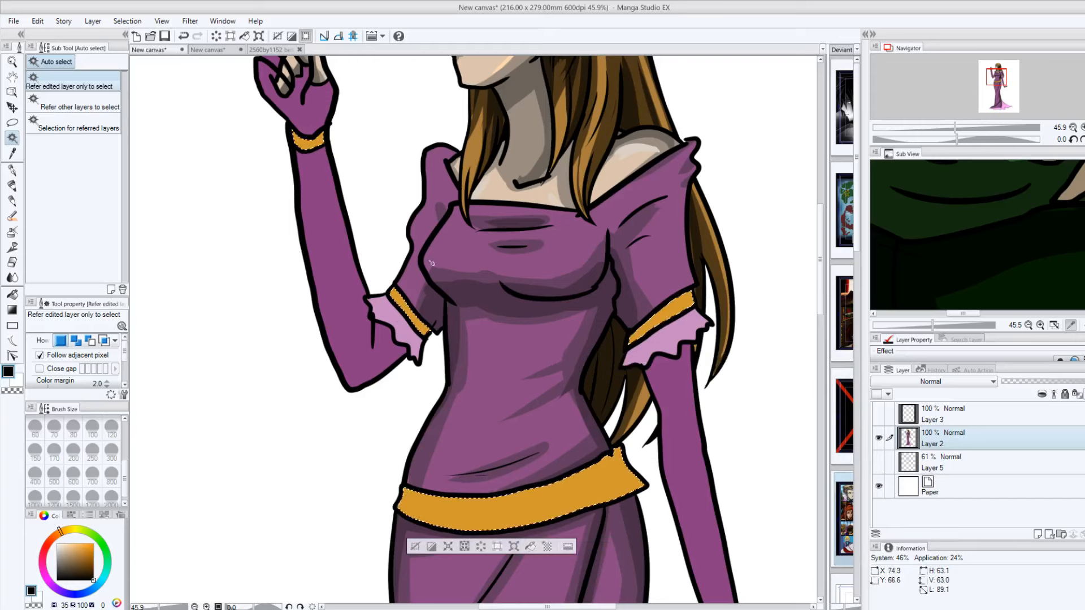
left_click_drag(821, 294, 820, 326)
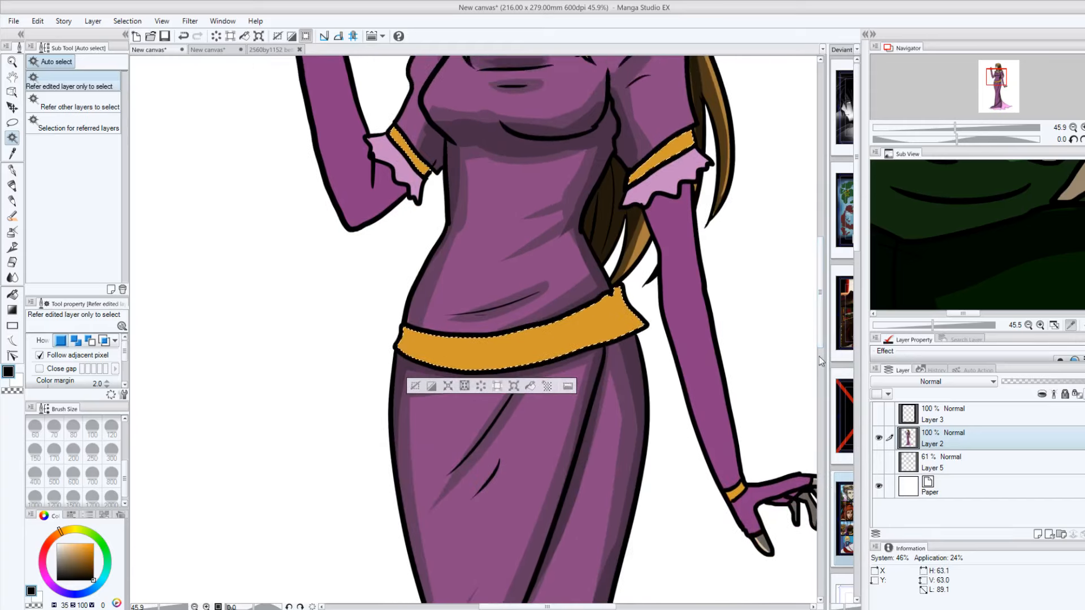
left_click(736, 492, "shift")
Step: Sample the belt's gold, darken it to brown and paint shadows on the belt ends and trim bands with the G-pen at size 250
left_click_drag(159, 607, 153, 608)
left_click_drag(821, 310, 820, 294)
key("p")
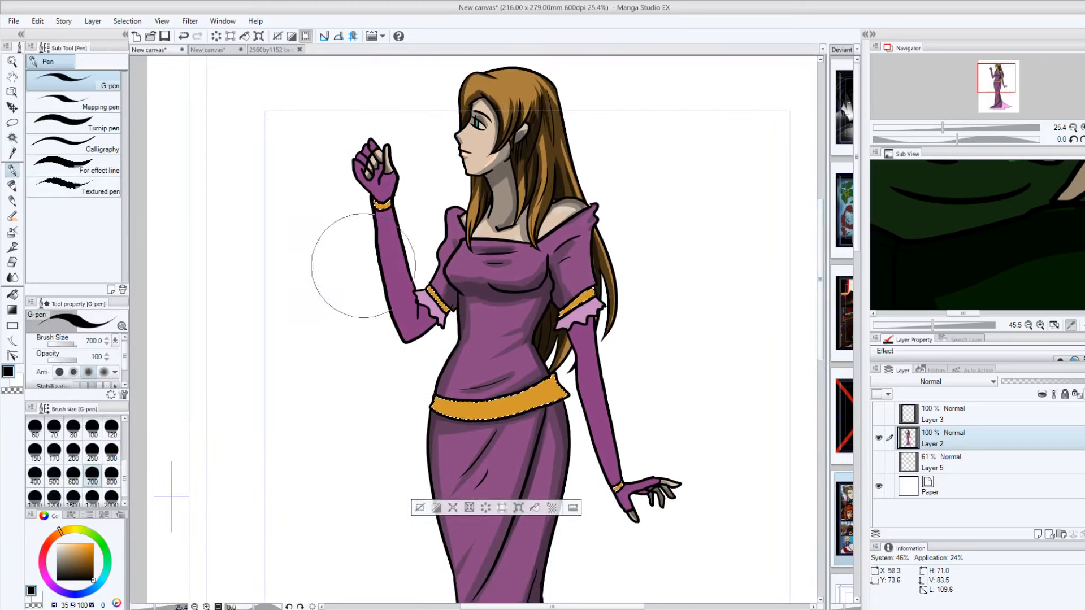
left_click(92, 452)
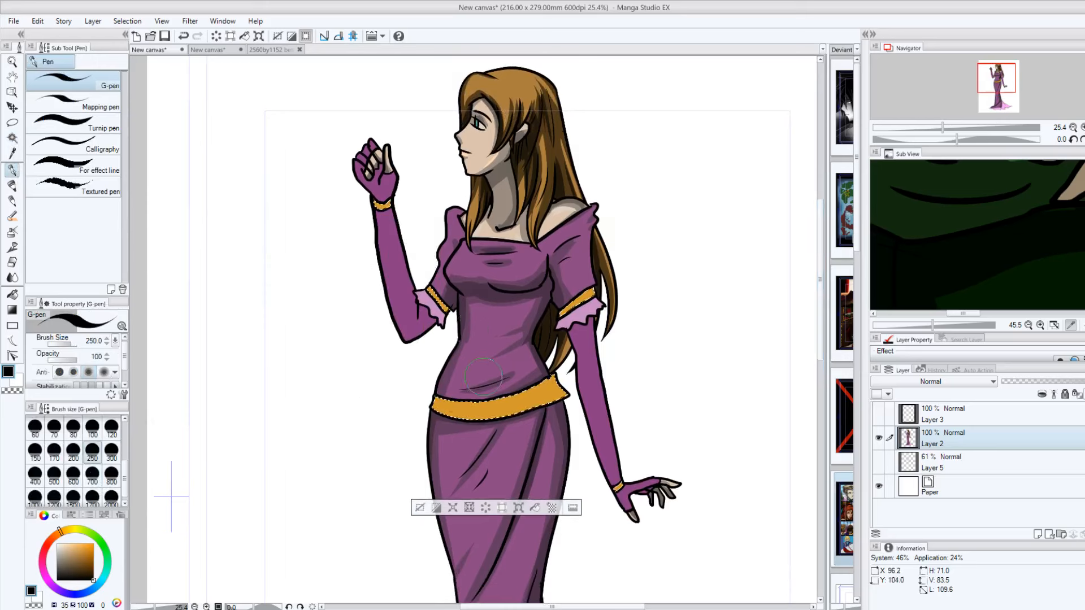
left_click(506, 399, "alt")
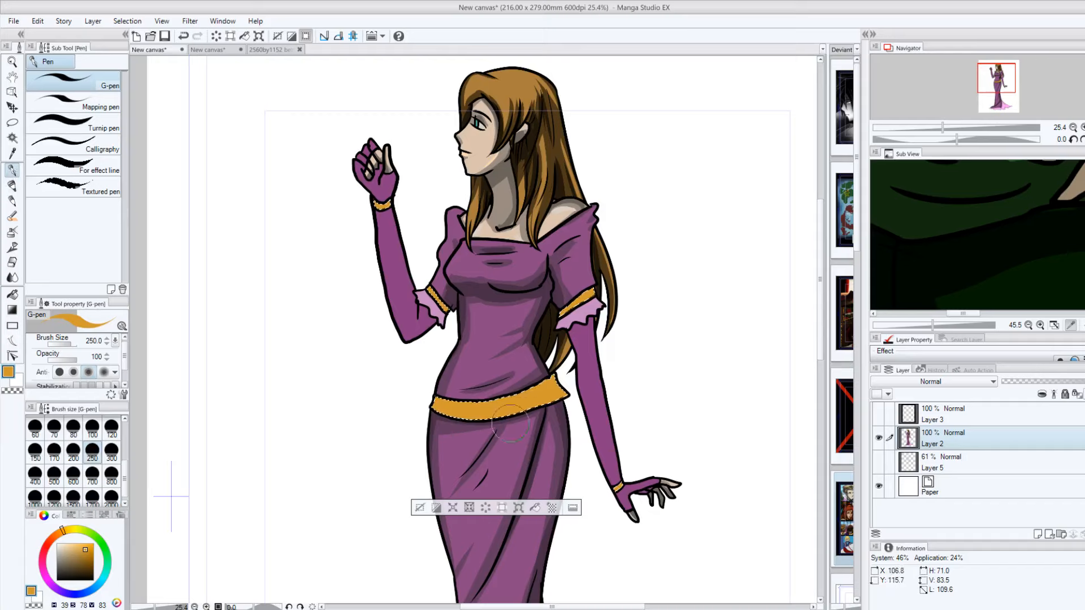
left_click_drag(85, 559, 91, 568)
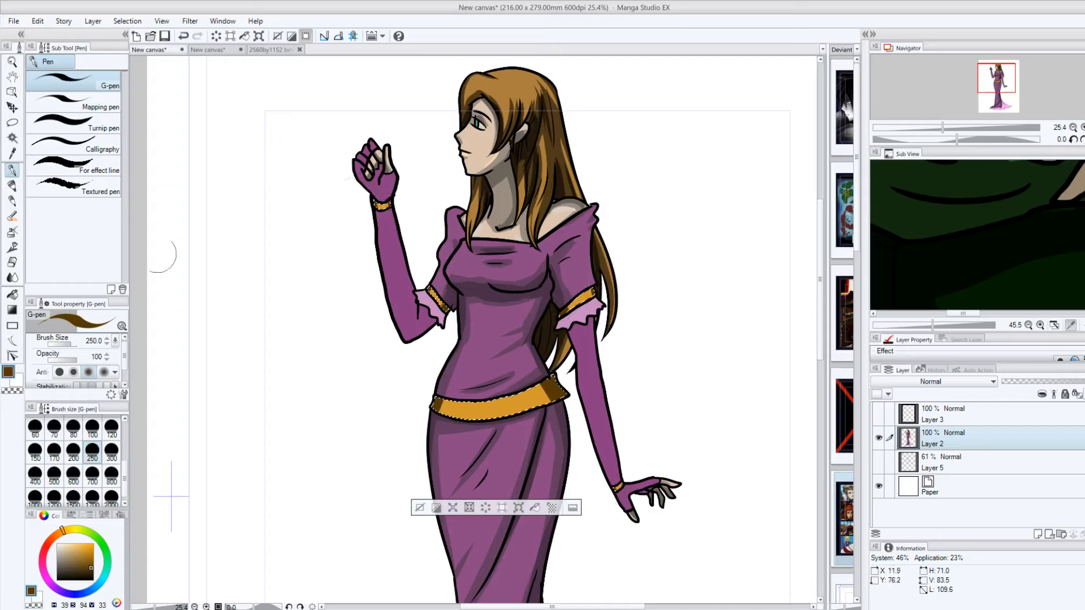
Step: Sample the belt's gold again, lighten it and paint highlights on the belt and trim bands with the G-pen at sizes 250 and 100
left_click(483, 408, "alt")
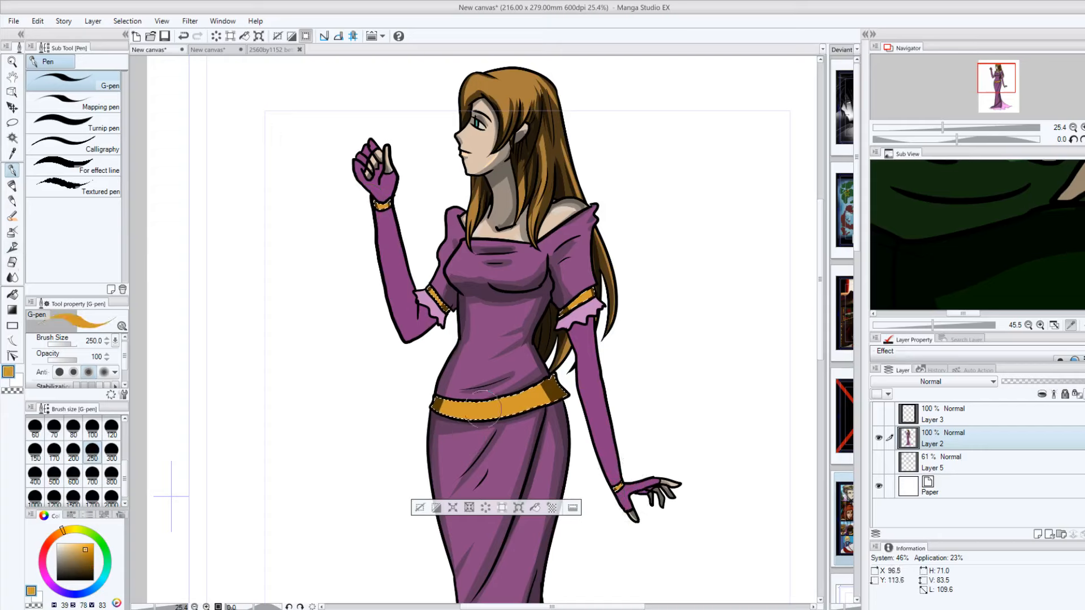
left_click_drag(83, 550, 79, 543)
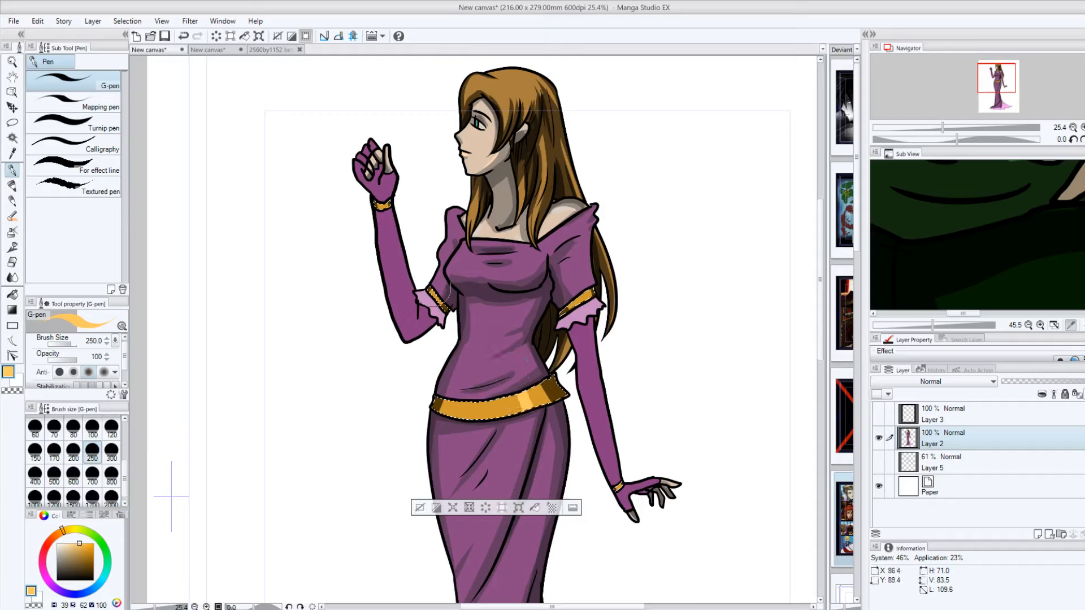
left_click(93, 430)
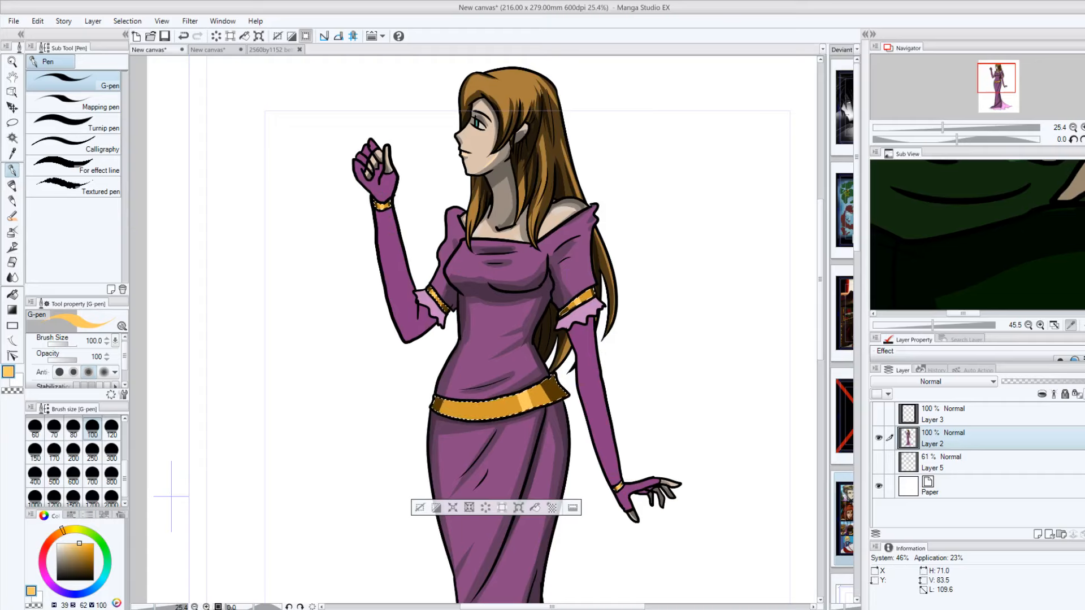
left_click(205, 606)
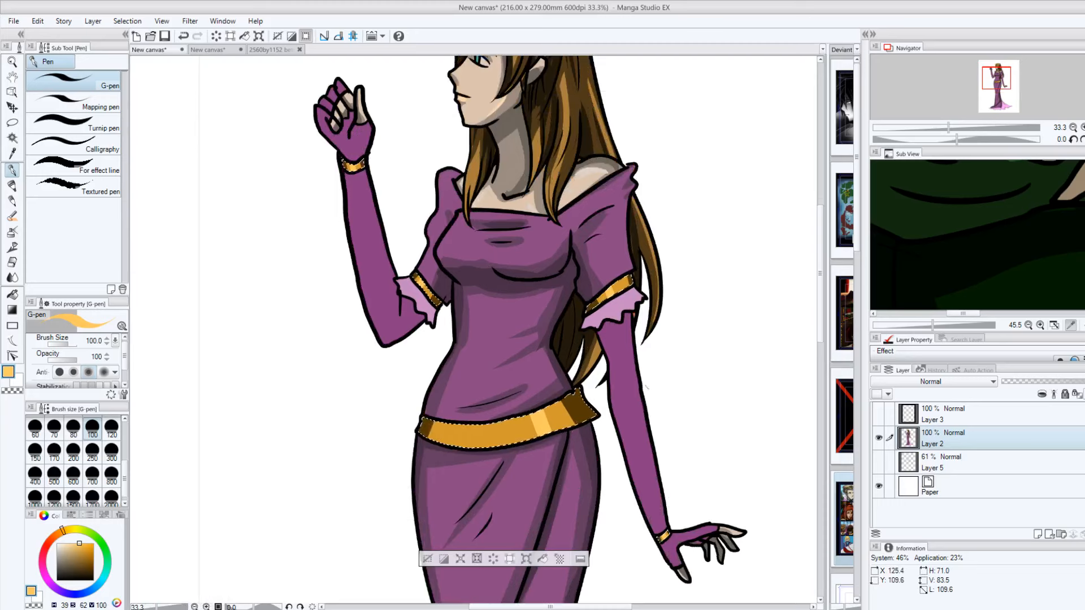
scroll(825, 268, "down", 2)
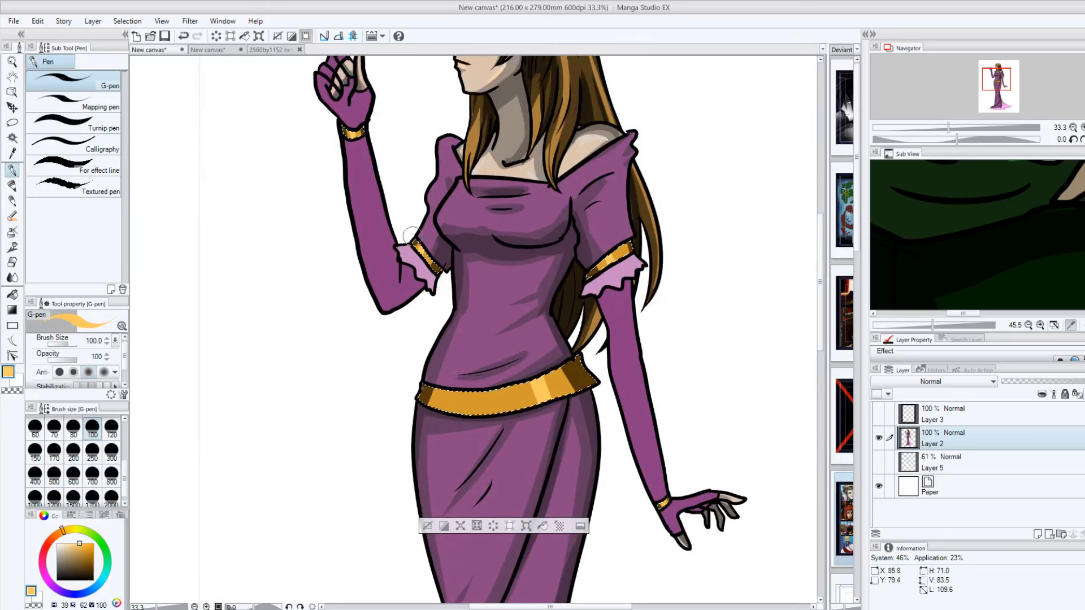
Step: Shade the belt ends and trim bands in orange with the Shadow airbrush, using size 700 and a smaller 200
left_click(12, 231)
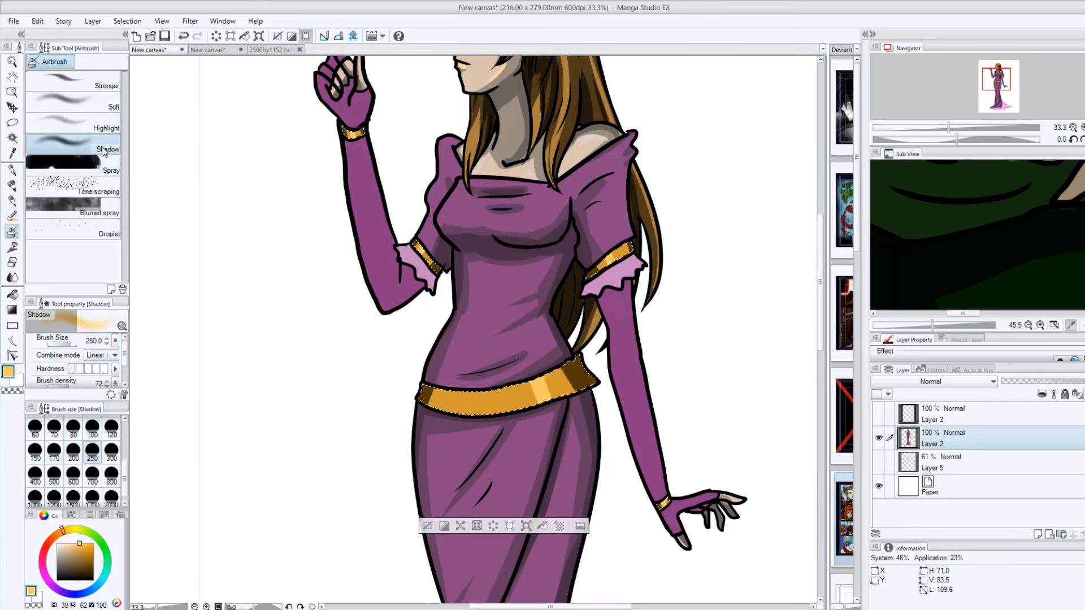
left_click(476, 398, "alt")
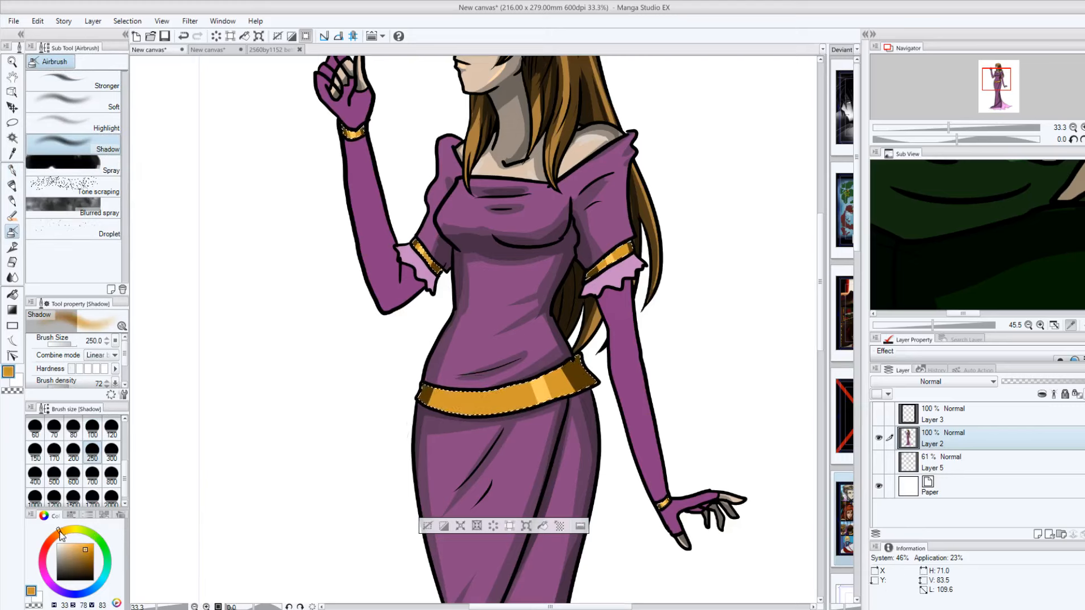
left_click_drag(62, 533, 56, 531)
left_click(93, 478)
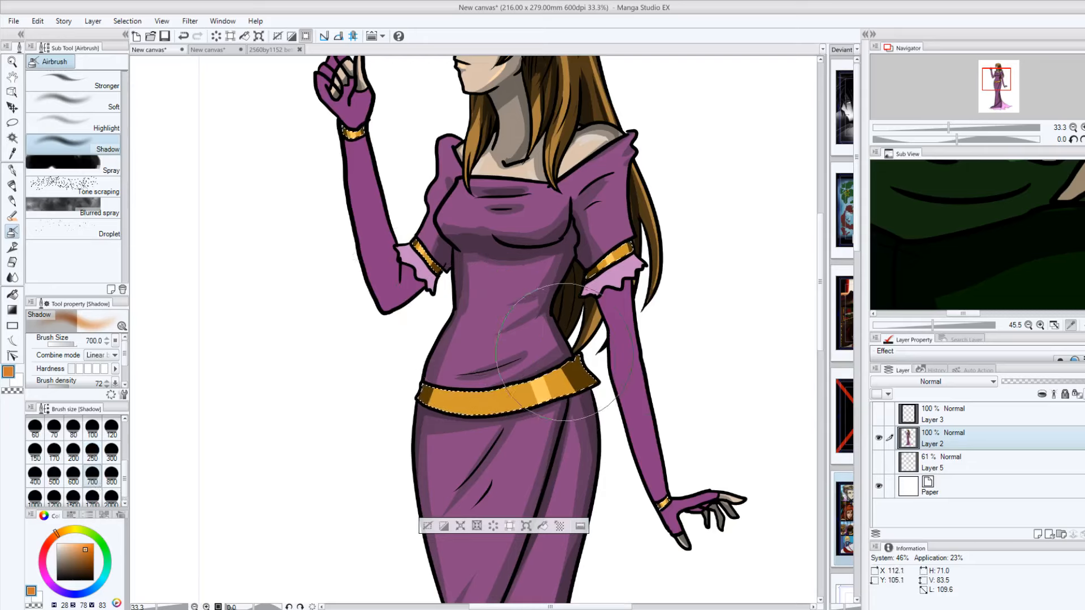
mouse_move(554, 372)
left_mouse_down()
mouse_move(639, 406)
mouse_move(574, 367)
left_mouse_up()
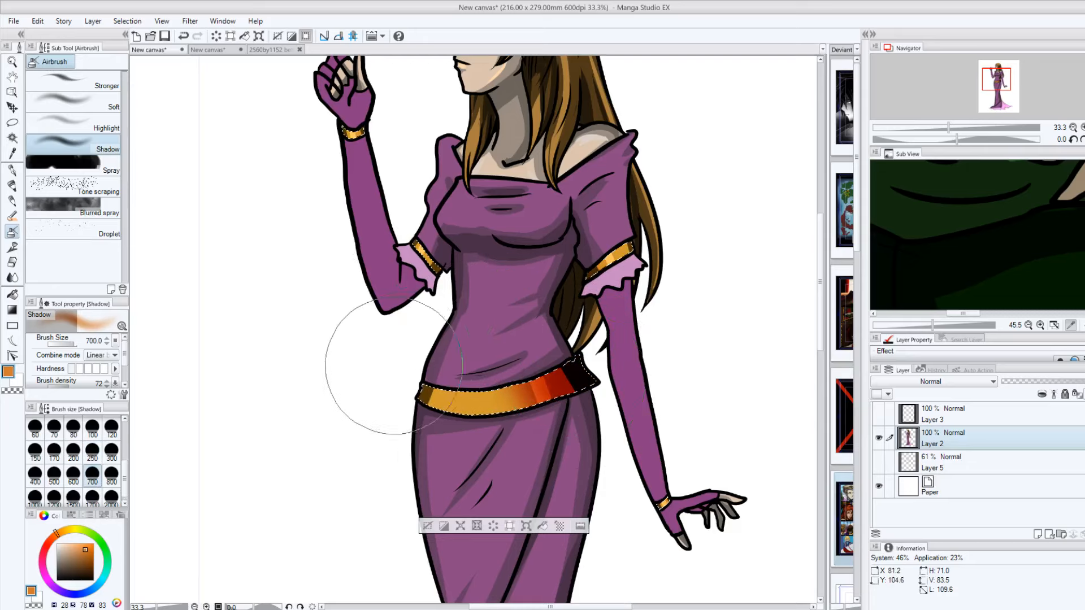
left_click_drag(395, 366, 384, 412)
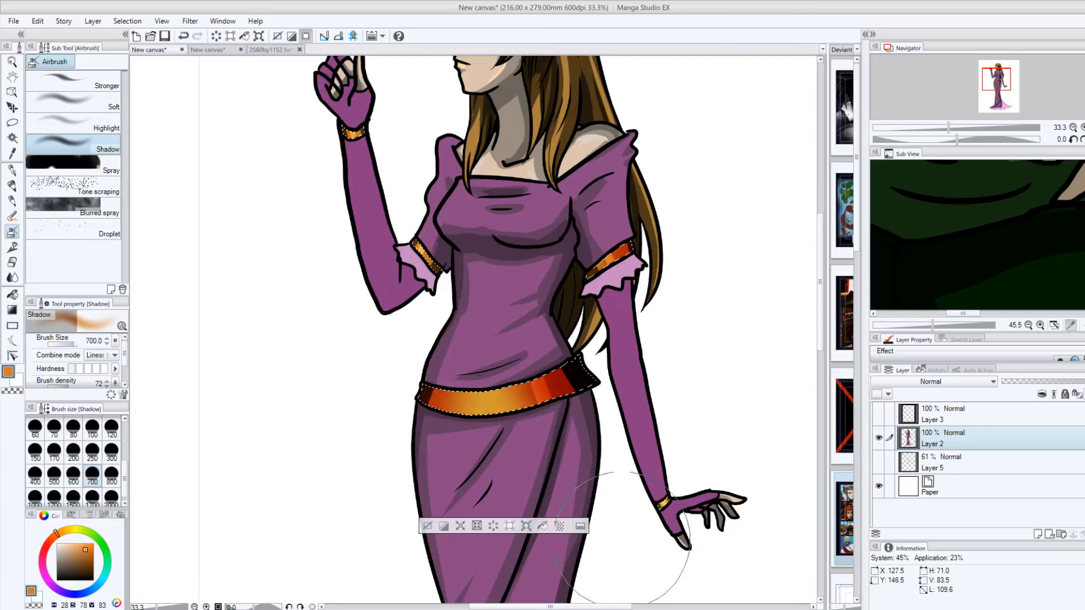
left_click(73, 450)
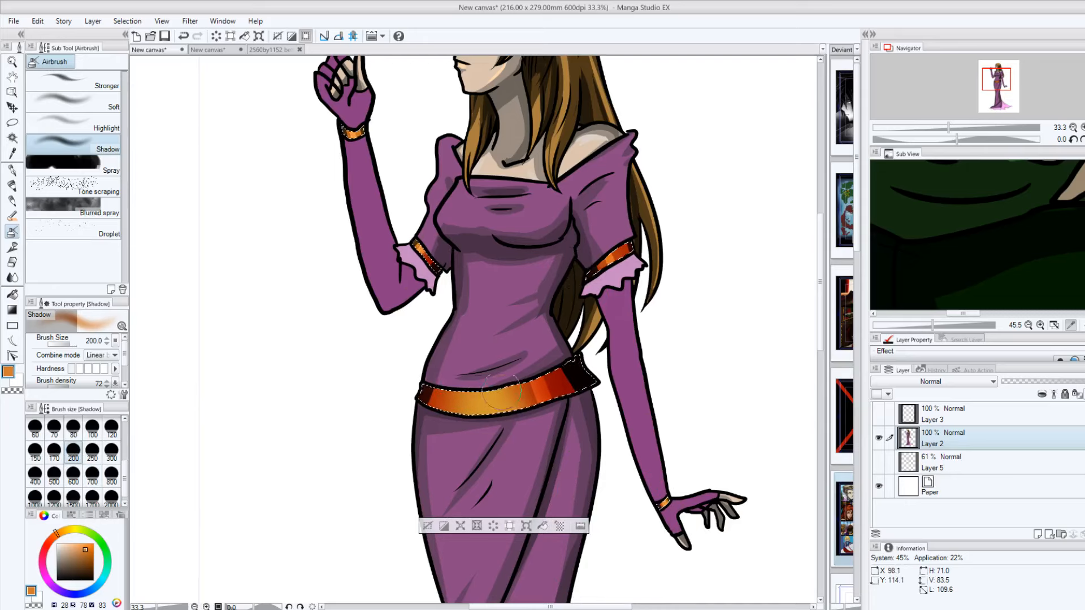
Step: Brighten the belt and trim bands with sampled gold using the Highlight airbrush at sizes 600 and 200
left_click(73, 122)
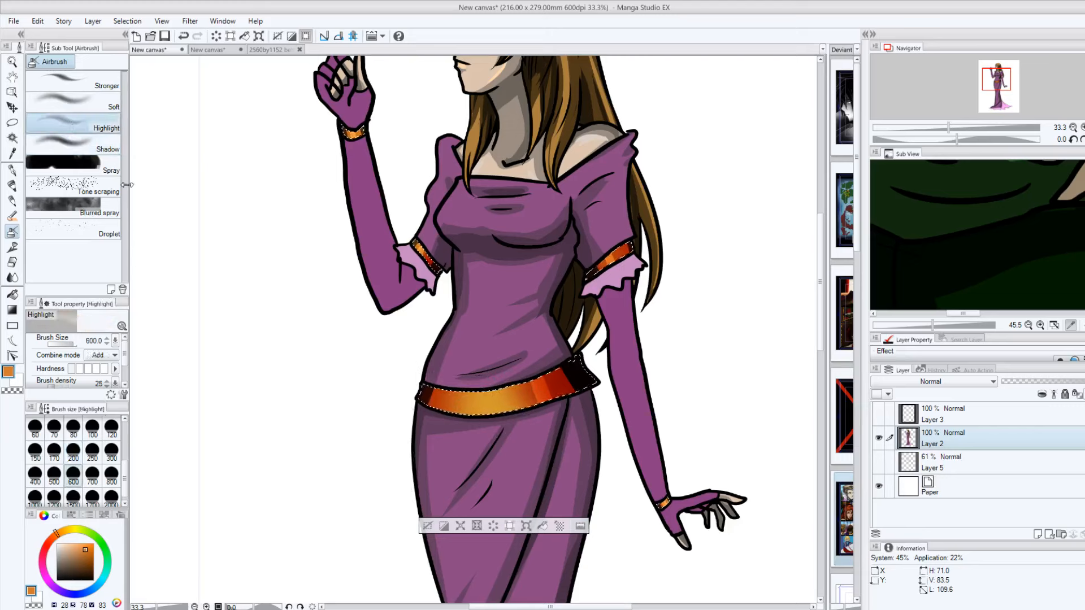
left_click(492, 405, "alt")
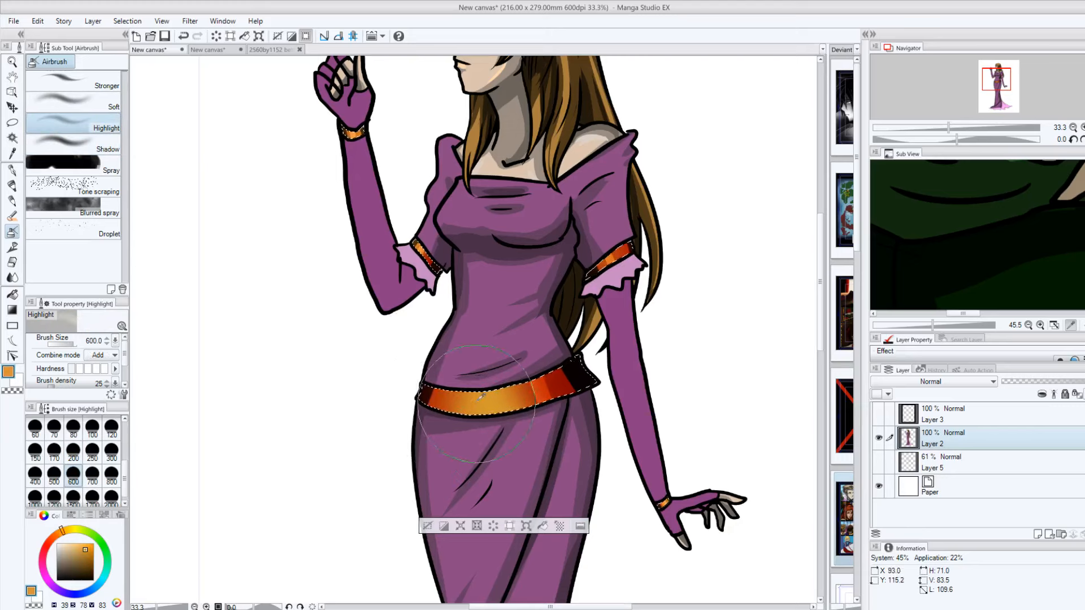
left_click_drag(476, 379, 495, 381)
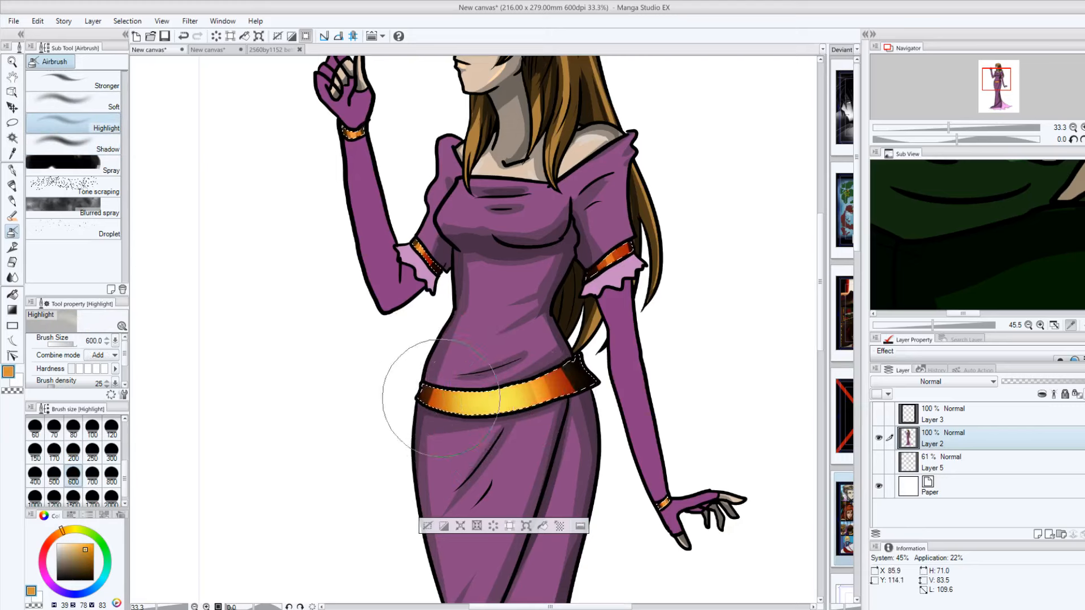
left_click(73, 452)
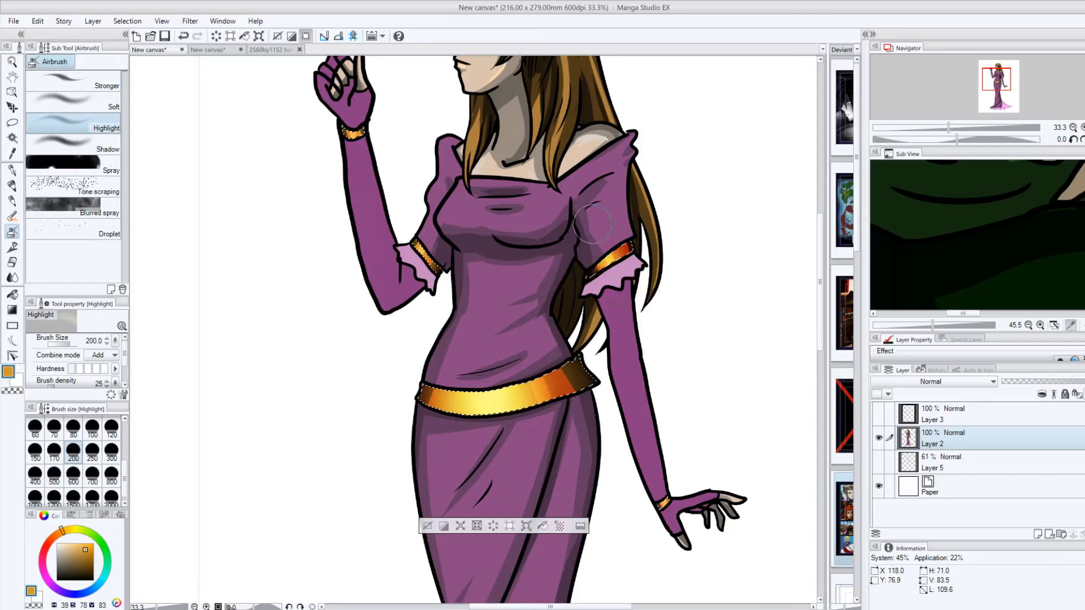
Step: Touch up the gold trim with the Shadow and Highlight airbrushes at size 200, undo the last change and clear the selection
left_click(74, 146)
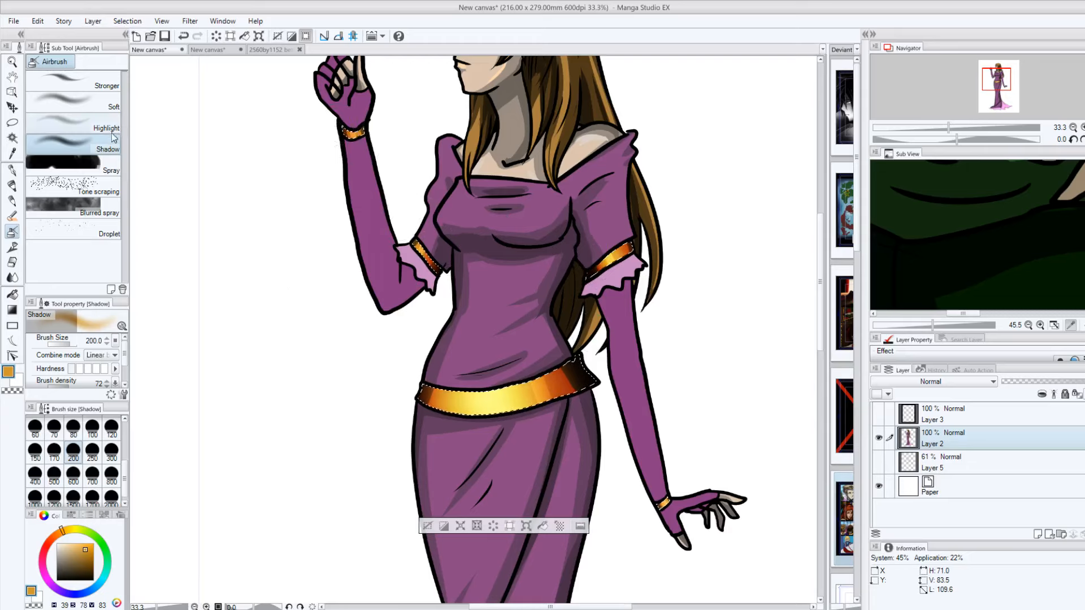
left_click(74, 124)
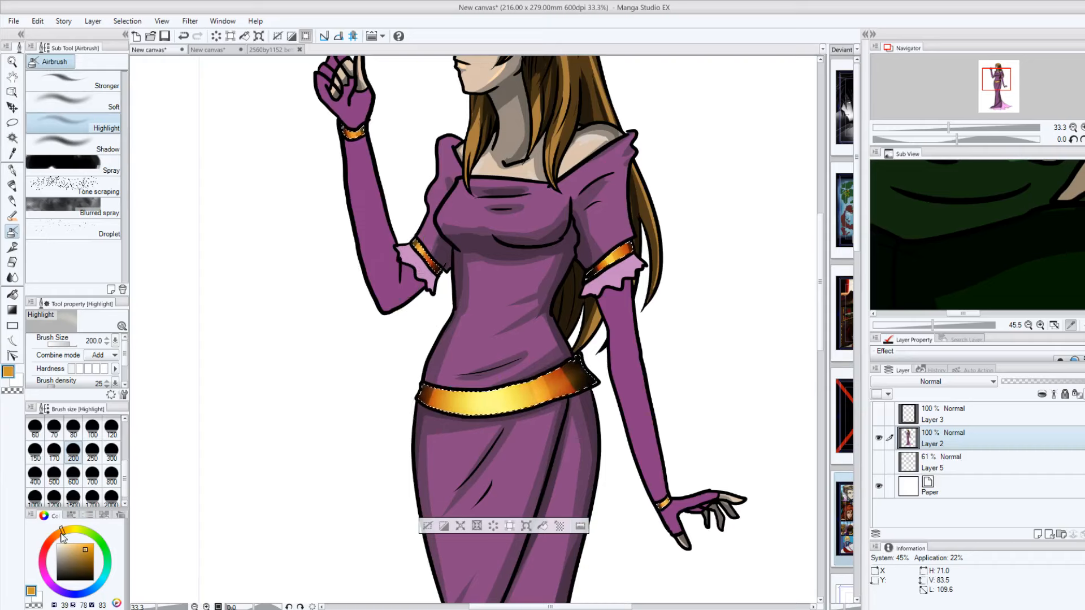
left_click(183, 35)
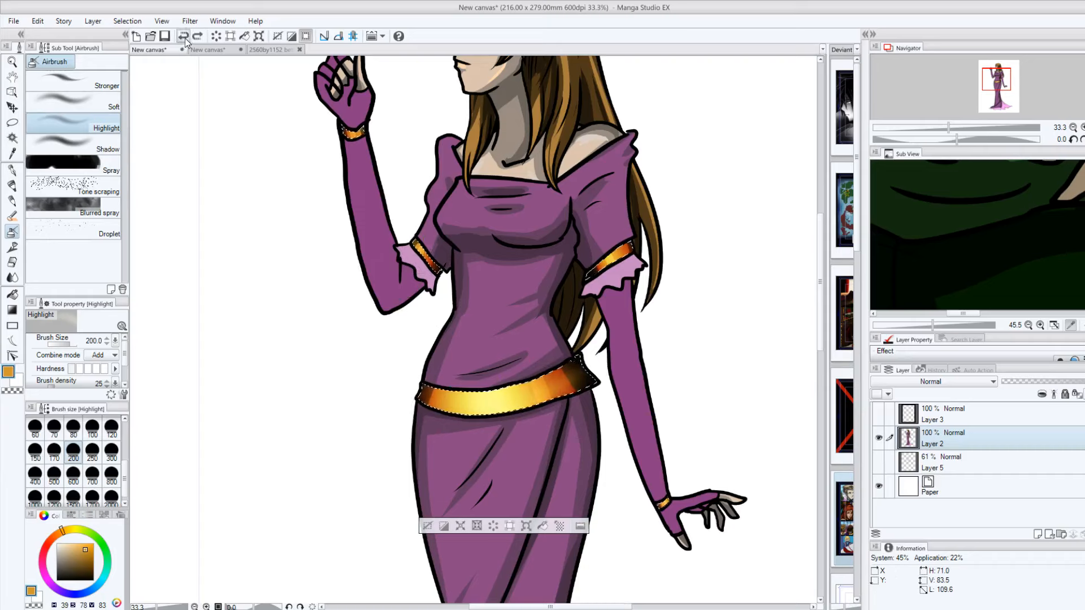
left_click(427, 526)
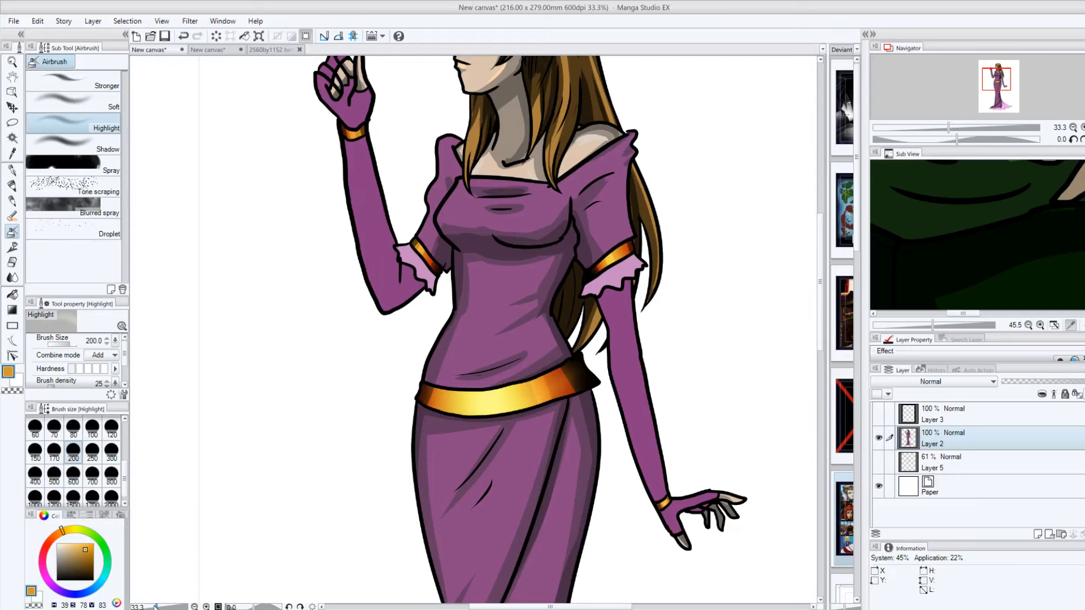
Step: Auto-select the lilac ruffles of both sleeves together
left_click(153, 607)
left_click_drag(154, 607, 150, 607)
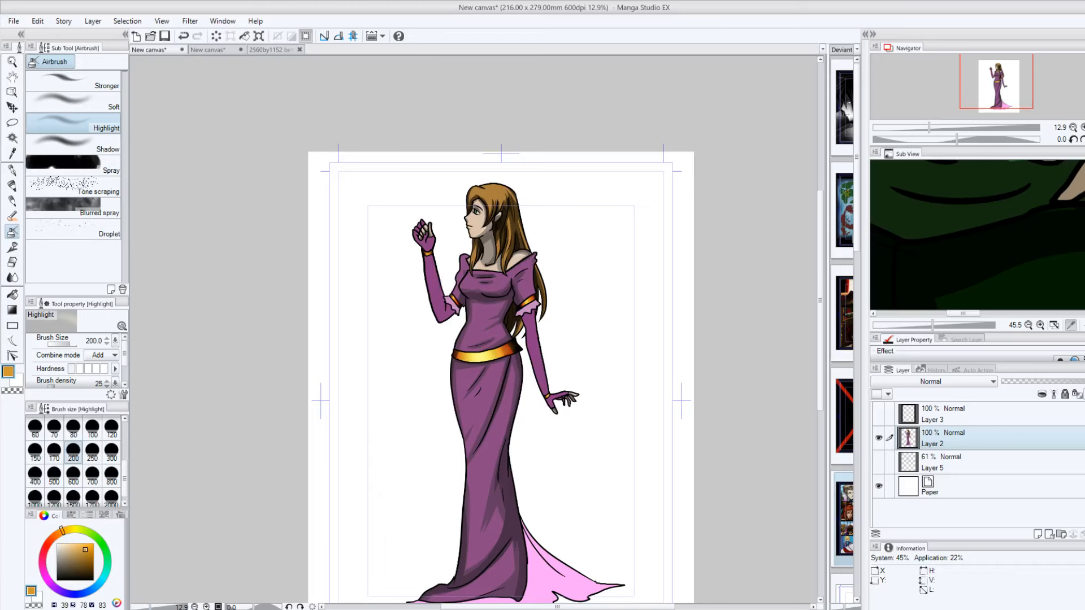
left_click_drag(150, 607, 158, 607)
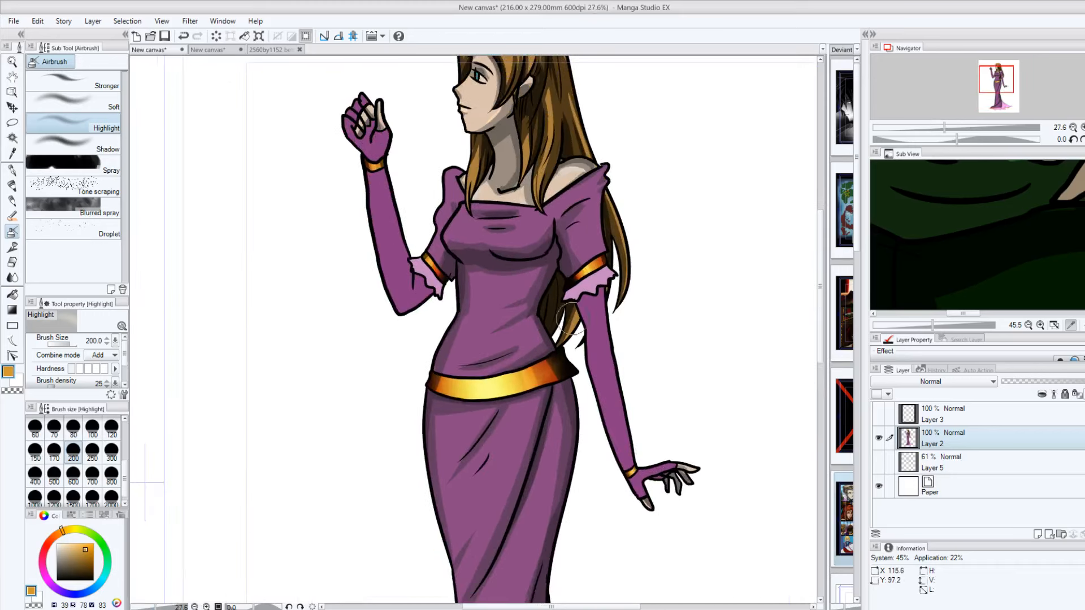
left_click(12, 138)
left_click(582, 289)
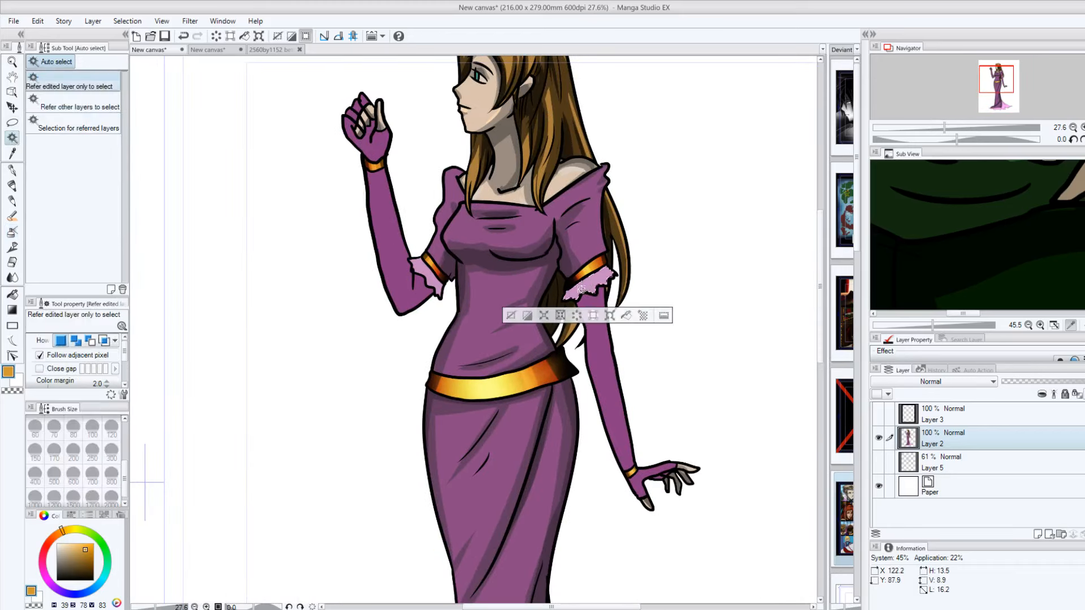
left_click(429, 279, "shift")
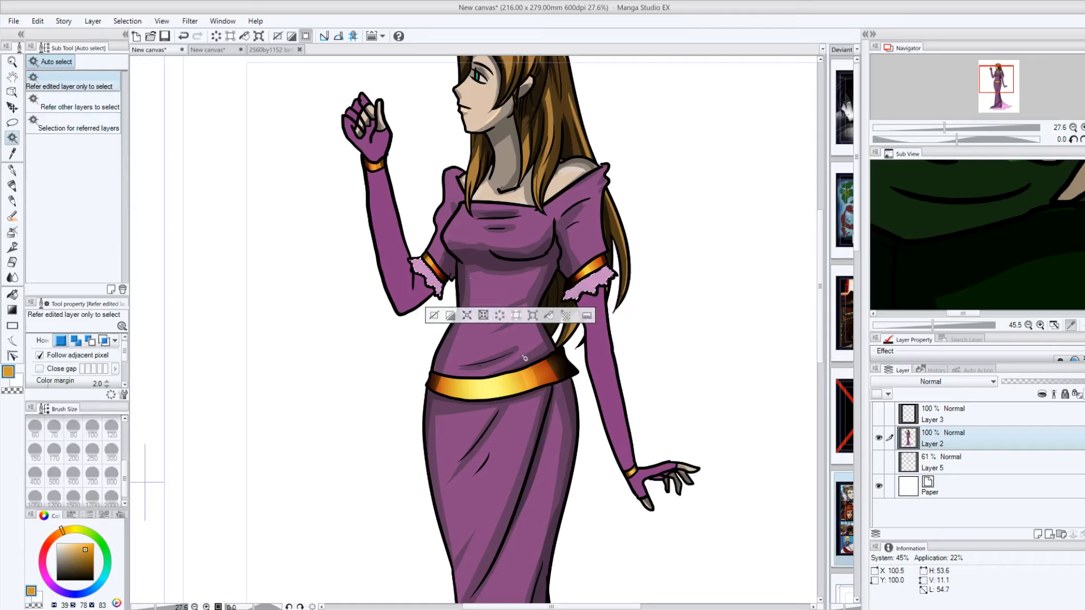
Step: Sample the ruffle lilac and draw fold shadows on both ruffles in two progressively darker purples with the G-pen at size 100
left_click(12, 171)
left_click(594, 279, "alt")
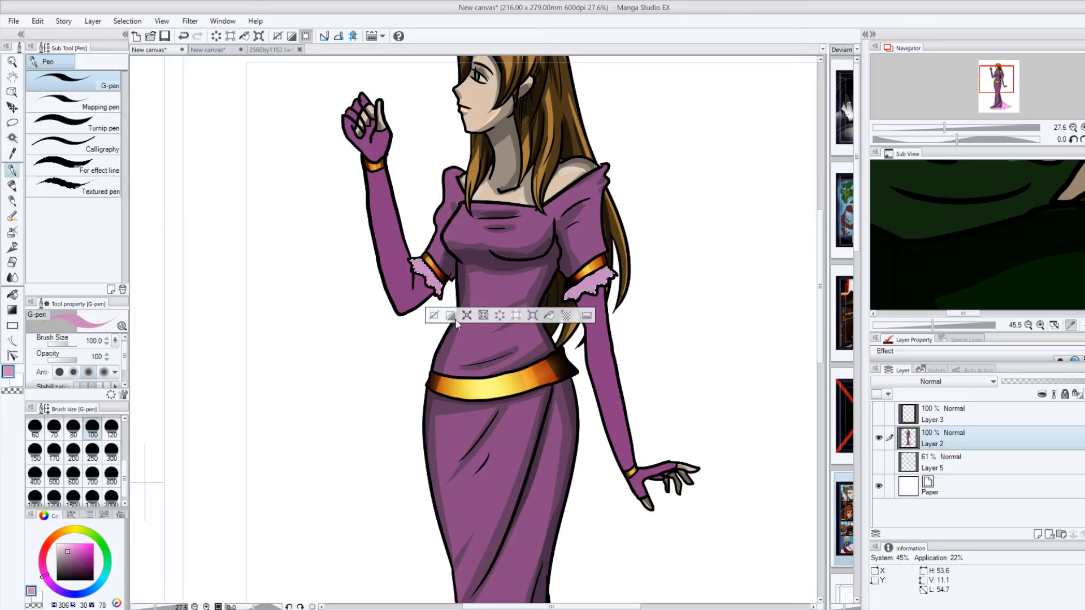
left_click_drag(66, 552, 72, 563)
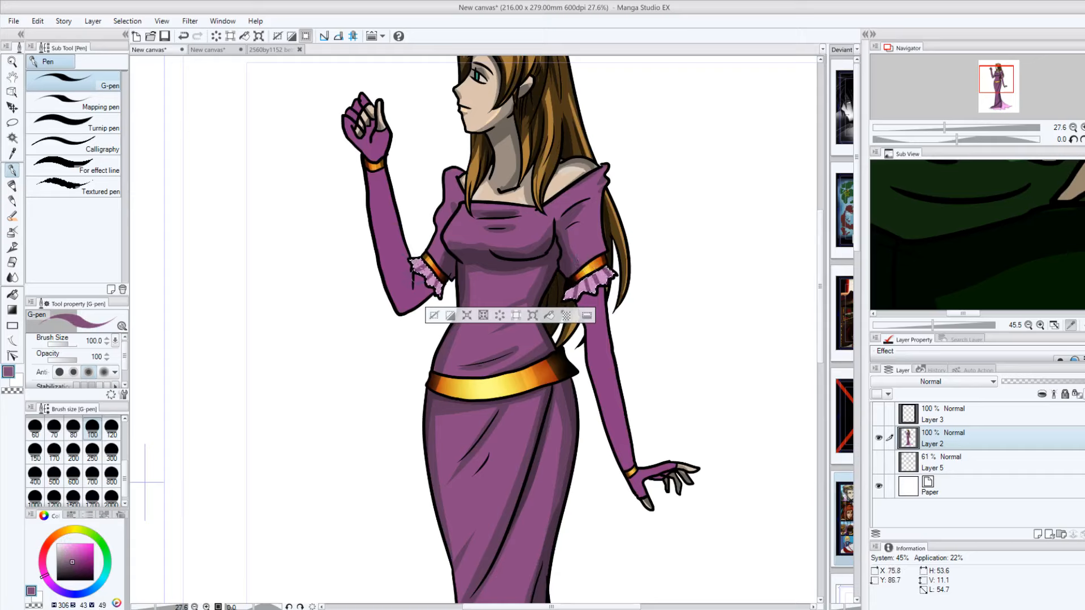
left_click(77, 567)
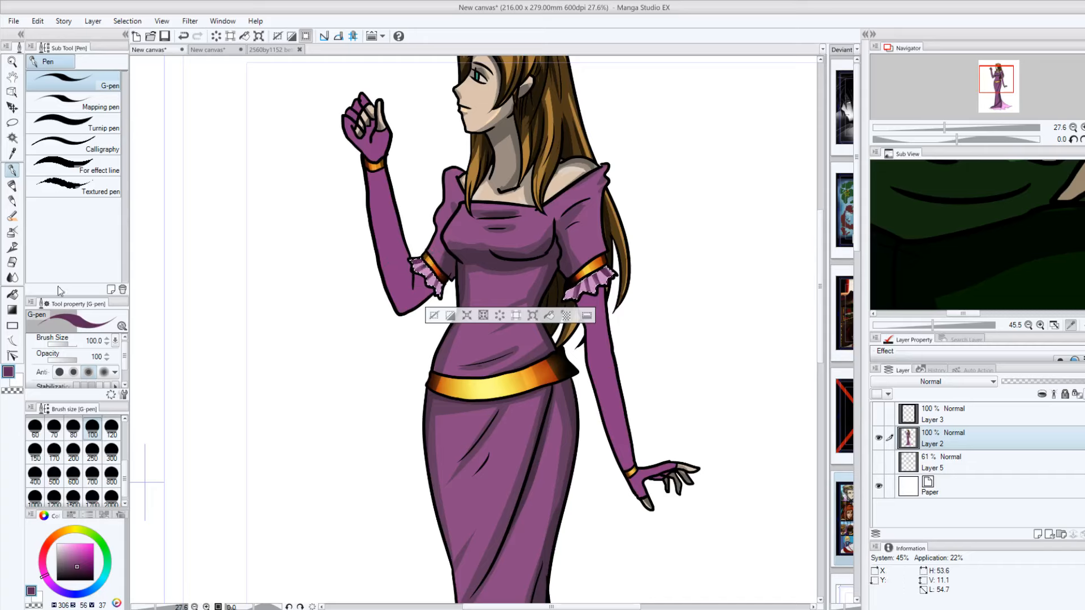
Step: Darken both sleeve ruffles softly in dark purple with the Shadow airbrush at size 200, and clear the selection
left_click(12, 231)
left_click(66, 144)
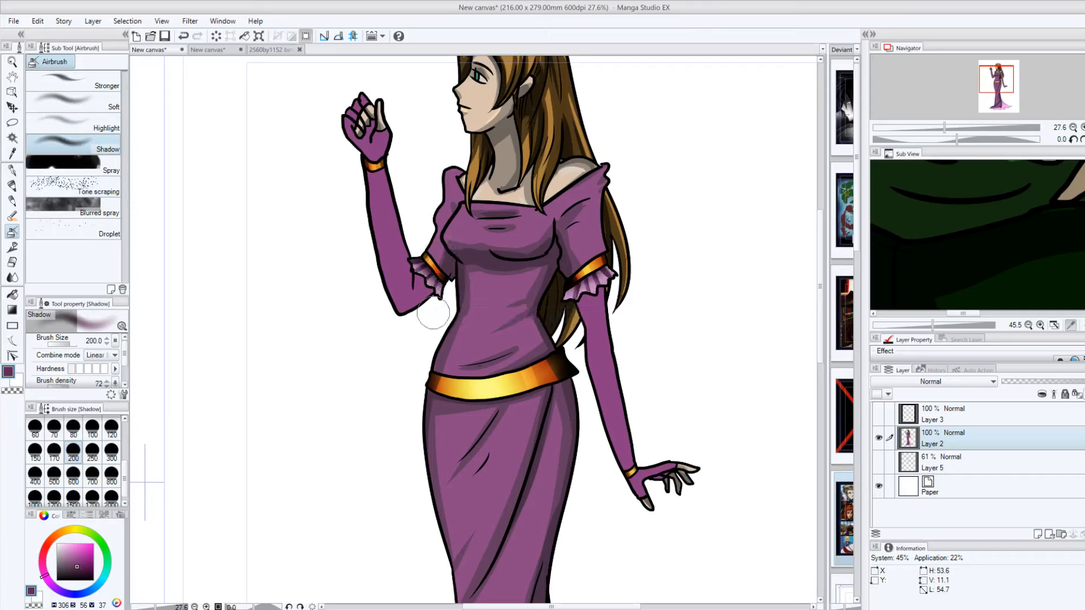
left_click(434, 315)
Step: Auto-select the purple areas of both long gloves together, including the hand sections beyond the gold wristbands
left_click(12, 138)
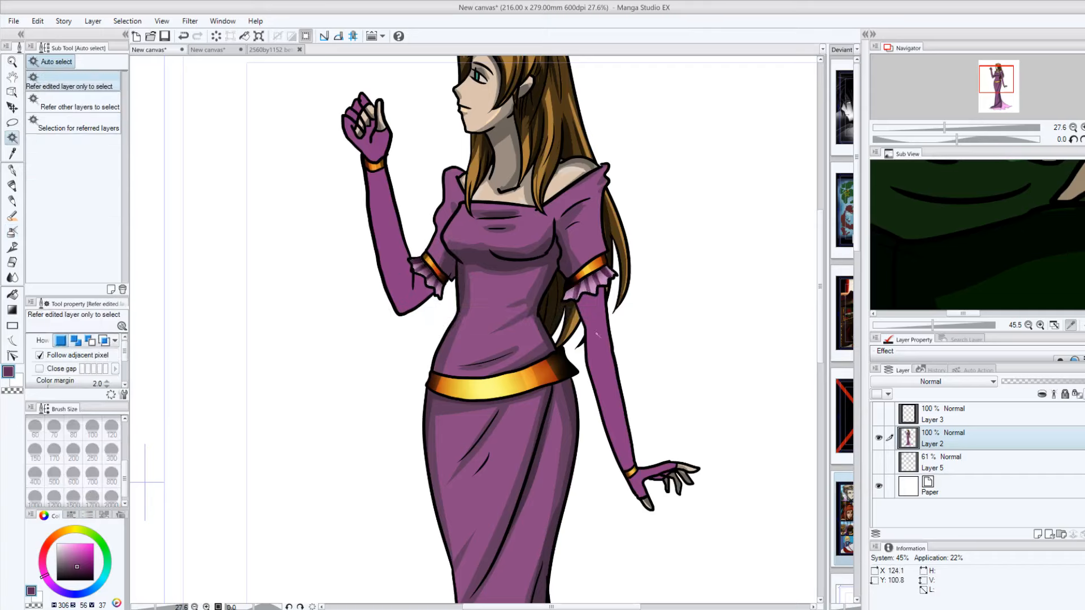
left_click(586, 368)
left_click(402, 270, "shift")
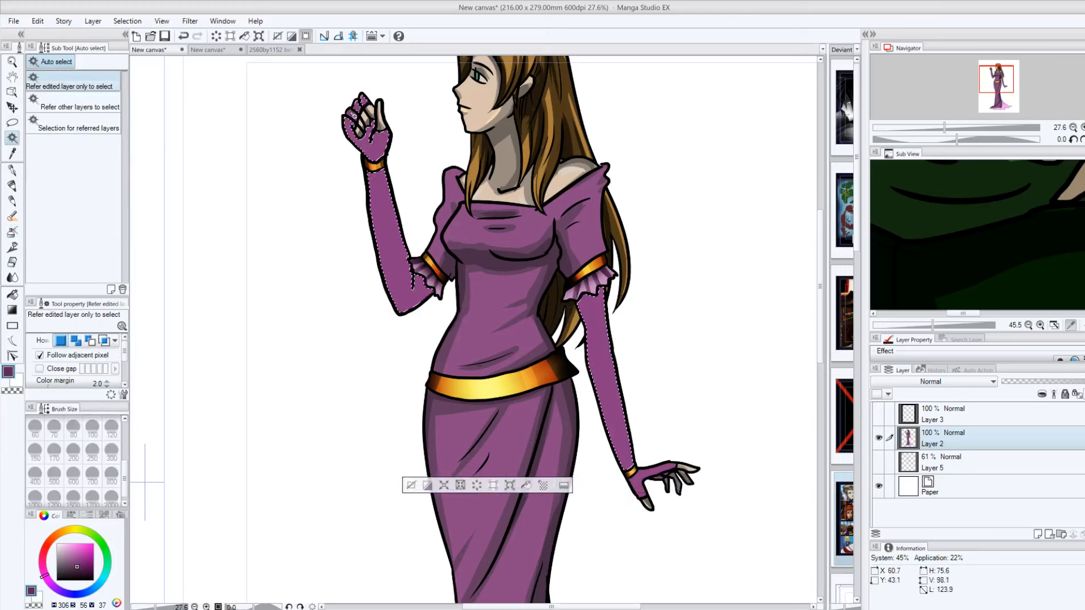
left_click(639, 485, "shift")
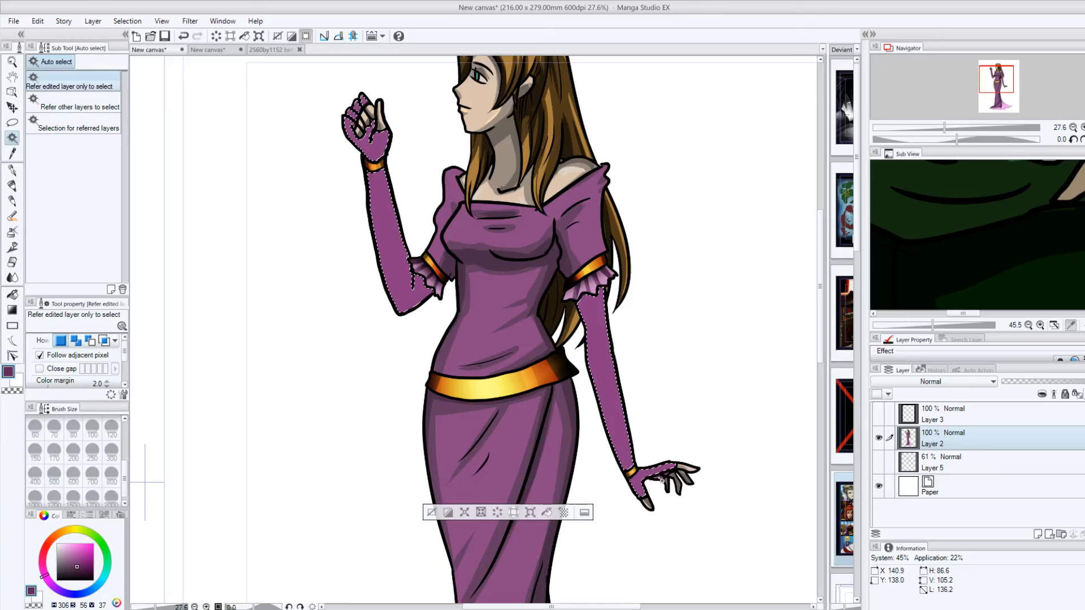
left_click(662, 479, "shift")
key("ctrl+z")
left_click(667, 477, "shift")
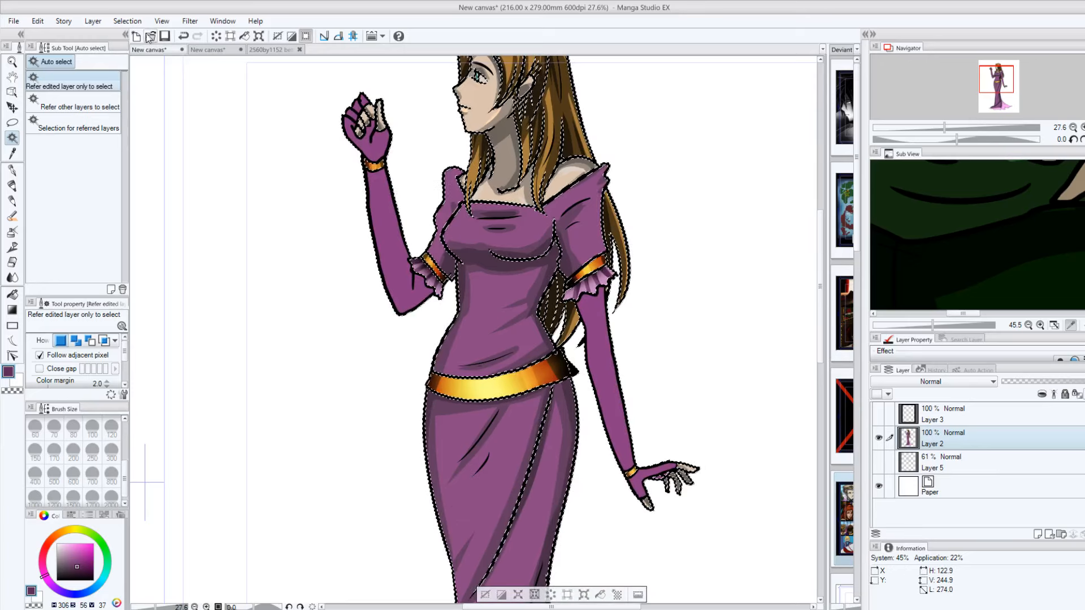
key("ctrl+z")
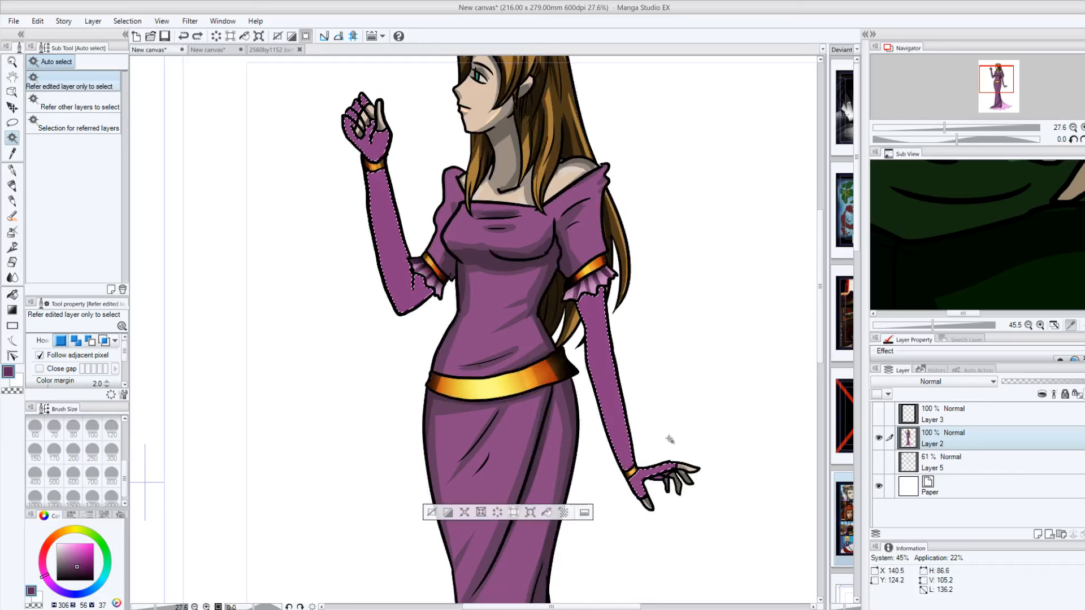
left_click(669, 476, "shift")
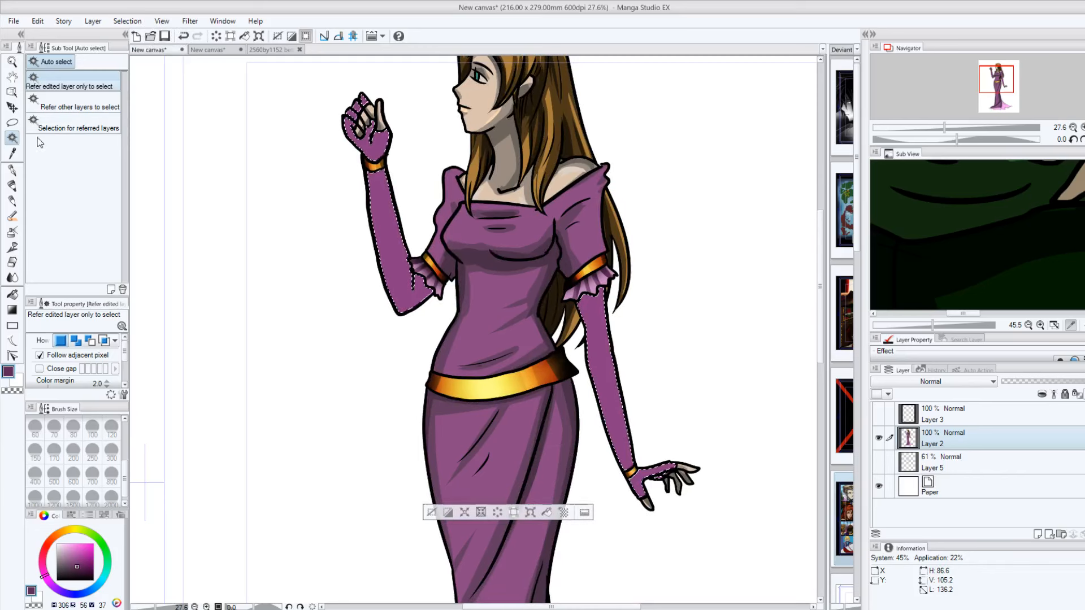
Step: Sample the glove purple and draw darker purple shadows on both gloves below the ruffles with the G-pen at size 100
key("p")
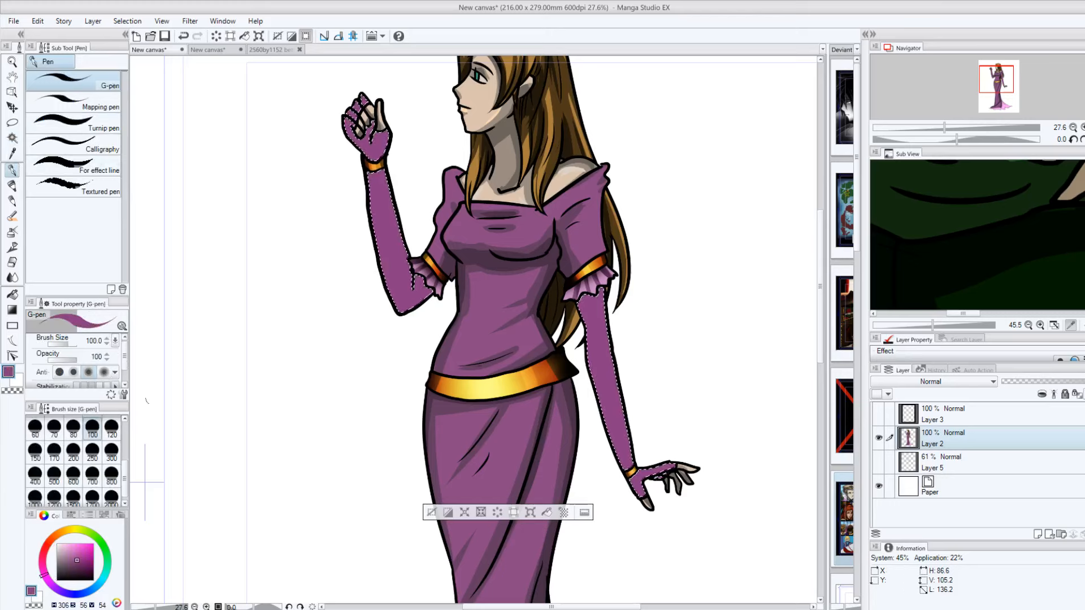
left_click(412, 241, "alt")
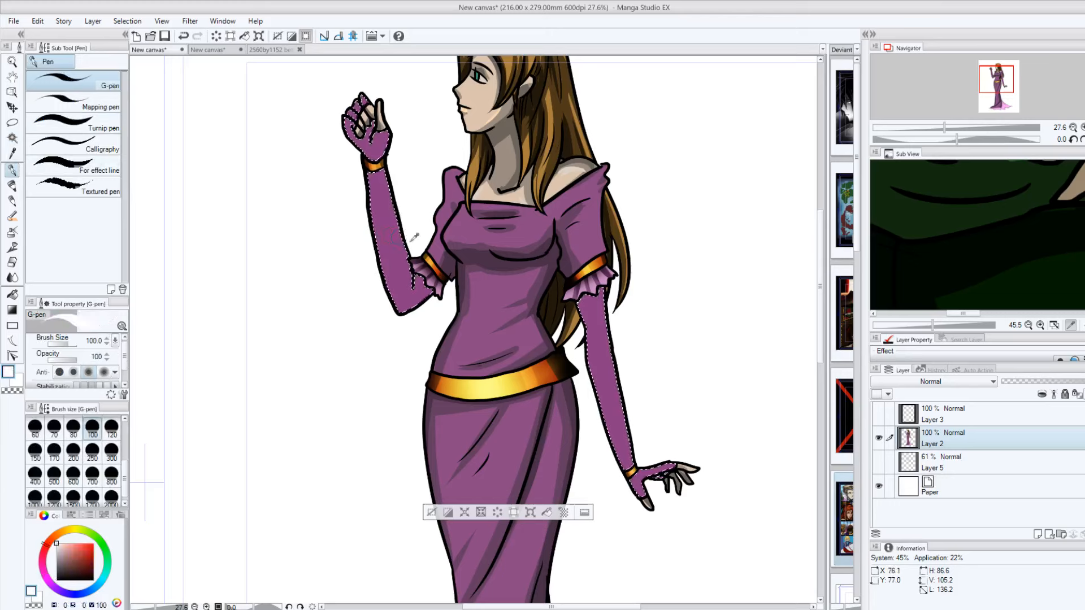
left_click(395, 238, "alt")
left_click(77, 571)
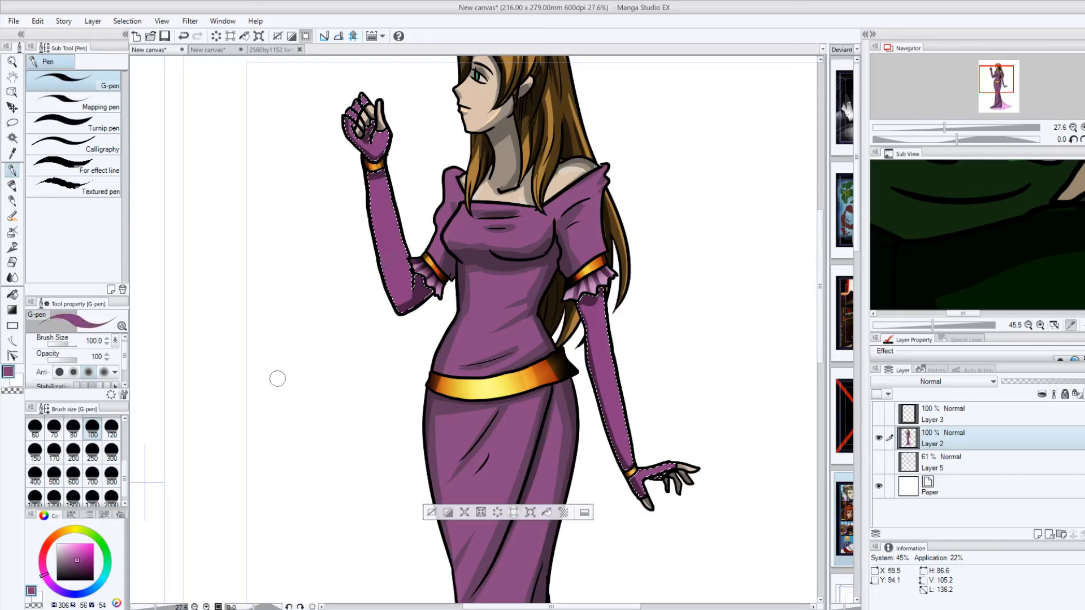
left_click(77, 556)
left_click(75, 551)
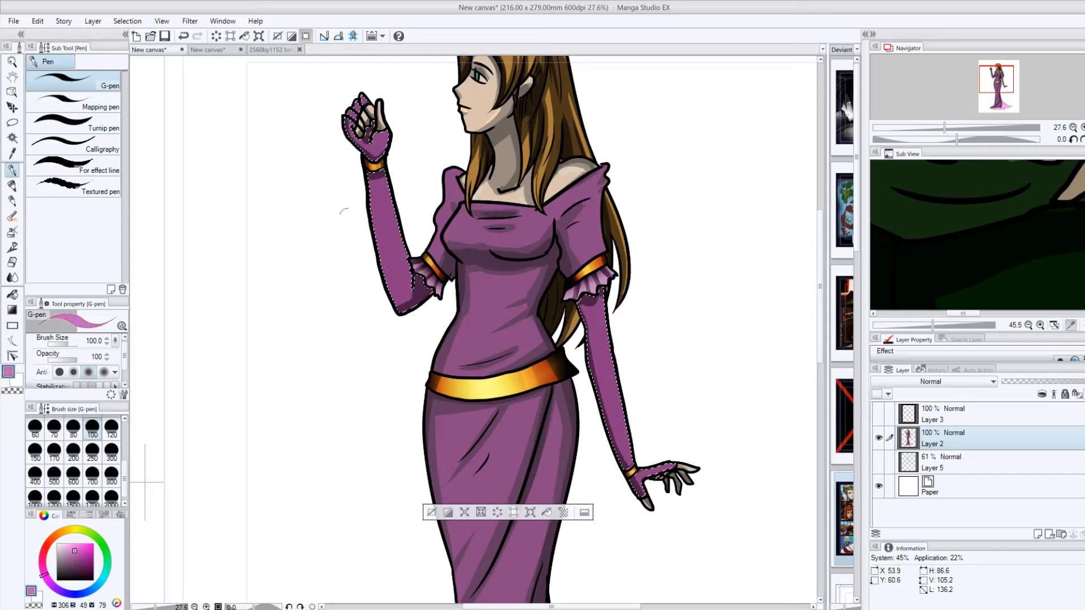
left_click(184, 36)
Step: Sample the glove purple, draw highlights along both gloves in a slightly lighter purple (saturation 52, value 59), and clear the selection
left_click(394, 239, "alt")
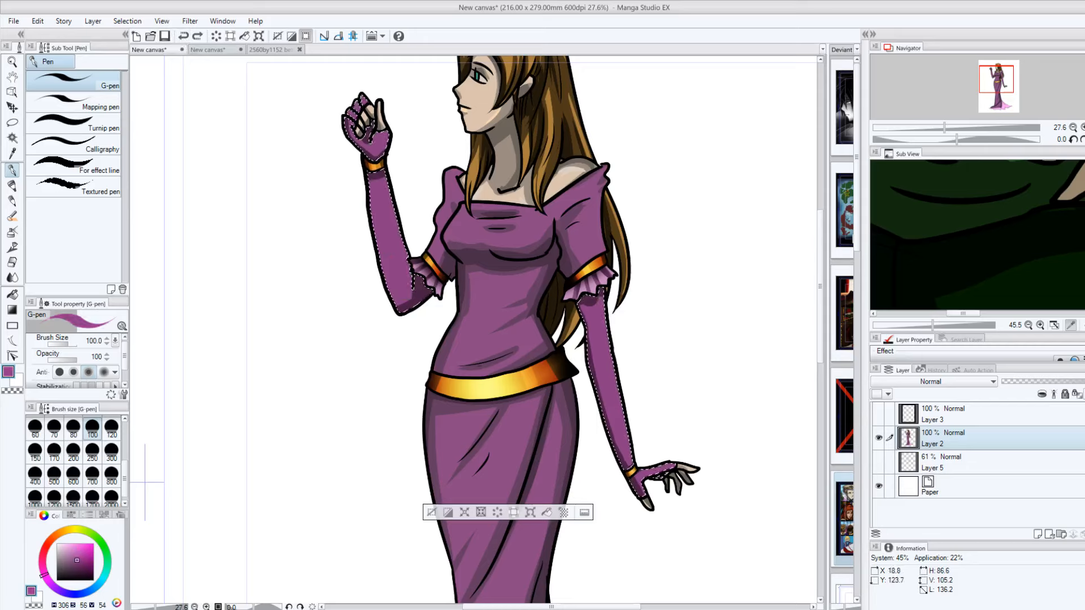
left_click(76, 558)
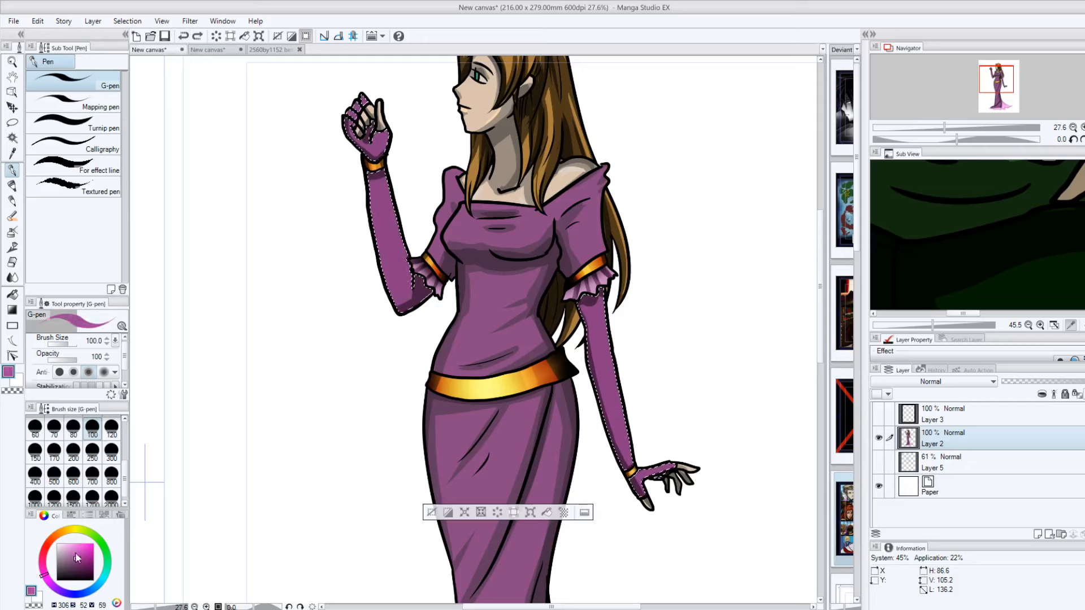
left_click_drag(409, 272, 399, 262)
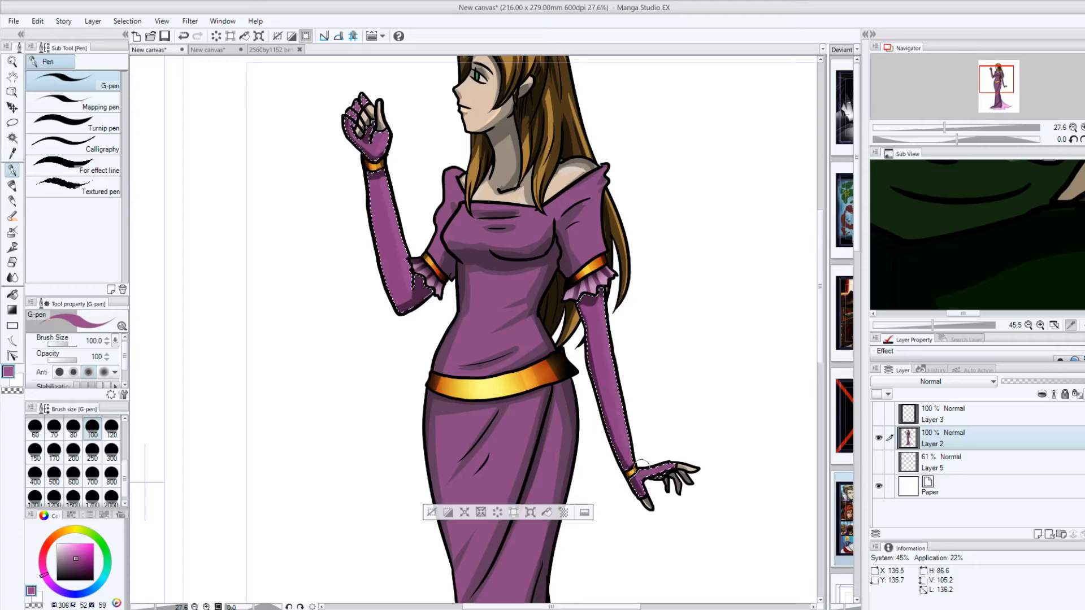
left_click(432, 512)
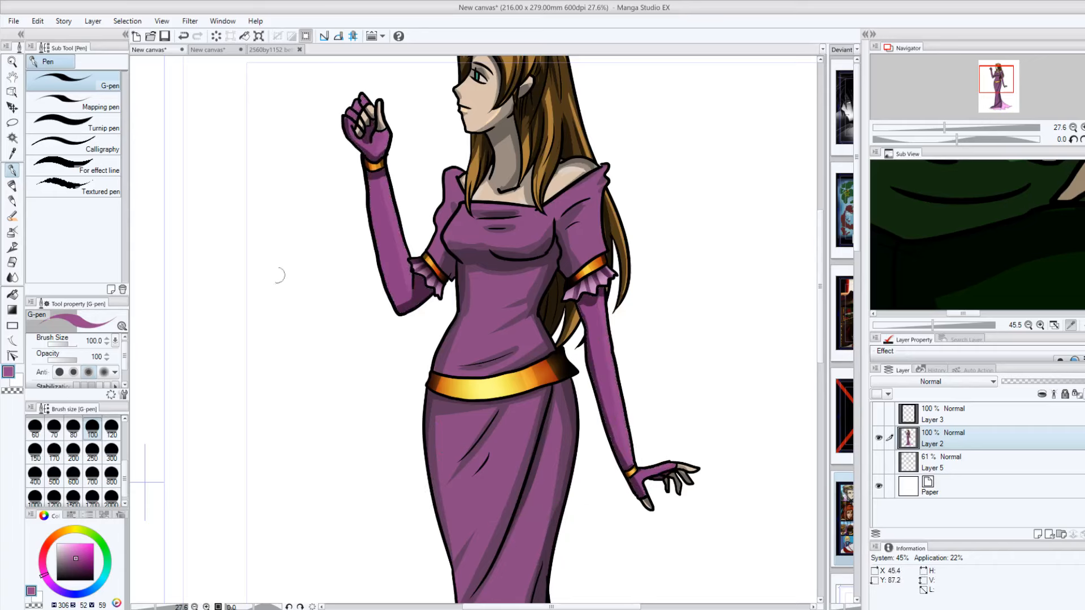
Step: Auto-select the pink lining of the gown's train and draw dark purple folds (saturation 67, value 40) on it with the G-pen at size 100
left_click_drag(154, 608, 151, 608)
left_click_drag(820, 307, 820, 355)
left_click(14, 139)
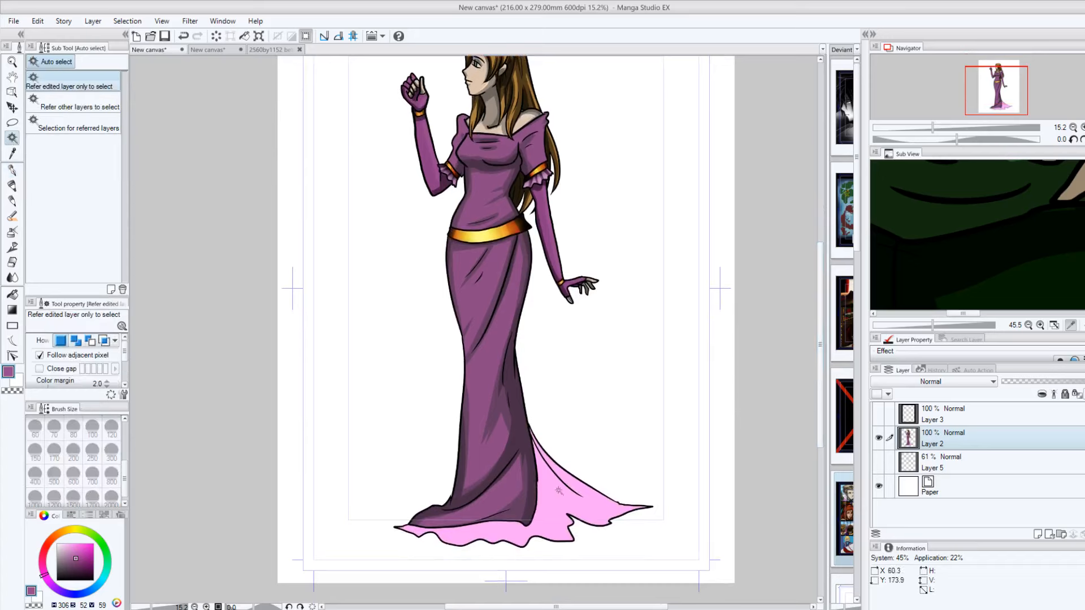
left_click(587, 509)
left_click(13, 171)
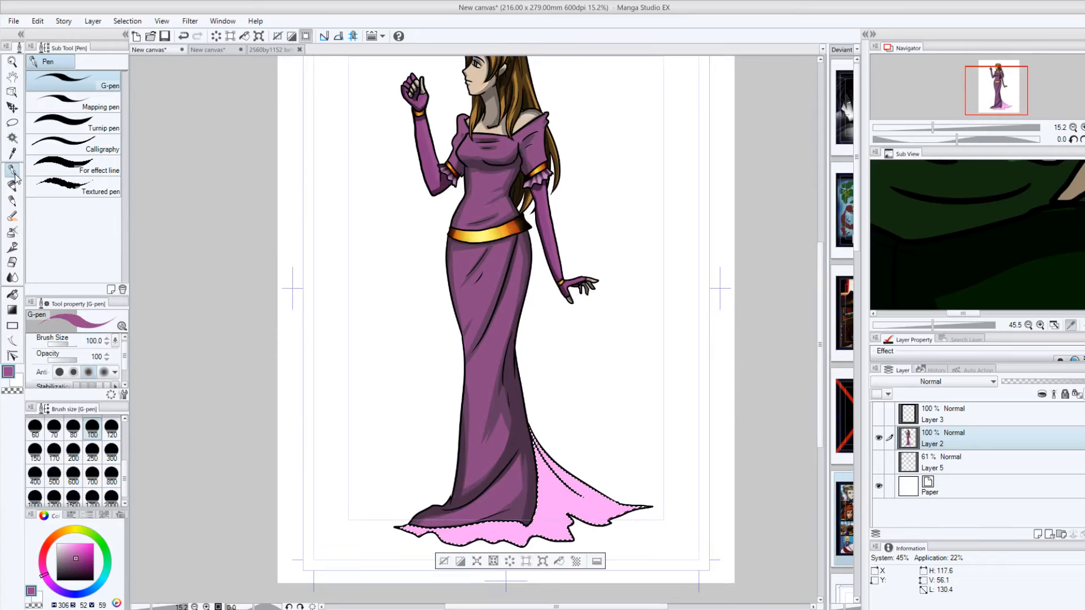
left_click_drag(76, 564, 82, 567)
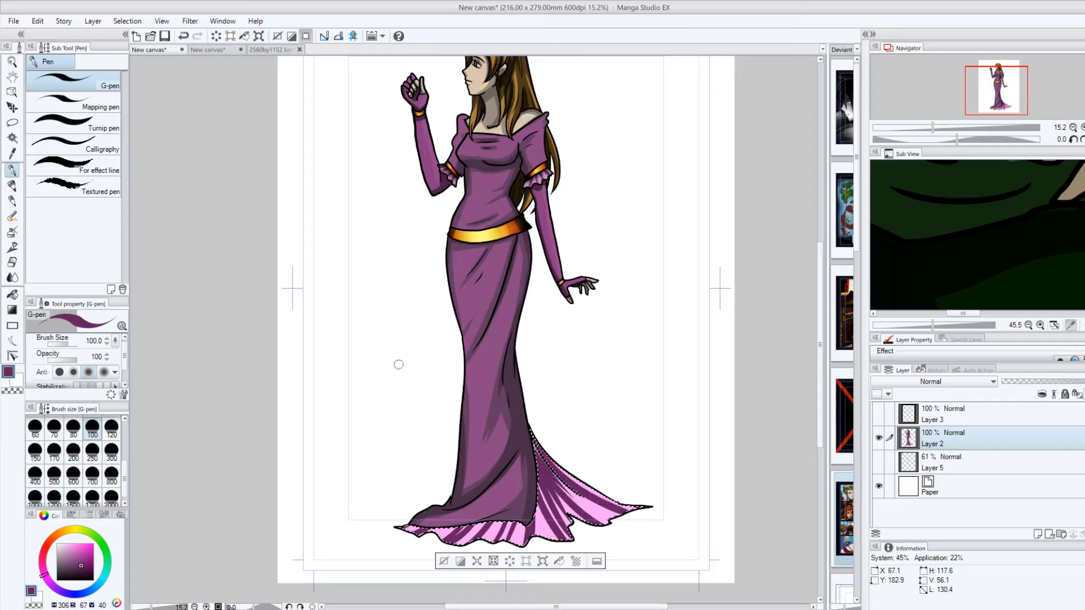
Step: Sample the lining pink and shade between the train's folds in a slightly darker pink (saturation 37, value 94) with the G-pen
left_click(546, 523, "alt")
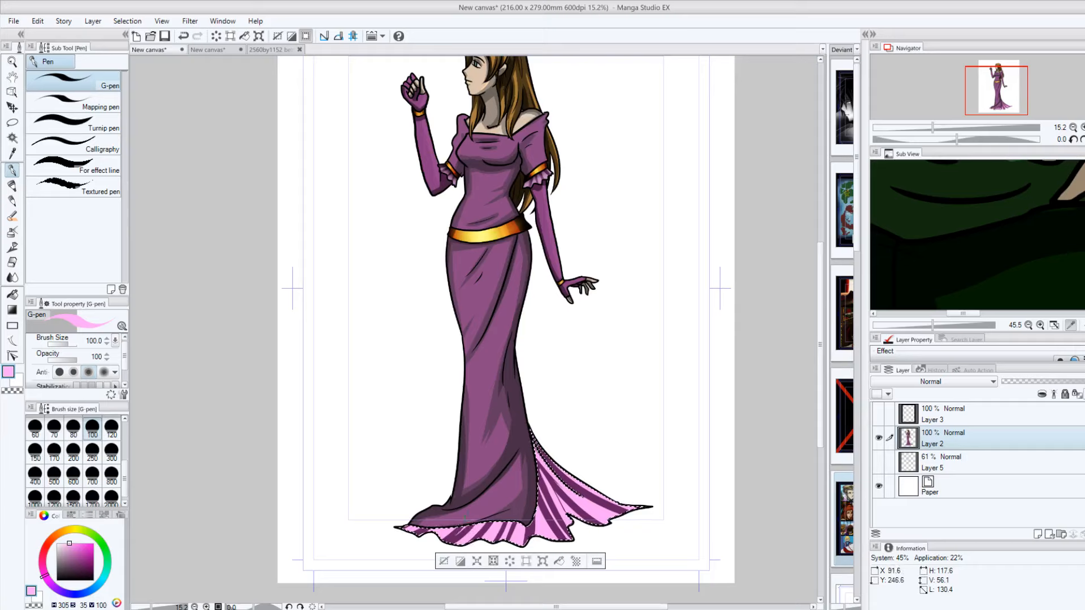
left_click(69, 557)
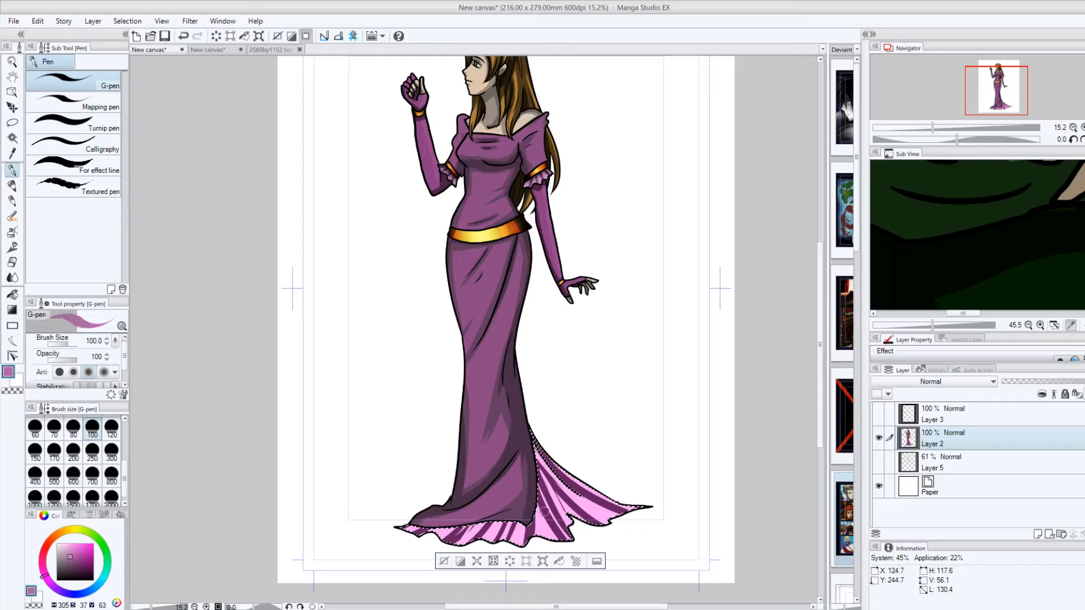
left_click(538, 527, "alt")
left_click(549, 530, "alt")
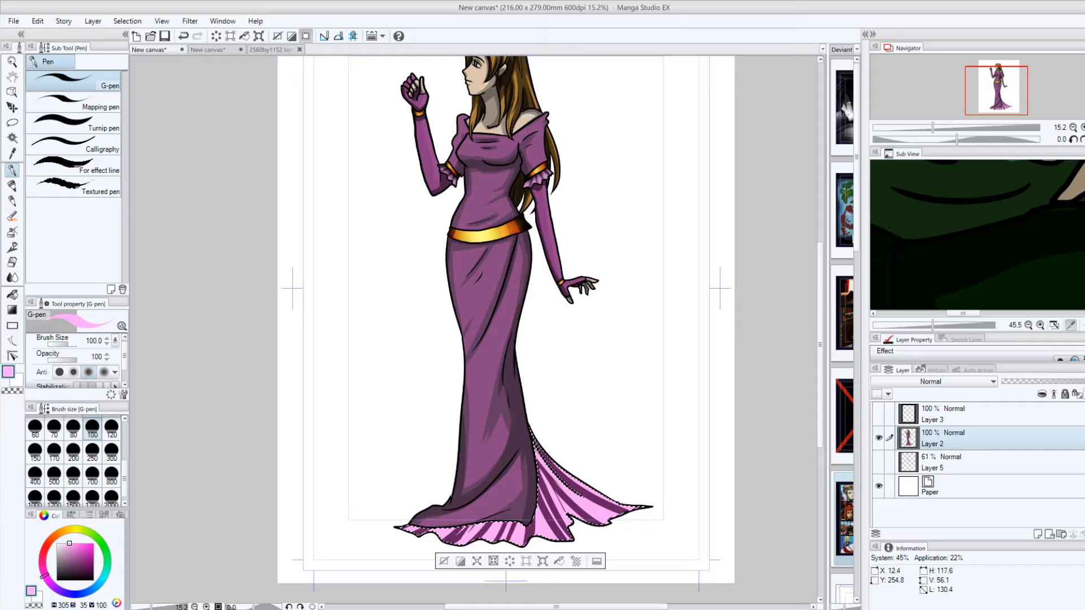
left_click(70, 546)
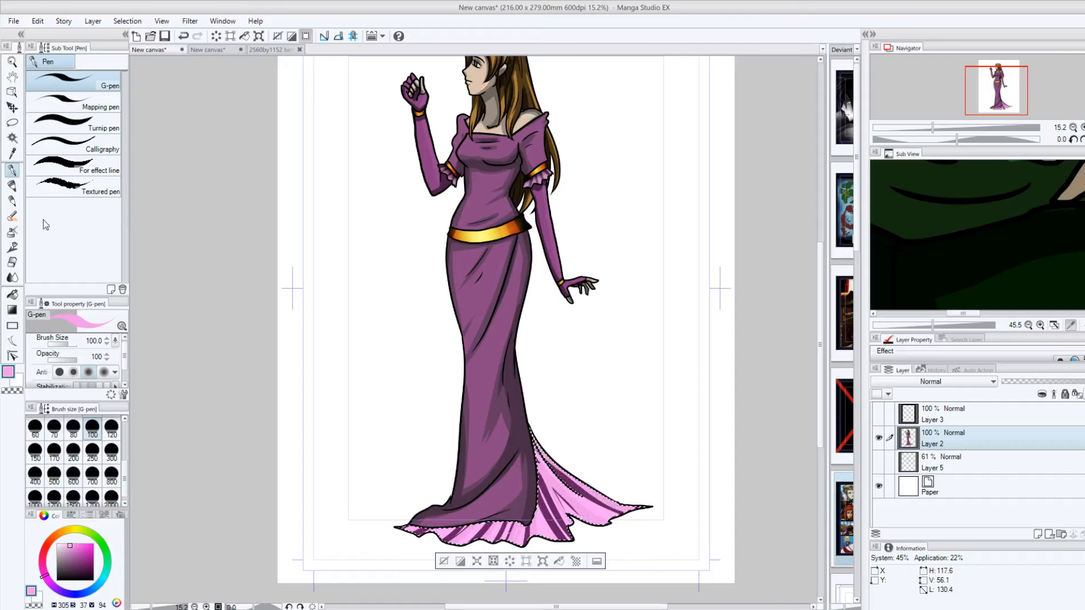
Step: Sample the dark fold purple, darken the train lining softly with the Shadow airbrush at size 200, and clear the selection
left_click(571, 482, "alt")
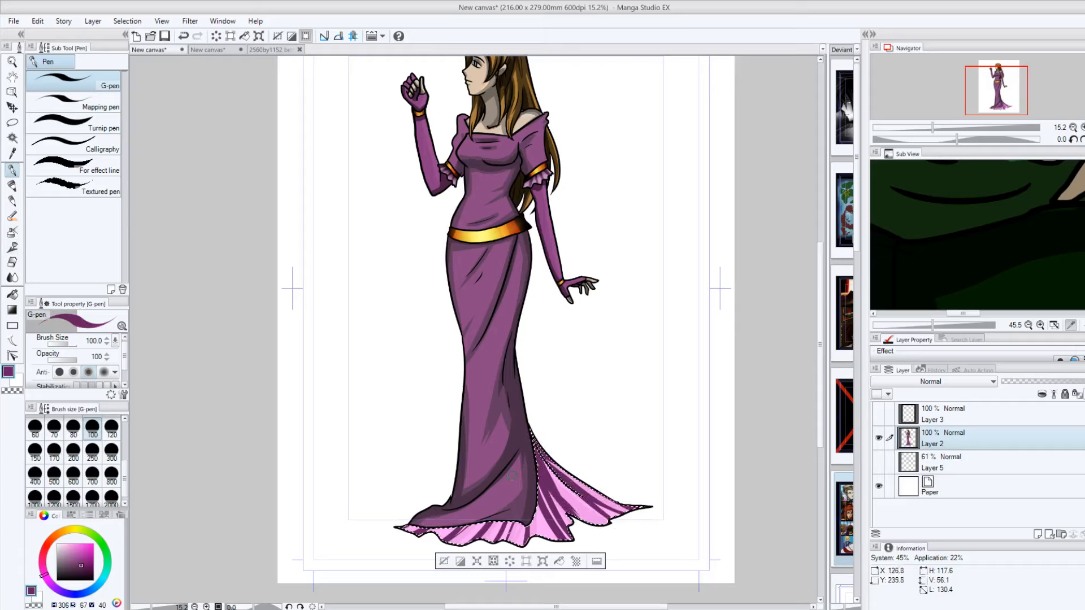
left_click(11, 231)
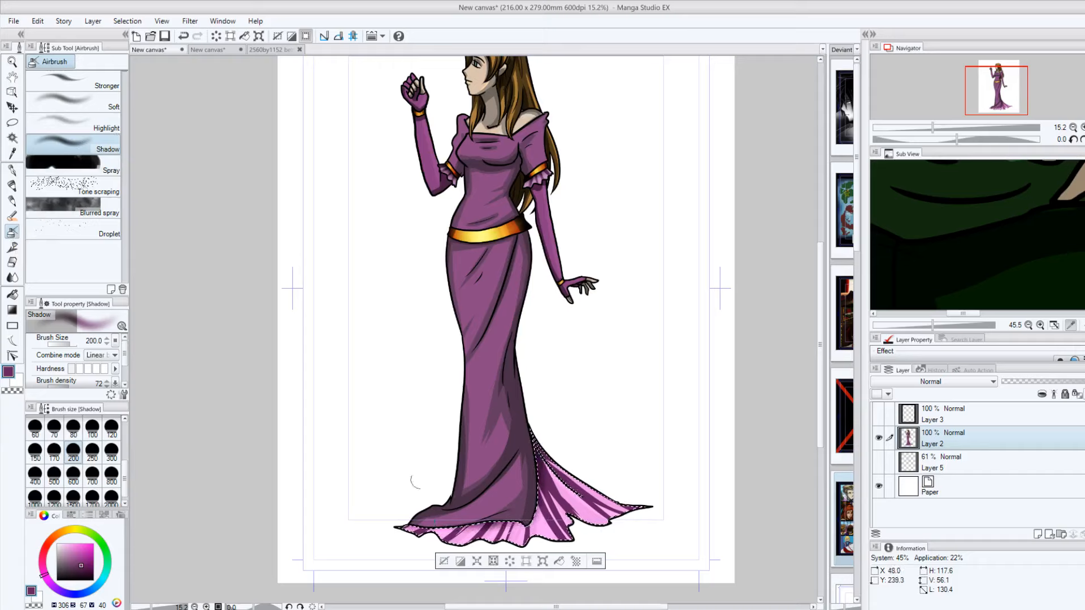
left_click_drag(532, 475, 582, 533)
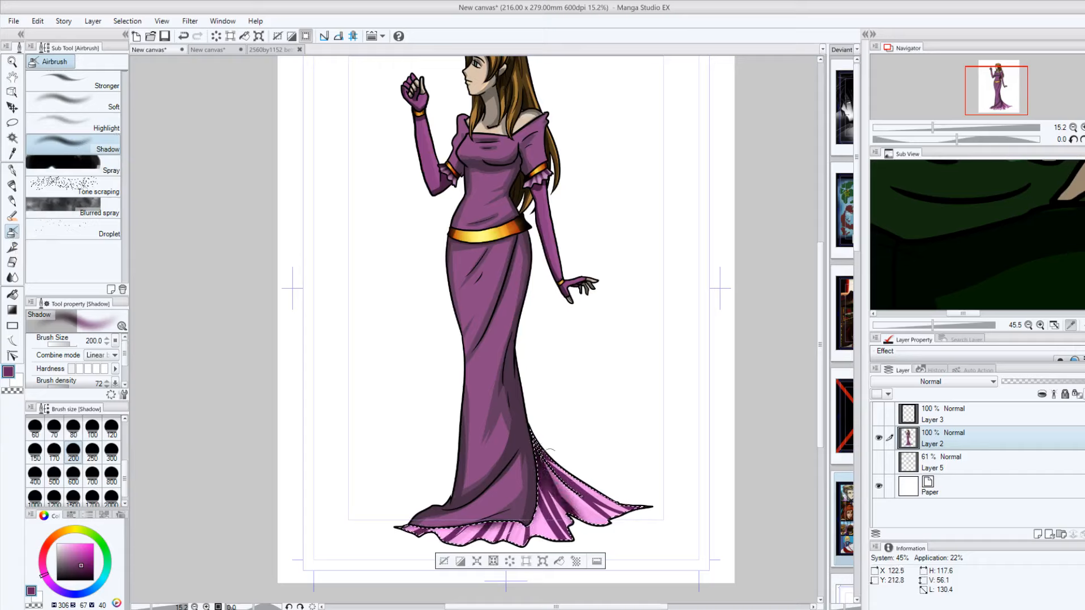
left_click_drag(533, 446, 593, 489)
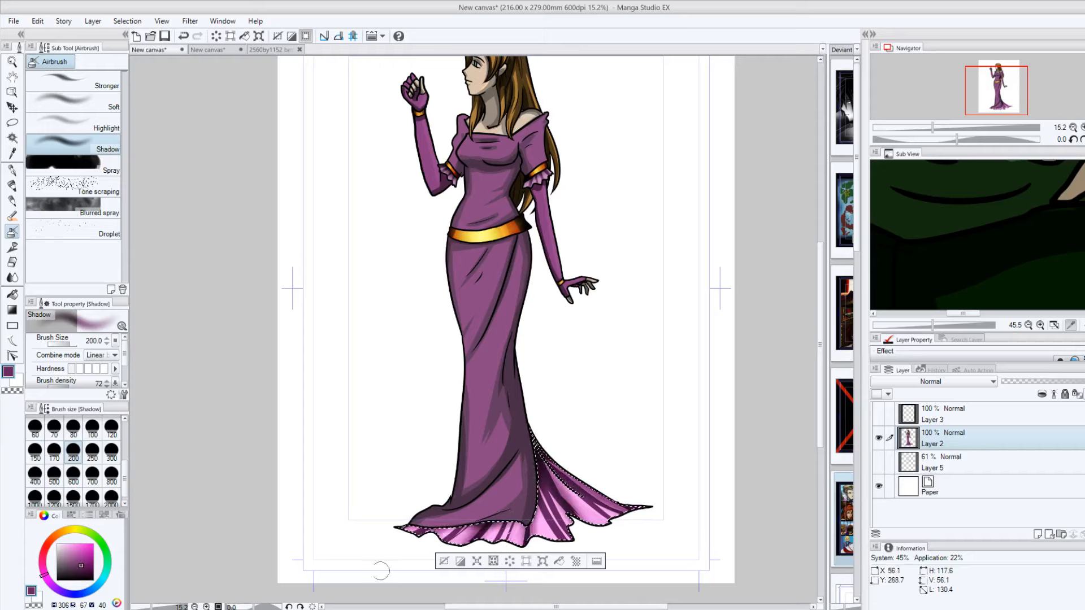
left_click_drag(531, 447, 605, 565)
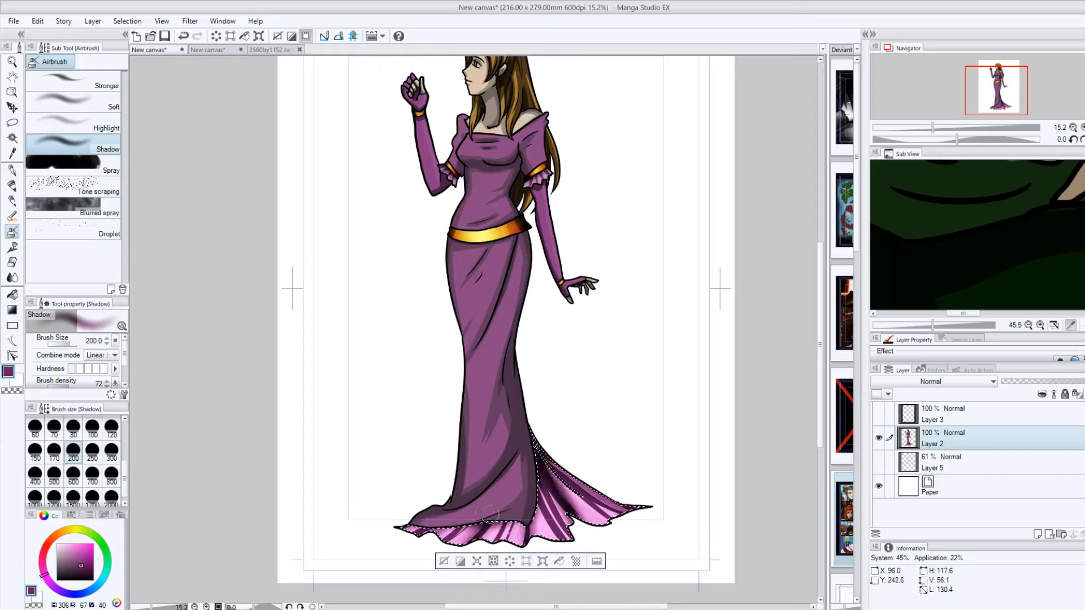
left_click(444, 561)
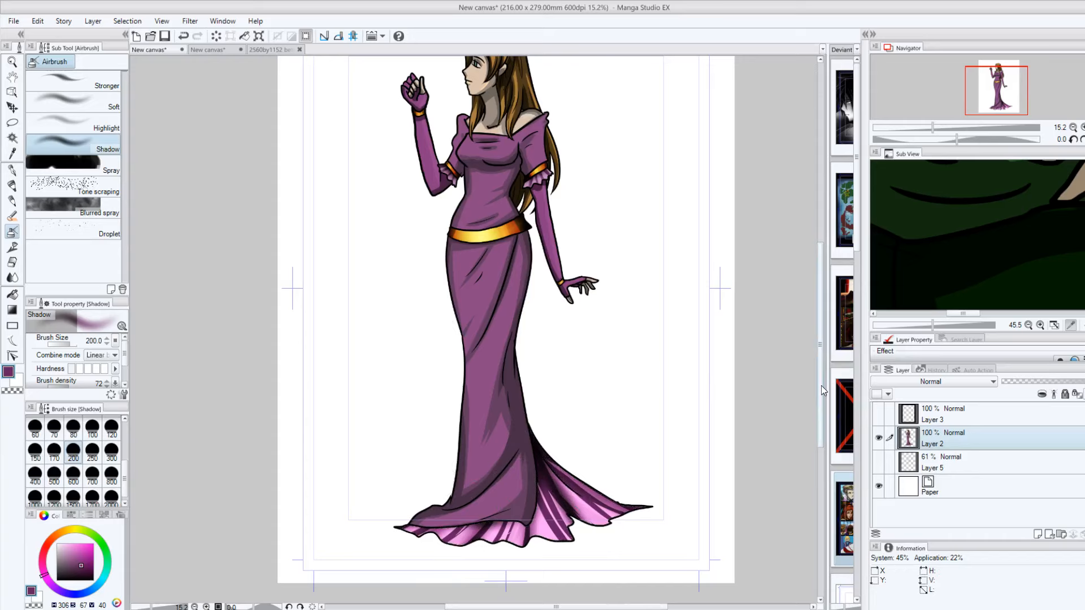
mouse_move(821, 386)
left_mouse_down()
mouse_move(819, 357)
mouse_move(822, 366)
left_mouse_up()
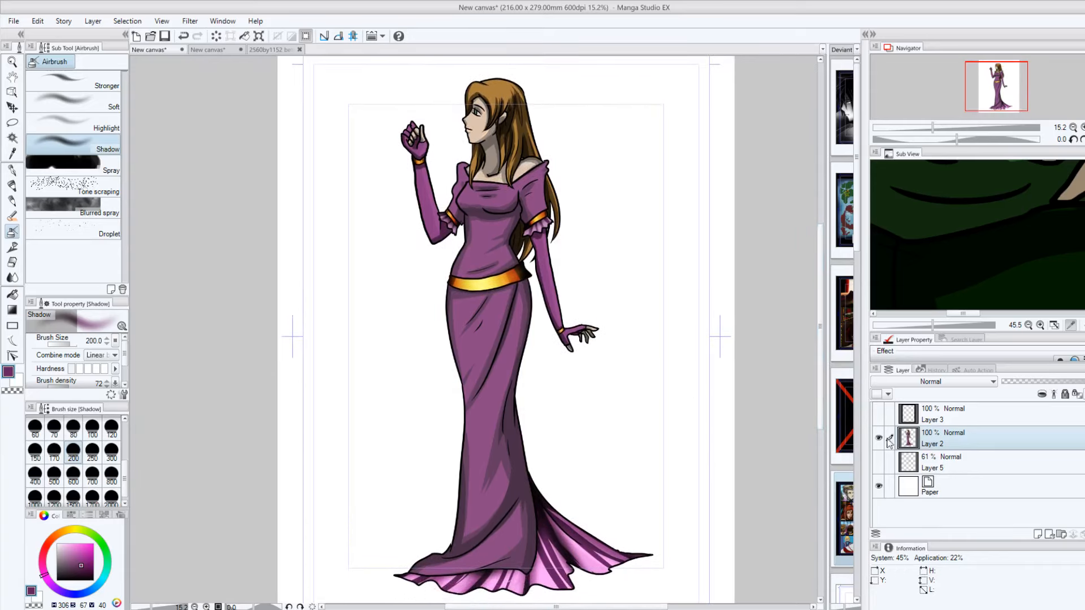
left_click(879, 438)
left_click(879, 437)
Step: Sketch a rough figure with head, shoulders, waist and hips beside the woman, using the G-pen at size 100 in dark purple
key("p")
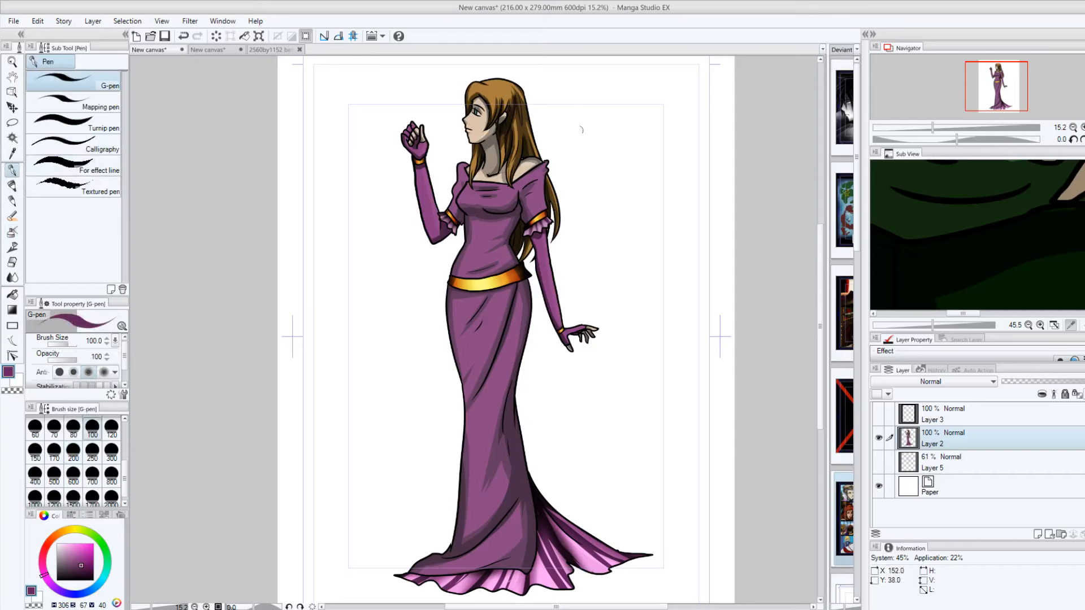
mouse_move(626, 139)
left_mouse_down()
mouse_move(622, 149)
mouse_move(645, 121)
mouse_move(622, 158)
mouse_move(605, 131)
mouse_move(638, 169)
mouse_move(622, 167)
mouse_move(661, 167)
mouse_move(602, 170)
mouse_move(674, 198)
left_mouse_up()
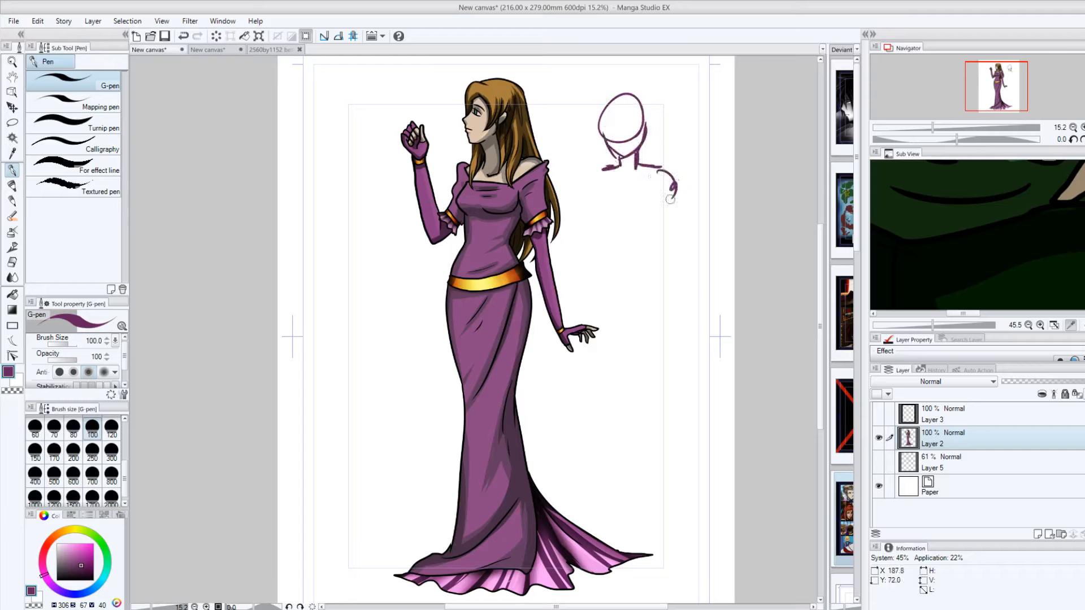
mouse_move(610, 184)
left_mouse_down()
mouse_move(600, 201)
mouse_move(614, 218)
left_mouse_up()
mouse_move(666, 210)
left_mouse_down()
mouse_move(646, 253)
mouse_move(655, 271)
left_mouse_up()
left_click_drag(611, 221, 588, 270)
left_click_drag(654, 265, 659, 307)
mouse_move(590, 256)
left_mouse_down()
mouse_move(583, 270)
mouse_move(609, 349)
left_mouse_up()
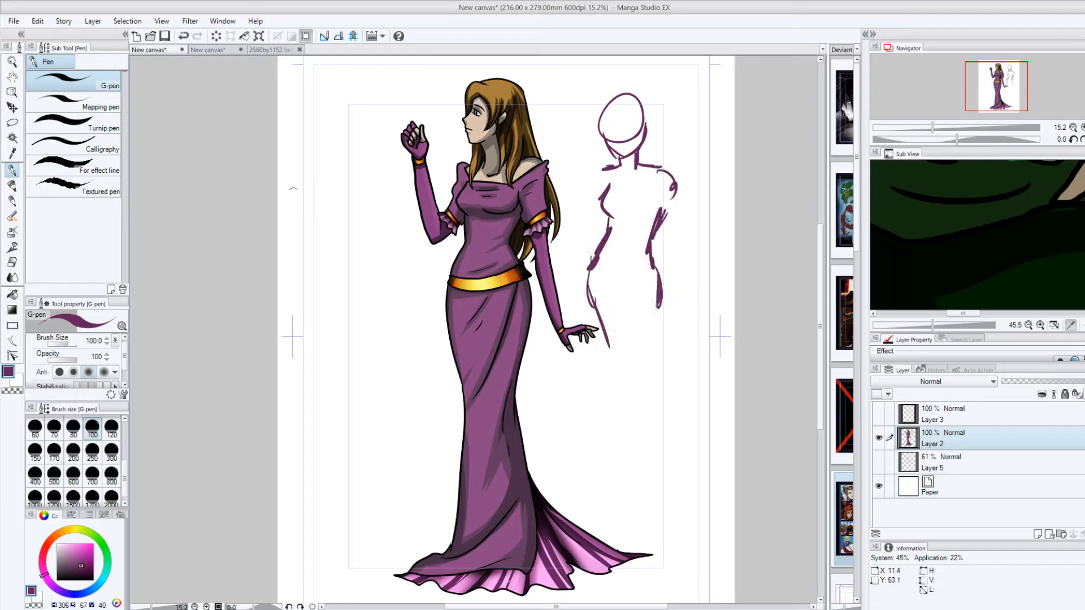
Step: Toggle the visibility of Layer 2 off and on, and undo all strokes of the rough figure sketch
left_click(879, 438)
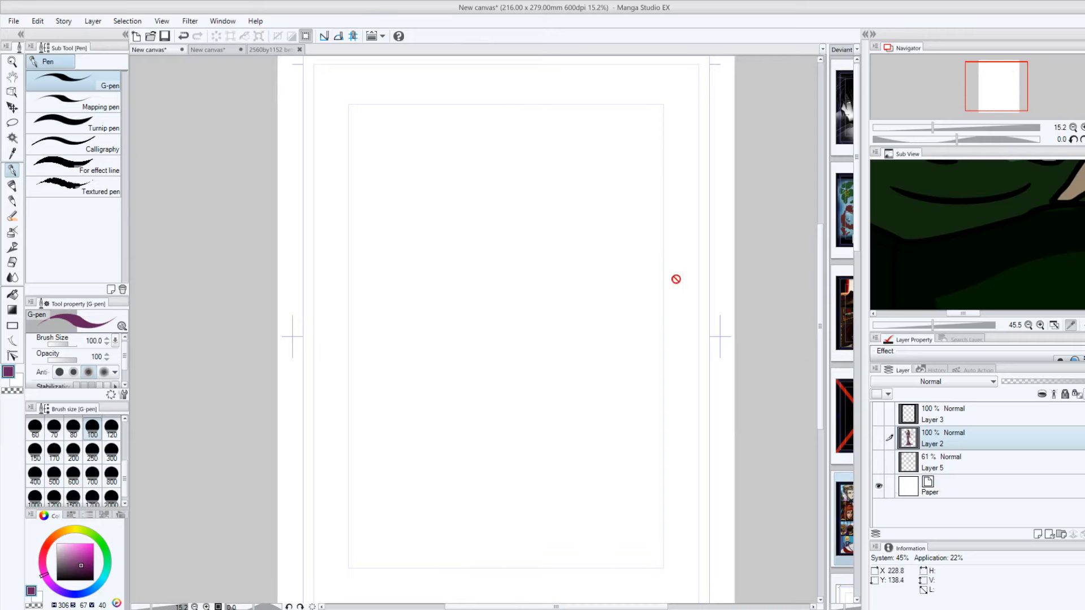
left_click(879, 438)
left_click(184, 37)
left_click(183, 37)
left_click(183, 36)
left_click(184, 37)
left_click(183, 36)
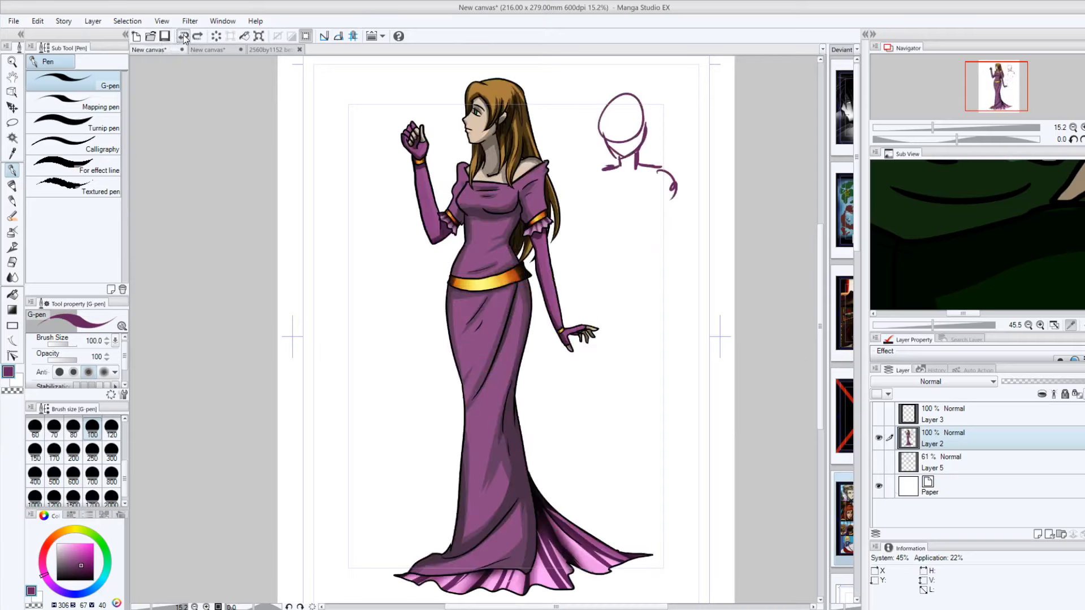
left_click(183, 37)
left_click(183, 36)
left_click(184, 36)
left_click(184, 36)
left_click(184, 36)
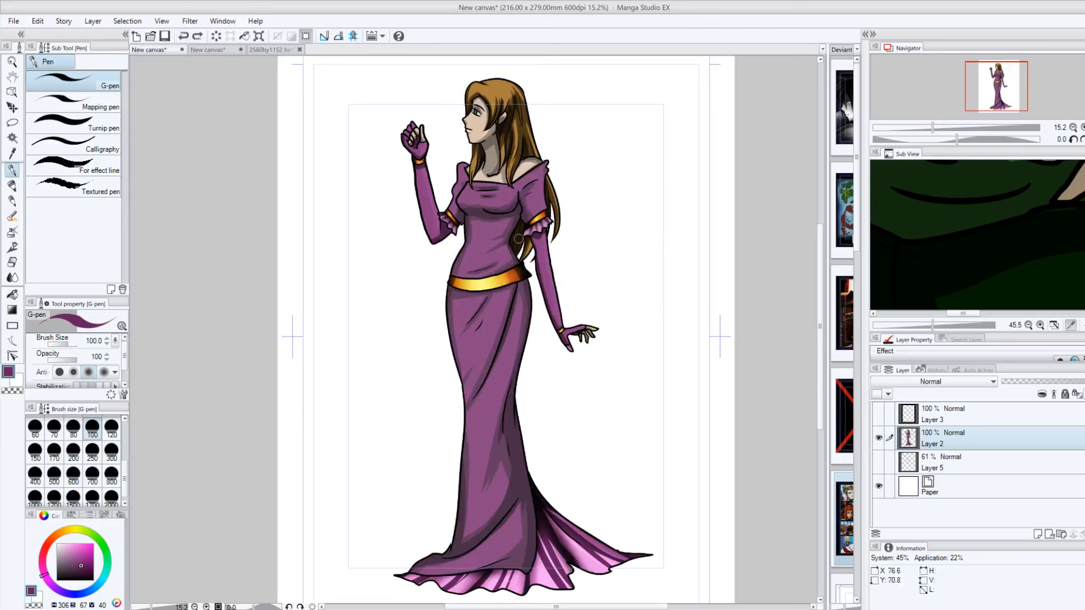
Step: Add a new layer above Layer 2 and draw two purple arrows pointing at the woman's forehead and hair
left_click(1037, 535)
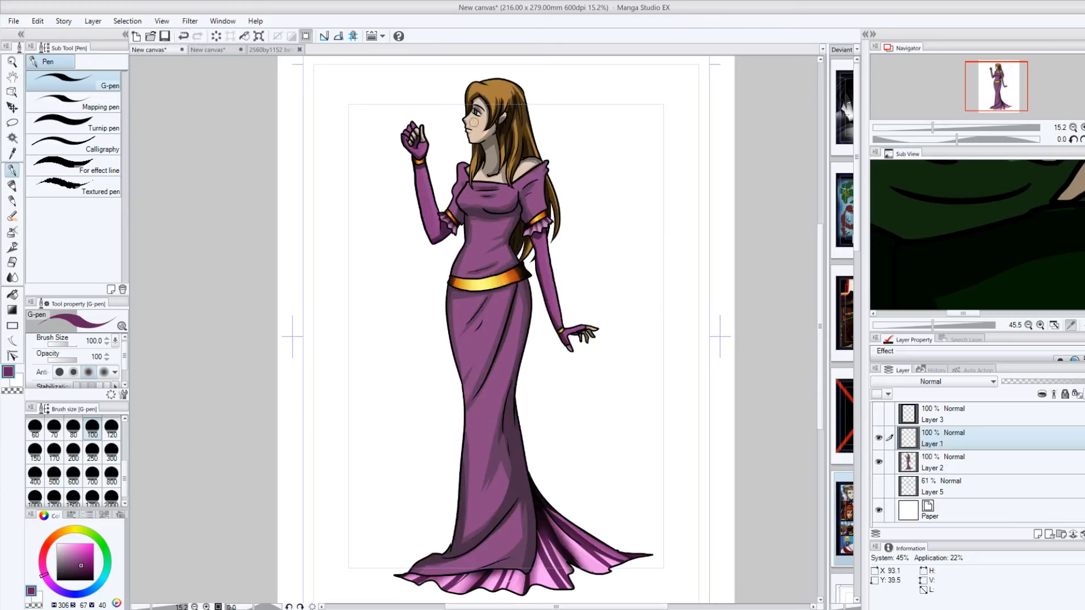
mouse_move(412, 88)
left_mouse_down()
mouse_move(428, 105)
mouse_move(436, 94)
left_mouse_up()
mouse_move(557, 120)
left_mouse_down()
mouse_move(549, 136)
mouse_move(600, 107)
left_mouse_up()
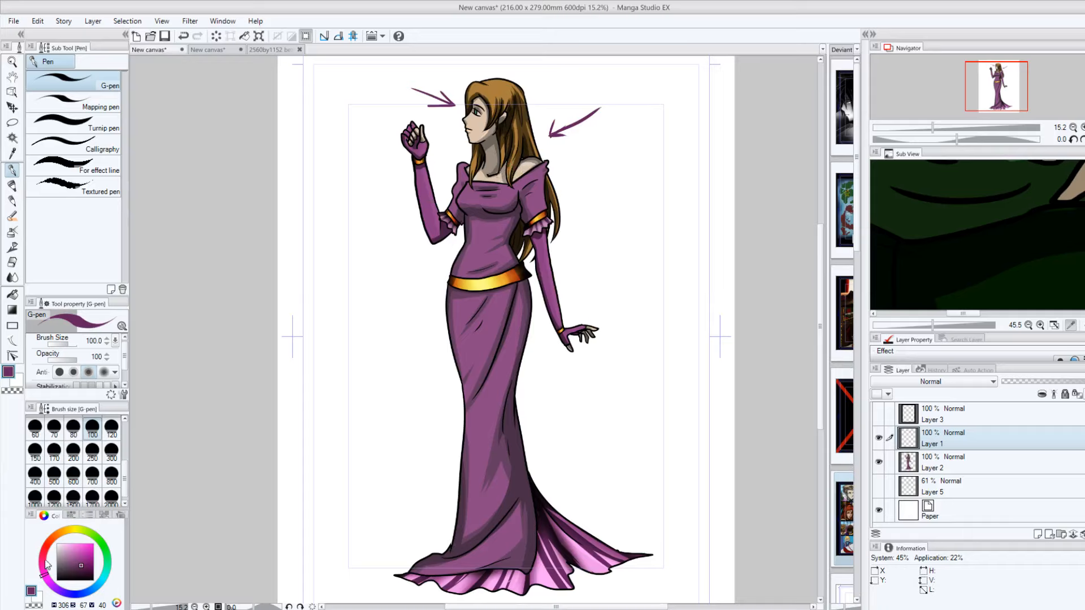
Step: Set the drawing colour to a strong red with hue 352, saturation 100 and value 68
left_click(67, 562)
left_click_drag(43, 560, 46, 547)
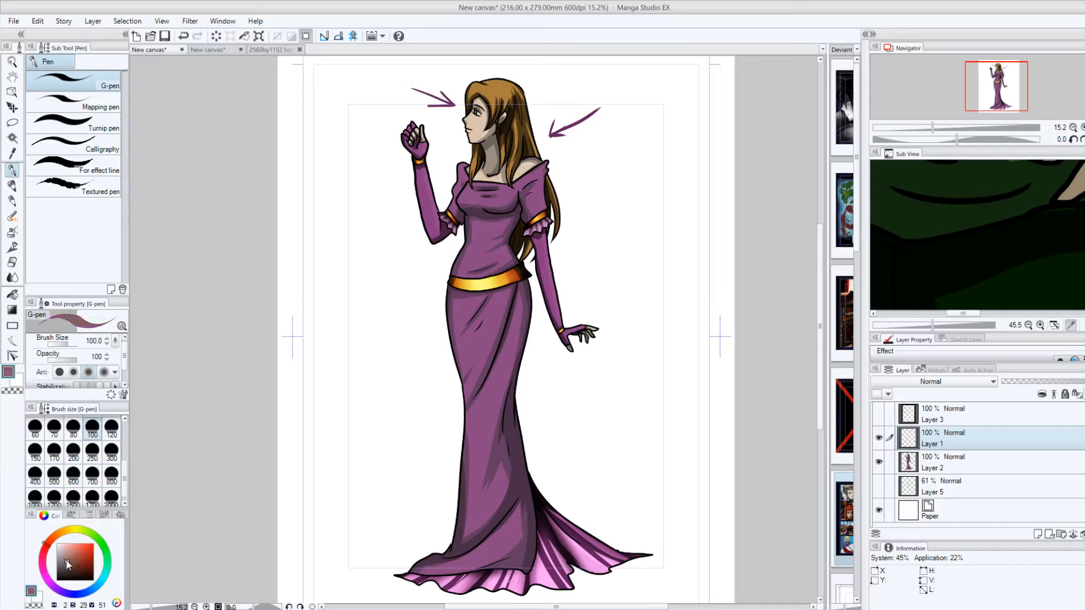
left_click(93, 555)
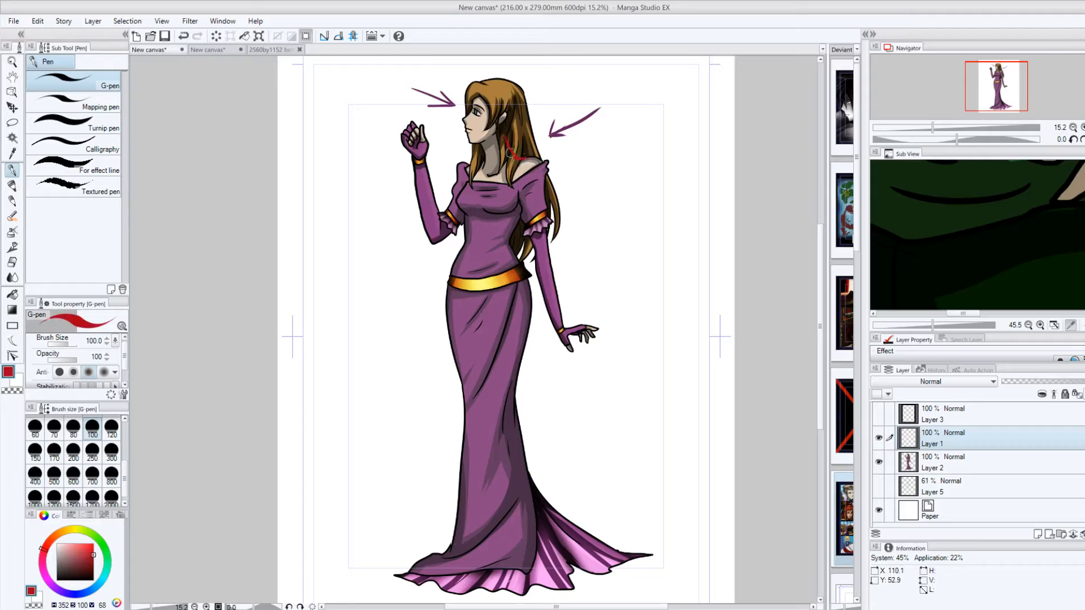
Step: Mark the hair beside the neck, the shoulder, sleeve edge, neckline and bust with red G-pen strokes at size 100
mouse_move(503, 136)
left_mouse_down()
mouse_move(540, 164)
mouse_move(545, 213)
left_mouse_up()
mouse_move(542, 164)
left_mouse_down()
mouse_move(522, 180)
mouse_move(545, 174)
mouse_move(471, 181)
left_mouse_up()
mouse_move(507, 164)
left_mouse_down()
mouse_move(511, 172)
mouse_move(508, 148)
left_mouse_up()
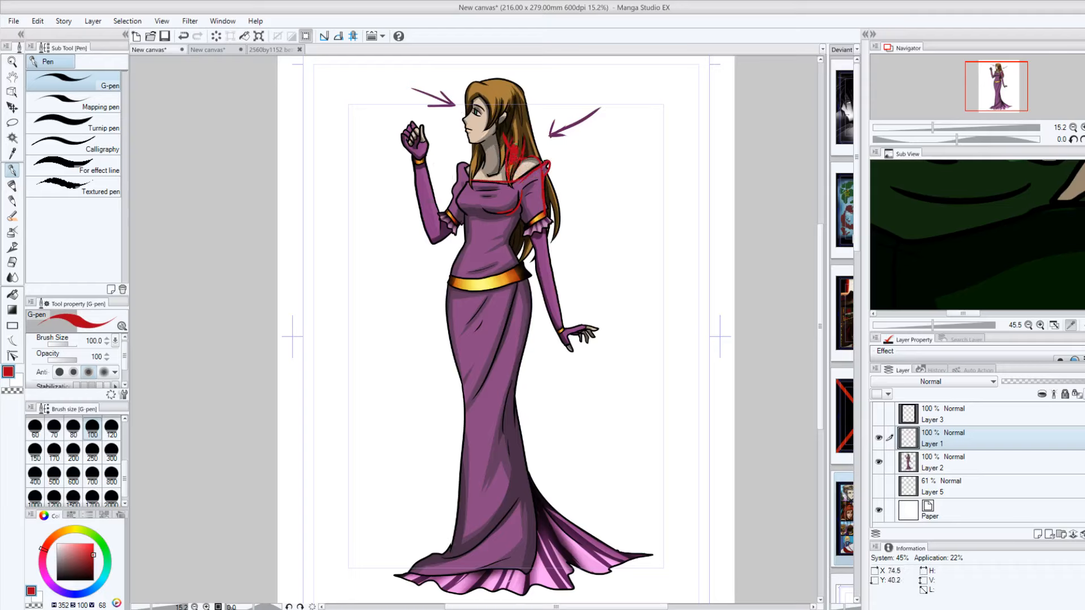
Step: Undo all the red marking strokes and both purple arrows, keeping the new layer
left_click(183, 36)
left_click(183, 36)
left_click(184, 35)
left_click(184, 36)
left_click(184, 36)
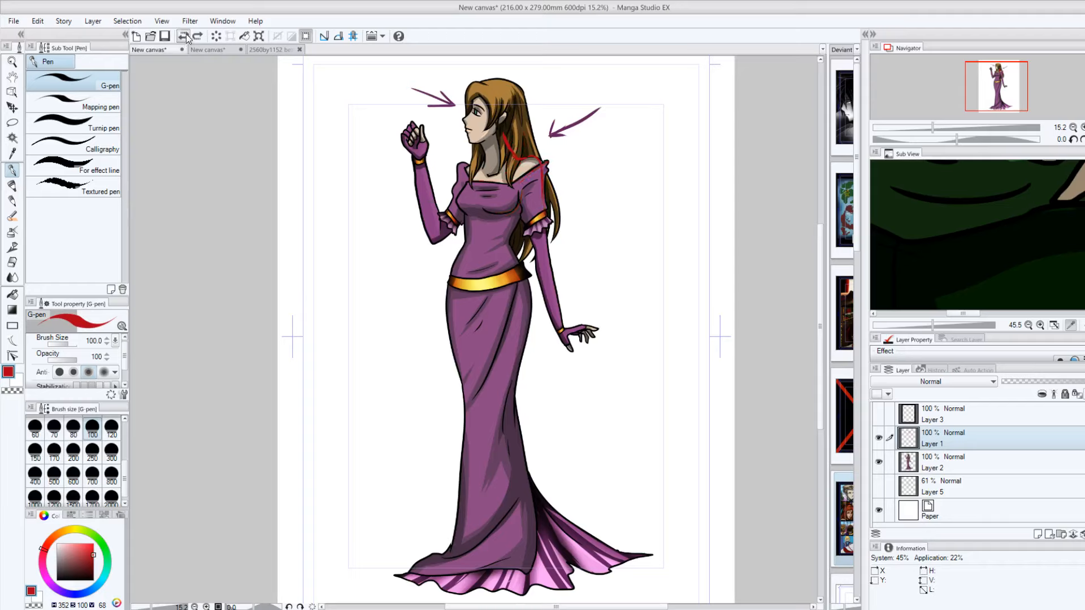
left_click(184, 36)
left_click(186, 36)
left_click(186, 36)
left_click(186, 35)
left_click(186, 35)
left_click(185, 35)
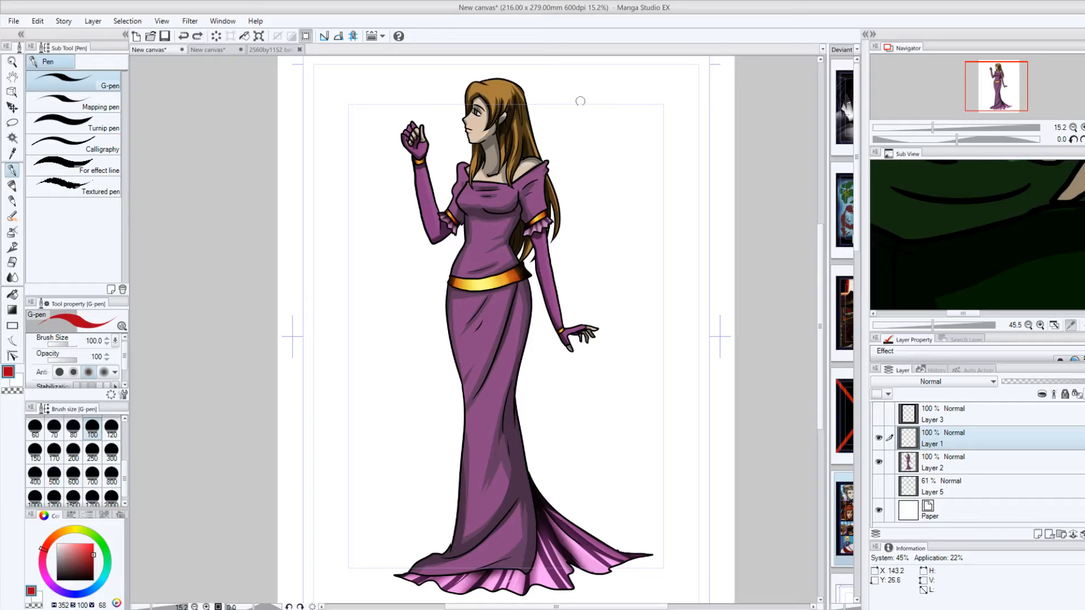
Step: Handwrite the red note "Ctrl+E - merge" beside the woman's head and shoulder and underline the word "merge"
mouse_move(565, 93)
left_mouse_down()
mouse_move(598, 105)
mouse_move(591, 94)
mouse_move(640, 90)
mouse_move(655, 103)
mouse_move(675, 85)
left_mouse_up()
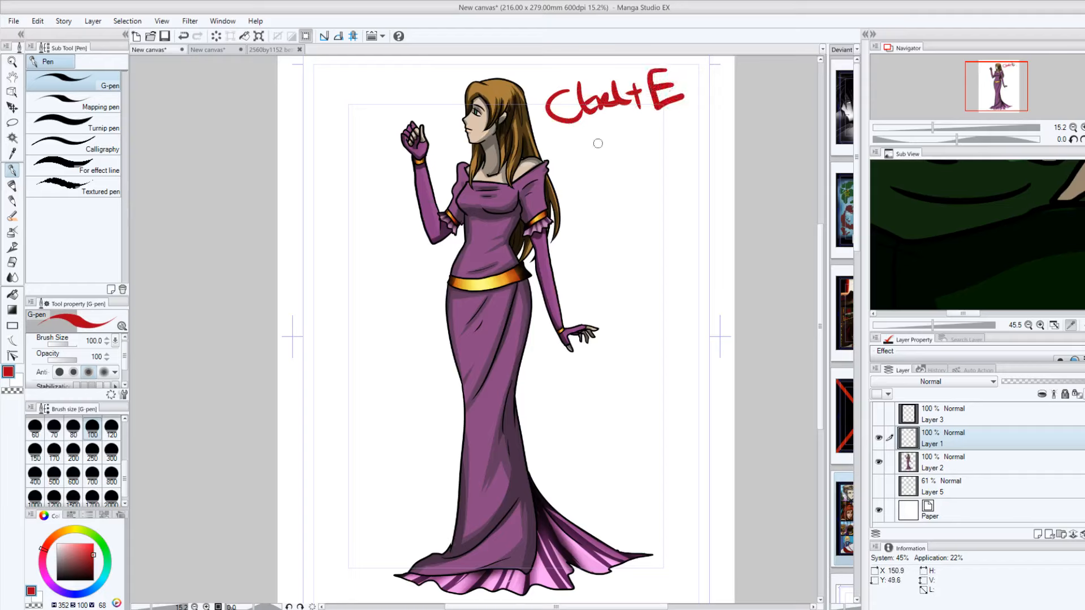
mouse_move(596, 137)
left_mouse_down()
mouse_move(606, 180)
mouse_move(651, 161)
mouse_move(668, 169)
mouse_move(594, 201)
left_mouse_up()
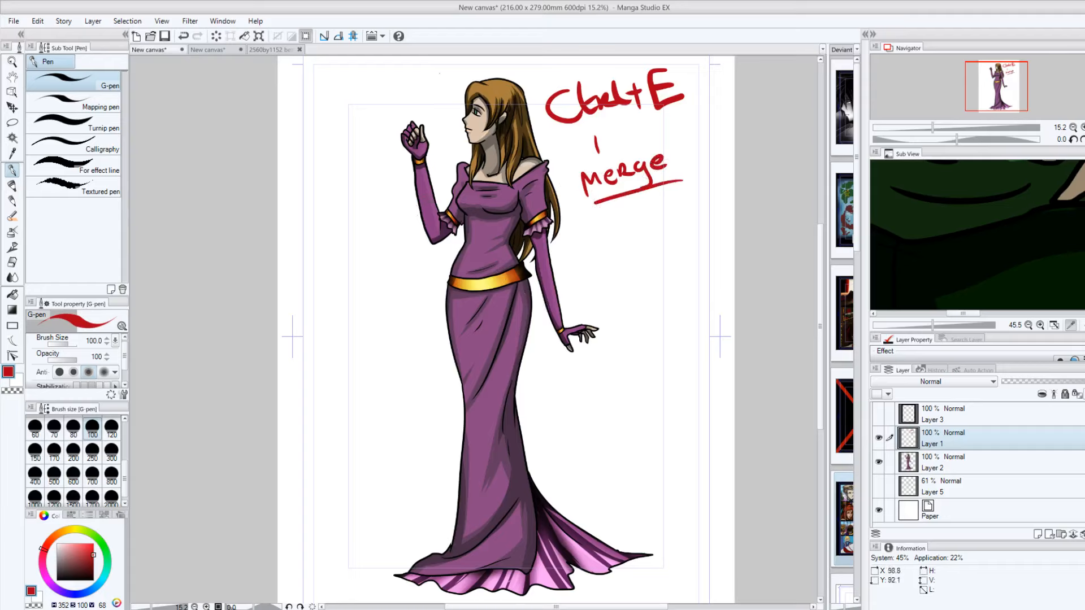
Step: Toggle the visibility of Layer 2 and switch to the Hard eraser with Layer 1 active
left_click(879, 462)
left_click(11, 262)
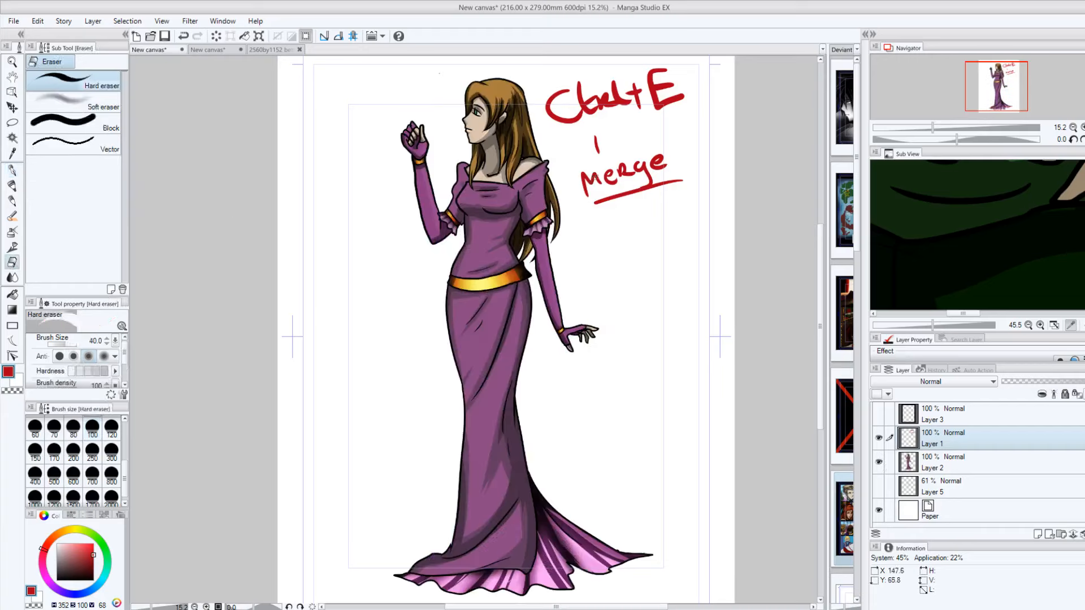